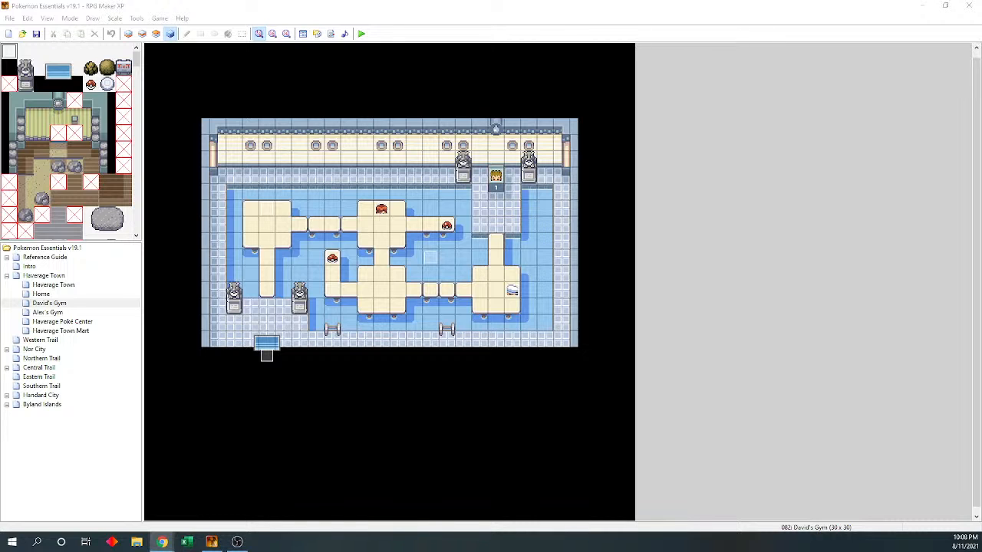
Review the Haverage Town and Nor City maps with their interior maps, and expand the Handard City map group
{"action": "left_click", "coordinate": [64, 322]}
{"action": "left_click", "coordinate": [70, 331]}
{"action": "left_click", "coordinate": [54, 285]}
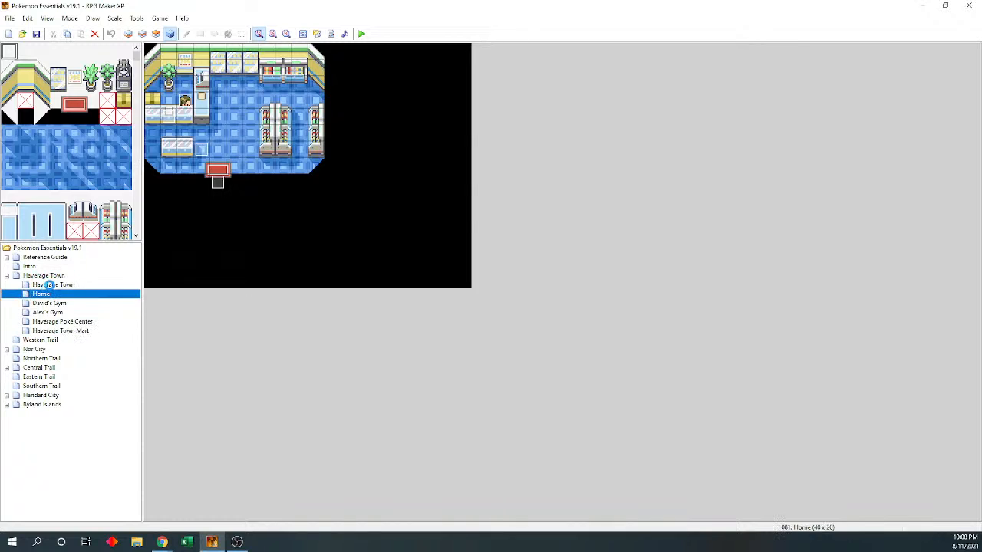
{"action": "left_click", "coordinate": [49, 276]}
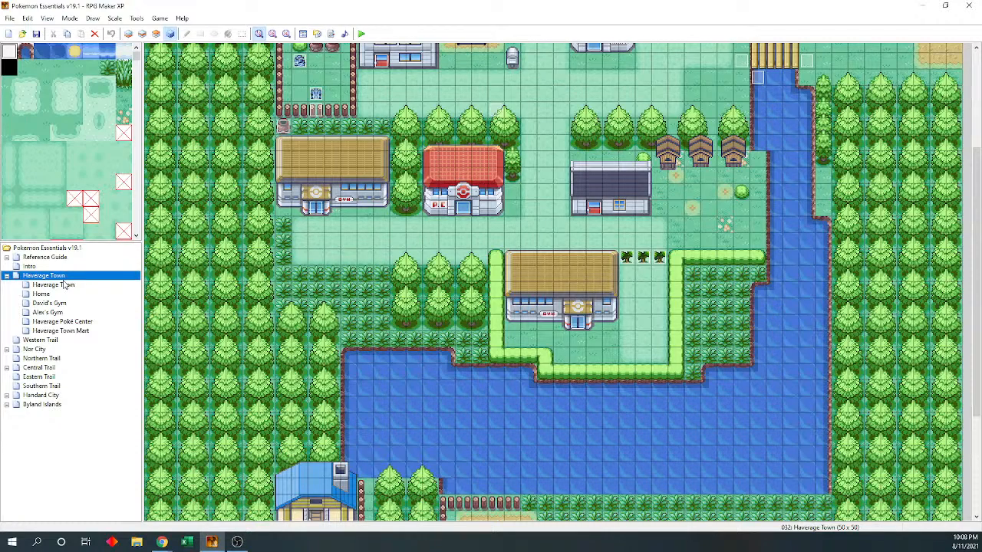
{"action": "left_click", "coordinate": [6, 275]}
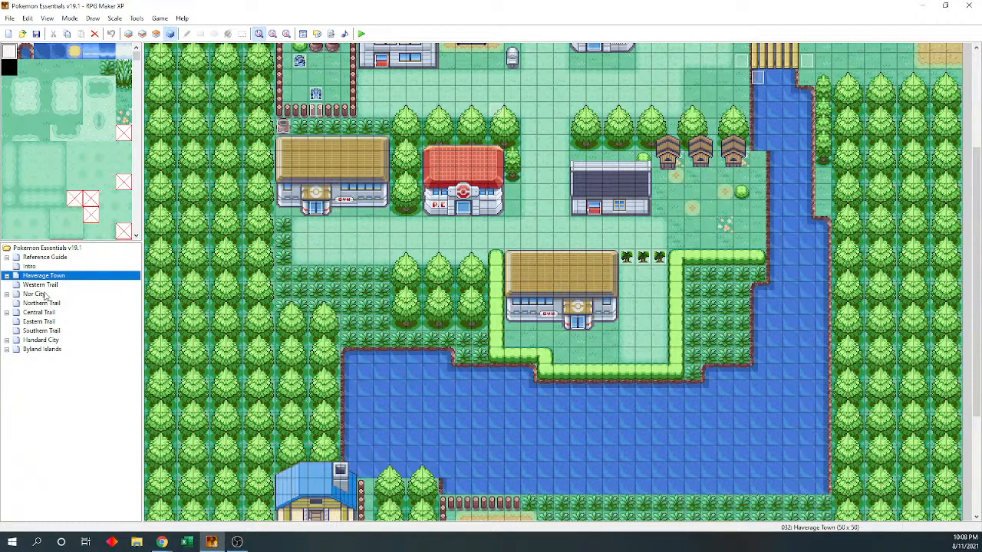
{"action": "left_click", "coordinate": [34, 293]}
{"action": "left_click", "coordinate": [6, 294]}
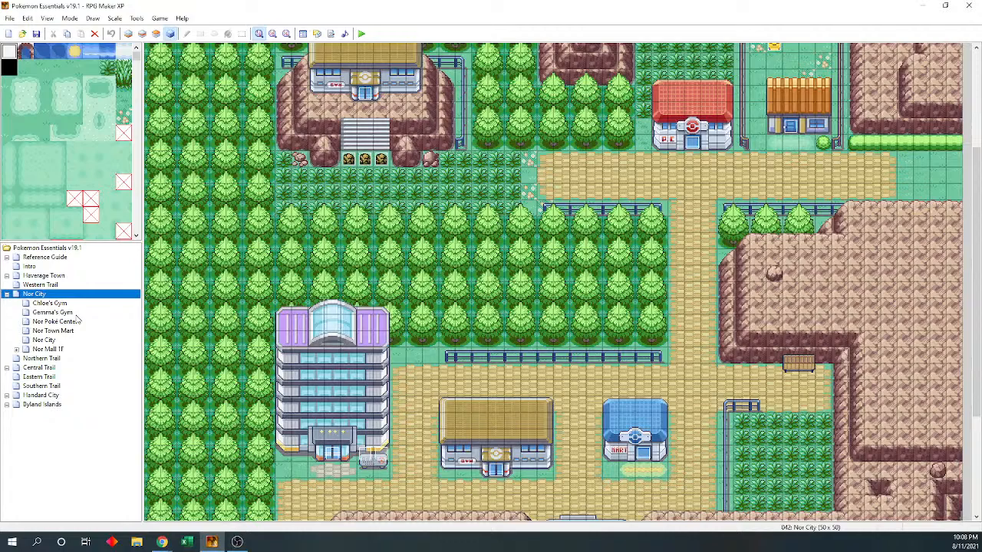
{"action": "left_click", "coordinate": [66, 340]}
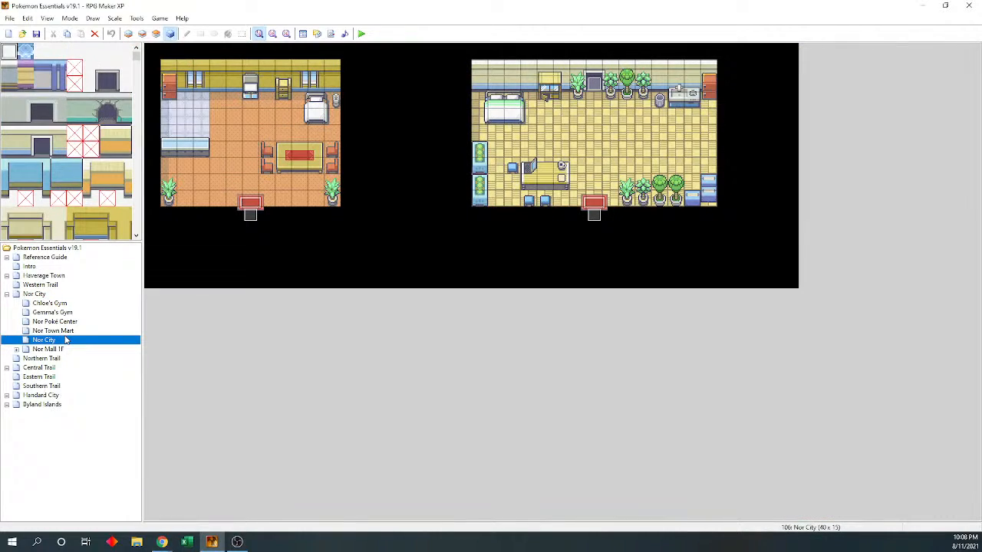
{"action": "left_click", "coordinate": [7, 294]}
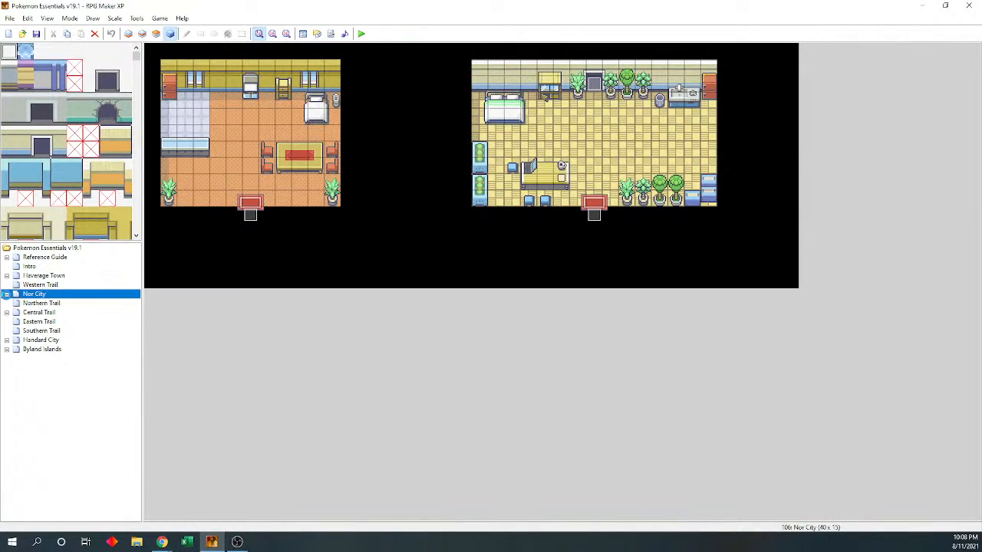
{"action": "left_click", "coordinate": [6, 340]}
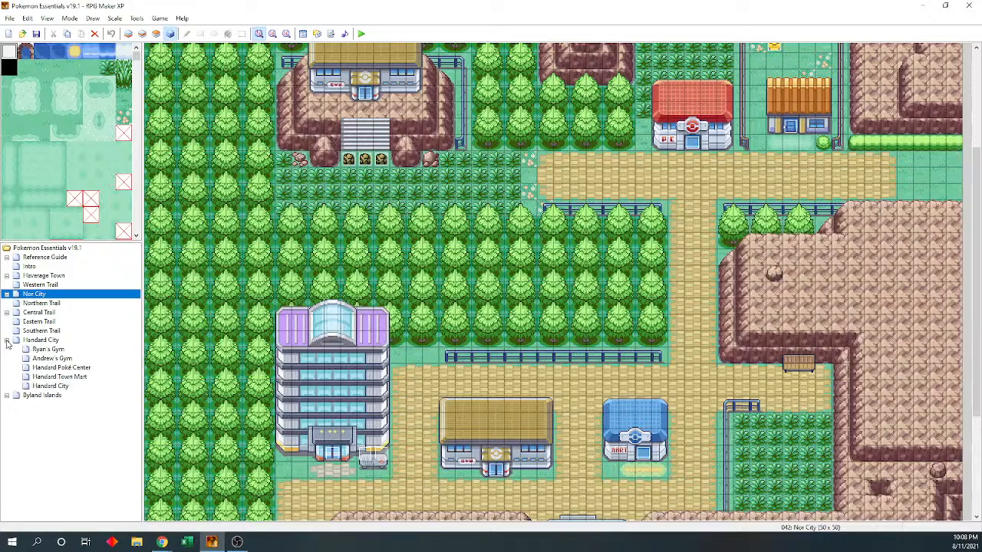
{"action": "left_click", "coordinate": [7, 276]}
{"action": "left_click", "coordinate": [34, 278]}
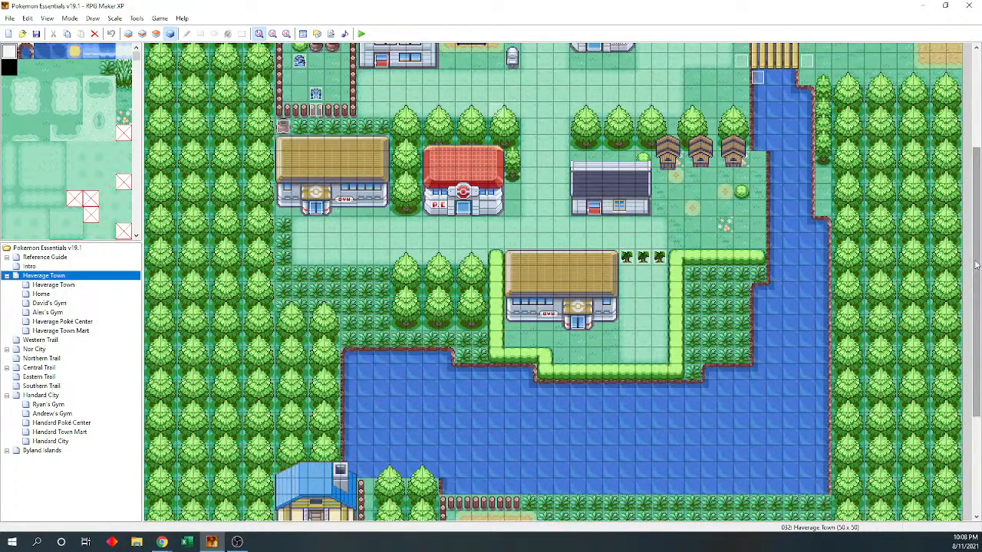
{"action": "scroll", "coordinate": [464, 427], "scroll_direction": "down", "scroll_amount": 5}
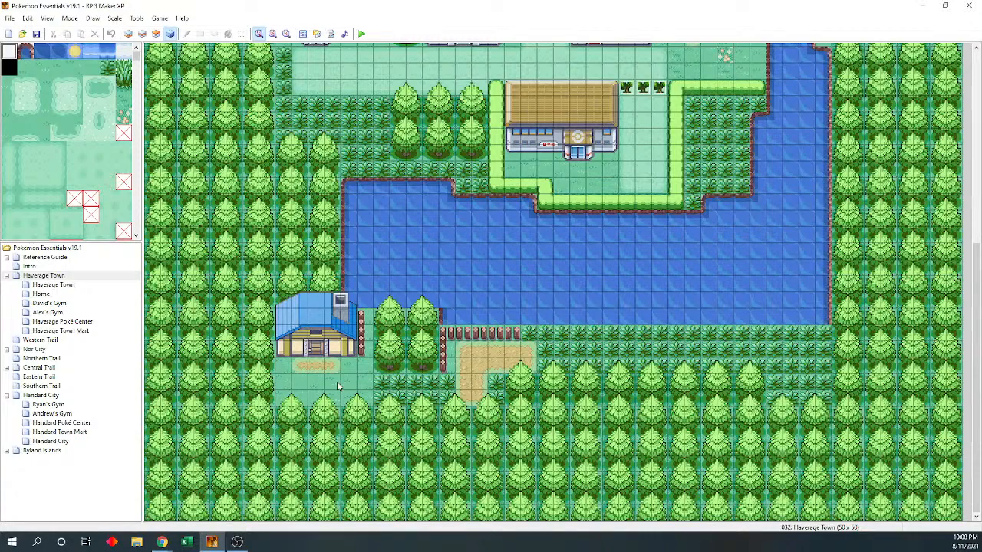
Browse the Reference Guide maps for the Pokémon Day Care interior under Lerucean Town and view it
{"action": "left_click", "coordinate": [7, 257]}
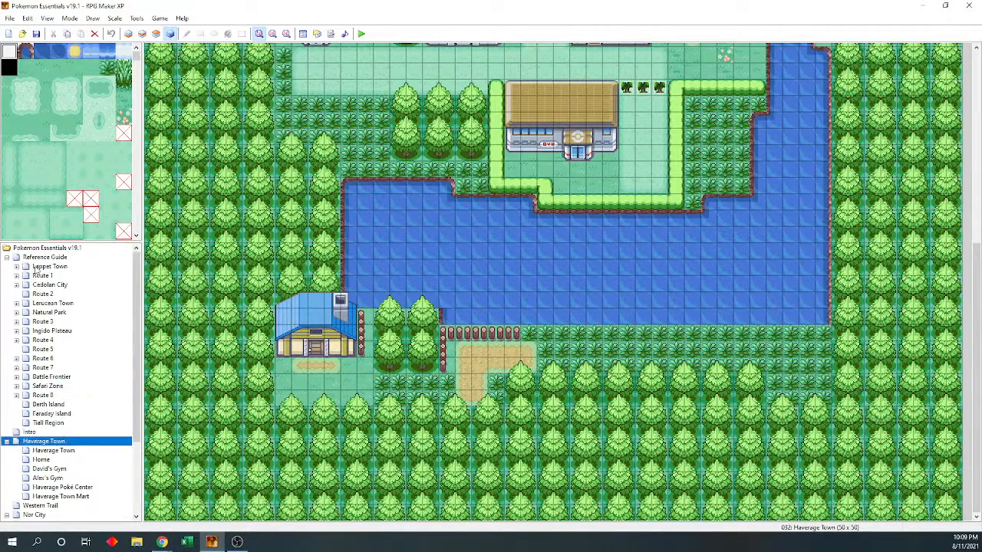
{"action": "left_click", "coordinate": [39, 267]}
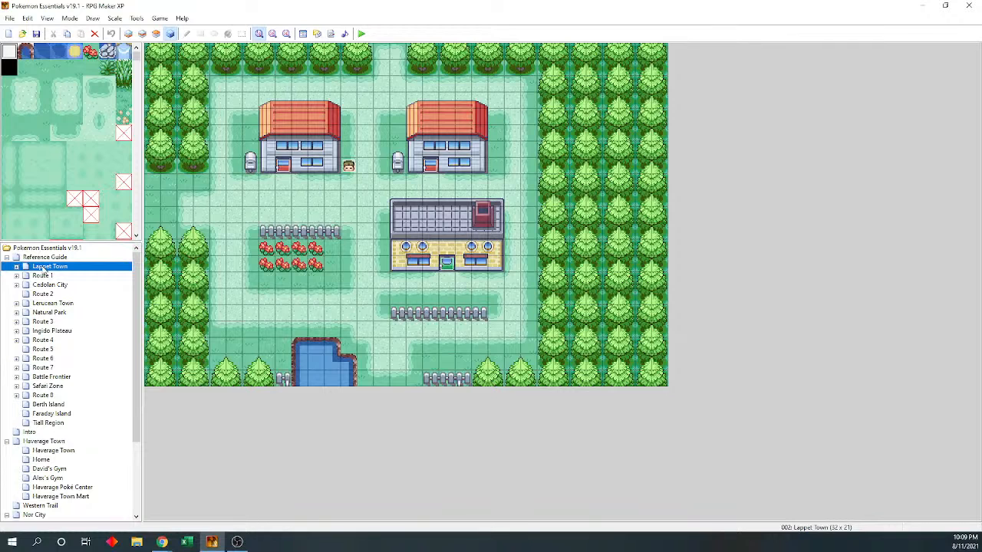
{"action": "left_click", "coordinate": [16, 275]}
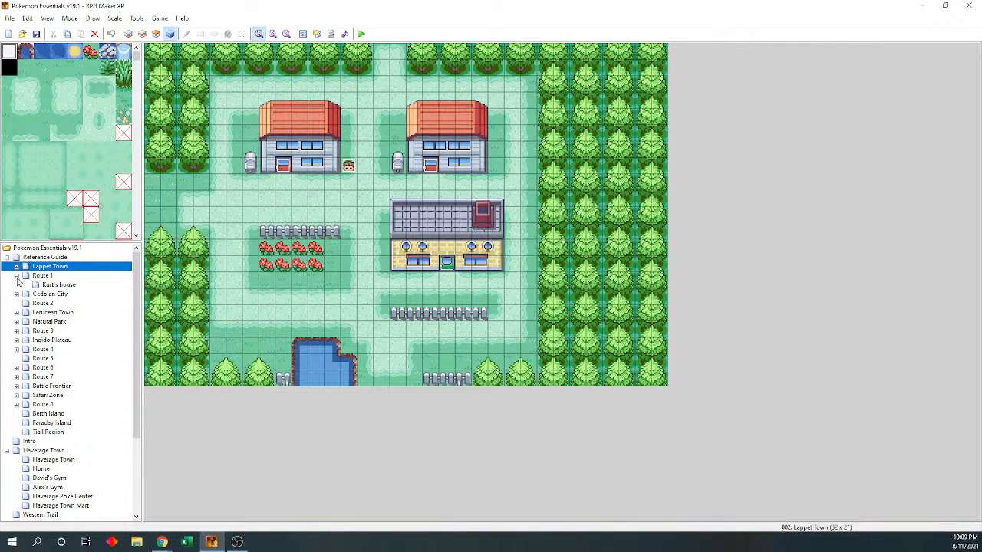
{"action": "left_click", "coordinate": [16, 276]}
{"action": "key", "text": "alt+Tab"}
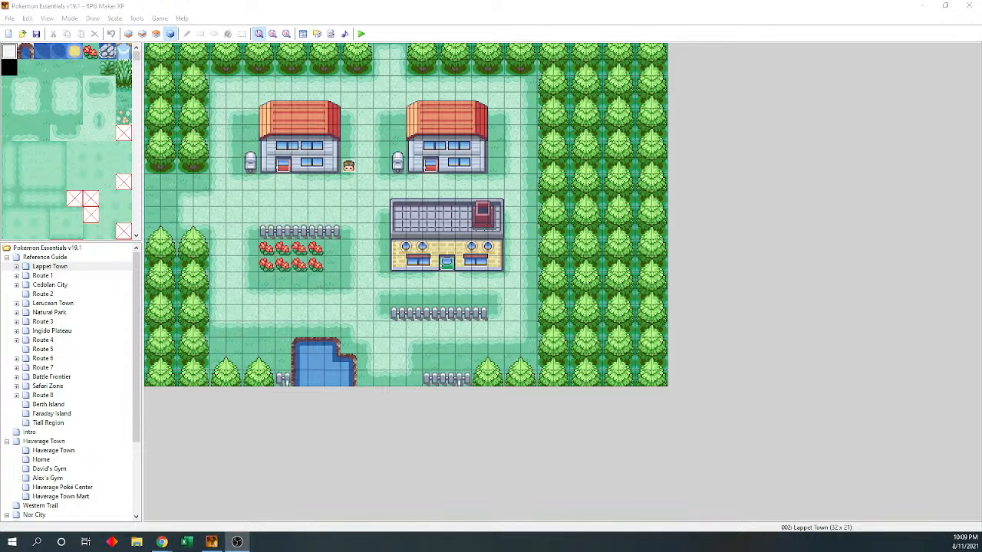
{"action": "key", "text": "alt+Tab"}
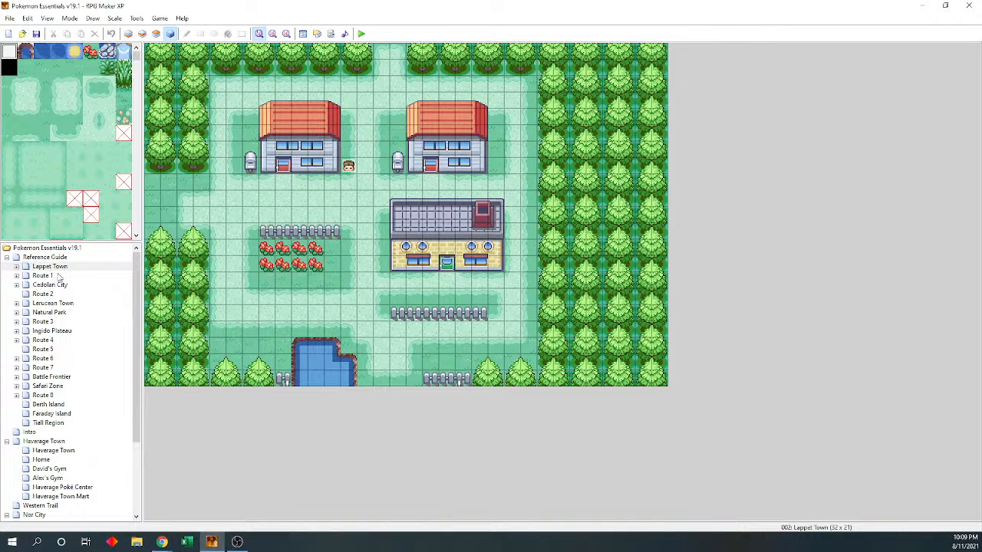
{"action": "left_click", "coordinate": [16, 284]}
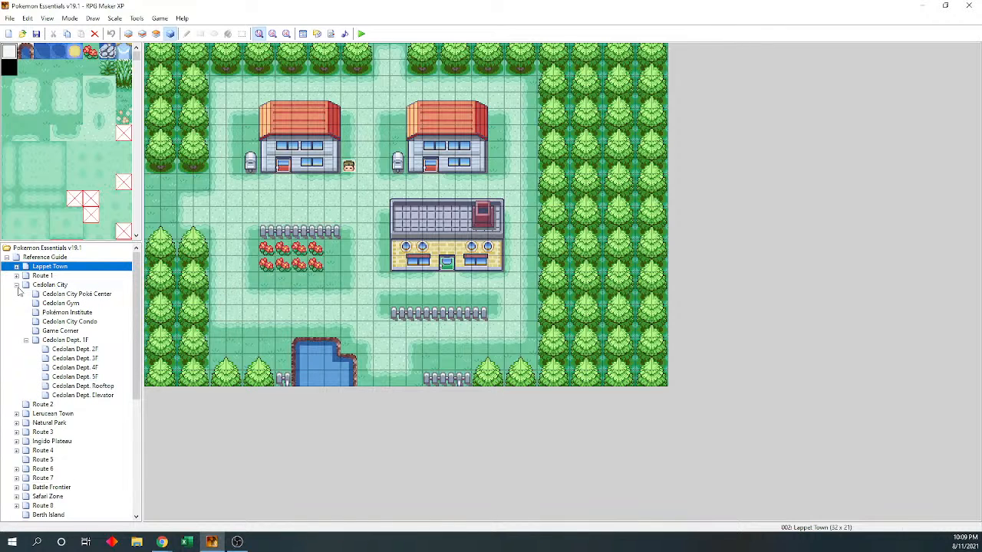
{"action": "left_click", "coordinate": [16, 284]}
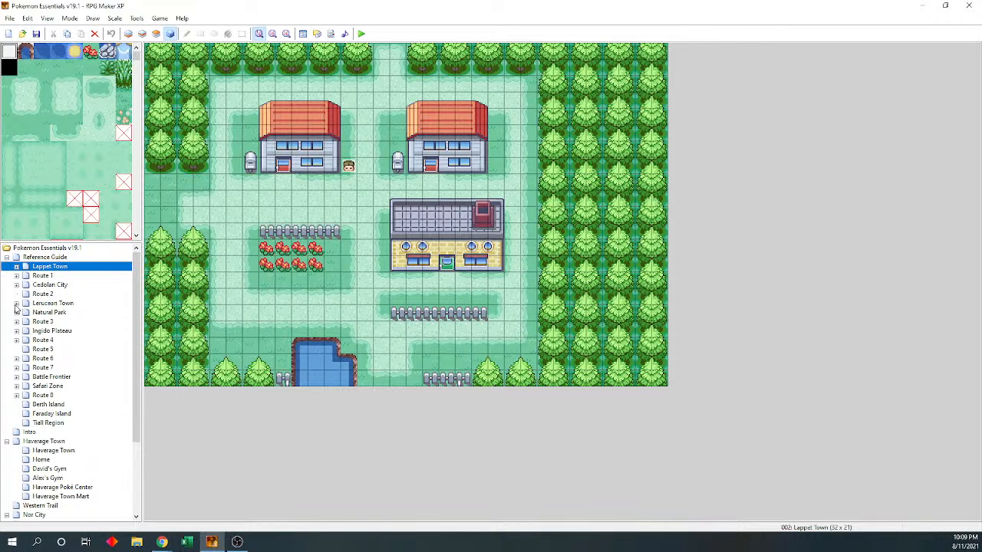
{"action": "left_click", "coordinate": [16, 303]}
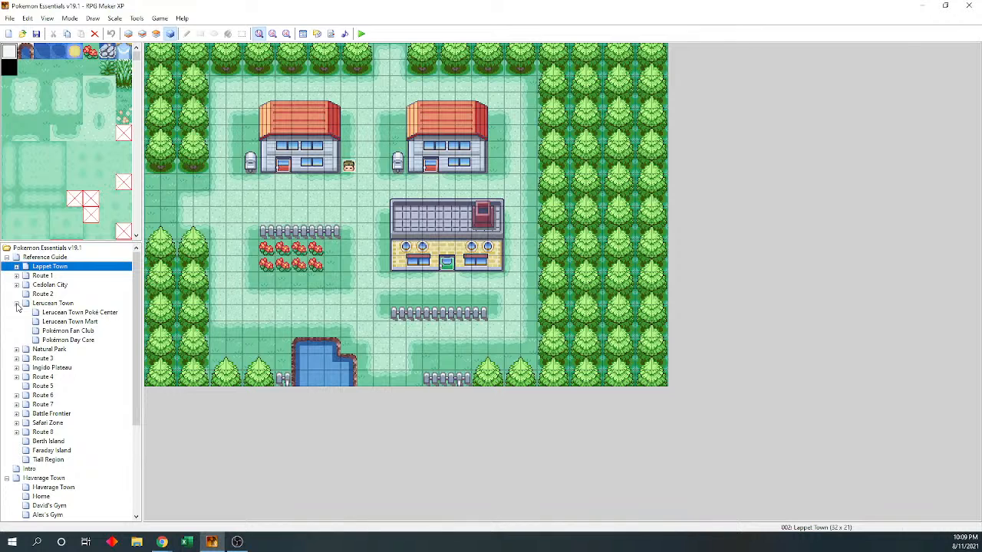
{"action": "left_click", "coordinate": [74, 341]}
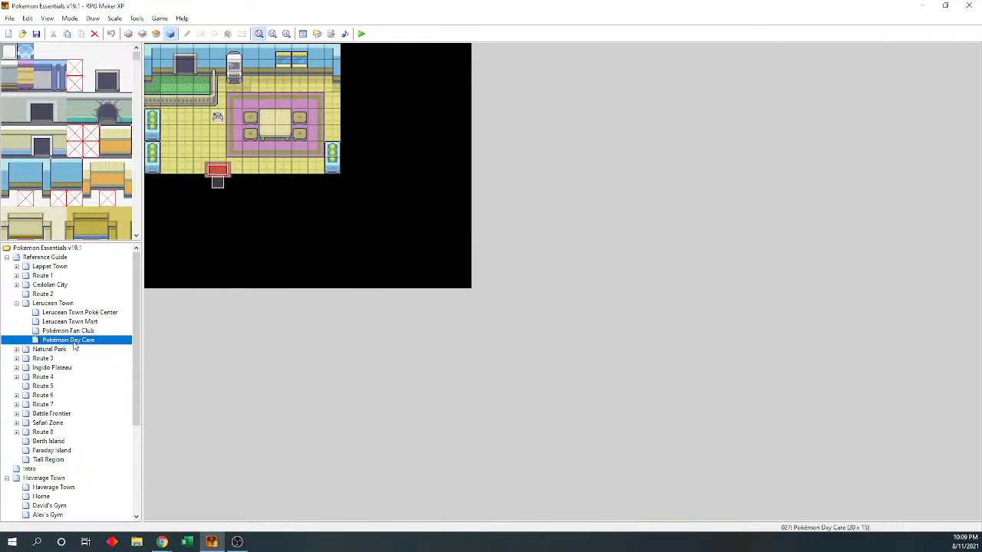
{"action": "right_click", "coordinate": [75, 344]}
{"action": "left_click", "coordinate": [65, 344]}
Examine the sign event and the Day Care door event on the Lerucean Town map, leaving both unchanged
{"action": "left_click", "coordinate": [47, 304]}
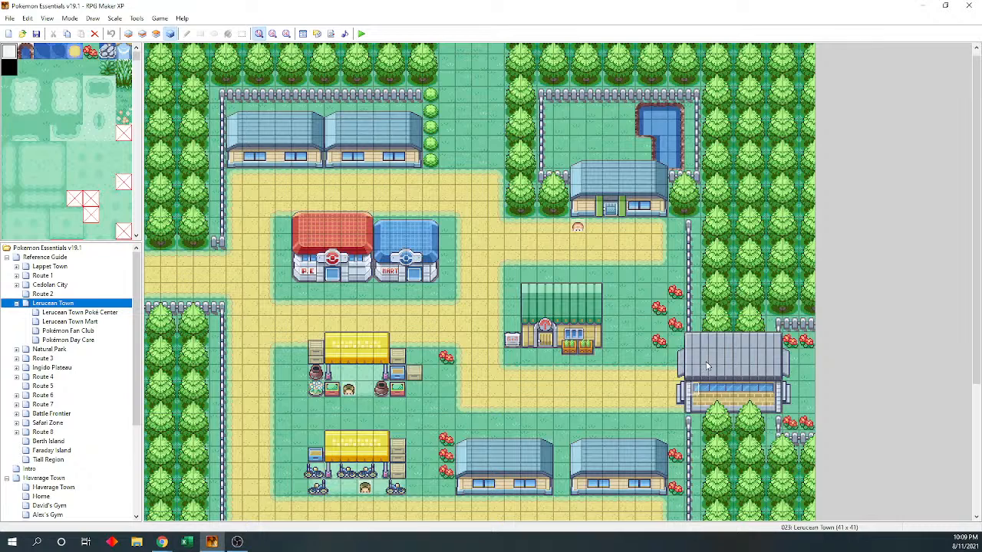
{"action": "double_click", "coordinate": [513, 342]}
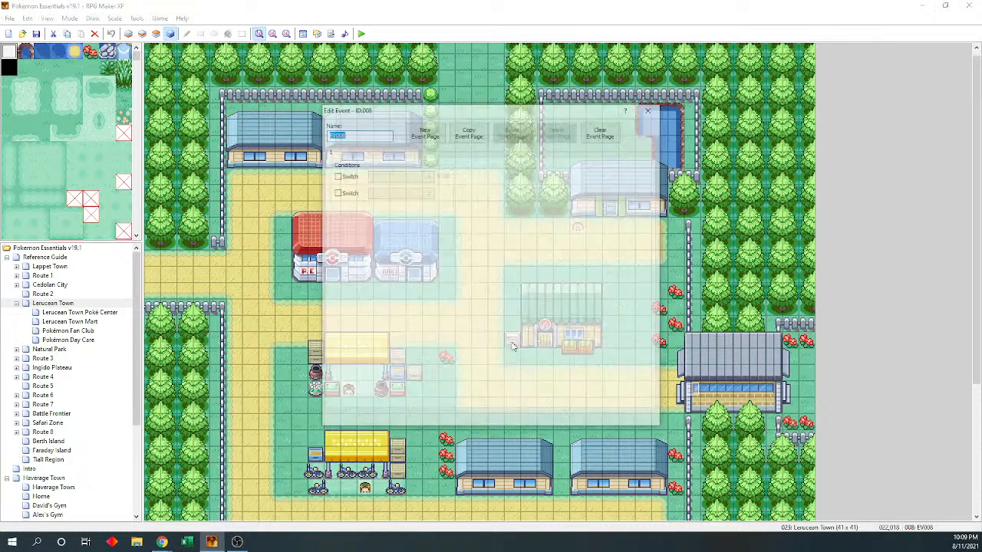
{"action": "left_click", "coordinate": [599, 419]}
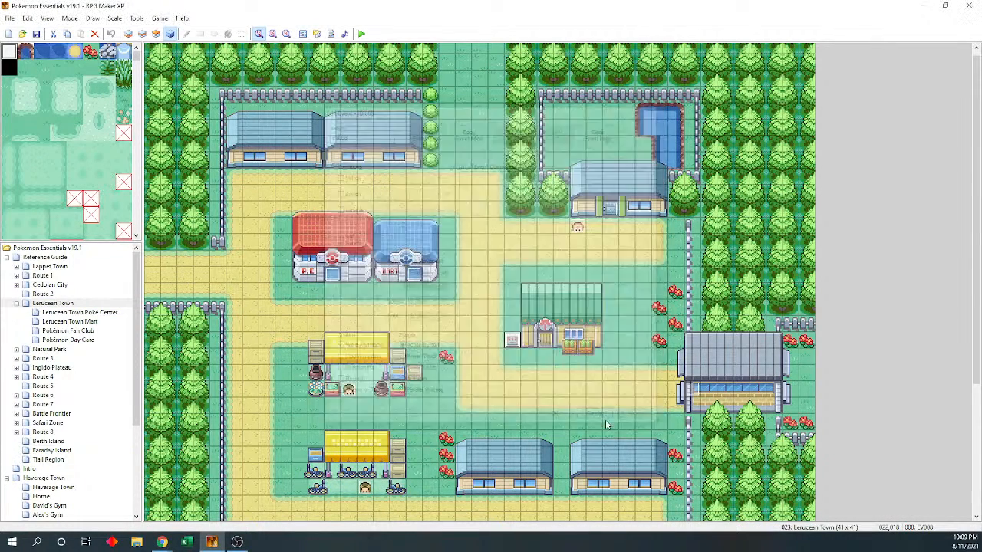
{"action": "double_click", "coordinate": [612, 209]}
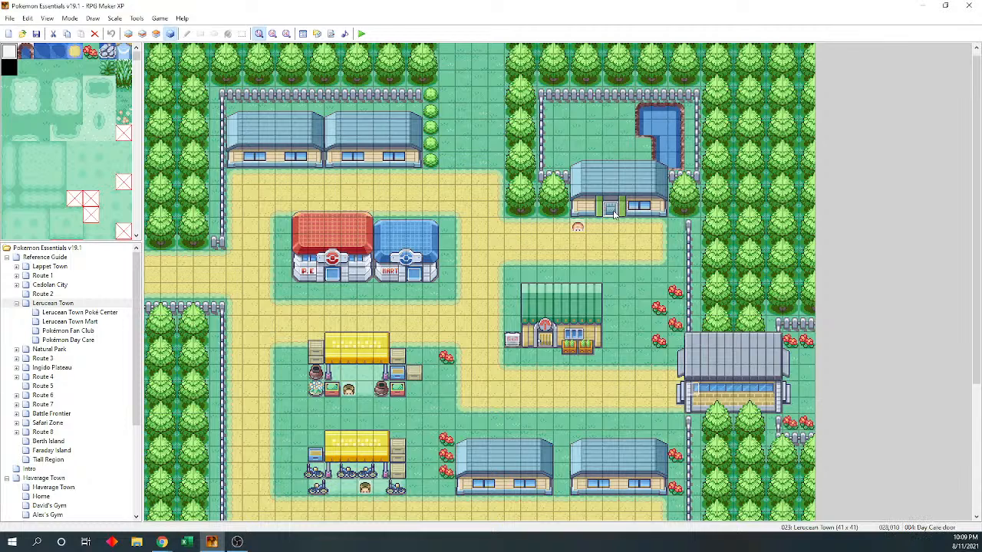
{"action": "scroll", "coordinate": [567, 361], "scroll_direction": "down", "scroll_amount": 1}
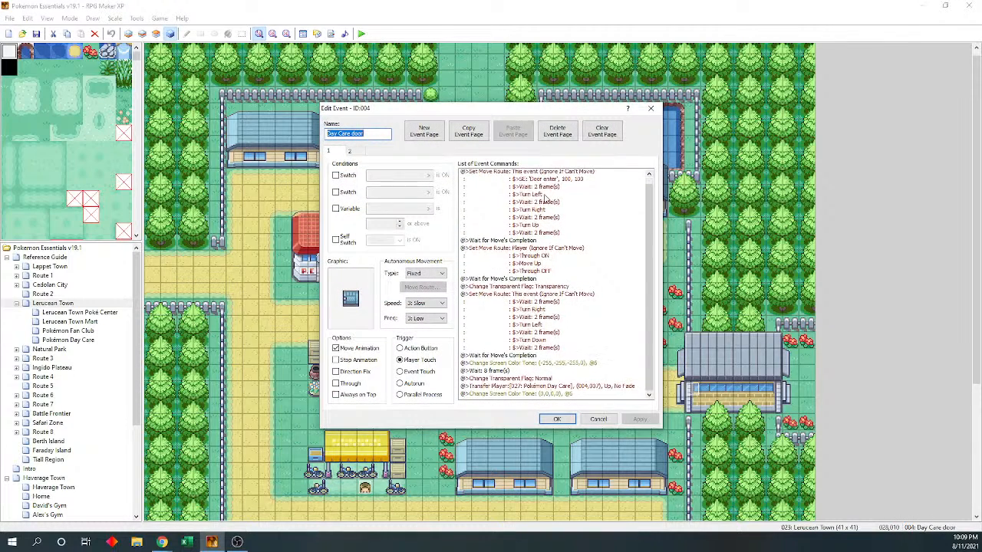
{"action": "left_click", "coordinate": [598, 420]}
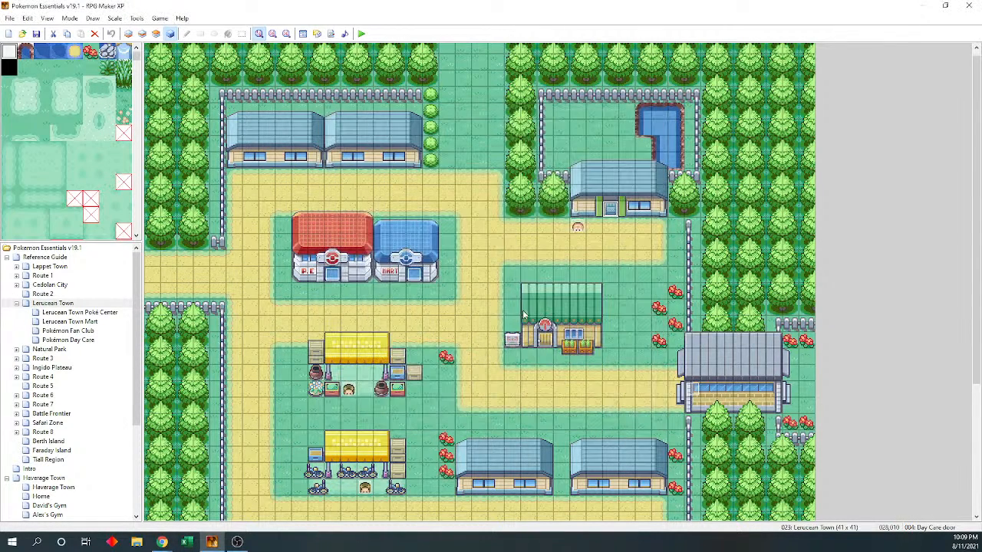
Copy the Pokémon Day Care map from Lerucean Town and paste it under Handard City
{"action": "left_click", "coordinate": [76, 340]}
{"action": "right_click", "coordinate": [89, 340]}
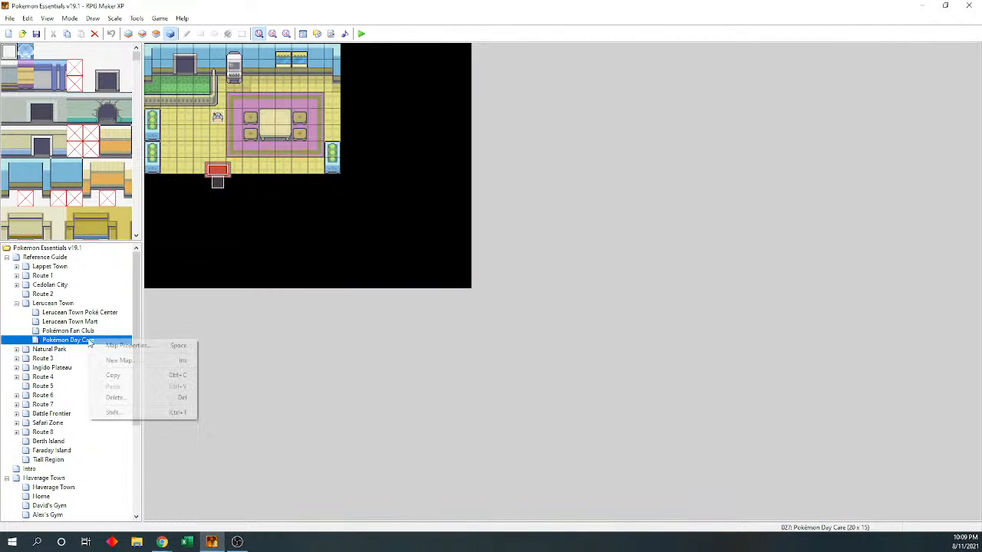
{"action": "left_click", "coordinate": [126, 376]}
{"action": "scroll", "coordinate": [136, 320], "scroll_direction": "down", "scroll_amount": 5}
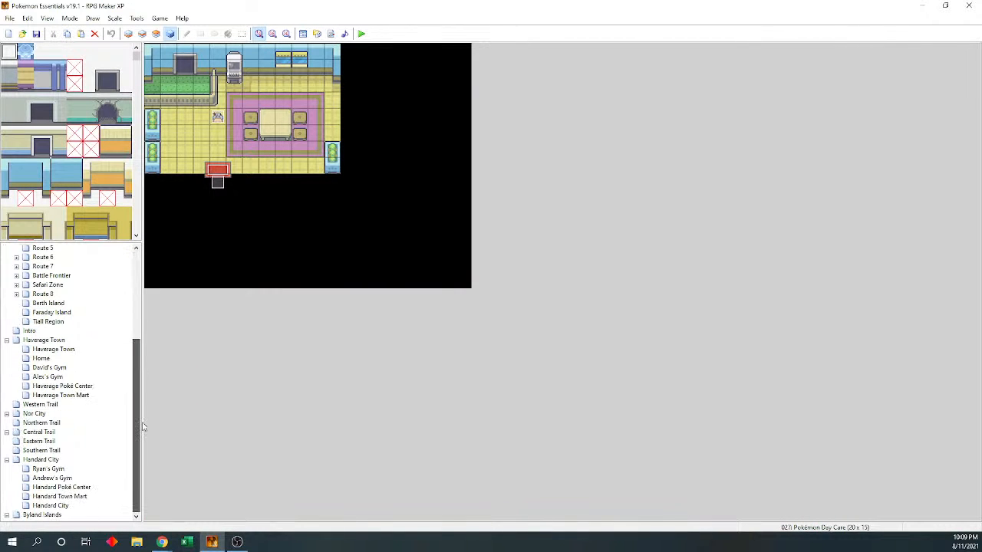
{"action": "left_click", "coordinate": [57, 459]}
{"action": "right_click", "coordinate": [57, 460]}
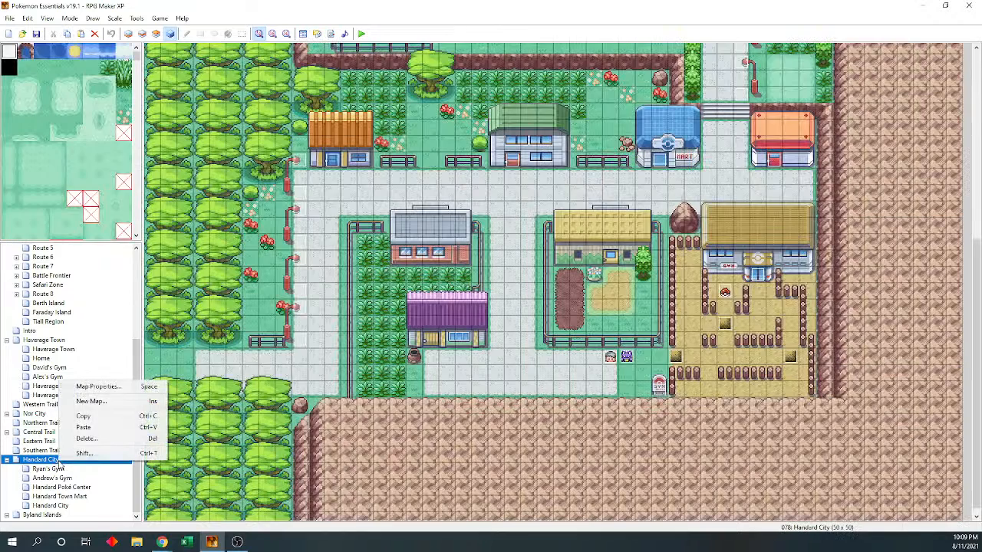
{"action": "left_click", "coordinate": [87, 434]}
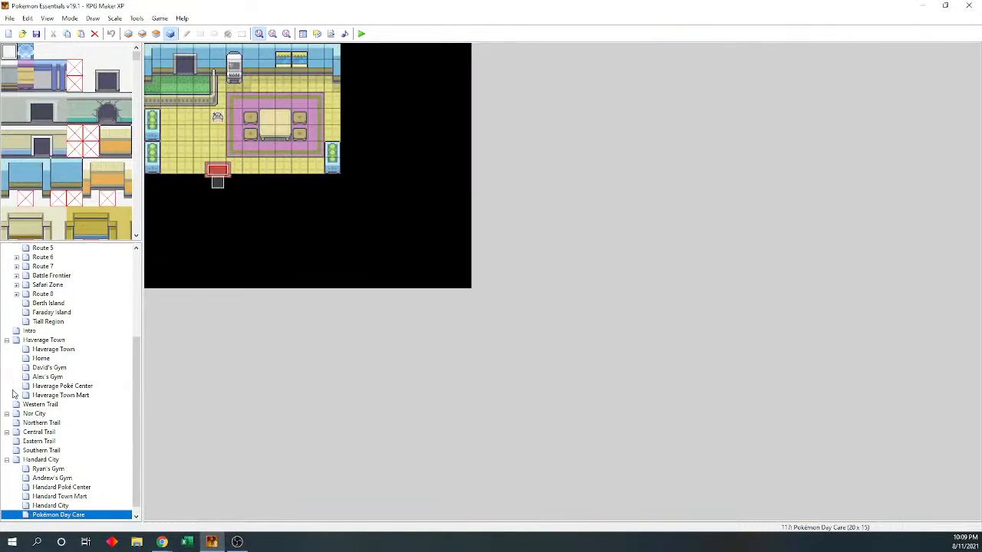
Collapse the Reference Guide group and rename the pasted day care map under Handard City as Handard Day Care
{"action": "scroll", "coordinate": [15, 360], "scroll_direction": "up", "scroll_amount": 5}
{"action": "left_click", "coordinate": [6, 258]}
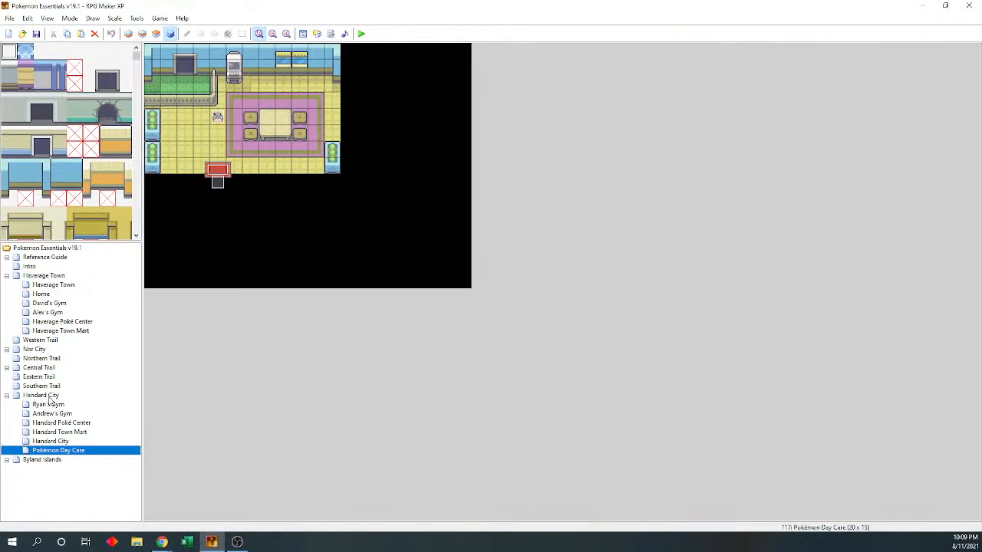
{"action": "right_click", "coordinate": [52, 452]}
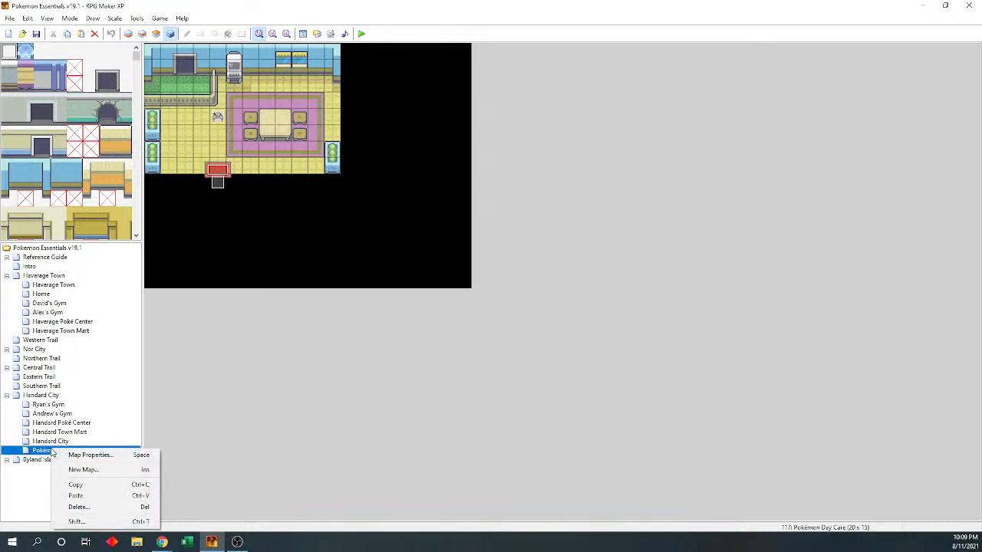
{"action": "left_click", "coordinate": [96, 456]}
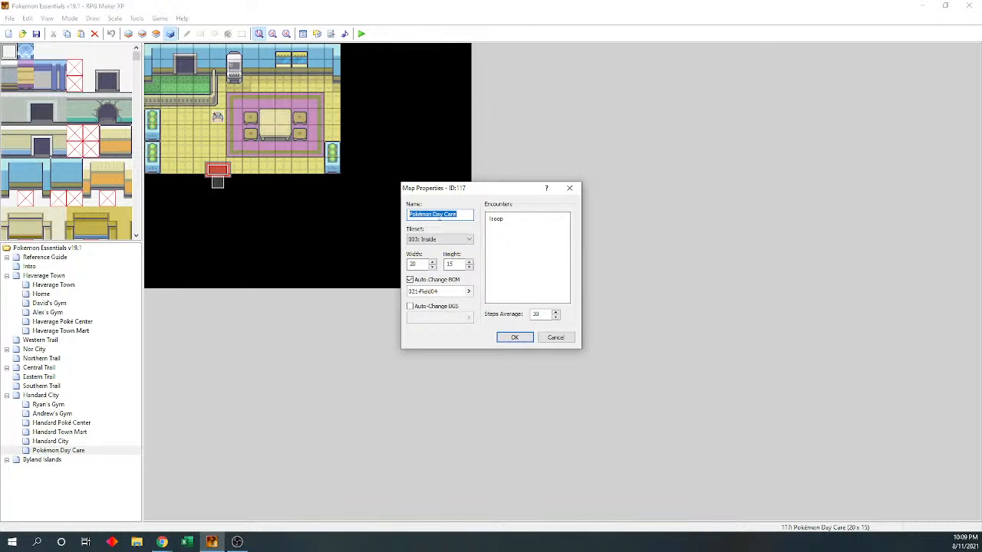
{"action": "left_click_drag", "start_coordinate": [434, 214], "coordinate": [385, 225]}
{"action": "key", "text": "Right"}
{"action": "key", "text": "BackSpace"}
{"action": "key", "text": "BackSpace"}
{"action": "key", "text": "BackSpace"}
{"action": "key", "text": "BackSpace"}
{"action": "key", "text": "BackSpace"}
{"action": "key", "text": "BackSpace"}
{"action": "key", "text": "BackSpace"}
{"action": "type", "text": "Handard"}
{"action": "left_click", "coordinate": [510, 337]}
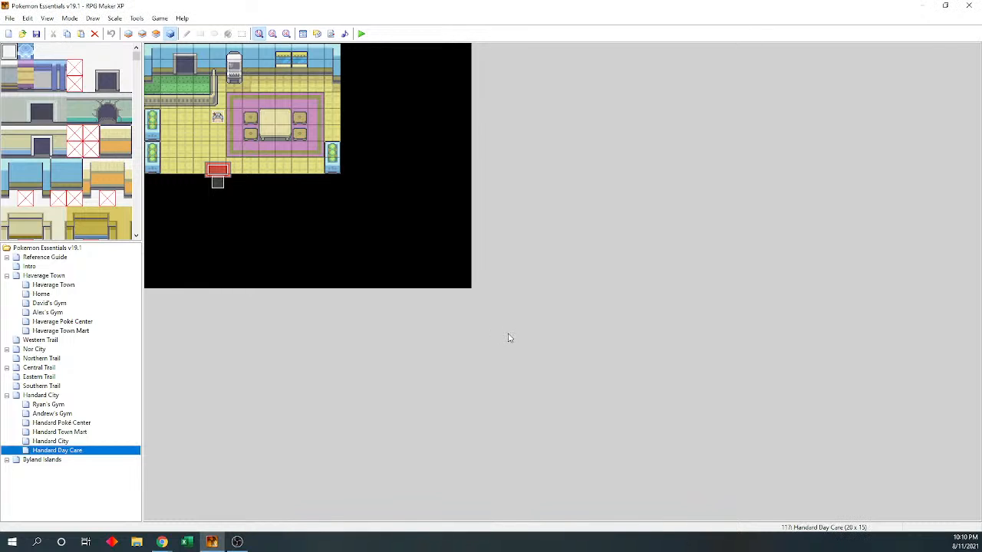
Copy the Handard Day Care map and paste it under Haverage Town
{"action": "left_click", "coordinate": [74, 396]}
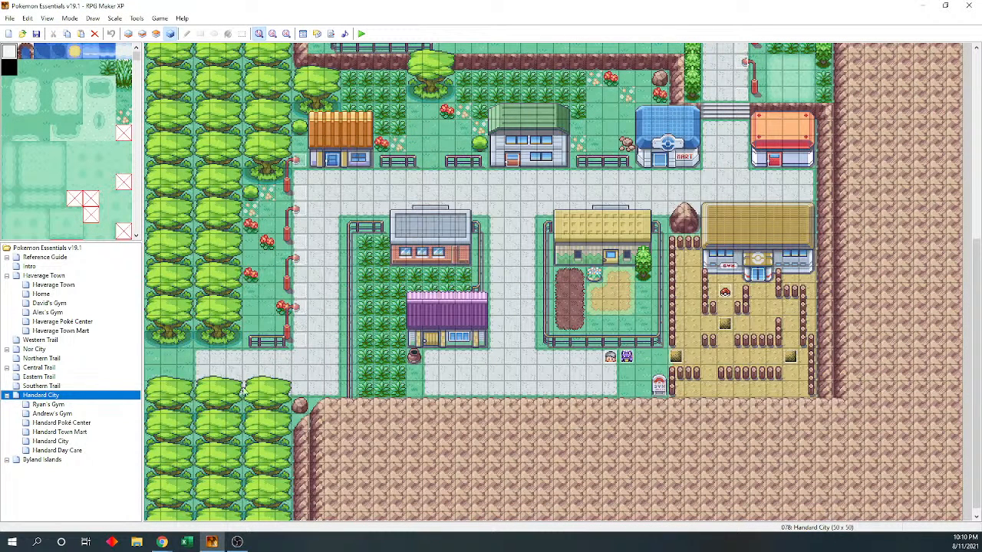
{"action": "left_click", "coordinate": [57, 451]}
{"action": "right_click", "coordinate": [75, 452]}
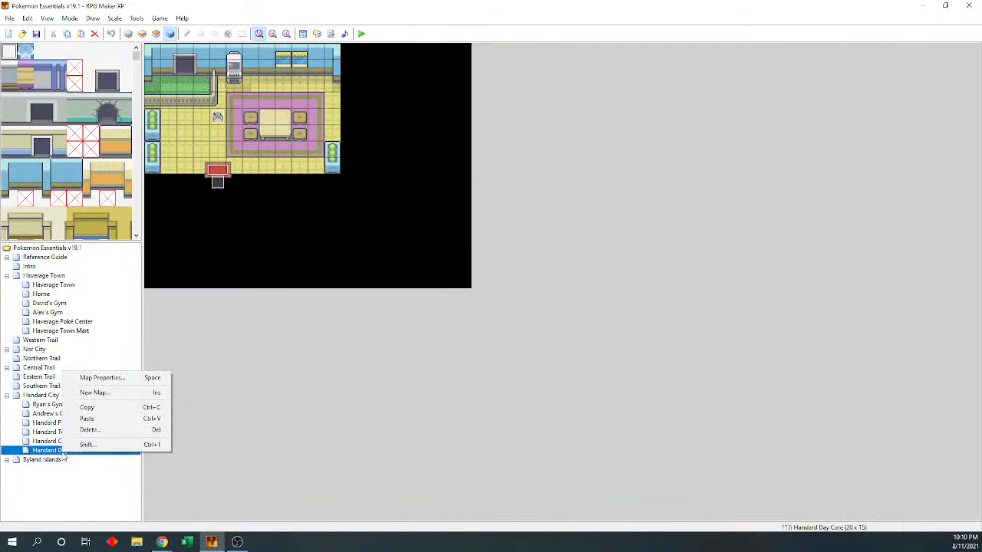
{"action": "left_click", "coordinate": [98, 410]}
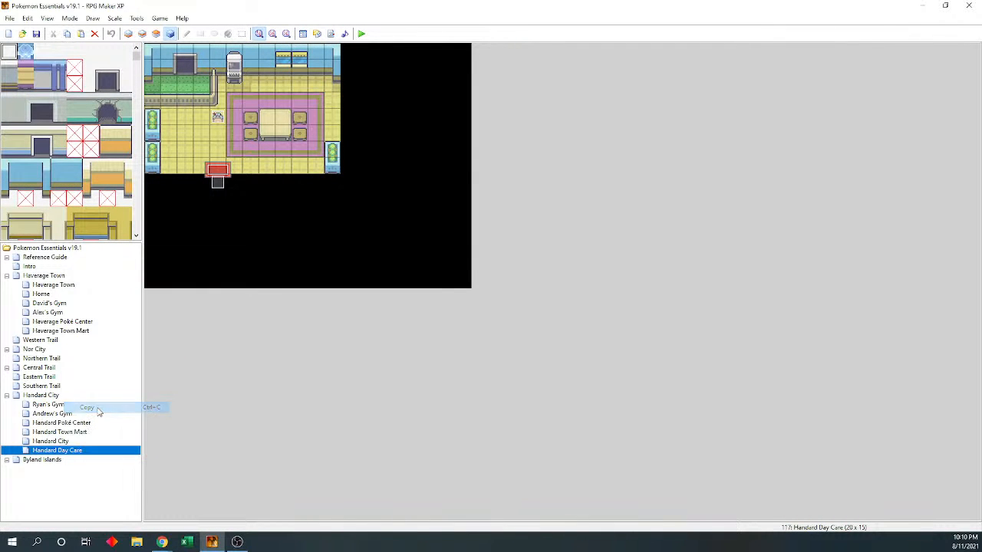
{"action": "left_click", "coordinate": [46, 274]}
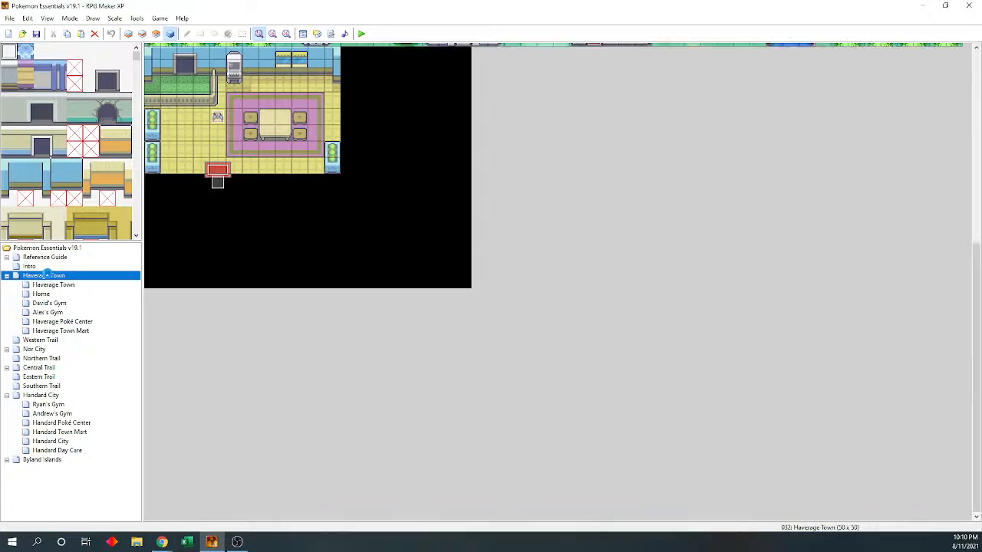
{"action": "right_click", "coordinate": [47, 274]}
{"action": "left_click", "coordinate": [84, 323]}
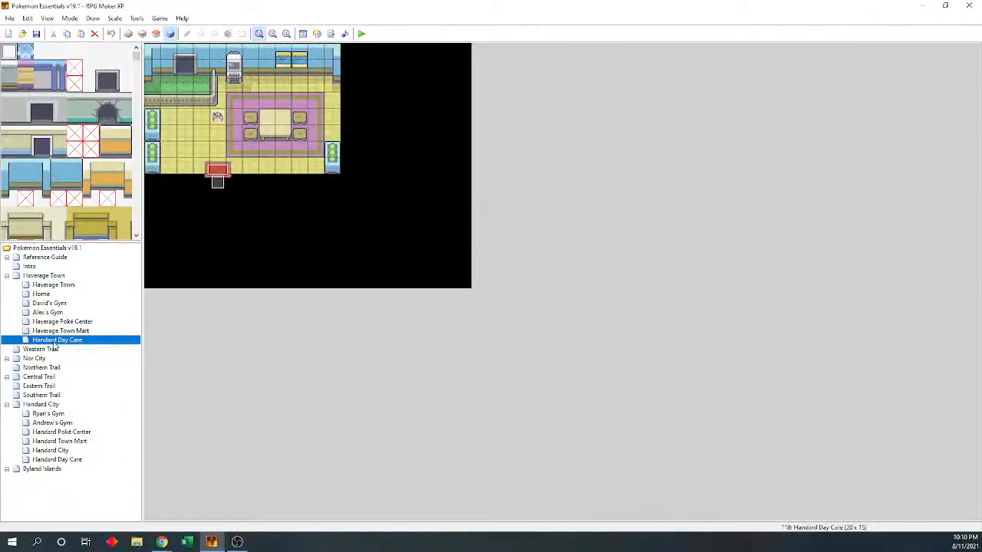
Rename the pasted map under Haverage Town as Haverage Day Care
{"action": "right_click", "coordinate": [55, 341]}
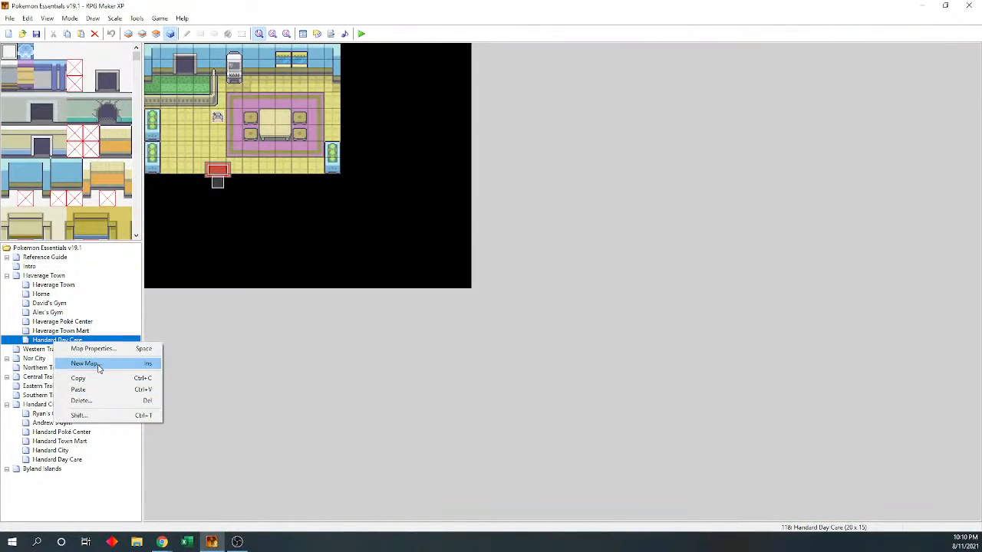
{"action": "left_click", "coordinate": [93, 348]}
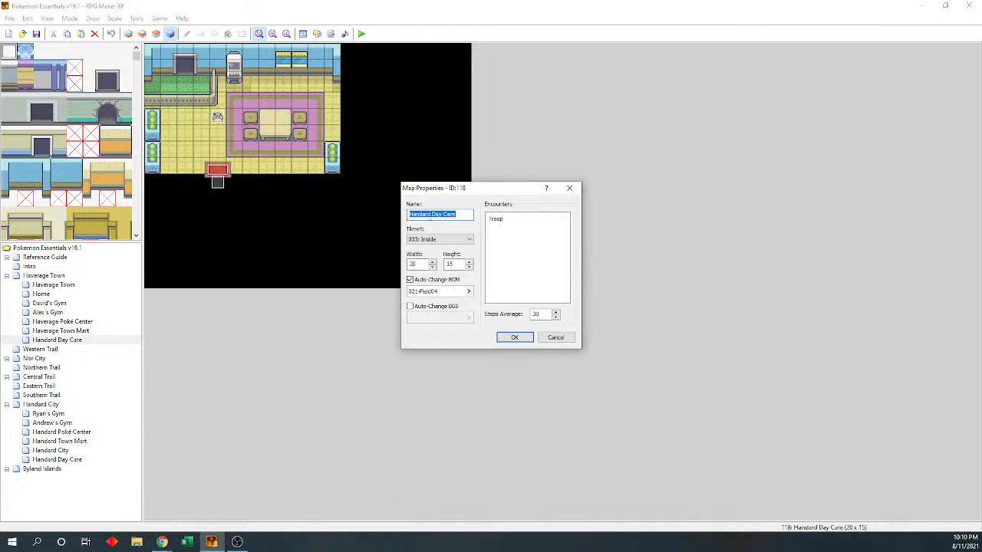
{"action": "key", "text": "Home"}
{"action": "key", "text": "ctrl+shift+Right"}
{"action": "type", "text": "Haverage"}
{"action": "left_click", "coordinate": [514, 338]}
Delete the Handard Day Care map from Handard City and open the Haverage Town map
{"action": "right_click", "coordinate": [69, 463]}
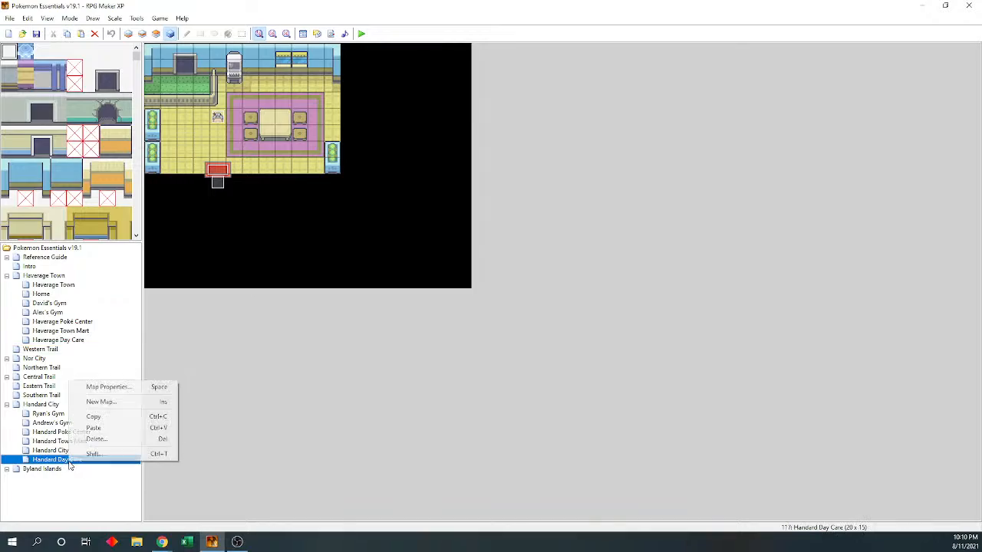
{"action": "left_click", "coordinate": [108, 440]}
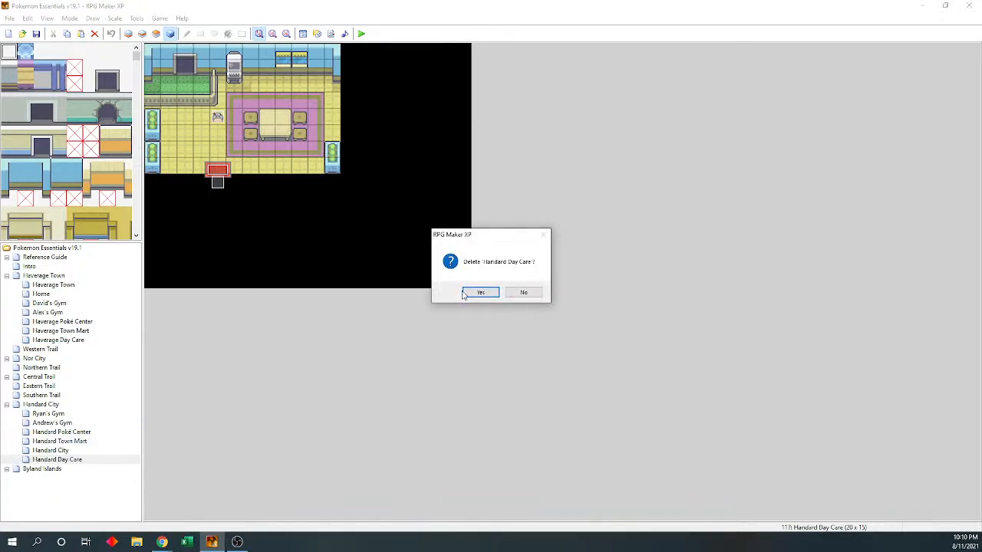
{"action": "key", "text": "Return"}
{"action": "left_click", "coordinate": [56, 271]}
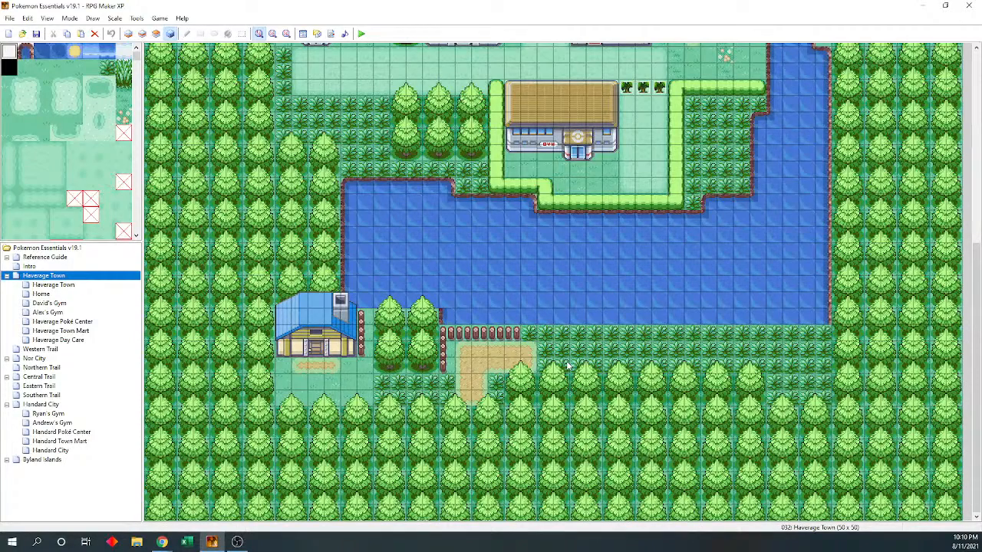
{"action": "mouse_move", "coordinate": [976, 295]}
{"action": "left_mouse_down"}
{"action": "mouse_move", "coordinate": [978, 270]}
{"action": "mouse_move", "coordinate": [978, 285]}
{"action": "left_mouse_up"}
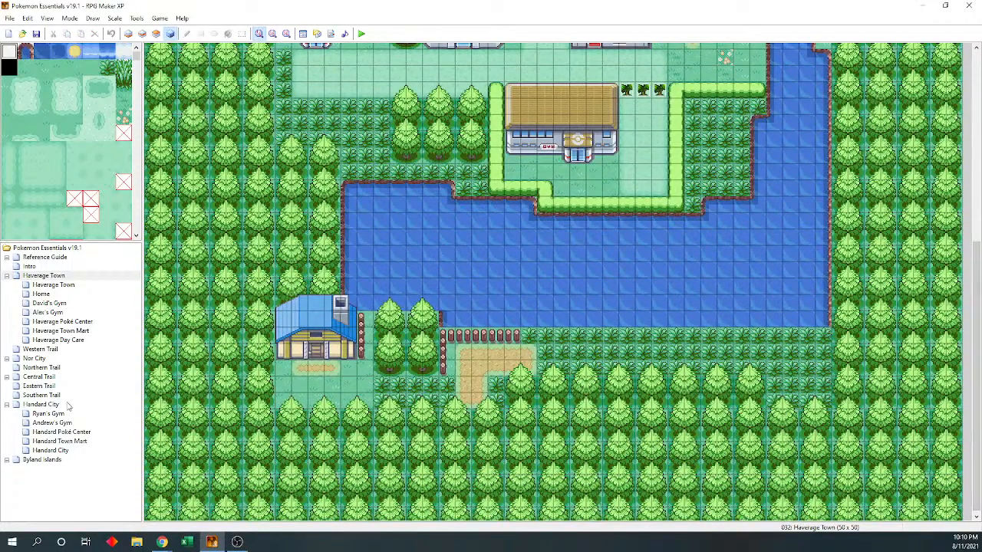
Read through the Day Care Lady event's commands on the Haverage Day Care map, leaving them unchanged
{"action": "left_click", "coordinate": [69, 340]}
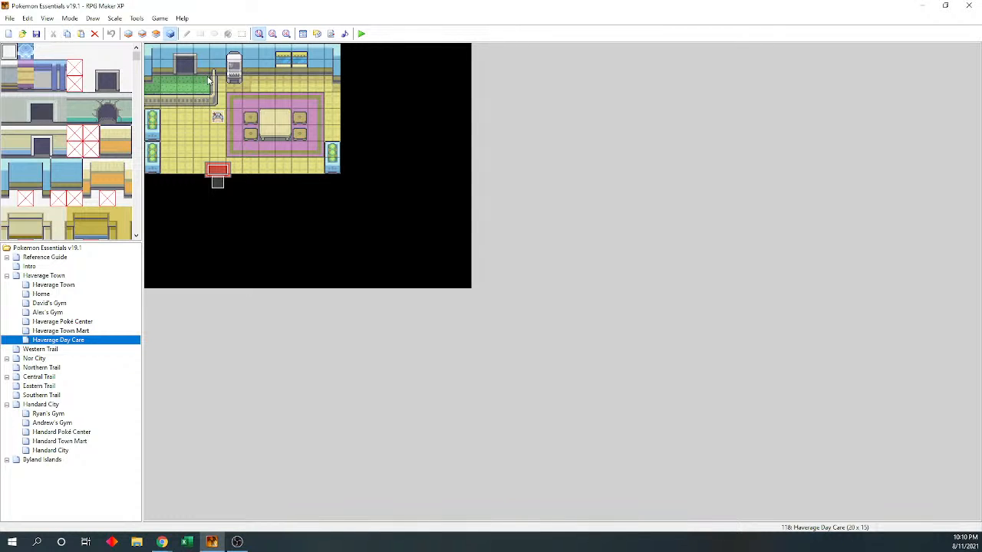
{"action": "left_click", "coordinate": [218, 119]}
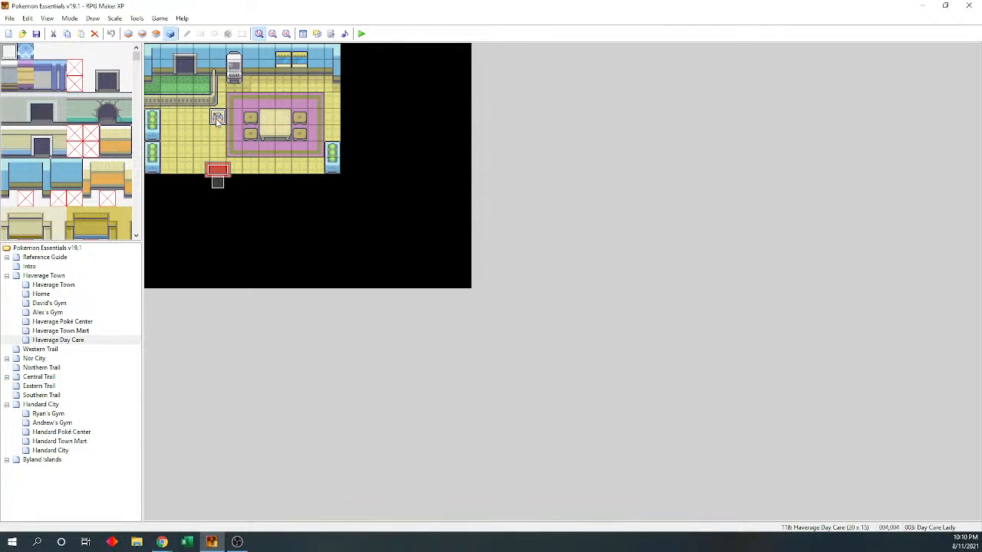
{"action": "double_click", "coordinate": [217, 119]}
{"action": "left_click", "coordinate": [566, 189]}
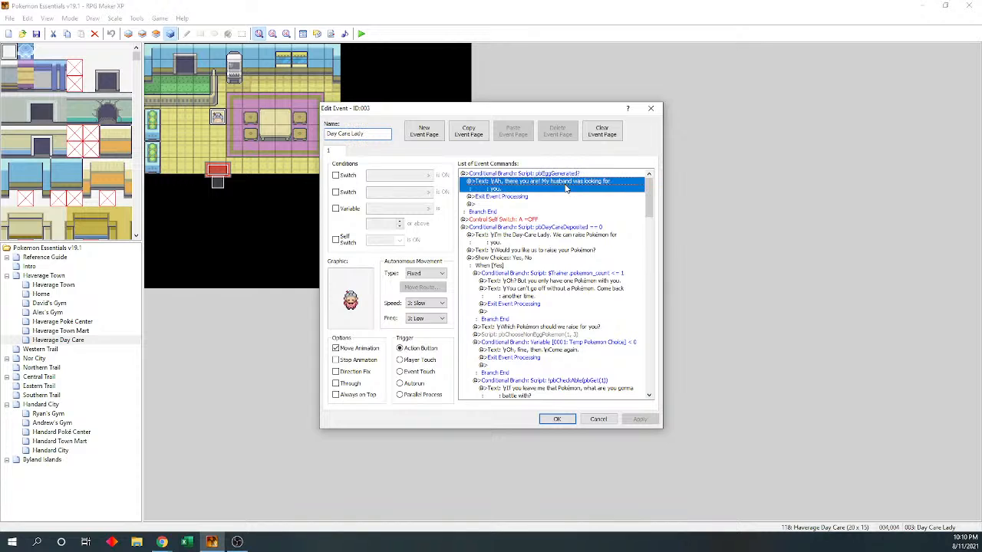
{"action": "left_click_drag", "start_coordinate": [650, 197], "coordinate": [650, 178]}
{"action": "scroll", "coordinate": [648, 215], "scroll_direction": "down", "scroll_amount": 2}
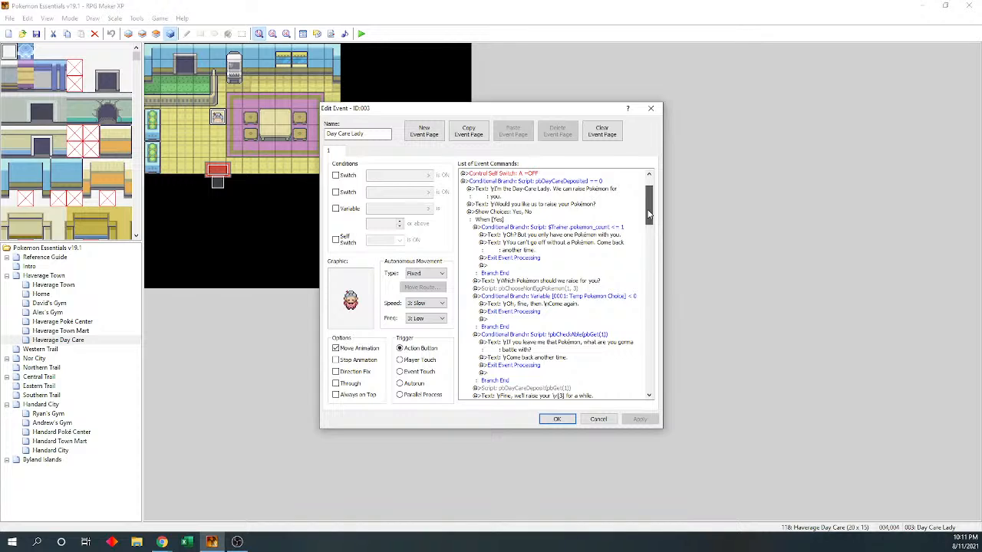
{"action": "scroll", "coordinate": [648, 215], "scroll_direction": "down", "scroll_amount": 1}
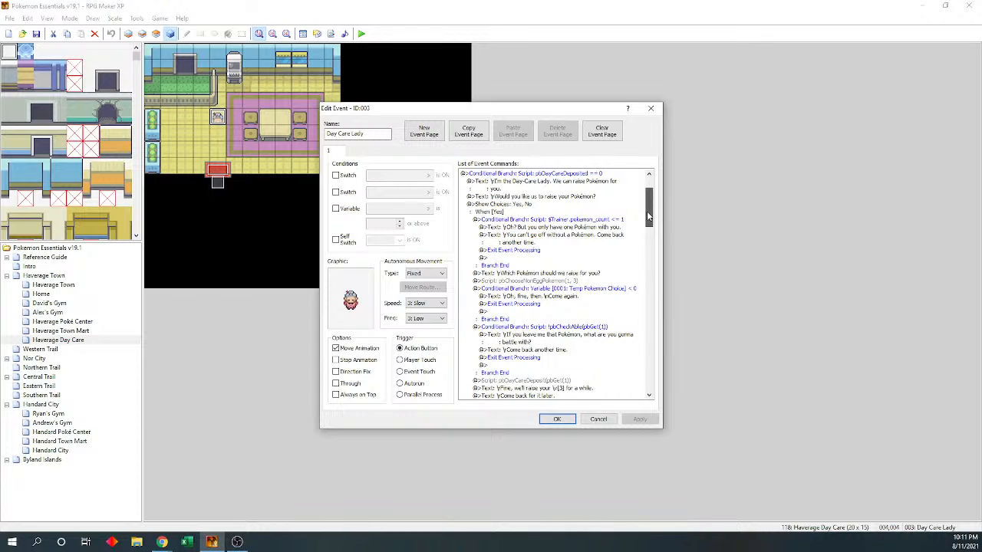
{"action": "scroll", "coordinate": [648, 217], "scroll_direction": "down", "scroll_amount": 1}
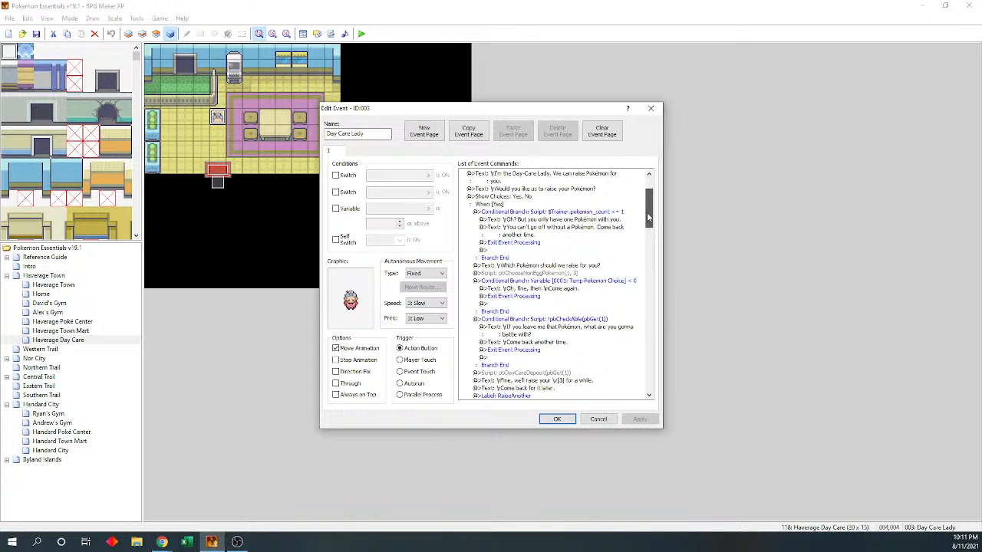
{"action": "left_click_drag", "start_coordinate": [648, 217], "coordinate": [637, 389]}
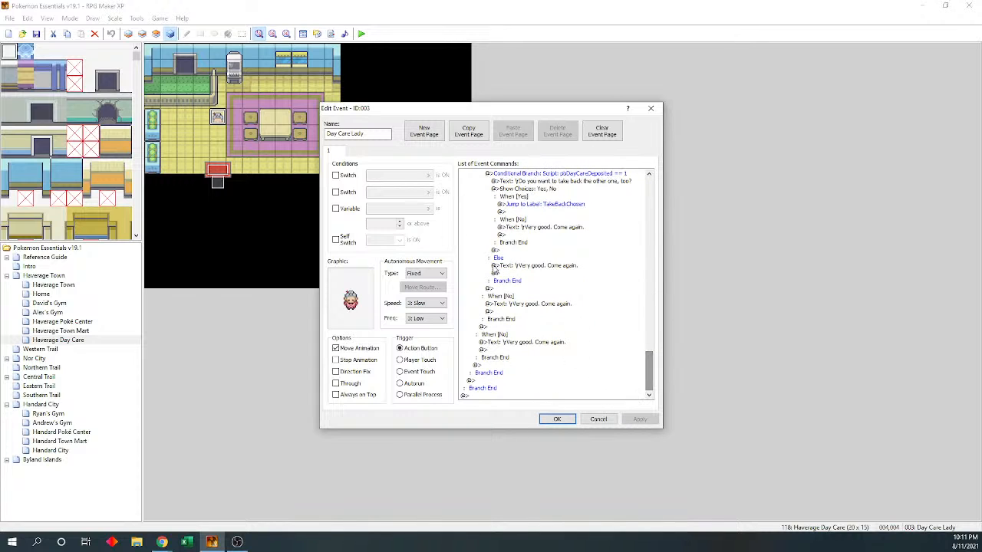
{"action": "left_click", "coordinate": [549, 421]}
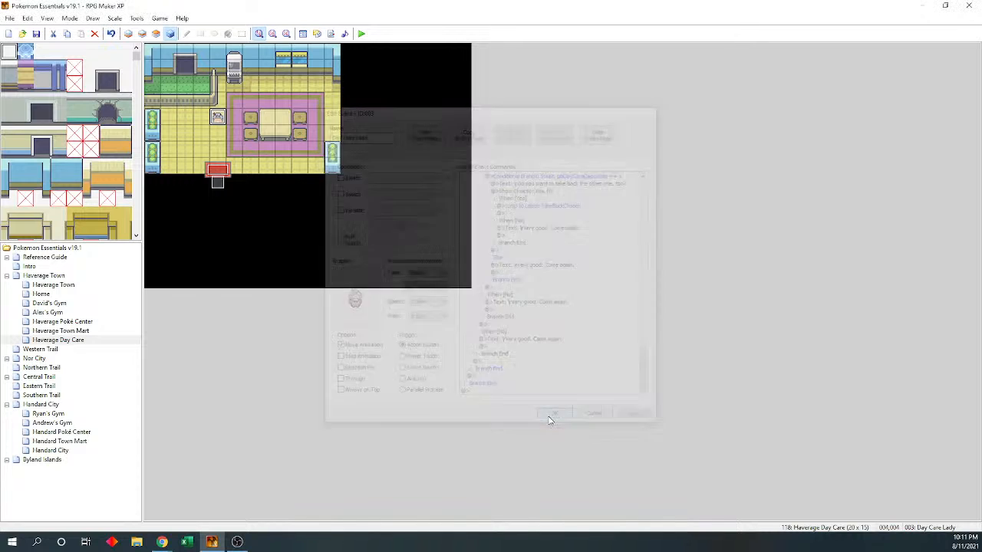
Review the Day Care Man event's commands on the Reference Guide's Lerucean Town map, leaving them unchanged
{"action": "left_click", "coordinate": [7, 257]}
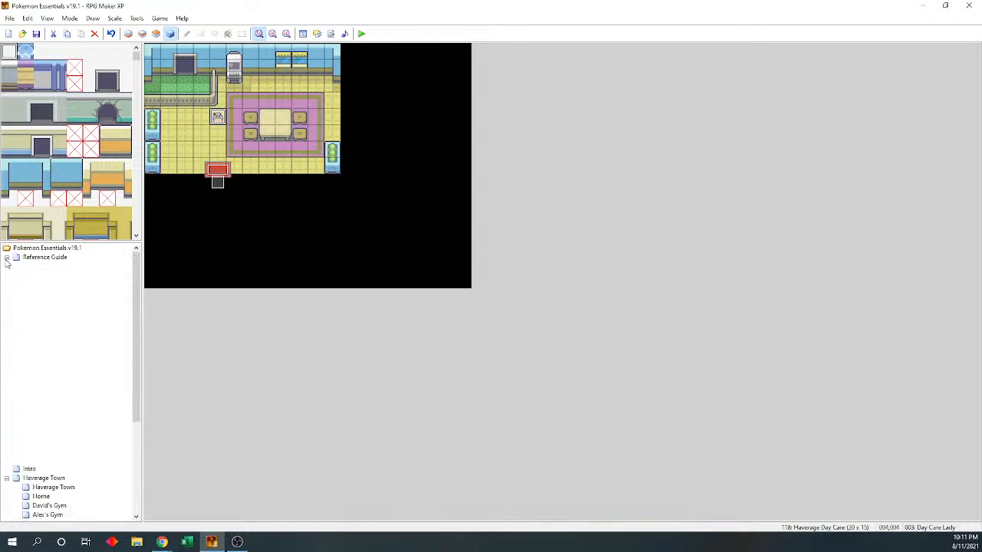
{"action": "left_click", "coordinate": [53, 303]}
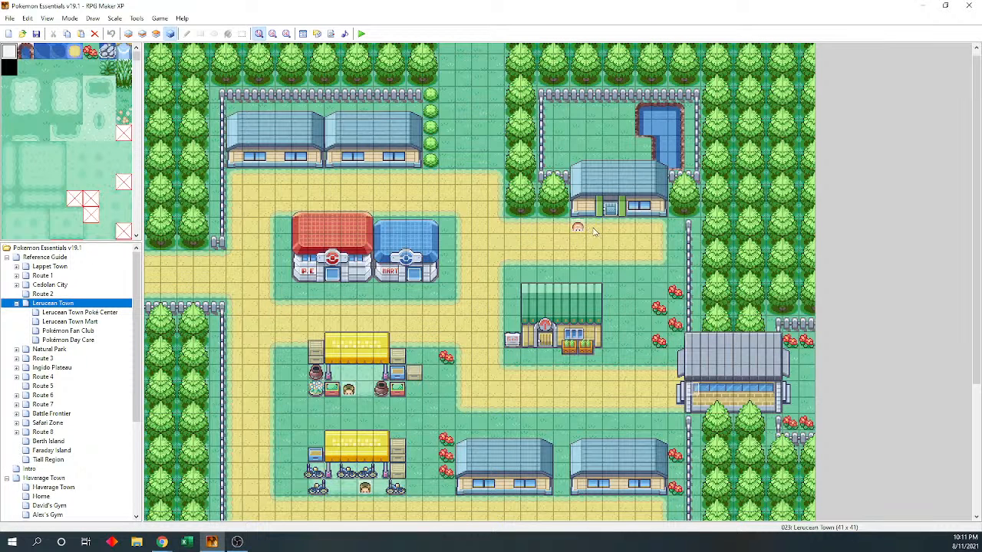
{"action": "left_click", "coordinate": [577, 228]}
{"action": "double_click", "coordinate": [578, 228]}
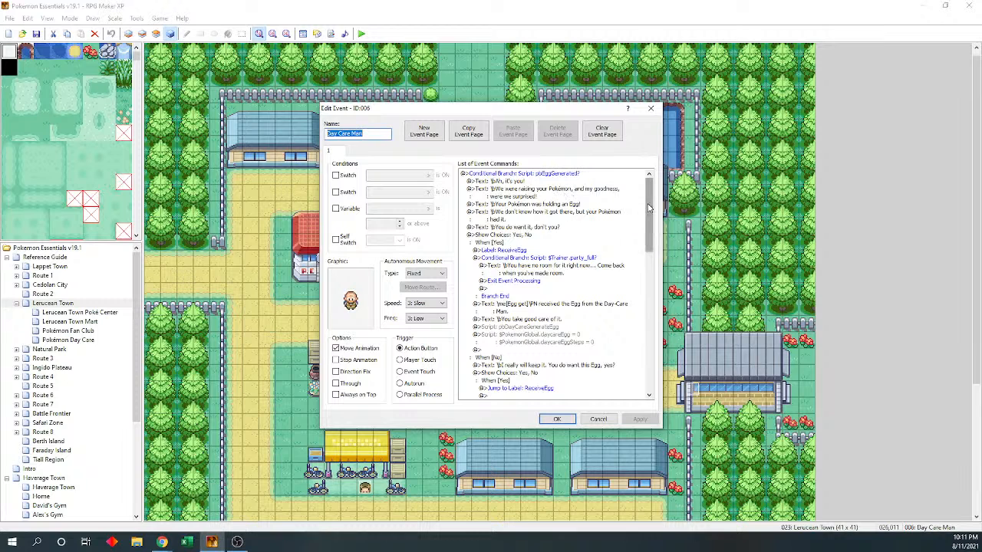
{"action": "left_click_drag", "start_coordinate": [646, 207], "coordinate": [648, 349]}
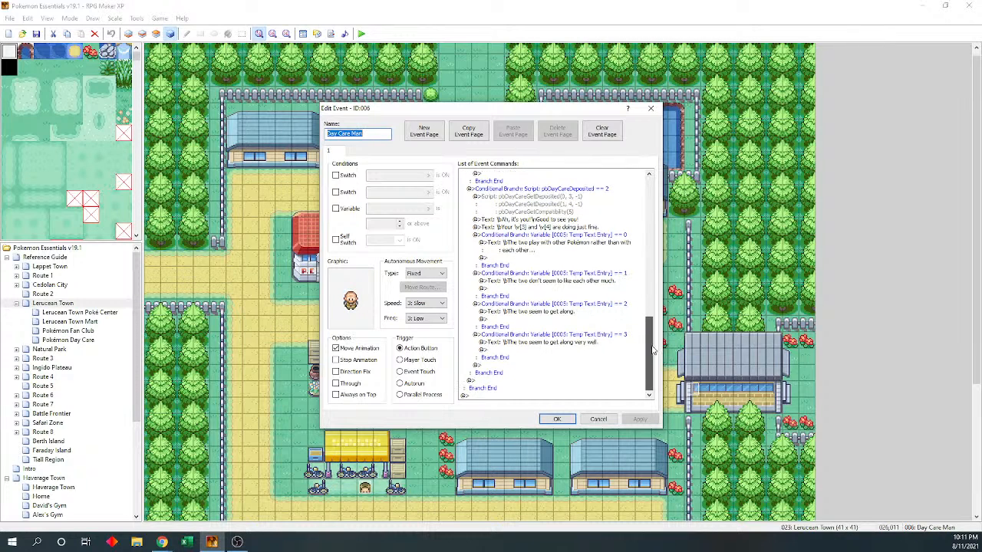
{"action": "left_click", "coordinate": [557, 419]}
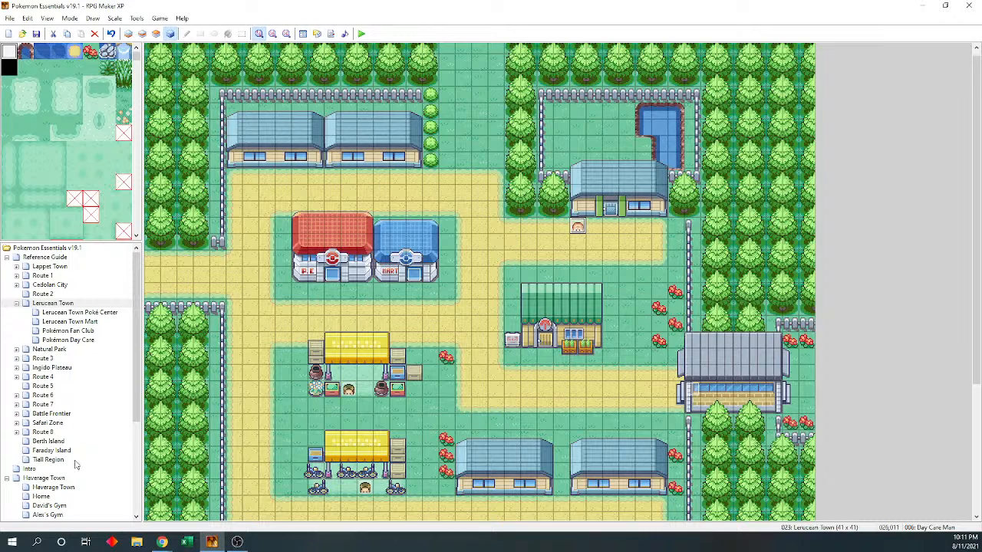
Copy the Day Care Man event onto the Haverage Town map and place it at 009,041 below the blue-roofed house
{"action": "left_click", "coordinate": [7, 257]}
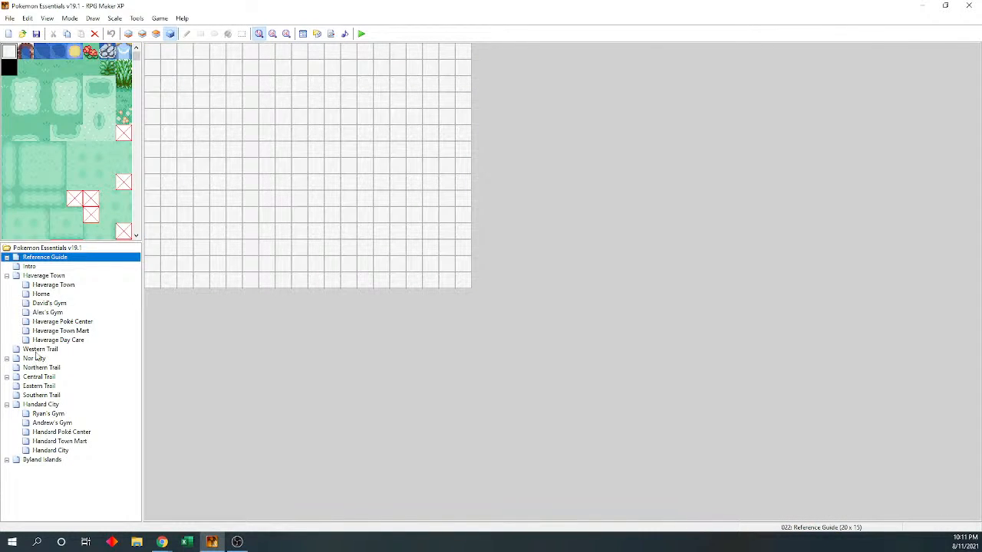
{"action": "left_click", "coordinate": [48, 276]}
{"action": "left_click", "coordinate": [288, 375]}
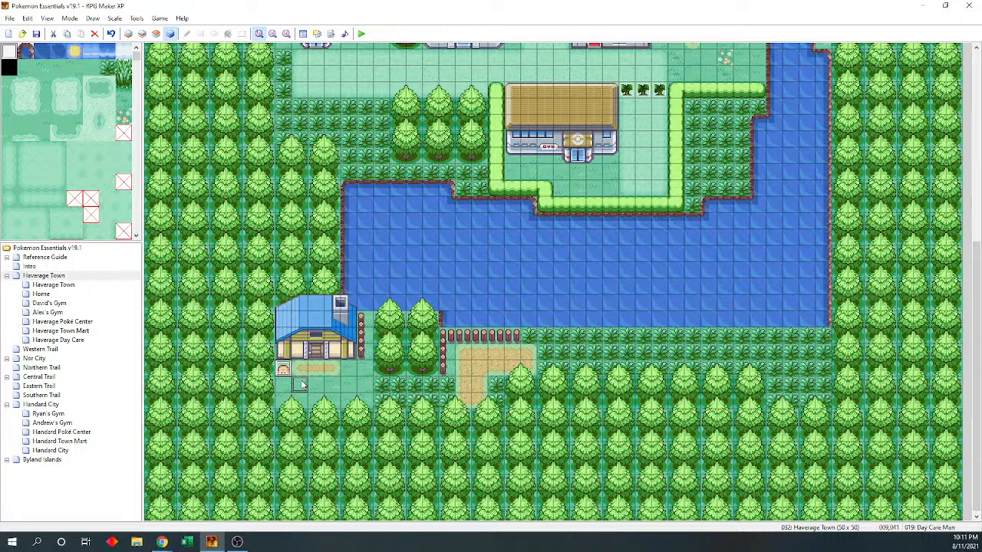
{"action": "left_click_drag", "start_coordinate": [301, 385], "coordinate": [299, 385]}
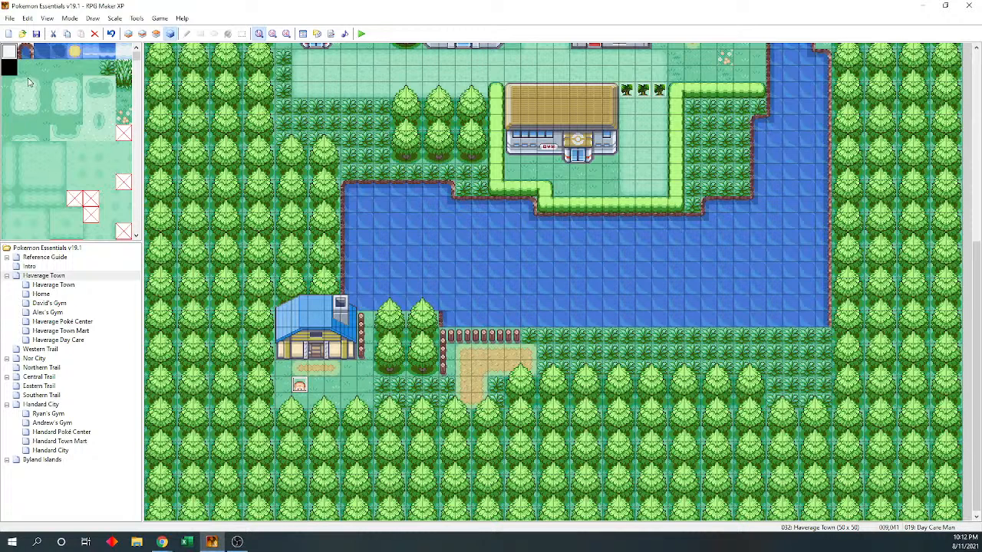
Paint plain grass on layer 1 over the trees behind the blue-roofed house, clearing about 6 by 5 tiles
{"action": "left_click_drag", "start_coordinate": [26, 69], "coordinate": [93, 71]}
{"action": "left_click", "coordinate": [142, 34]}
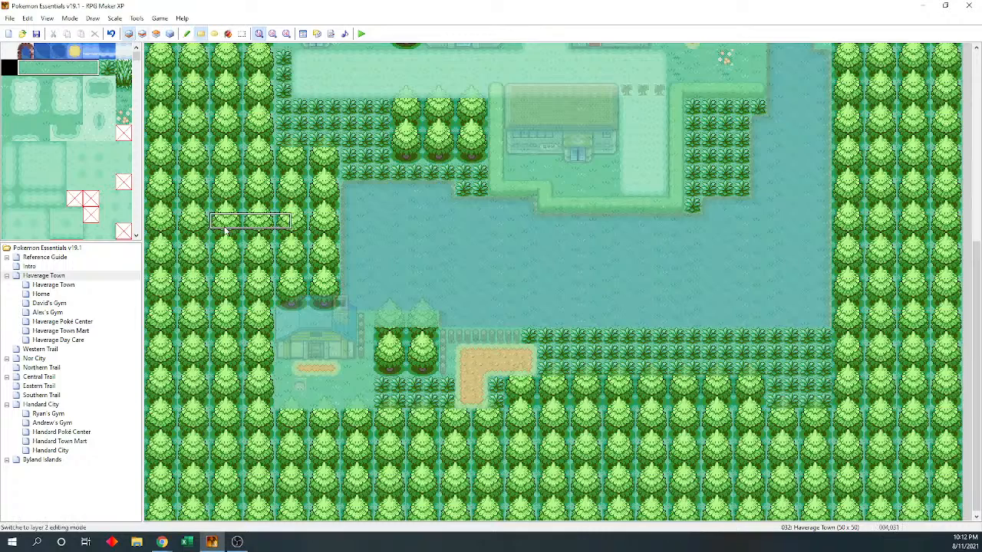
{"action": "left_click", "coordinate": [219, 304]}
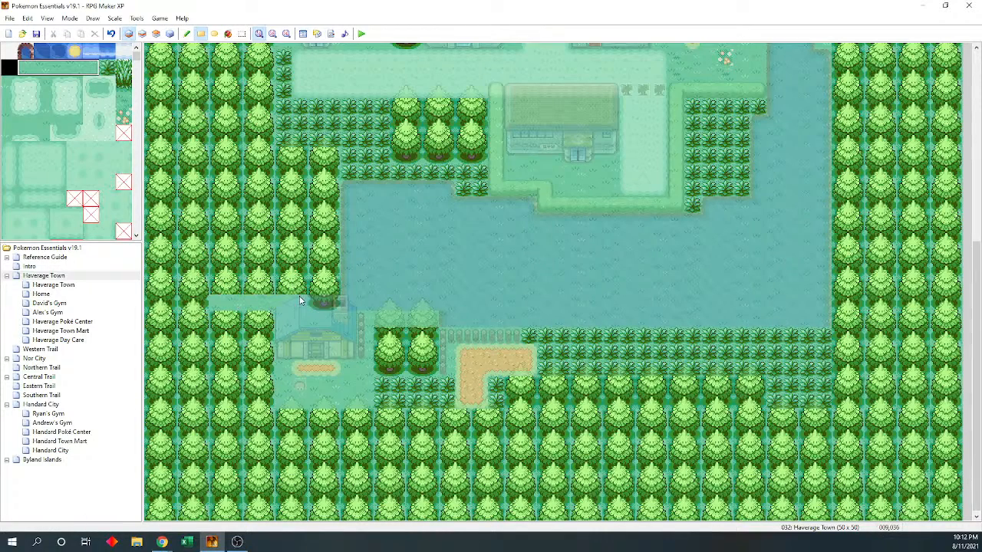
{"action": "left_click_drag", "start_coordinate": [300, 300], "coordinate": [296, 239]}
Paint tree-base tiles under the three cut-off trees along the north edge of the grass clearing
{"action": "scroll", "coordinate": [98, 204], "scroll_direction": "down", "scroll_amount": 5}
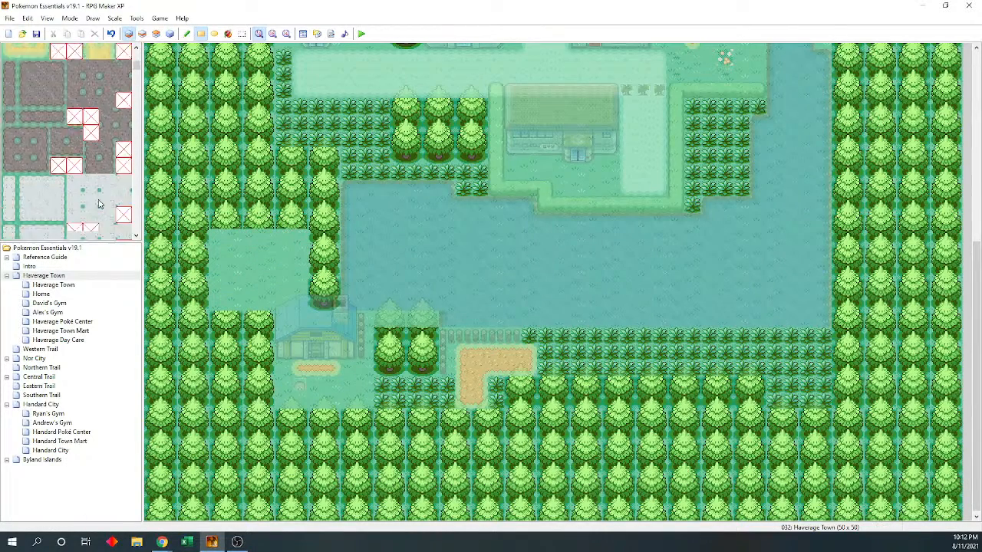
{"action": "scroll", "coordinate": [98, 204], "scroll_direction": "up", "scroll_amount": 6}
{"action": "left_click", "coordinate": [44, 167]}
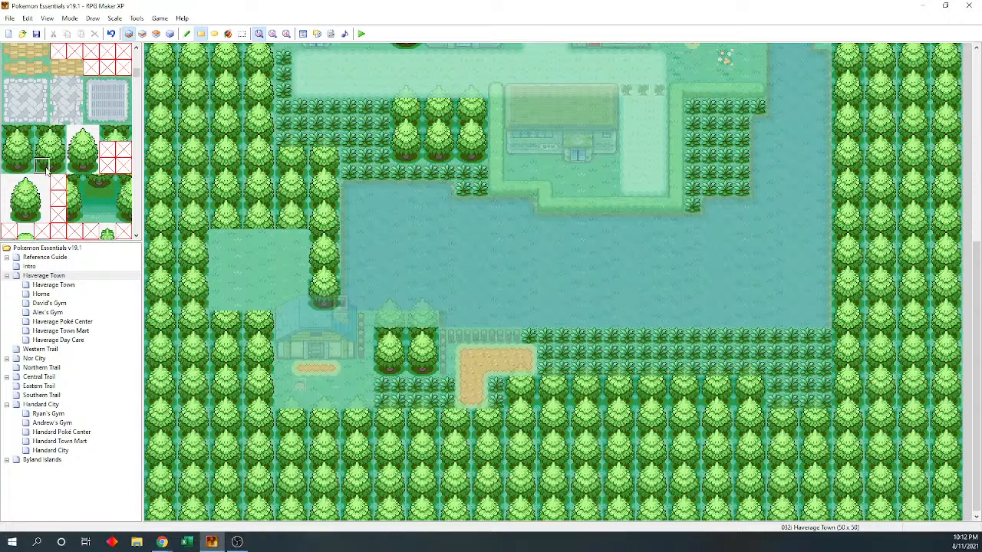
{"action": "left_click_drag", "start_coordinate": [44, 167], "coordinate": [62, 170]}
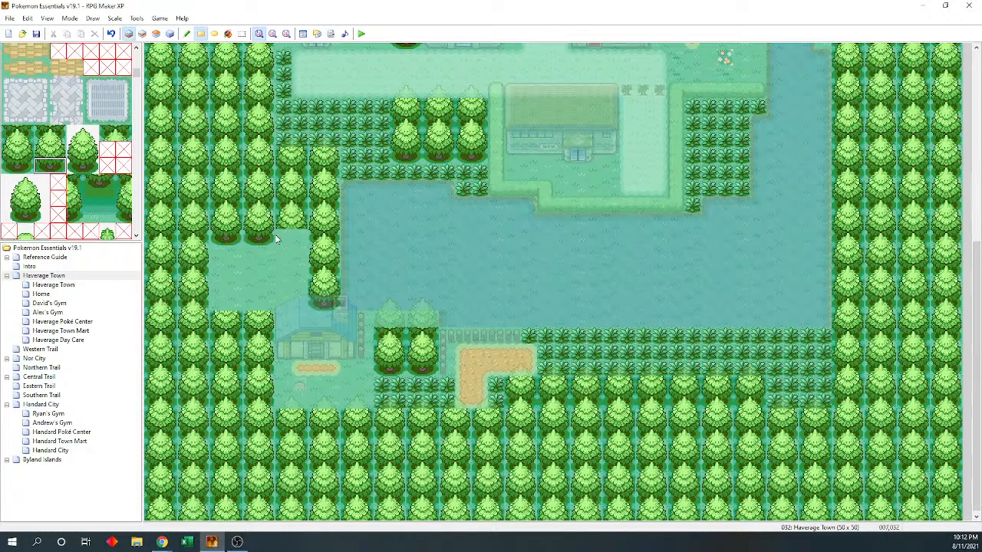
{"action": "left_click", "coordinate": [298, 240]}
Paint three white-flower grass tiles on layer 1 in the clearing, one in its northwest corner and two near the house's roof
{"action": "scroll", "coordinate": [69, 182], "scroll_direction": "down", "scroll_amount": 4}
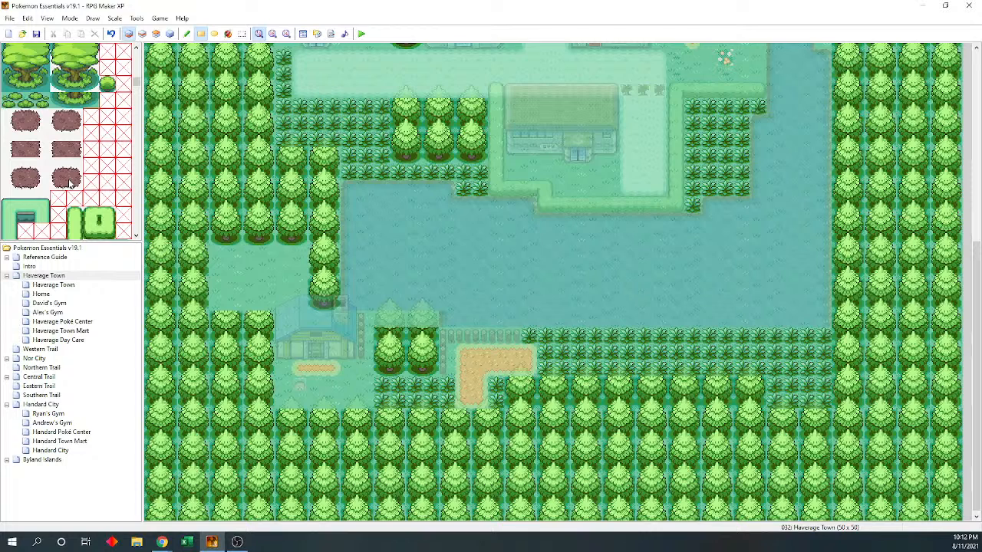
{"action": "scroll", "coordinate": [69, 183], "scroll_direction": "down", "scroll_amount": 5}
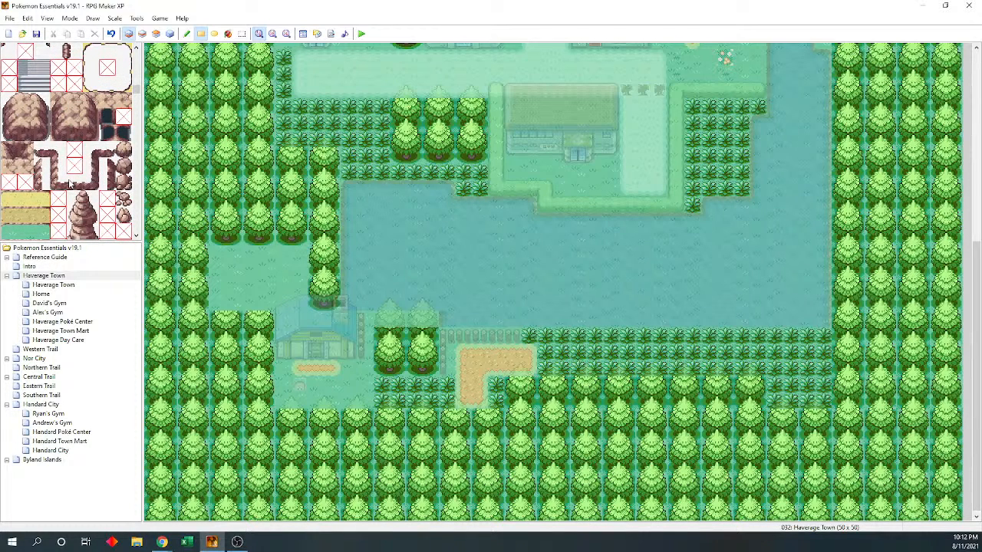
{"action": "scroll", "coordinate": [69, 184], "scroll_direction": "down", "scroll_amount": 5}
{"action": "scroll", "coordinate": [69, 184], "scroll_direction": "up", "scroll_amount": 3}
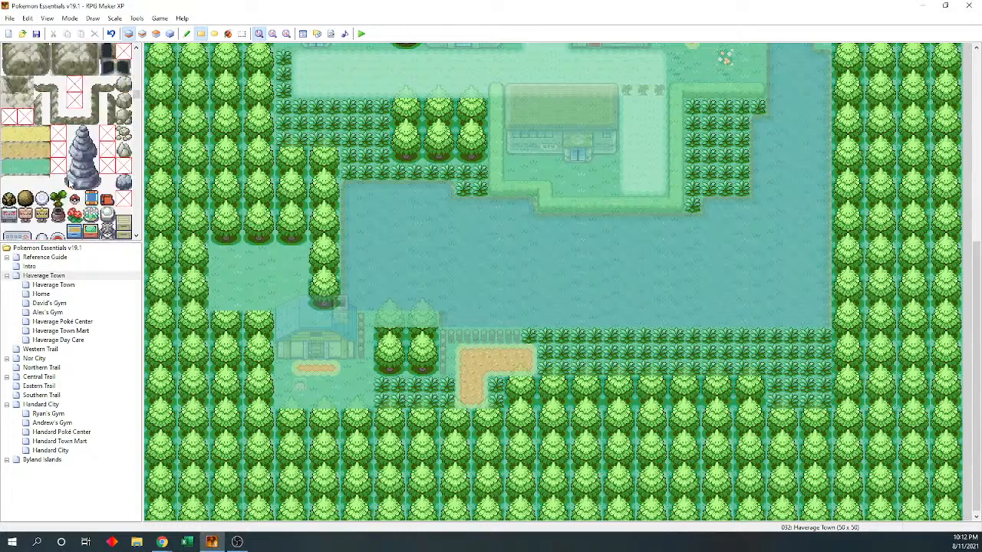
{"action": "scroll", "coordinate": [70, 184], "scroll_direction": "down", "scroll_amount": 3}
{"action": "scroll", "coordinate": [69, 184], "scroll_direction": "up", "scroll_amount": 2}
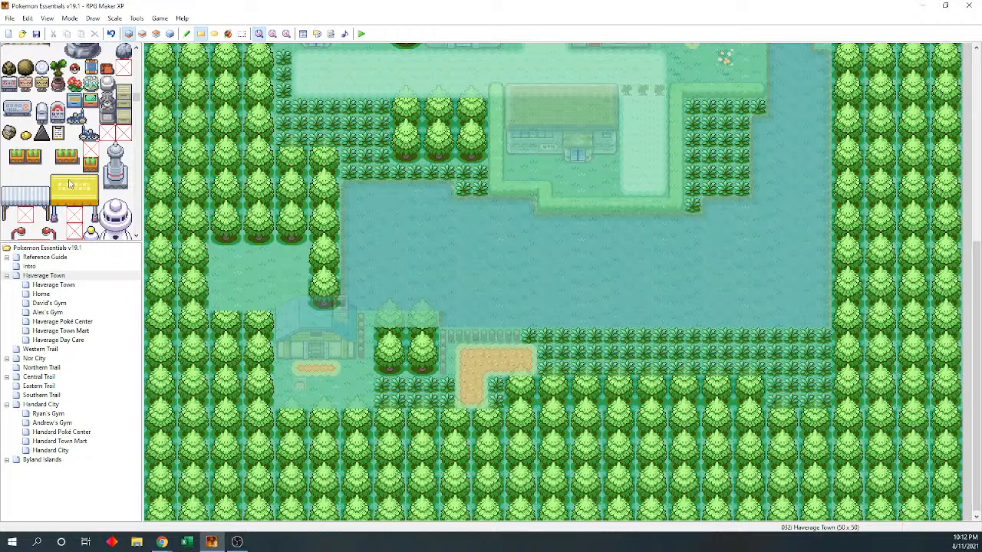
{"action": "scroll", "coordinate": [69, 184], "scroll_direction": "up", "scroll_amount": 1}
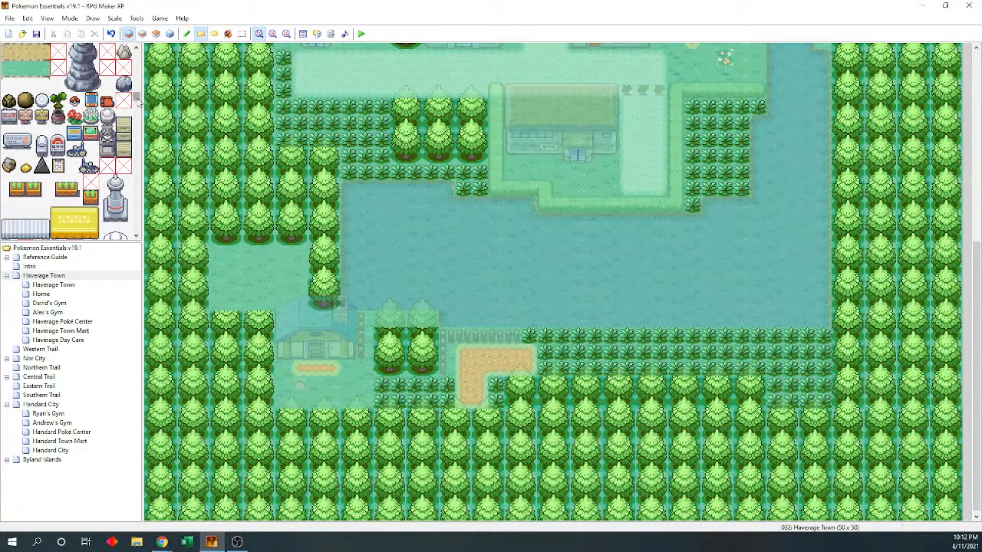
{"action": "left_click_drag", "start_coordinate": [139, 102], "coordinate": [135, 56]}
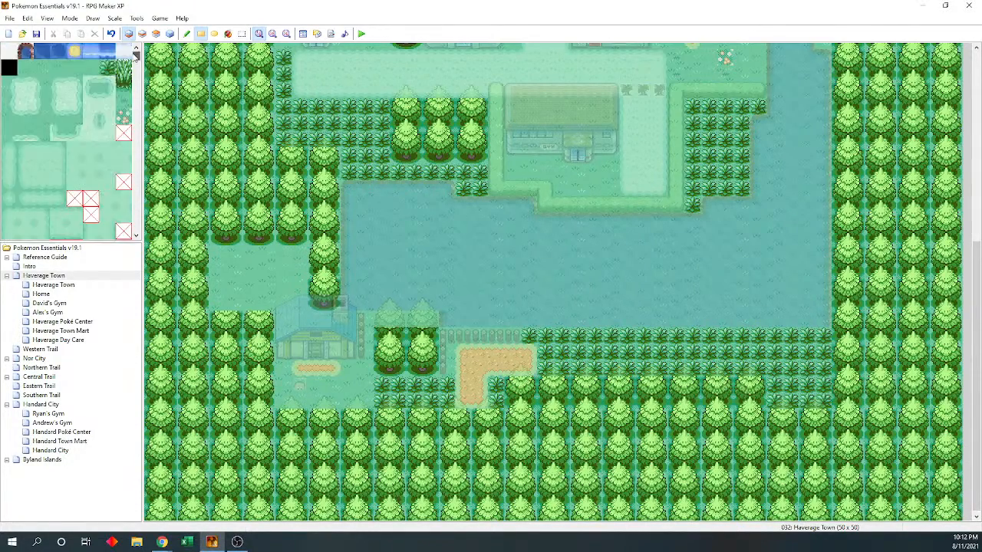
{"action": "left_click", "coordinate": [123, 100]}
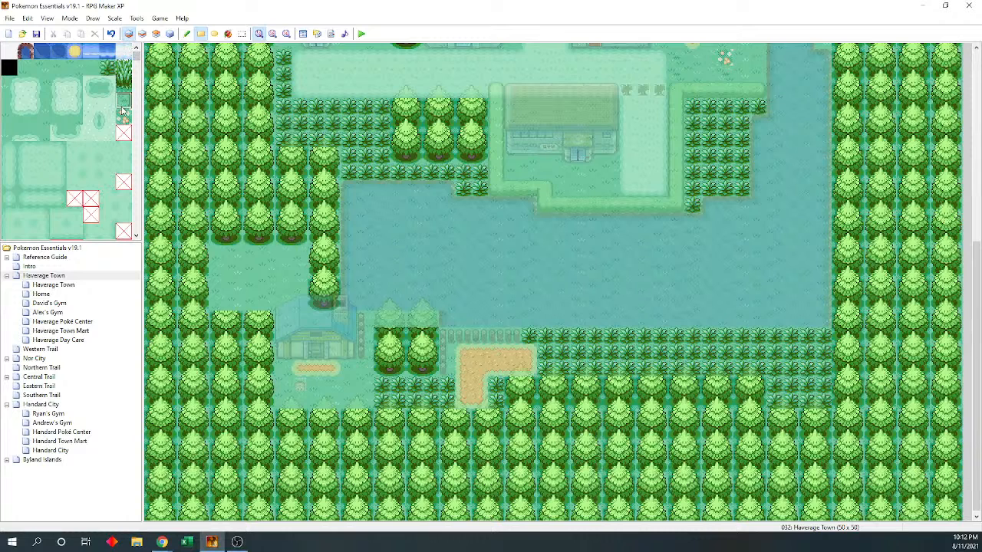
{"action": "right_click", "coordinate": [218, 270]}
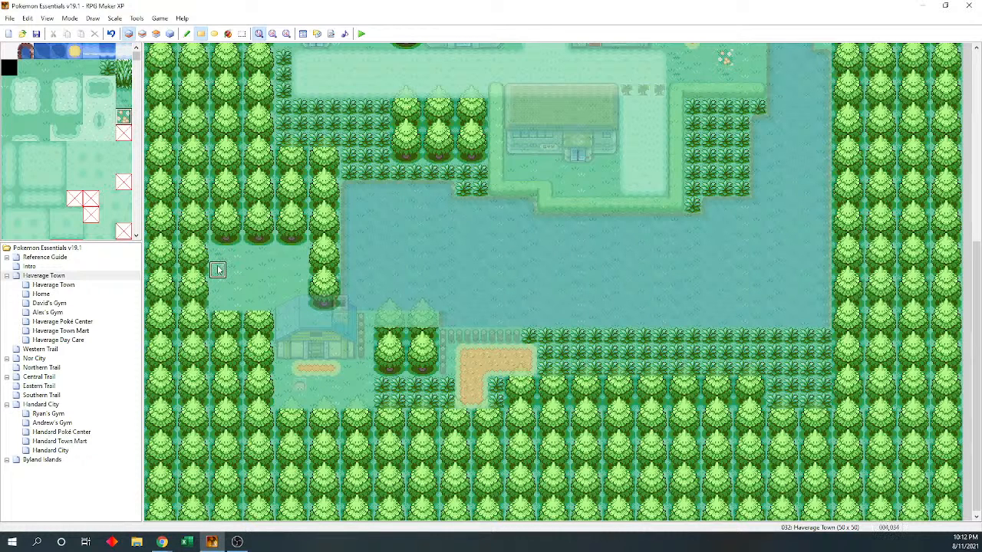
{"action": "left_click", "coordinate": [218, 260]}
{"action": "left_click", "coordinate": [299, 290]}
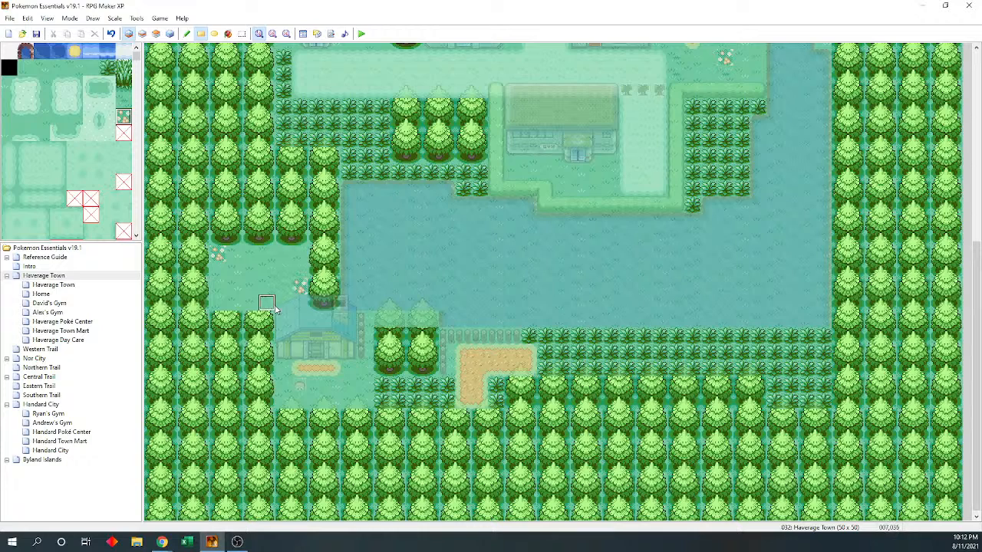
{"action": "left_click", "coordinate": [281, 304]}
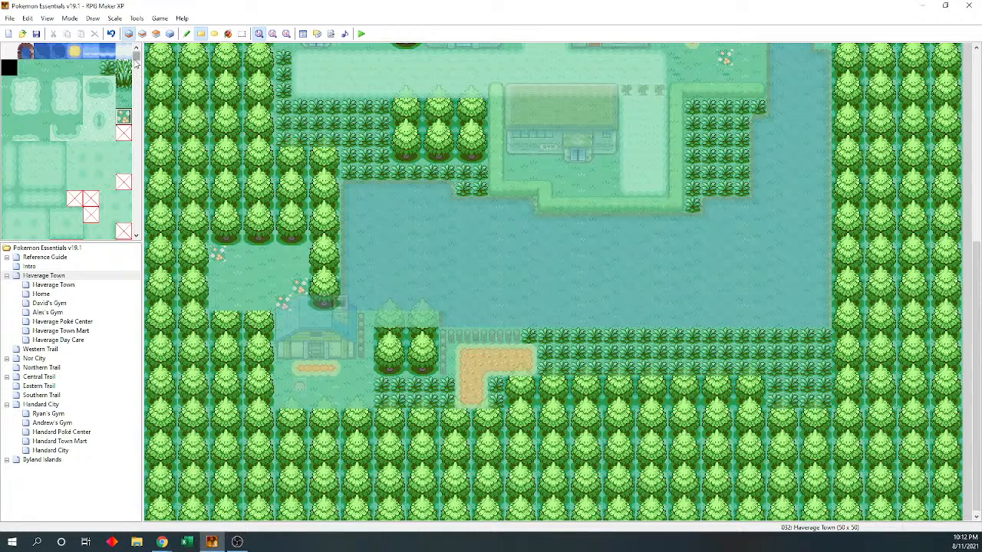
Paint a 2 by 2 pale grass patch on layer 1 beside the flower tile in the clearing's northwest corner
{"action": "left_click", "coordinate": [136, 67]}
{"action": "scroll", "coordinate": [136, 68], "scroll_direction": "up", "scroll_amount": 5}
{"action": "left_click_drag", "start_coordinate": [12, 86], "coordinate": [42, 118]}
{"action": "left_click", "coordinate": [58, 83]}
{"action": "left_click", "coordinate": [235, 254]}
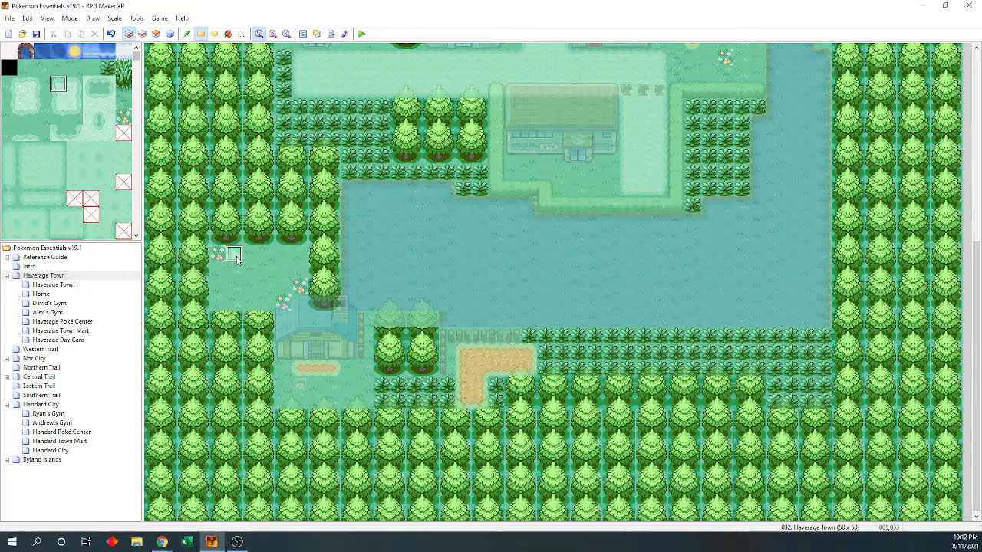
{"action": "left_click", "coordinate": [74, 83]}
{"action": "left_click", "coordinate": [250, 256]}
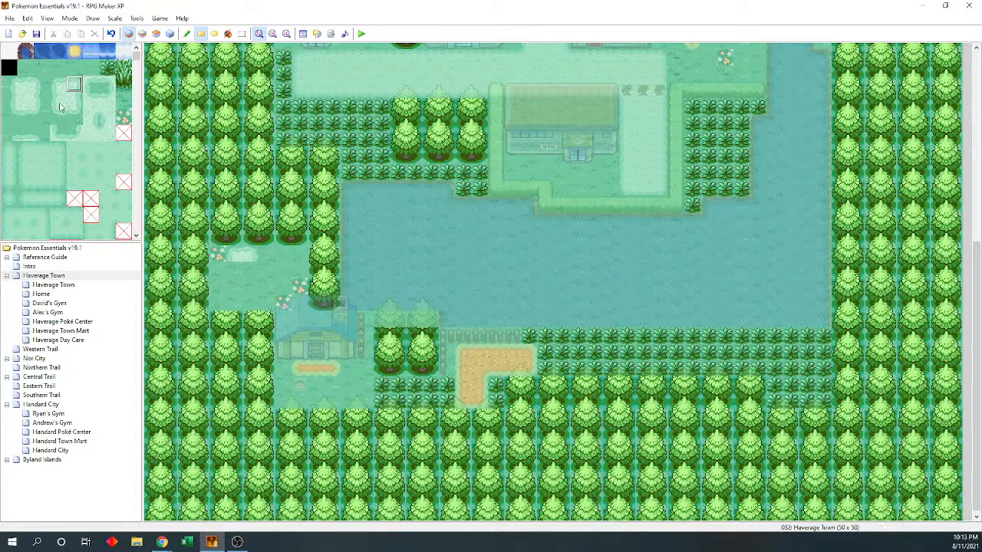
{"action": "left_click", "coordinate": [76, 115]}
{"action": "left_click", "coordinate": [39, 116]}
{"action": "left_click", "coordinate": [74, 116]}
{"action": "left_click", "coordinate": [58, 116]}
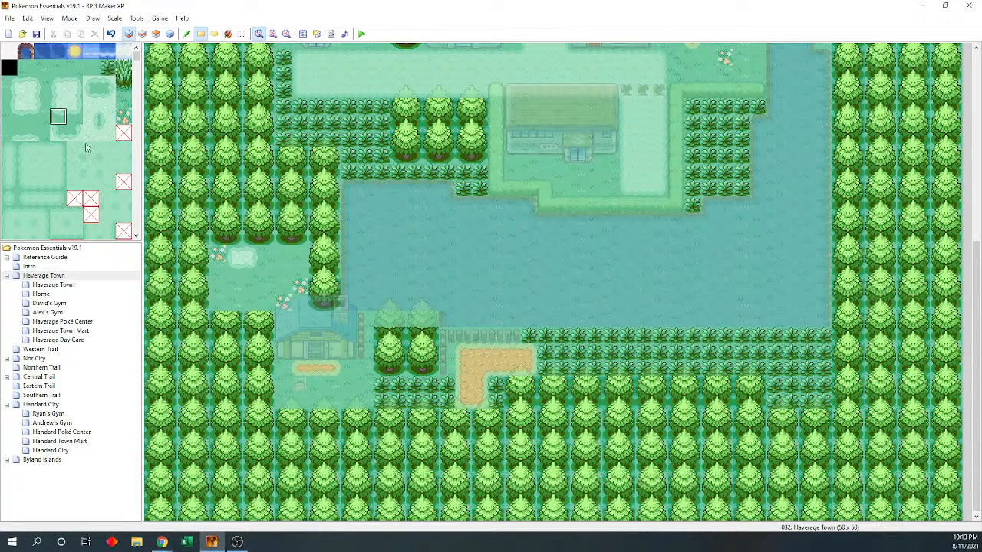
Paint a 3 by 2 tile water pond on layer 1 in the clearing's northeast corner, beside the pale grass patch
{"action": "left_click", "coordinate": [136, 82]}
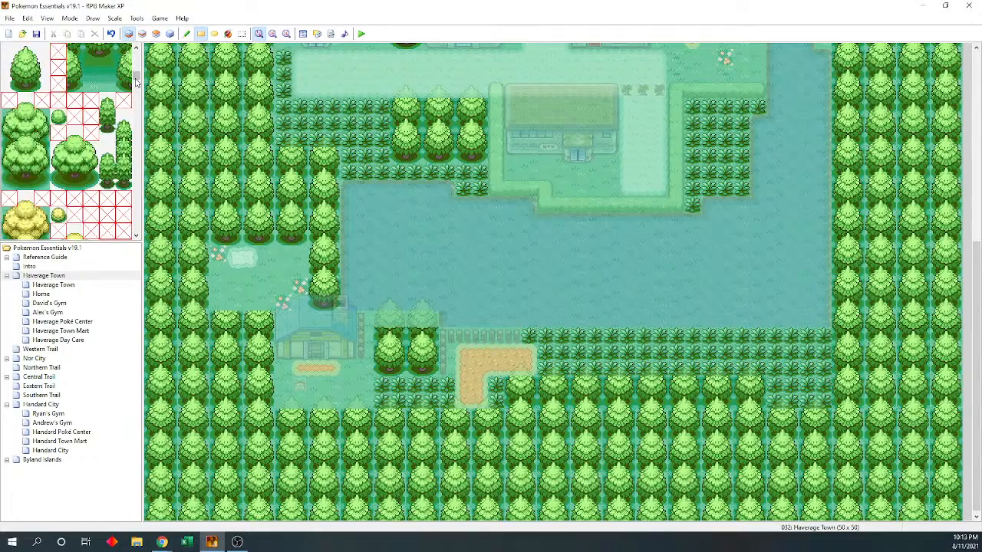
{"action": "left_click", "coordinate": [136, 83]}
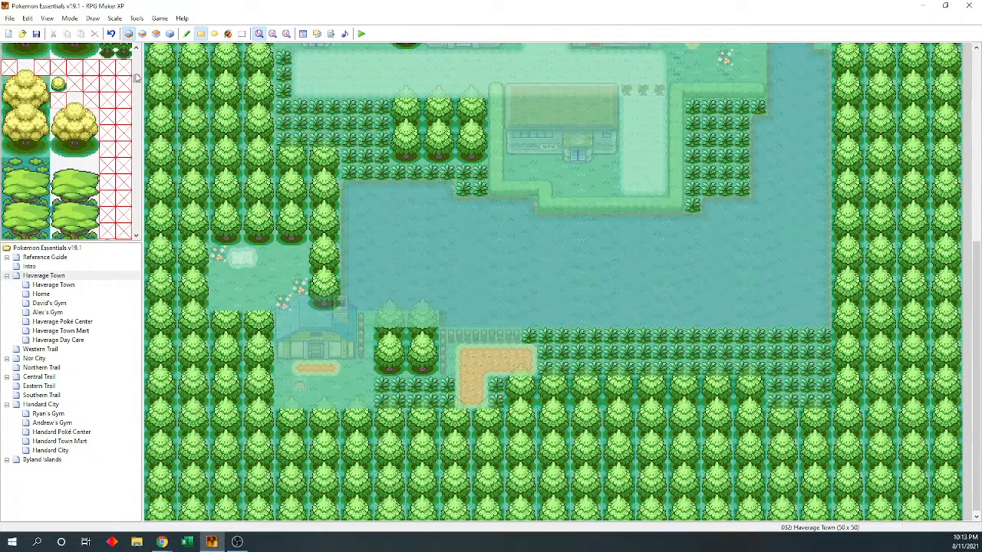
{"action": "scroll", "coordinate": [136, 76], "scroll_direction": "down", "scroll_amount": 10}
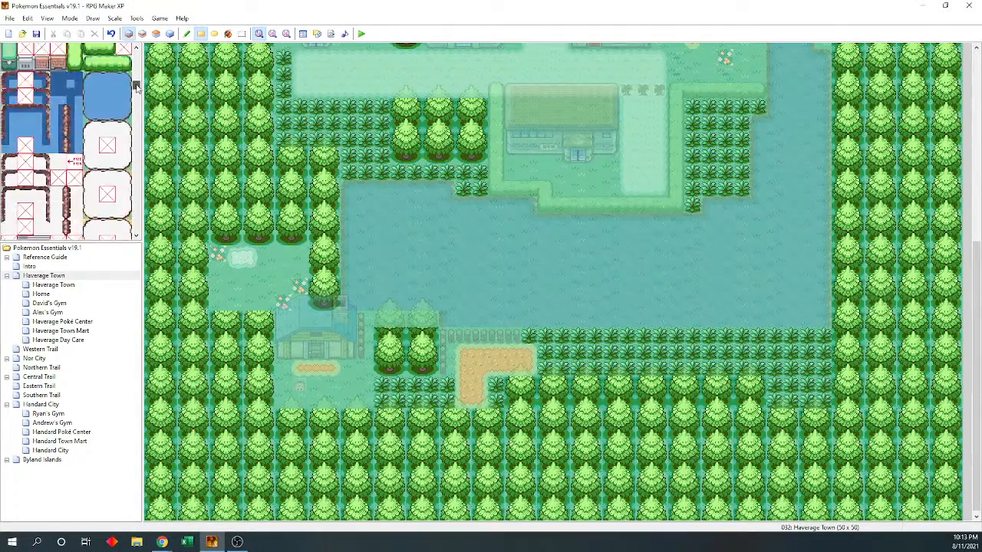
{"action": "scroll", "coordinate": [136, 92], "scroll_direction": "down", "scroll_amount": 5}
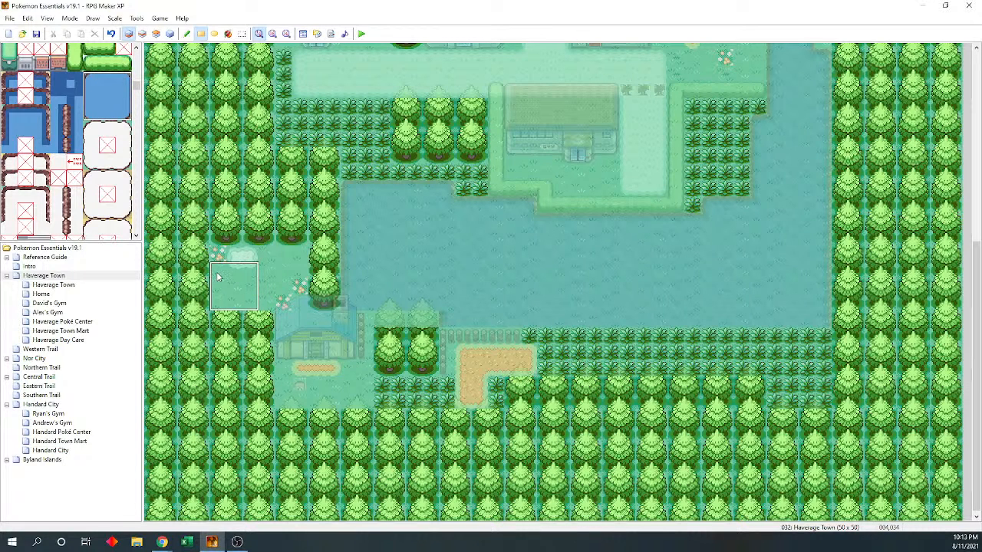
{"action": "left_click", "coordinate": [254, 261]}
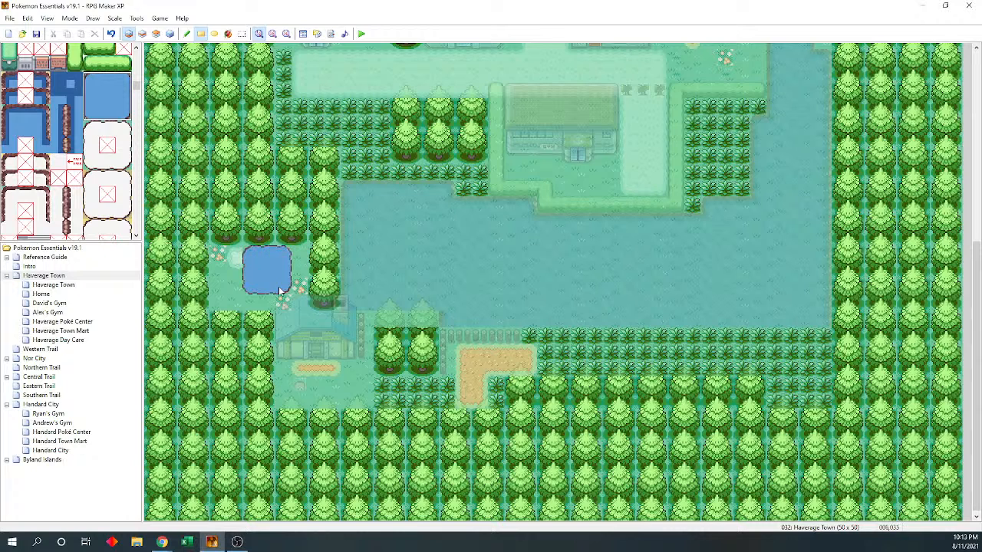
{"action": "key", "text": "ctrl+z"}
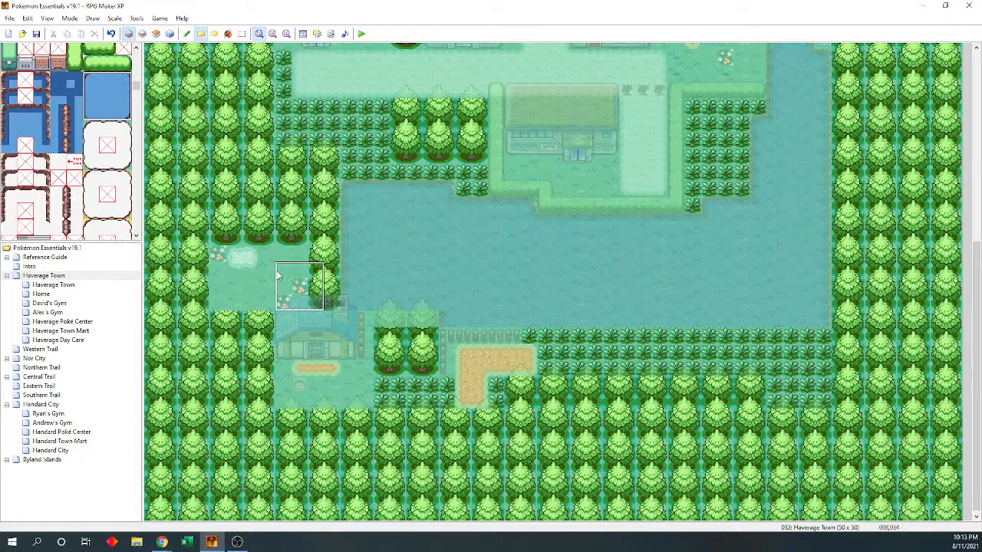
{"action": "left_click", "coordinate": [91, 80]}
{"action": "left_click", "coordinate": [267, 255]}
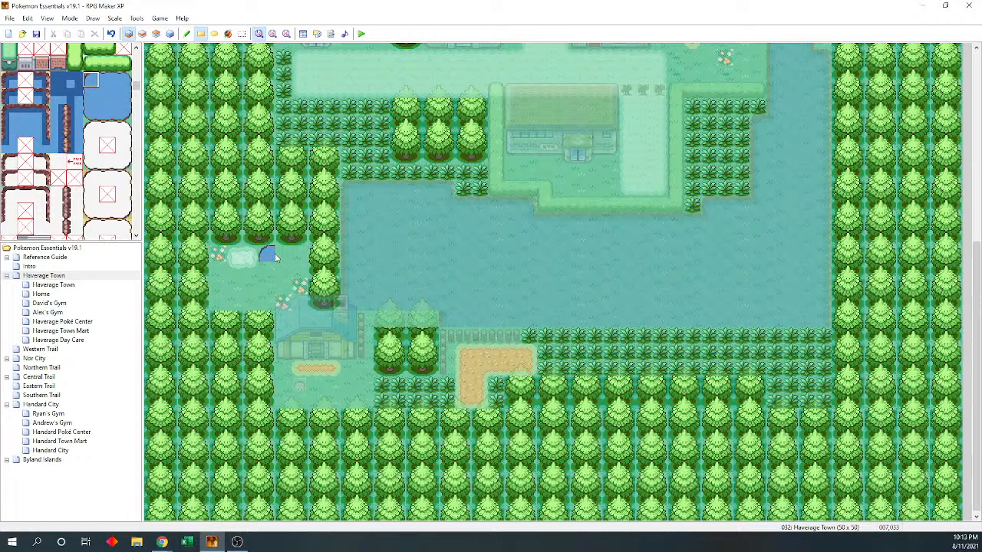
{"action": "left_click_drag", "start_coordinate": [106, 80], "coordinate": [117, 83]}
{"action": "left_click", "coordinate": [269, 254]}
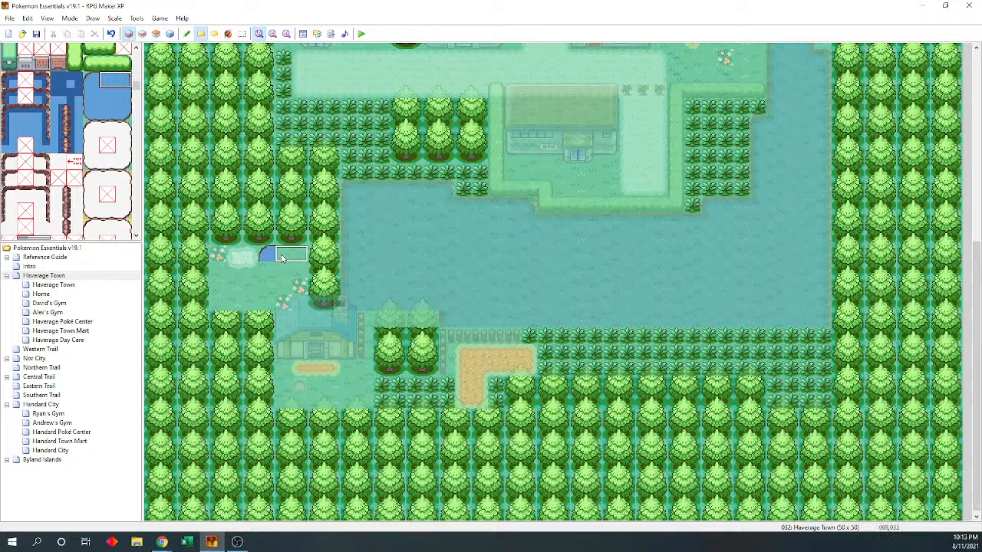
{"action": "left_click", "coordinate": [92, 114]}
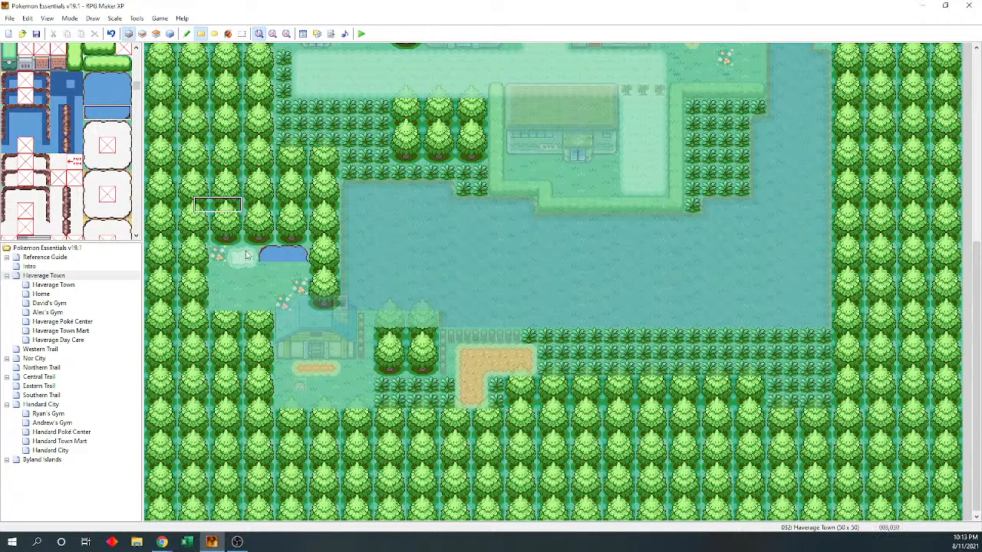
{"action": "left_click", "coordinate": [269, 271]}
Place two red flowers on layer 2 at 004,035 and 005,036 in the clearing's southwest corner, and save the project
{"action": "mouse_move", "coordinate": [136, 86]}
{"action": "left_mouse_down"}
{"action": "mouse_move", "coordinate": [135, 62]}
{"action": "mouse_move", "coordinate": [135, 95]}
{"action": "left_mouse_up"}
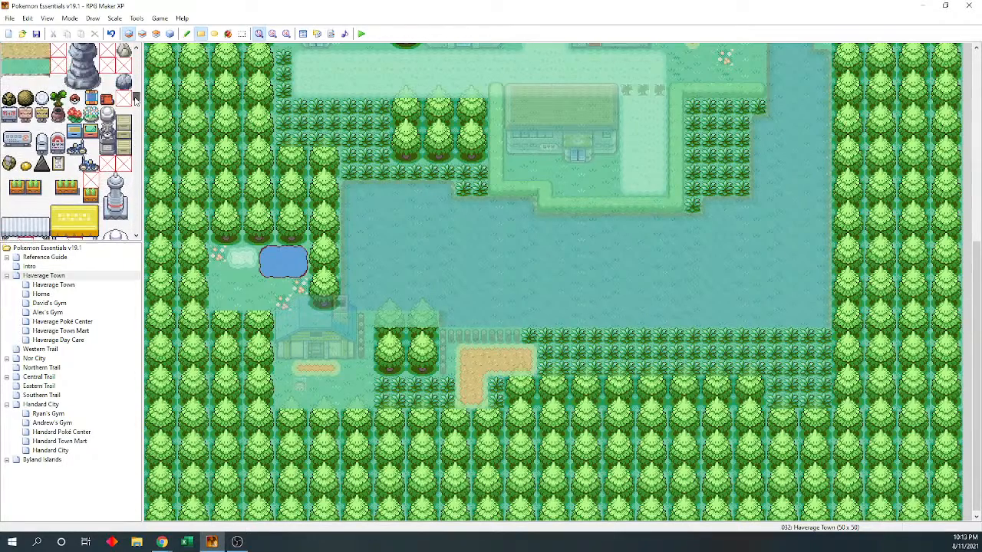
{"action": "left_click", "coordinate": [218, 286]}
{"action": "key", "text": "F5"}
{"action": "left_click", "coordinate": [218, 286]}
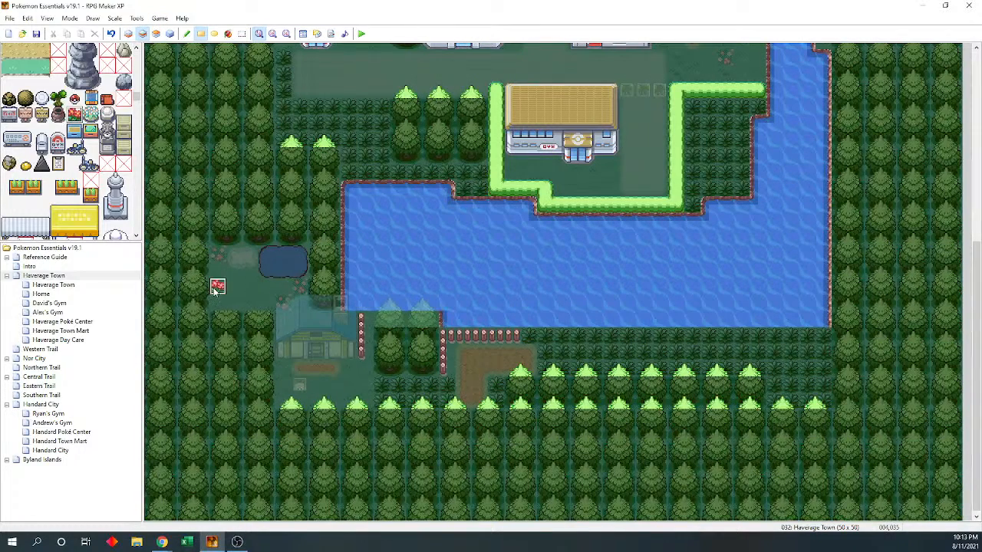
{"action": "left_click", "coordinate": [234, 303]}
{"action": "left_click", "coordinate": [170, 34]}
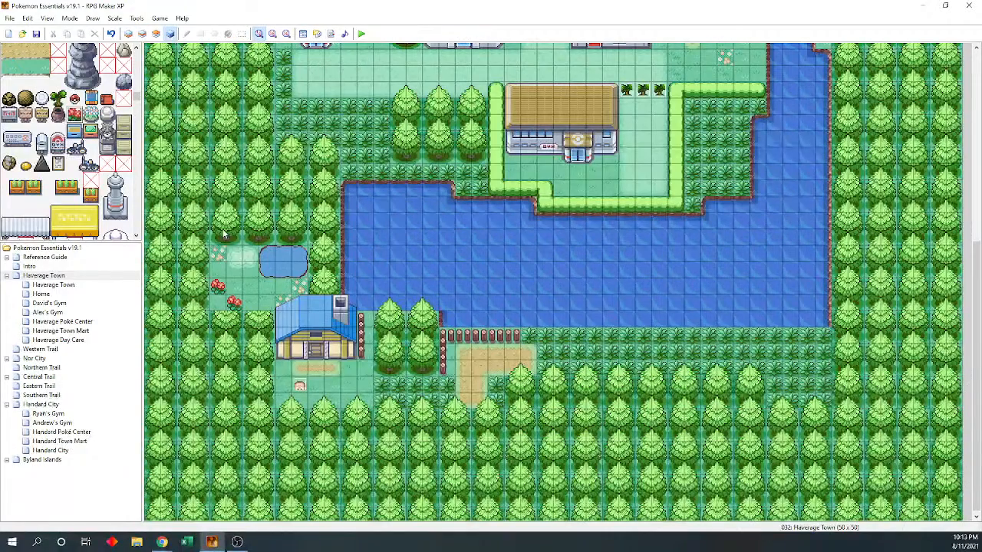
{"action": "left_click", "coordinate": [37, 34]}
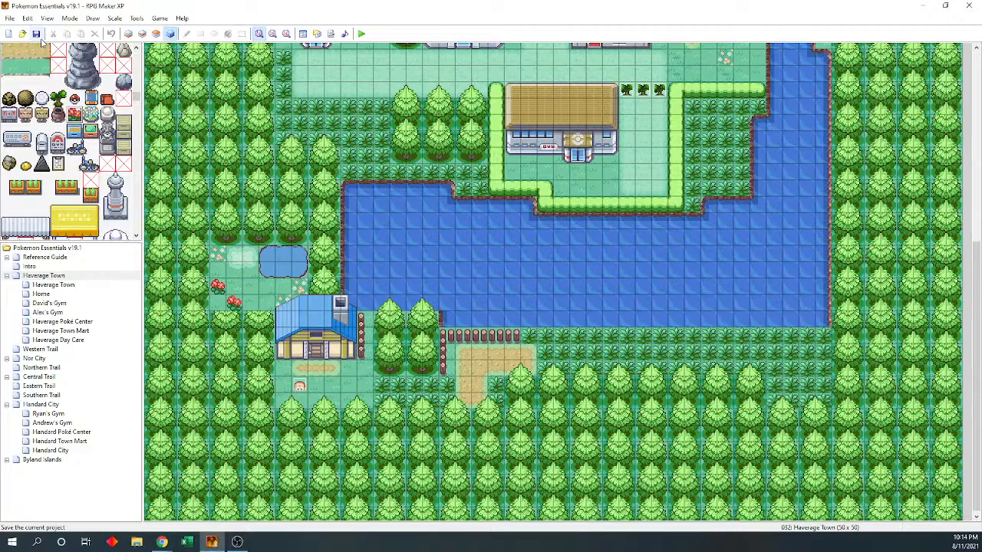
Paint treetop tiles on layer 3 above the two trees along the clearing's south edge, and save the project
{"action": "scroll", "coordinate": [55, 89], "scroll_direction": "up", "scroll_amount": 10}
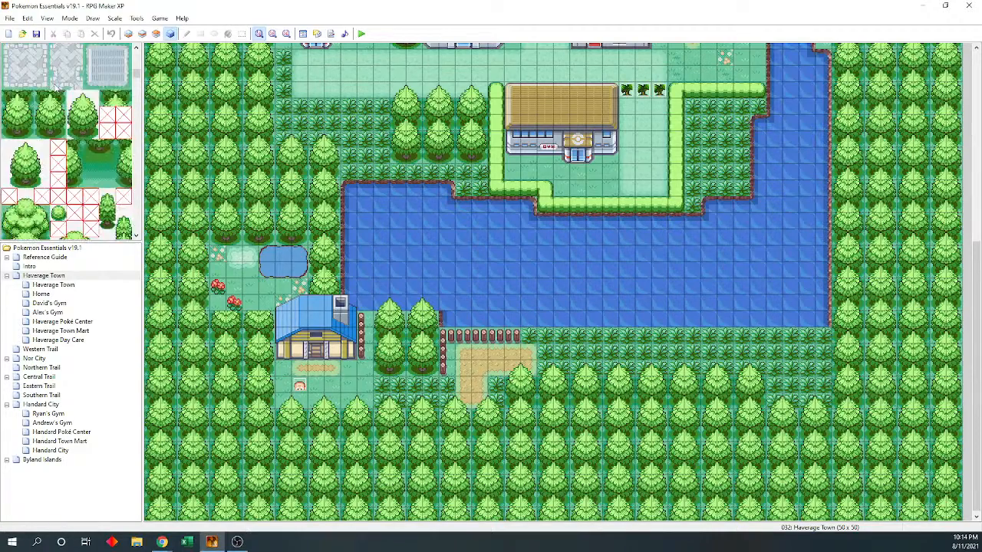
{"action": "scroll", "coordinate": [55, 89], "scroll_direction": "down", "scroll_amount": 5}
{"action": "left_click", "coordinate": [84, 205]}
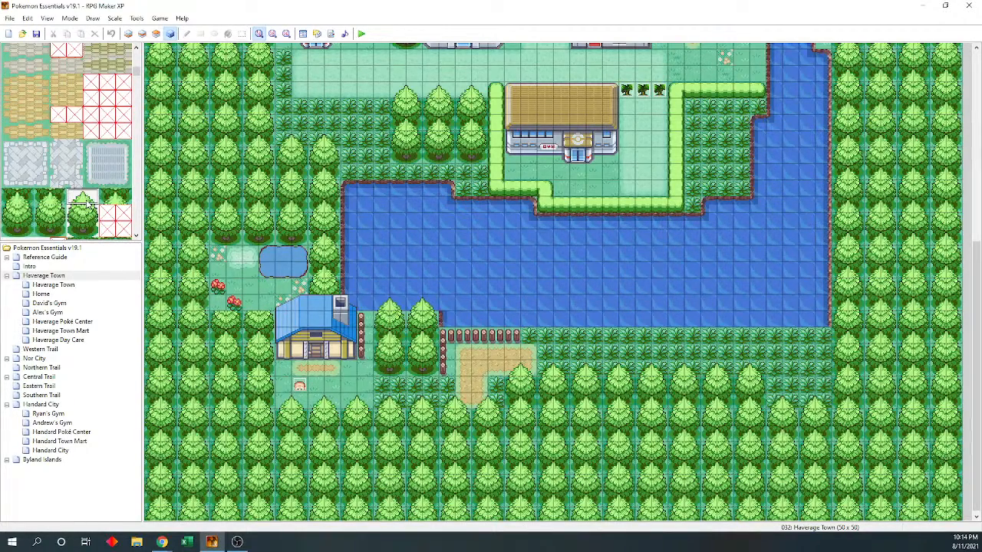
{"action": "left_click", "coordinate": [157, 33]}
{"action": "left_click_drag", "start_coordinate": [219, 309], "coordinate": [264, 312]}
{"action": "left_click", "coordinate": [170, 34]}
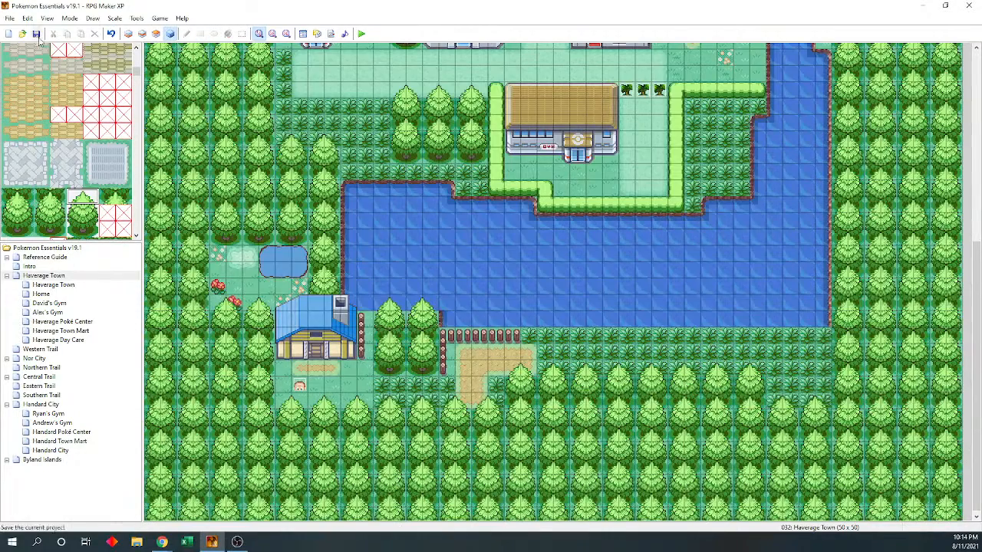
{"action": "key", "text": "ctrl+s"}
Look through the Handard City and Byland Islands maps, including the Byland Islands interiors and the Abandoned Lighthouse
{"action": "left_click", "coordinate": [7, 276]}
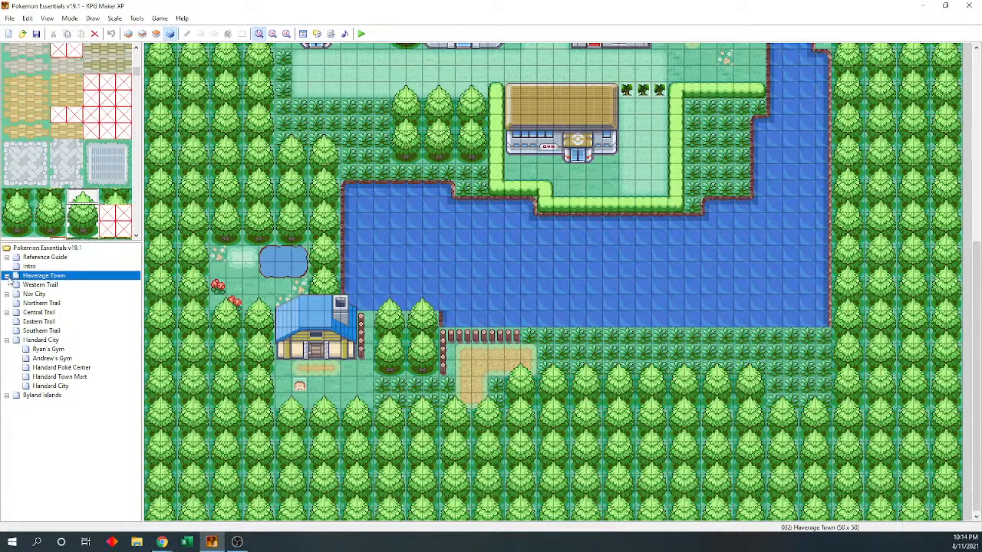
{"action": "left_click", "coordinate": [43, 341]}
{"action": "left_click", "coordinate": [7, 396]}
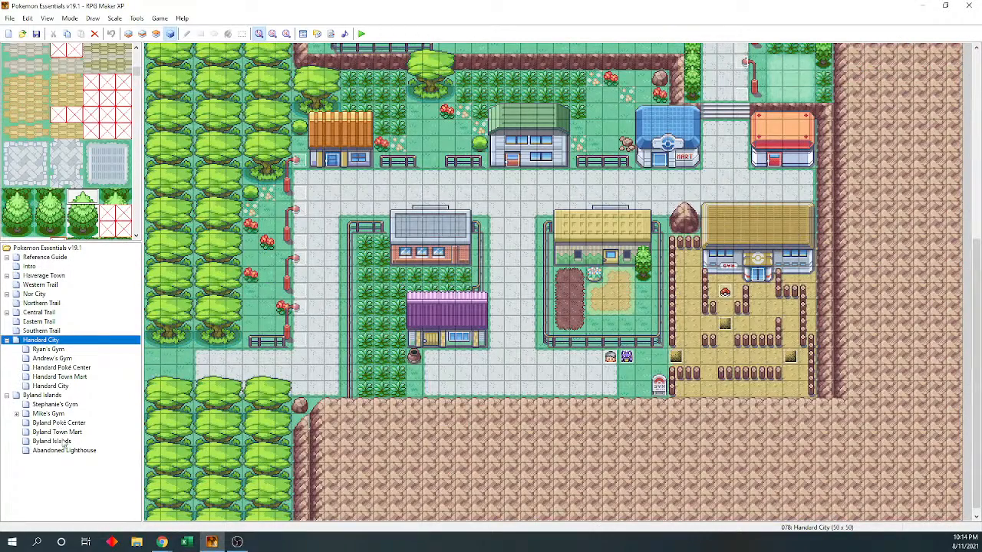
{"action": "left_click", "coordinate": [52, 398]}
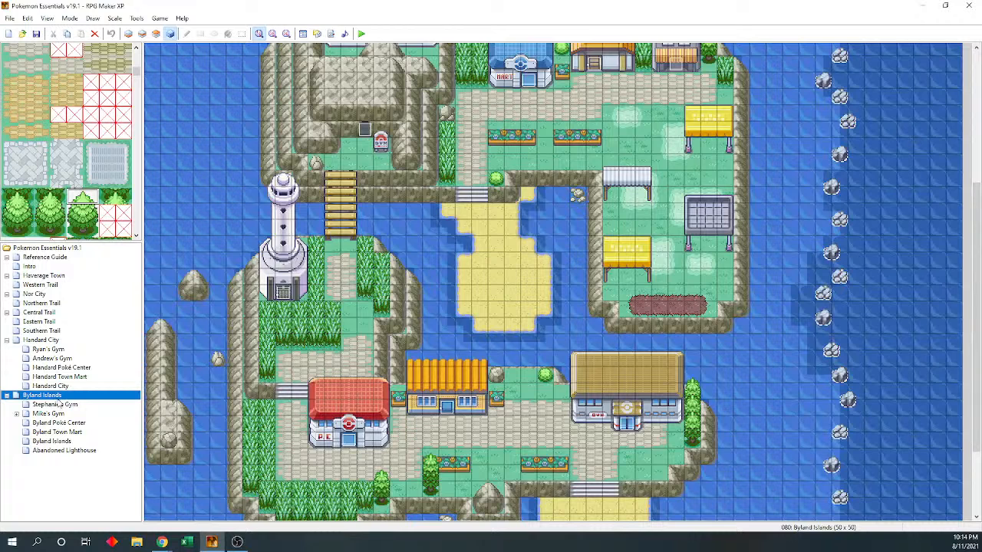
{"action": "left_click", "coordinate": [67, 442]}
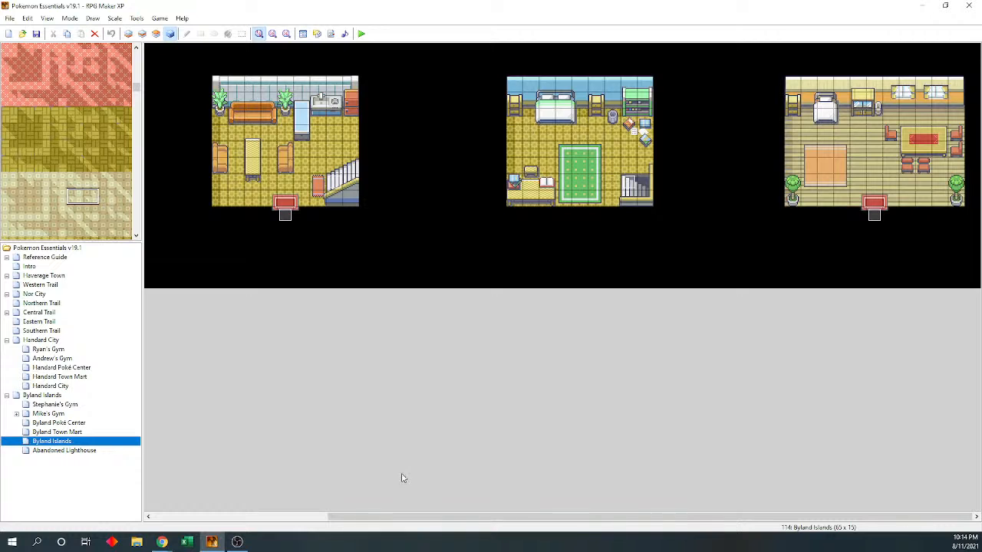
{"action": "left_click", "coordinate": [68, 452]}
{"action": "left_click", "coordinate": [51, 396]}
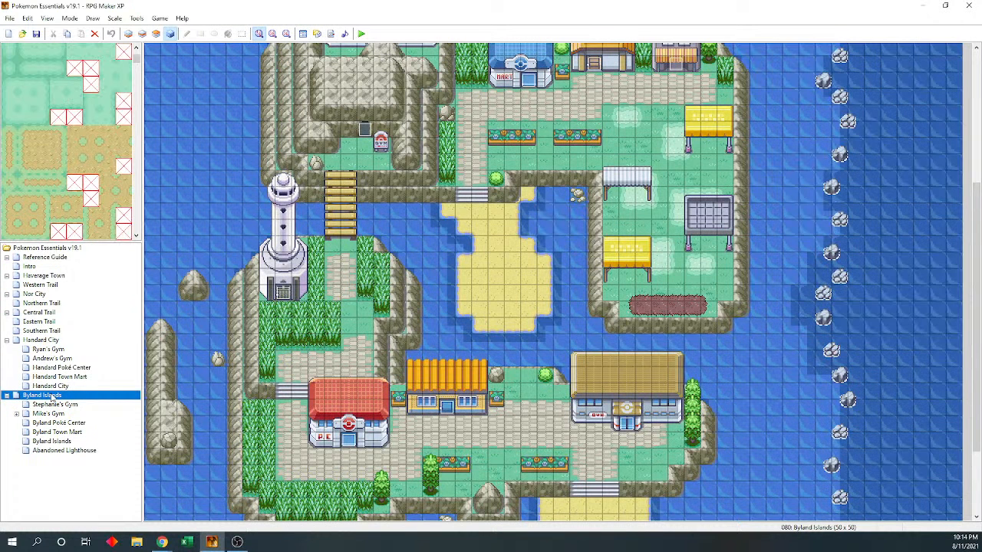
{"action": "double_click", "coordinate": [50, 395]}
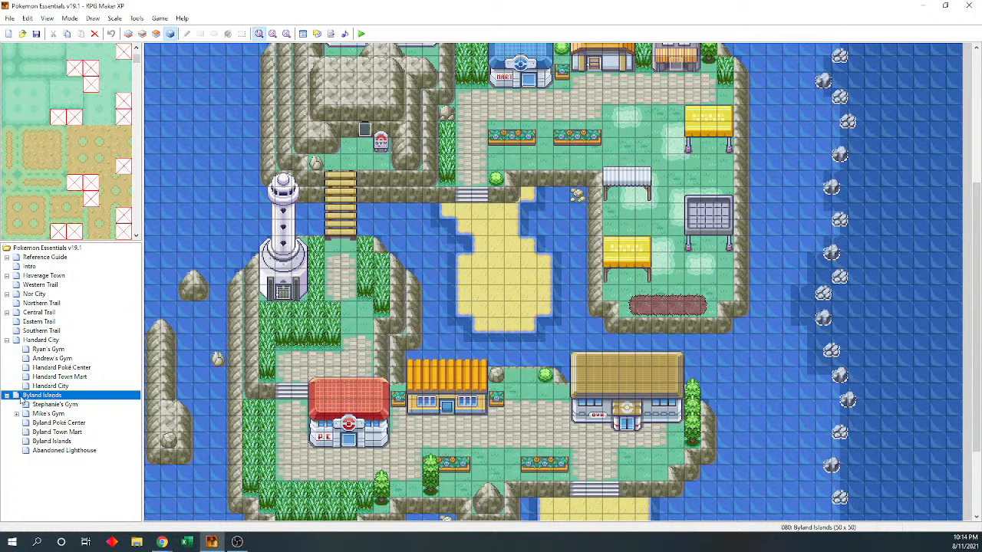
Look over the Handard City interiors and town map, and open the Haverage Day Care map under Haverage Town
{"action": "left_click", "coordinate": [57, 387]}
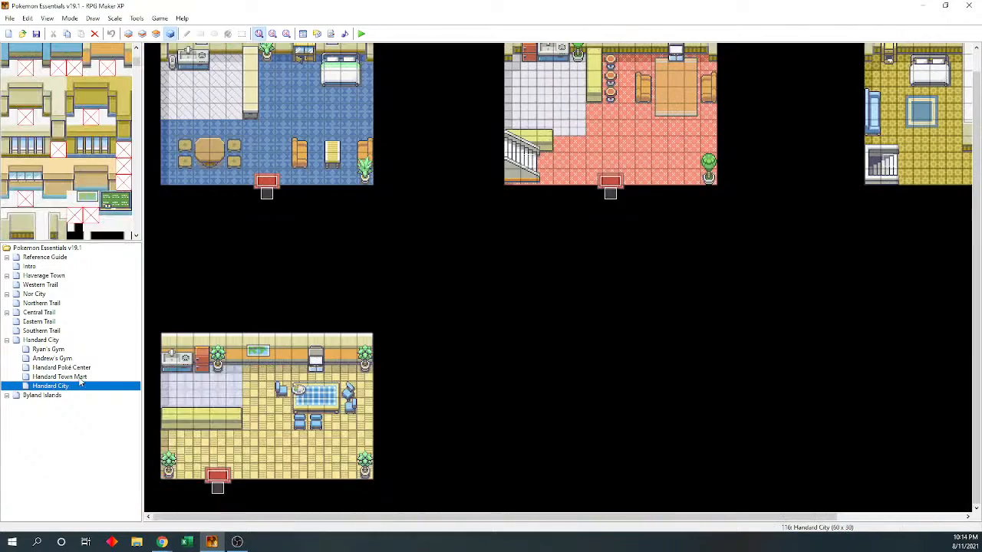
{"action": "left_click", "coordinate": [48, 339]}
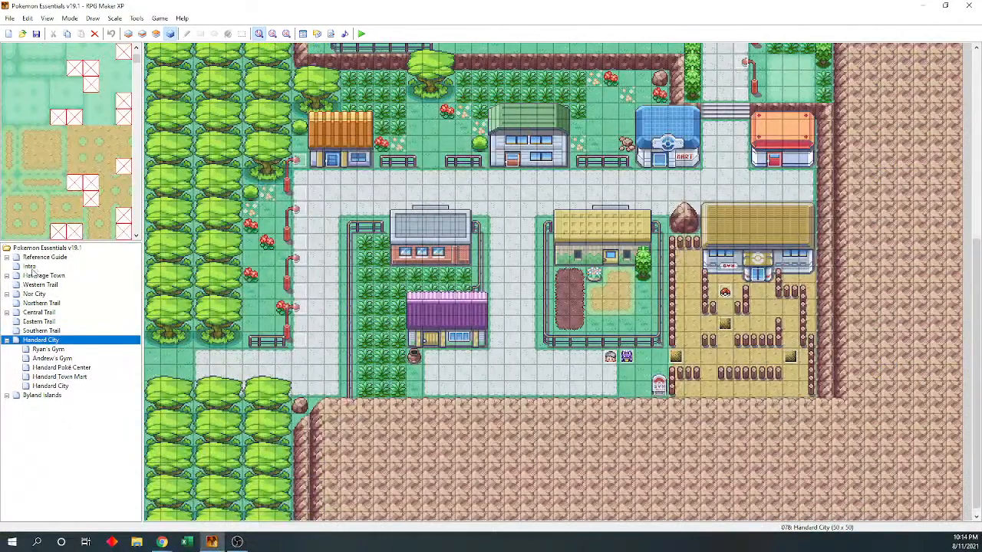
{"action": "left_click", "coordinate": [7, 276]}
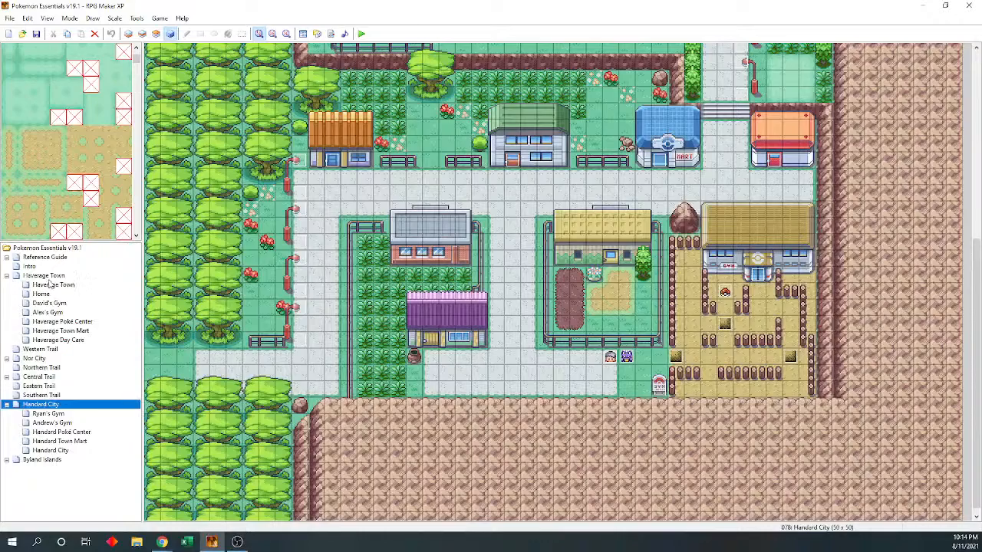
{"action": "left_click", "coordinate": [51, 284]}
{"action": "left_click", "coordinate": [68, 340]}
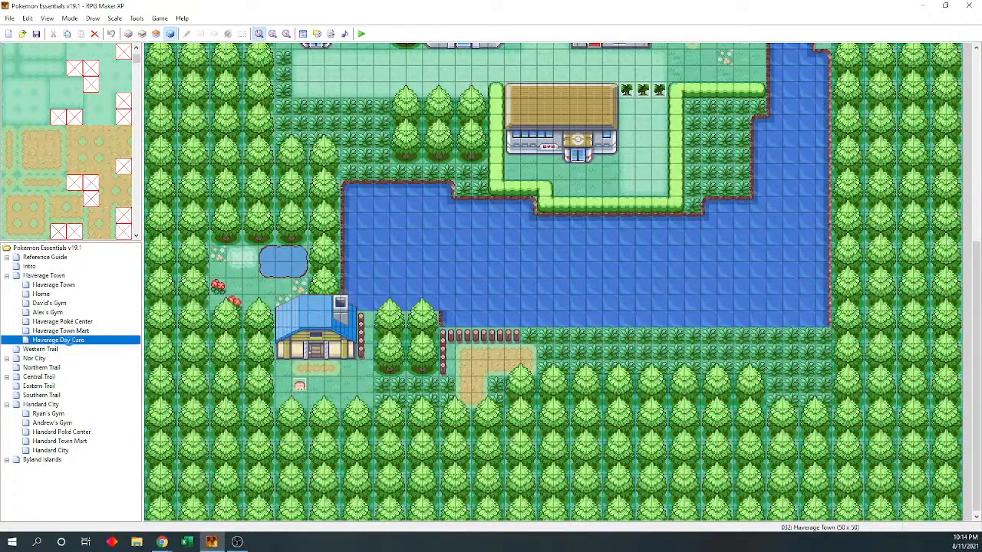
Set the day care's Exit event to transfer the player to Haverage Town at 010,039, and save the project
{"action": "double_click", "coordinate": [217, 183]}
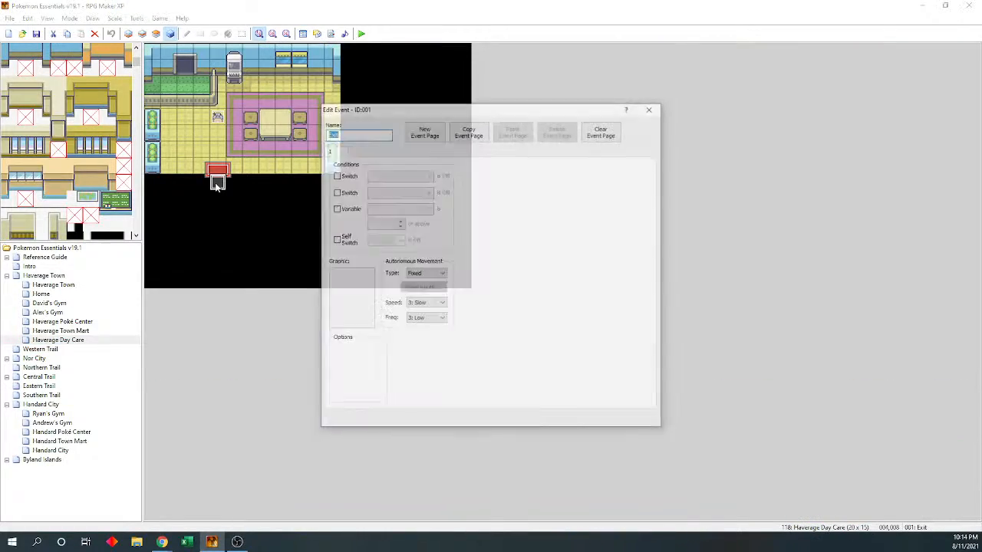
{"action": "double_click", "coordinate": [491, 197]}
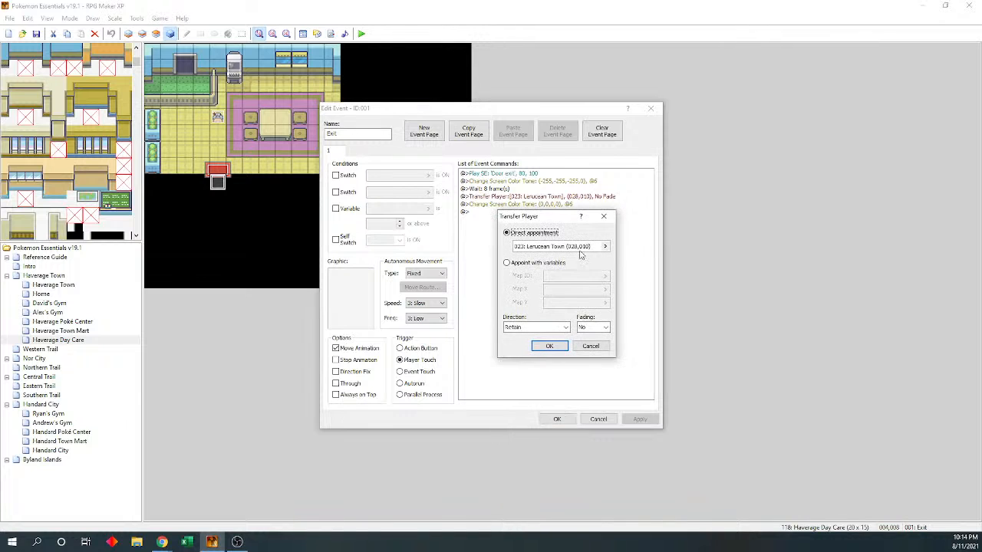
{"action": "left_click", "coordinate": [604, 246]}
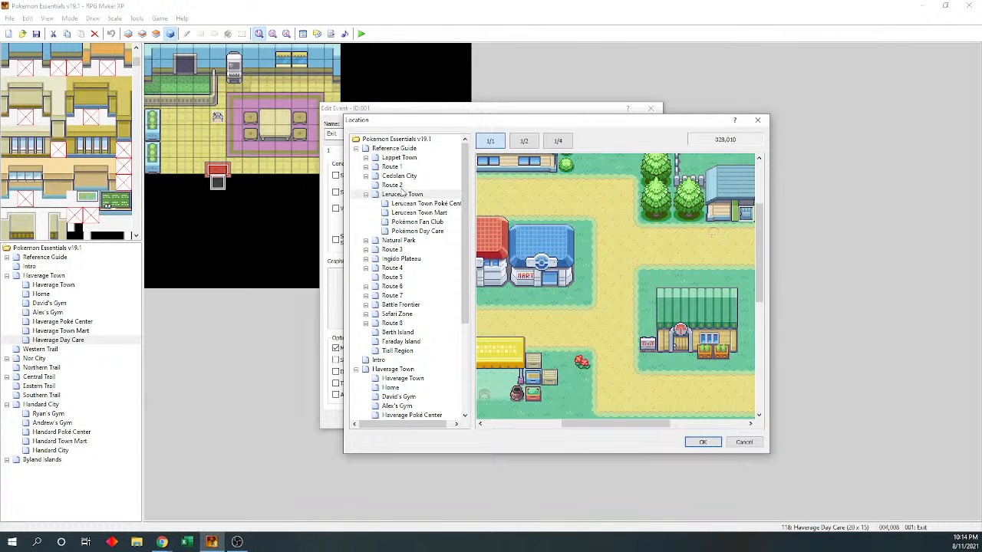
{"action": "left_click_drag", "start_coordinate": [463, 215], "coordinate": [478, 306]}
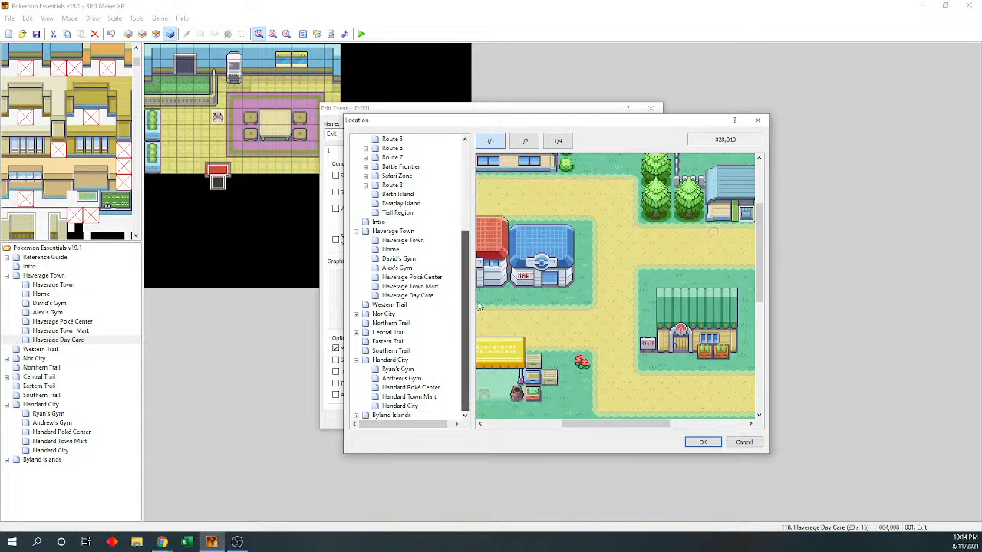
{"action": "left_click", "coordinate": [397, 232]}
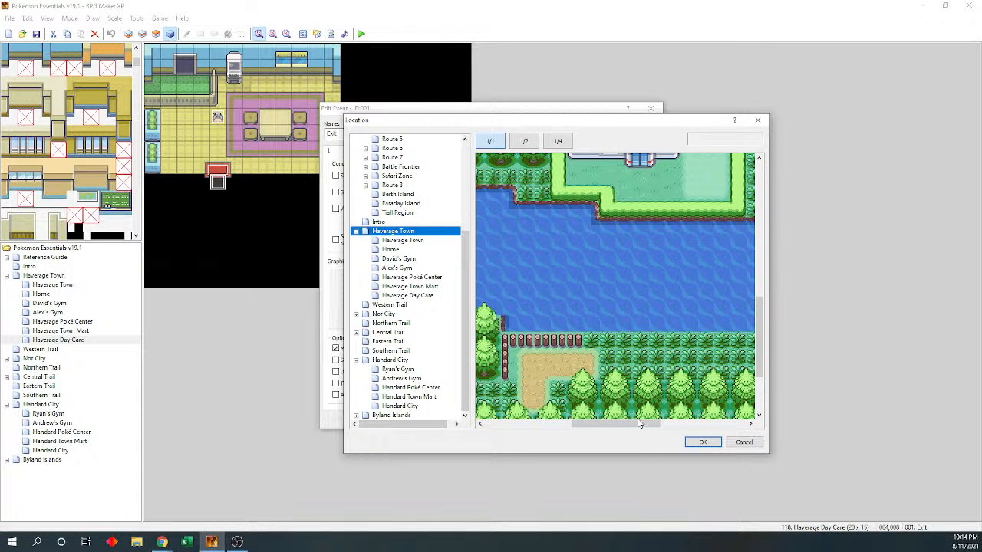
{"action": "left_click_drag", "start_coordinate": [641, 424], "coordinate": [561, 424]}
{"action": "left_click", "coordinate": [628, 364]}
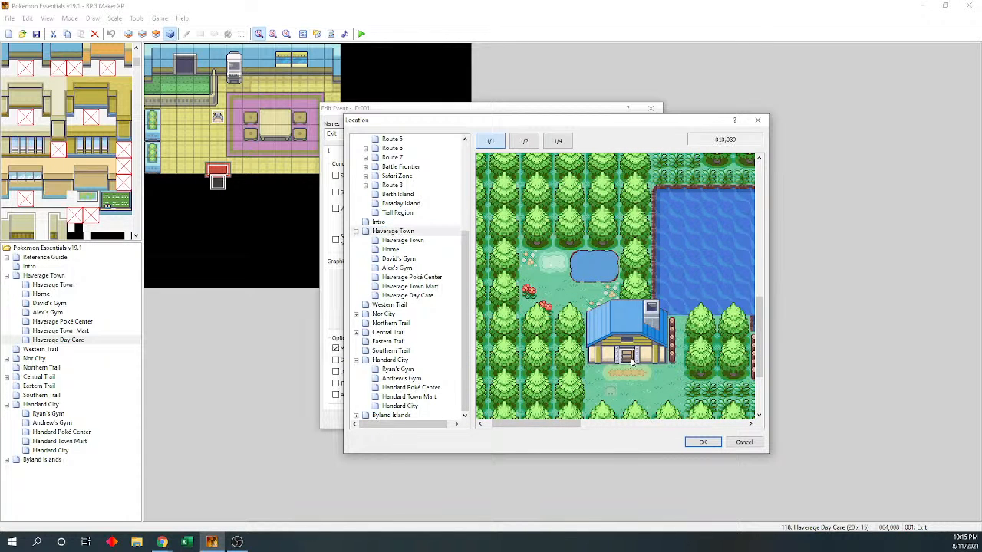
{"action": "left_click", "coordinate": [702, 442]}
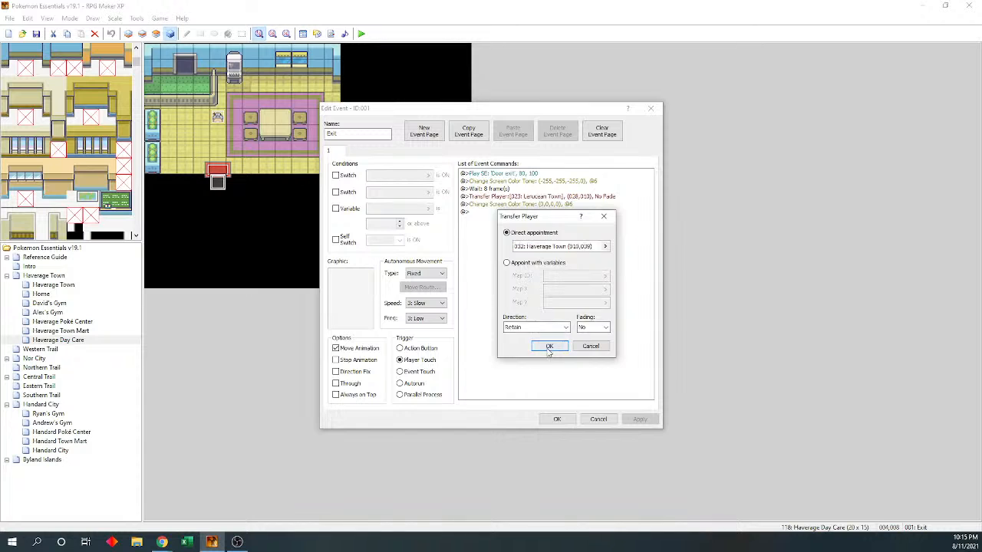
{"action": "left_click", "coordinate": [549, 346]}
{"action": "left_click", "coordinate": [557, 419]}
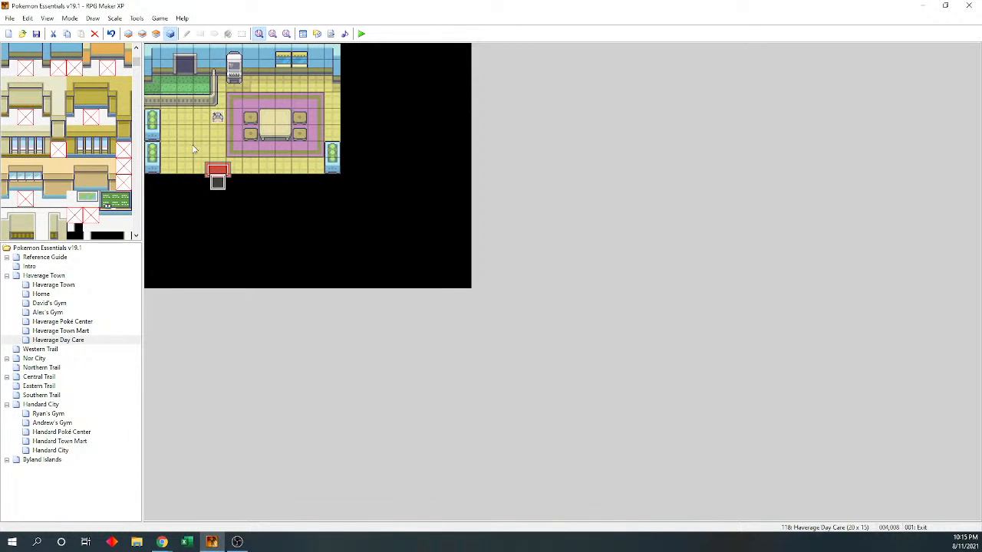
{"action": "left_click", "coordinate": [36, 34]}
Copy the gym's door event on the Haverage Town map and paste it at 011,039 on the day care's front wall
{"action": "left_click", "coordinate": [57, 279]}
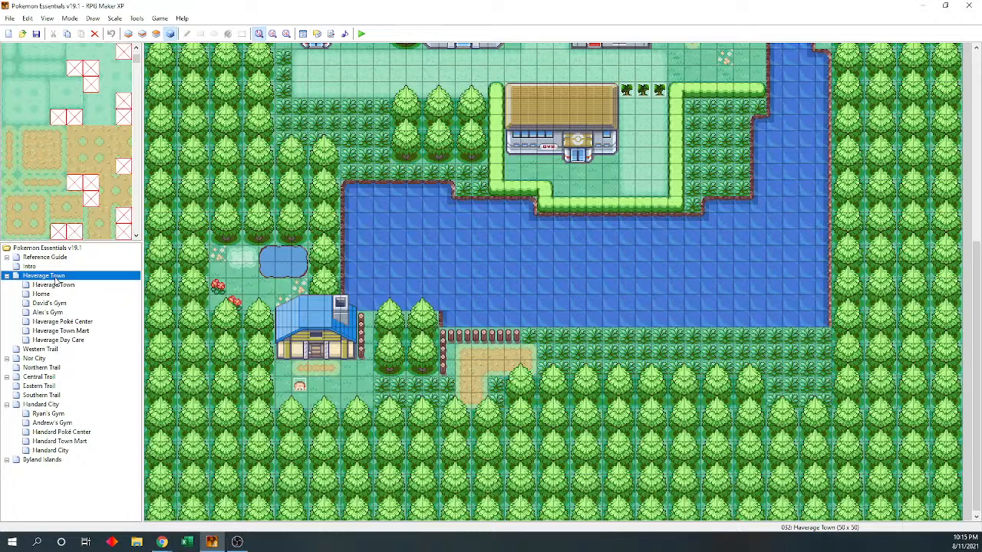
{"action": "left_click", "coordinate": [7, 275]}
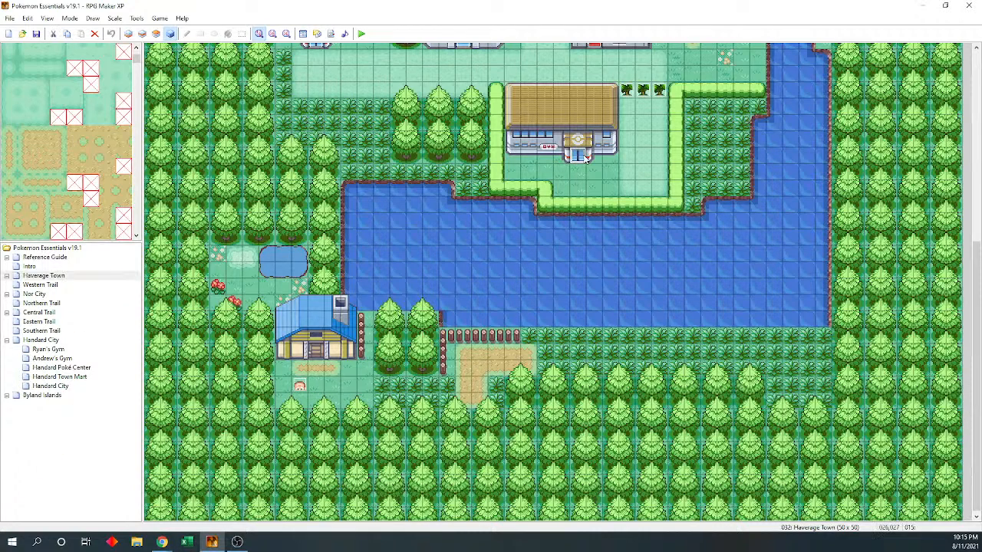
{"action": "left_click", "coordinate": [332, 351]}
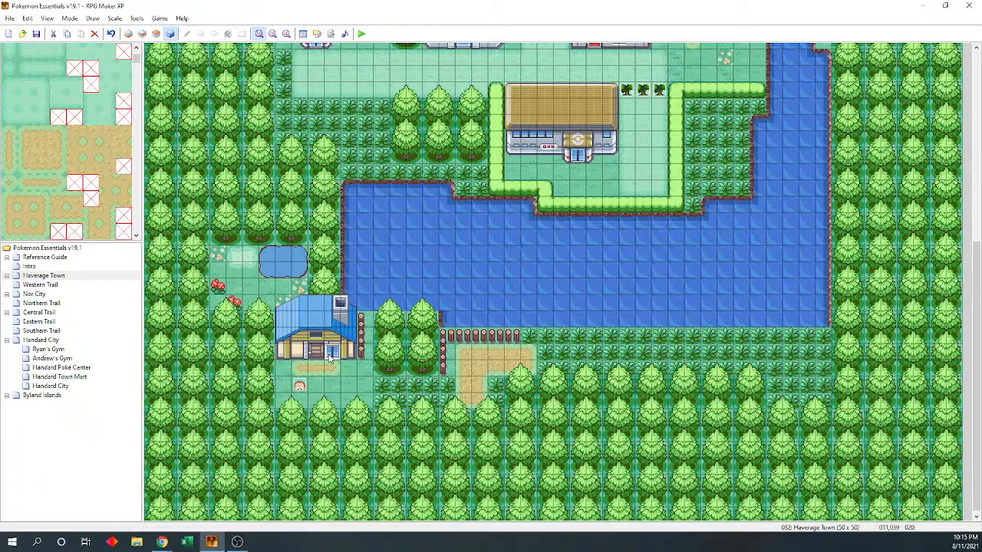
Set the graphic on page 1 of the pasted door event to the brown wooden door, second in the doors1 set
{"action": "double_click", "coordinate": [331, 355]}
{"action": "left_click_drag", "start_coordinate": [427, 105], "coordinate": [630, 95]}
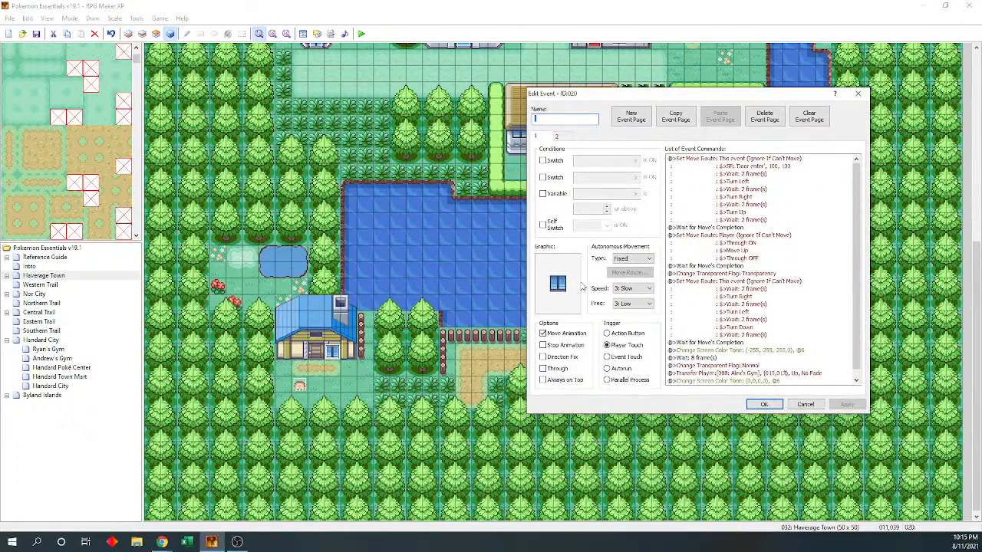
{"action": "double_click", "coordinate": [558, 286]}
{"action": "key", "text": "Down"}
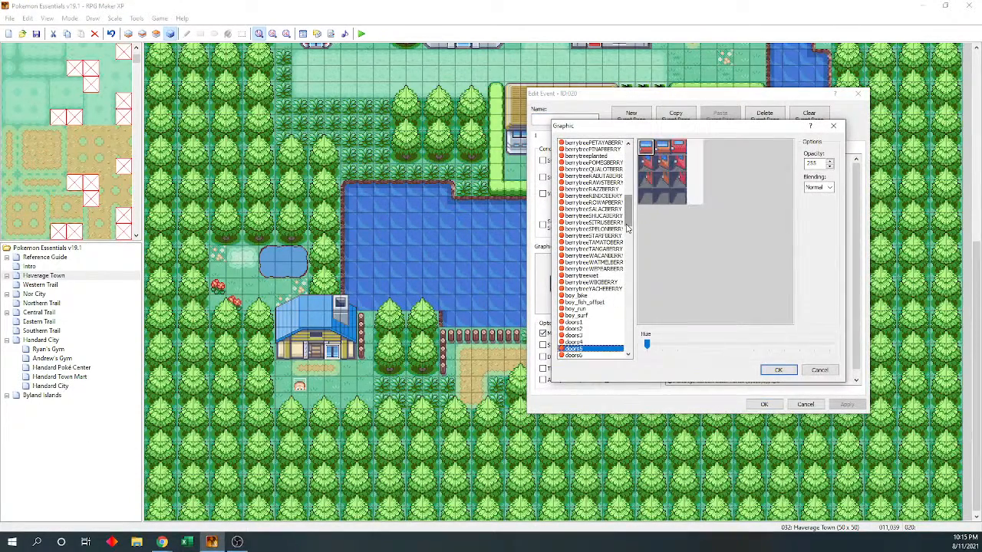
{"action": "key", "text": "Up"}
{"action": "key", "text": "Up"}
{"action": "key", "text": "Up"}
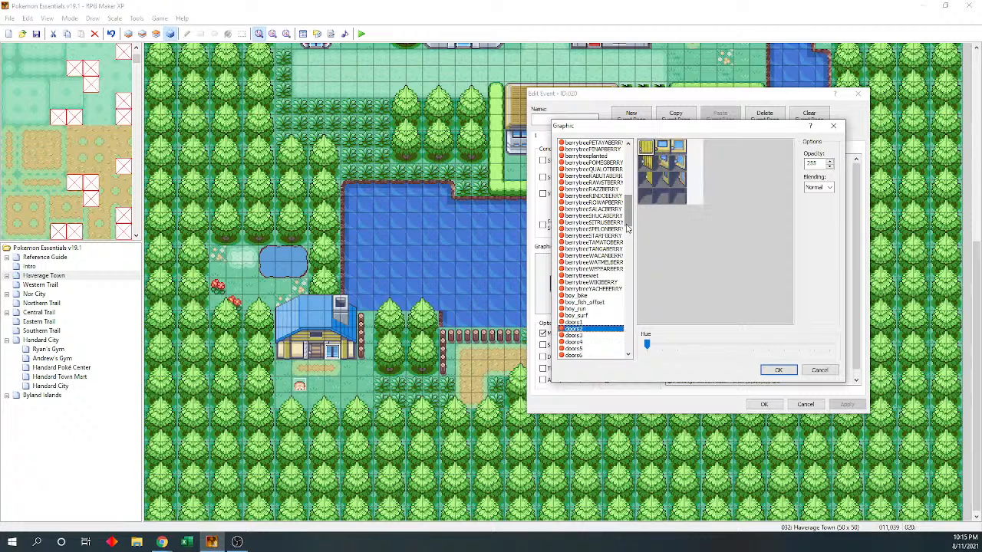
{"action": "key", "text": "Up"}
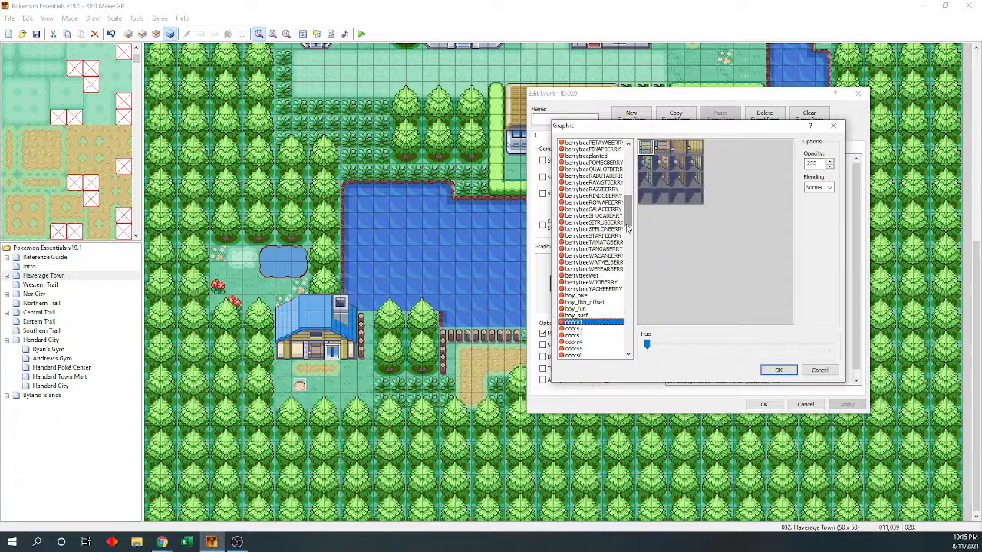
{"action": "left_click", "coordinate": [665, 149]}
{"action": "left_click", "coordinate": [777, 371]}
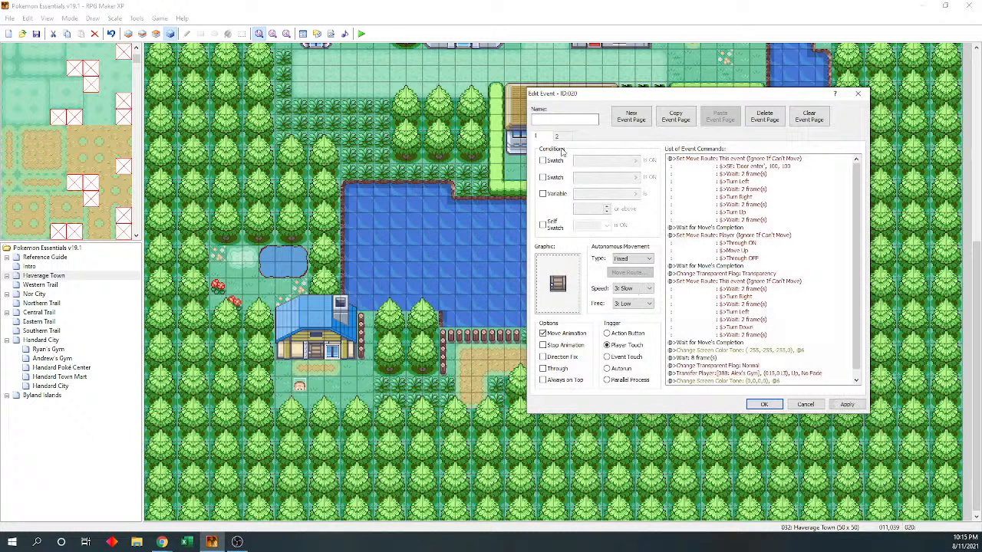
Set the graphic on page 2 of the door event to the same brown wooden door from doors1
{"action": "double_click", "coordinate": [560, 296]}
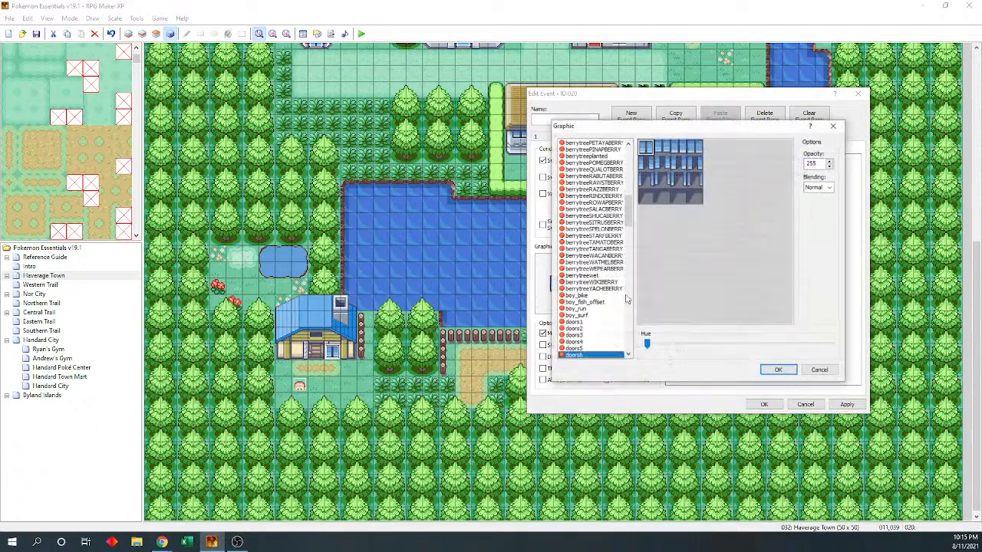
{"action": "key", "text": "Down"}
{"action": "key", "text": "Down"}
{"action": "key", "text": "Up"}
{"action": "key", "text": "Up"}
{"action": "key", "text": "Up"}
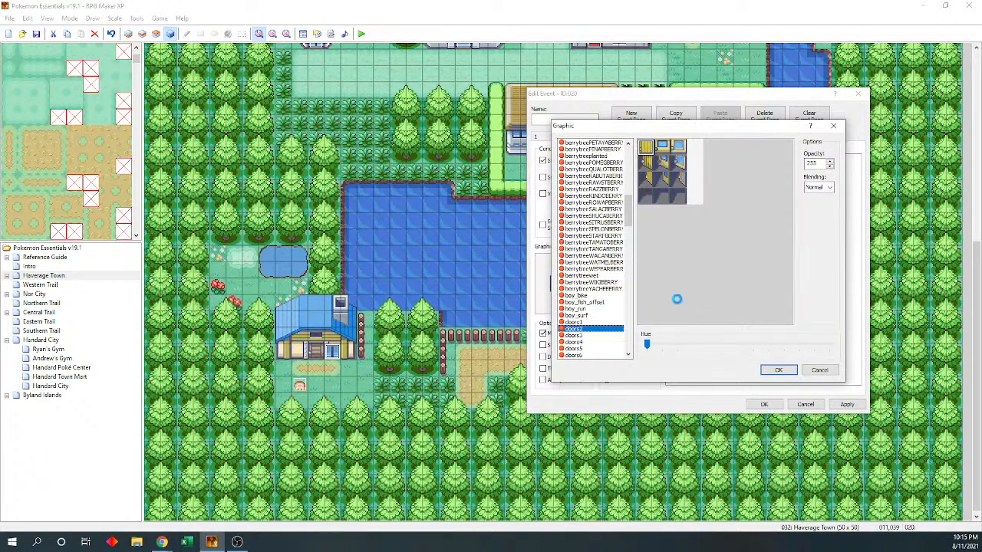
{"action": "left_click", "coordinate": [779, 370]}
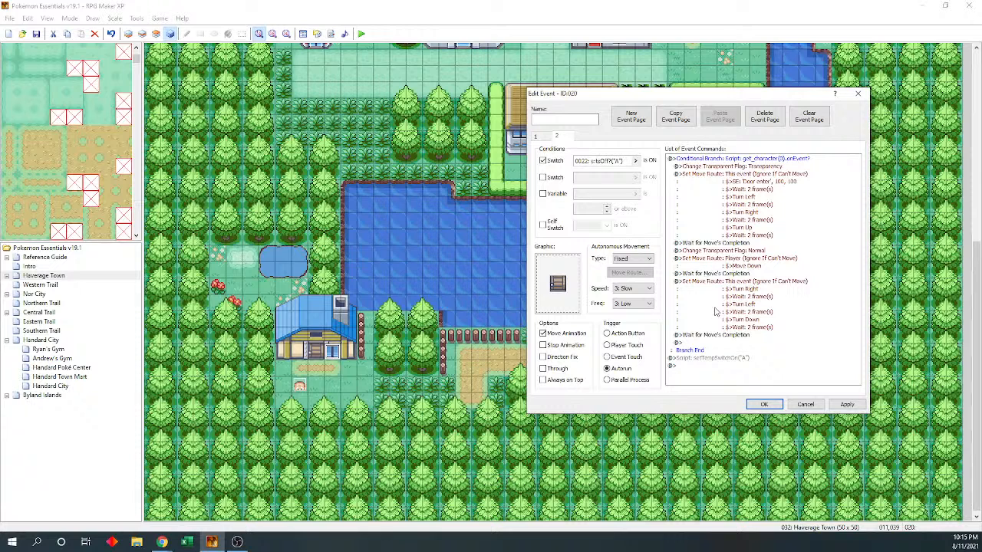
Set the Transfer Player destination on page 1 of the door event to Haverage Day Care at 004,007
{"action": "left_click", "coordinate": [542, 137]}
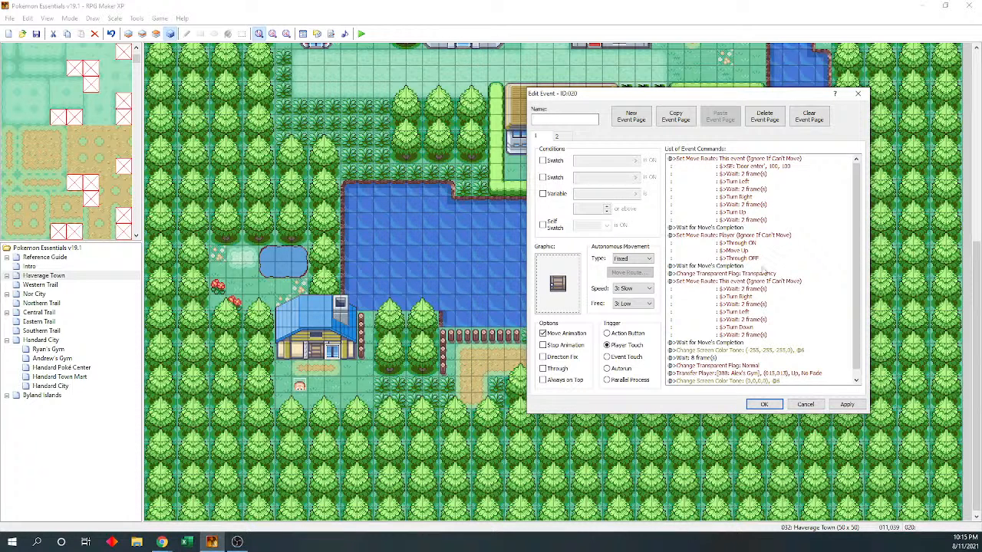
{"action": "scroll", "coordinate": [859, 272], "scroll_direction": "down", "scroll_amount": 1}
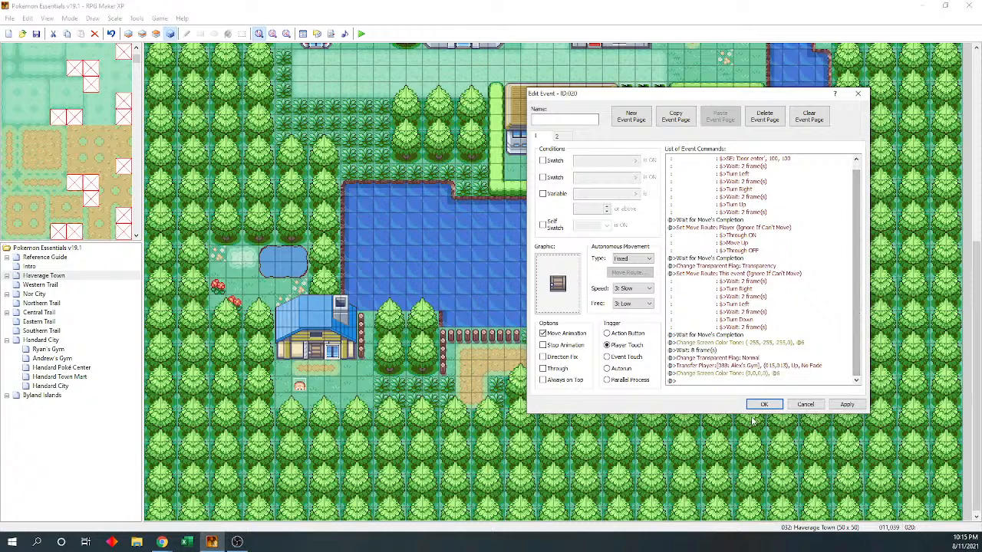
{"action": "left_click", "coordinate": [743, 366]}
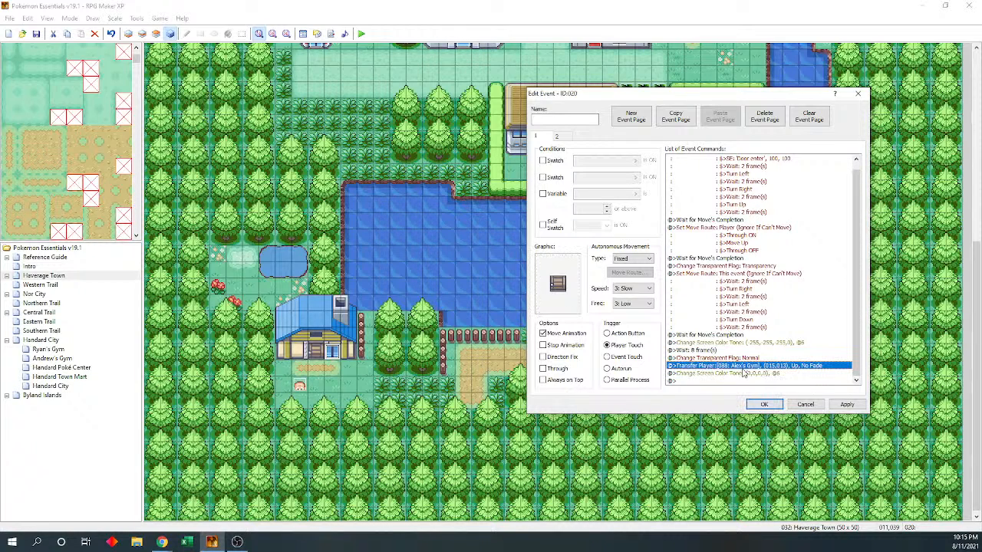
{"action": "double_click", "coordinate": [742, 374]}
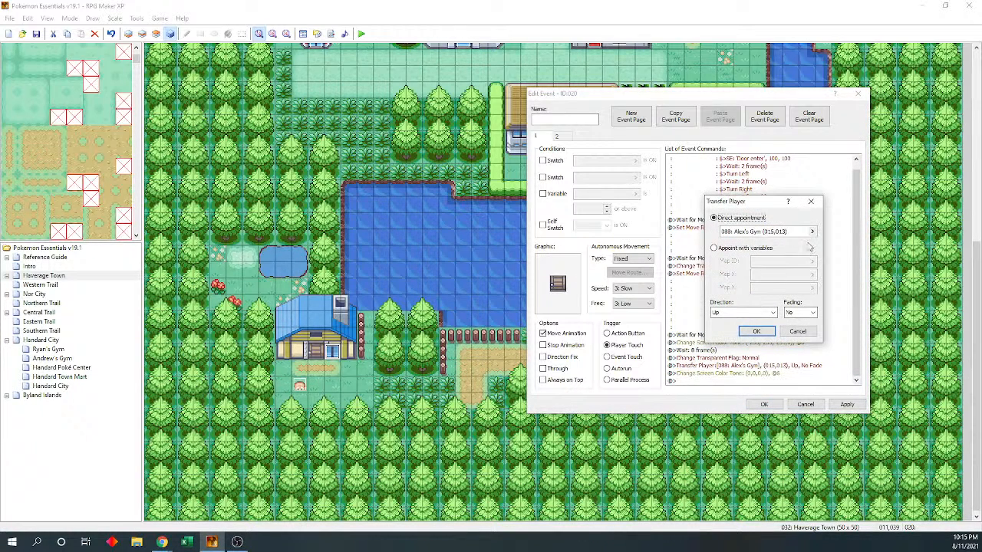
{"action": "left_click", "coordinate": [813, 231]}
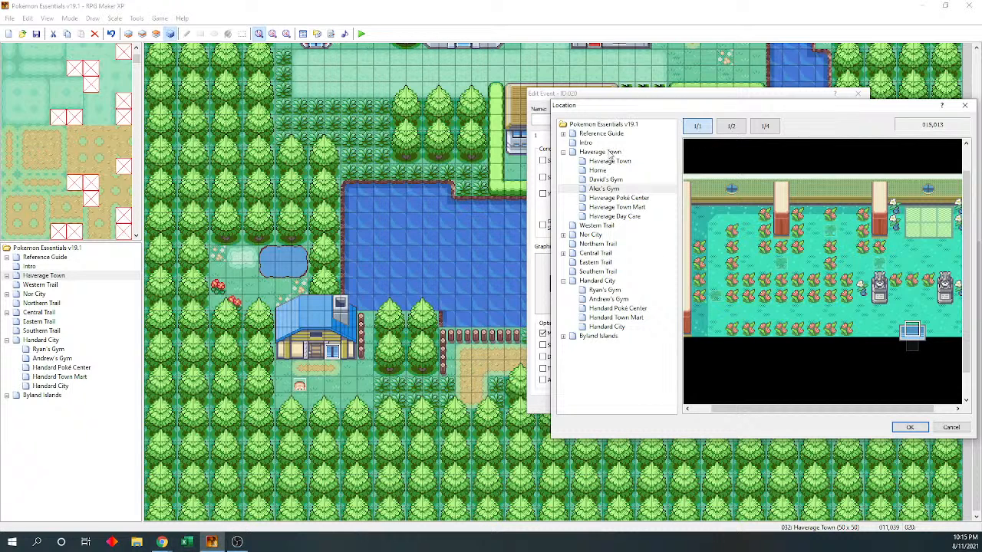
{"action": "left_click", "coordinate": [622, 217]}
{"action": "left_click", "coordinate": [737, 263]}
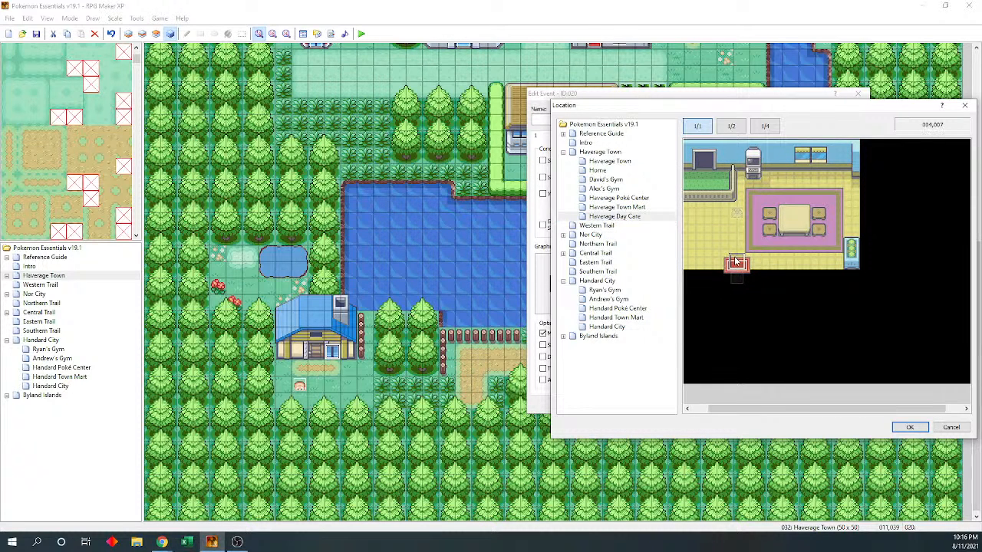
{"action": "left_click", "coordinate": [909, 427]}
{"action": "left_click", "coordinate": [755, 332]}
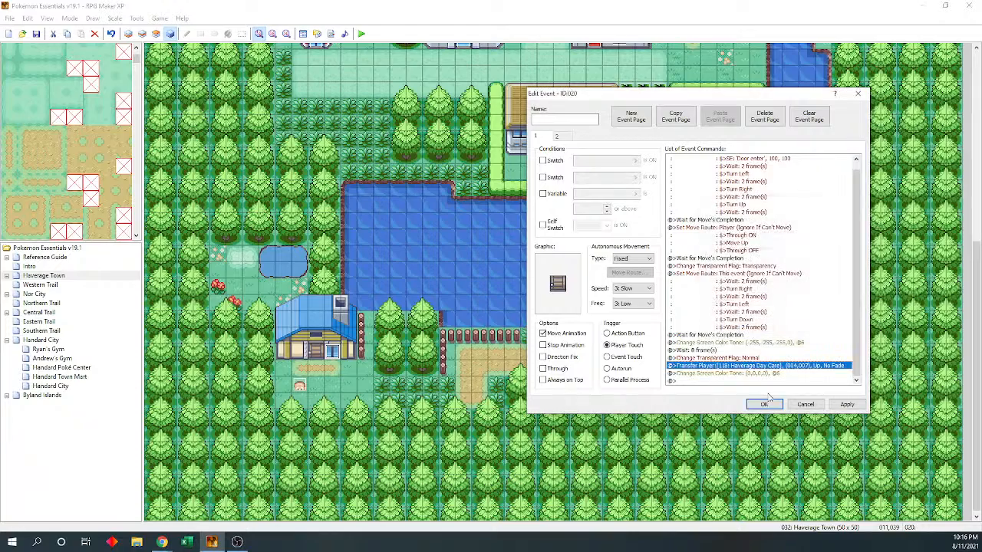
{"action": "left_click", "coordinate": [766, 406]}
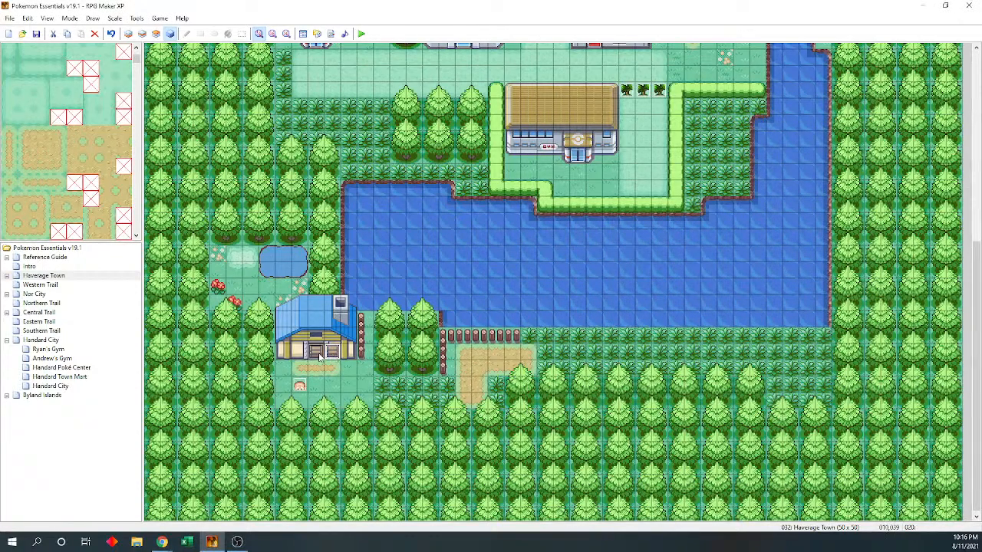
Move the door event onto the day care's doorway at 010,039 and save the project
{"action": "left_click", "coordinate": [37, 35]}
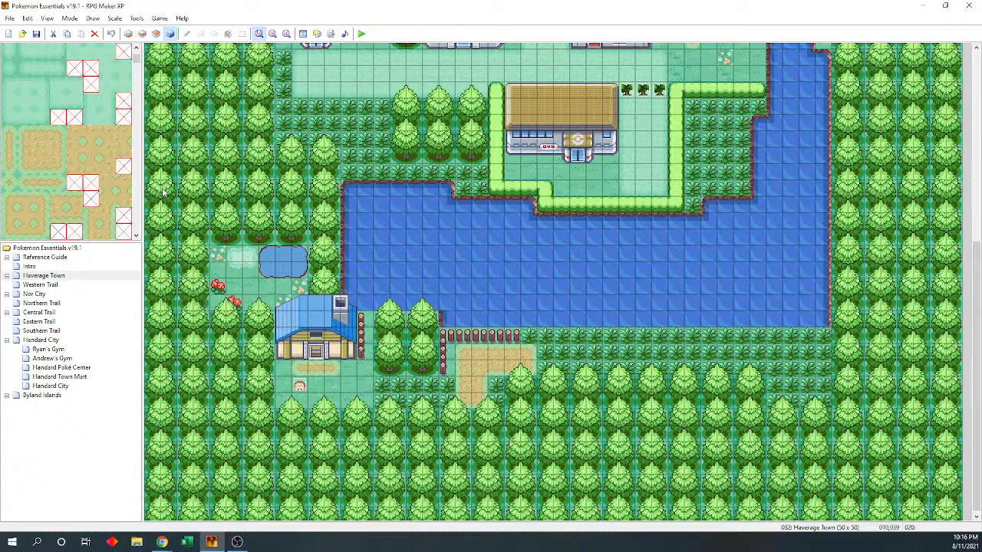
Open the Handard City house interiors map for viewing
{"action": "key", "text": "alt+Tab"}
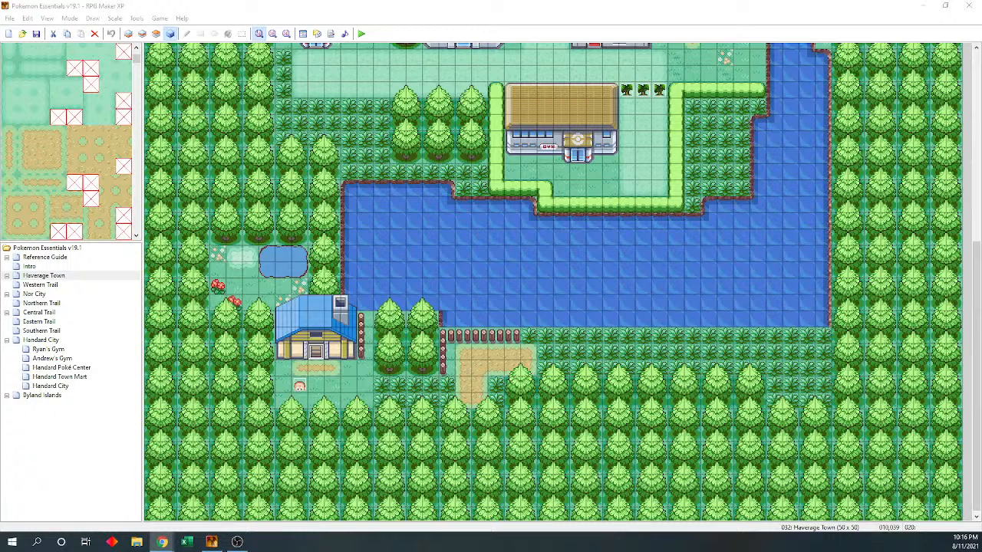
{"action": "left_click", "coordinate": [148, 9]}
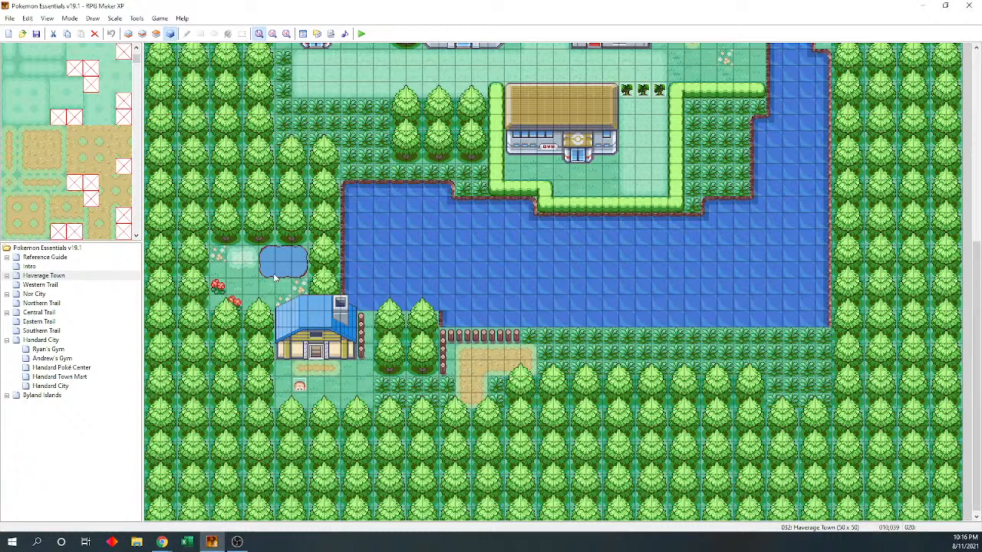
{"action": "left_click", "coordinate": [93, 387]}
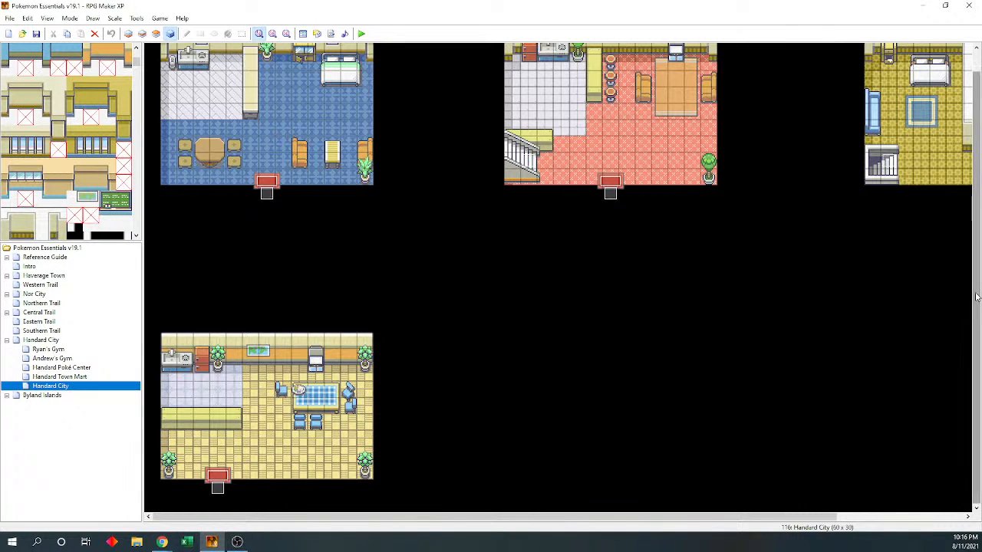
Examine the existing house interiors, then the buildings in the southern part of the Handard City town map
{"action": "left_click_drag", "start_coordinate": [977, 297], "coordinate": [976, 221]}
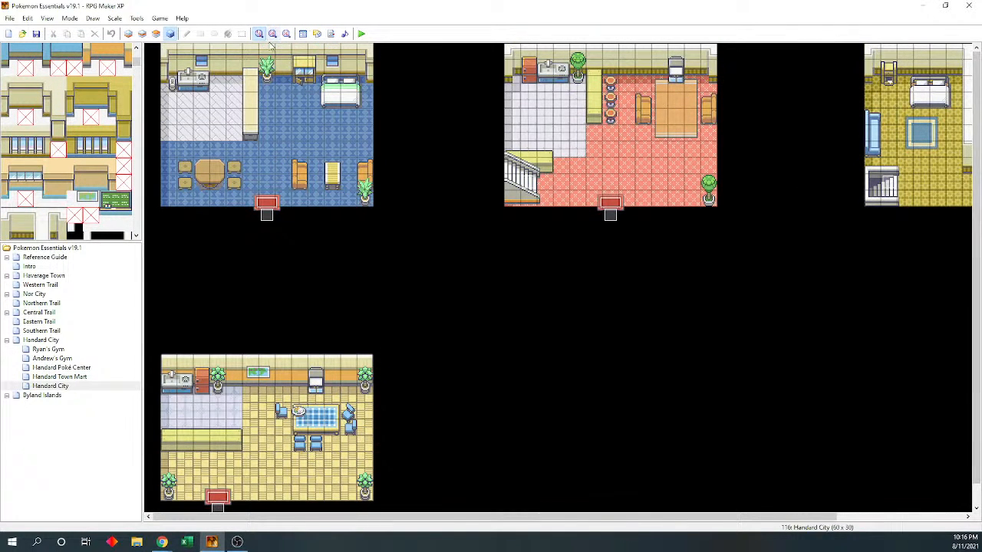
{"action": "left_click", "coordinate": [273, 33]}
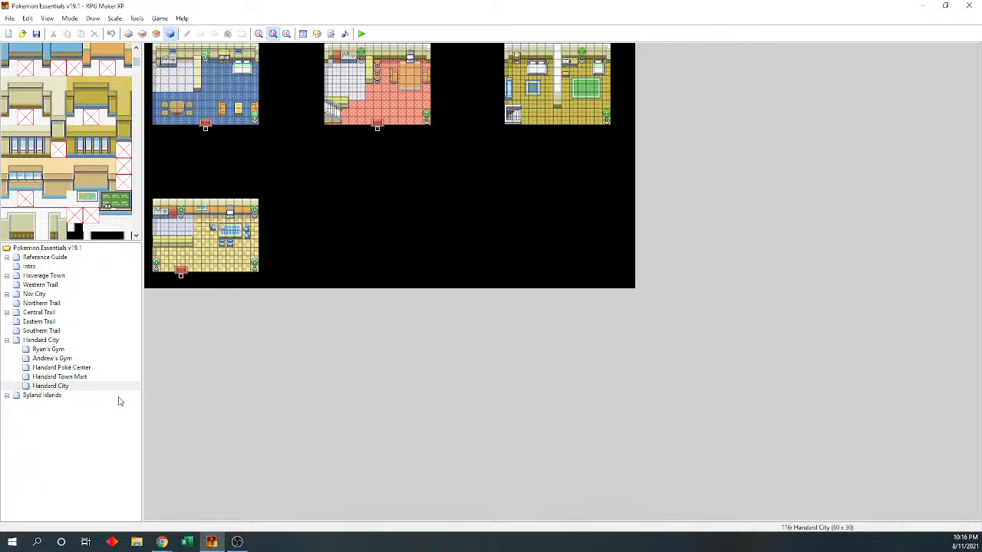
{"action": "left_click", "coordinate": [48, 340]}
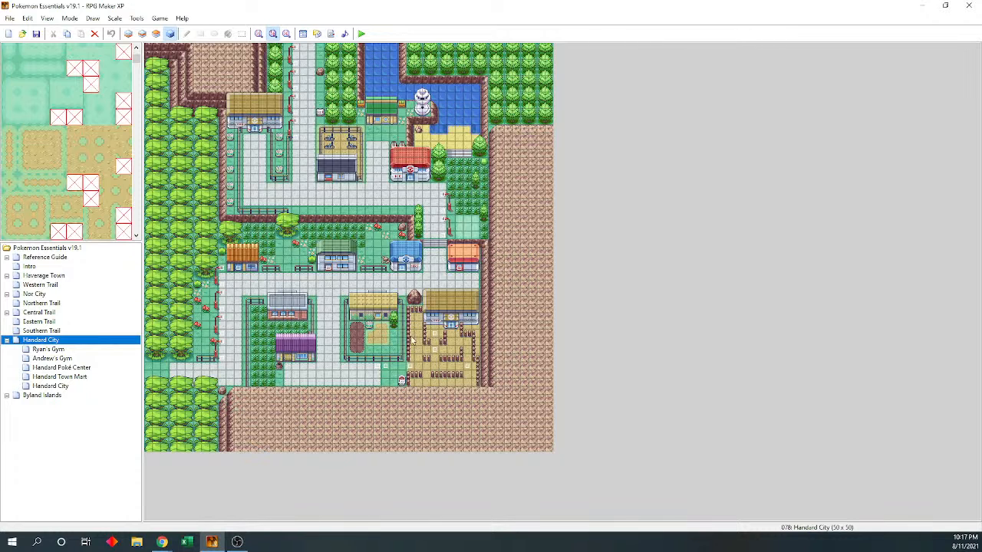
{"action": "left_click", "coordinate": [259, 34]}
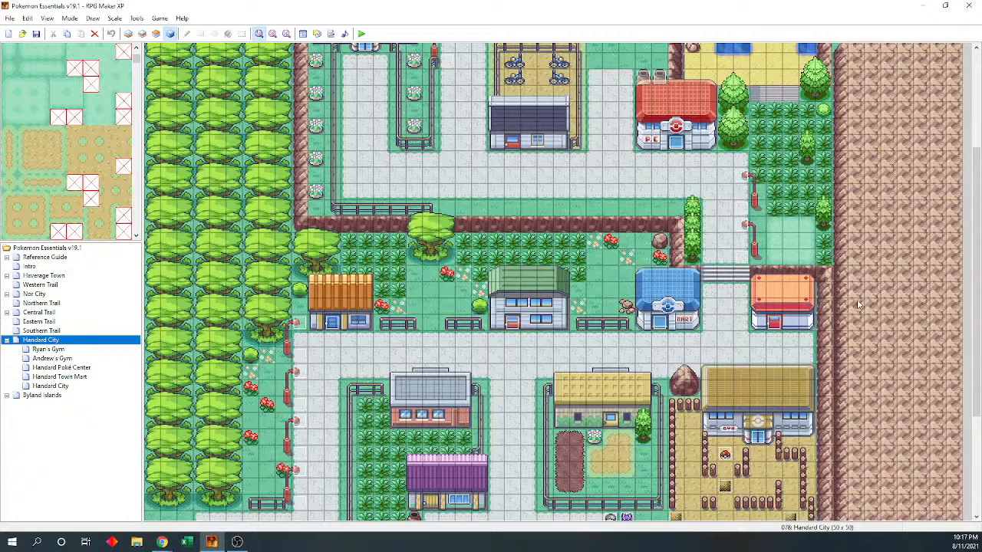
{"action": "left_click_drag", "start_coordinate": [978, 297], "coordinate": [978, 365]}
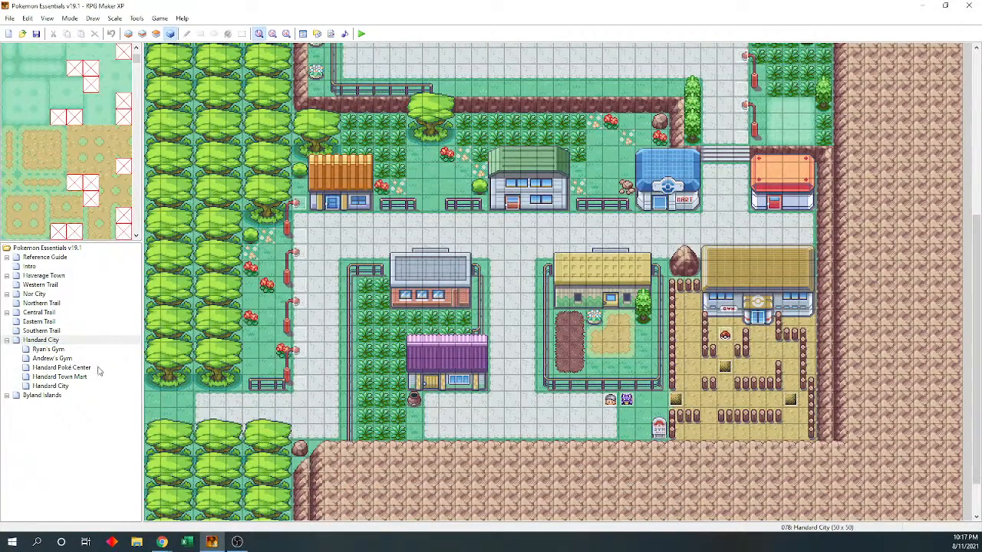
Open the Handard City house interiors map again and enlarge the tileset palette
{"action": "left_click", "coordinate": [74, 387]}
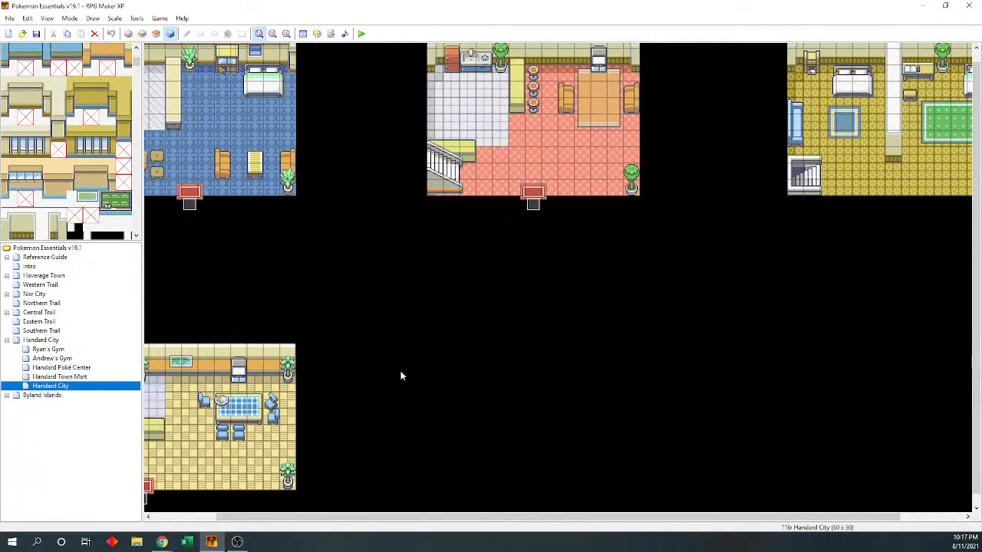
{"action": "scroll", "coordinate": [80, 146], "scroll_direction": "down", "scroll_amount": 3}
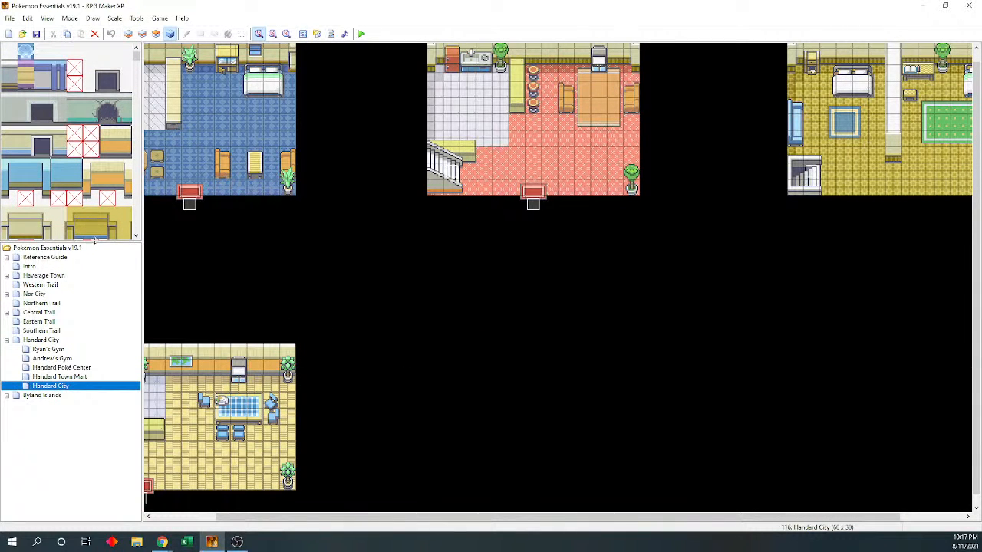
{"action": "left_click_drag", "start_coordinate": [95, 391], "coordinate": [95, 394]}
Paint a plain light yellow floor 13 tiles wide and 8 tiles high, starting at 022,020, on layer 1 below the red-floored room
{"action": "scroll", "coordinate": [83, 245], "scroll_direction": "down", "scroll_amount": 5}
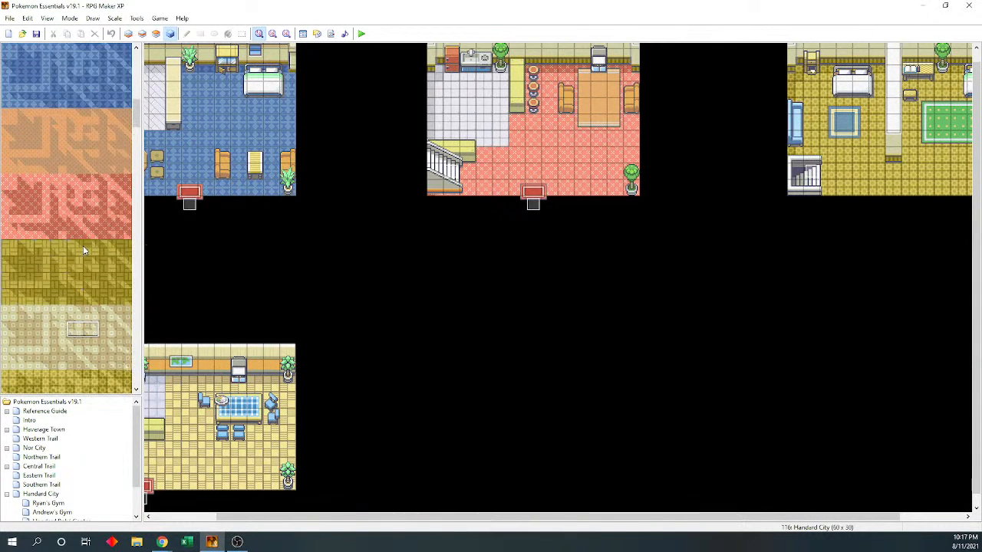
{"action": "scroll", "coordinate": [18, 256], "scroll_direction": "down", "scroll_amount": 3}
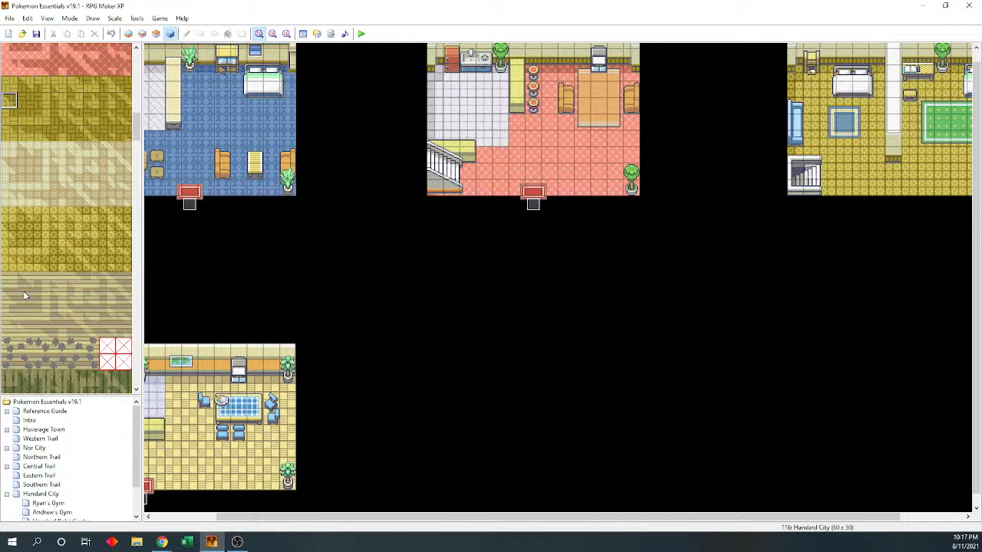
{"action": "left_click", "coordinate": [12, 215]}
{"action": "scroll", "coordinate": [40, 266], "scroll_direction": "down", "scroll_amount": 3}
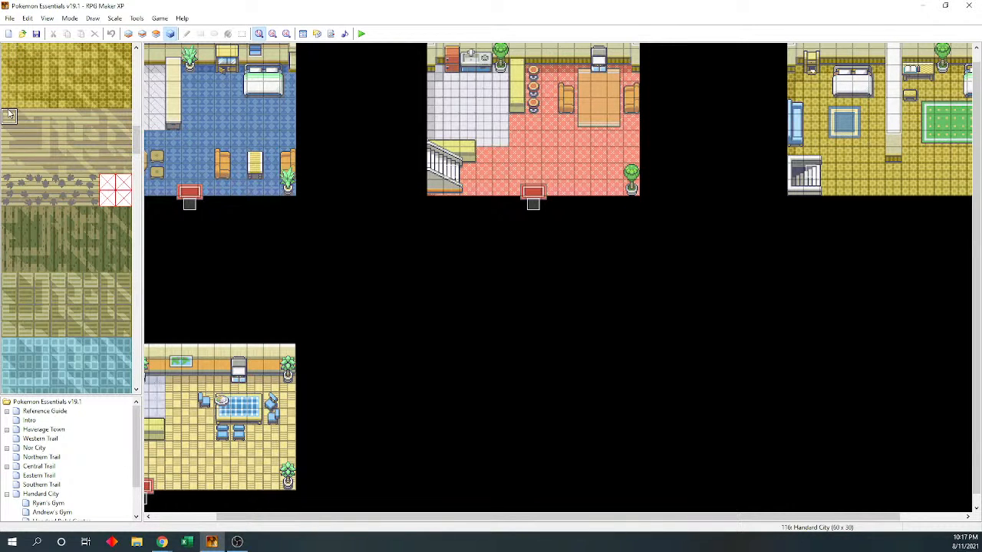
{"action": "left_click", "coordinate": [12, 215]}
{"action": "scroll", "coordinate": [19, 296], "scroll_direction": "down", "scroll_amount": 2}
{"action": "scroll", "coordinate": [20, 295], "scroll_direction": "down", "scroll_amount": 3}
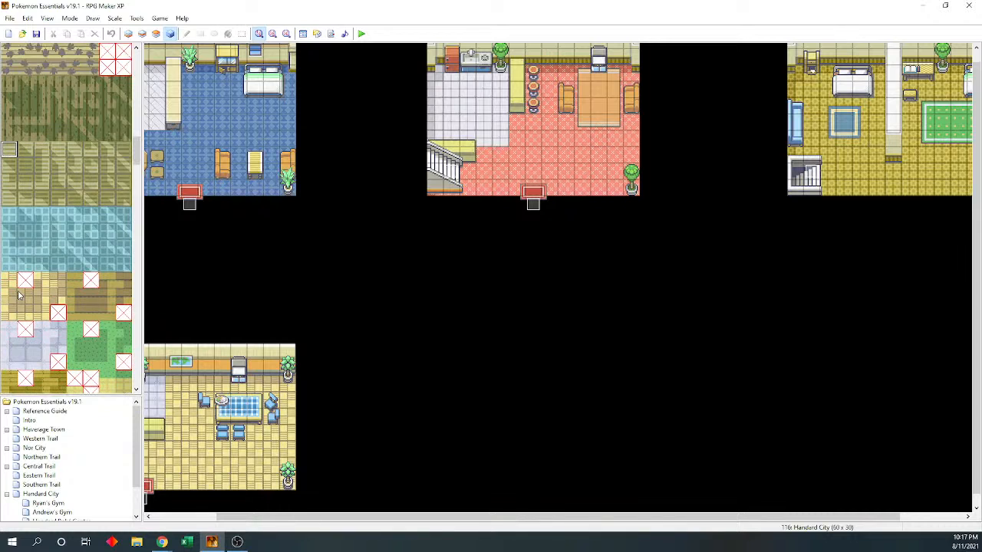
{"action": "left_click", "coordinate": [12, 299]}
{"action": "scroll", "coordinate": [55, 309], "scroll_direction": "down", "scroll_amount": 4}
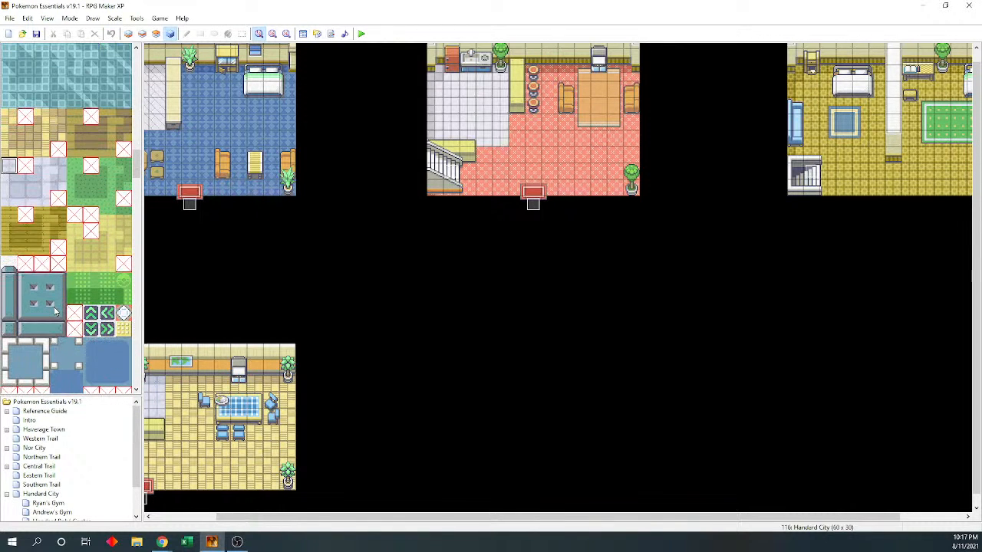
{"action": "left_click", "coordinate": [74, 231]}
{"action": "left_click", "coordinate": [130, 35]}
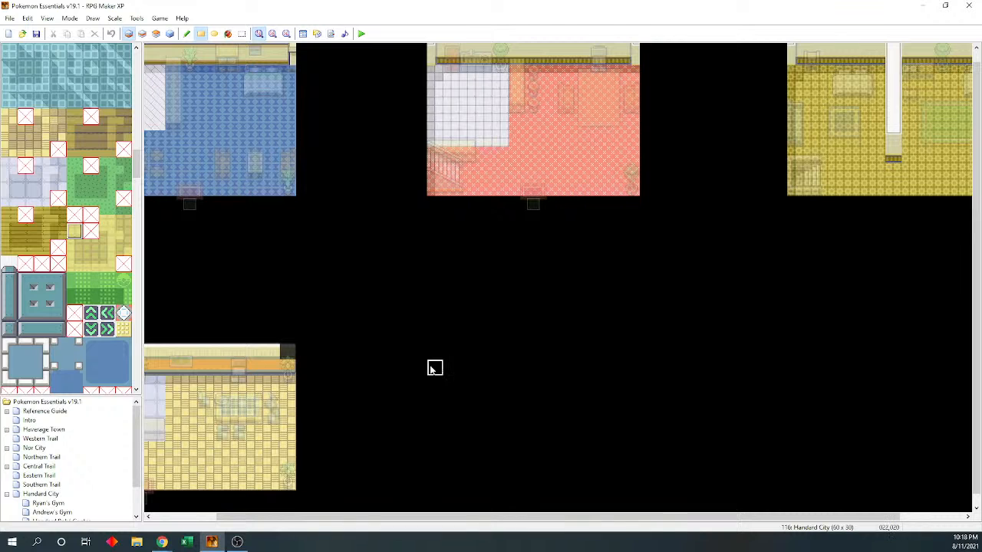
{"action": "mouse_move", "coordinate": [434, 371]}
{"action": "left_mouse_down"}
{"action": "mouse_move", "coordinate": [639, 469]}
{"action": "mouse_move", "coordinate": [648, 486]}
{"action": "mouse_move", "coordinate": [636, 486]}
{"action": "left_mouse_up"}
{"action": "mouse_move", "coordinate": [434, 204]}
{"action": "left_mouse_down"}
{"action": "mouse_move", "coordinate": [432, 377]}
{"action": "mouse_move", "coordinate": [286, 360]}
{"action": "mouse_move", "coordinate": [310, 383]}
{"action": "mouse_move", "coordinate": [311, 375]}
{"action": "left_mouse_up"}
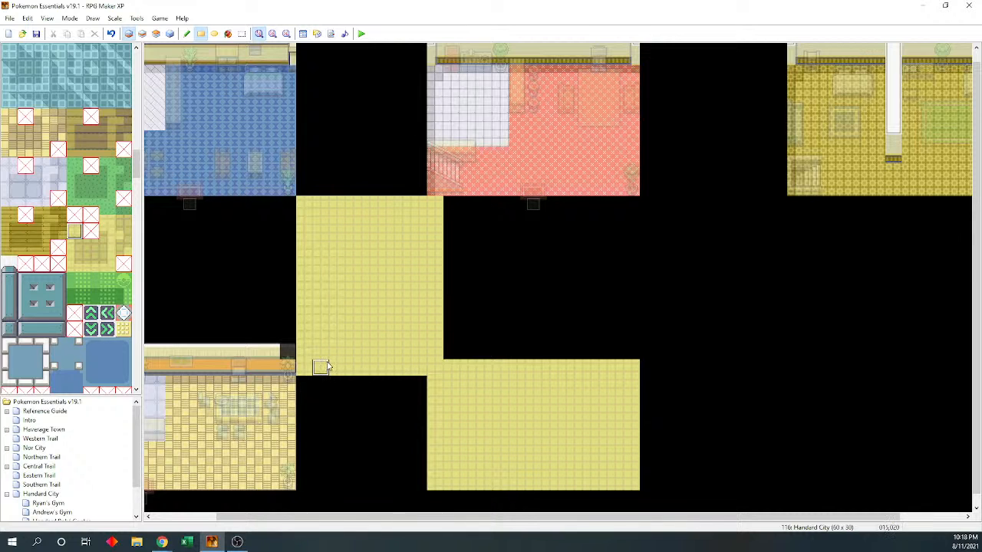
{"action": "key", "text": "ctrl+z"}
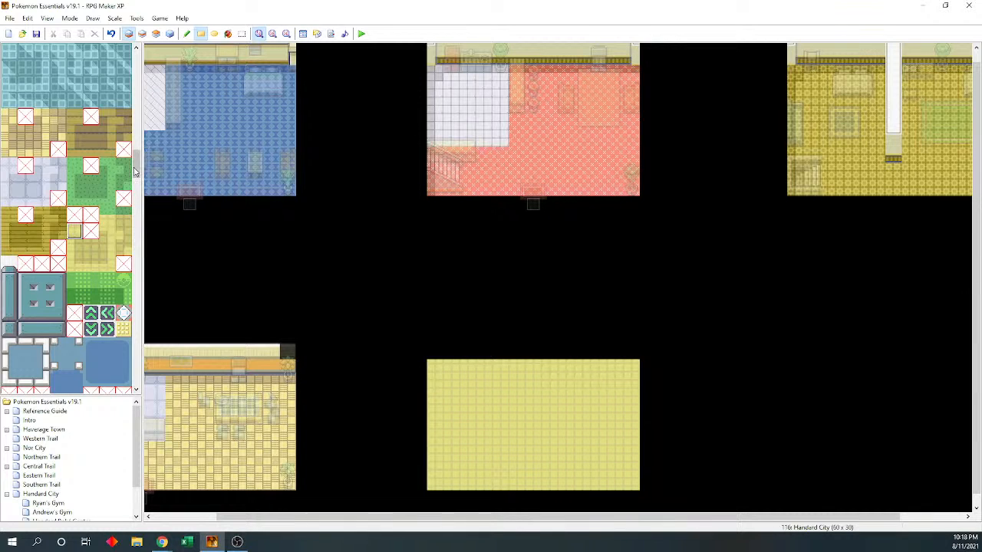
Cover the top row of the new yellow floor with the golden wall tile with blue trim, adding matching left and right corner tiles
{"action": "left_click_drag", "start_coordinate": [136, 163], "coordinate": [137, 48]}
{"action": "left_click", "coordinate": [107, 378]}
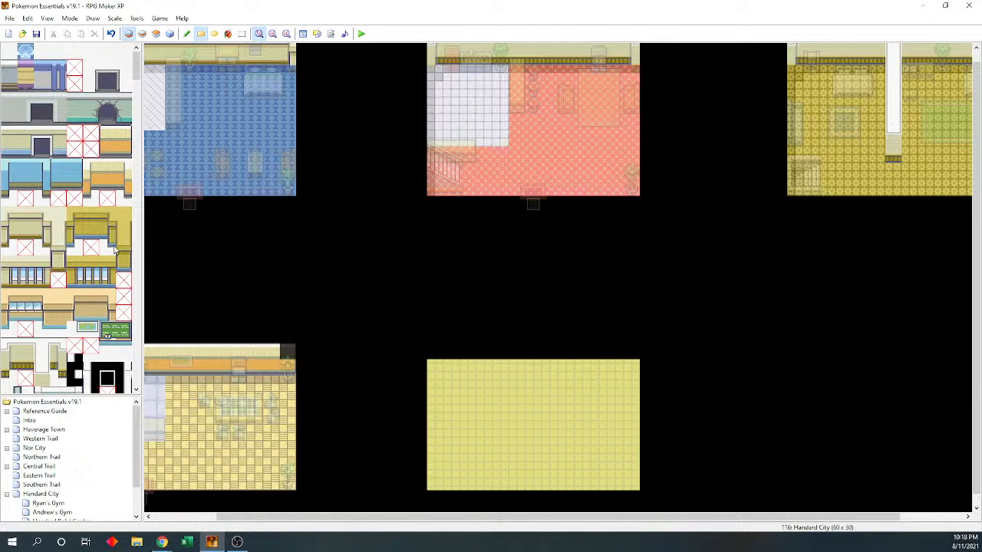
{"action": "left_click", "coordinate": [91, 230]}
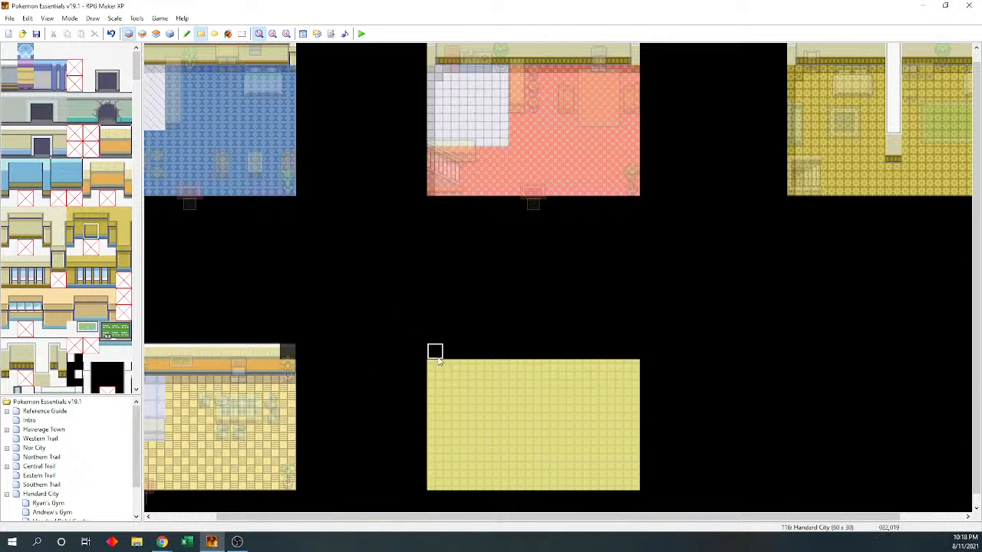
{"action": "mouse_move", "coordinate": [433, 365]}
{"action": "left_mouse_down"}
{"action": "mouse_move", "coordinate": [544, 381]}
{"action": "mouse_move", "coordinate": [631, 368]}
{"action": "left_mouse_up"}
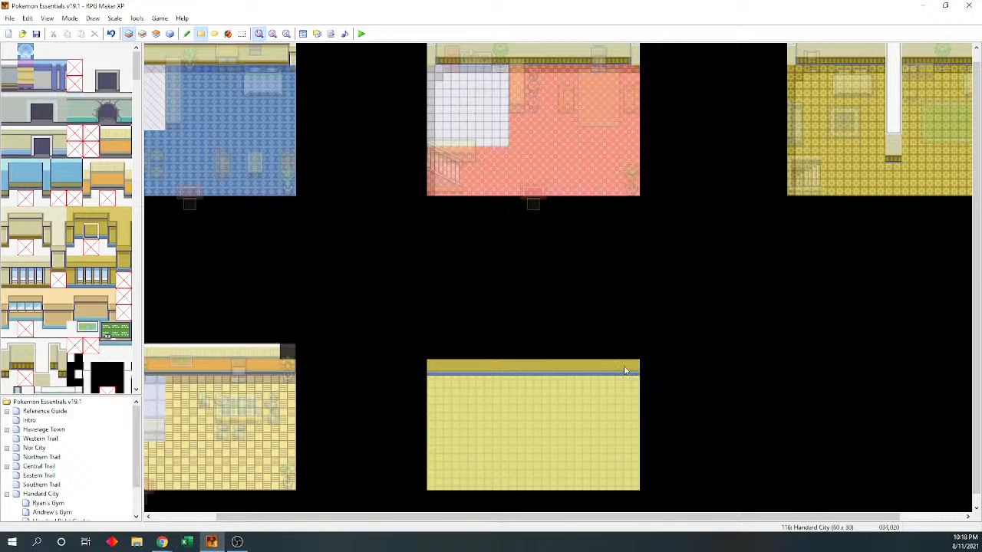
{"action": "left_click", "coordinate": [73, 230]}
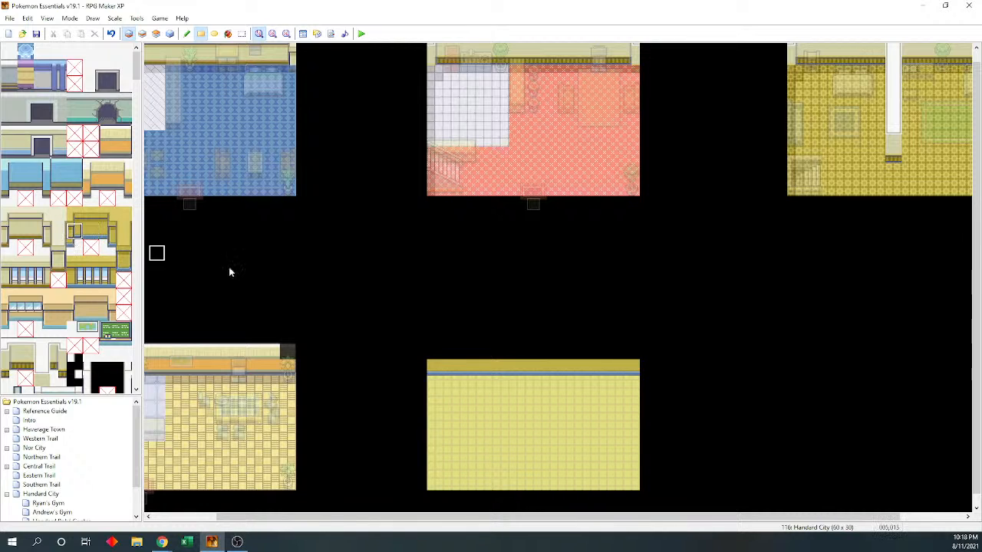
{"action": "left_click", "coordinate": [432, 367]}
{"action": "left_click", "coordinate": [108, 230]}
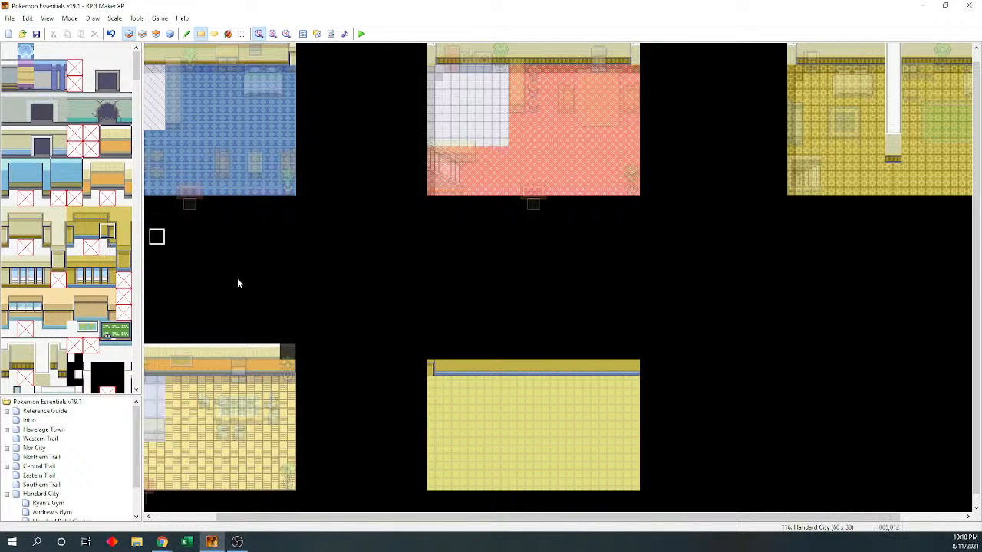
{"action": "left_click", "coordinate": [620, 369]}
{"action": "left_click", "coordinate": [628, 373]}
{"action": "left_click", "coordinate": [627, 372]}
Add the golden upper wall edge one row above, from the left corner tile across to the right corner tile
{"action": "left_click", "coordinate": [89, 217]}
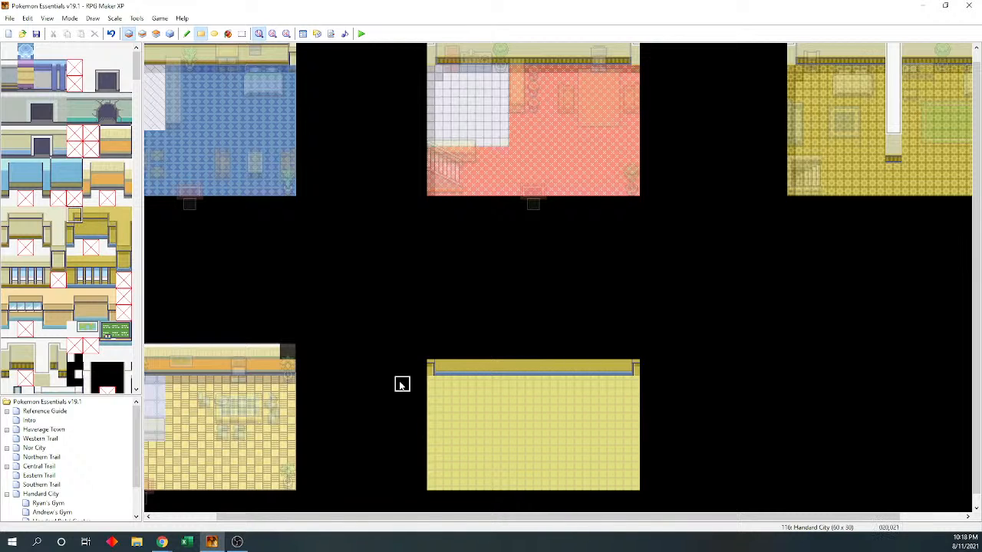
{"action": "left_click", "coordinate": [435, 352]}
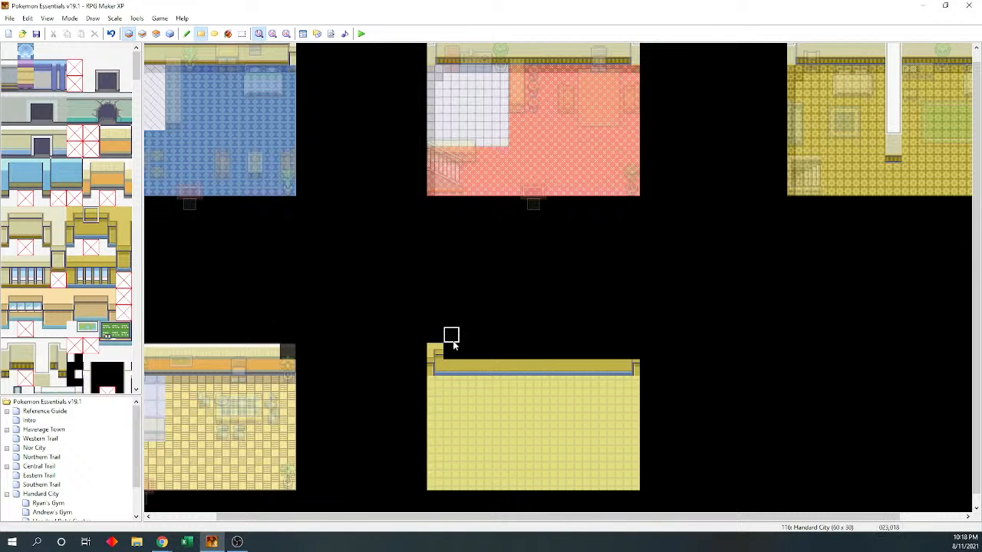
{"action": "left_click_drag", "start_coordinate": [452, 351], "coordinate": [647, 355]}
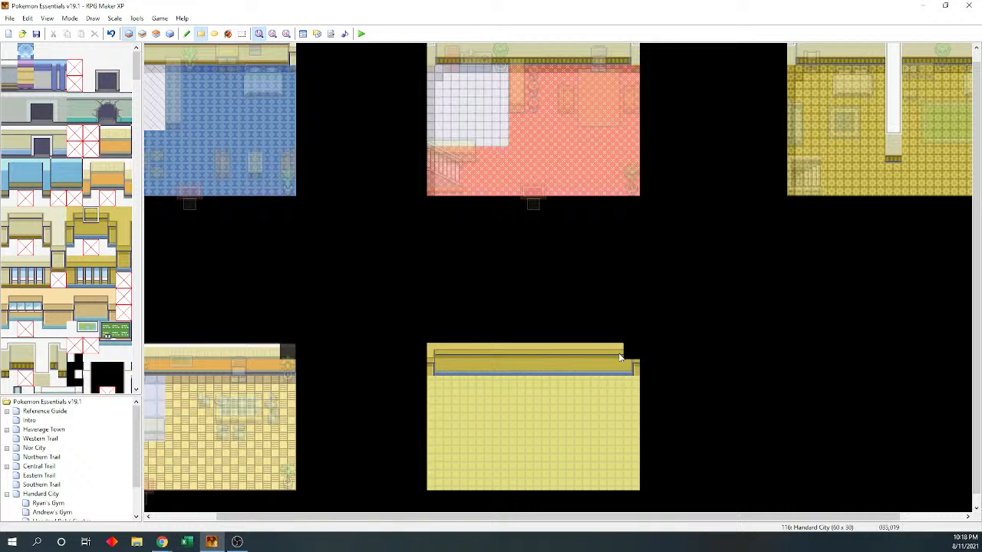
{"action": "left_click", "coordinate": [108, 216]}
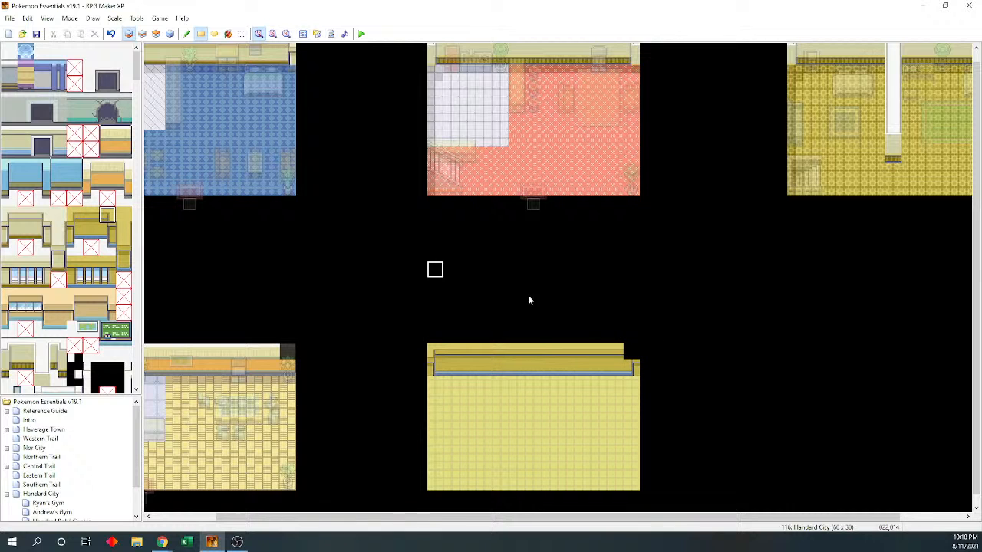
{"action": "left_click", "coordinate": [632, 336]}
{"action": "key", "text": "ctrl+z"}
Place the blue-trimmed wall end pieces under both wall corners on layer 2 and switch to event editing mode
{"action": "left_click", "coordinate": [142, 36]}
{"action": "left_click", "coordinate": [74, 247]}
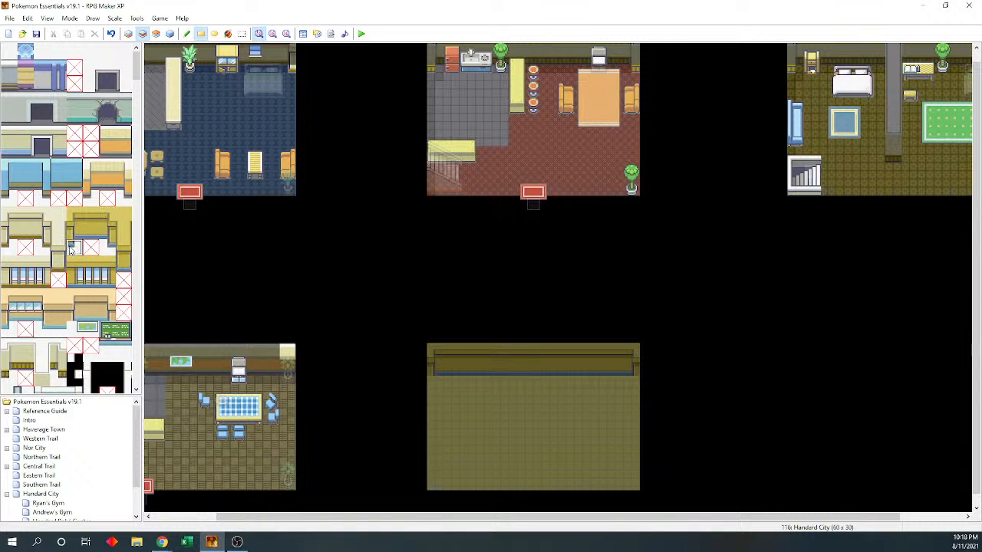
{"action": "left_click", "coordinate": [434, 383]}
{"action": "left_click", "coordinate": [108, 245]}
{"action": "left_click", "coordinate": [171, 34]}
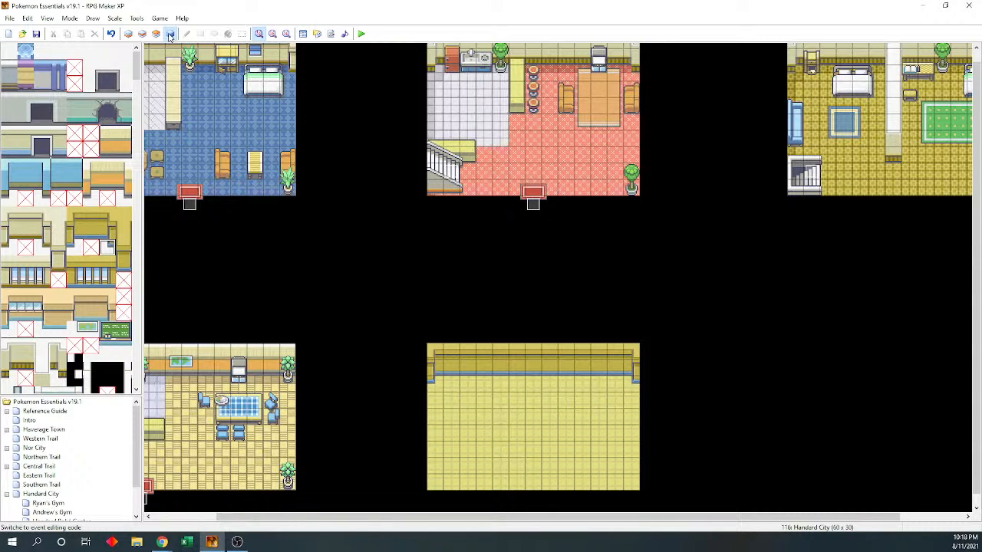
{"action": "left_click", "coordinate": [171, 34]}
Look through the wall and door tiles, and shrink the tileset palette to make room for the map list
{"action": "scroll", "coordinate": [976, 265], "scroll_direction": "down", "scroll_amount": 1}
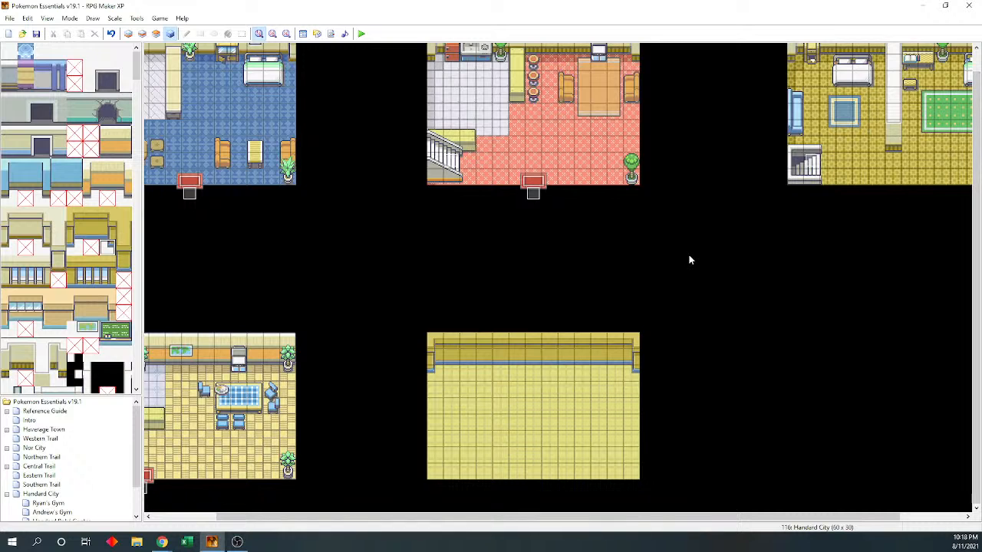
{"action": "scroll", "coordinate": [100, 308], "scroll_direction": "down", "scroll_amount": 5}
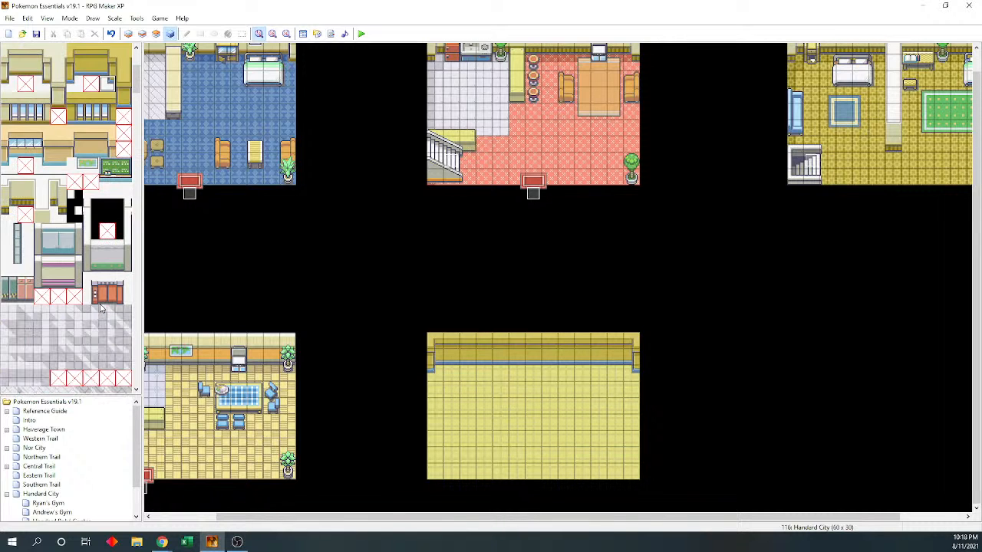
{"action": "scroll", "coordinate": [100, 307], "scroll_direction": "up", "scroll_amount": 4}
{"action": "scroll", "coordinate": [101, 307], "scroll_direction": "up", "scroll_amount": 1}
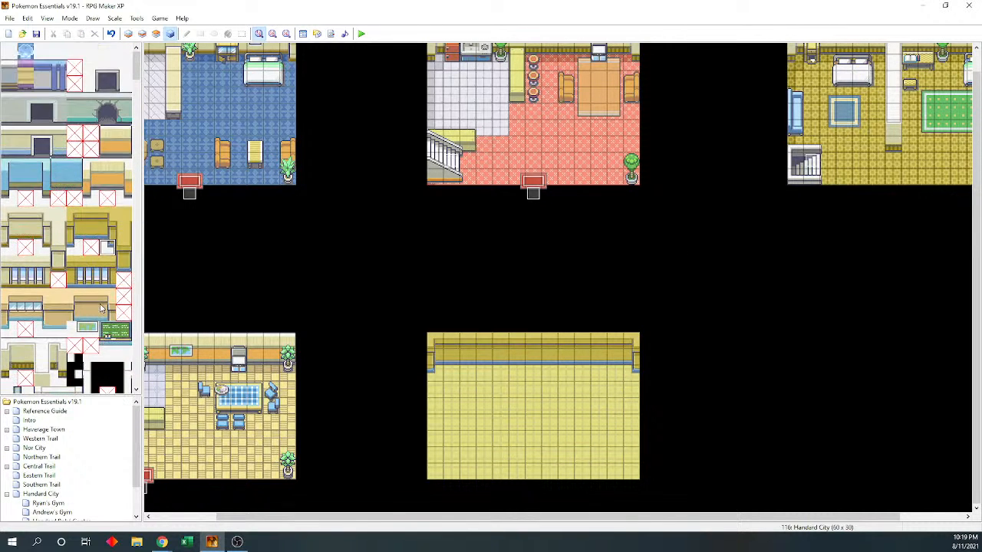
{"action": "scroll", "coordinate": [101, 308], "scroll_direction": "down", "scroll_amount": 5}
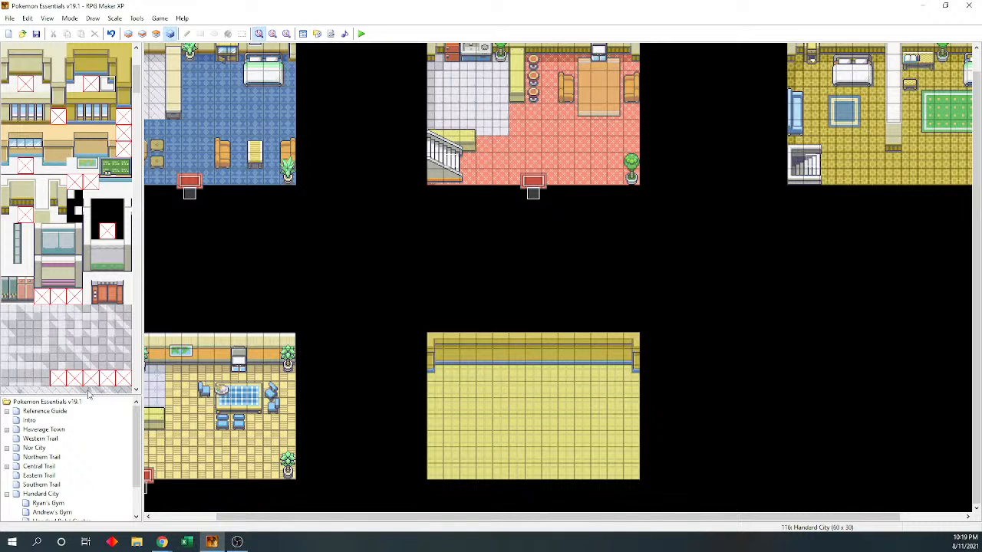
{"action": "left_click_drag", "start_coordinate": [83, 395], "coordinate": [76, 302]}
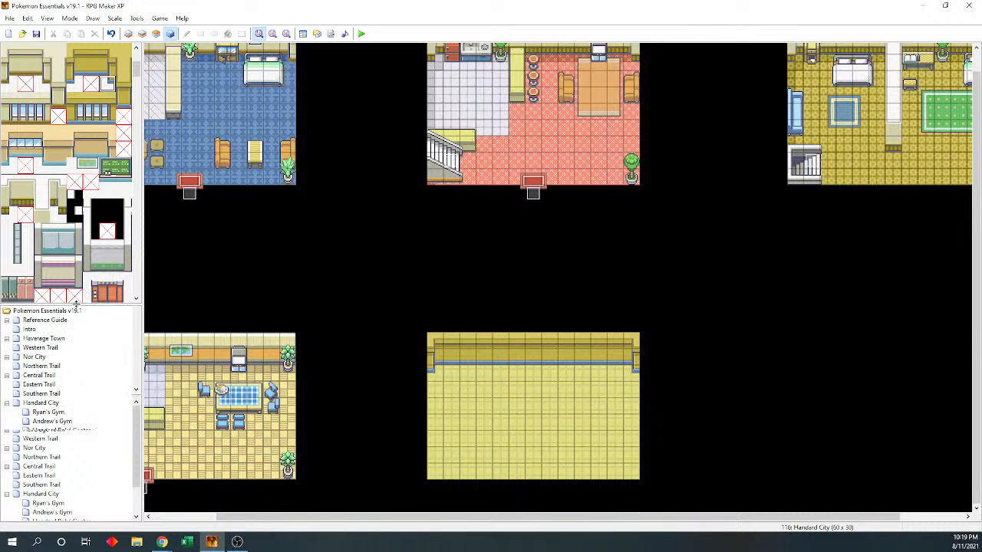
Check the houses on the outdoor Handard City map and return to the Handard City interiors map
{"action": "left_click", "coordinate": [59, 403]}
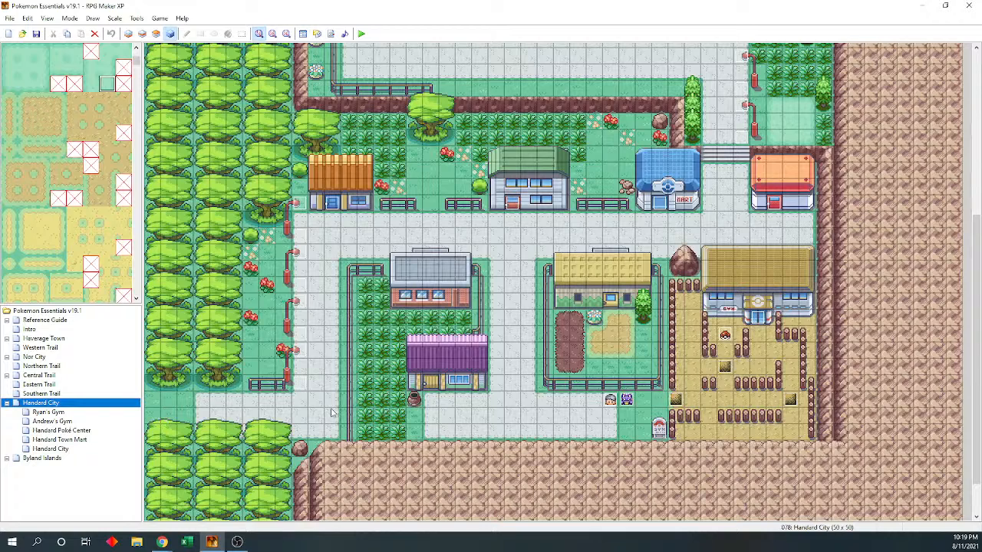
{"action": "left_click", "coordinate": [50, 448]}
{"action": "scroll", "coordinate": [111, 240], "scroll_direction": "down", "scroll_amount": 3}
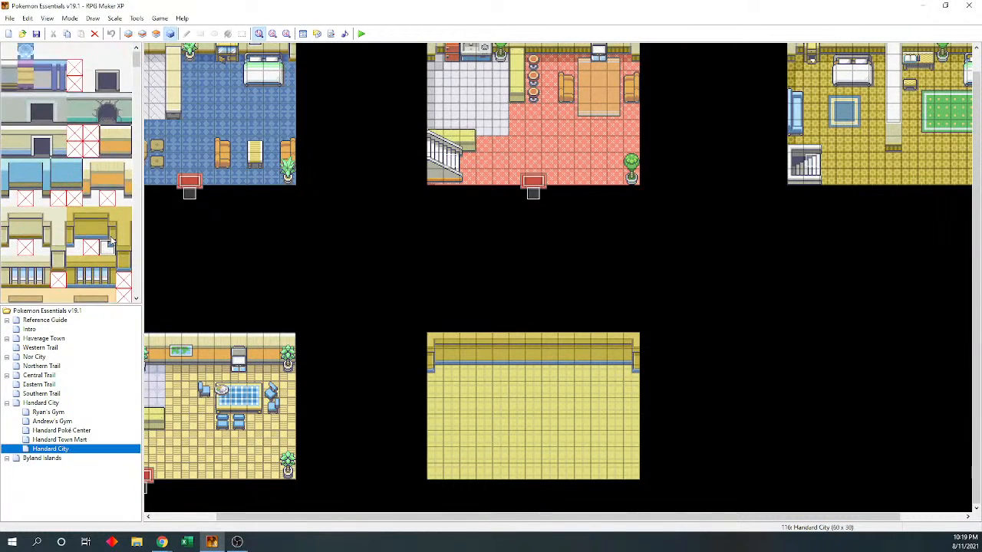
Place a red entrance mat on layer 2 at the lower edge of the golden-walled room, left of its centre
{"action": "scroll", "coordinate": [111, 240], "scroll_direction": "up", "scroll_amount": 2}
{"action": "scroll", "coordinate": [94, 238], "scroll_direction": "down", "scroll_amount": 15}
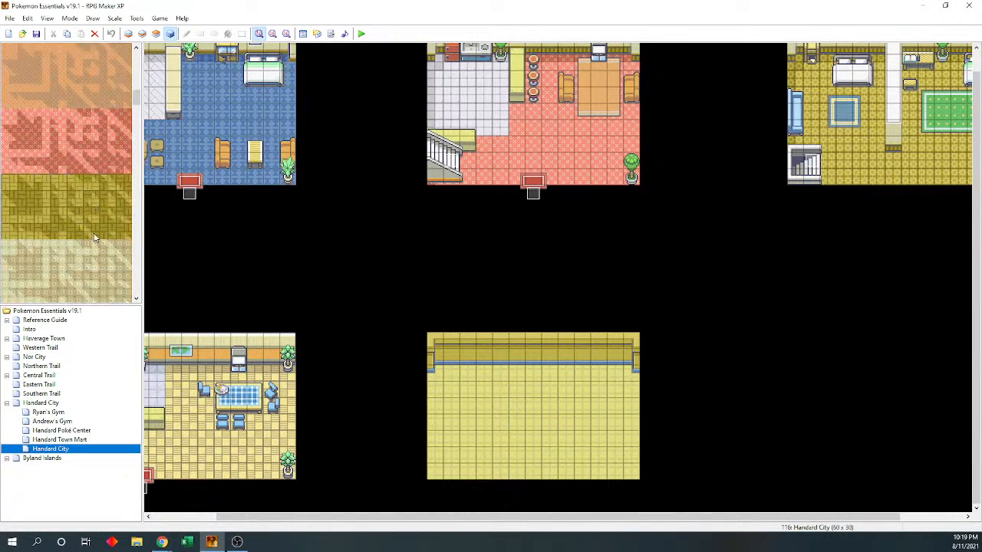
{"action": "left_click_drag", "start_coordinate": [136, 102], "coordinate": [145, 162]}
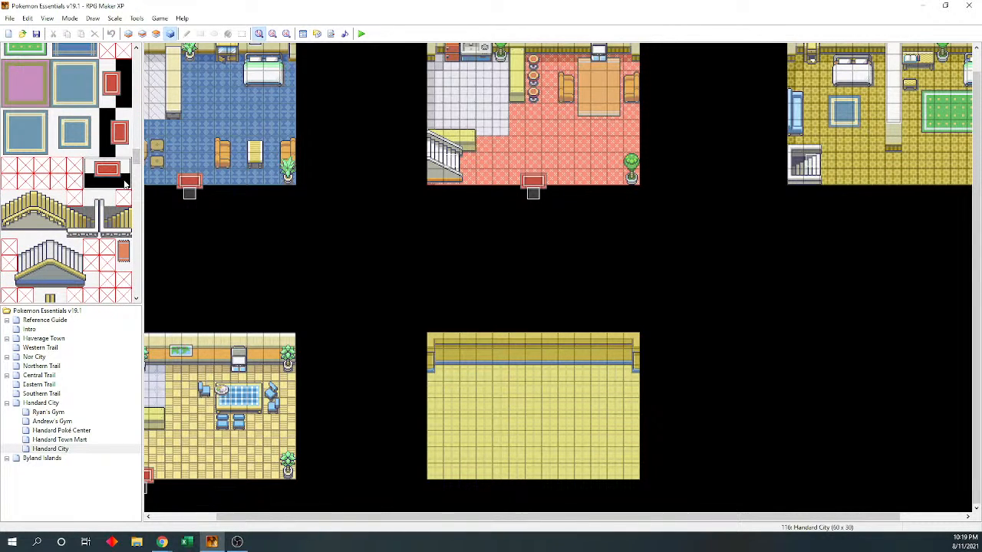
{"action": "left_click", "coordinate": [141, 33]}
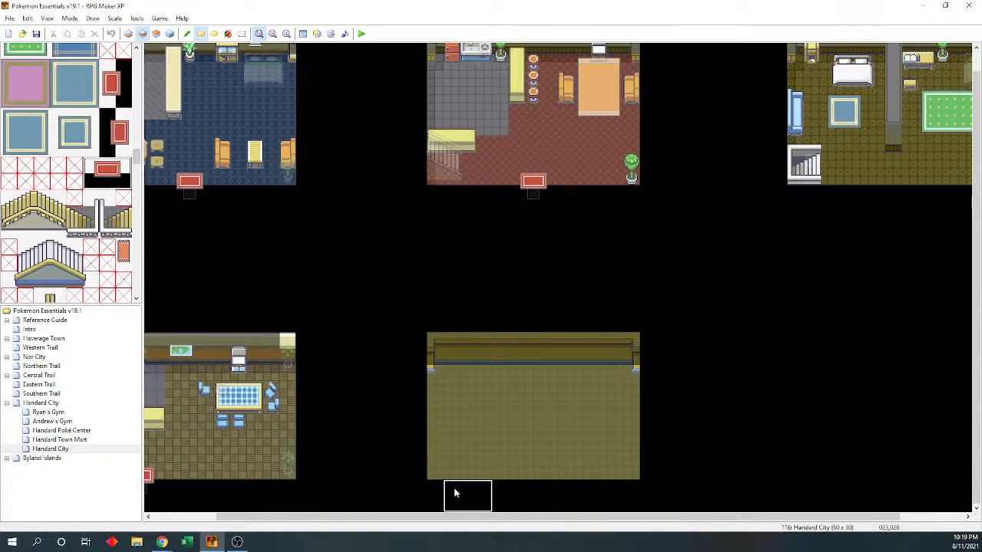
{"action": "left_click", "coordinate": [470, 480]}
{"action": "key", "text": "F8"}
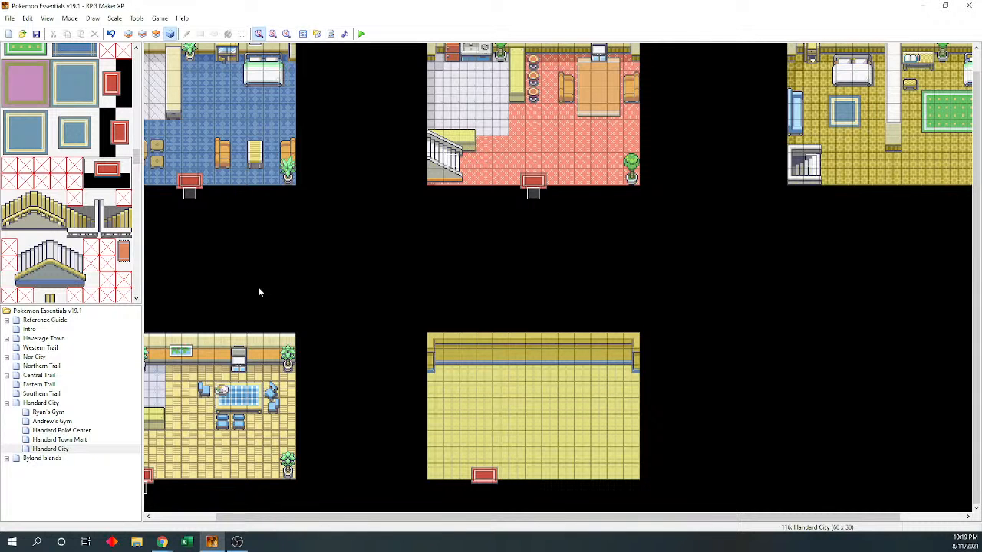
Enlarge the tileset palette and look through the floor and rug tiles for a match to the yellow floor
{"action": "scroll", "coordinate": [68, 201], "scroll_direction": "down", "scroll_amount": 10}
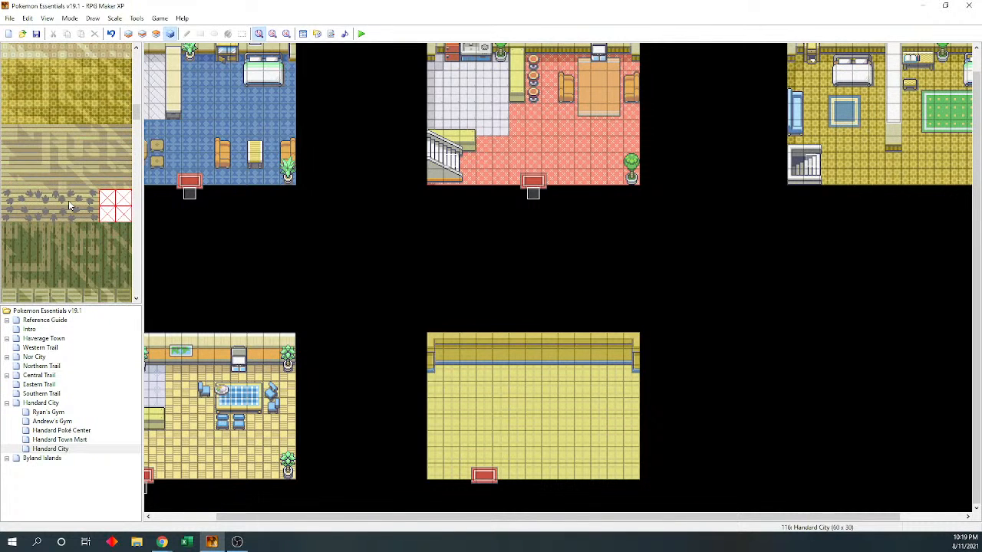
{"action": "scroll", "coordinate": [85, 216], "scroll_direction": "down", "scroll_amount": 5}
{"action": "scroll", "coordinate": [84, 216], "scroll_direction": "up", "scroll_amount": 10}
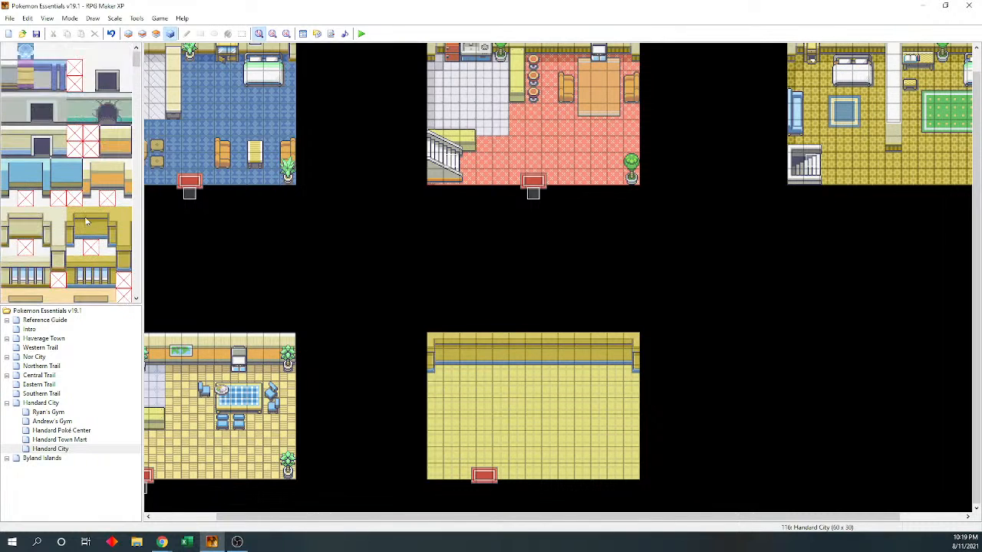
{"action": "left_click_drag", "start_coordinate": [136, 59], "coordinate": [136, 117]}
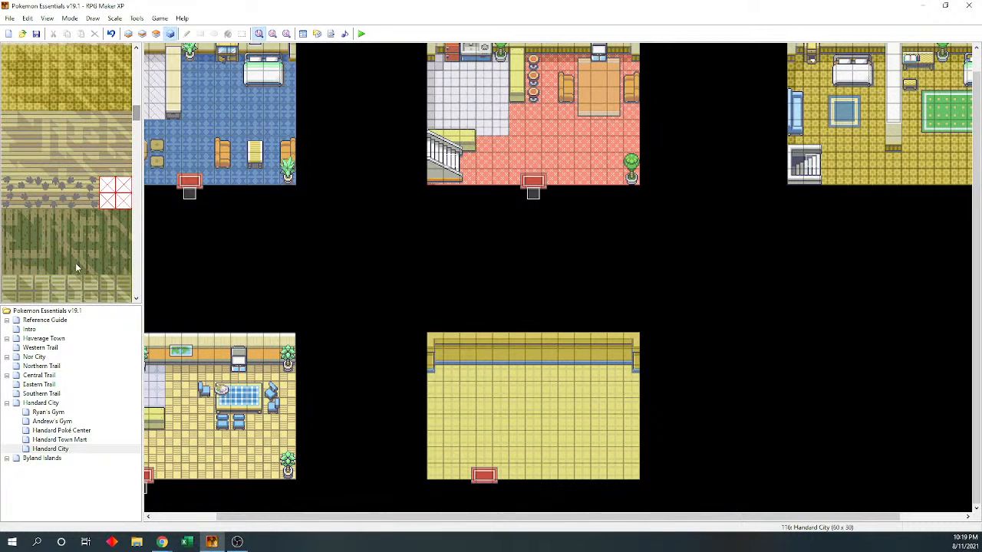
{"action": "left_click_drag", "start_coordinate": [76, 304], "coordinate": [84, 306]}
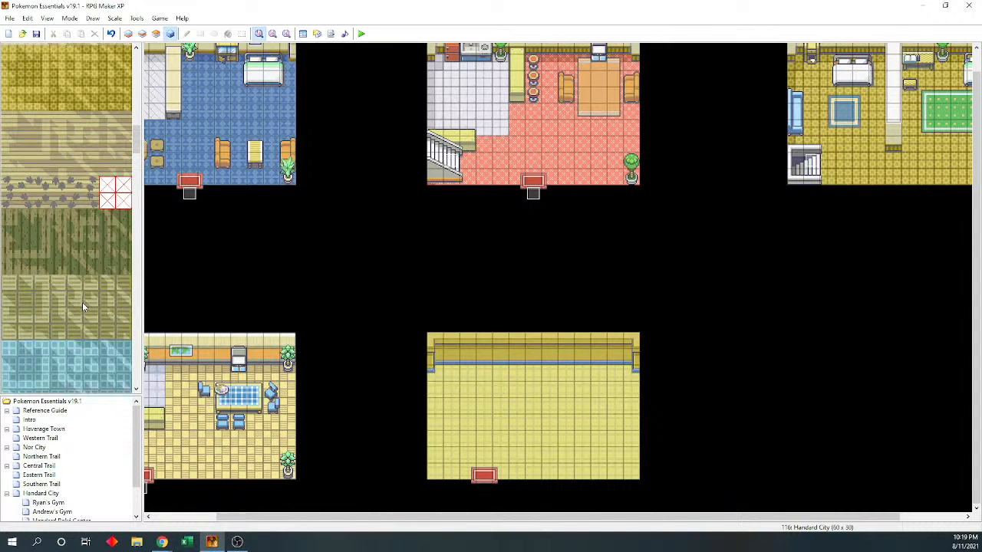
{"action": "left_click_drag", "start_coordinate": [137, 138], "coordinate": [138, 195]}
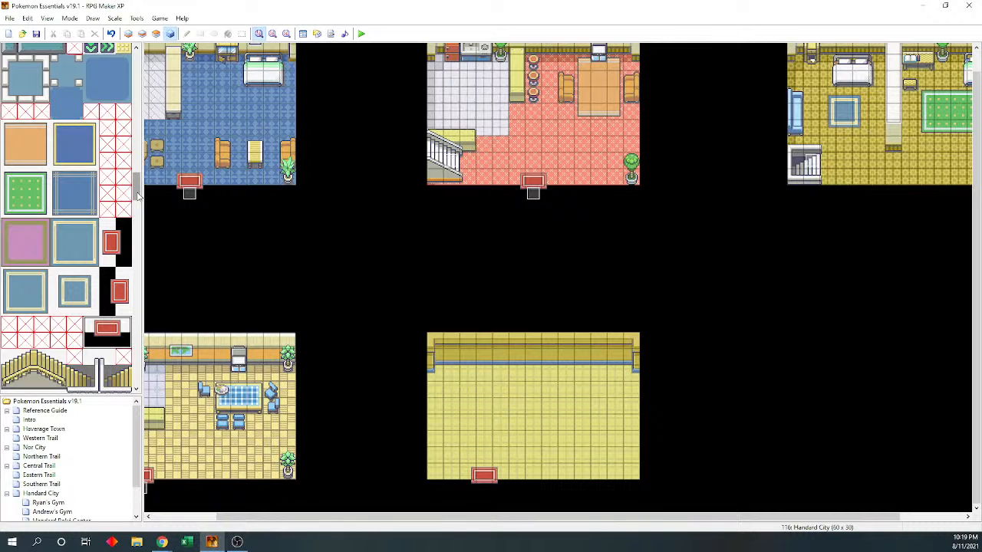
{"action": "mouse_move", "coordinate": [138, 196]}
{"action": "left_mouse_down"}
{"action": "mouse_move", "coordinate": [138, 362]}
{"action": "mouse_move", "coordinate": [151, 96]}
{"action": "mouse_move", "coordinate": [147, 189]}
{"action": "mouse_move", "coordinate": [142, 176]}
{"action": "left_mouse_up"}
Lay shaded yellow floor tiles down the room's left column on layer 1, with the shaded corner tile directly below the wall
{"action": "left_click", "coordinate": [107, 230]}
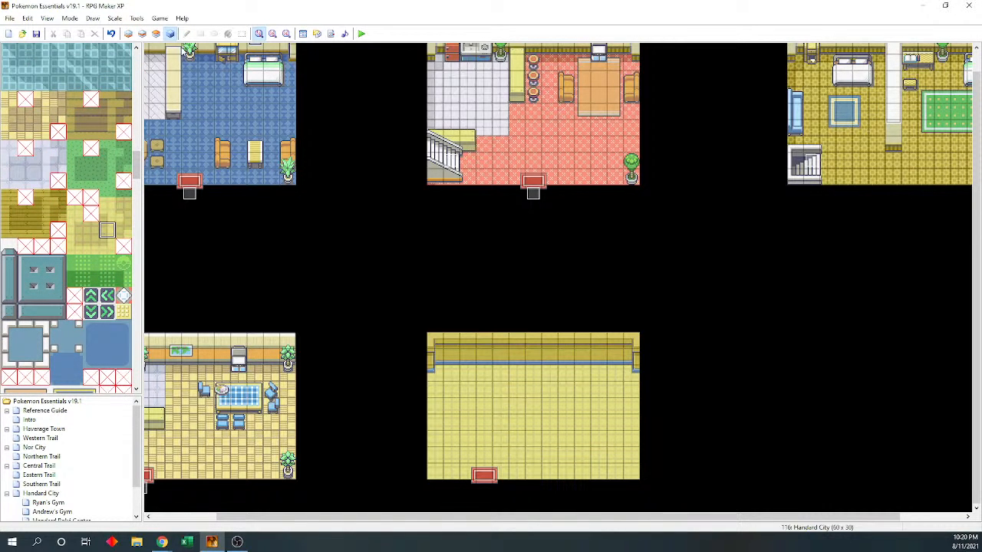
{"action": "left_click", "coordinate": [128, 33]}
{"action": "left_click_drag", "start_coordinate": [431, 463], "coordinate": [431, 369]}
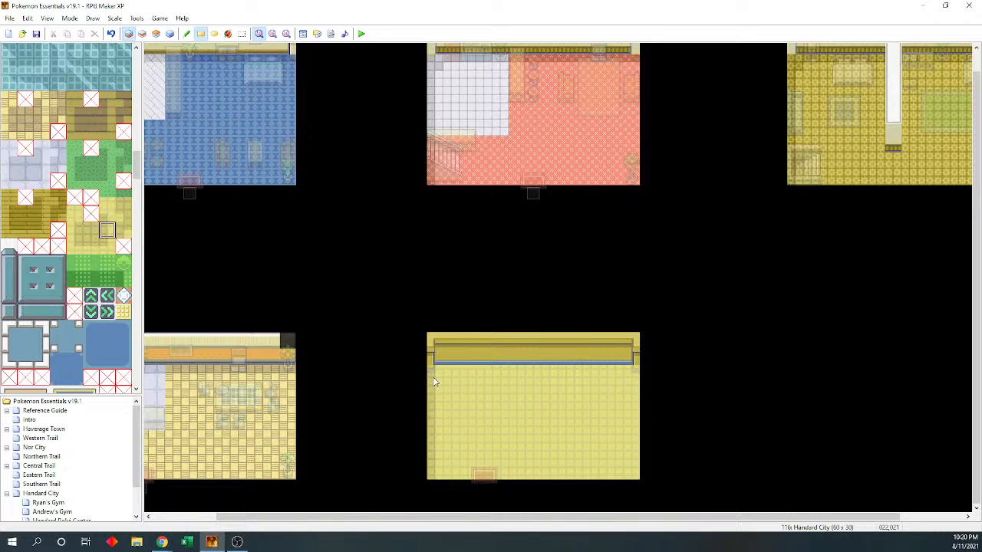
{"action": "left_click", "coordinate": [90, 232]}
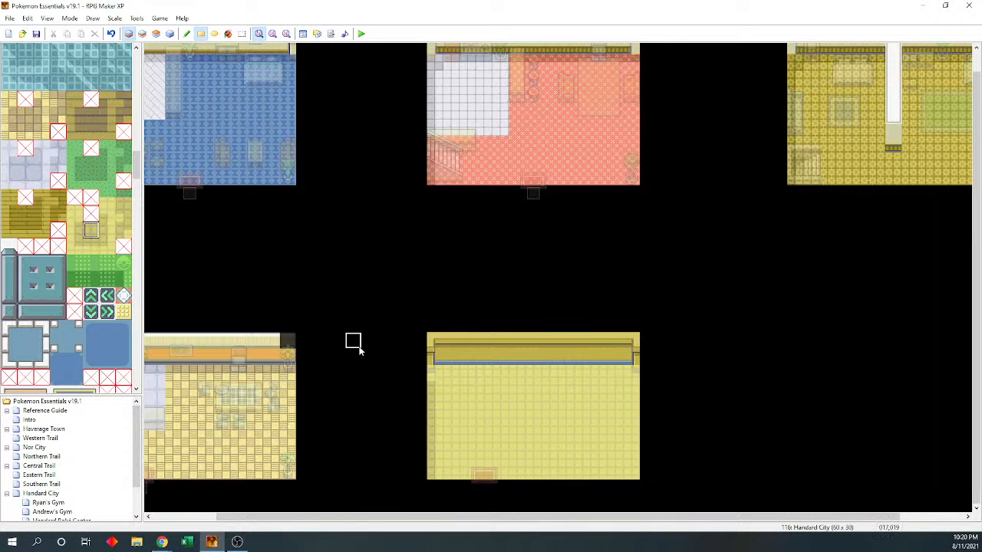
{"action": "left_click", "coordinate": [434, 373]}
{"action": "left_click", "coordinate": [90, 247]}
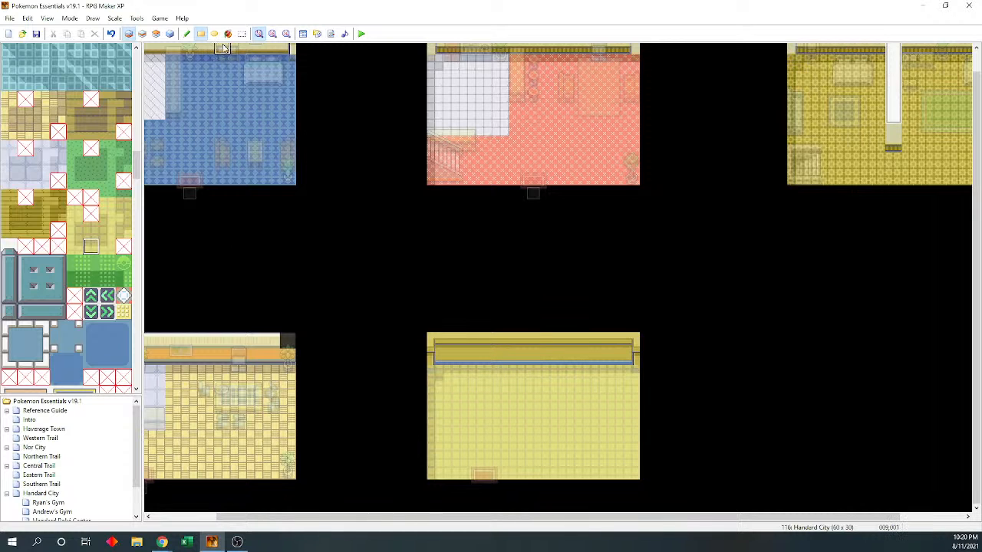
{"action": "left_click", "coordinate": [170, 34]}
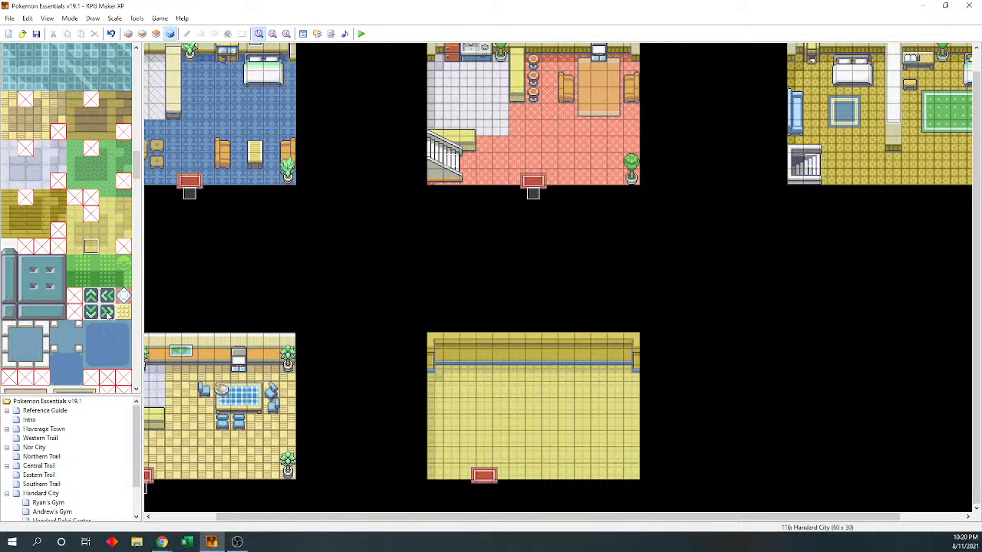
Place the three-by-three dark blue rug with the yellow border on layer 2, above the entrance mat
{"action": "scroll", "coordinate": [108, 313], "scroll_direction": "down", "scroll_amount": 3}
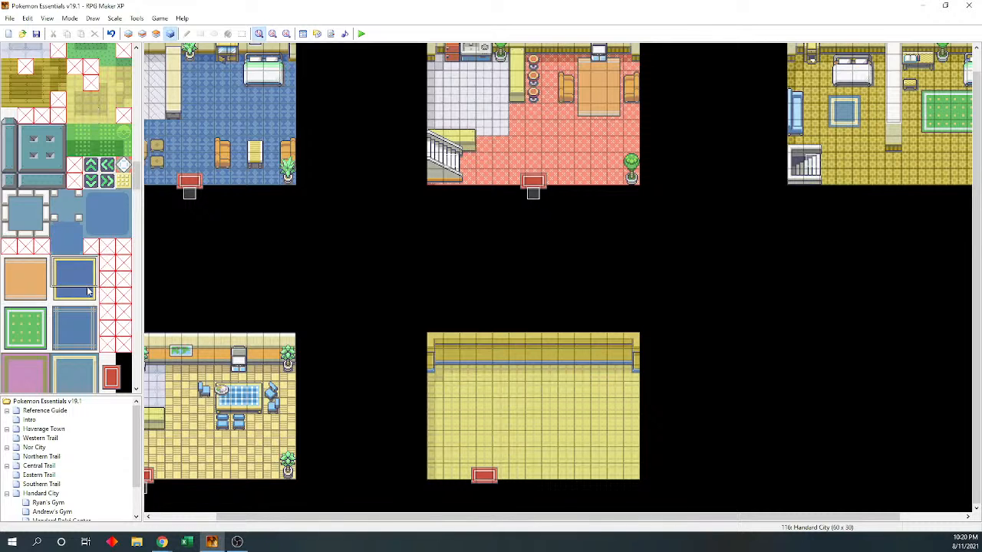
{"action": "left_click", "coordinate": [143, 35]}
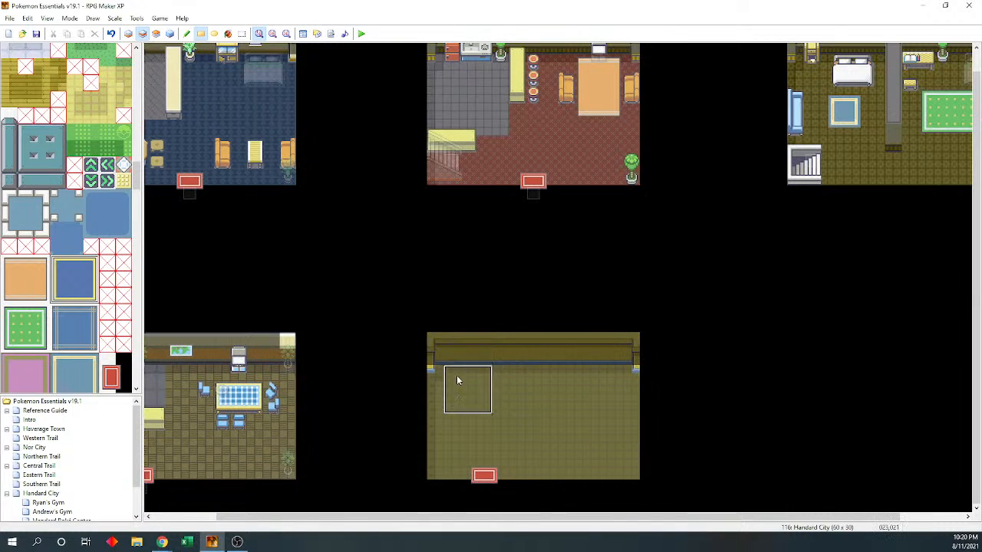
{"action": "left_click", "coordinate": [469, 395]}
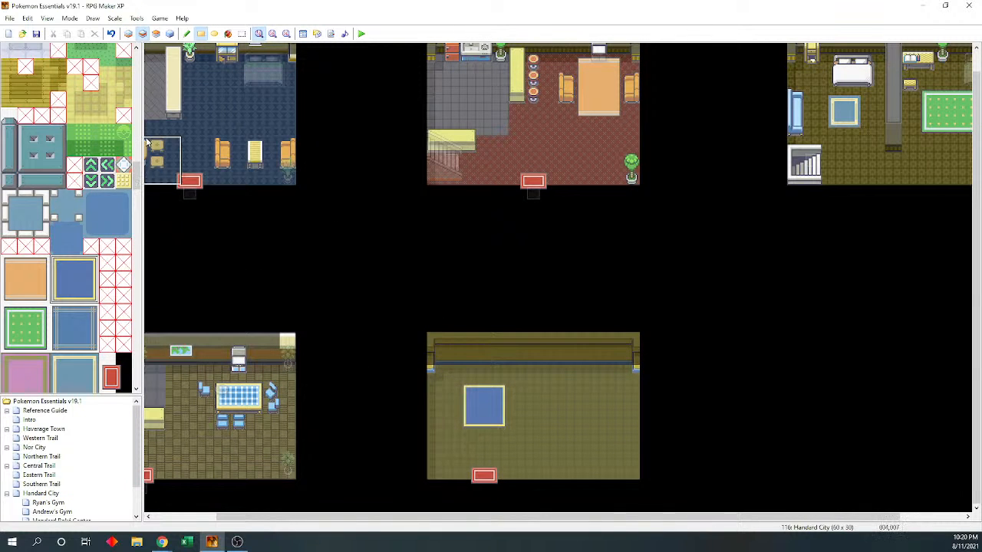
{"action": "left_click", "coordinate": [170, 33]}
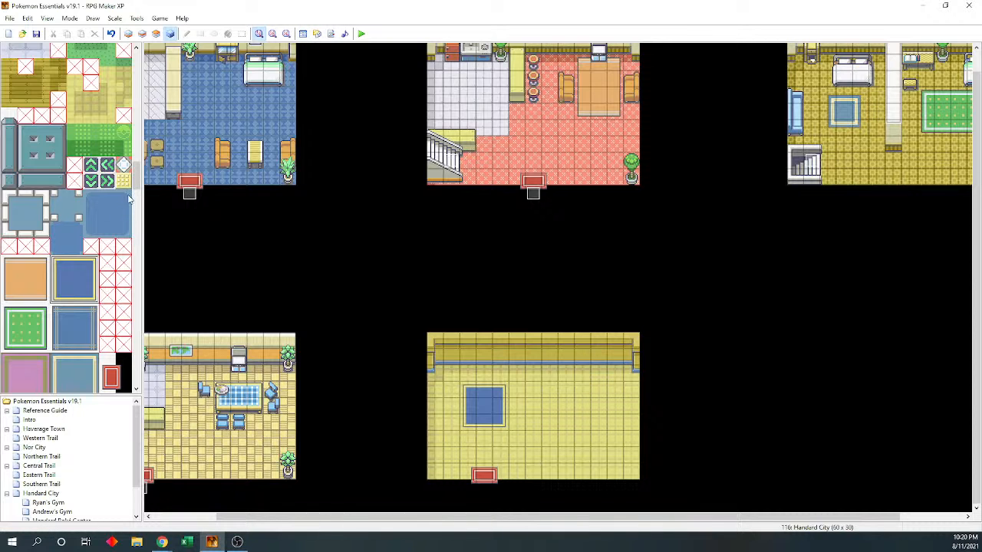
Place a kitchen sink near the right end of the back wall on layer 2, with a red cabinet directly to its left
{"action": "left_click_drag", "start_coordinate": [135, 184], "coordinate": [135, 218]}
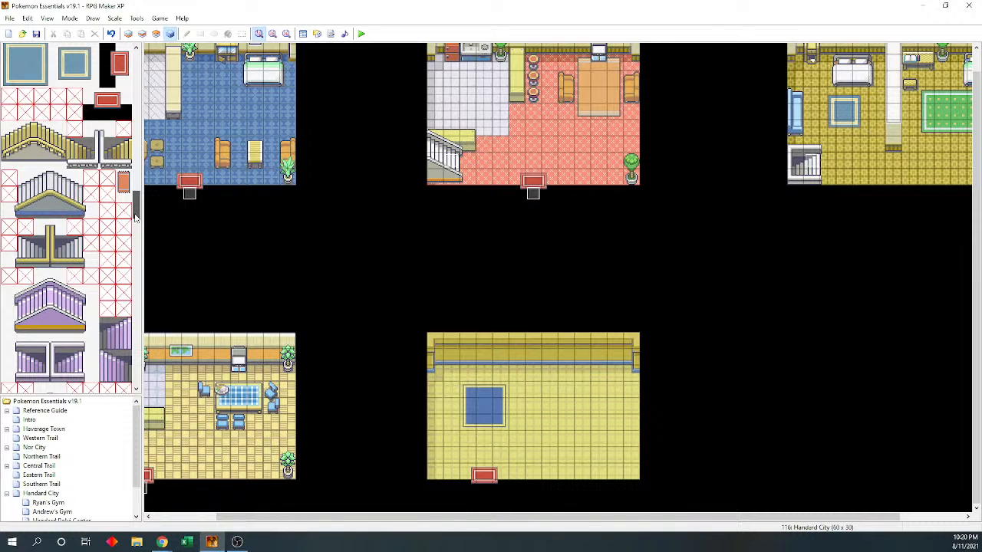
{"action": "left_click_drag", "start_coordinate": [135, 218], "coordinate": [132, 259]}
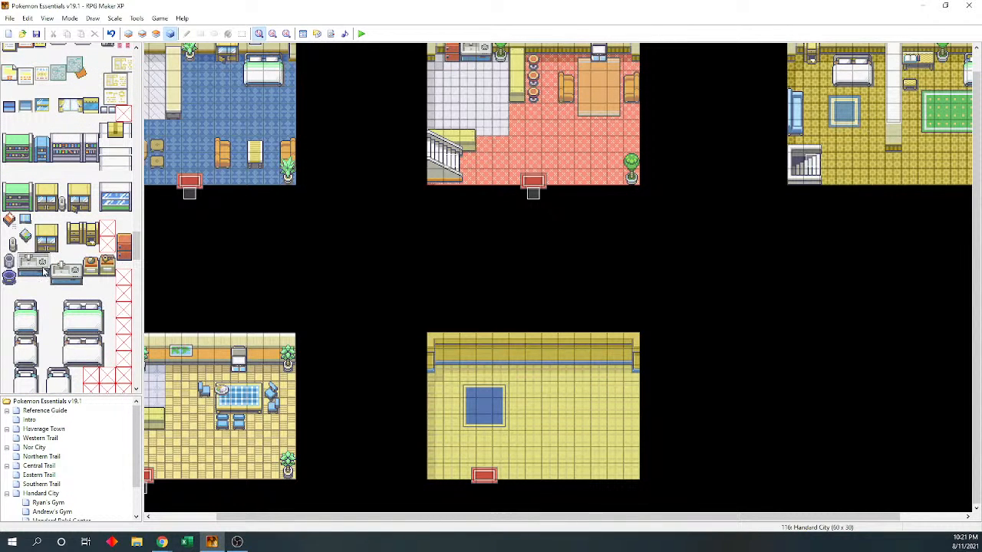
{"action": "left_click", "coordinate": [156, 33]}
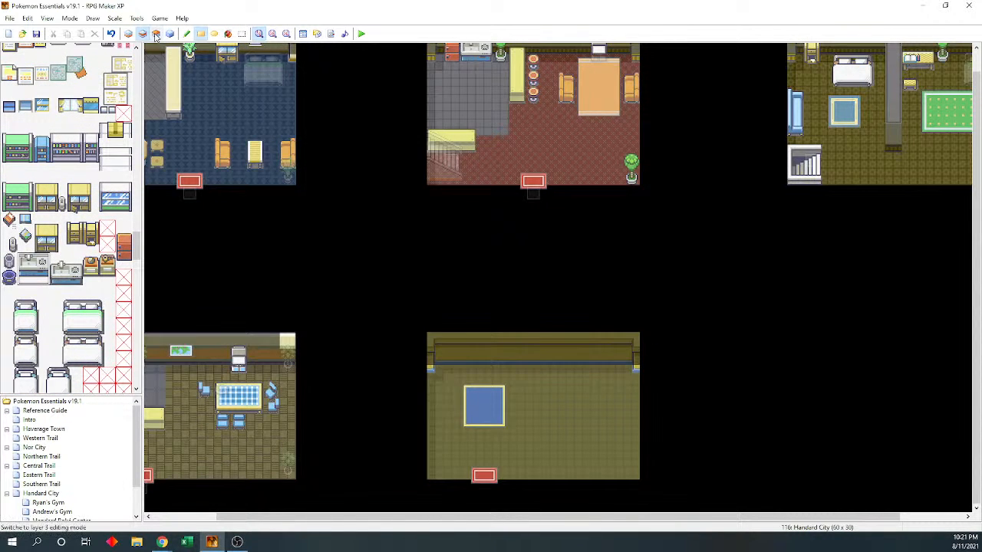
{"action": "left_click", "coordinate": [607, 365]}
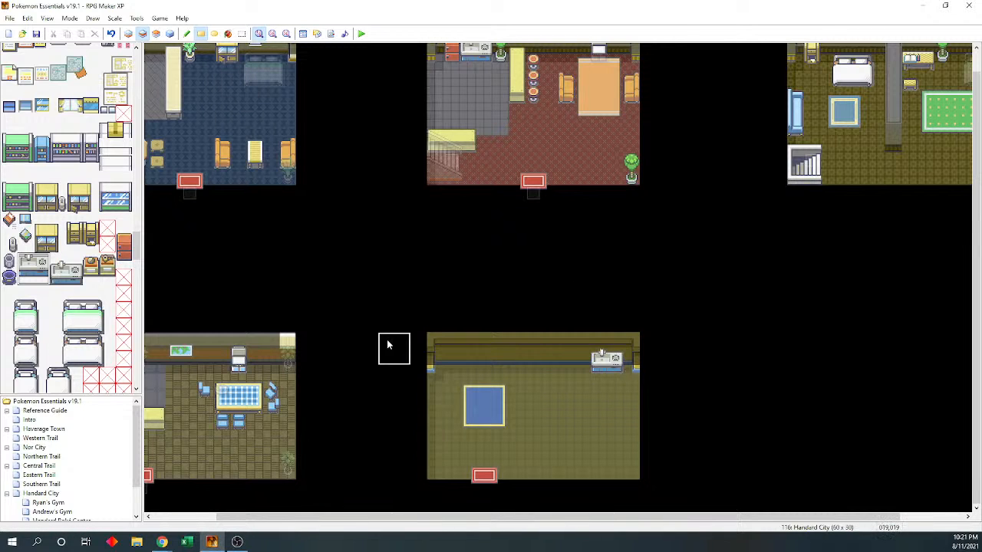
{"action": "left_click_drag", "start_coordinate": [122, 230], "coordinate": [122, 259]}
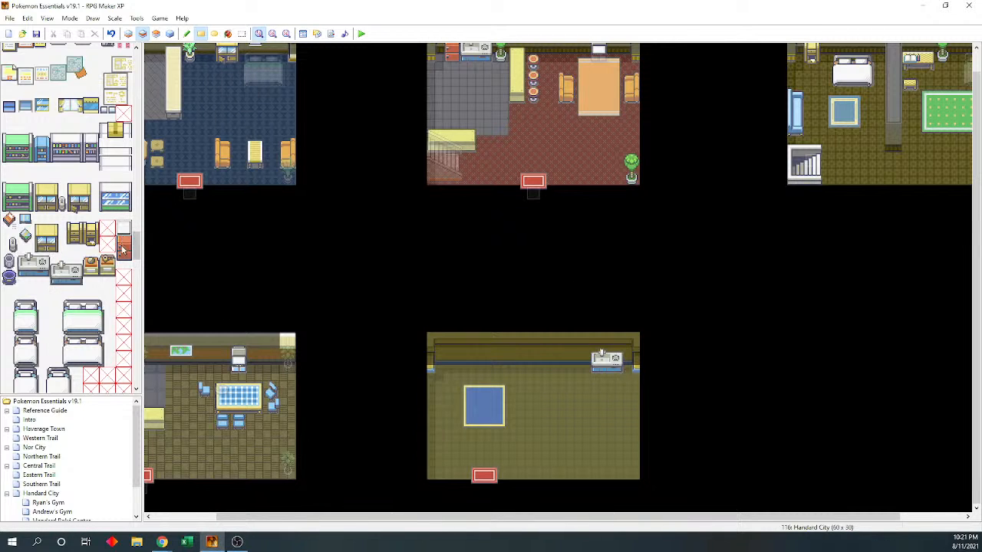
{"action": "left_click", "coordinate": [583, 353]}
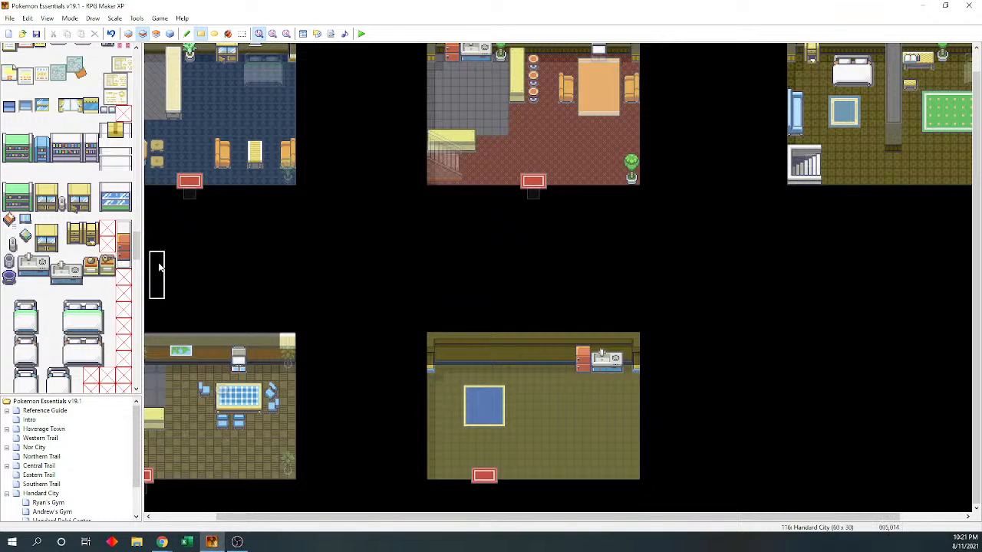
Look through the phone, bed, seating and wall decoration tiles for more furnishings
{"action": "left_click", "coordinate": [9, 246]}
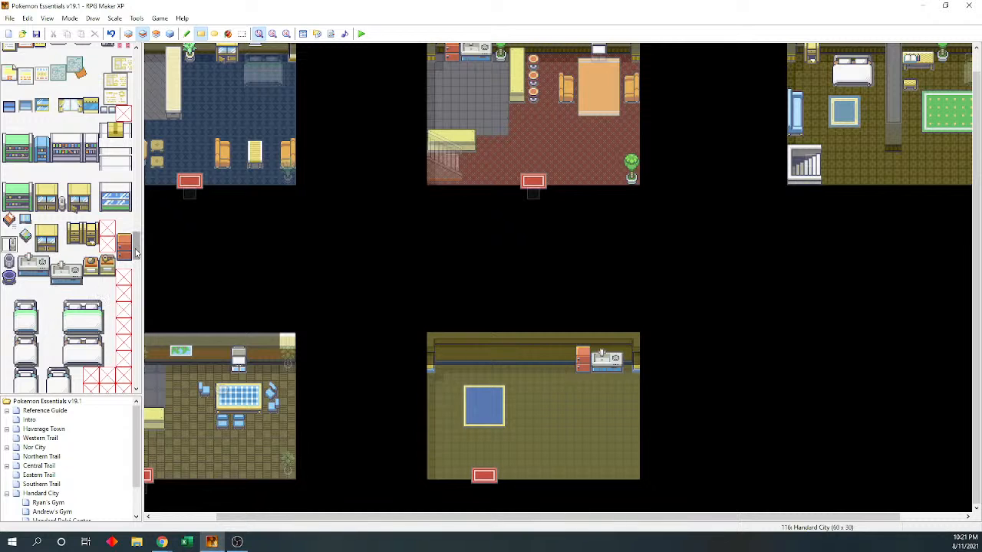
{"action": "left_click_drag", "start_coordinate": [136, 252], "coordinate": [137, 270]}
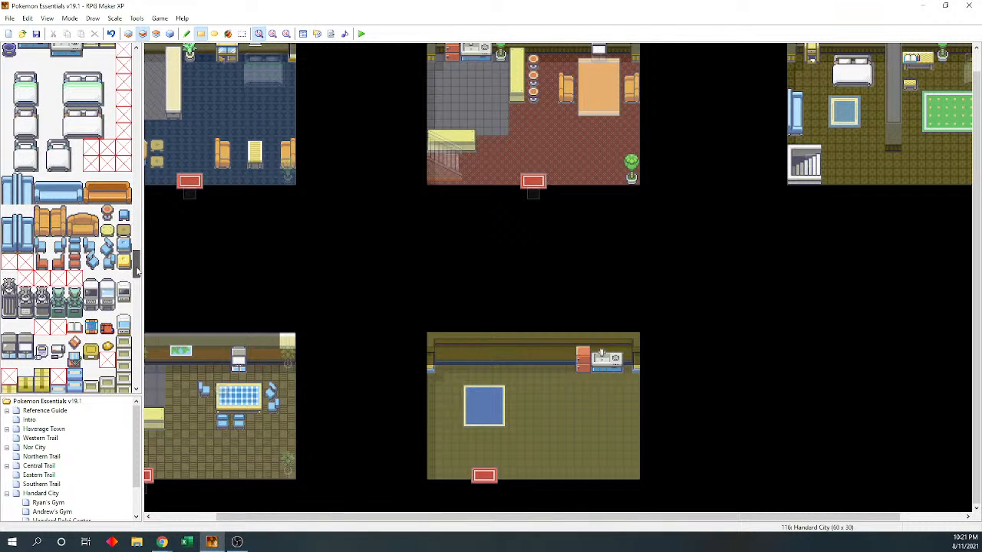
{"action": "mouse_move", "coordinate": [137, 270]}
{"action": "left_mouse_down"}
{"action": "mouse_move", "coordinate": [136, 294]}
{"action": "mouse_move", "coordinate": [124, 239]}
{"action": "left_mouse_up"}
Move the first gym map to the end of Handard City's submaps and reopen the interiors map
{"action": "left_click_drag", "start_coordinate": [52, 503], "coordinate": [54, 456]}
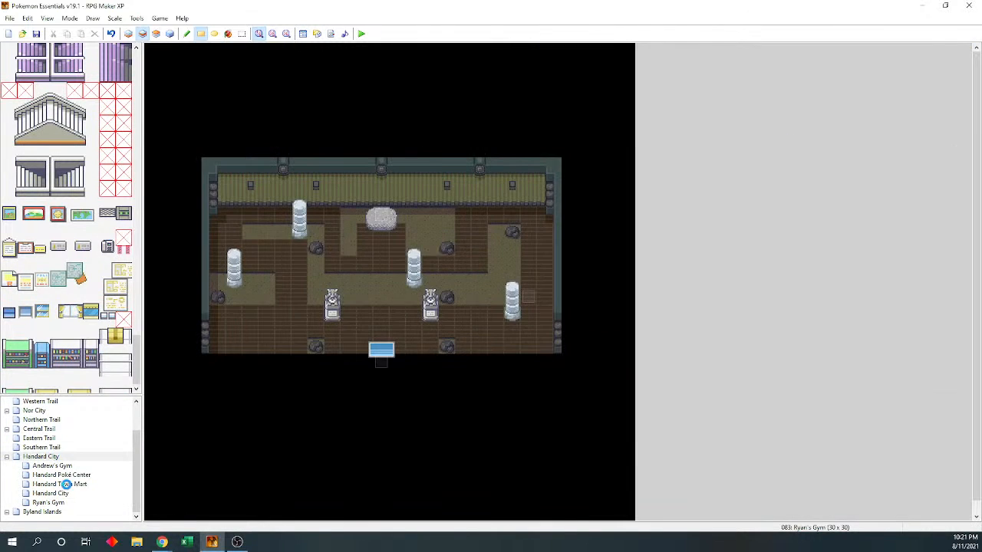
{"action": "mouse_move", "coordinate": [61, 506]}
{"action": "left_mouse_down"}
{"action": "mouse_move", "coordinate": [60, 464]}
{"action": "mouse_move", "coordinate": [68, 495]}
{"action": "left_mouse_up"}
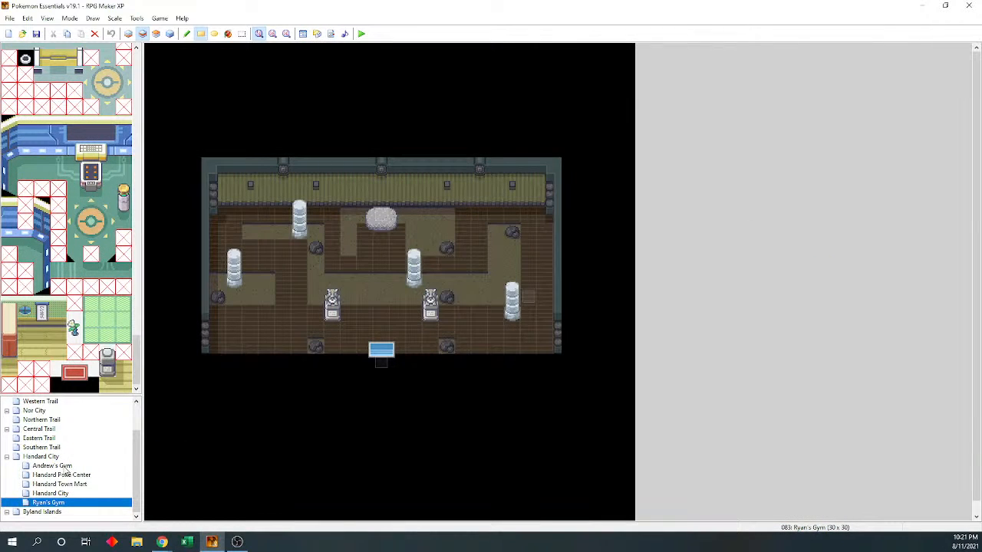
{"action": "left_click", "coordinate": [66, 494]}
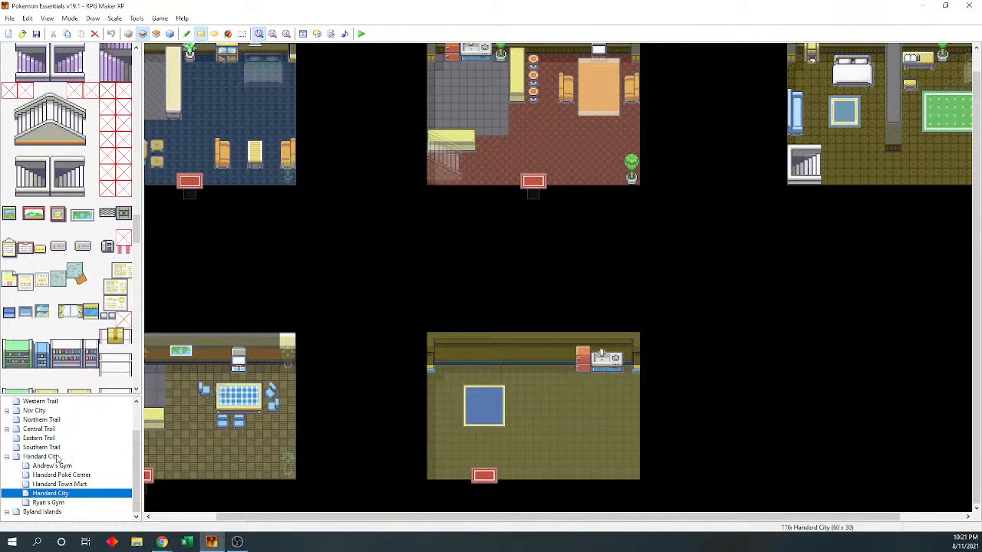
Check the house exteriors on the outdoor Handard City map and return to the interiors submap
{"action": "left_click", "coordinate": [55, 458]}
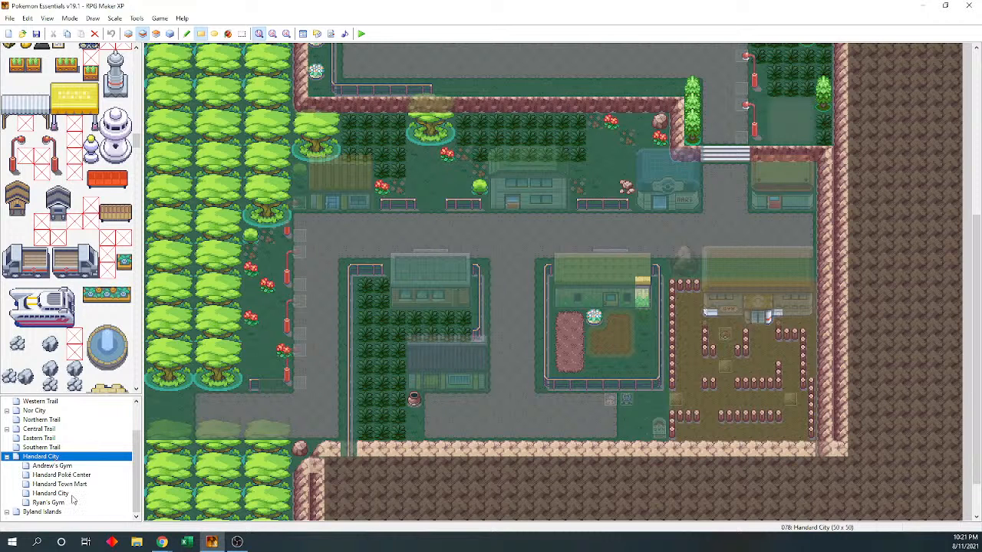
{"action": "left_click", "coordinate": [66, 494]}
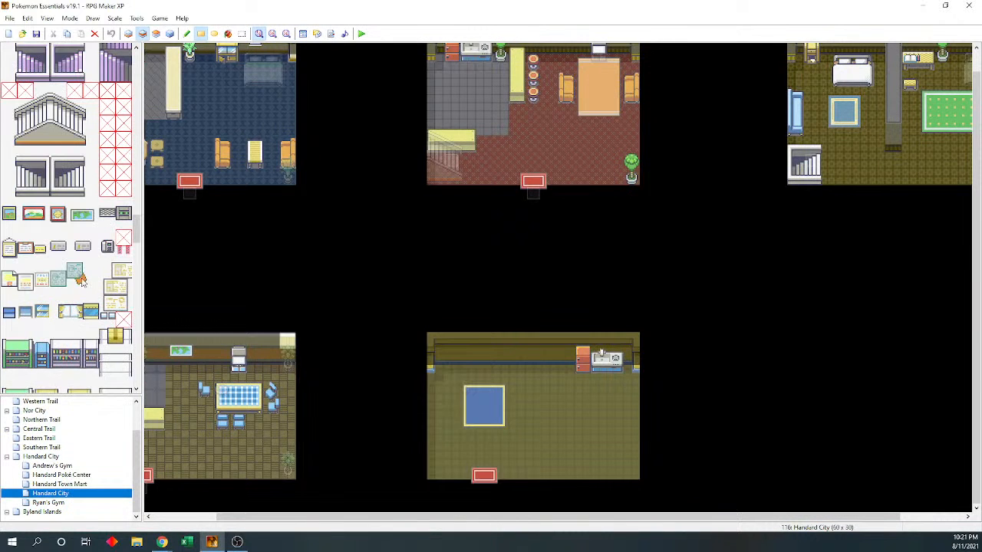
Place two small blue windows on the golden house's back wall on layer 2, above the rug's outer columns with a one-tile gap
{"action": "scroll", "coordinate": [66, 273], "scroll_direction": "down", "scroll_amount": 5}
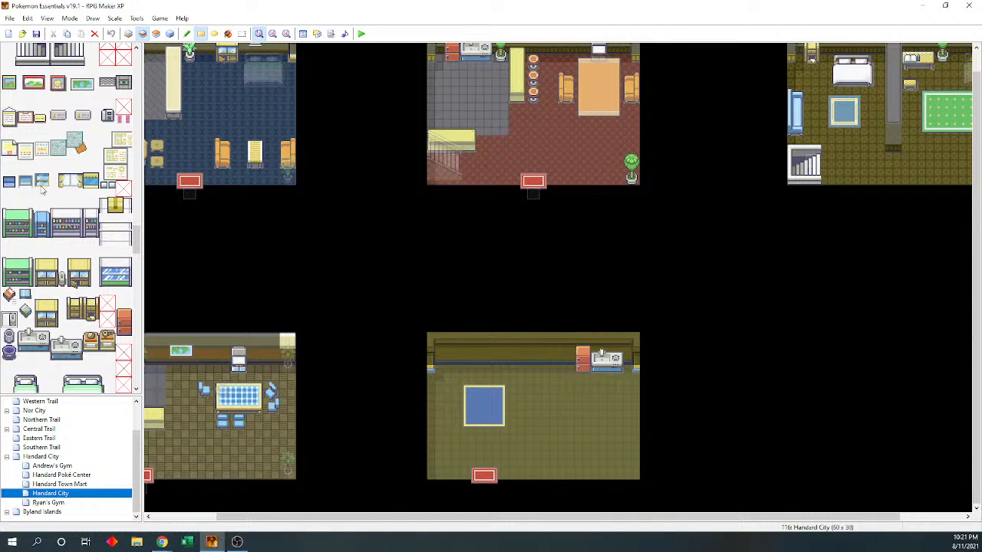
{"action": "left_click", "coordinate": [9, 182]}
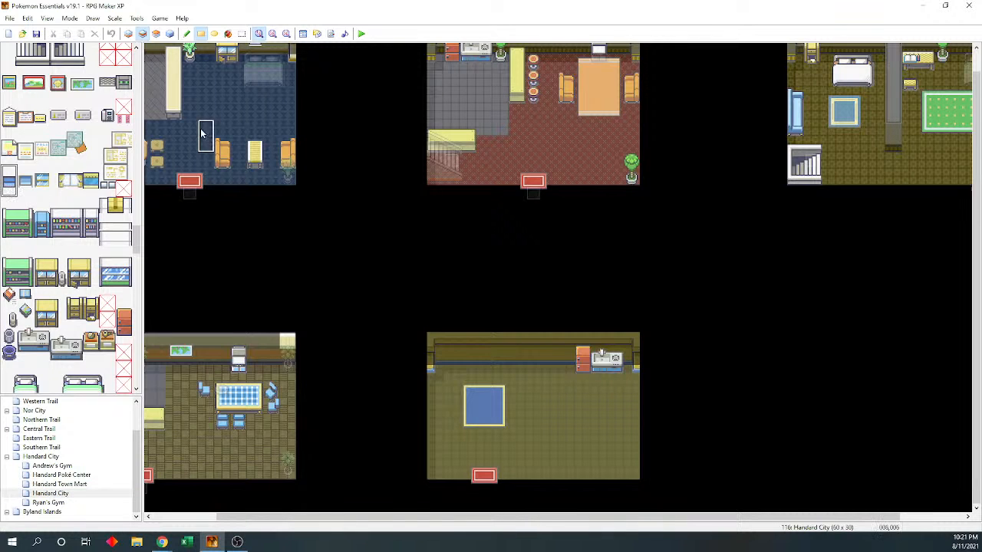
{"action": "left_click", "coordinate": [451, 344]}
{"action": "left_click", "coordinate": [490, 343]}
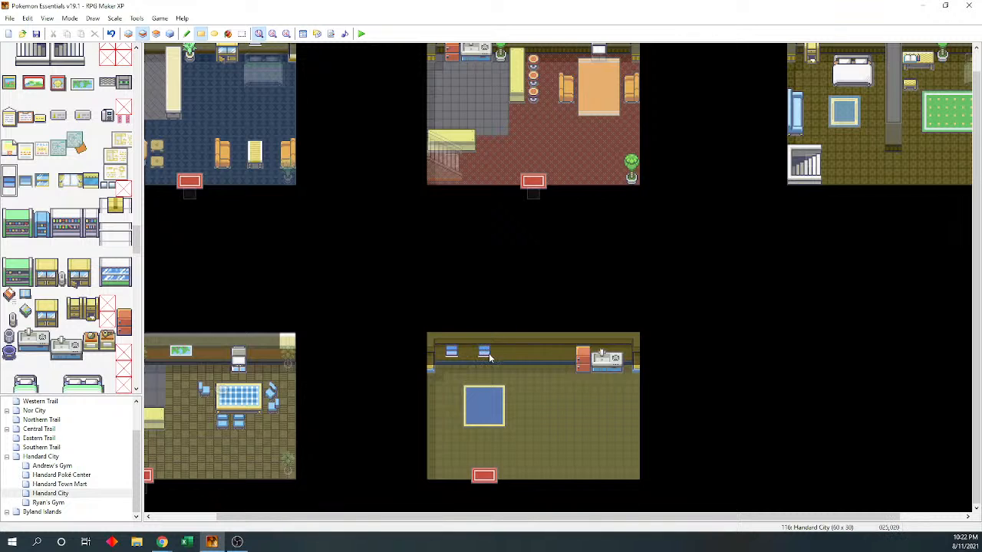
{"action": "key", "text": "ctrl+z"}
{"action": "key", "text": "ctrl+z"}
{"action": "left_click", "coordinate": [466, 349]}
{"action": "left_click", "coordinate": [500, 354]}
Place a three-tile-tall vertical blue sofa against the left wall beside the rug on layer 2
{"action": "scroll", "coordinate": [89, 317], "scroll_direction": "down", "scroll_amount": 5}
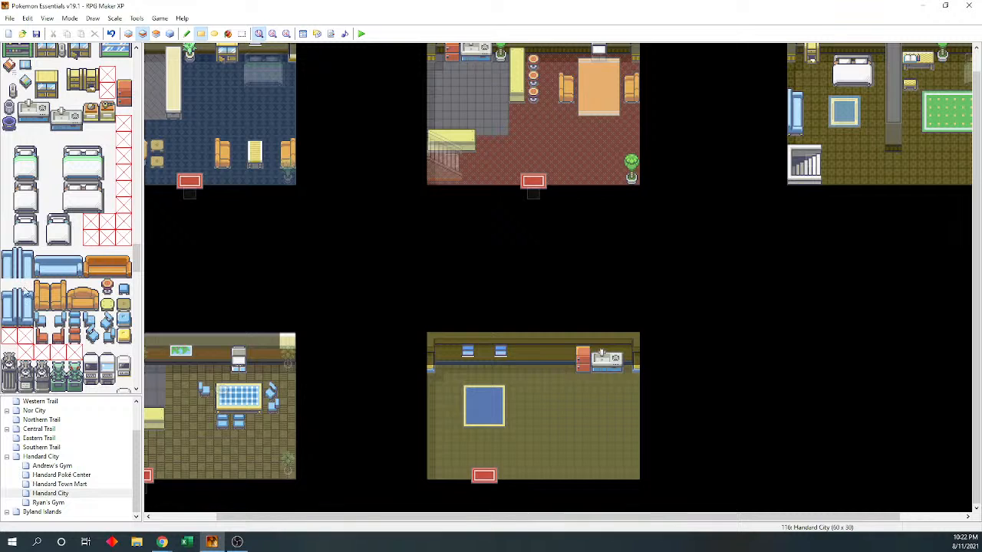
{"action": "left_click", "coordinate": [25, 310]}
{"action": "left_click", "coordinate": [435, 400]}
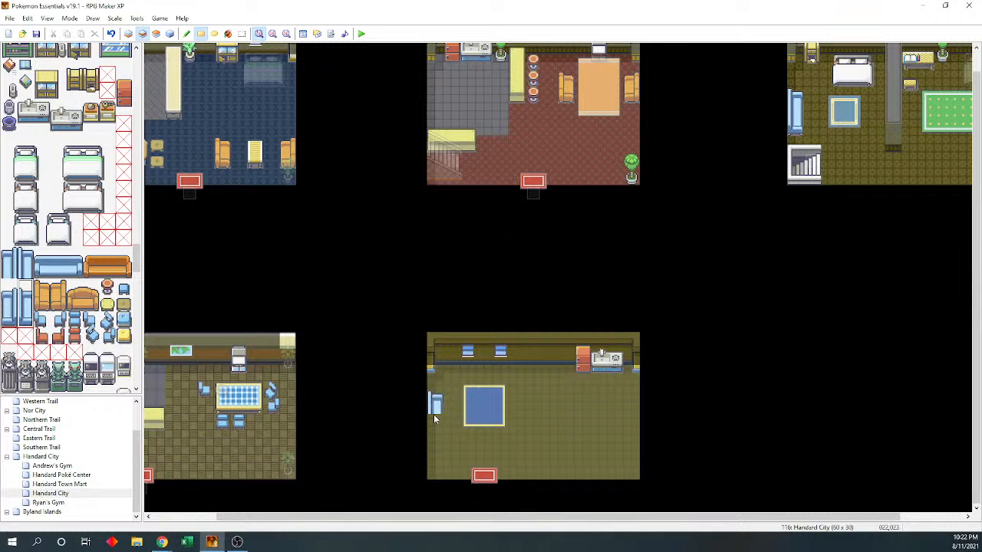
{"action": "left_click", "coordinate": [27, 264]}
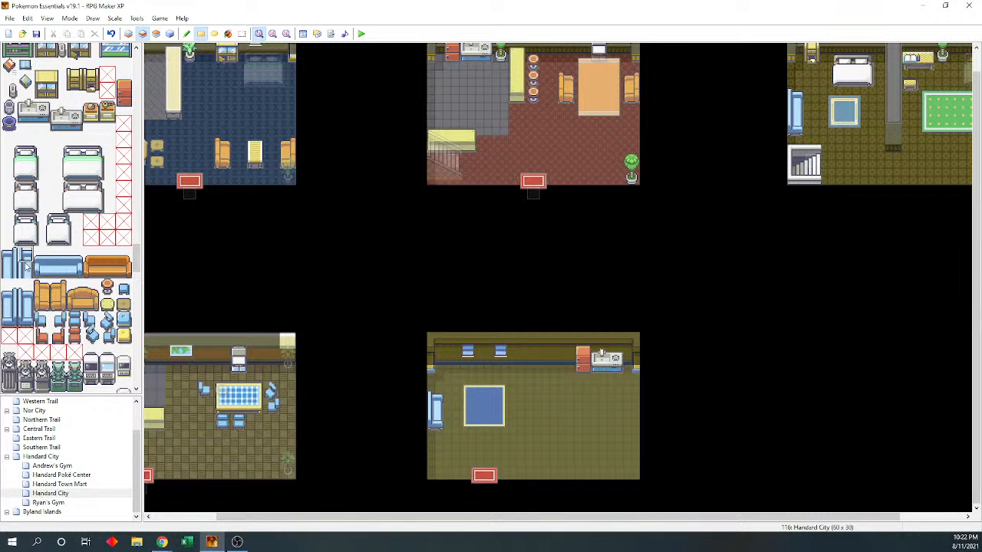
{"action": "key", "text": "F7"}
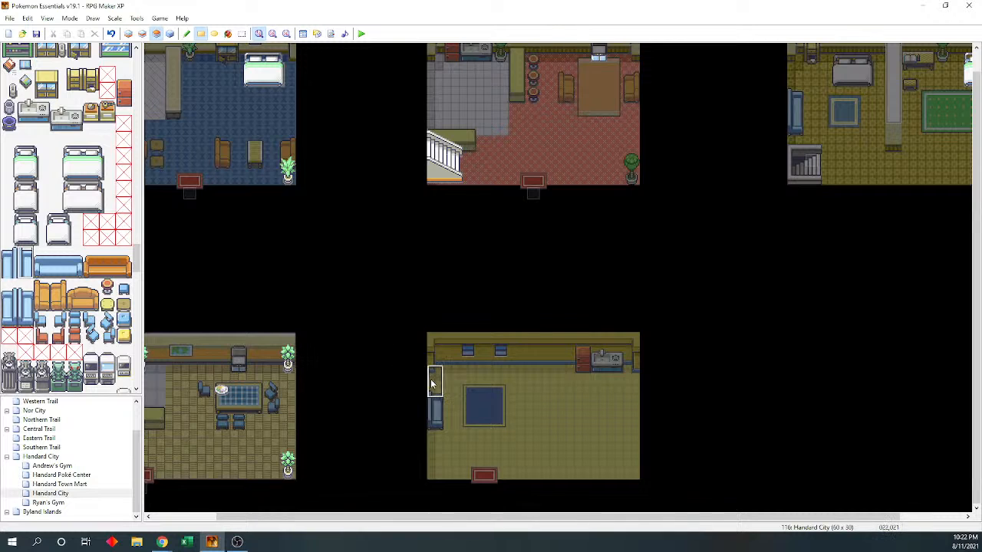
{"action": "left_click", "coordinate": [142, 34]}
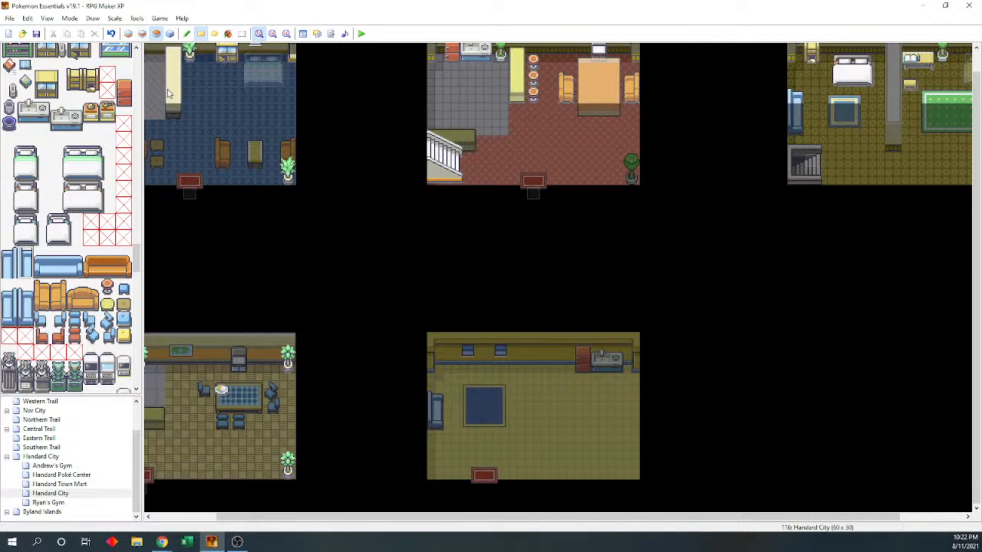
{"action": "left_click", "coordinate": [434, 395]}
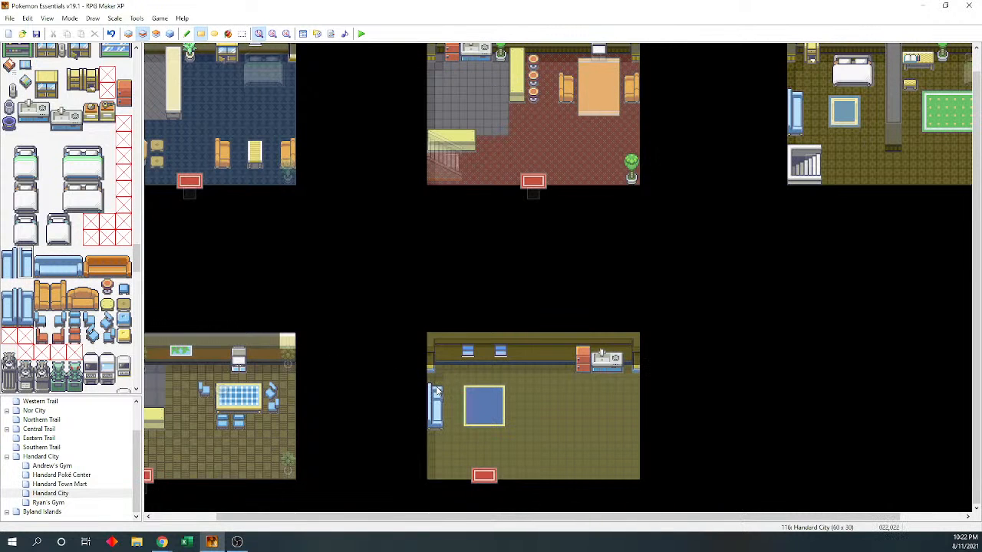
Place a matching vertical blue sofa on layer 2, one tile to the right of the rug and facing it
{"action": "left_click", "coordinate": [9, 311]}
{"action": "left_click", "coordinate": [531, 409]}
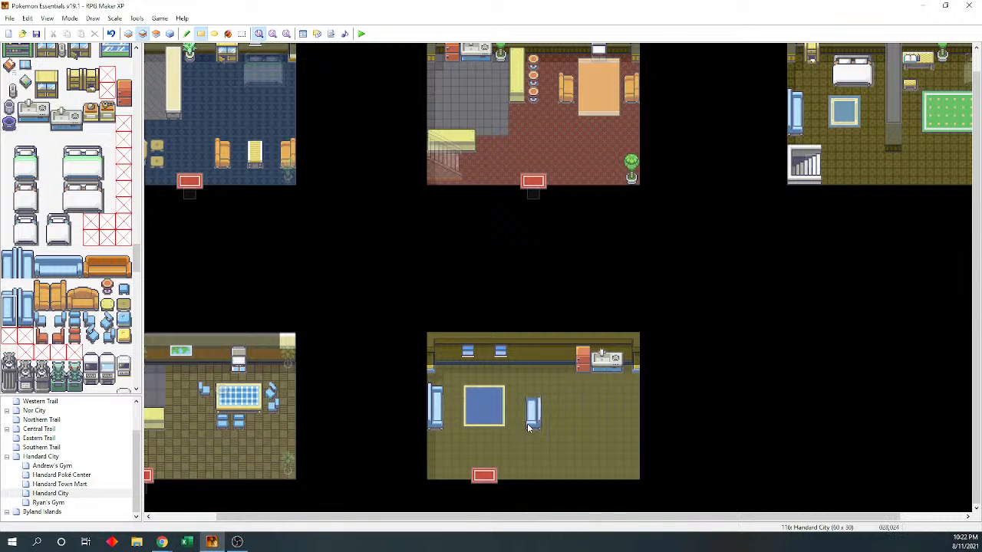
{"action": "left_click", "coordinate": [9, 262]}
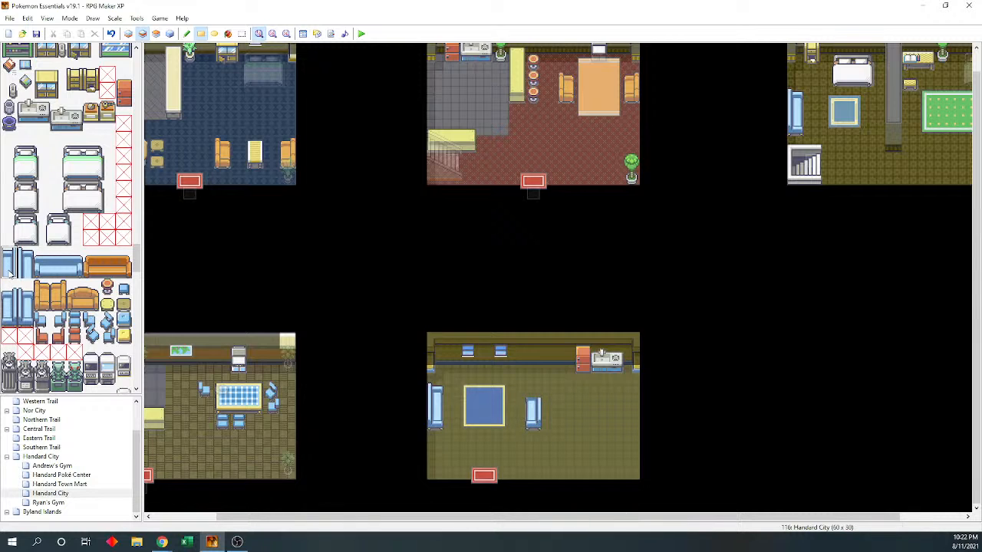
{"action": "left_click", "coordinate": [532, 406]}
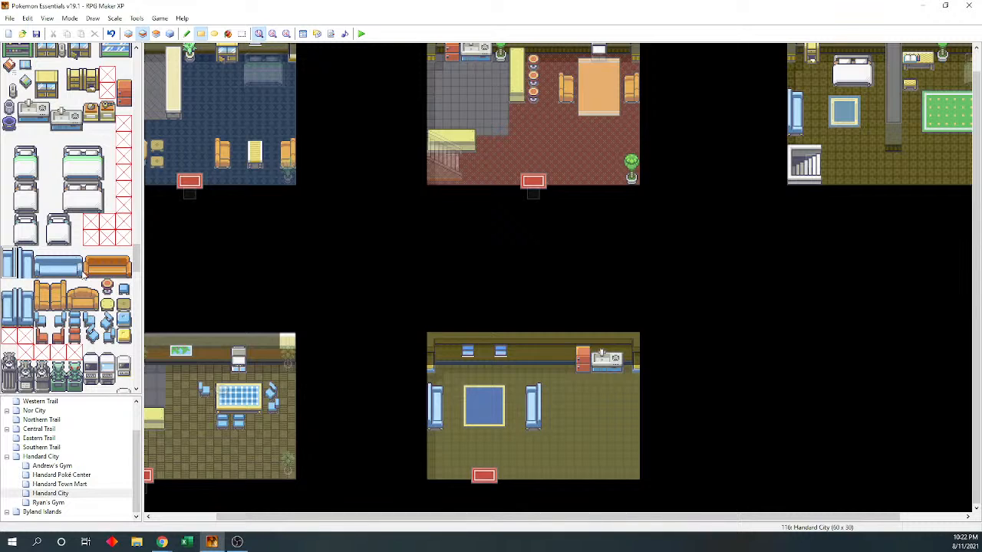
Place a three-tile-wide blue sofa directly above the rug on layer 2, with its top edge on layer 3 against the back wall
{"action": "left_click", "coordinate": [461, 372]}
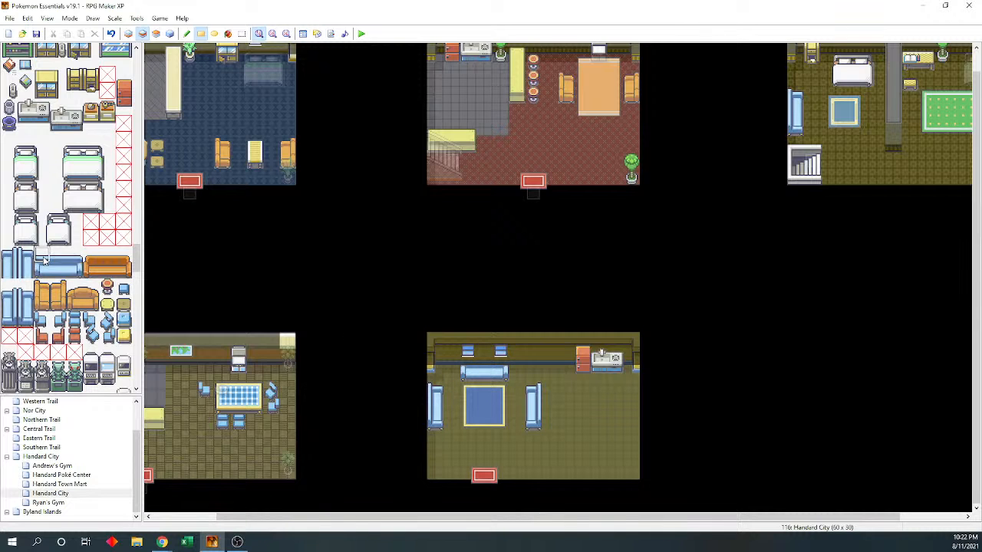
{"action": "left_click_drag", "start_coordinate": [44, 261], "coordinate": [80, 258]}
{"action": "left_click", "coordinate": [156, 34]}
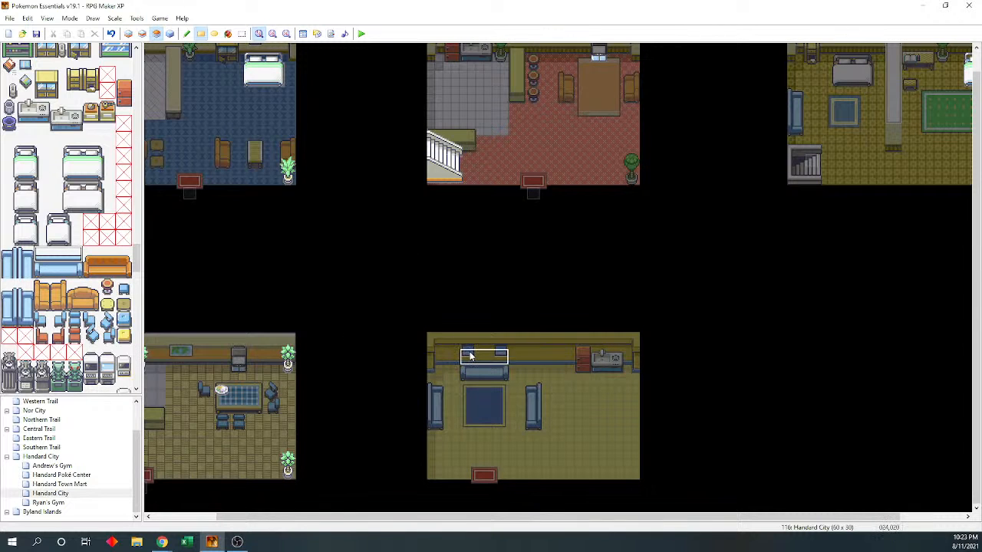
{"action": "left_click", "coordinate": [170, 34]}
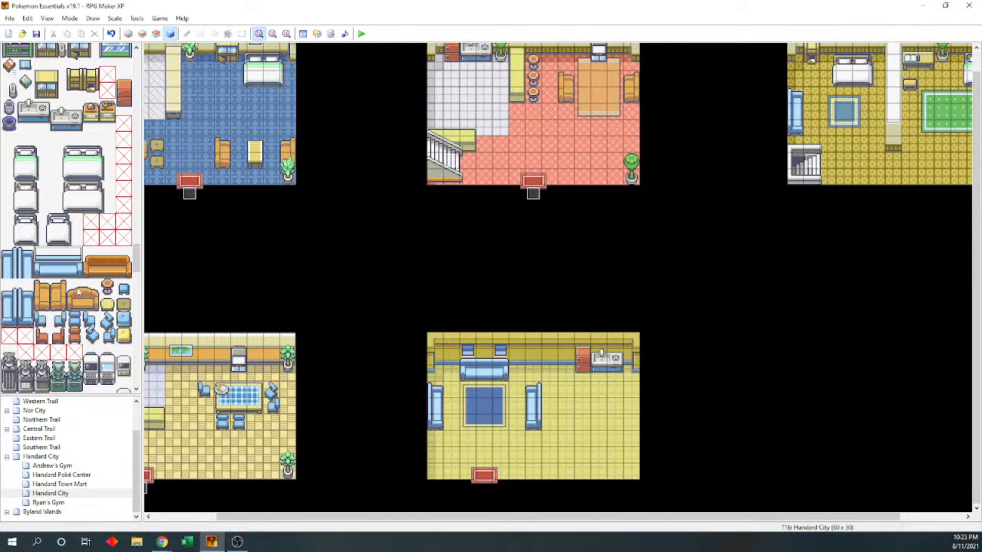
Place a leafy potted plant on each side of the back-wall sofa on layer 2, leaving the windows between them
{"action": "scroll", "coordinate": [109, 275], "scroll_direction": "down", "scroll_amount": 5}
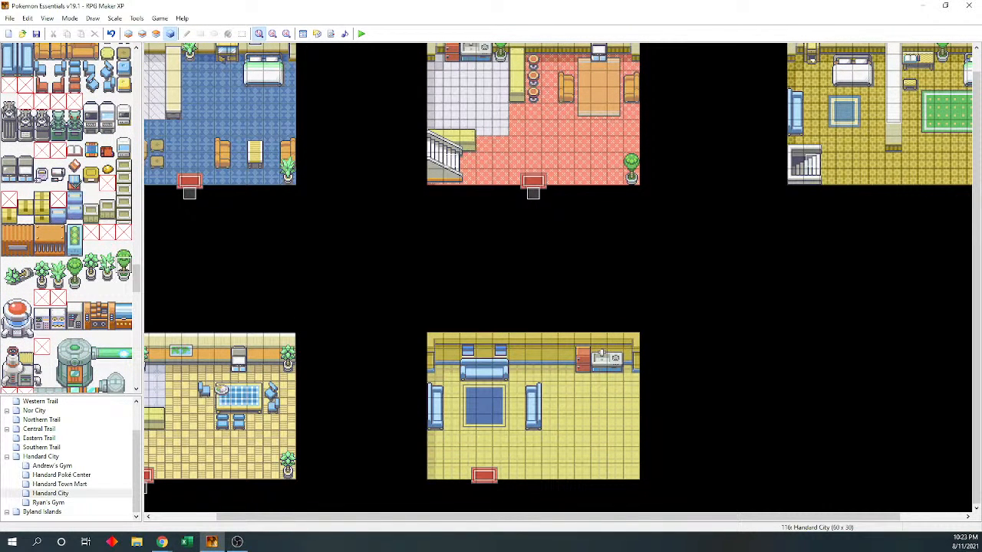
{"action": "left_click", "coordinate": [90, 273]}
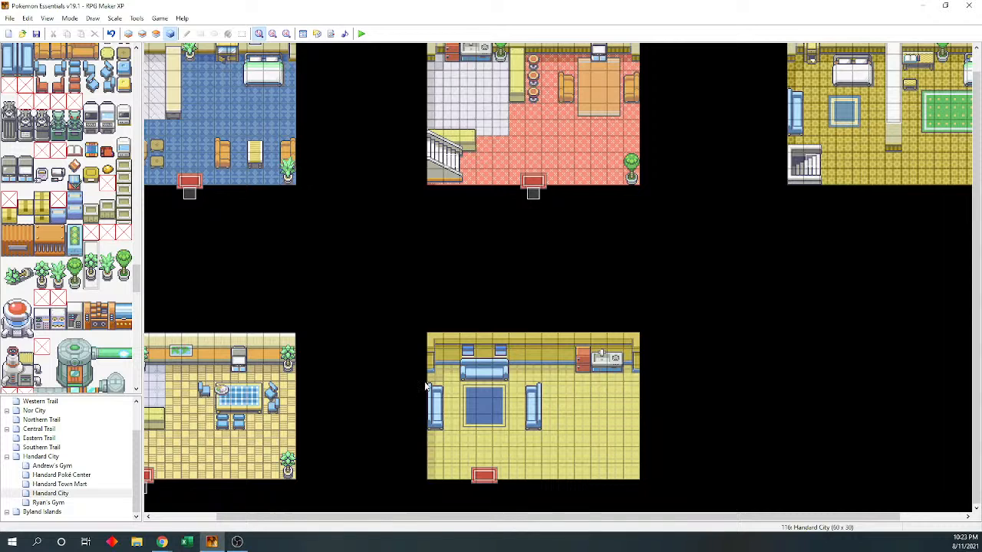
{"action": "key", "text": "F6"}
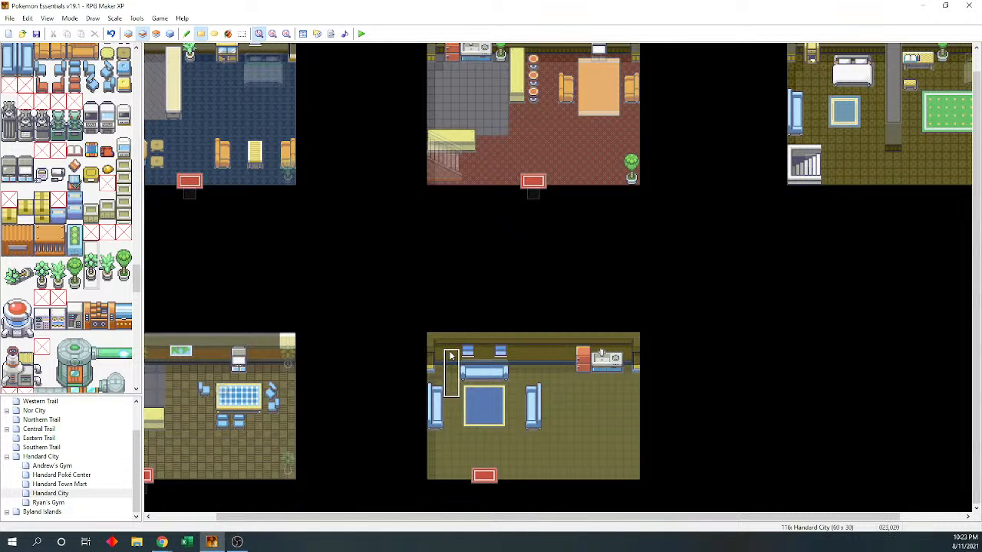
{"action": "left_click", "coordinate": [451, 351]}
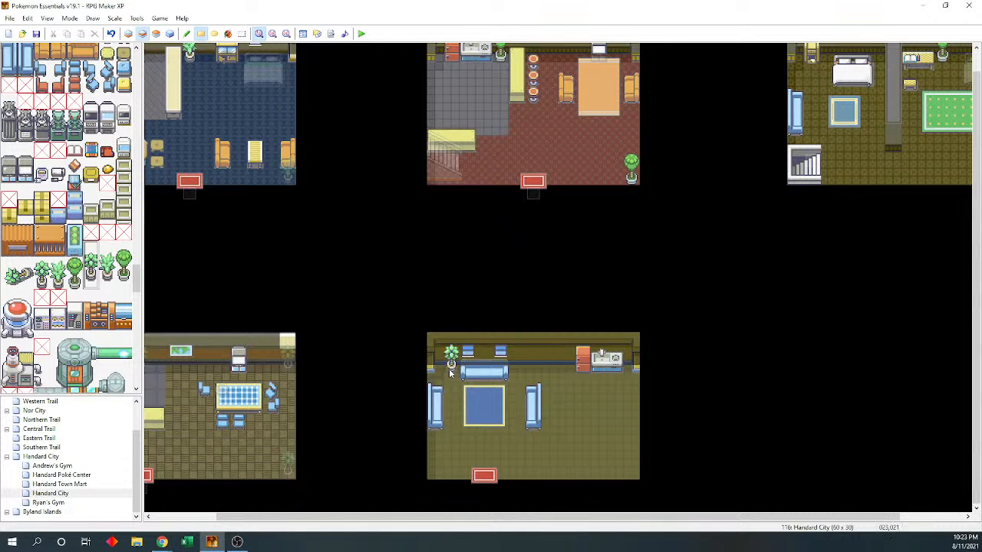
{"action": "left_click", "coordinate": [520, 352]}
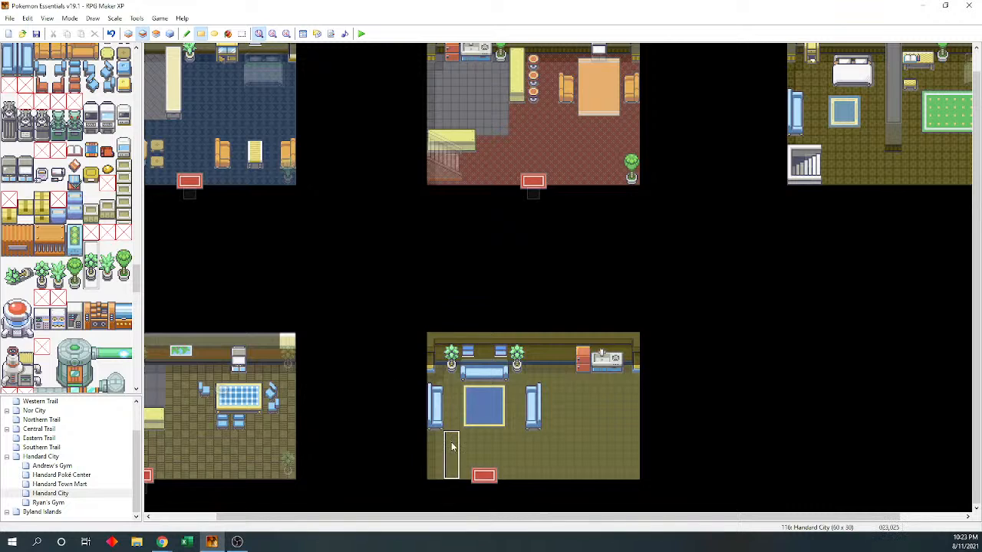
Place a potted plant with a darker base in each of the room's two front corners
{"action": "left_click_drag", "start_coordinate": [42, 265], "coordinate": [41, 282]}
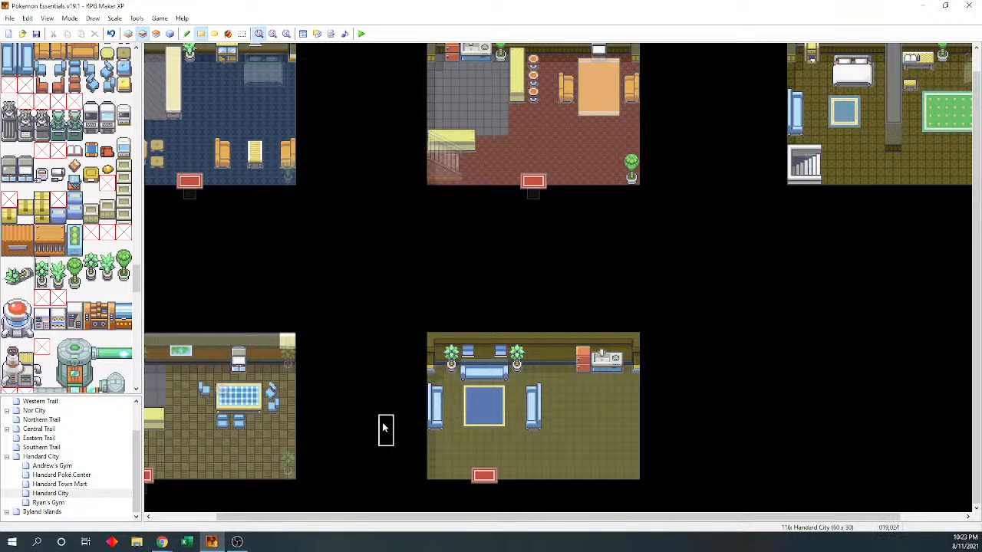
{"action": "left_click", "coordinate": [431, 460]}
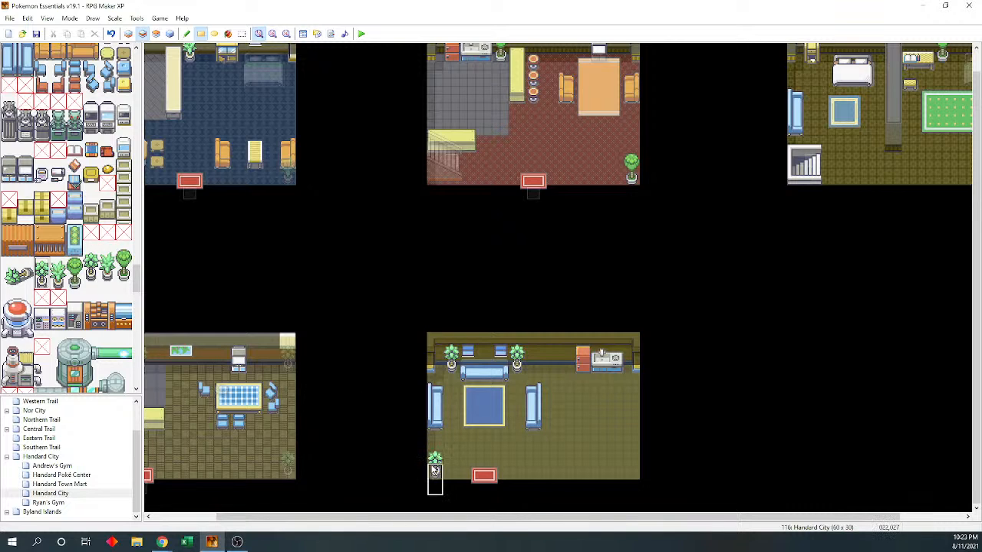
{"action": "left_click", "coordinate": [626, 461]}
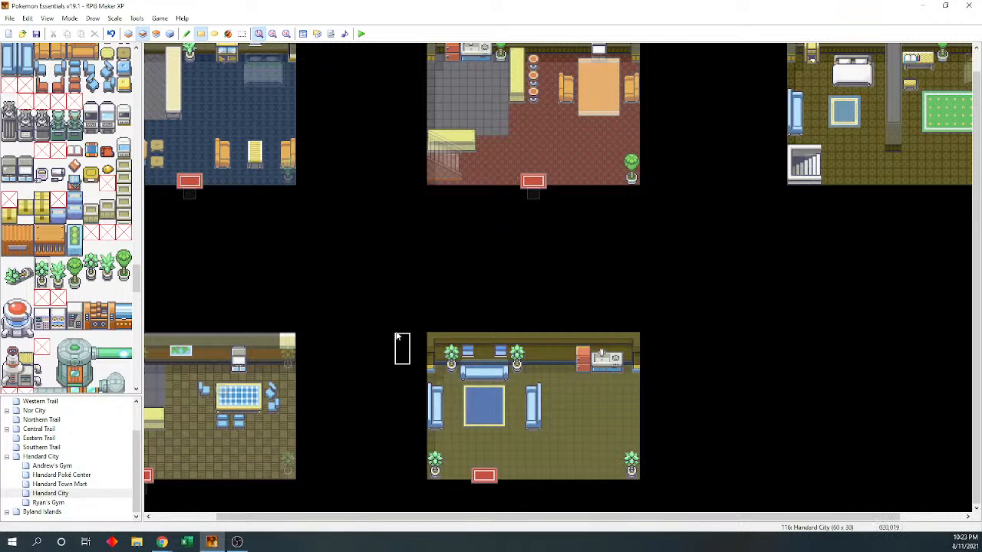
Build a four-tile-long yellow partition wall right of the right-hand sofa on layer 1, and add its top cap over the back wall on layer 2
{"action": "left_click", "coordinate": [169, 34]}
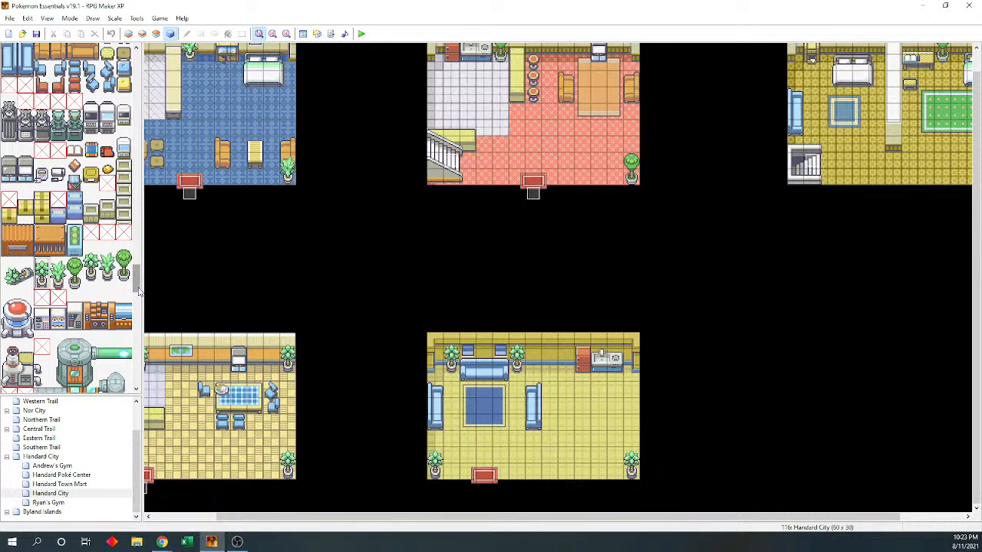
{"action": "left_click_drag", "start_coordinate": [139, 290], "coordinate": [141, 326]}
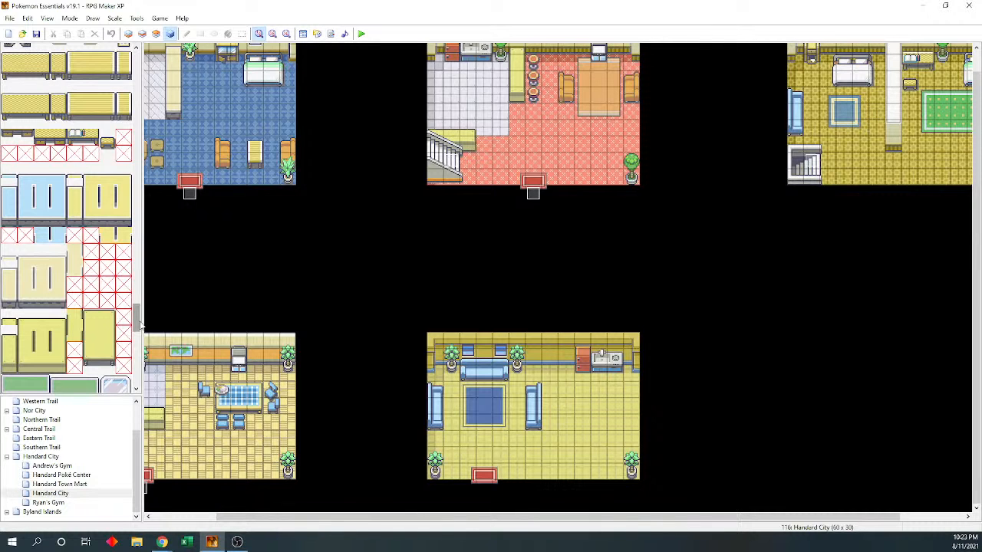
{"action": "left_click", "coordinate": [128, 34]}
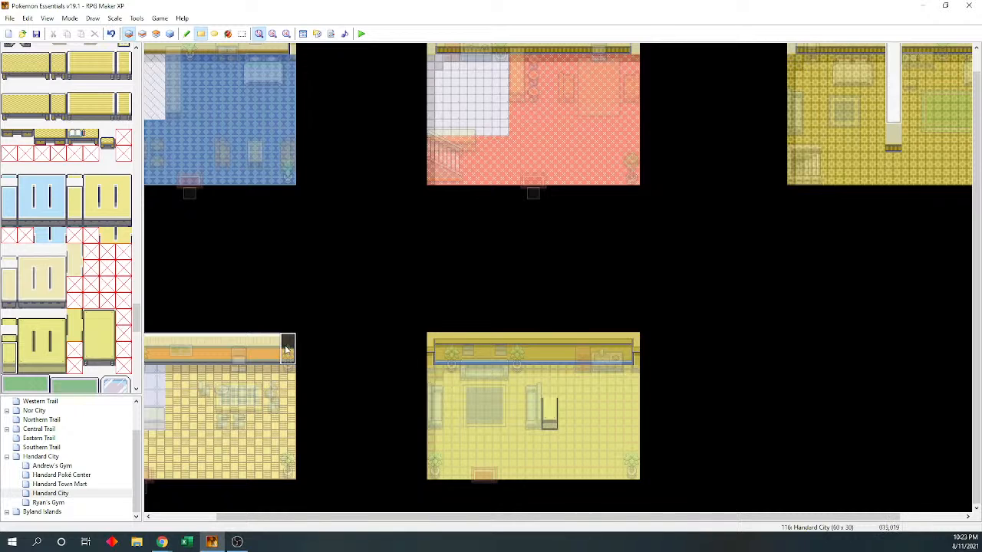
{"action": "left_click", "coordinate": [8, 349]}
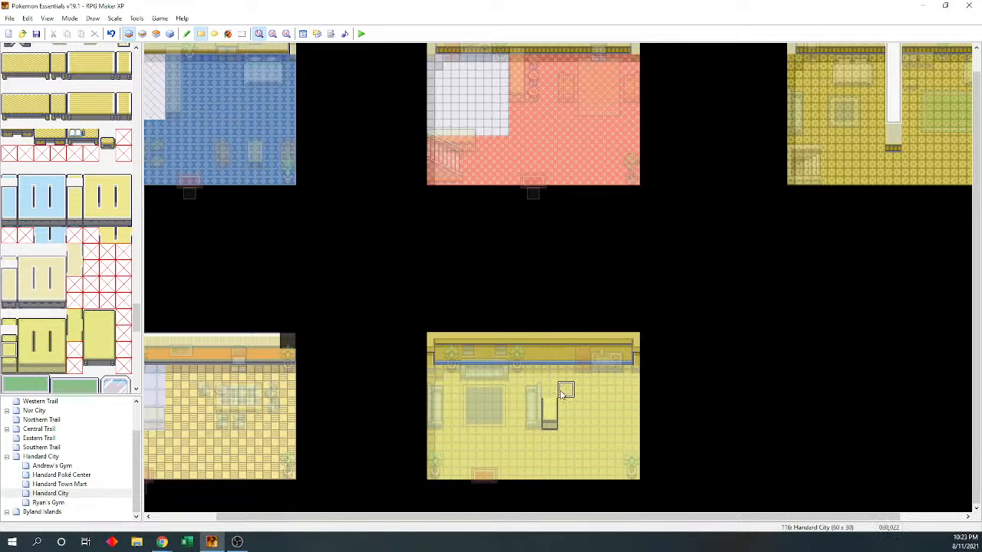
{"action": "left_click_drag", "start_coordinate": [549, 396], "coordinate": [550, 370]}
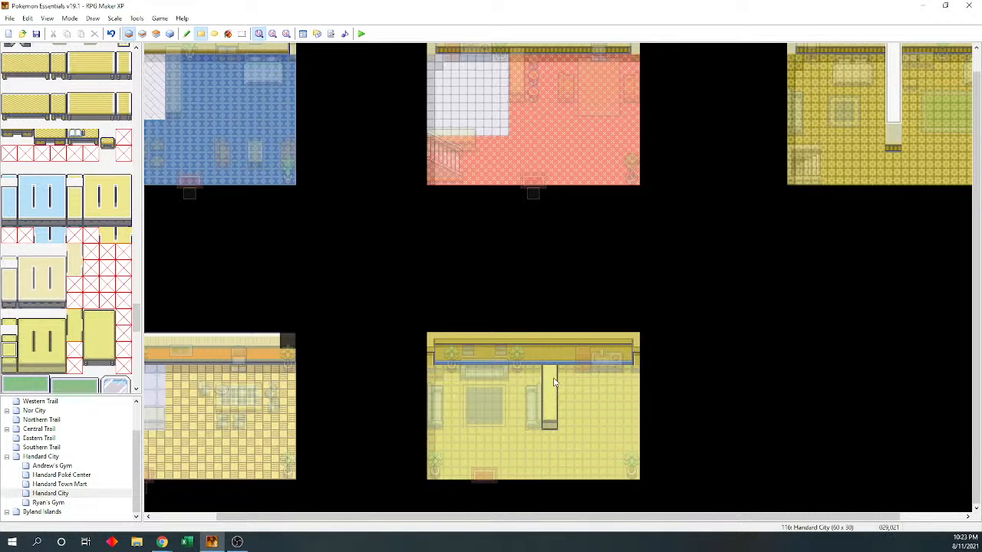
{"action": "left_click", "coordinate": [8, 332]}
{"action": "left_click", "coordinate": [143, 34]}
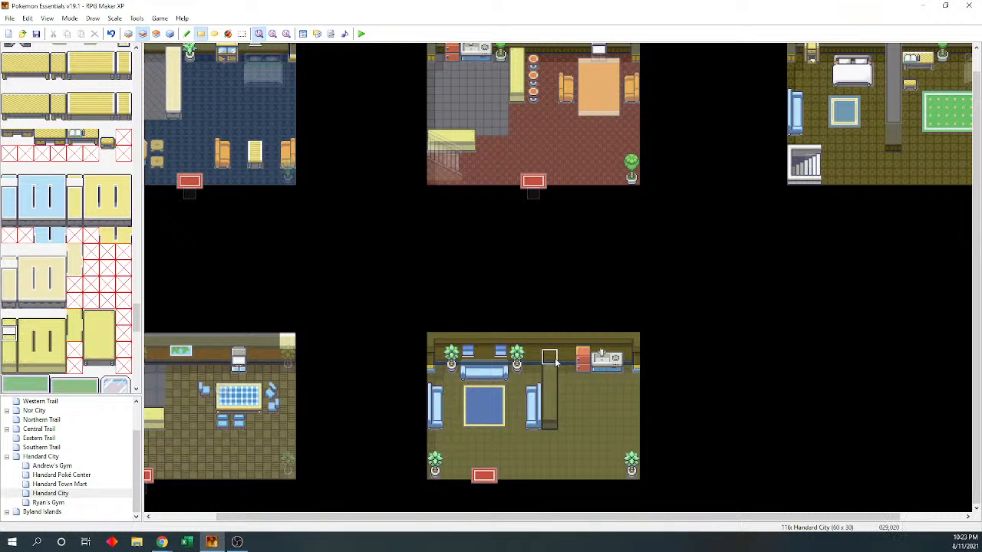
{"action": "key", "text": "F8"}
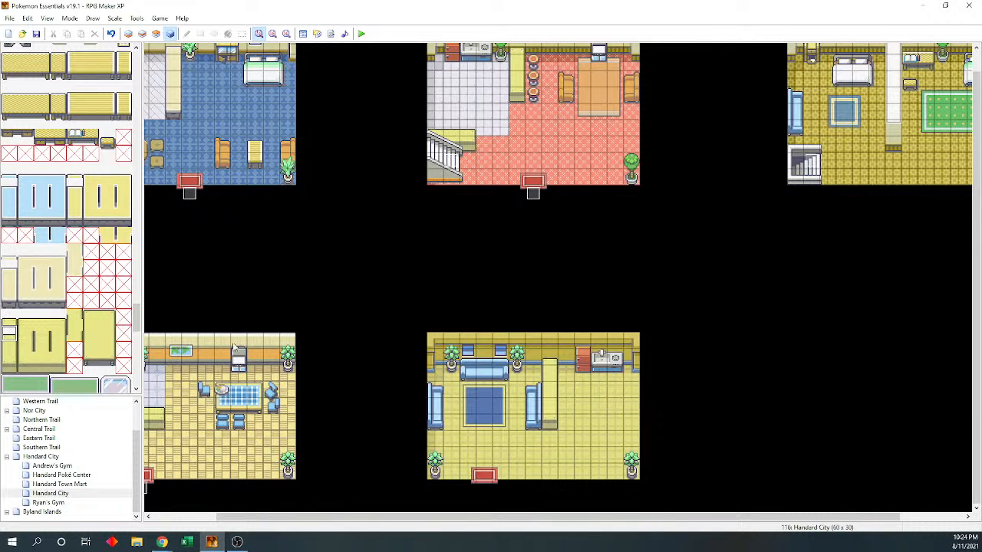
Place the two-by-two glass table on layer 2 in the lower part of the kitchen side, near the right corner plant
{"action": "scroll", "coordinate": [134, 326], "scroll_direction": "down", "scroll_amount": 2}
{"action": "left_click", "coordinate": [115, 337]}
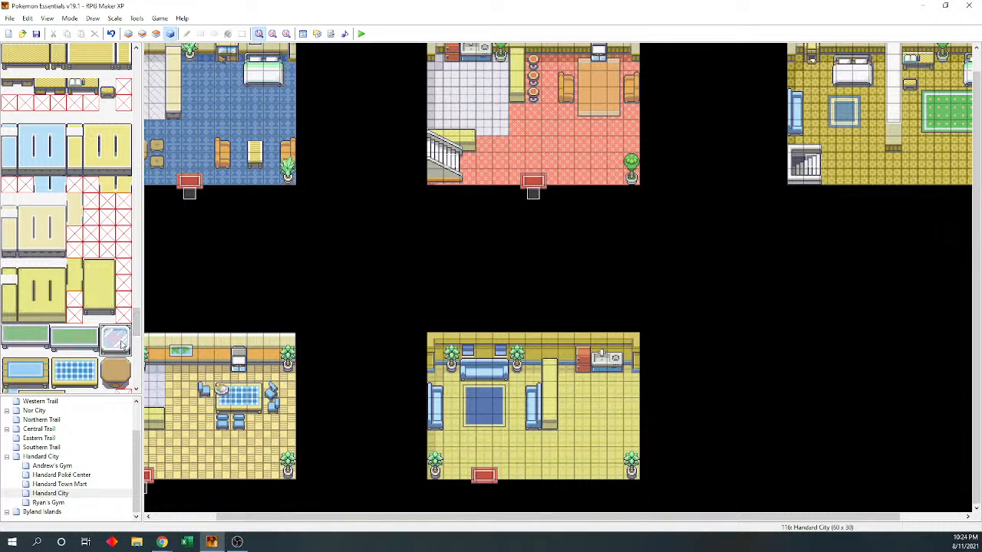
{"action": "left_click", "coordinate": [143, 33]}
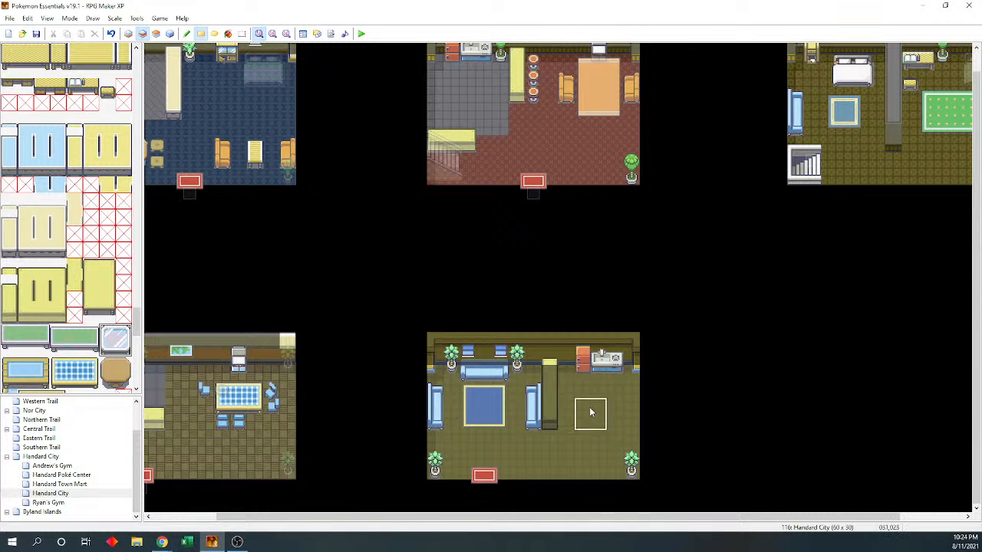
{"action": "left_click", "coordinate": [582, 446]}
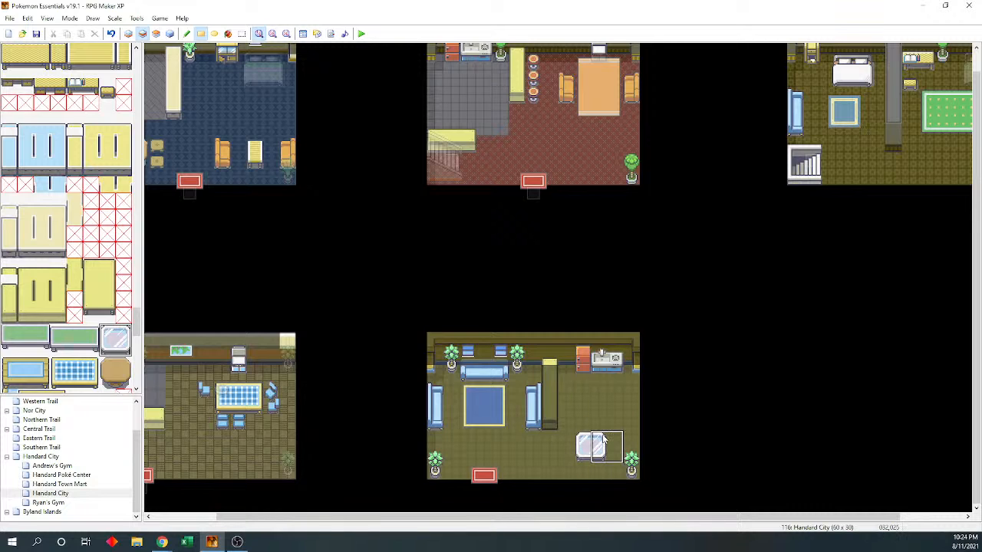
Shift the glass table one tile right on layer 2 and place four yellow stools, two above and two below it
{"action": "key", "text": "ctrl+z"}
{"action": "left_click", "coordinate": [606, 440]}
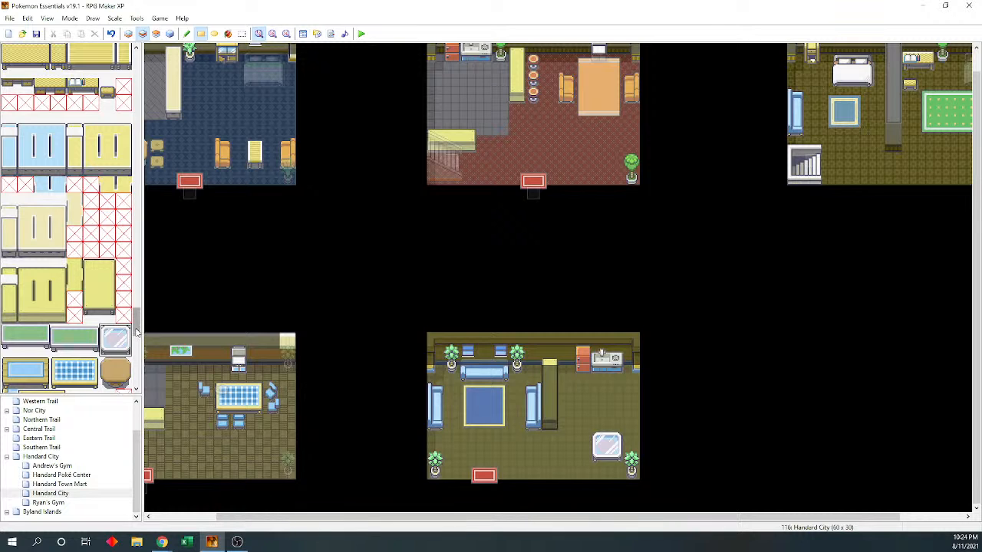
{"action": "scroll", "coordinate": [134, 318], "scroll_direction": "up", "scroll_amount": 3}
{"action": "left_click_drag", "start_coordinate": [135, 318], "coordinate": [135, 311]}
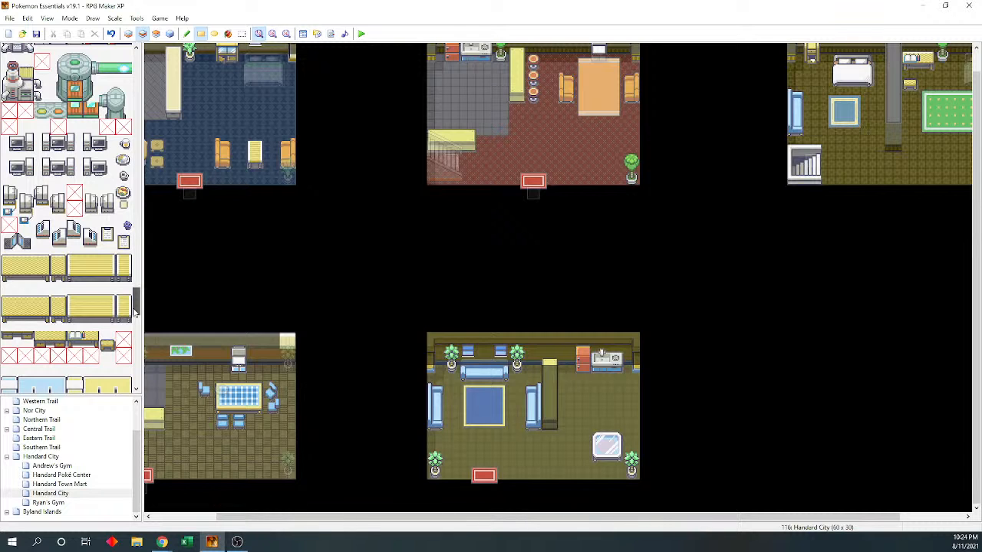
{"action": "scroll", "coordinate": [135, 306], "scroll_direction": "up", "scroll_amount": 5}
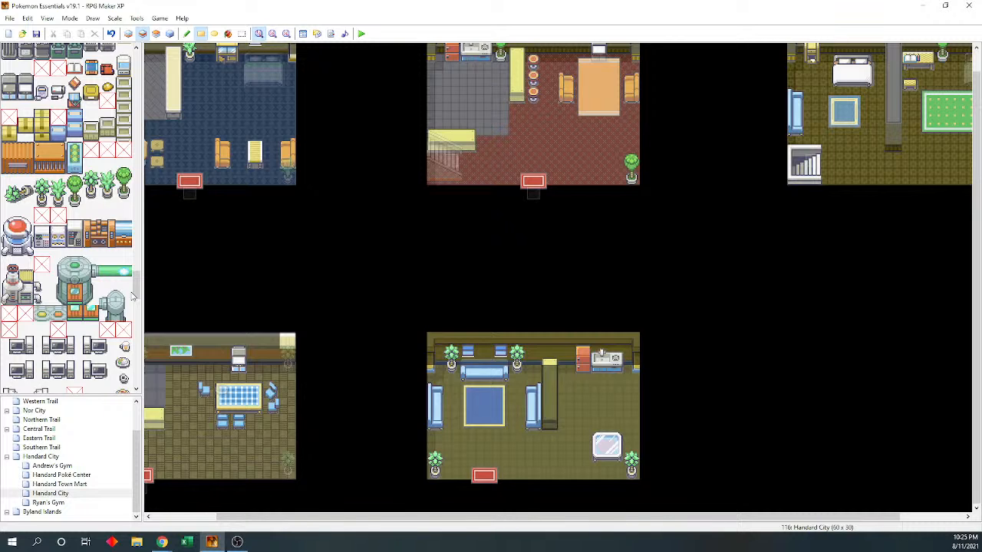
{"action": "left_click_drag", "start_coordinate": [132, 296], "coordinate": [132, 279]}
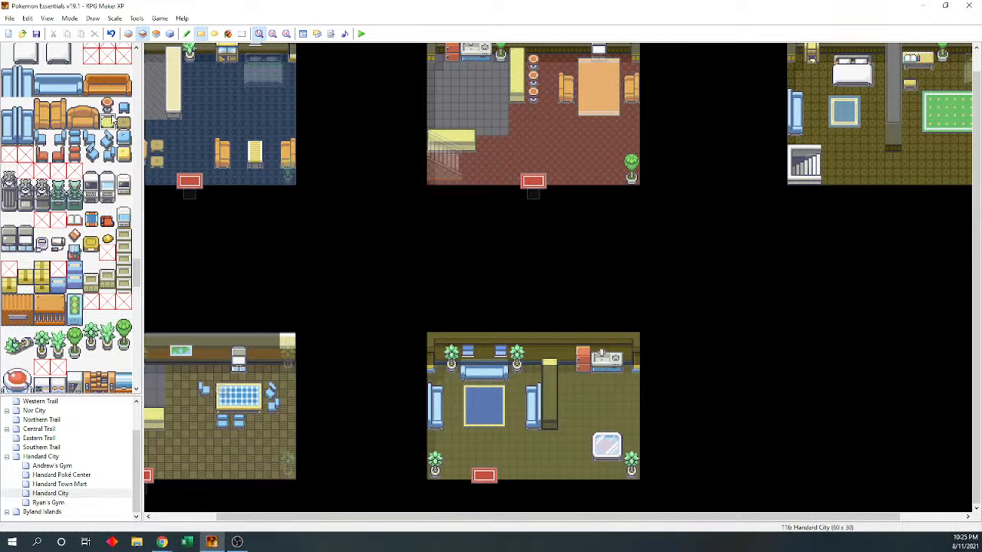
{"action": "left_click", "coordinate": [598, 472]}
{"action": "left_click", "coordinate": [614, 472]}
{"action": "left_click", "coordinate": [598, 423]}
{"action": "left_click", "coordinate": [614, 423]}
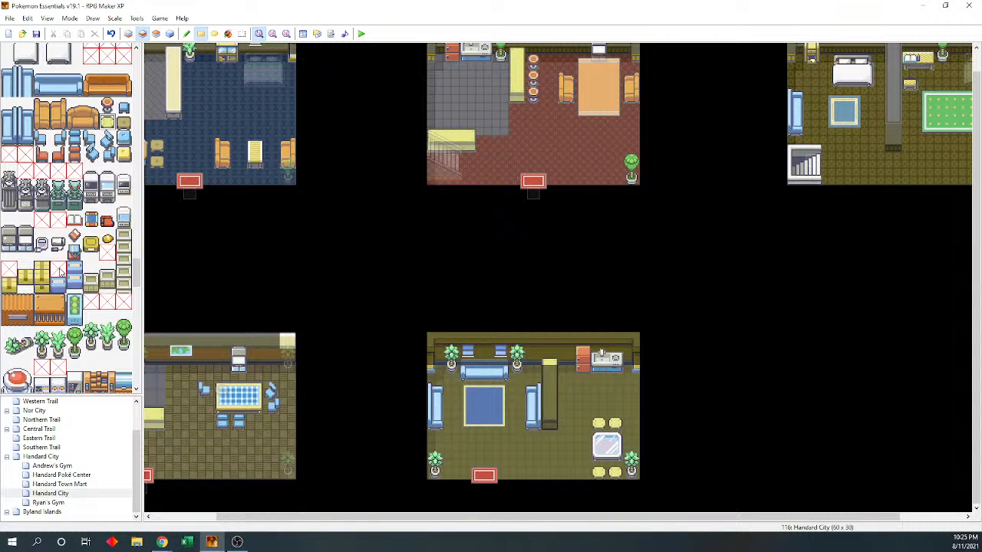
Place a grey trash bin on layer 2 between the partition wall and the red cabinet, and save the project
{"action": "scroll", "coordinate": [94, 182], "scroll_direction": "down", "scroll_amount": 5}
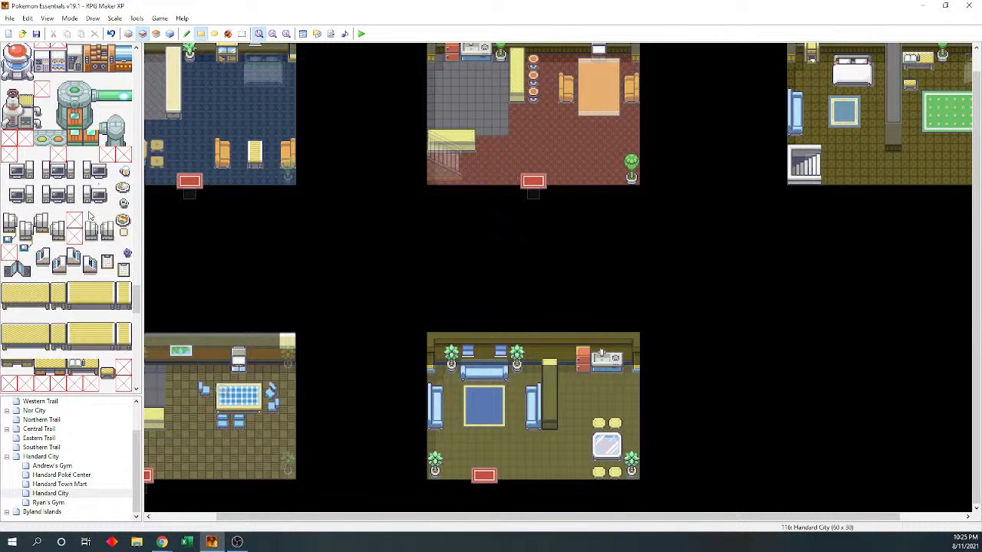
{"action": "scroll", "coordinate": [91, 217], "scroll_direction": "down", "scroll_amount": 4}
{"action": "scroll", "coordinate": [90, 217], "scroll_direction": "up", "scroll_amount": 7}
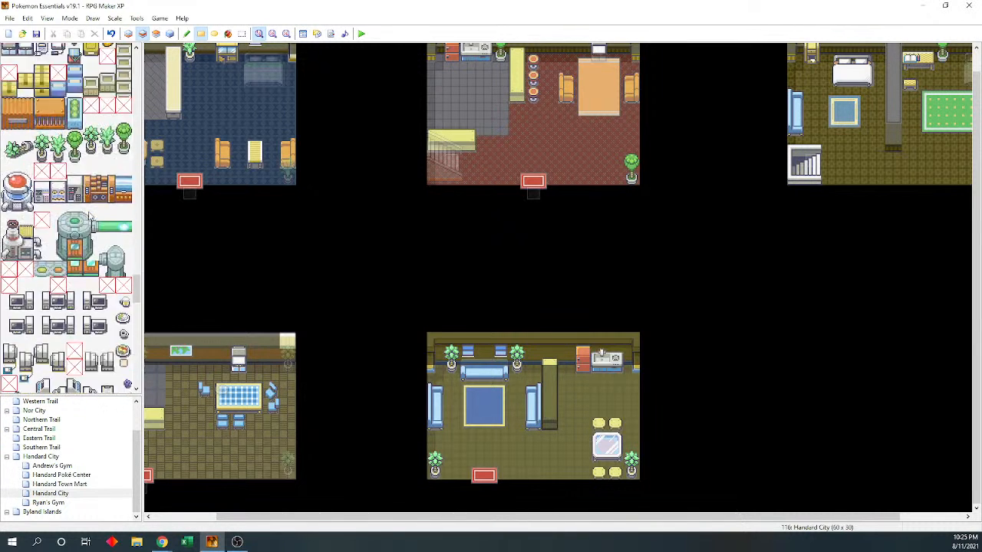
{"action": "scroll", "coordinate": [91, 217], "scroll_direction": "up", "scroll_amount": 5}
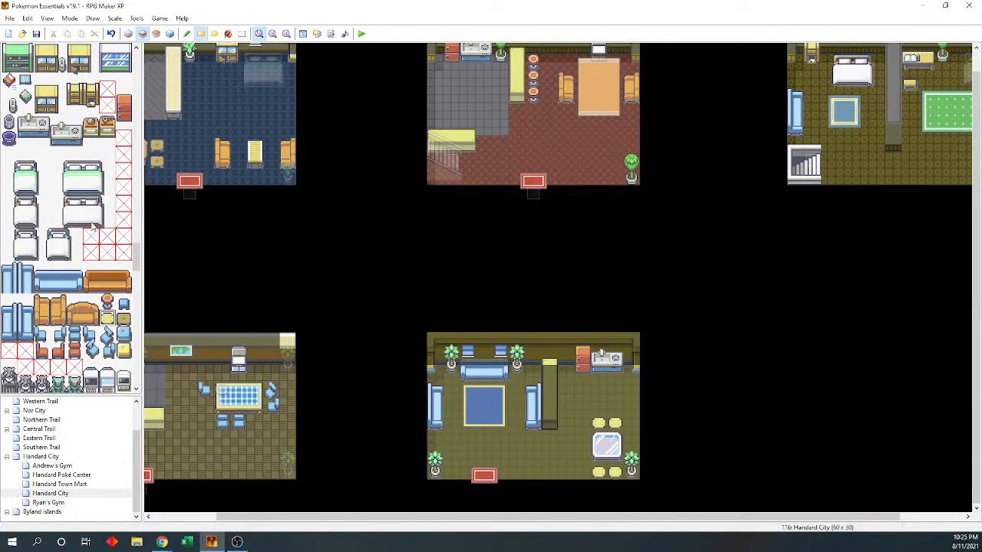
{"action": "scroll", "coordinate": [92, 227], "scroll_direction": "up", "scroll_amount": 2}
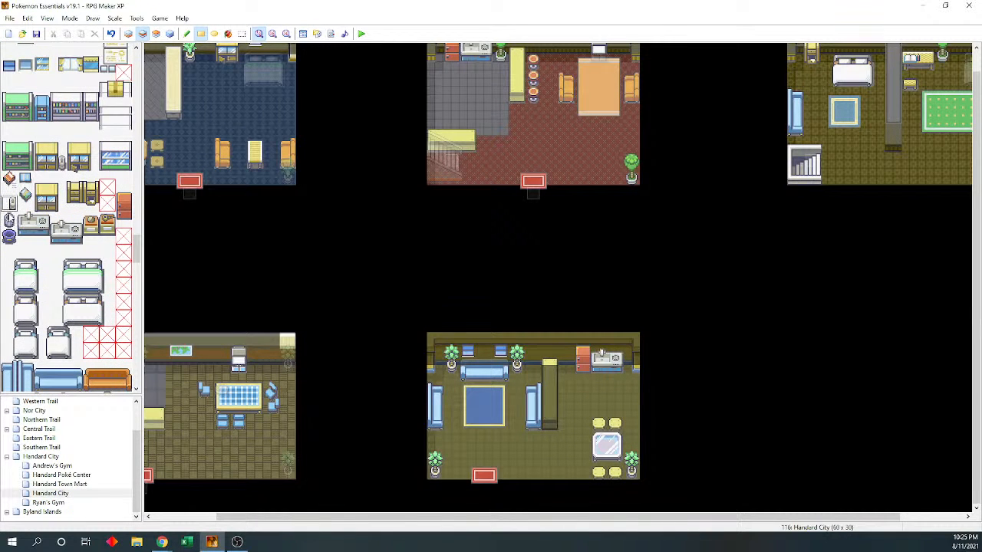
{"action": "left_click", "coordinate": [9, 221]}
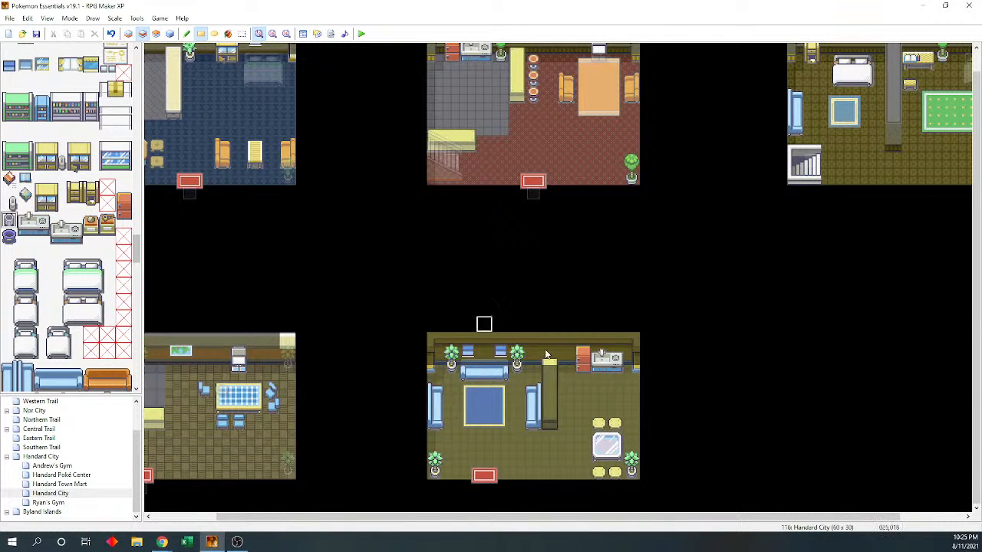
{"action": "left_click", "coordinate": [170, 34]}
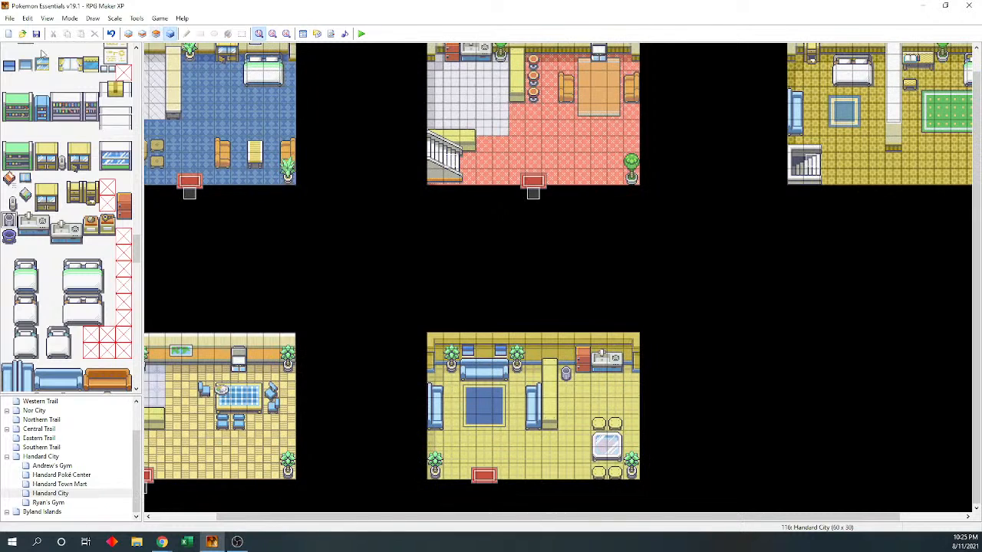
{"action": "left_click", "coordinate": [36, 34]}
Fill a 13-by-7-tile brown plank floor on layer 1 right of the golden-walled house, aligned with the two-bed room above
{"action": "left_click_drag", "start_coordinate": [409, 518], "coordinate": [475, 517]}
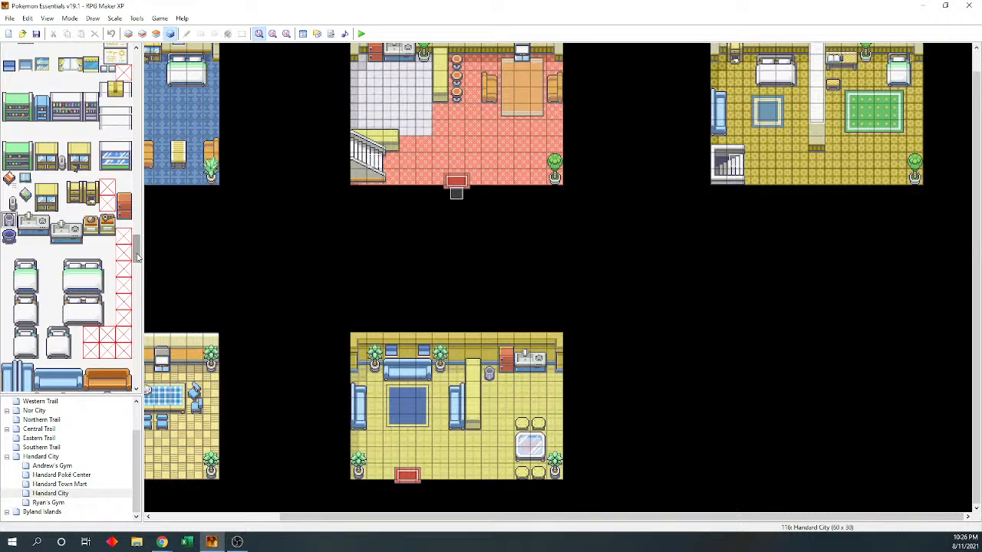
{"action": "left_click_drag", "start_coordinate": [138, 257], "coordinate": [135, 170]}
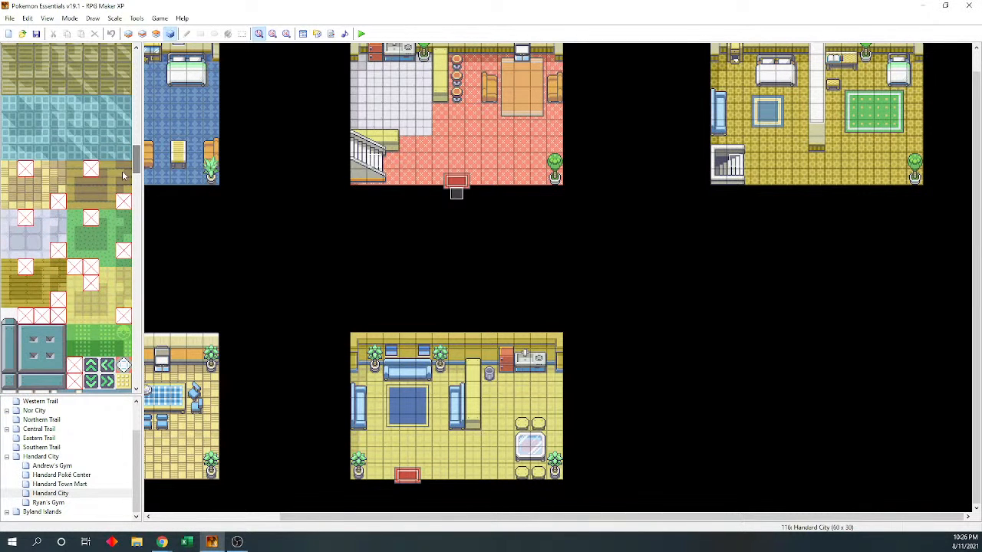
{"action": "left_click", "coordinate": [9, 266]}
{"action": "left_click", "coordinate": [128, 33]}
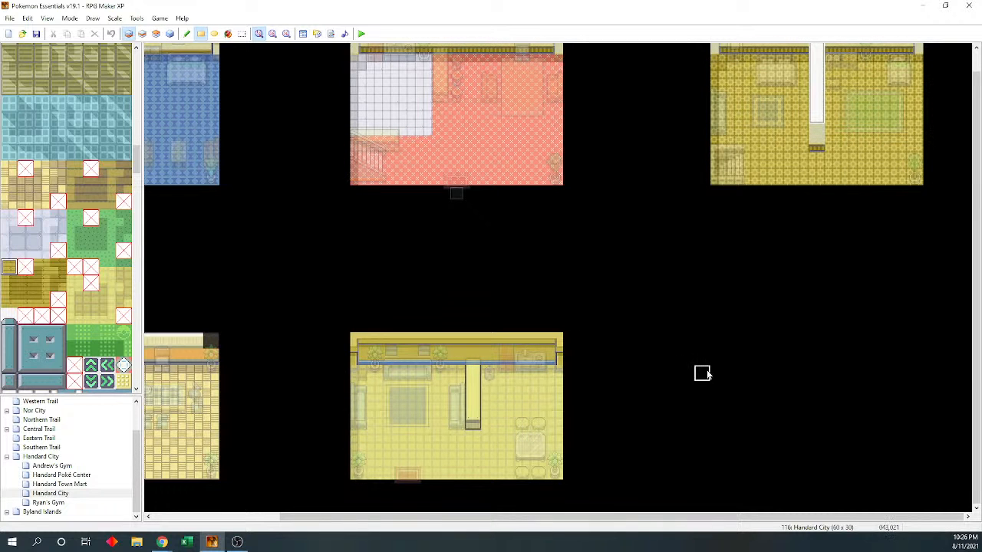
{"action": "mouse_move", "coordinate": [718, 374]}
{"action": "left_mouse_down"}
{"action": "mouse_move", "coordinate": [718, 198]}
{"action": "mouse_move", "coordinate": [719, 350]}
{"action": "left_mouse_up"}
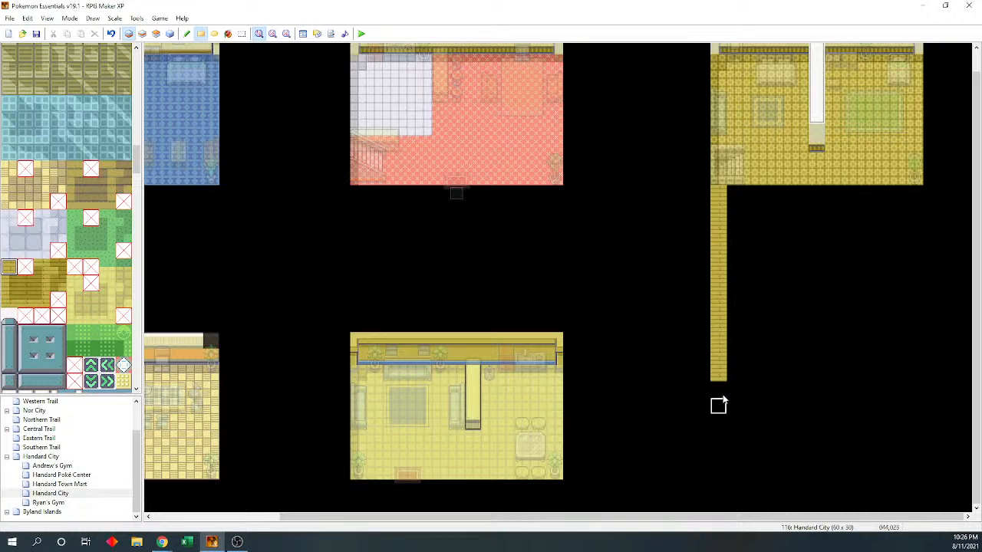
{"action": "key", "text": "ctrl+z"}
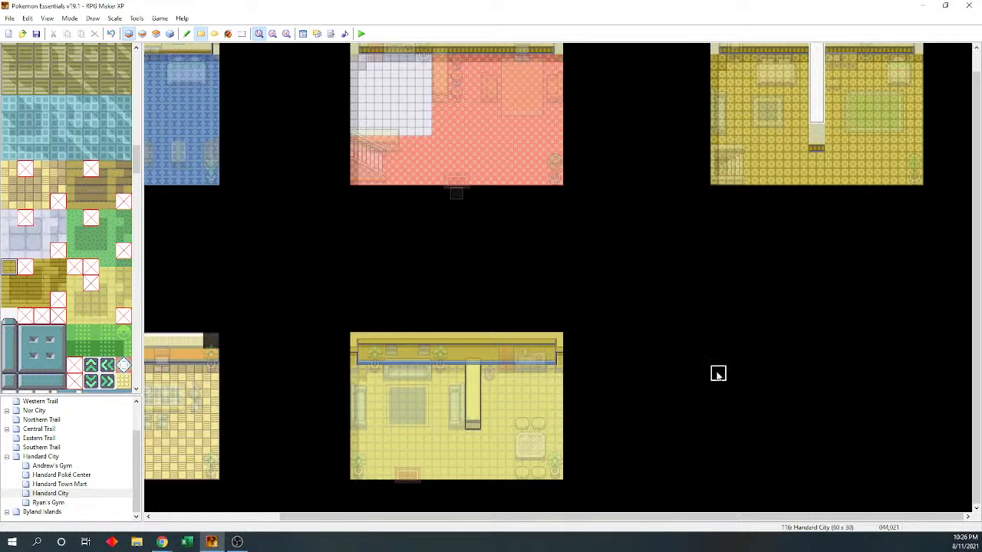
{"action": "left_click_drag", "start_coordinate": [718, 374], "coordinate": [899, 471]}
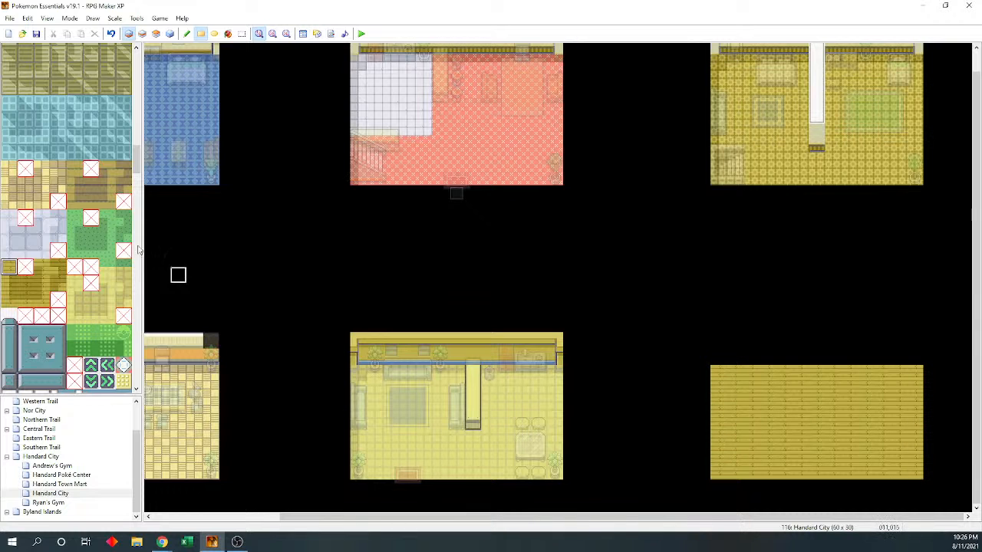
Add shadowed plank tiles along the new floor's left column, top-left corner and top row on layer 1
{"action": "left_click", "coordinate": [41, 283]}
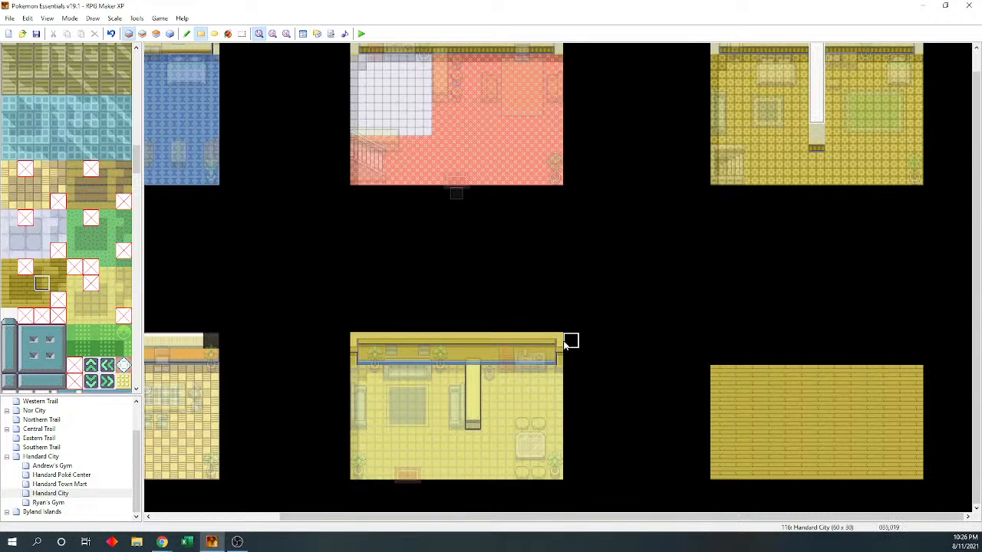
{"action": "left_click_drag", "start_coordinate": [719, 477], "coordinate": [713, 405]}
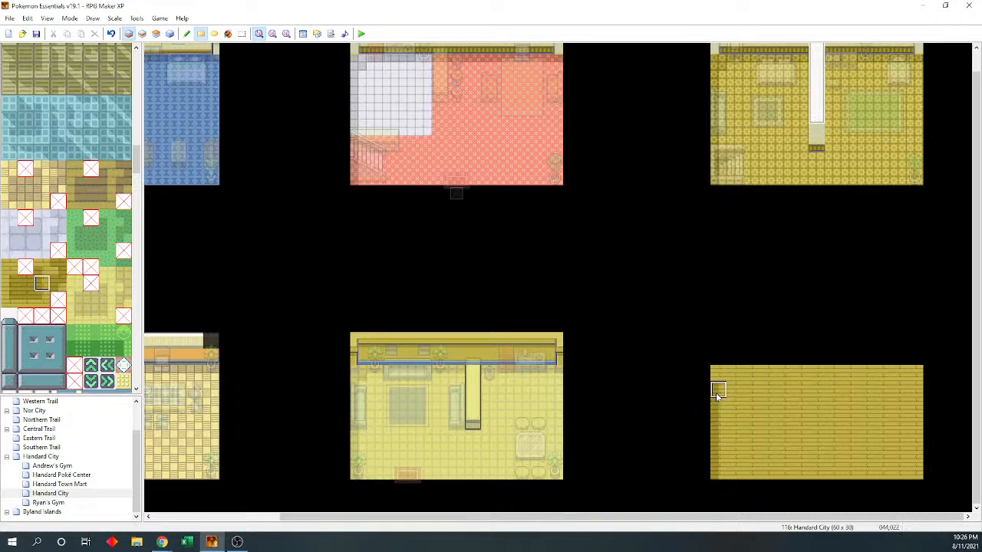
{"action": "left_click", "coordinate": [26, 283]}
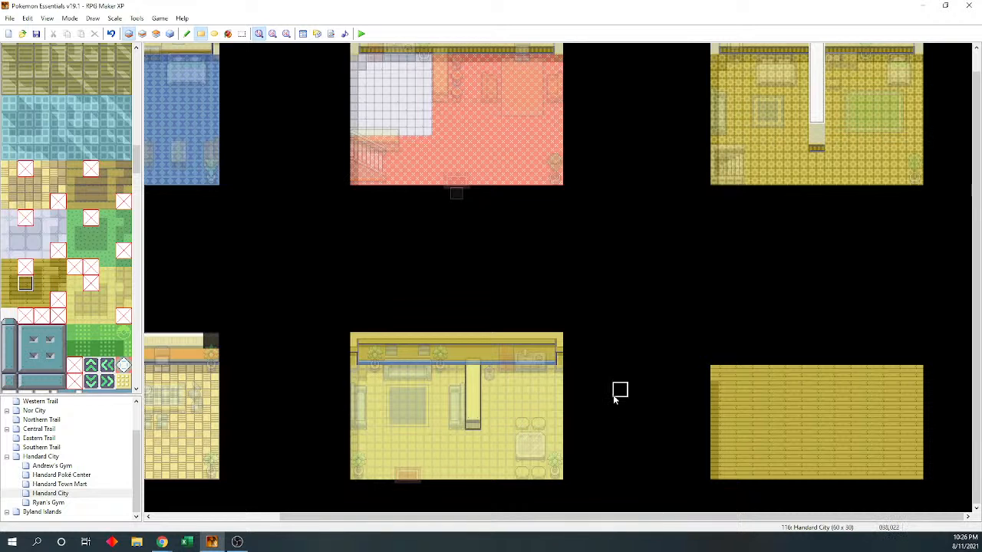
{"action": "left_click", "coordinate": [717, 376]}
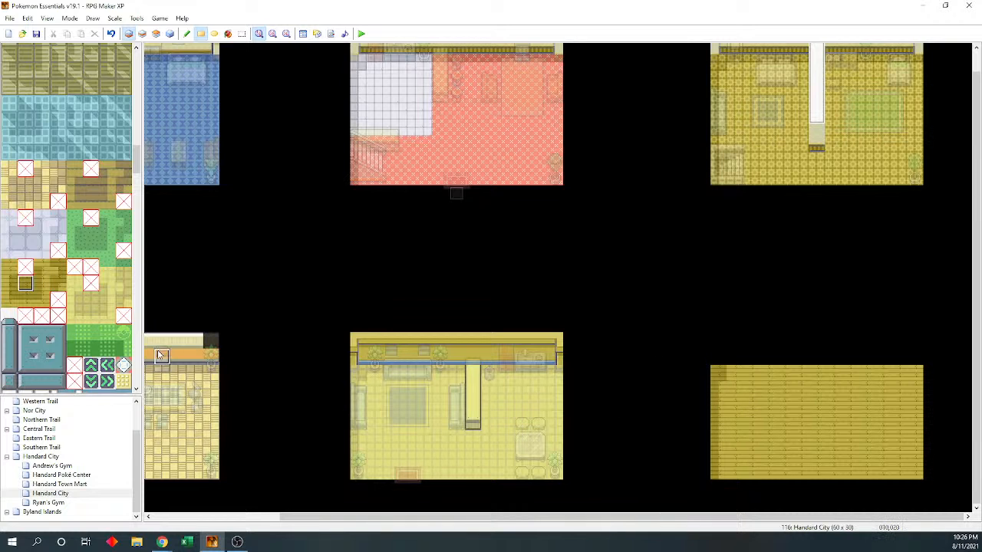
{"action": "left_click", "coordinate": [25, 299]}
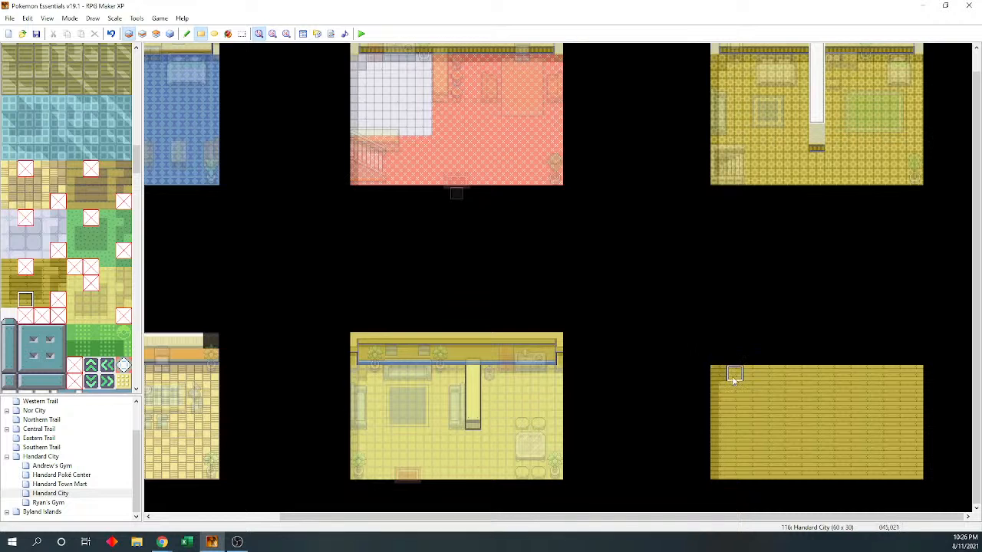
{"action": "left_click_drag", "start_coordinate": [731, 375], "coordinate": [916, 379]}
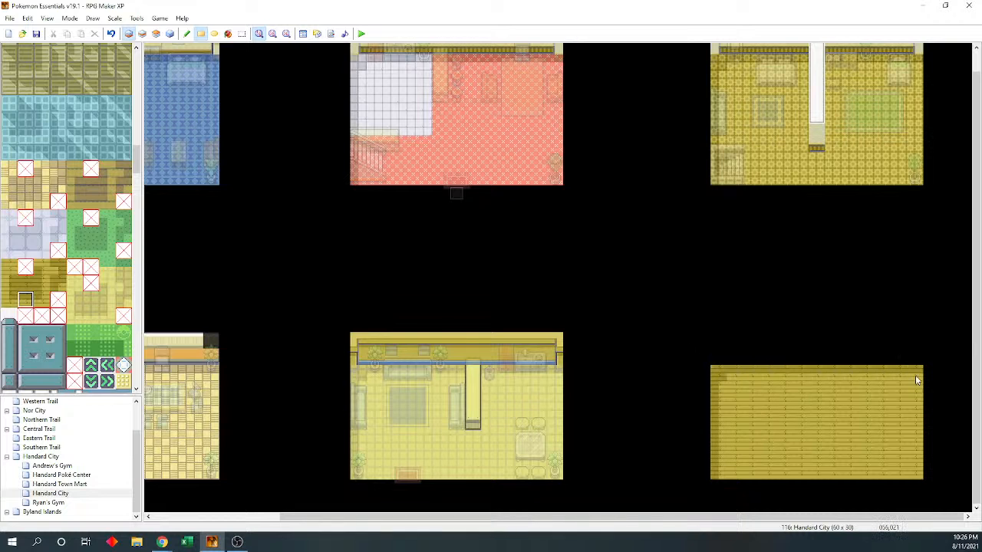
{"action": "left_click", "coordinate": [57, 283]}
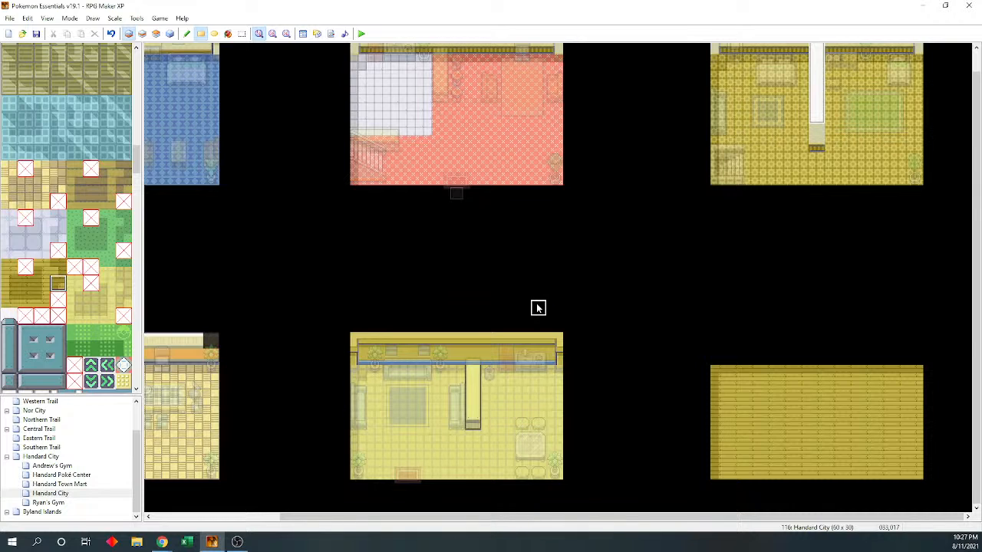
Build a two-tile-high cream back wall across the full width above the plank floor on layer 1
{"action": "scroll", "coordinate": [103, 196], "scroll_direction": "down", "scroll_amount": 10}
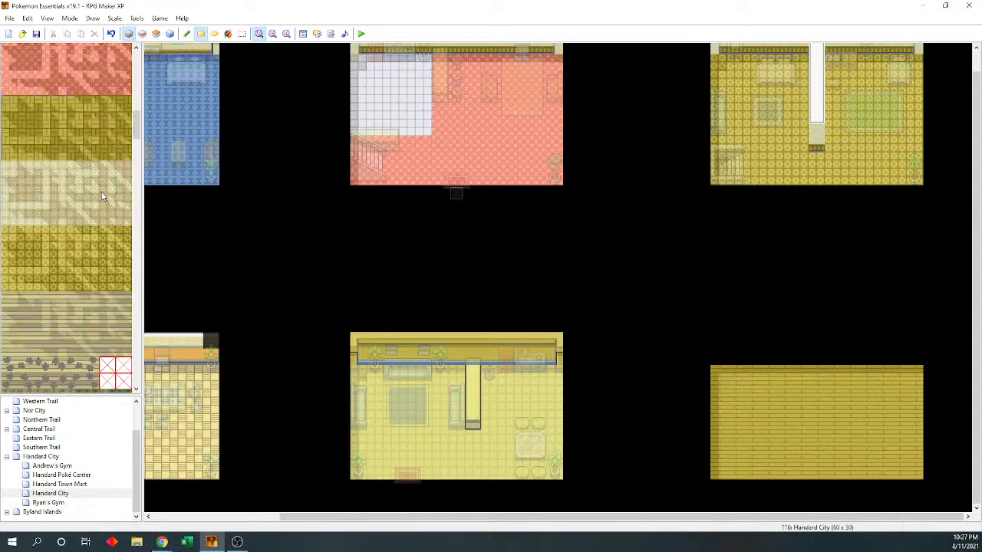
{"action": "scroll", "coordinate": [103, 197], "scroll_direction": "up", "scroll_amount": 10}
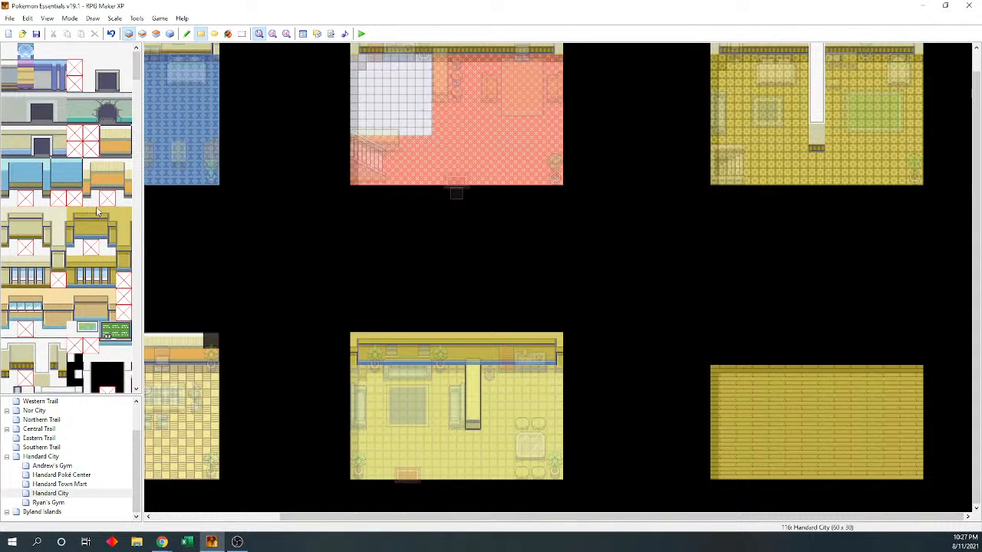
{"action": "scroll", "coordinate": [98, 212], "scroll_direction": "down", "scroll_amount": 3}
{"action": "scroll", "coordinate": [95, 212], "scroll_direction": "up", "scroll_amount": 3}
{"action": "left_click", "coordinate": [26, 228]}
{"action": "left_click_drag", "start_coordinate": [710, 355], "coordinate": [918, 357]}
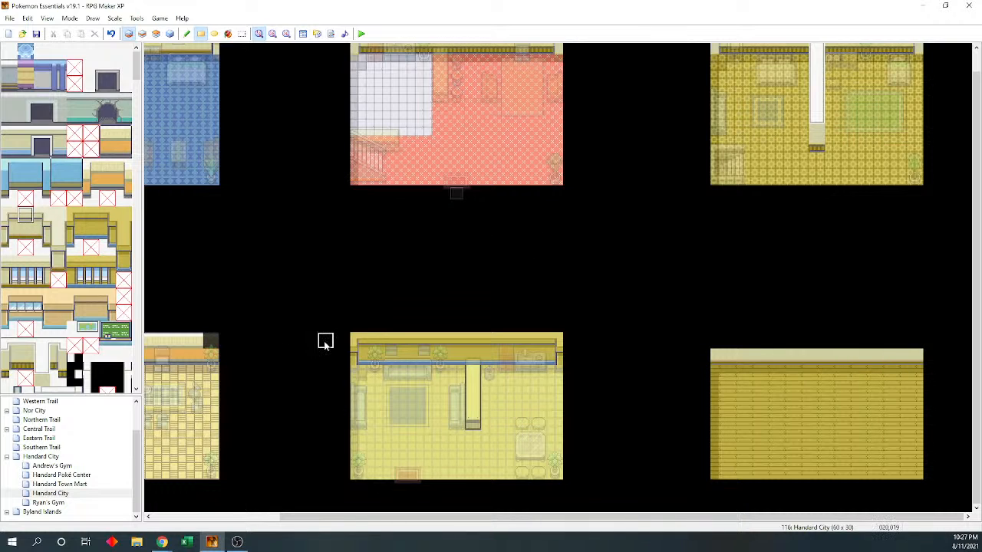
{"action": "left_click", "coordinate": [722, 345]}
{"action": "left_click_drag", "start_coordinate": [722, 345], "coordinate": [917, 343]}
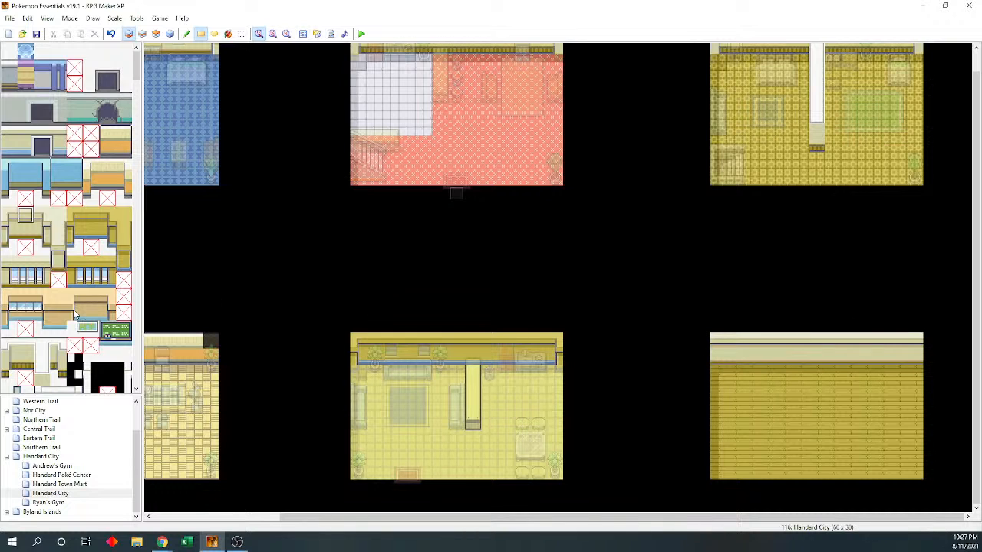
Cap both ends of the cream back wall with corner pieces on layer 1 and add their lower end tiles on layer 2
{"action": "left_click_drag", "start_coordinate": [9, 215], "coordinate": [9, 230]}
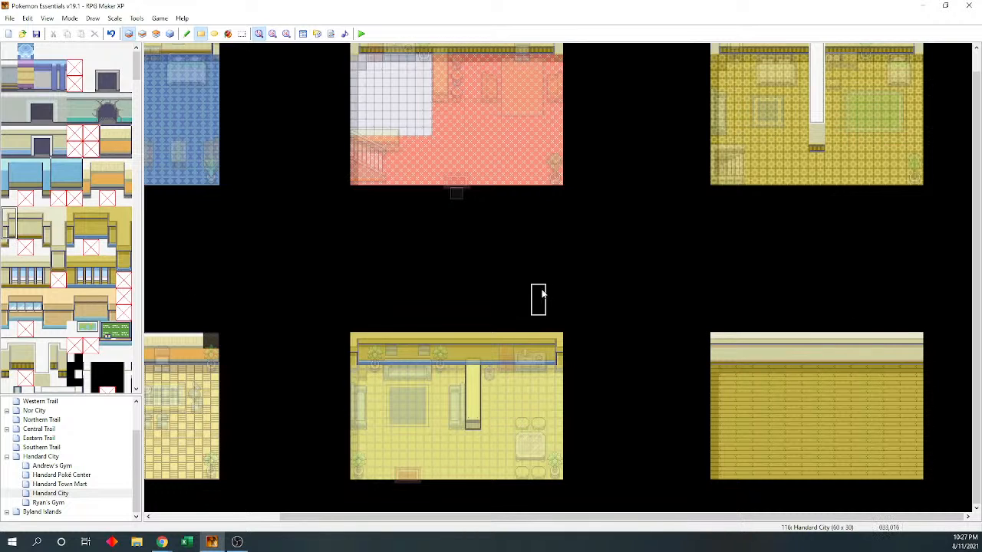
{"action": "left_click", "coordinate": [719, 342]}
{"action": "left_click_drag", "start_coordinate": [40, 215], "coordinate": [42, 231]}
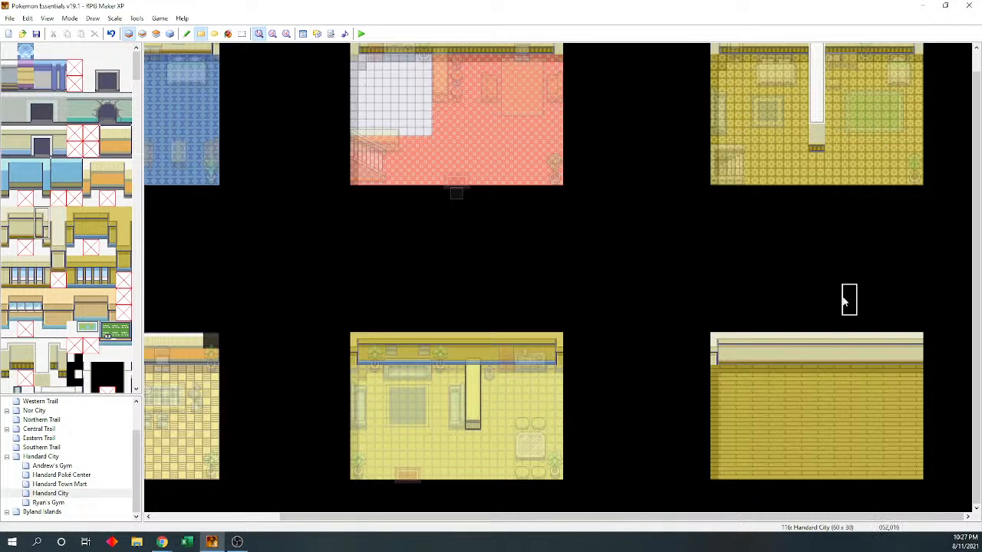
{"action": "left_click", "coordinate": [914, 342]}
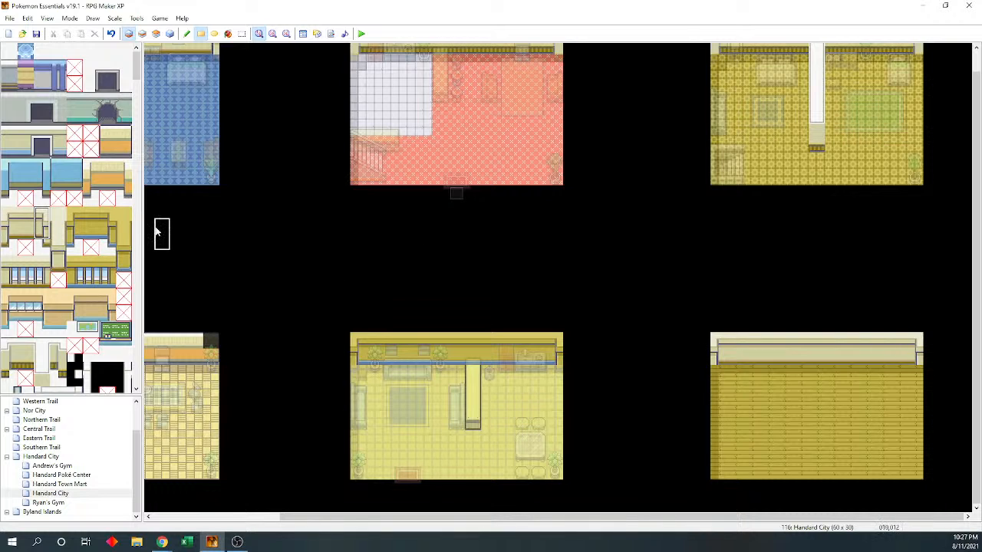
{"action": "left_click", "coordinate": [10, 246]}
{"action": "left_click", "coordinate": [145, 34]}
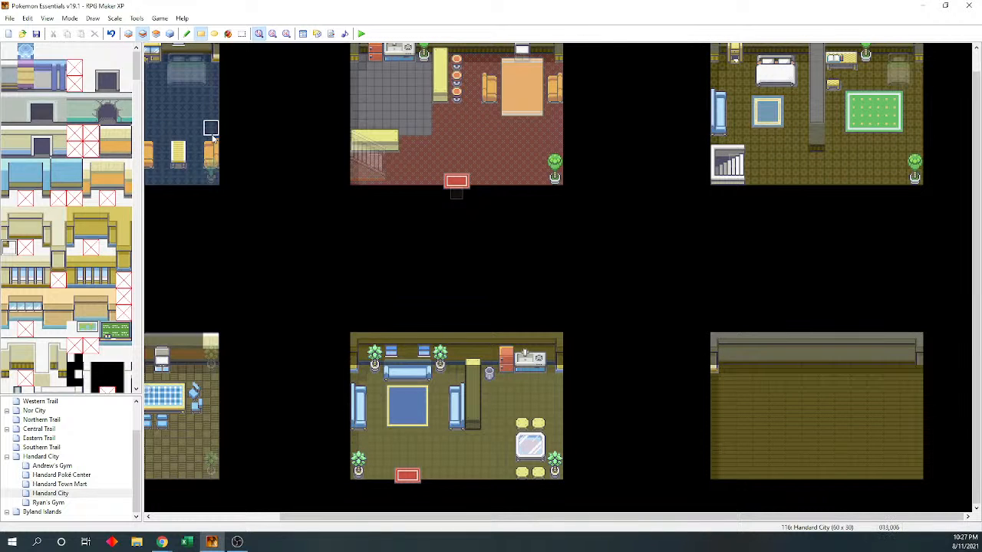
{"action": "left_click", "coordinate": [42, 247]}
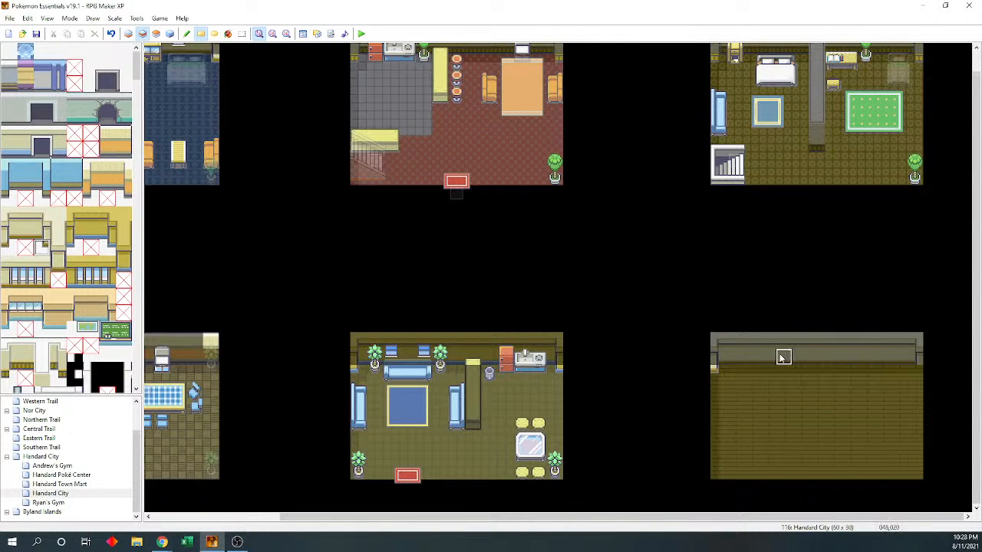
{"action": "left_click", "coordinate": [918, 370]}
{"action": "key", "text": "F8"}
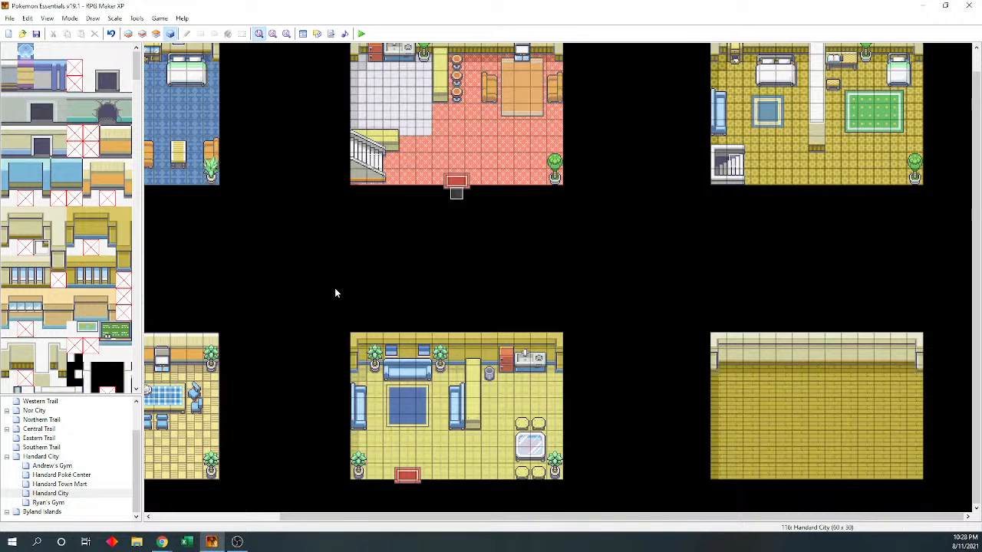
{"action": "scroll", "coordinate": [111, 342], "scroll_direction": "down", "scroll_amount": 10}
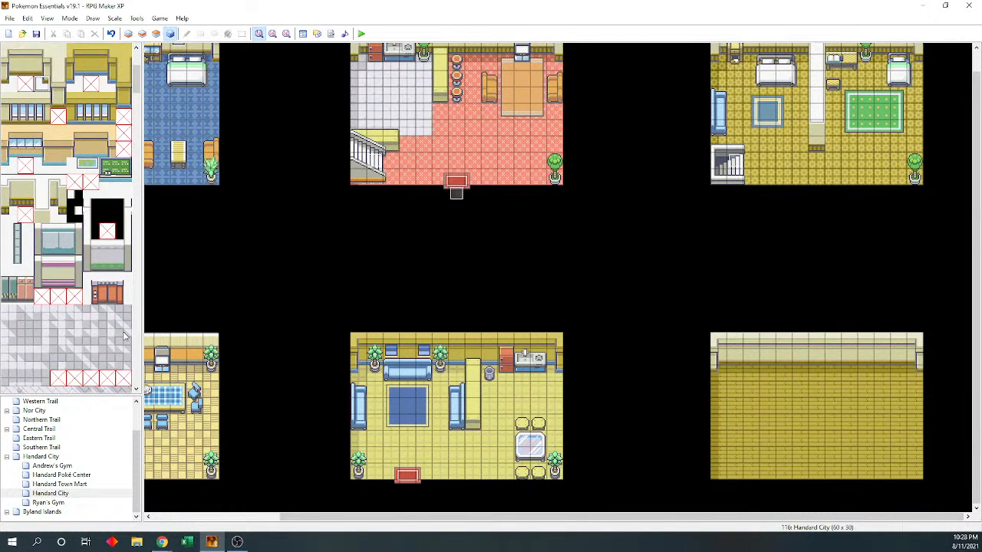
Place a shadowed plank tile at the upper-left corner of the new plank floor on layer 1, and return to the event layer
{"action": "scroll", "coordinate": [111, 343], "scroll_direction": "down", "scroll_amount": 3}
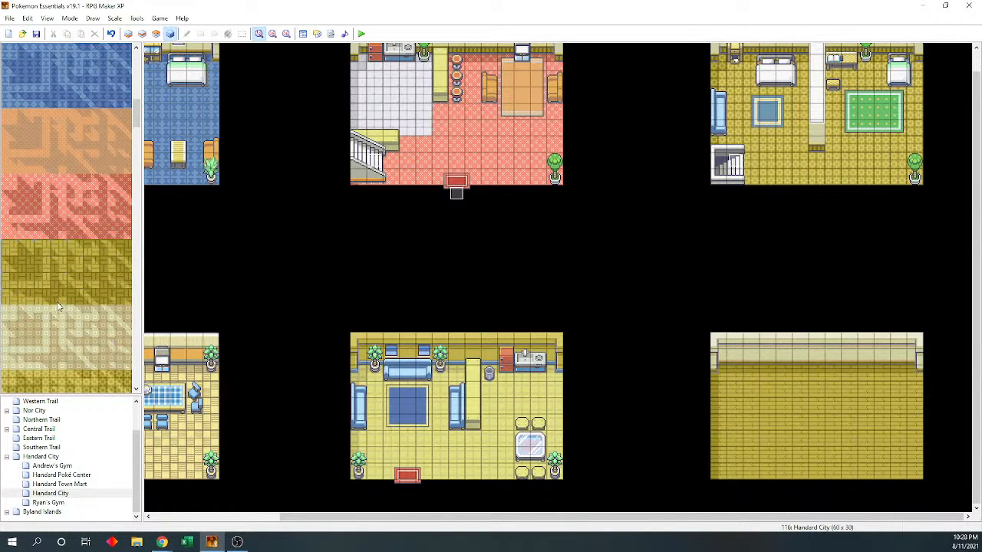
{"action": "scroll", "coordinate": [57, 307], "scroll_direction": "down", "scroll_amount": 5}
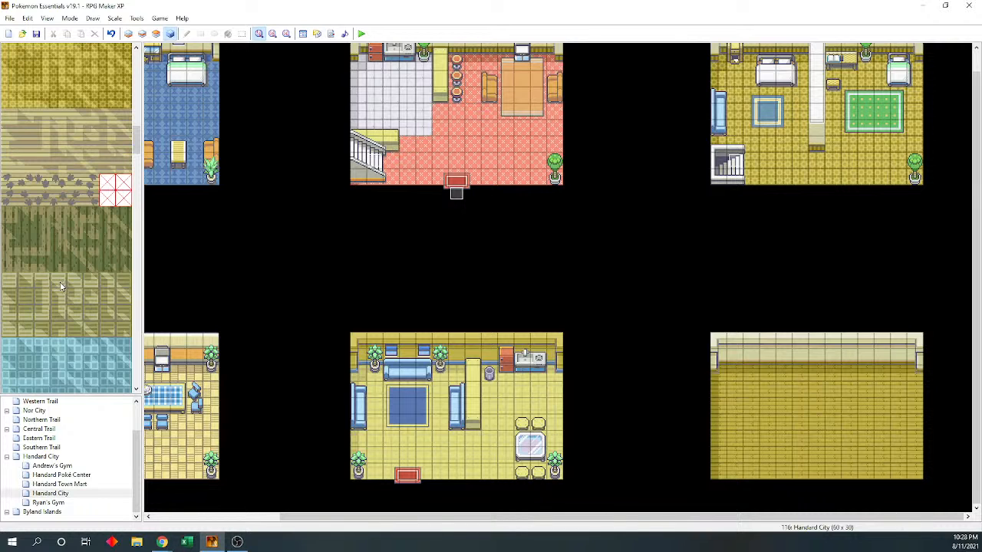
{"action": "scroll", "coordinate": [62, 287], "scroll_direction": "down", "scroll_amount": 1}
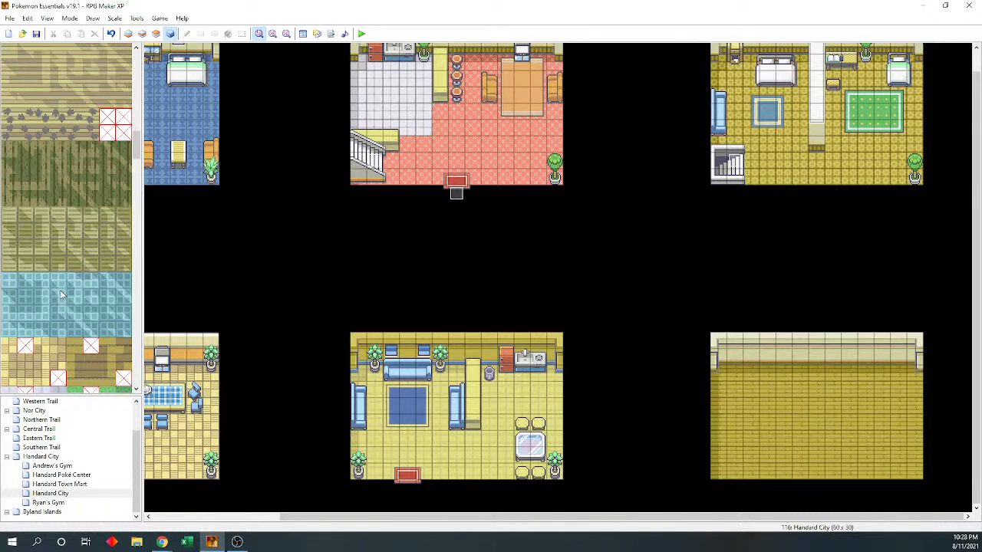
{"action": "scroll", "coordinate": [61, 295], "scroll_direction": "down", "scroll_amount": 3}
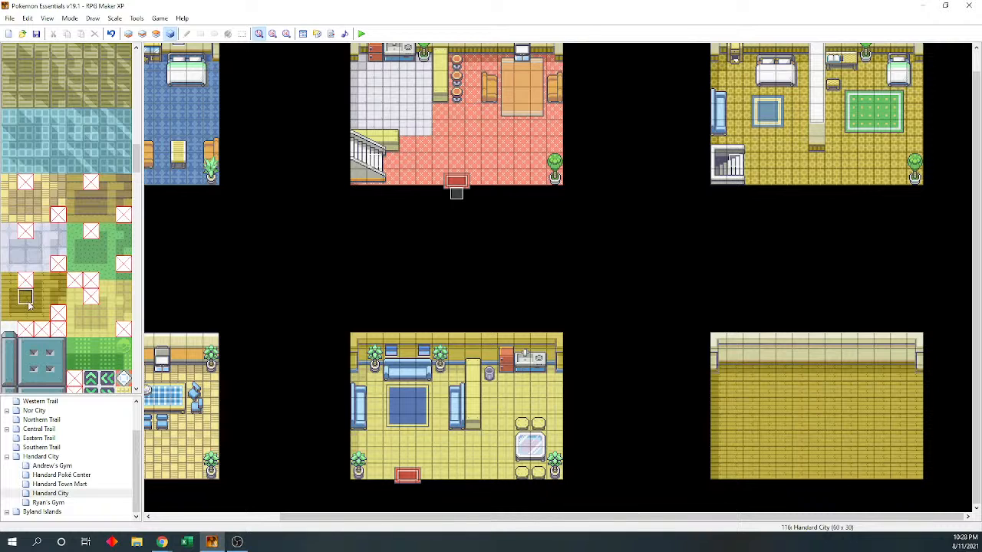
{"action": "left_click", "coordinate": [128, 34]}
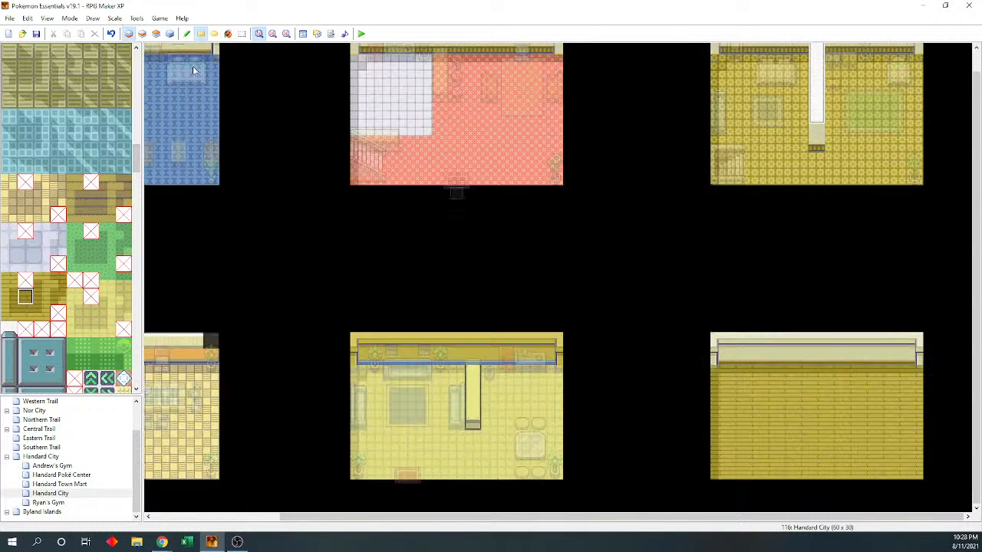
{"action": "left_click", "coordinate": [719, 374]}
{"action": "key", "text": "F8"}
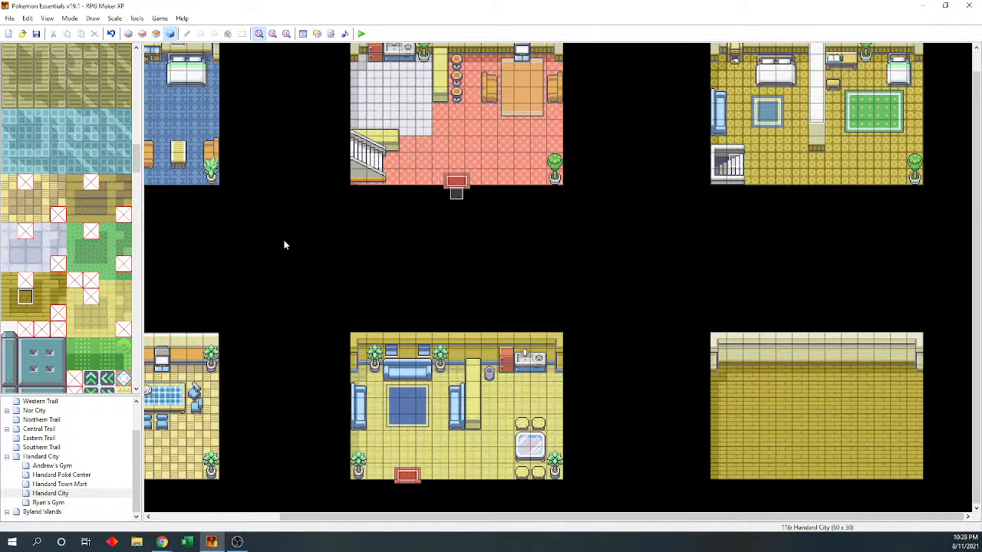
Try placing a plain white single bed on layer 2 against the right end of the cream back wall
{"action": "scroll", "coordinate": [64, 320], "scroll_direction": "up", "scroll_amount": 5}
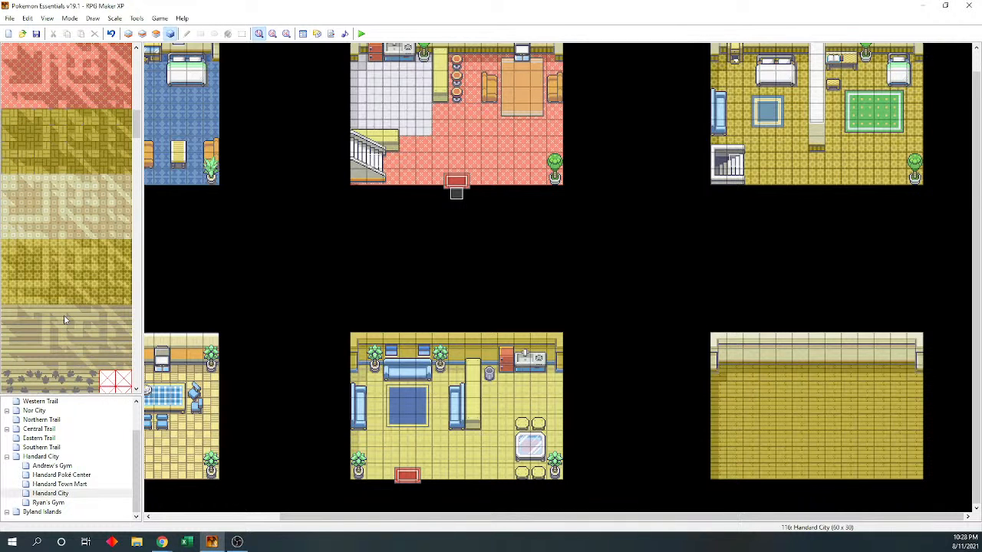
{"action": "scroll", "coordinate": [64, 320], "scroll_direction": "up", "scroll_amount": 10}
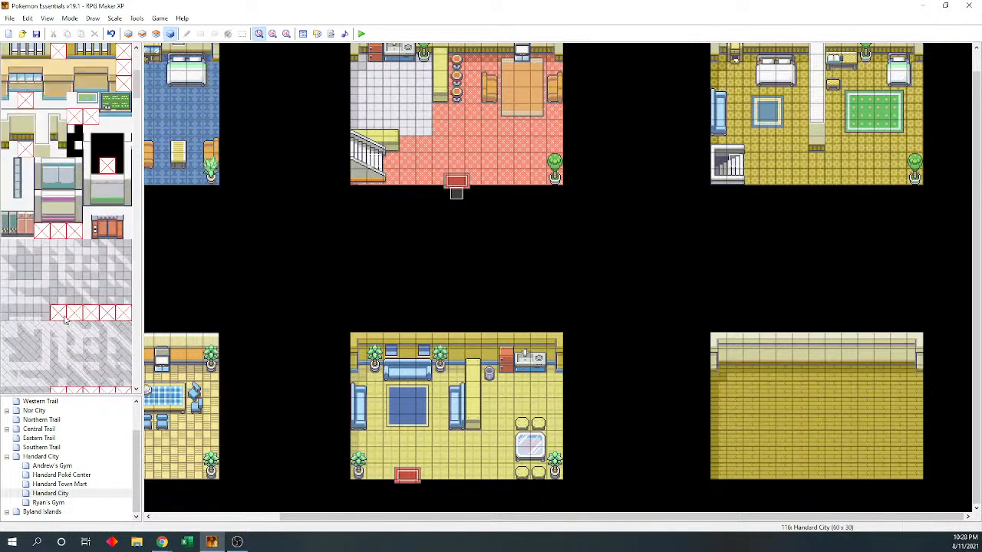
{"action": "scroll", "coordinate": [64, 322], "scroll_direction": "up", "scroll_amount": 5}
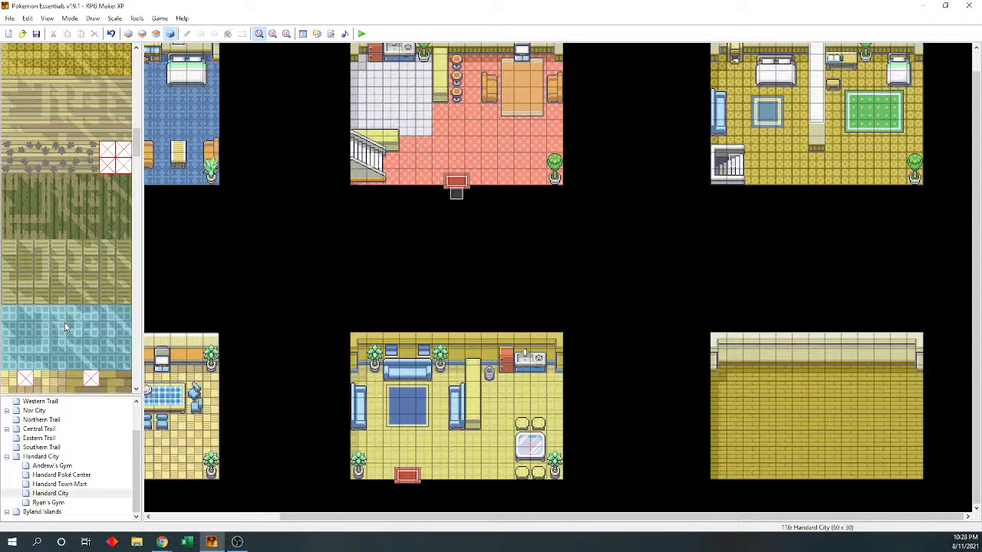
{"action": "scroll", "coordinate": [65, 328], "scroll_direction": "down", "scroll_amount": 10}
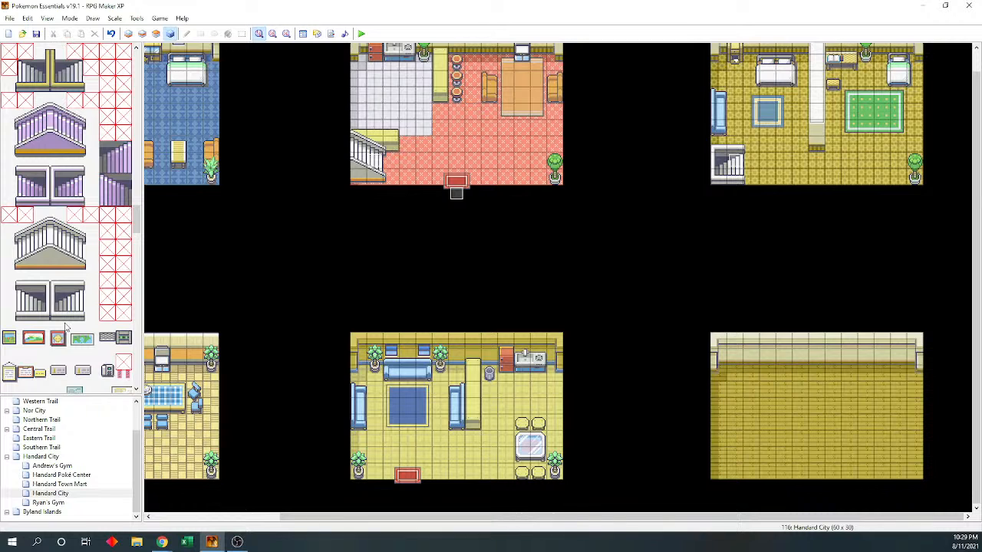
{"action": "scroll", "coordinate": [66, 327], "scroll_direction": "down", "scroll_amount": 6}
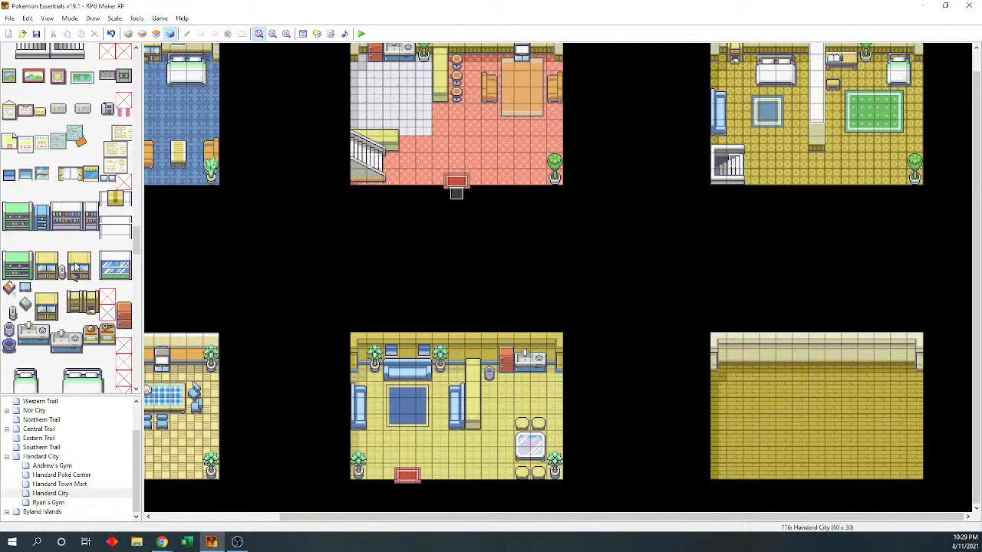
{"action": "scroll", "coordinate": [77, 266], "scroll_direction": "down", "scroll_amount": 3}
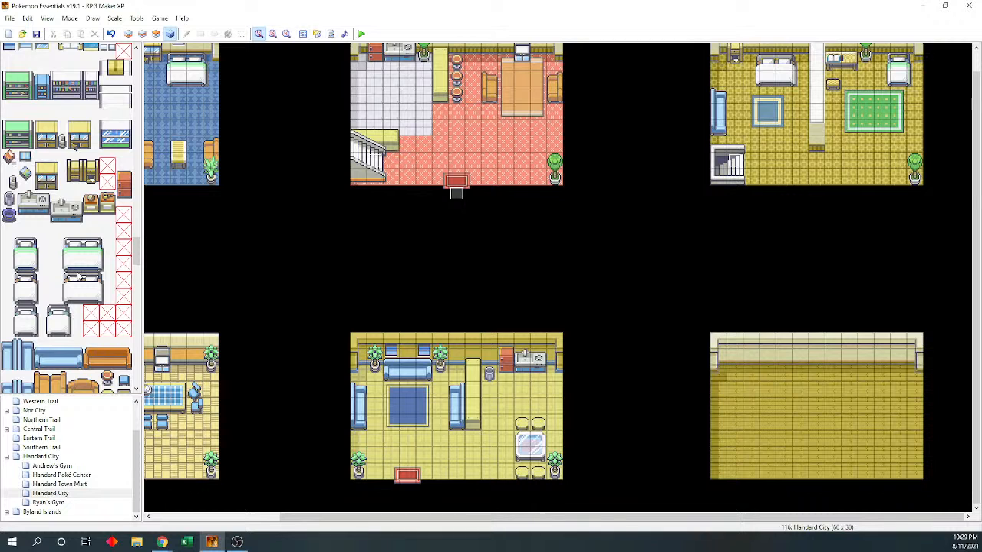
{"action": "left_click_drag", "start_coordinate": [14, 278], "coordinate": [43, 300]}
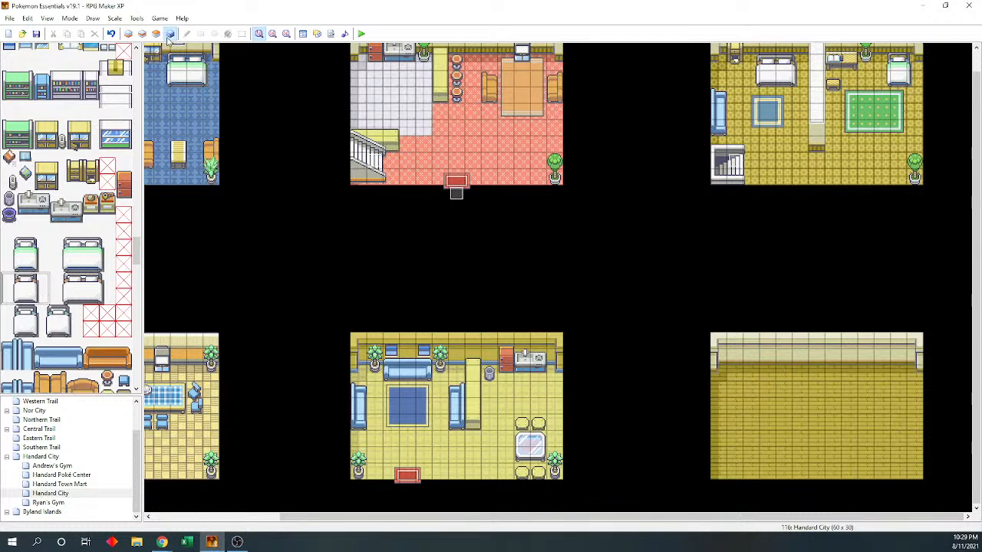
{"action": "left_click", "coordinate": [142, 34]}
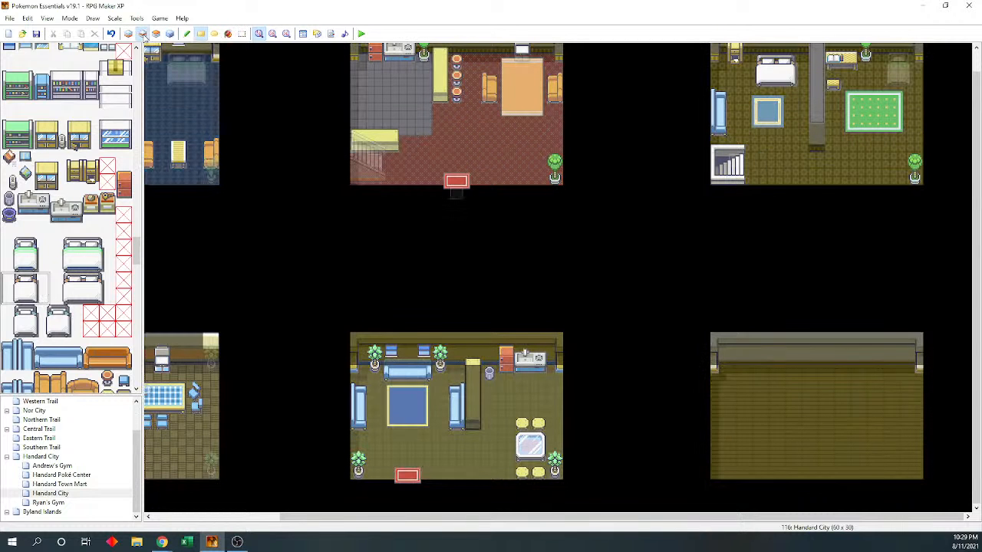
{"action": "left_click", "coordinate": [884, 371]}
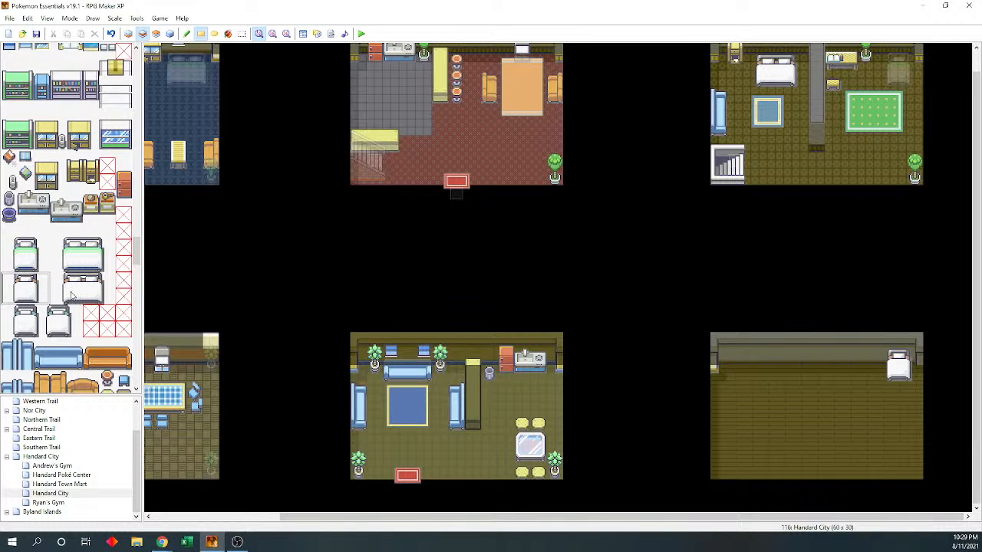
Undo the bed placement, try the bed again in the plank room's upper-right corner, and undo that too
{"action": "scroll", "coordinate": [71, 295], "scroll_direction": "up", "scroll_amount": 10}
{"action": "scroll", "coordinate": [72, 295], "scroll_direction": "down", "scroll_amount": 10}
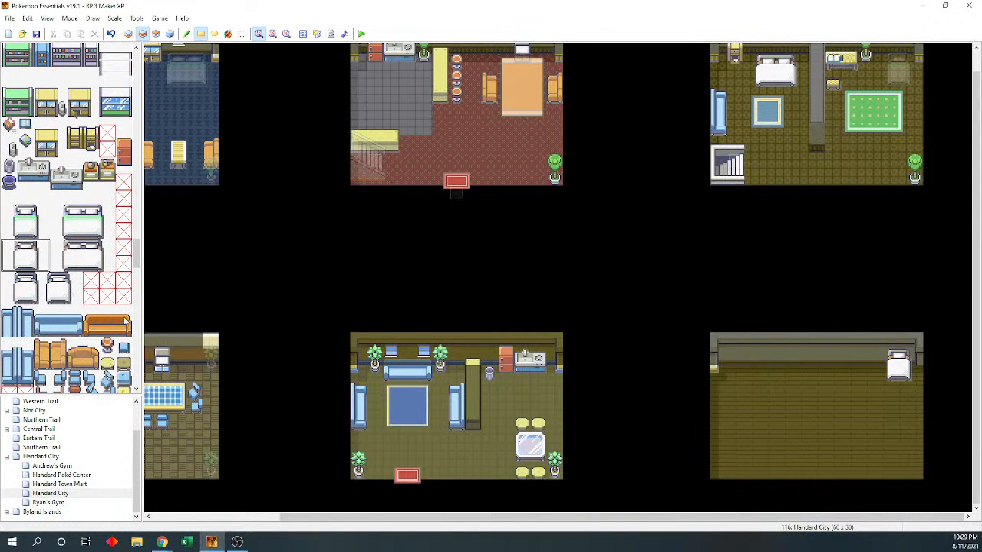
{"action": "key", "text": "ctrl+z"}
{"action": "left_click", "coordinate": [896, 362]}
{"action": "key", "text": "ctrl+z"}
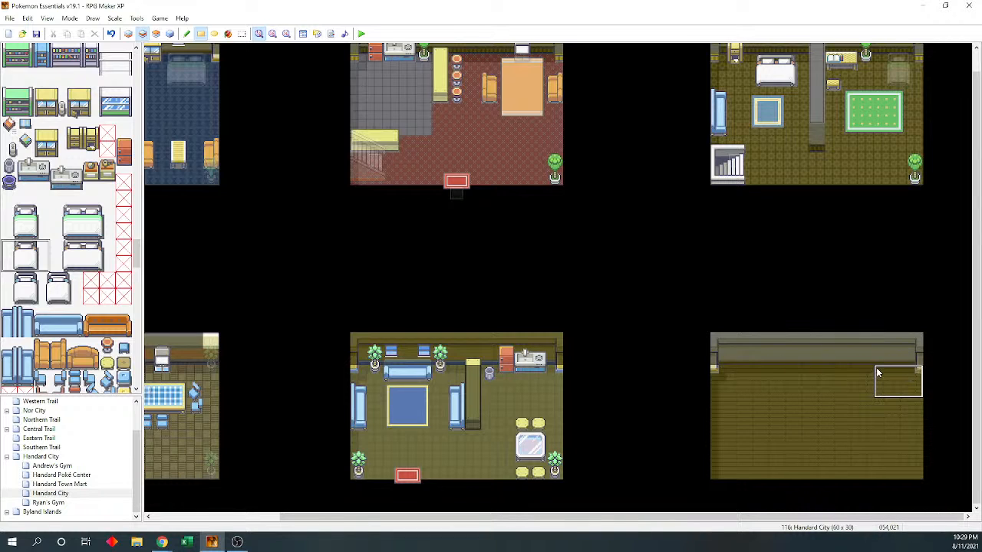
Place a single white bed in the unfurnished room's upper-right corner, complete its right edge, and save the project
{"action": "left_click", "coordinate": [882, 373]}
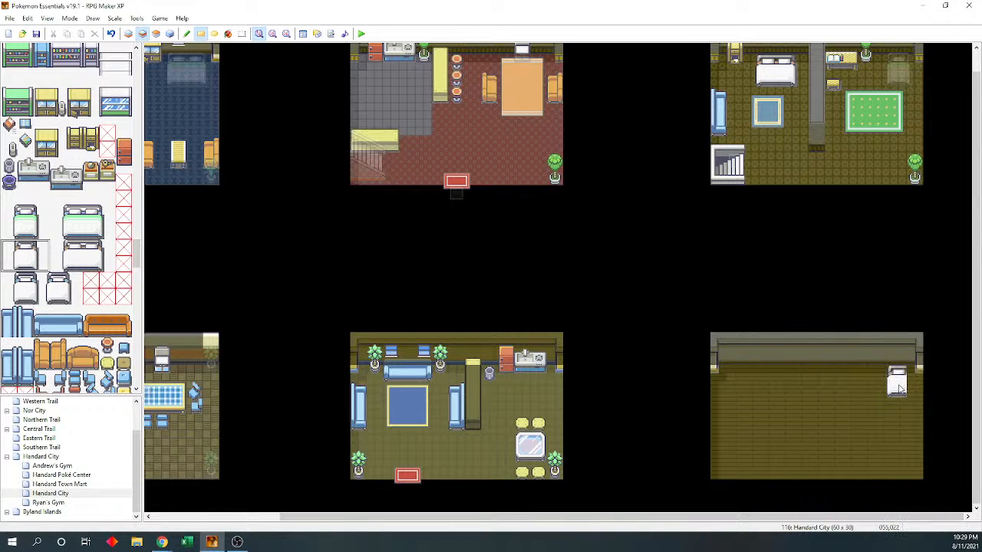
{"action": "left_click", "coordinate": [42, 263]}
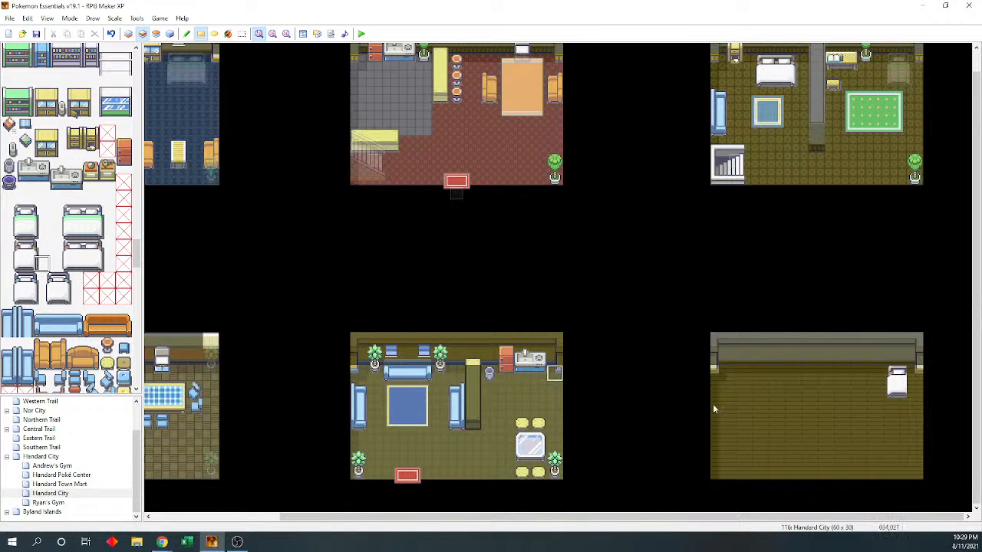
{"action": "left_click", "coordinate": [882, 389]}
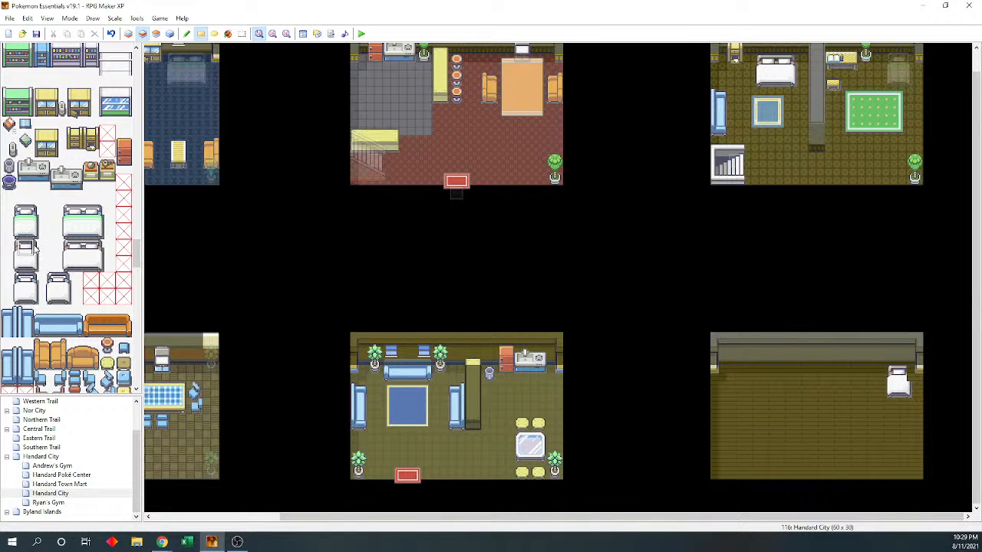
{"action": "left_click", "coordinate": [156, 33]}
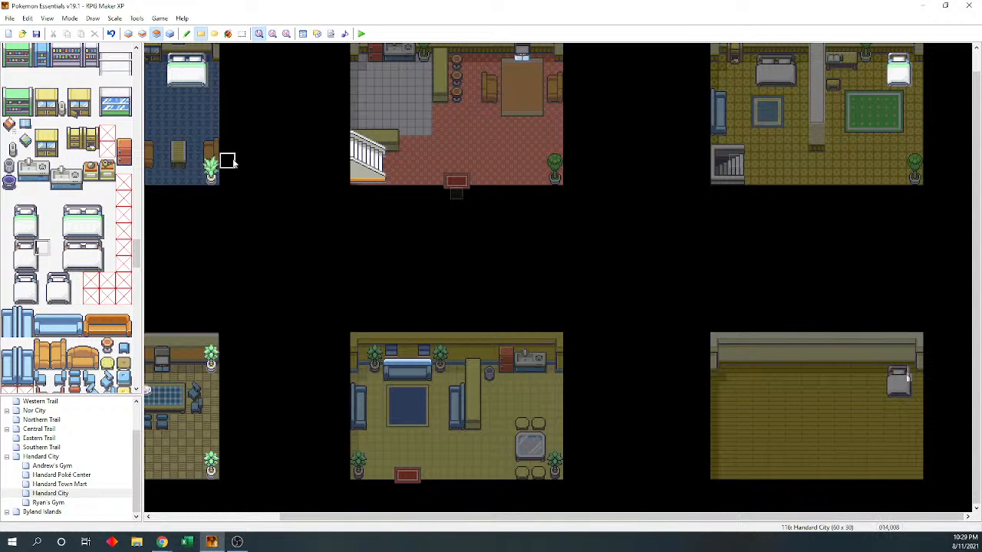
{"action": "left_click", "coordinate": [170, 33]}
{"action": "left_click", "coordinate": [35, 35]}
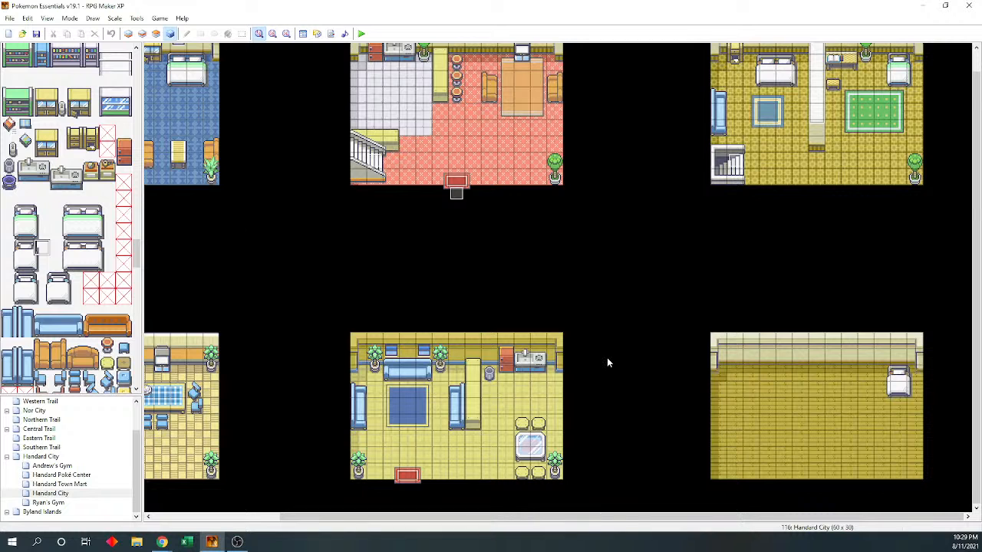
Examine the furniture and rug tiles, then the Handard City exterior and gym maps, and return to the house interiors map
{"action": "scroll", "coordinate": [135, 265], "scroll_direction": "down", "scroll_amount": 5}
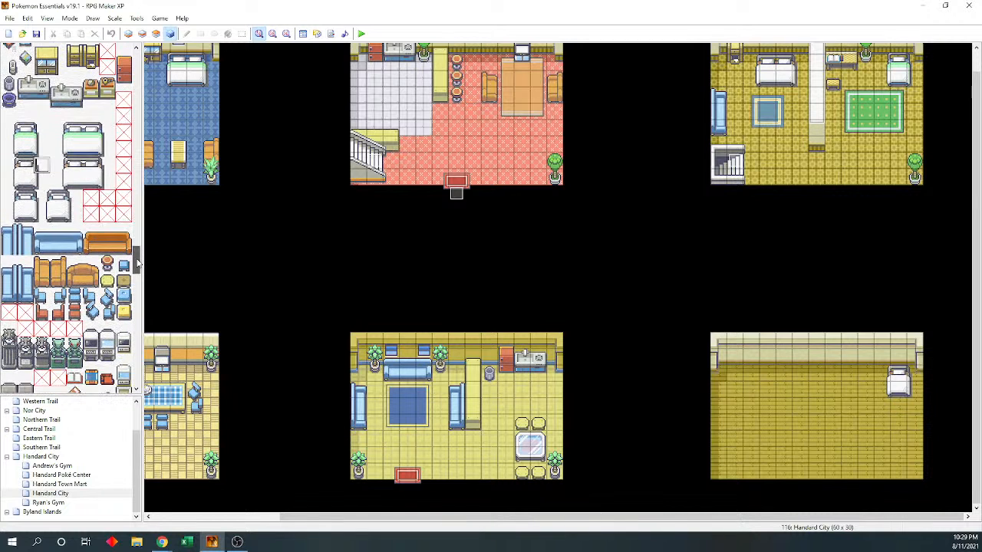
{"action": "left_click_drag", "start_coordinate": [135, 265], "coordinate": [137, 193]}
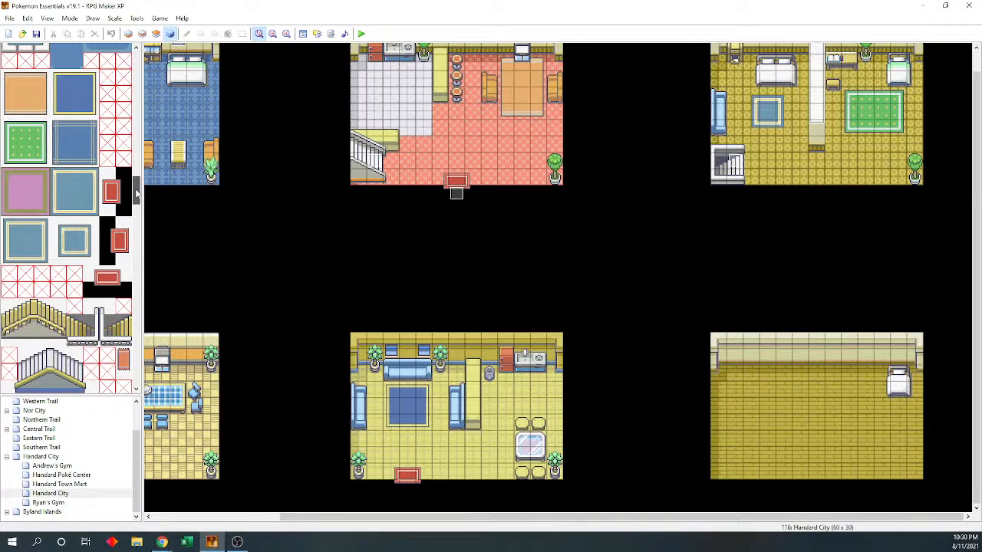
{"action": "left_click_drag", "start_coordinate": [136, 192], "coordinate": [134, 186]}
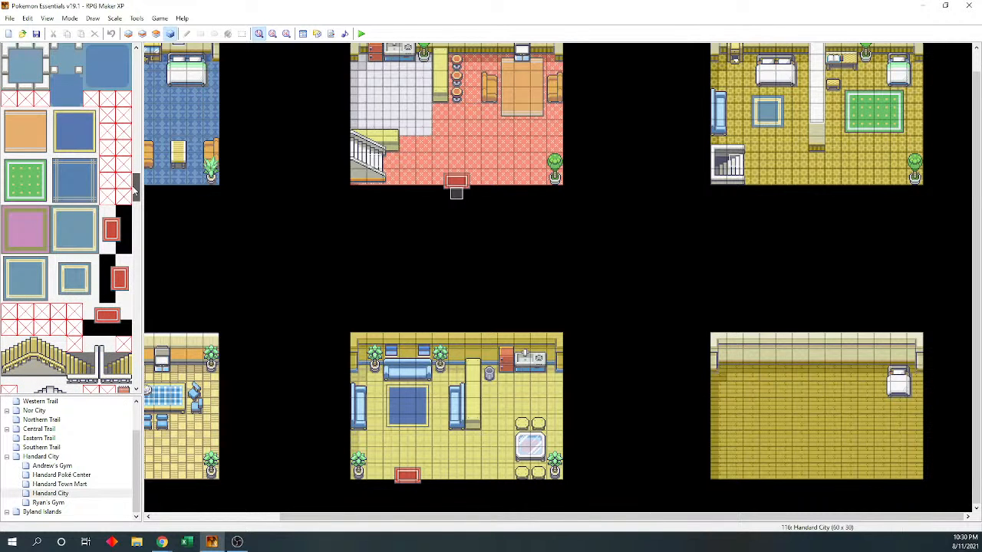
{"action": "left_click_drag", "start_coordinate": [136, 192], "coordinate": [135, 188]}
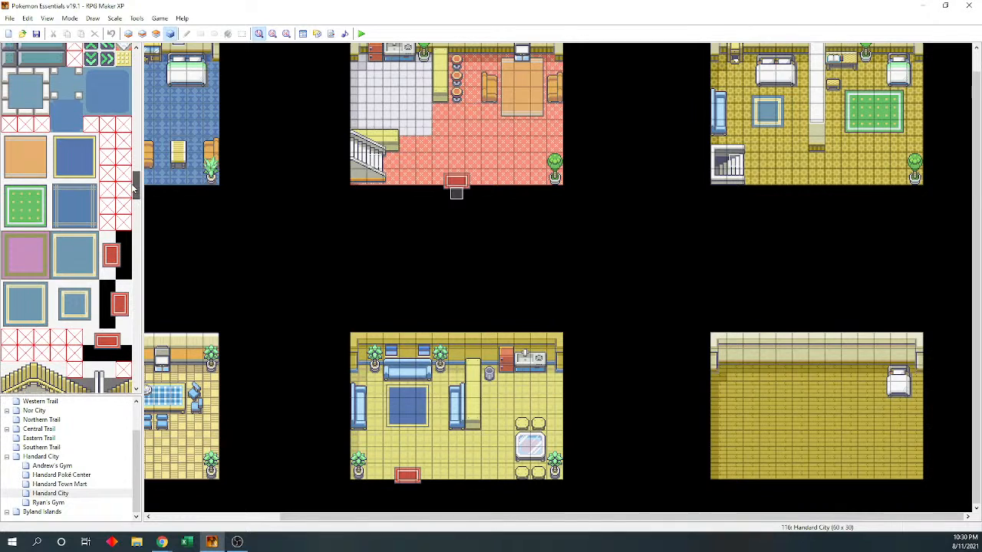
{"action": "left_click", "coordinate": [42, 457]}
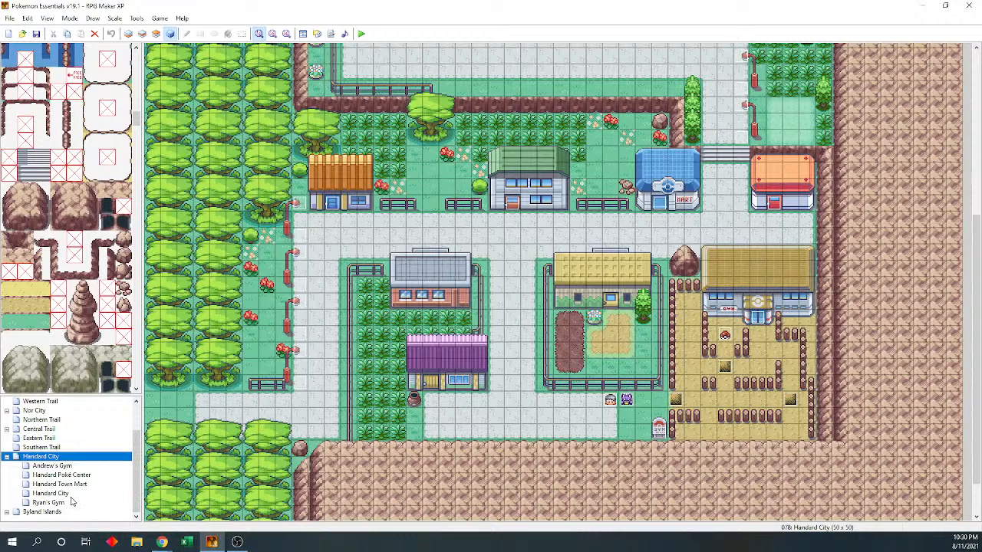
{"action": "left_click", "coordinate": [47, 503]}
{"action": "left_click", "coordinate": [60, 484]}
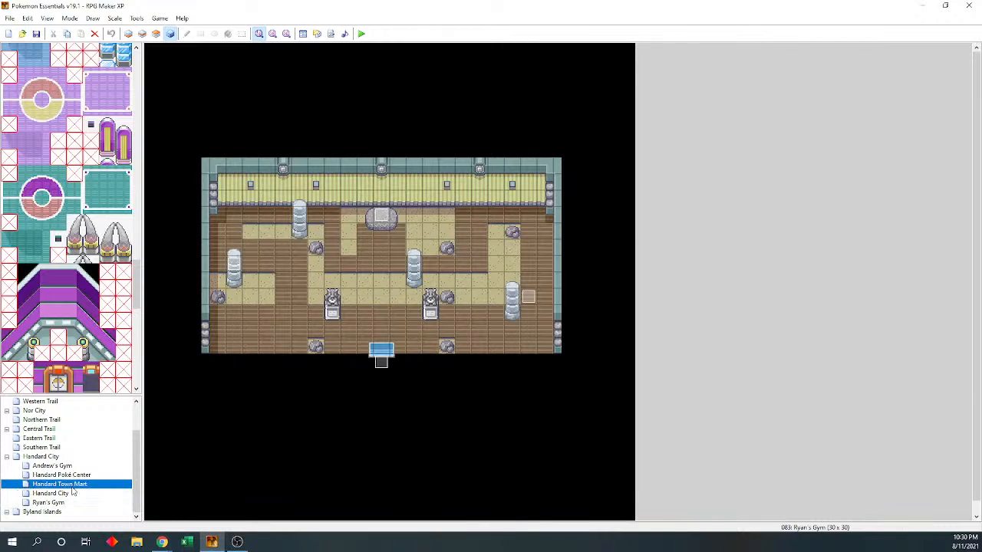
{"action": "left_click", "coordinate": [50, 493]}
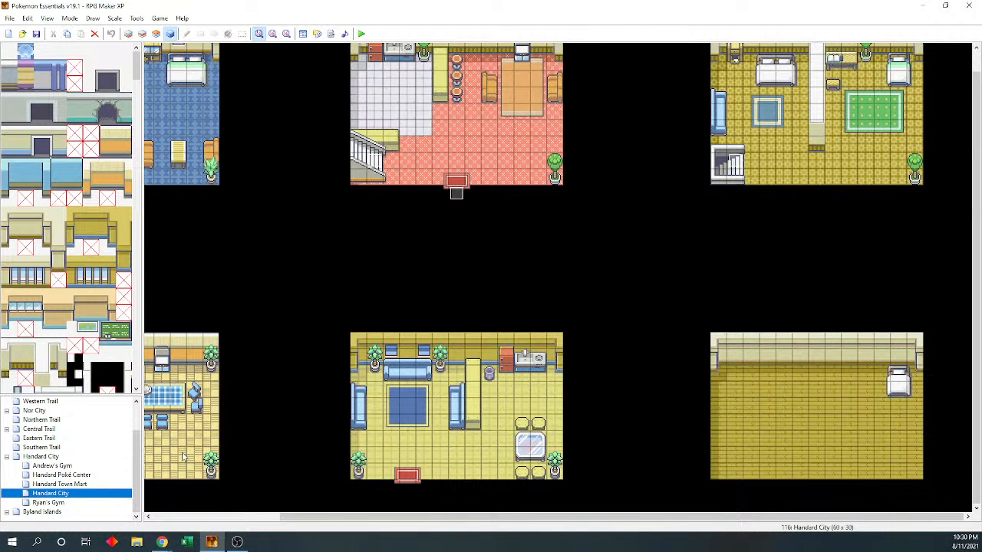
Place the dark doorway in the middle of the unfurnished room's back wall and compare with the Handard City exterior map
{"action": "left_click_drag", "start_coordinate": [94, 73], "coordinate": [120, 81]}
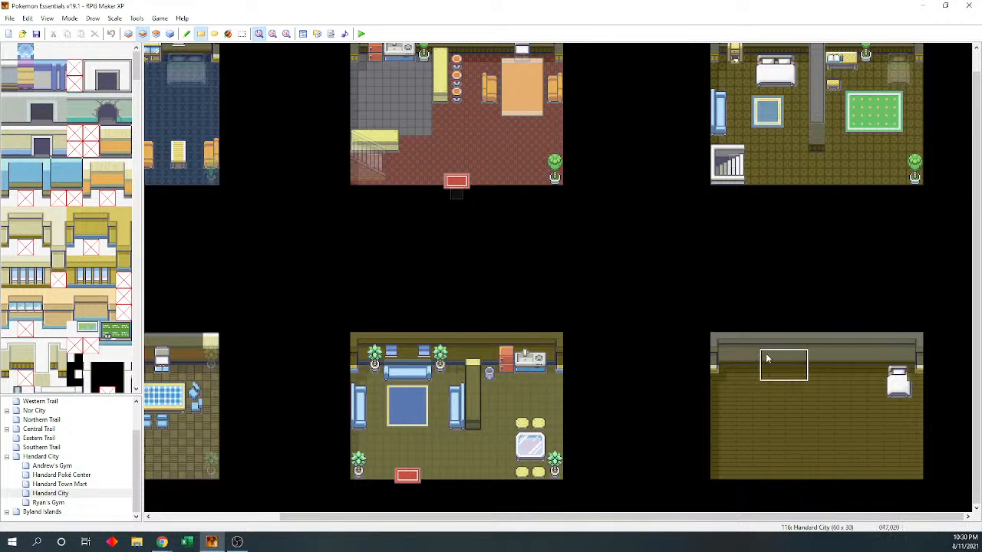
{"action": "left_click", "coordinate": [813, 352]}
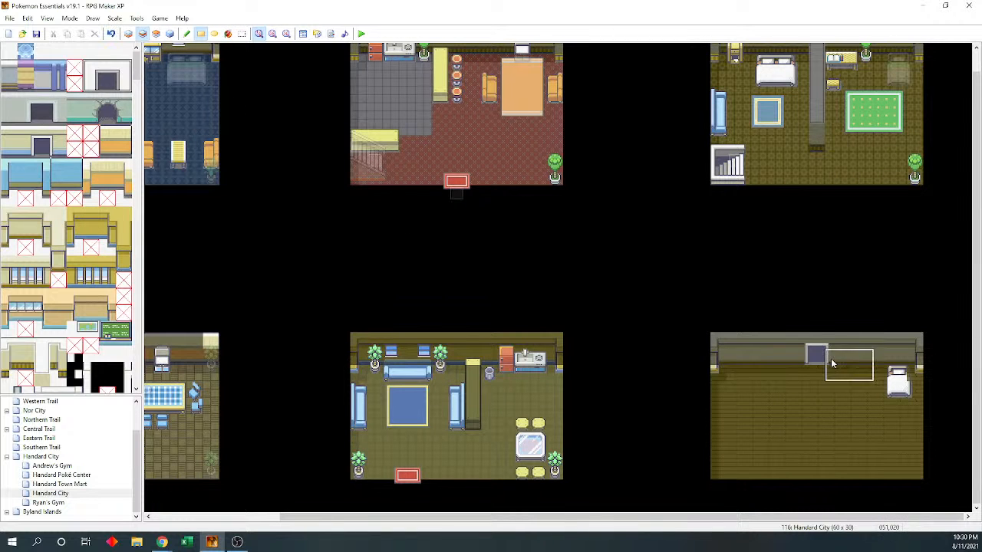
{"action": "left_click", "coordinate": [75, 457]}
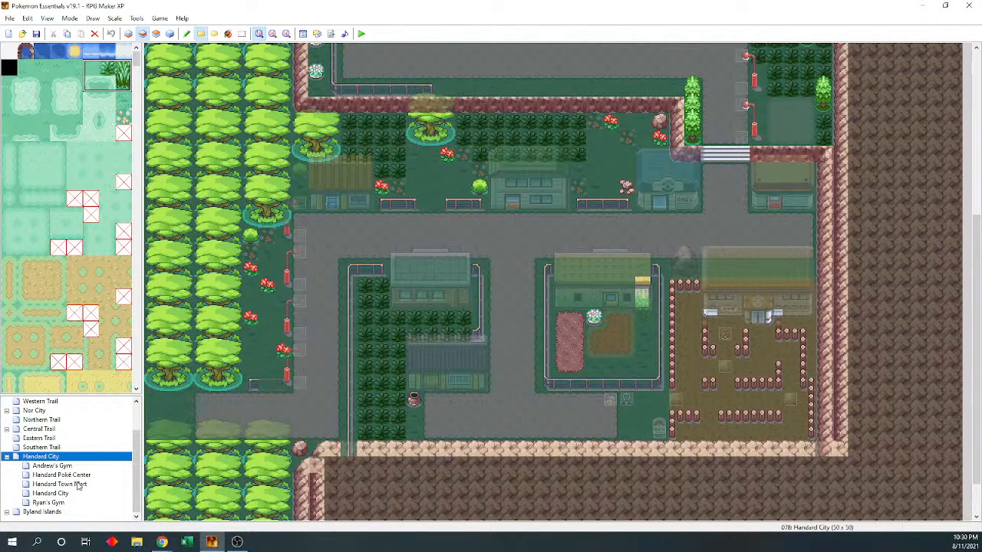
{"action": "left_click", "coordinate": [73, 494]}
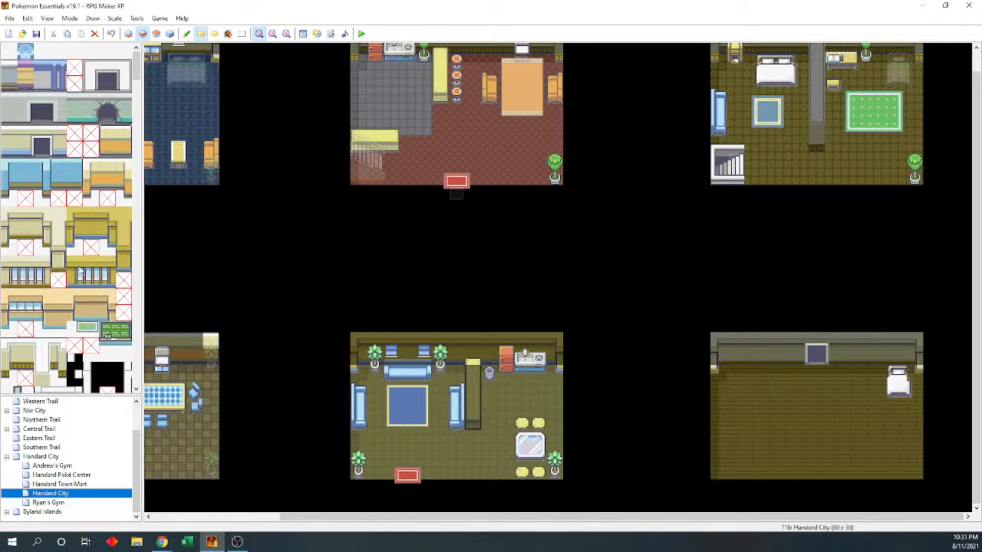
Place a two-tile-wide white bookcase on the room's back wall between the doorway and the bed
{"action": "scroll", "coordinate": [81, 280], "scroll_direction": "down", "scroll_amount": 10}
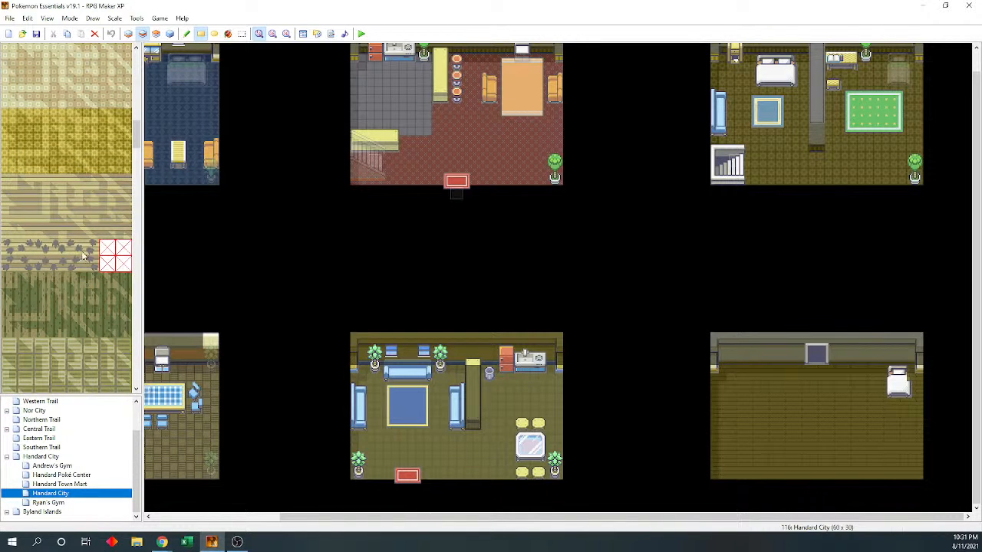
{"action": "scroll", "coordinate": [88, 238], "scroll_direction": "down", "scroll_amount": 15}
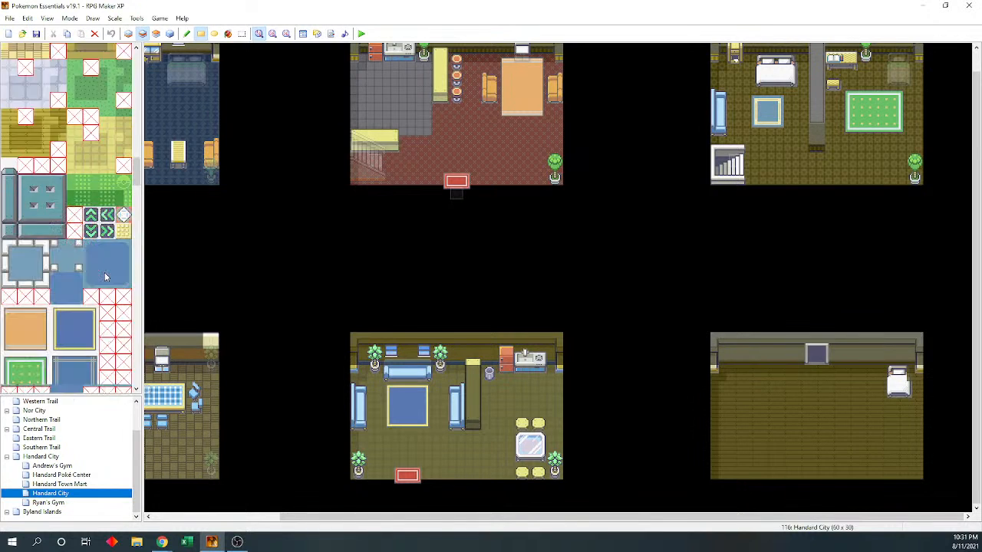
{"action": "scroll", "coordinate": [89, 292], "scroll_direction": "down", "scroll_amount": 7}
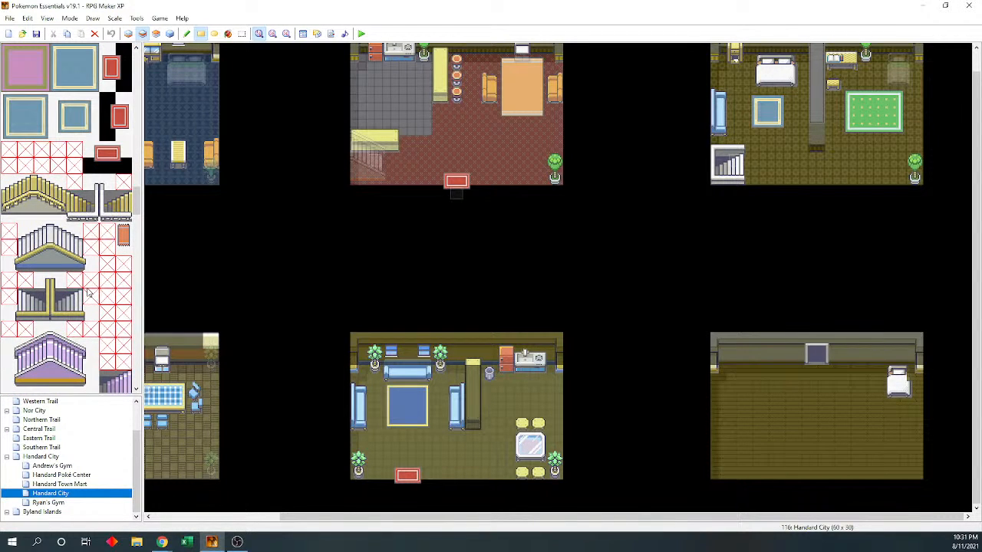
{"action": "scroll", "coordinate": [88, 293], "scroll_direction": "down", "scroll_amount": 8}
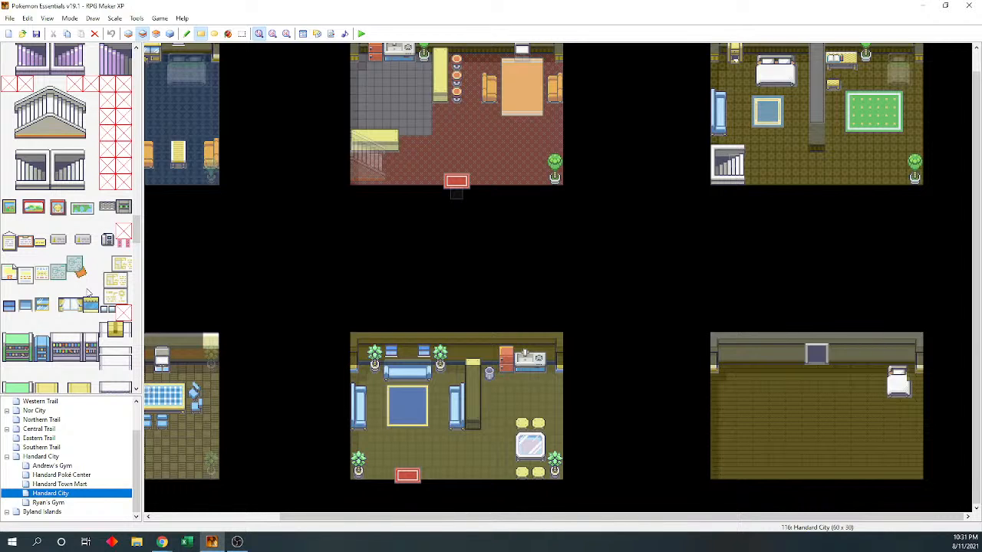
{"action": "left_click_drag", "start_coordinate": [66, 334], "coordinate": [75, 364]}
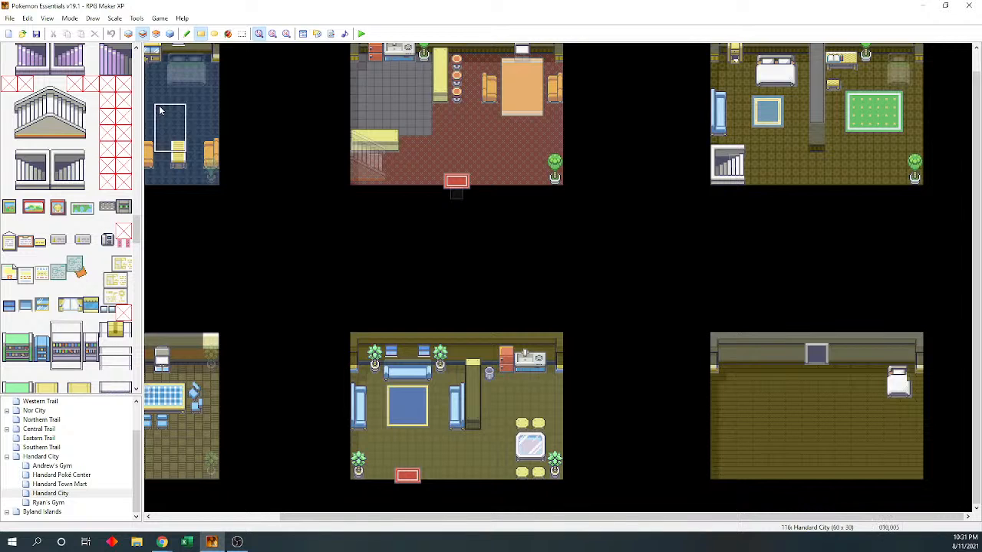
{"action": "left_click", "coordinate": [156, 35]}
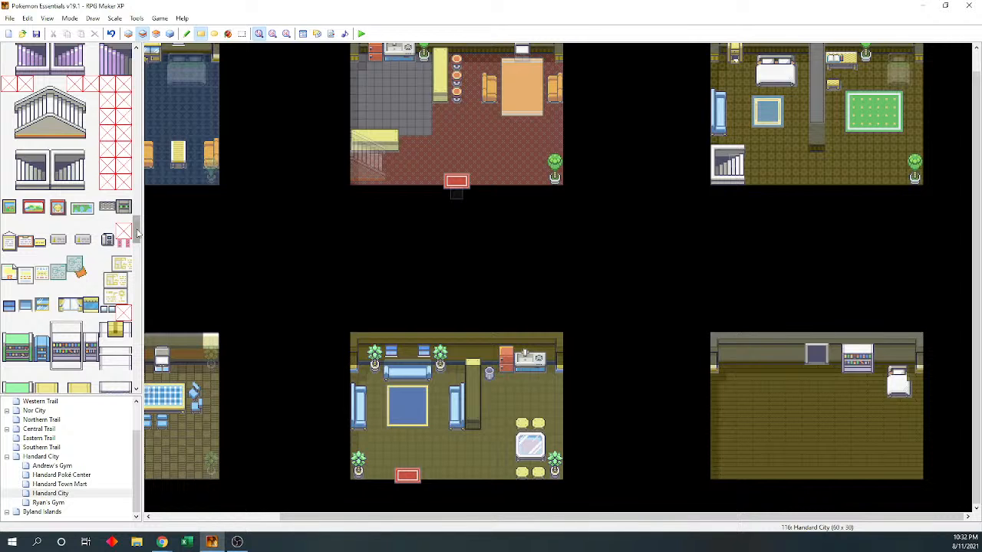
Place a front-facing orange sofa just below the back wall and a side-facing orange one against the room's left wall
{"action": "left_click_drag", "start_coordinate": [138, 234], "coordinate": [139, 265]}
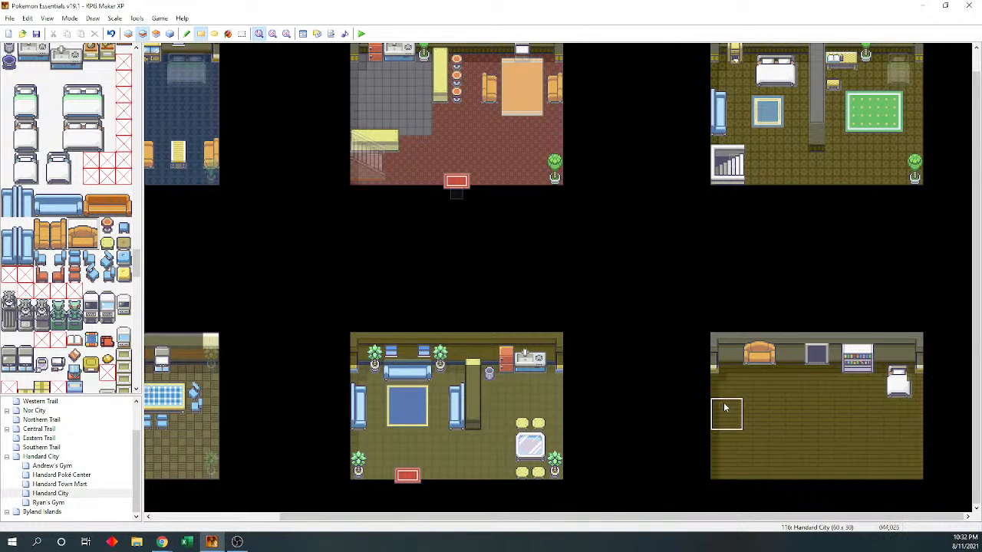
{"action": "left_click", "coordinate": [755, 365]}
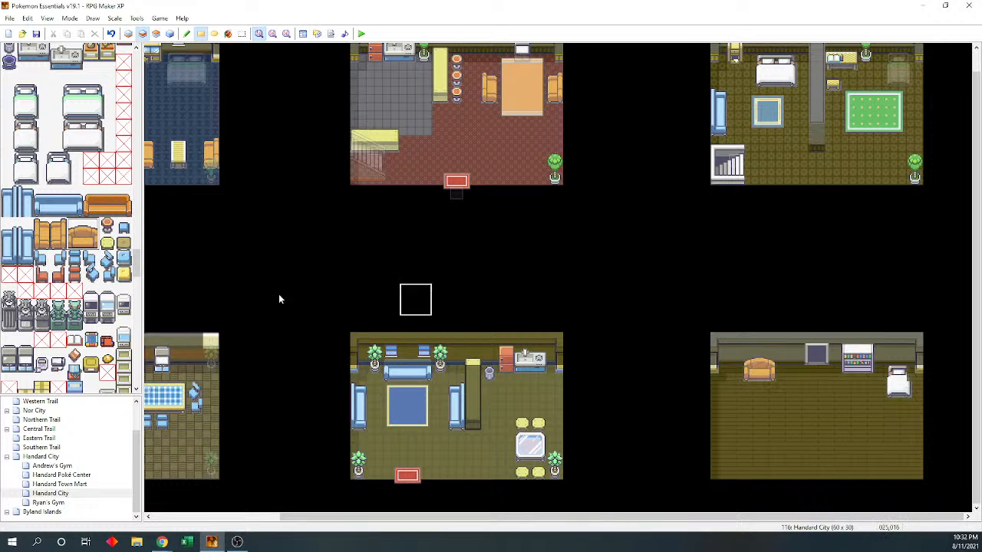
{"action": "left_click", "coordinate": [44, 243]}
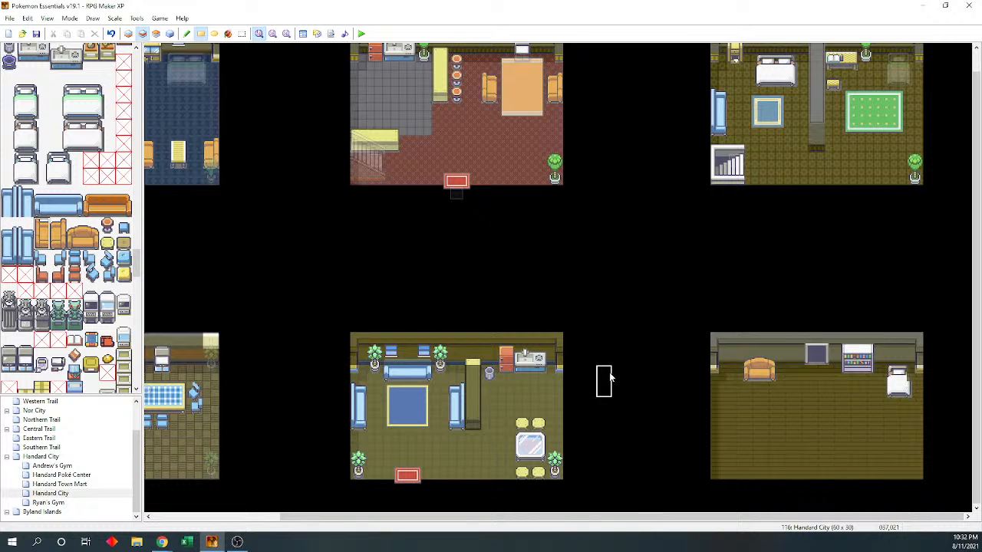
{"action": "left_click", "coordinate": [718, 401]}
Build a small two-tile-wide table with a red centre from table edge tiles, in front of the two orange sofas
{"action": "scroll", "coordinate": [50, 330], "scroll_direction": "down", "scroll_amount": 10}
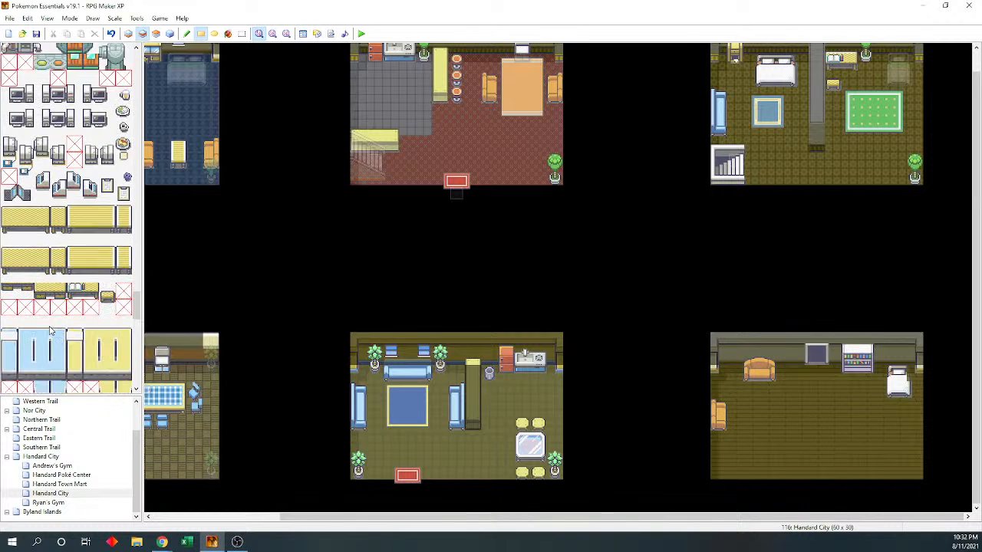
{"action": "scroll", "coordinate": [50, 330], "scroll_direction": "down", "scroll_amount": 5}
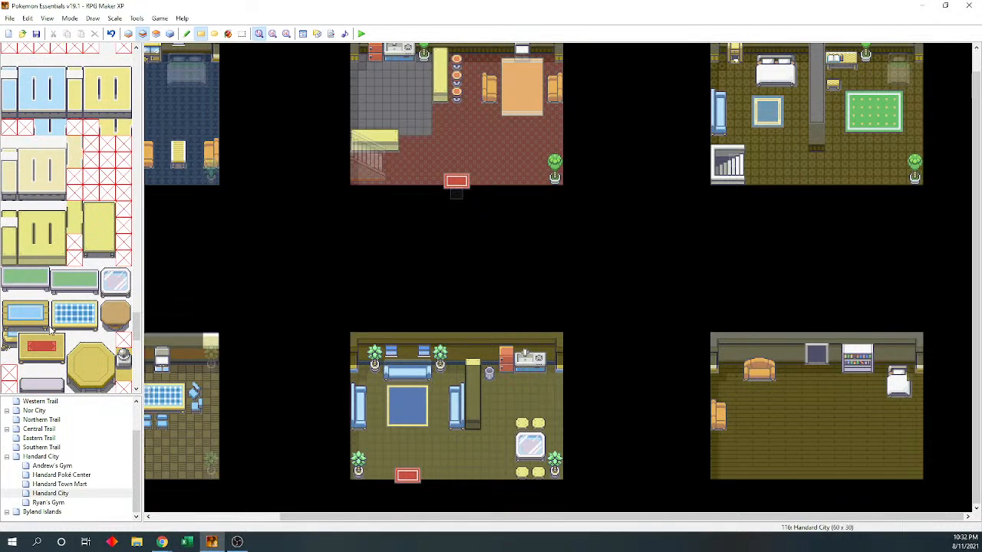
{"action": "left_click_drag", "start_coordinate": [109, 308], "coordinate": [125, 330]}
{"action": "left_click_drag", "start_coordinate": [28, 341], "coordinate": [27, 359]}
{"action": "left_click", "coordinate": [749, 405]}
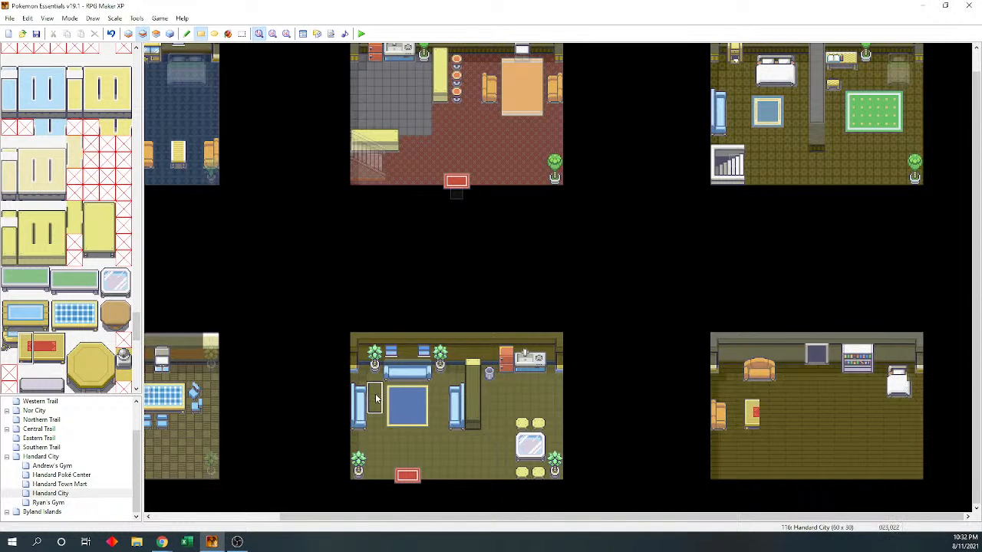
{"action": "left_click", "coordinate": [55, 345]}
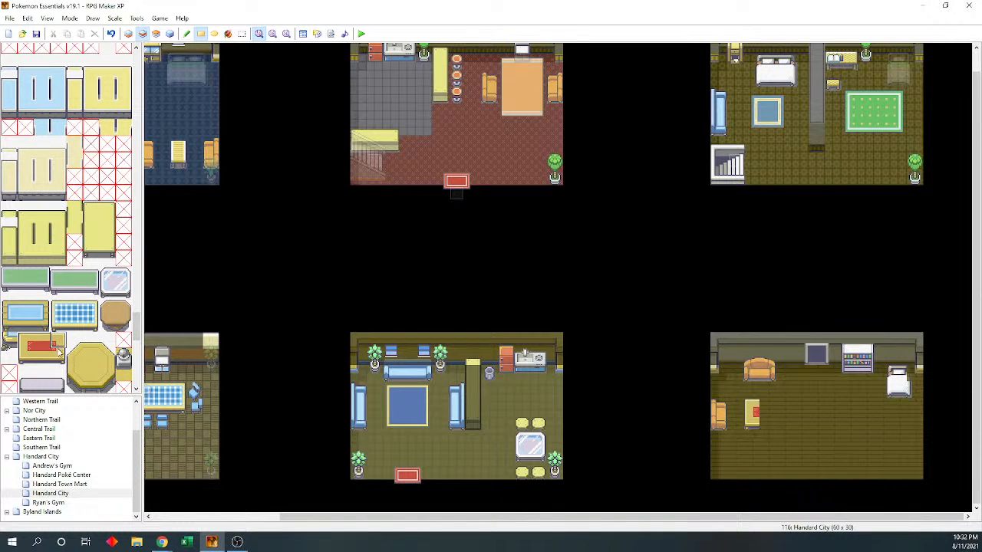
{"action": "left_click", "coordinate": [765, 413]}
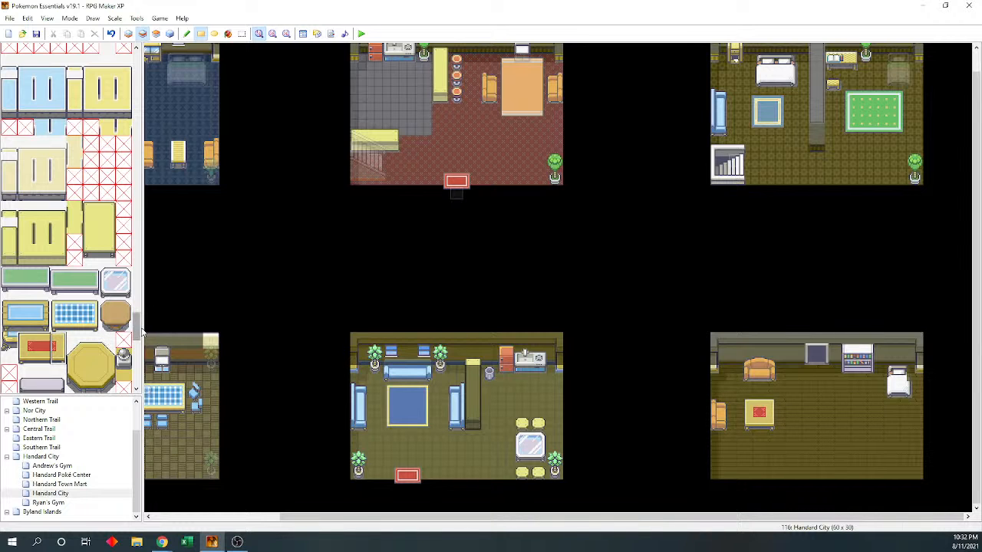
Place a potted plant on each side of the front-facing orange sofa along the room's back wall
{"action": "scroll", "coordinate": [136, 295], "scroll_direction": "down", "scroll_amount": 10}
{"action": "scroll", "coordinate": [135, 295], "scroll_direction": "up", "scroll_amount": 2}
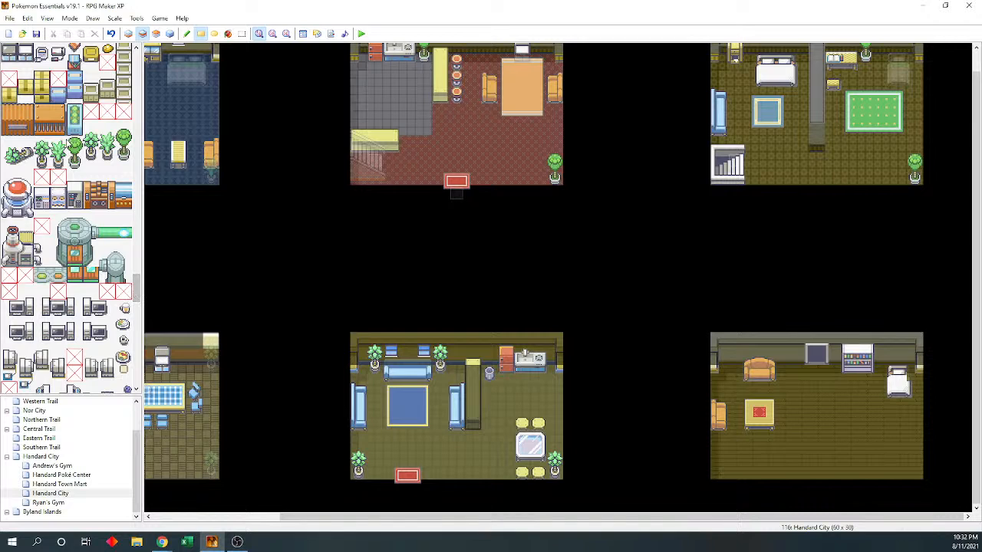
{"action": "left_click_drag", "start_coordinate": [58, 143], "coordinate": [59, 162]}
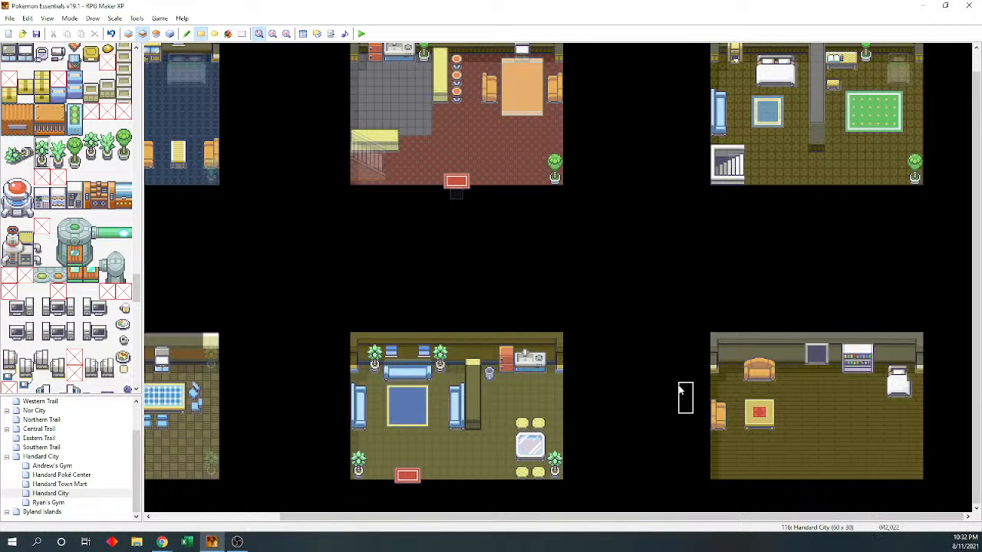
{"action": "left_click", "coordinate": [728, 354]}
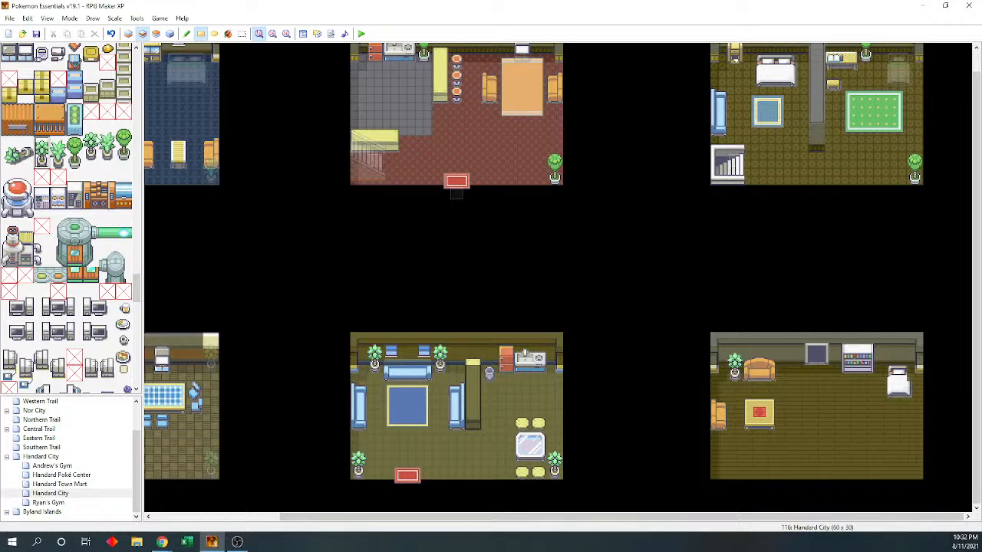
{"action": "left_click", "coordinate": [736, 371]}
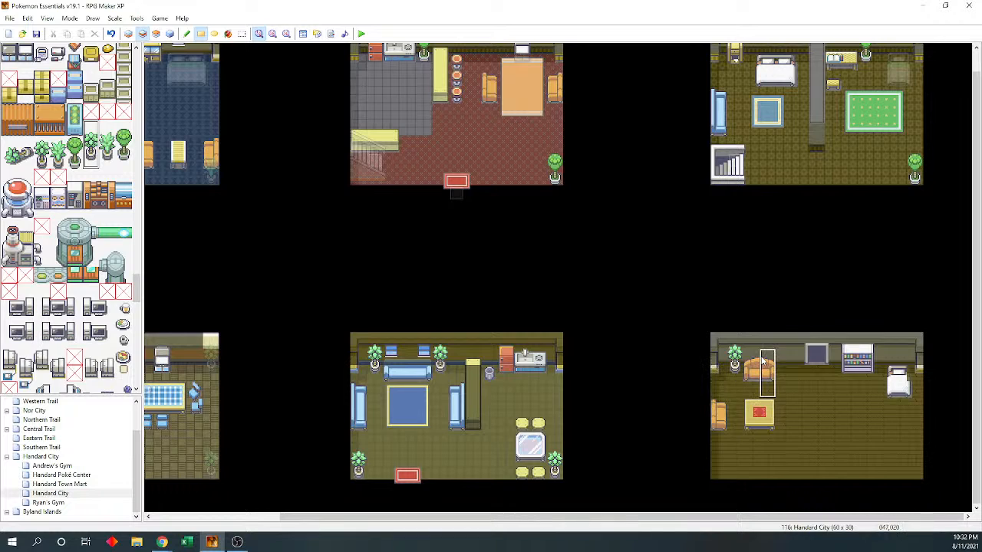
{"action": "left_click", "coordinate": [784, 351]}
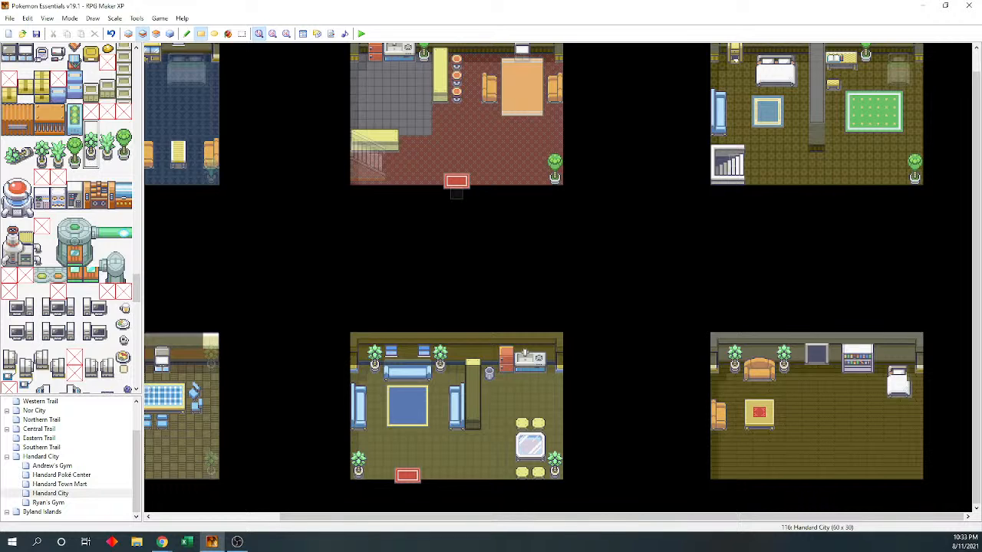
Place the blue-framed green cabinet in the front-left corner of the room, below the side-facing orange sofa
{"action": "scroll", "coordinate": [97, 182], "scroll_direction": "up", "scroll_amount": 2}
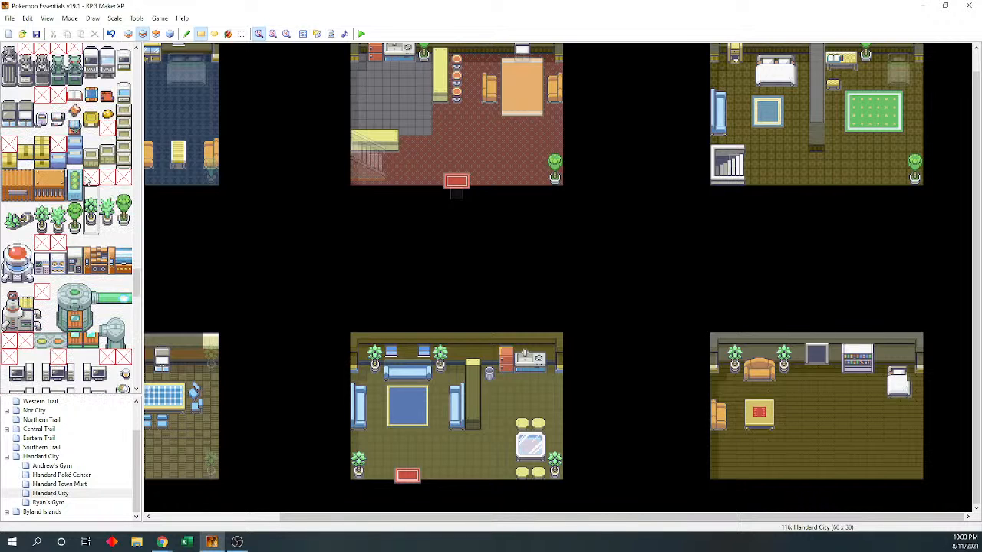
{"action": "left_click", "coordinate": [719, 460]}
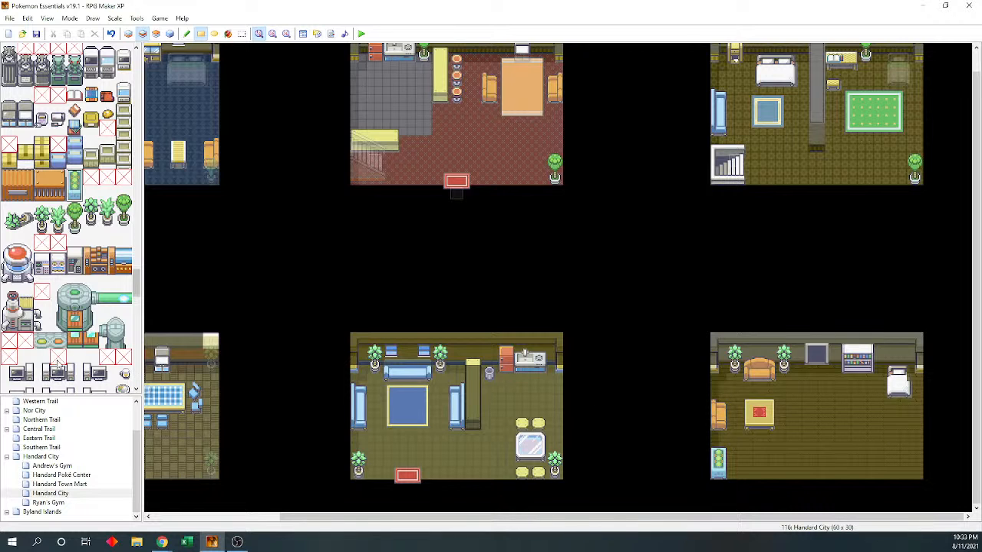
Check the parent Handard City exterior map, and return to the interiors map to place a red exit mat on the room's front edge
{"action": "scroll", "coordinate": [74, 303], "scroll_direction": "up", "scroll_amount": 10}
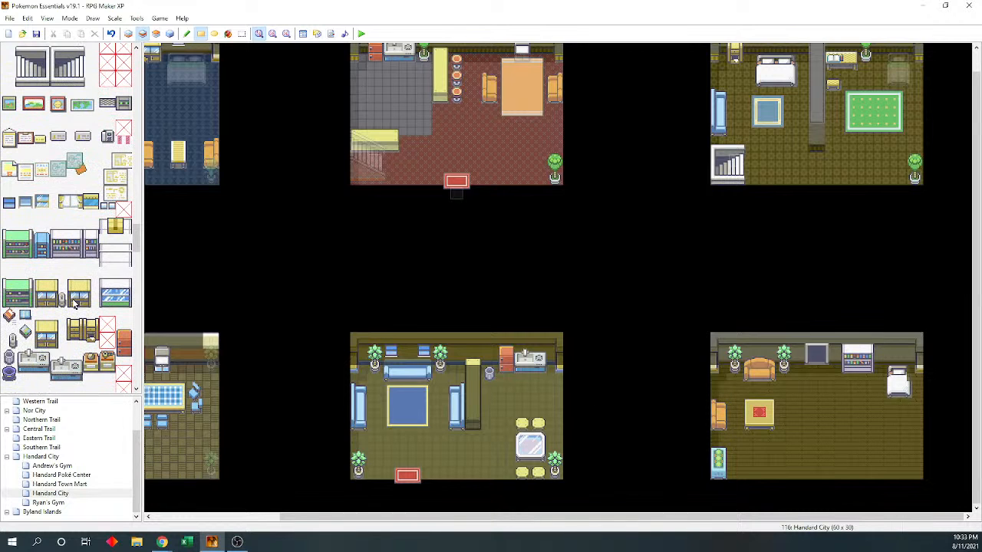
{"action": "left_click", "coordinate": [52, 456]}
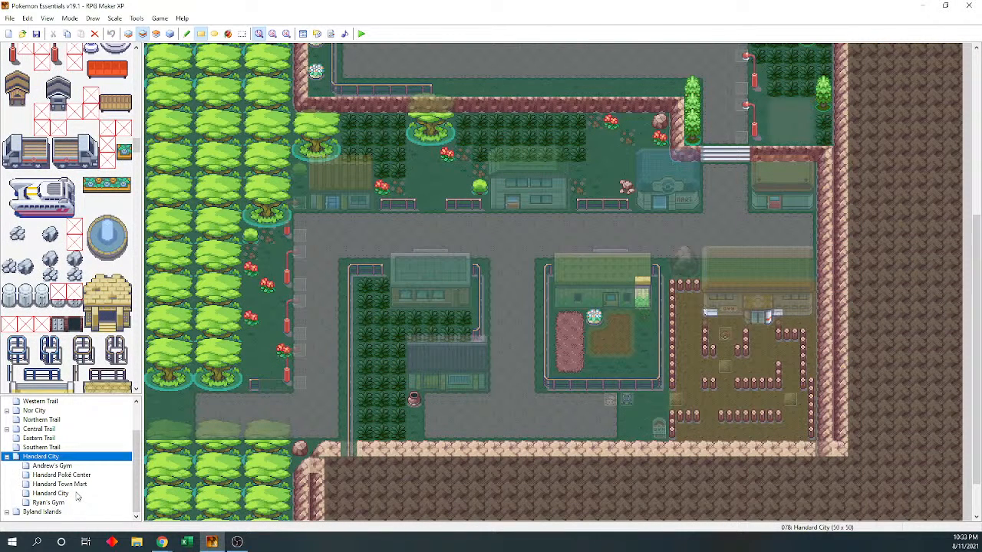
{"action": "left_click", "coordinate": [75, 495]}
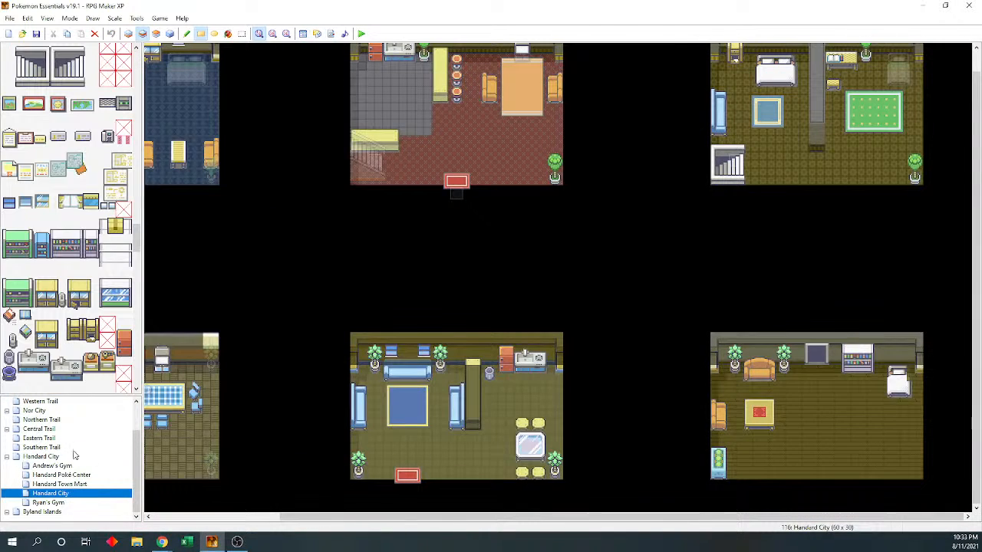
{"action": "scroll", "coordinate": [69, 307], "scroll_direction": "up", "scroll_amount": 5}
{"action": "scroll", "coordinate": [66, 352], "scroll_direction": "down", "scroll_amount": 10}
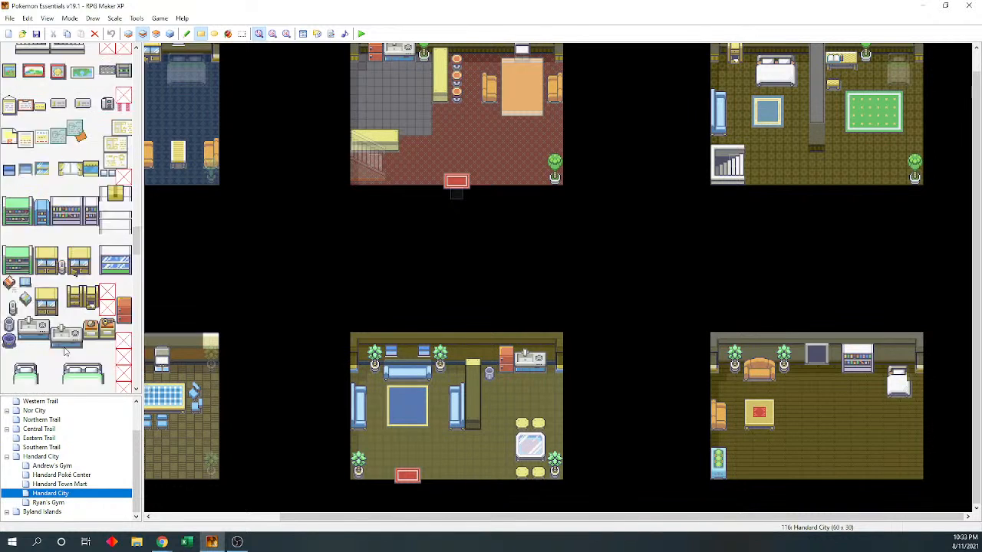
{"action": "scroll", "coordinate": [66, 351], "scroll_direction": "down", "scroll_amount": 10}
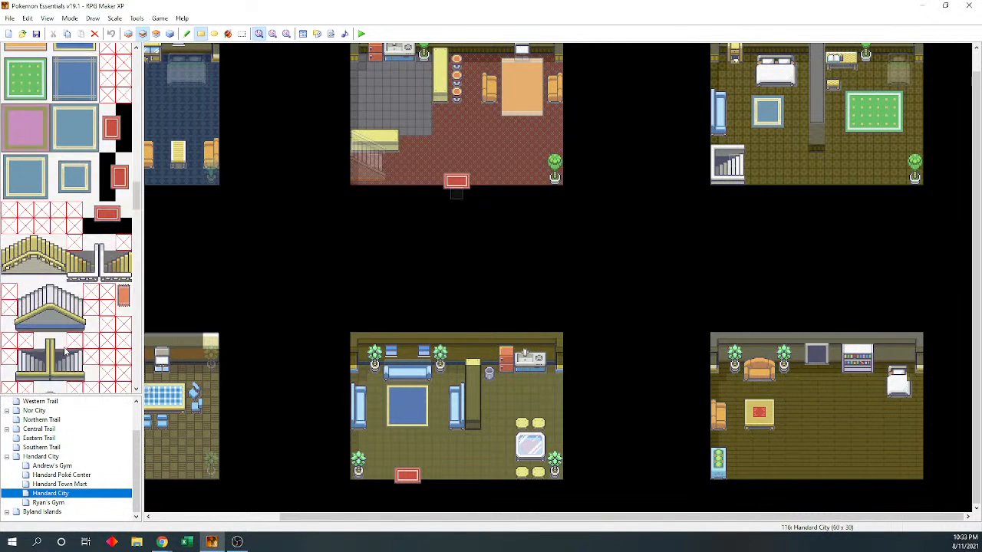
{"action": "left_click_drag", "start_coordinate": [94, 149], "coordinate": [121, 165]}
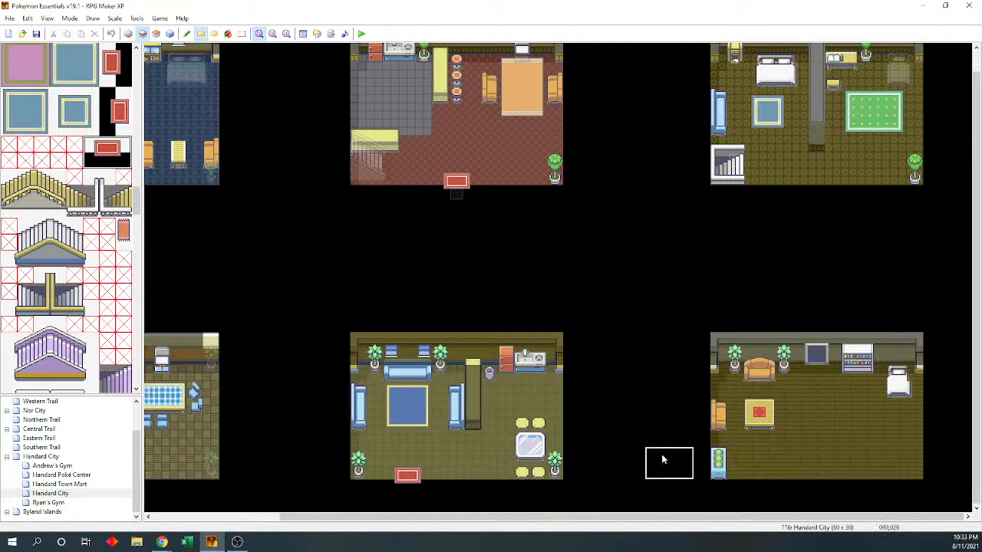
{"action": "left_click", "coordinate": [803, 469]}
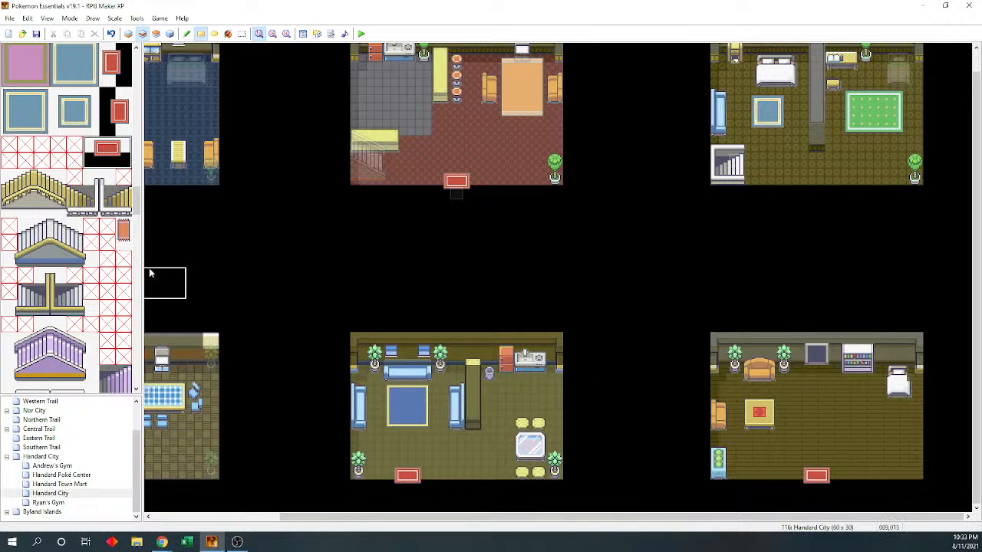
Place the white-and-grey machine with its side pipe piece in the front-right corner of the room
{"action": "left_click_drag", "start_coordinate": [142, 209], "coordinate": [138, 291]}
{"action": "scroll", "coordinate": [128, 181], "scroll_direction": "up", "scroll_amount": 3}
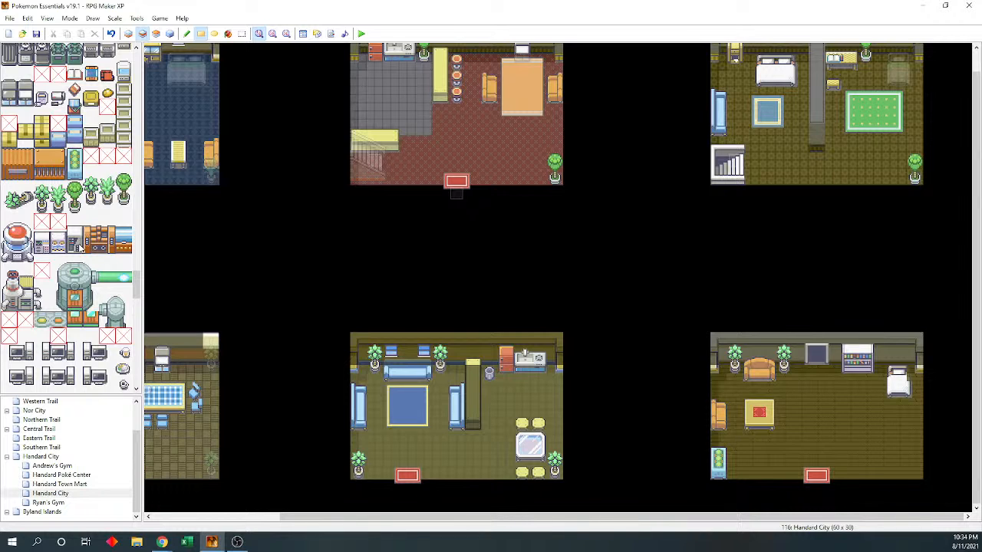
{"action": "left_click_drag", "start_coordinate": [136, 283], "coordinate": [136, 274]}
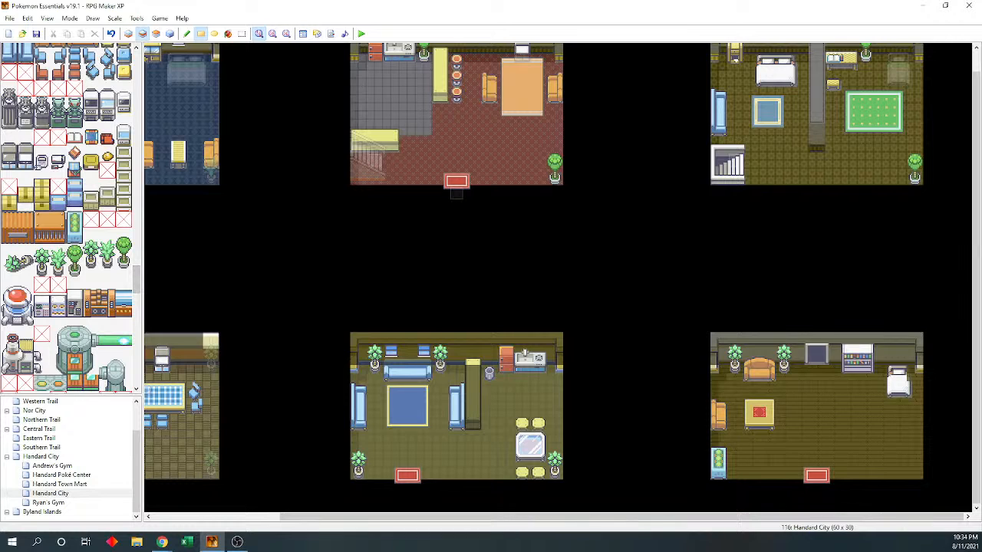
{"action": "left_click", "coordinate": [237, 541]}
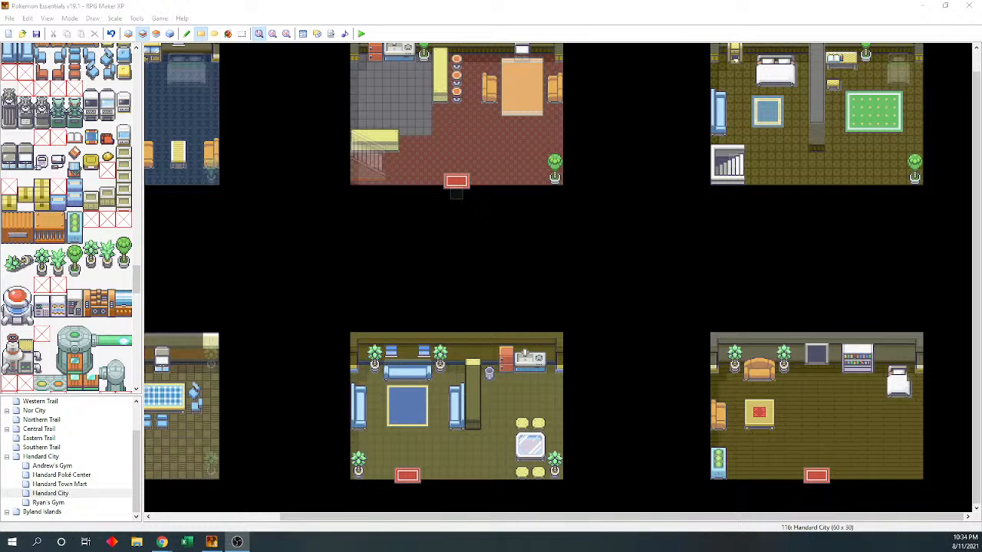
{"action": "scroll", "coordinate": [90, 244], "scroll_direction": "up", "scroll_amount": 5}
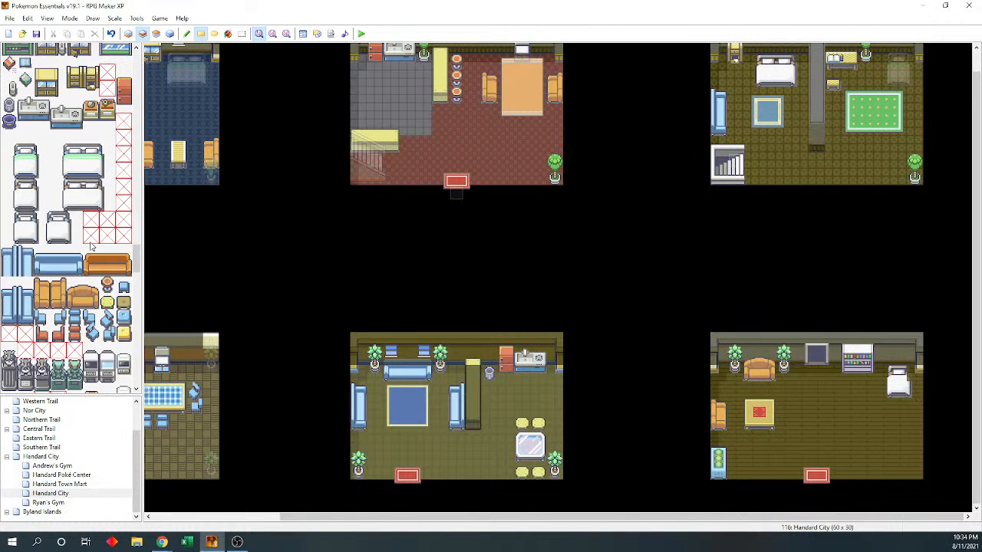
{"action": "scroll", "coordinate": [91, 246], "scroll_direction": "down", "scroll_amount": 4}
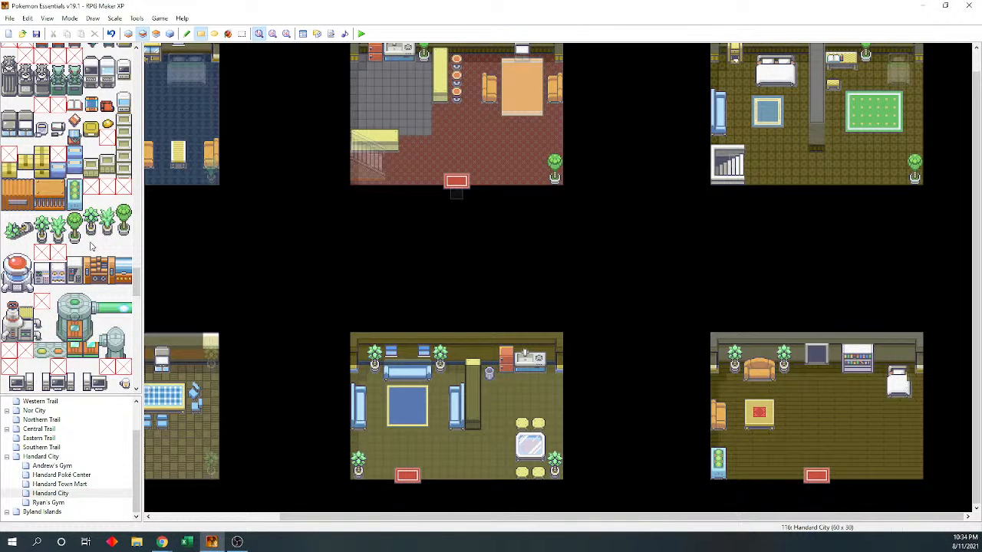
{"action": "scroll", "coordinate": [90, 245], "scroll_direction": "down", "scroll_amount": 1}
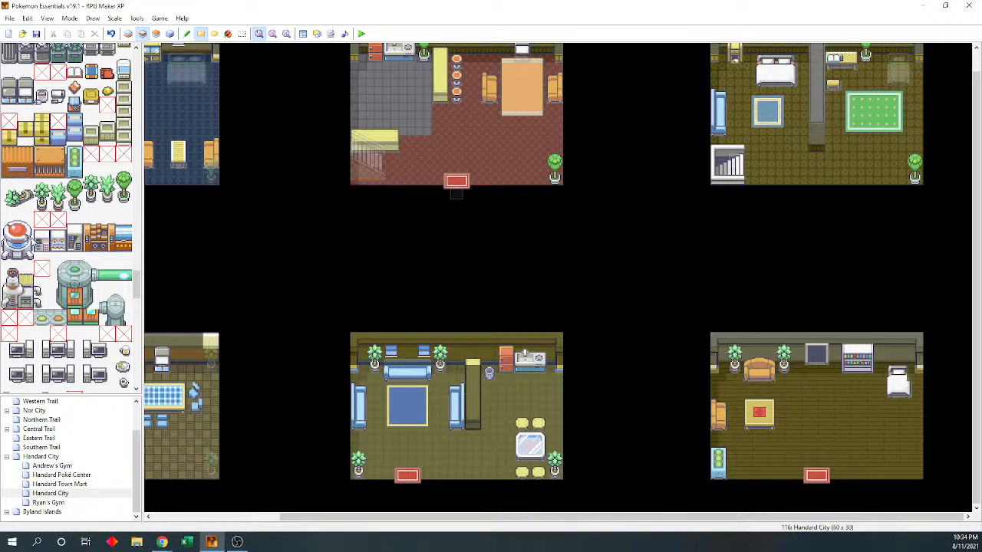
{"action": "left_click_drag", "start_coordinate": [15, 270], "coordinate": [27, 304]}
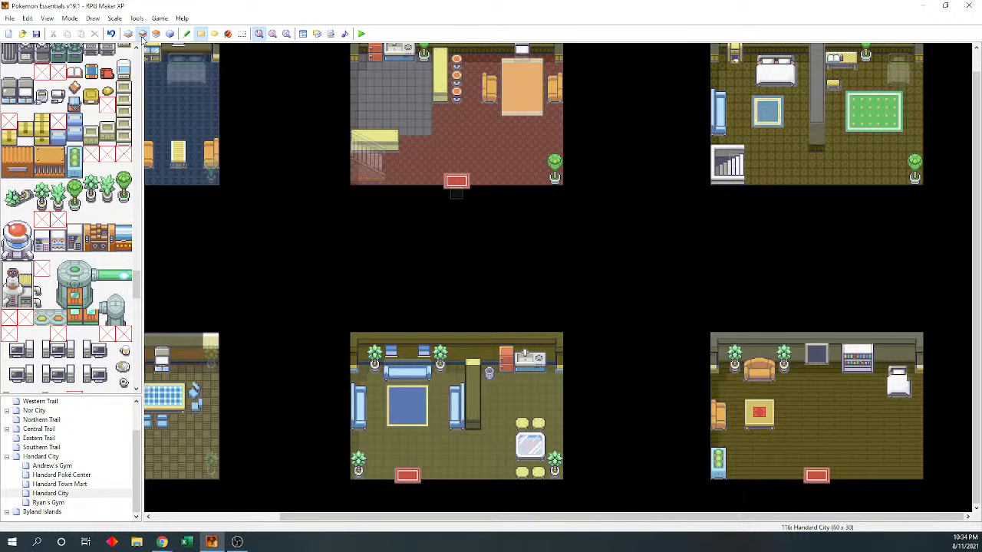
{"action": "left_click", "coordinate": [885, 447]}
{"action": "left_click", "coordinate": [886, 454]}
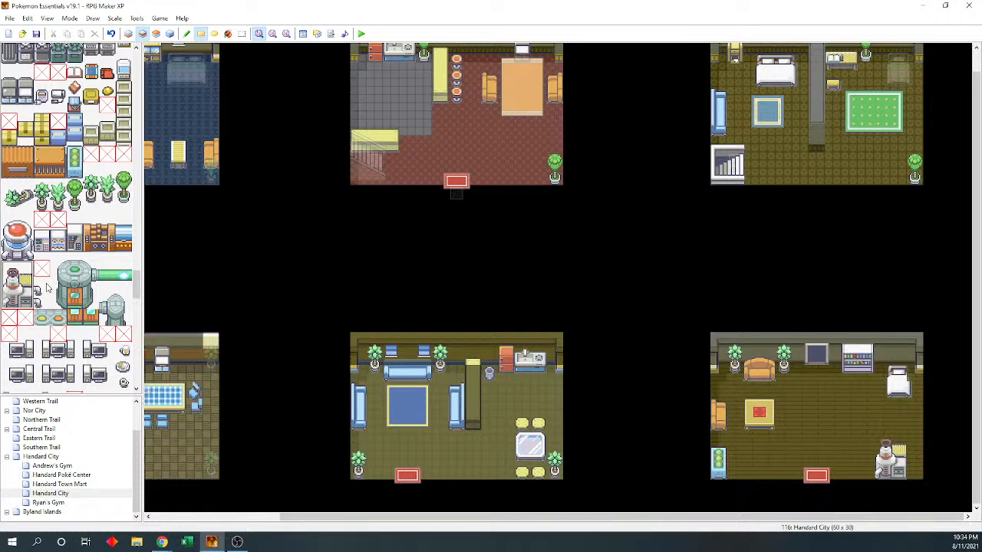
{"action": "left_click_drag", "start_coordinate": [43, 288], "coordinate": [43, 305]}
{"action": "left_click", "coordinate": [914, 464]}
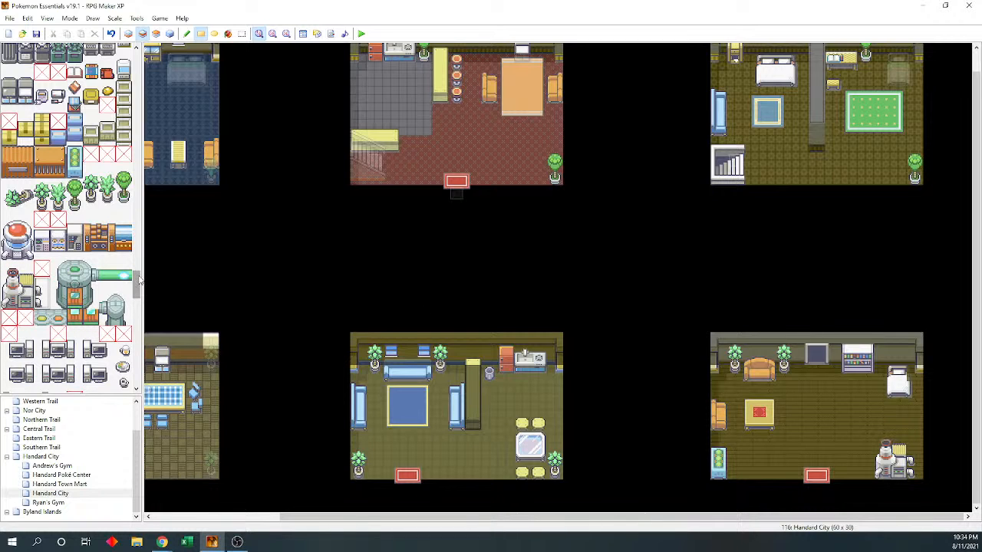
Place a round potted bush and a leafy potted plant side by side, directly left of the machine
{"action": "scroll", "coordinate": [89, 184], "scroll_direction": "up", "scroll_amount": 1}
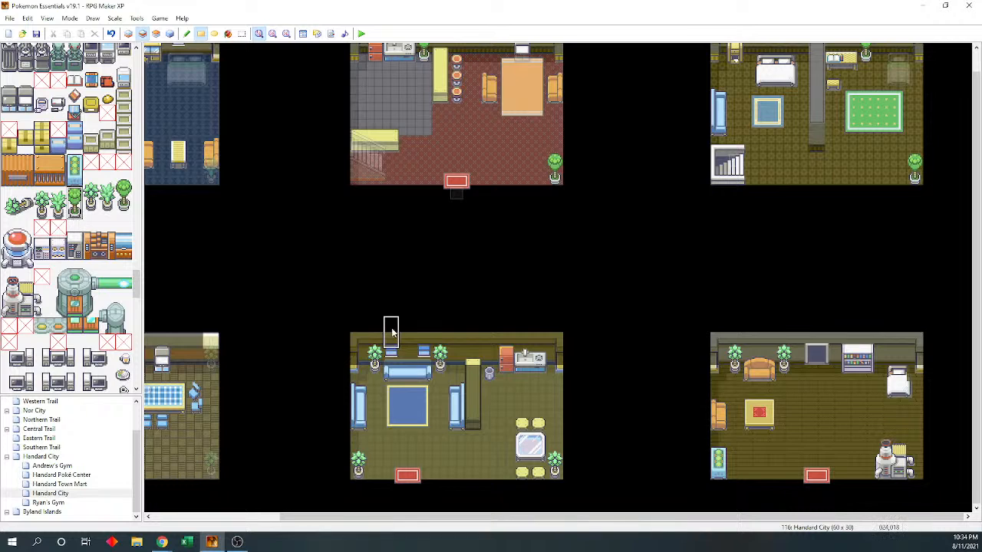
{"action": "left_click", "coordinate": [866, 461]}
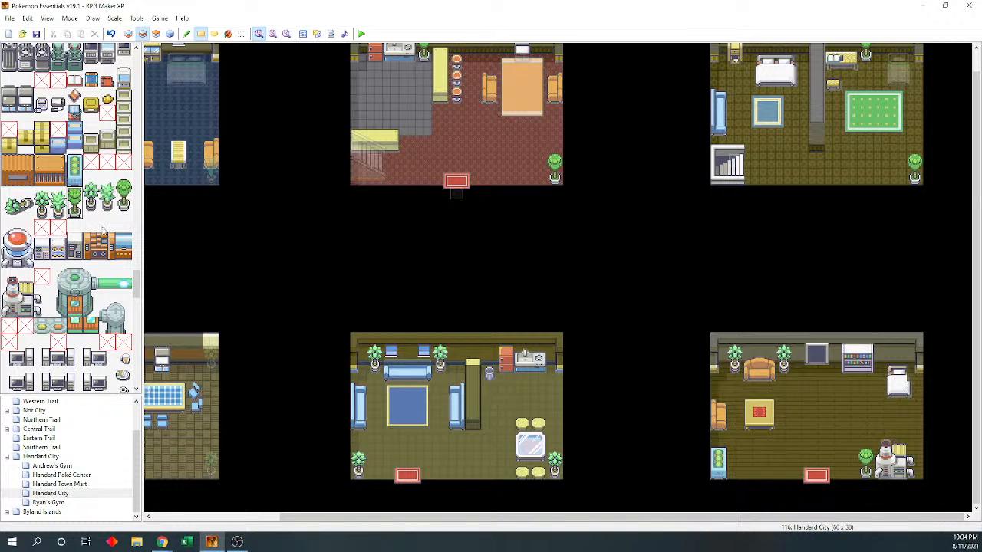
{"action": "left_click", "coordinate": [850, 460]}
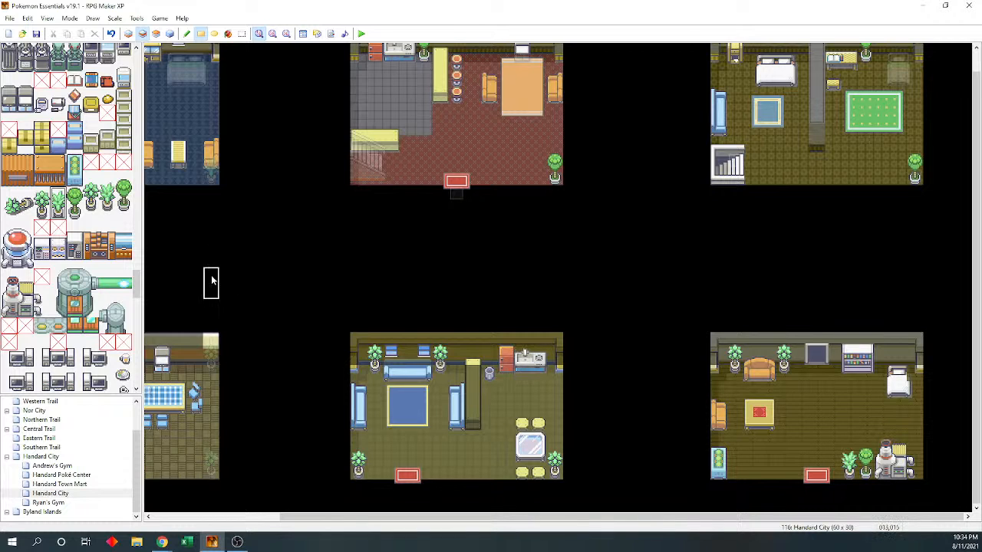
On layer 3, place the top tiles of the machine and of the two potted plants beside it
{"action": "left_click_drag", "start_coordinate": [138, 285], "coordinate": [138, 282]}
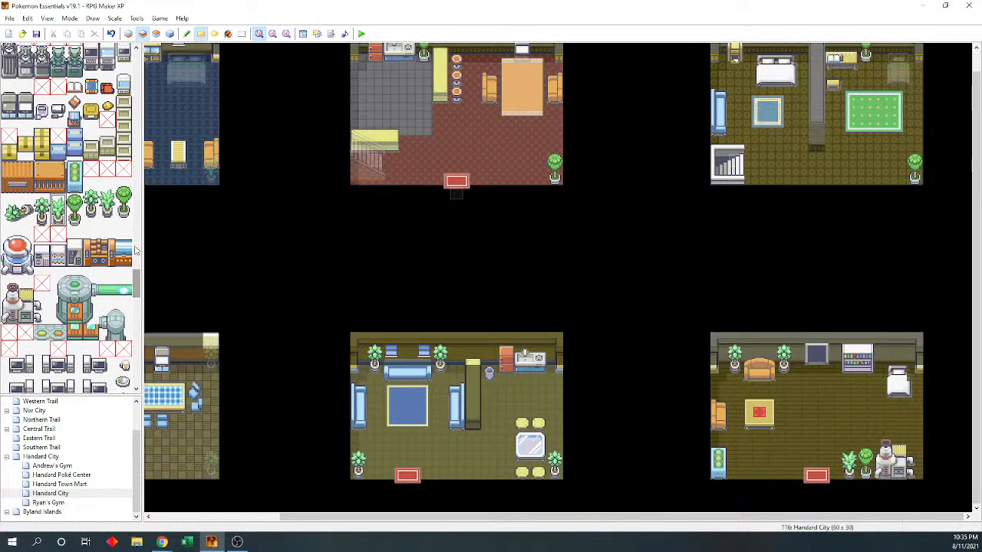
{"action": "left_click", "coordinate": [156, 33]}
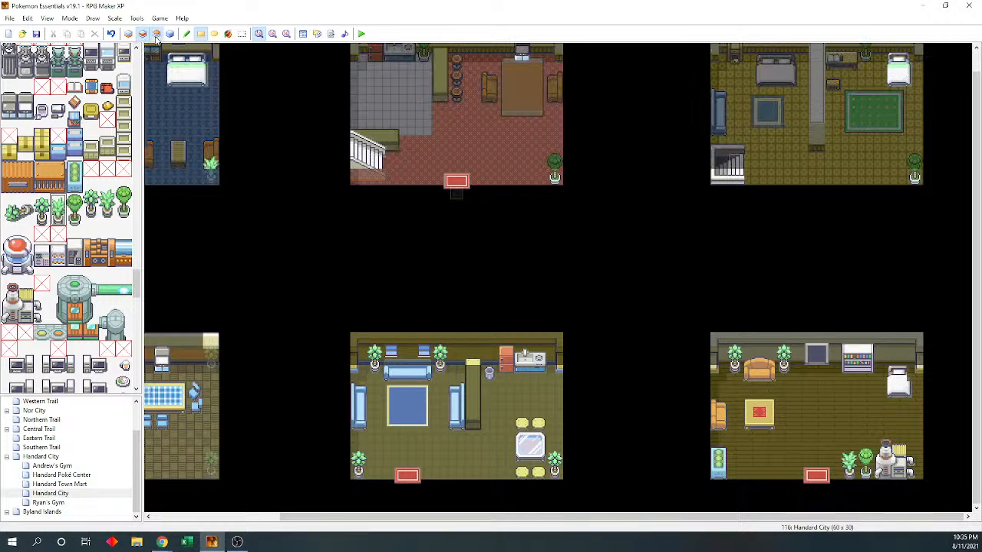
{"action": "left_click", "coordinate": [898, 453]}
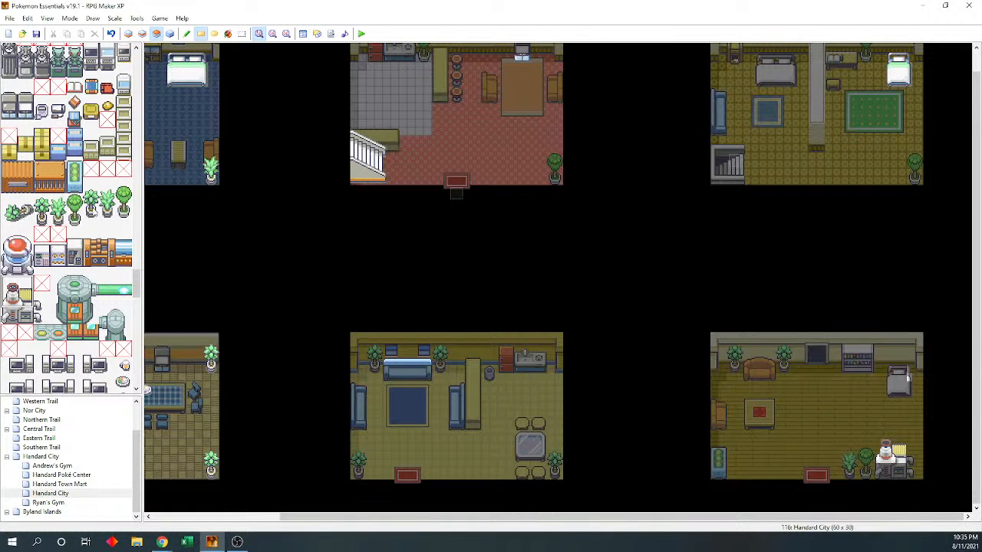
{"action": "left_click", "coordinate": [865, 454]}
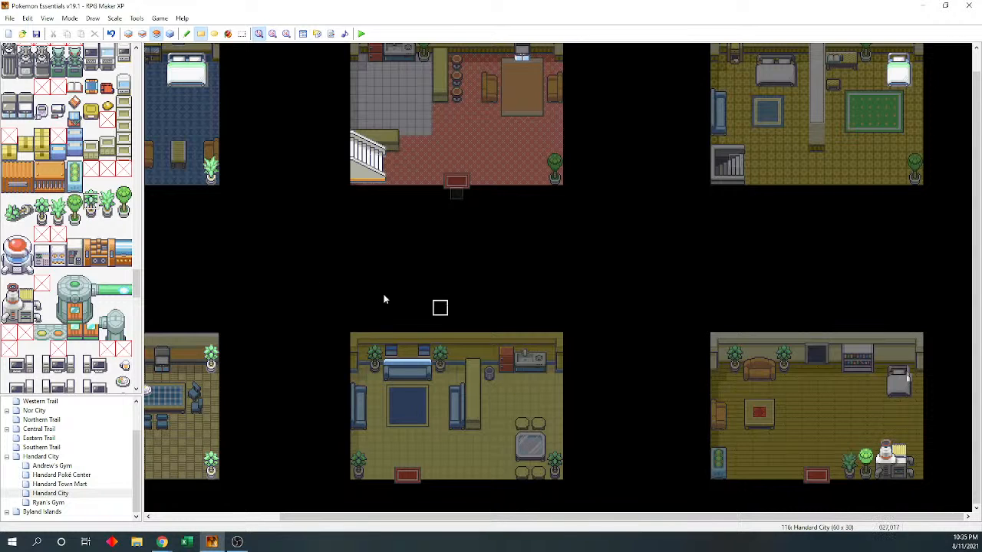
{"action": "left_click", "coordinate": [107, 186]}
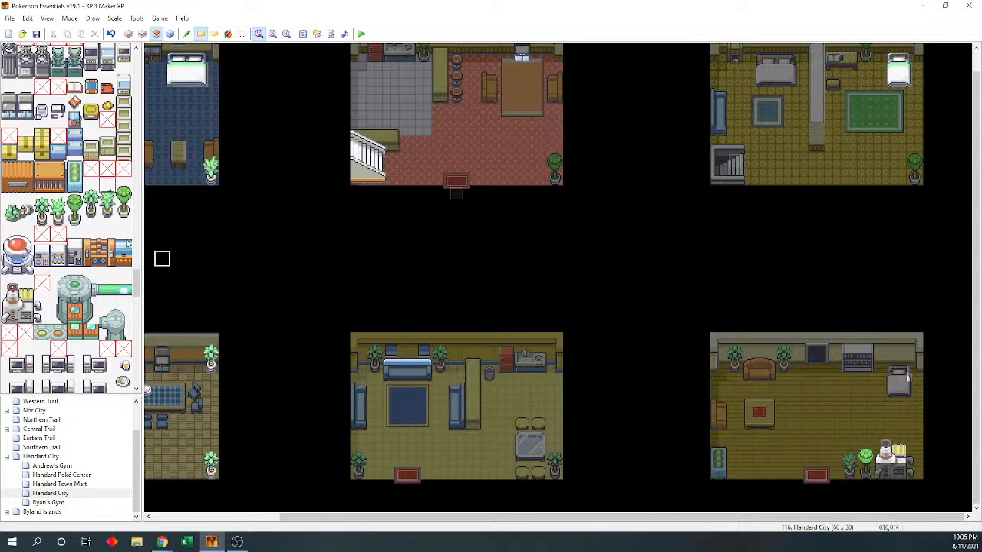
{"action": "left_click", "coordinate": [58, 203]}
{"action": "left_click", "coordinate": [848, 457]}
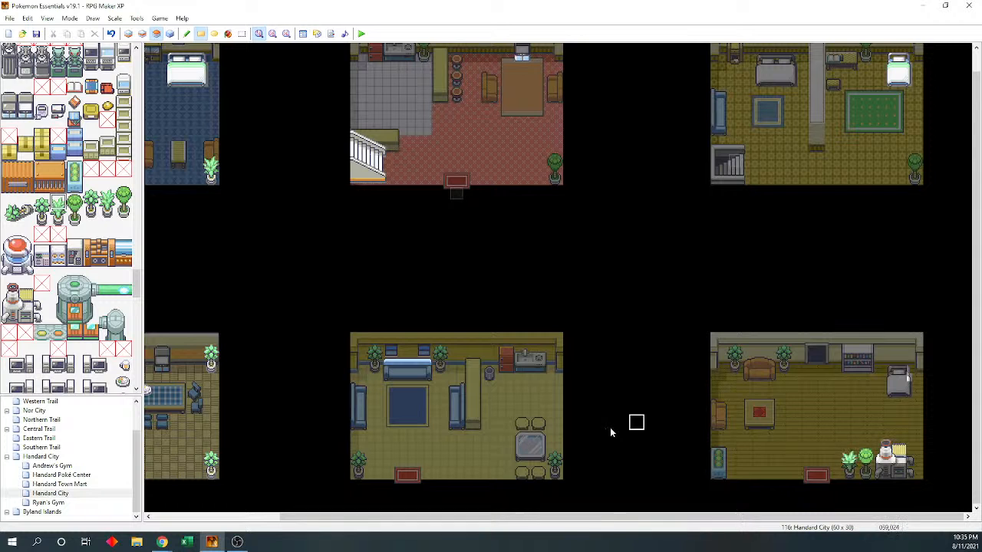
Place a three-tile-wide yellow counter top over the machine's upper part on layer 3, undoing its extension over the round bush
{"action": "left_click_drag", "start_coordinate": [138, 283], "coordinate": [145, 237]}
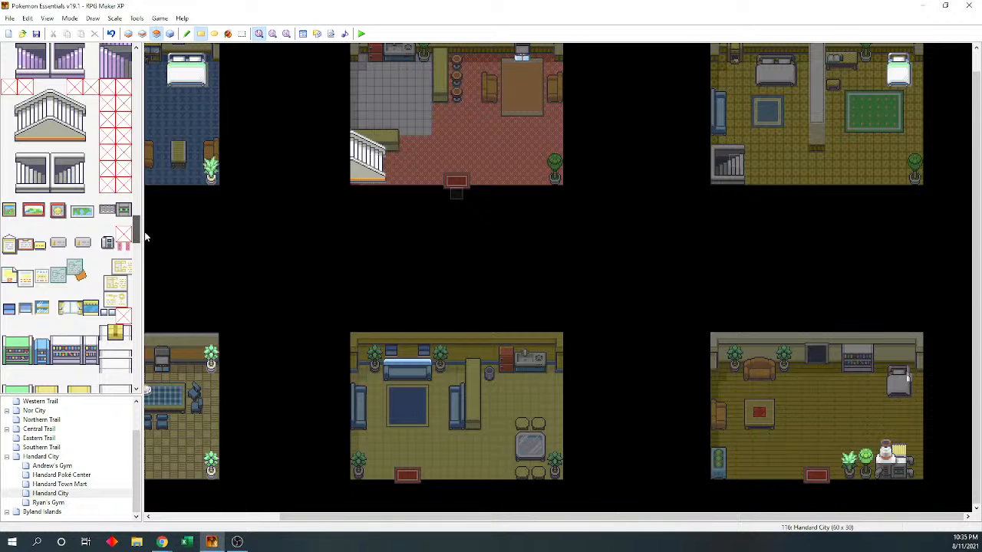
{"action": "left_click_drag", "start_coordinate": [146, 237], "coordinate": [141, 246]}
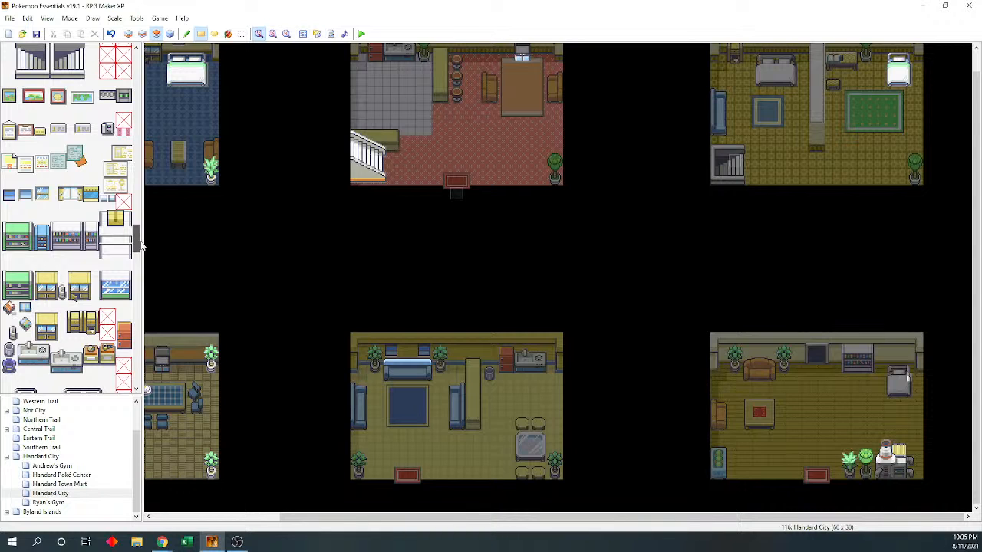
{"action": "scroll", "coordinate": [135, 247], "scroll_direction": "down", "scroll_amount": 2}
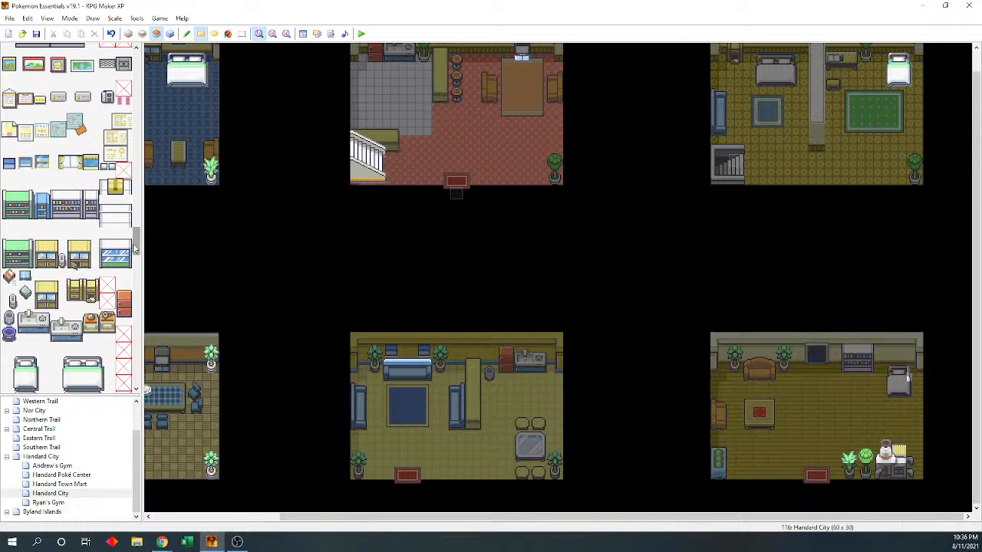
{"action": "left_click_drag", "start_coordinate": [137, 246], "coordinate": [137, 249]}
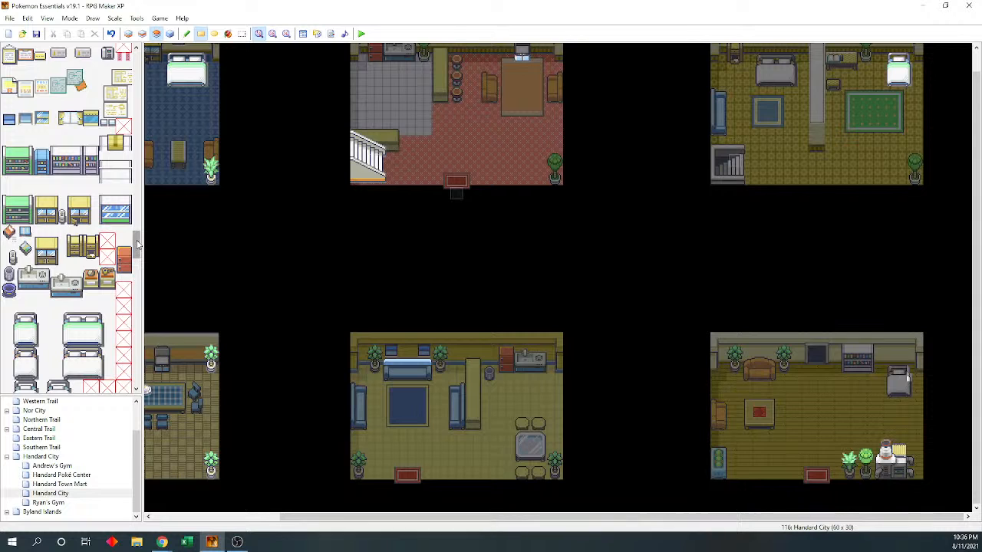
{"action": "left_click_drag", "start_coordinate": [136, 249], "coordinate": [127, 301]}
{"action": "left_click_drag", "start_coordinate": [9, 277], "coordinate": [42, 294]}
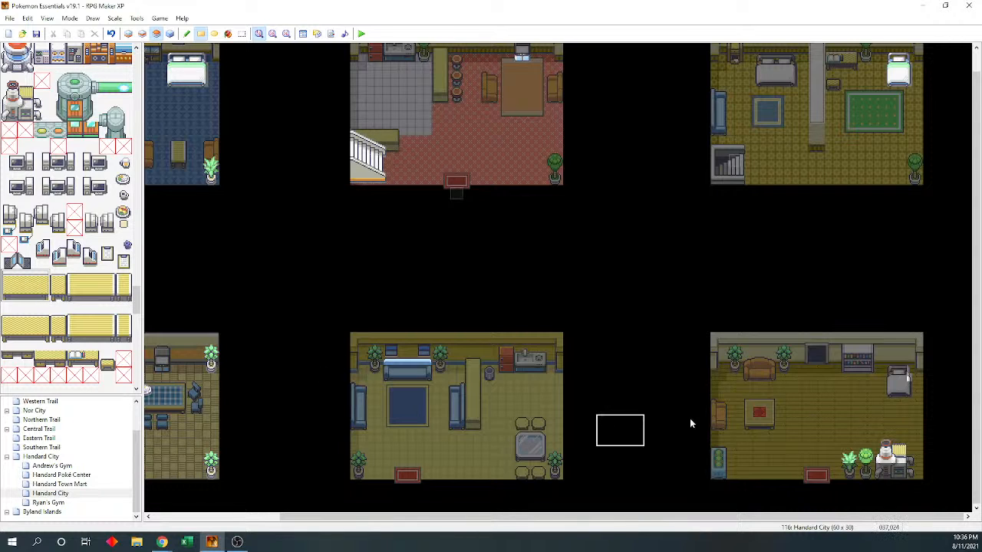
{"action": "left_click", "coordinate": [880, 444]}
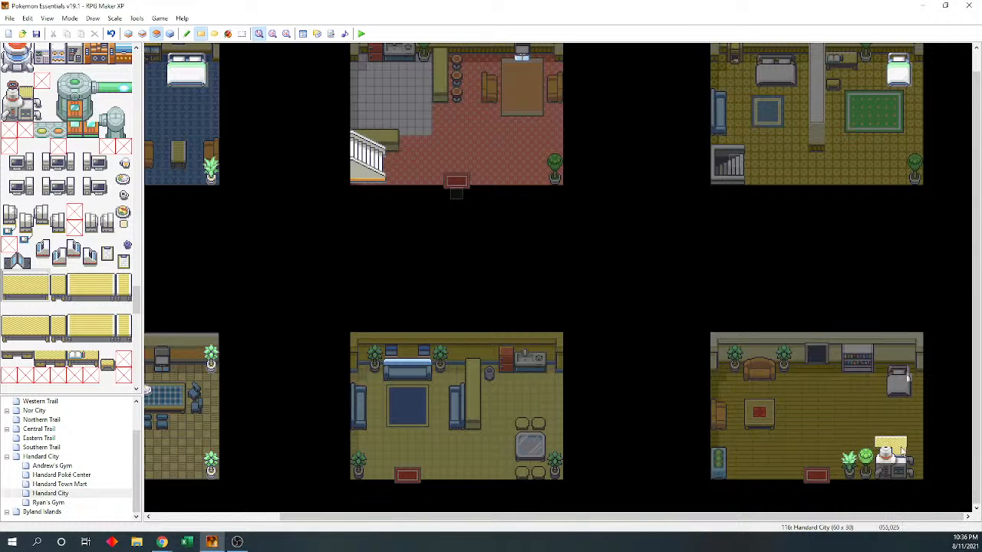
{"action": "left_click", "coordinate": [861, 445]}
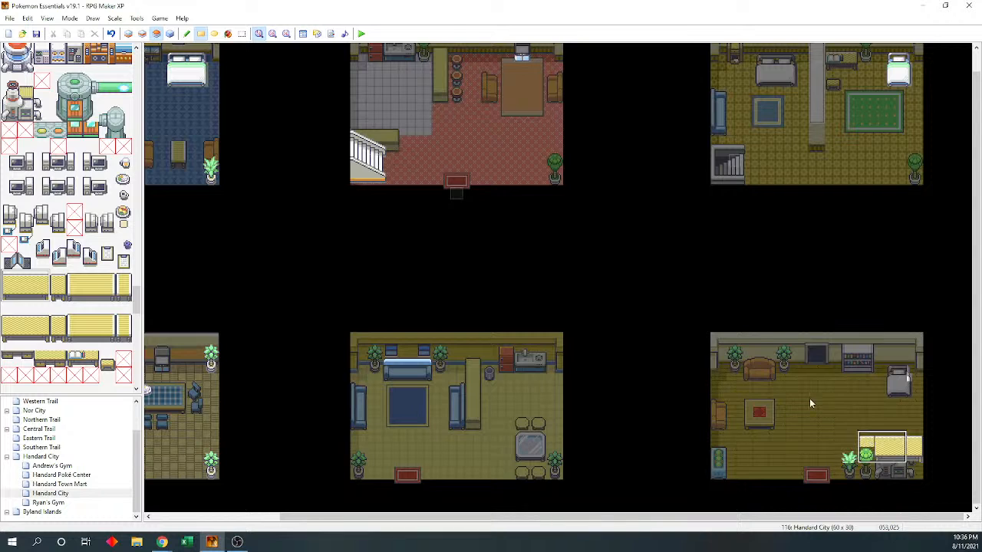
{"action": "key", "text": "ctrl+z"}
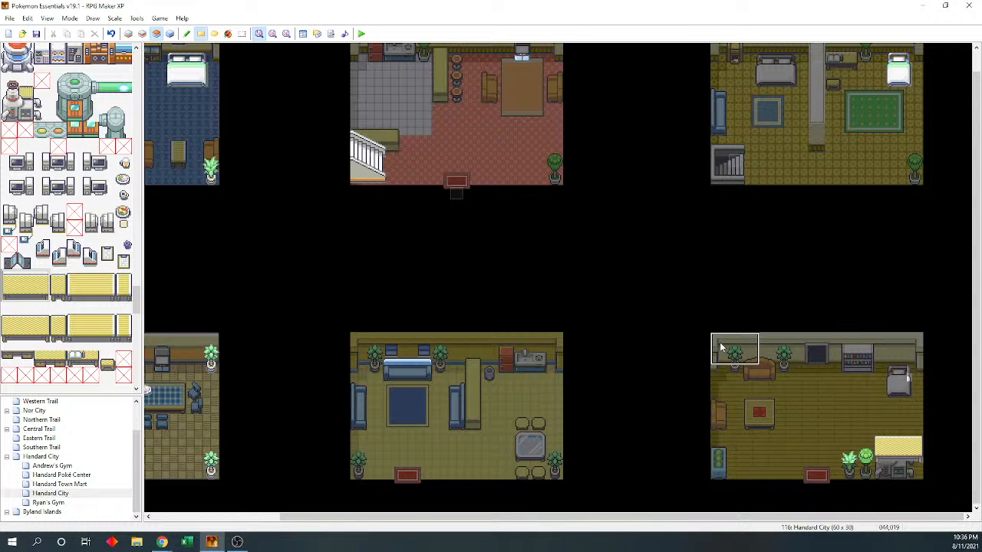
Undo the layer 3 counter top and place it on layer 2 instead, five tiles wide, behind the machine and both potted plants
{"action": "key", "text": "ctrl+z"}
{"action": "key", "text": "F6"}
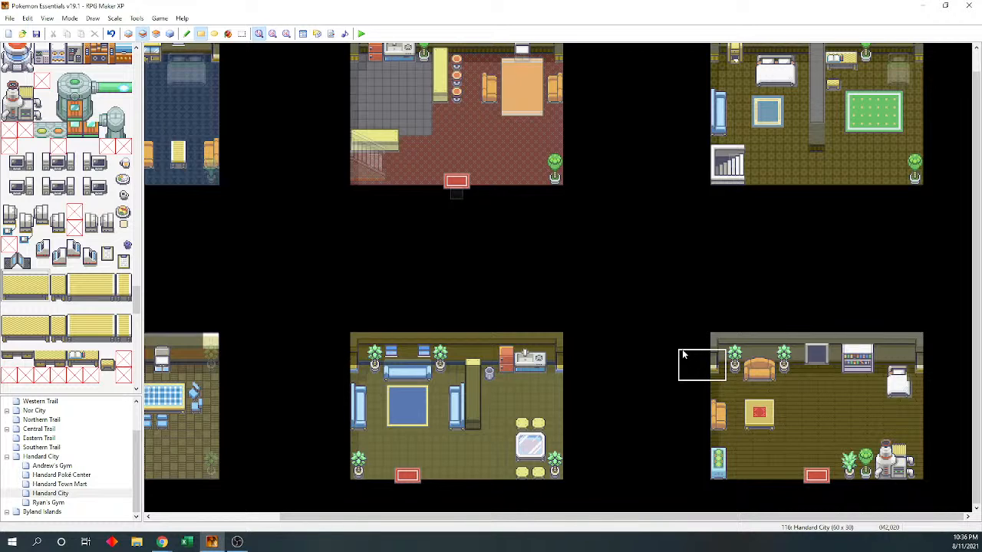
{"action": "left_click", "coordinate": [880, 439]}
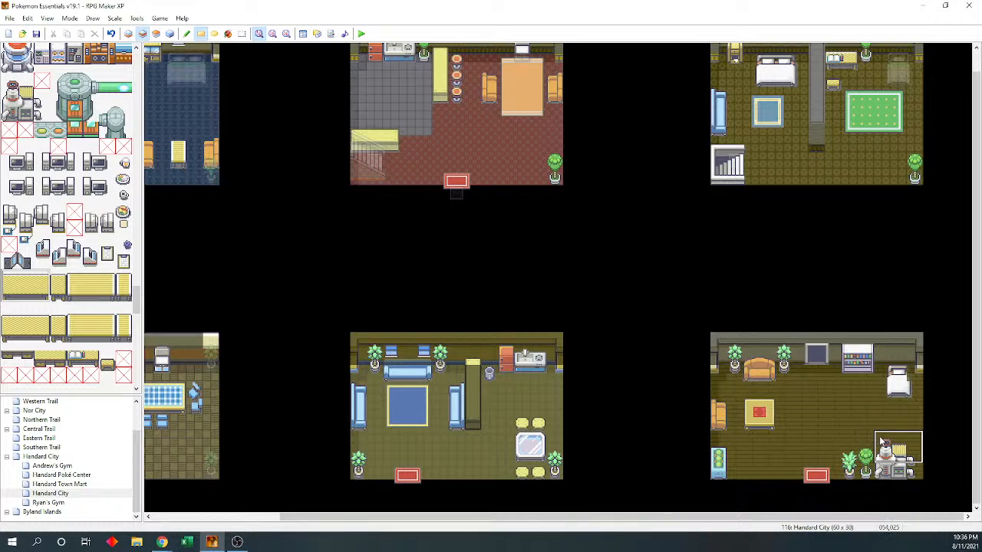
{"action": "left_click", "coordinate": [853, 439]}
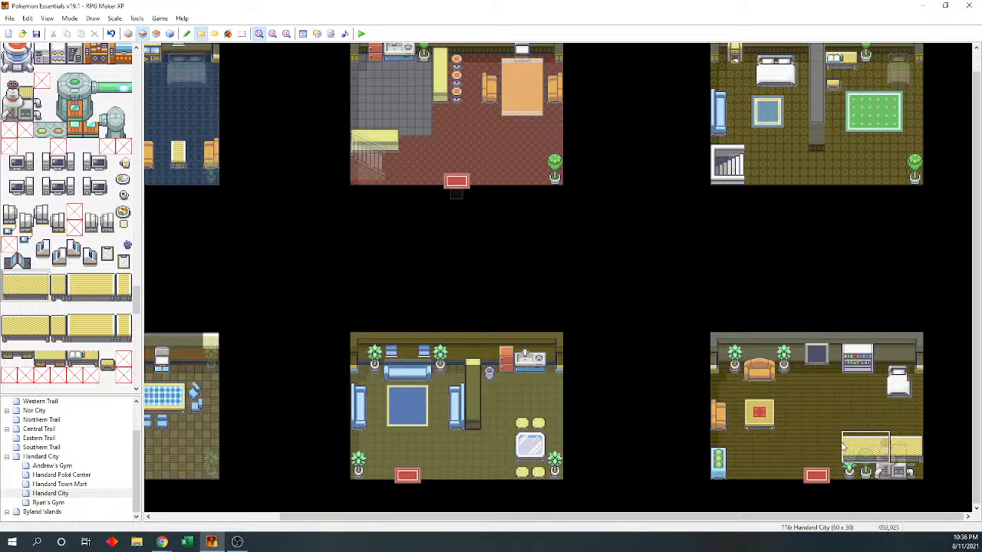
On layer 3, place the small round grey-and-white item at the counter's right end instead of over the leafy plant, and save the project
{"action": "left_click", "coordinate": [124, 195]}
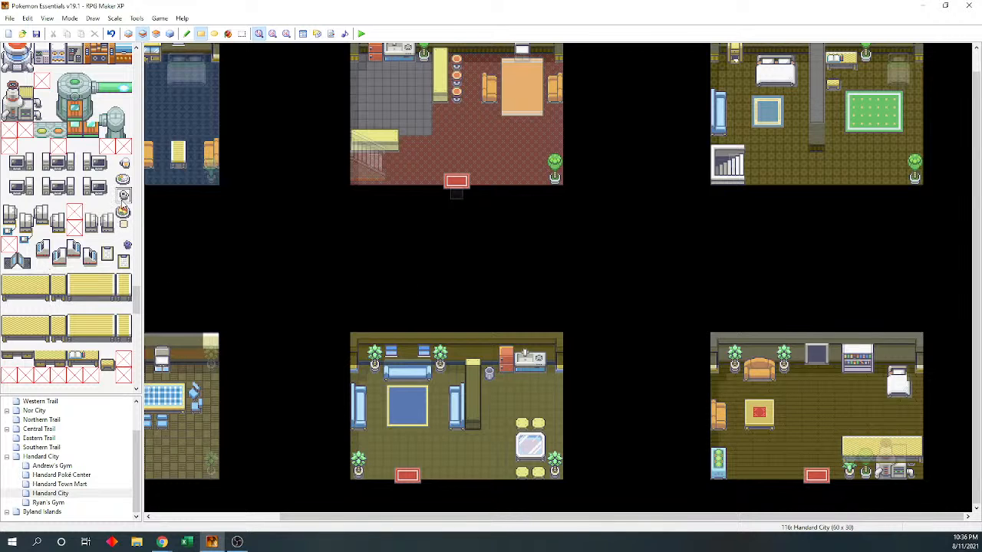
{"action": "left_click", "coordinate": [156, 34]}
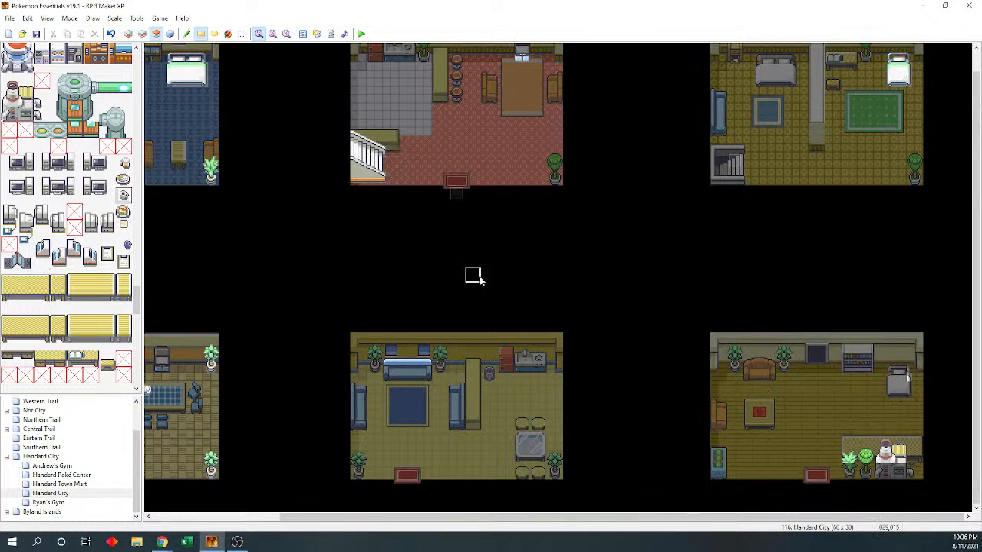
{"action": "left_click", "coordinate": [849, 438]}
{"action": "left_click", "coordinate": [170, 33]}
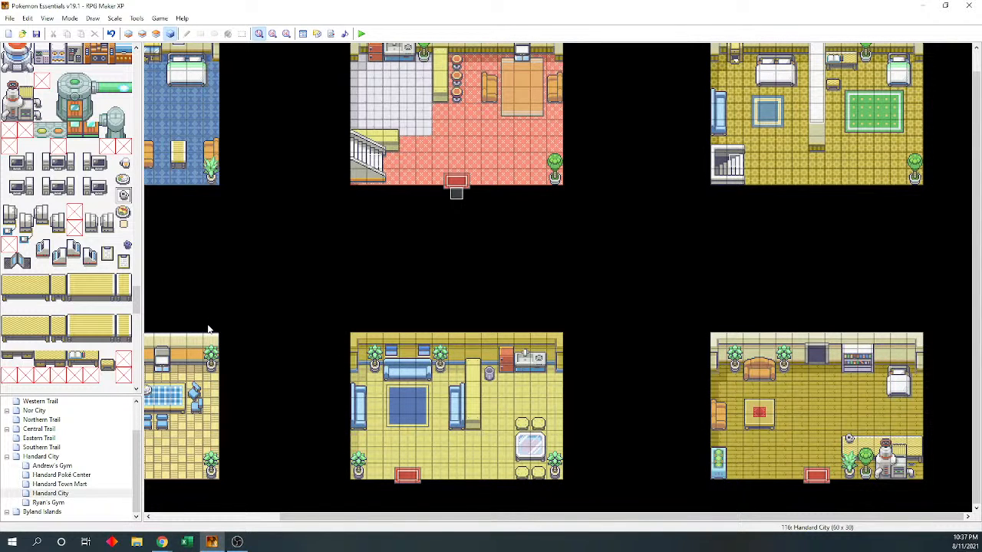
{"action": "left_click", "coordinate": [142, 35]}
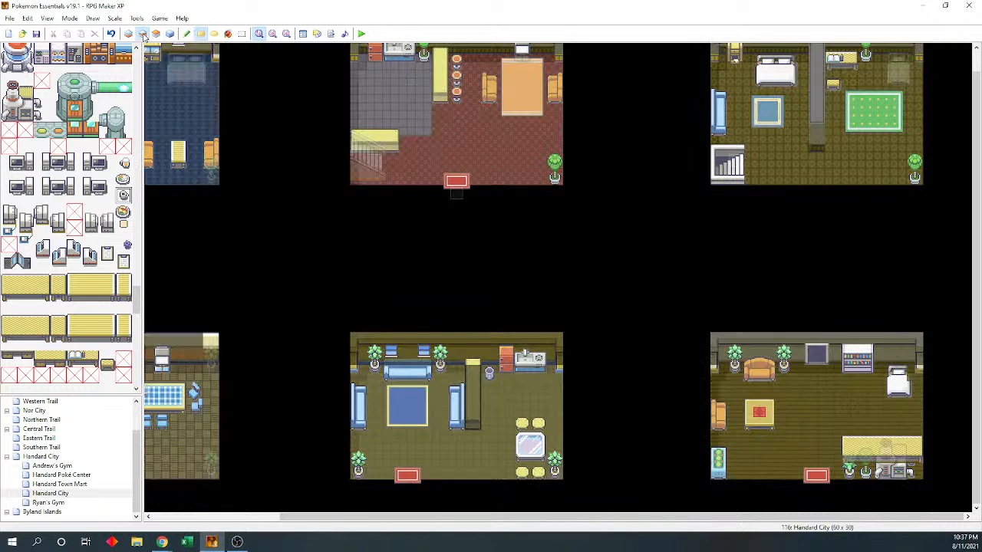
{"action": "key", "text": "F7"}
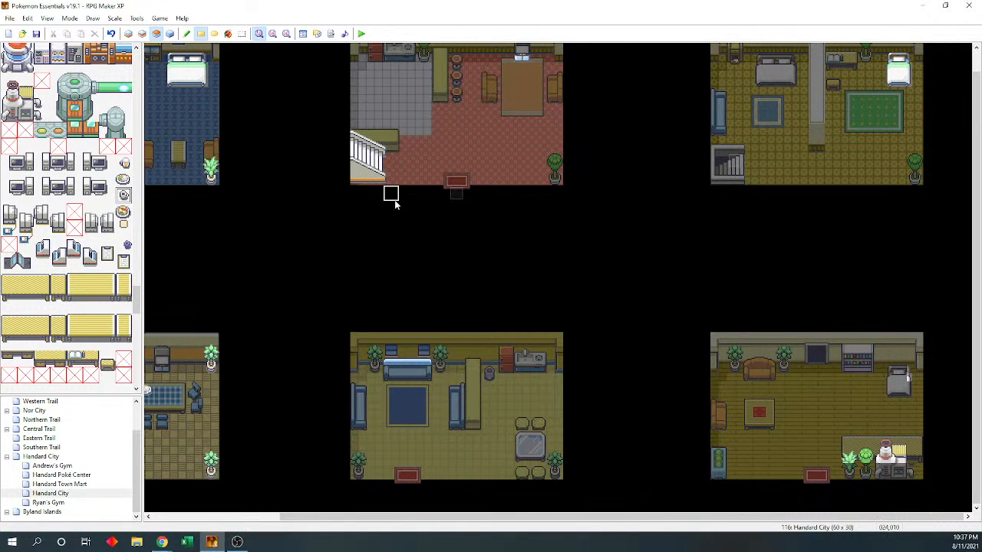
{"action": "left_click", "coordinate": [915, 439]}
{"action": "left_click", "coordinate": [123, 179]}
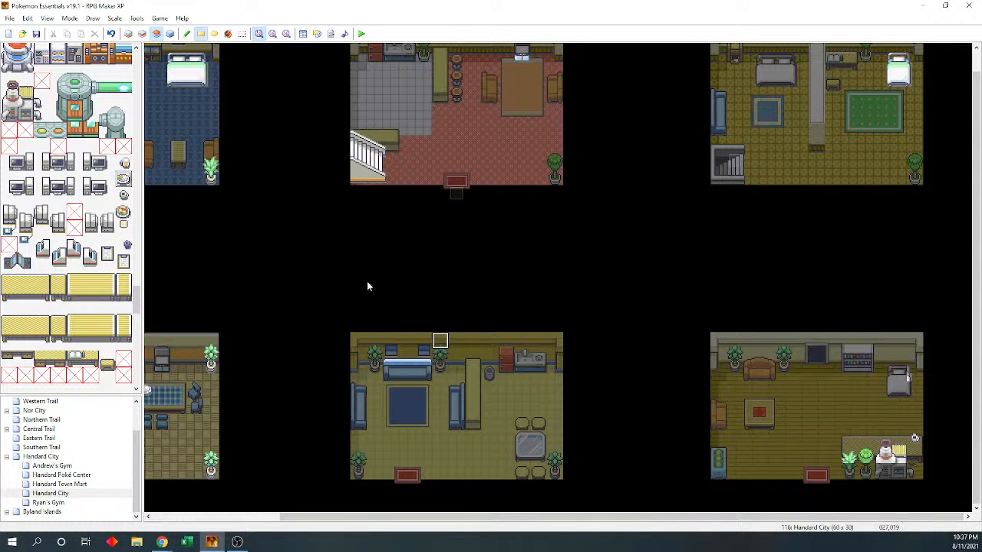
{"action": "left_click", "coordinate": [170, 34]}
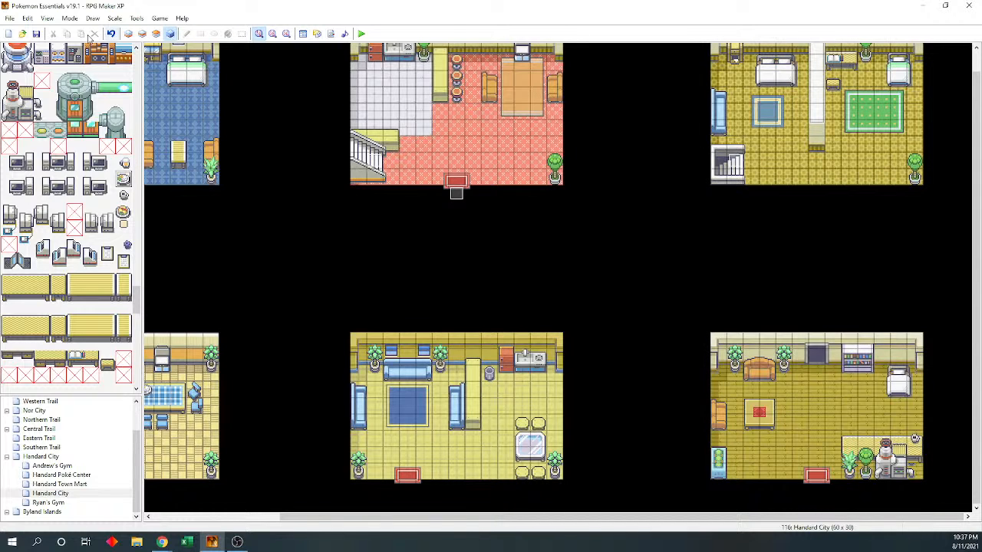
{"action": "left_click", "coordinate": [40, 34]}
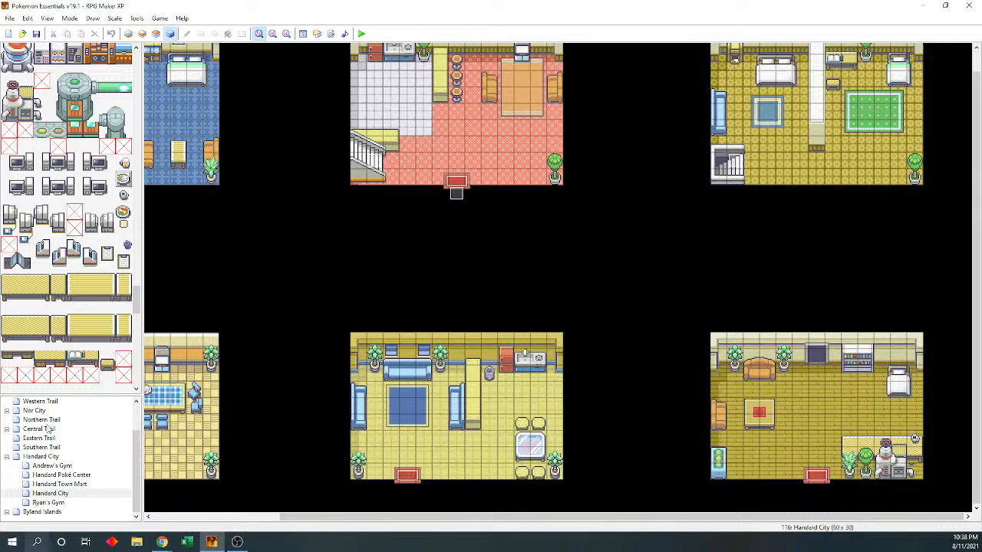
On layer 2, place the counter tile with the white item at the counter's left end, behind the leafy plant, and save the project
{"action": "left_click", "coordinate": [156, 33]}
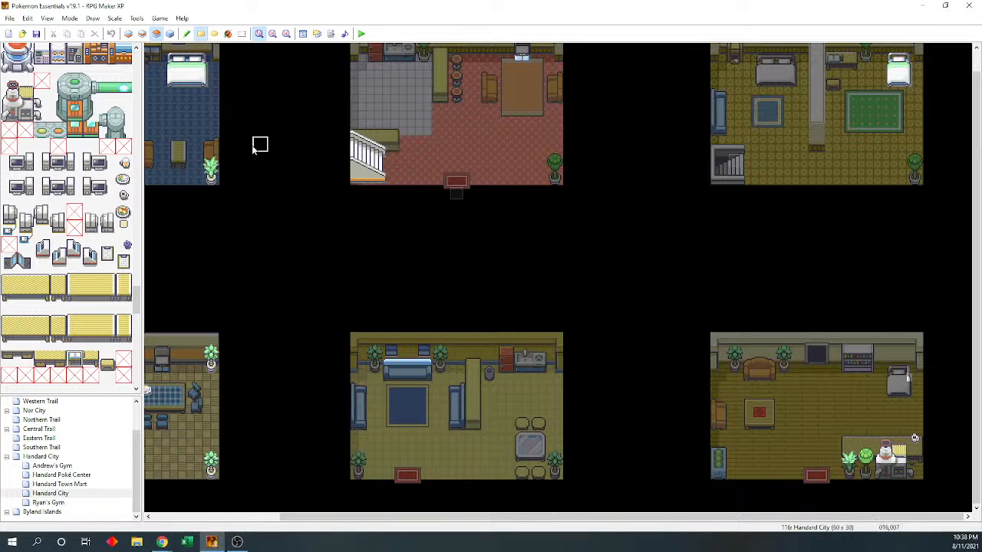
{"action": "left_click", "coordinate": [141, 34]}
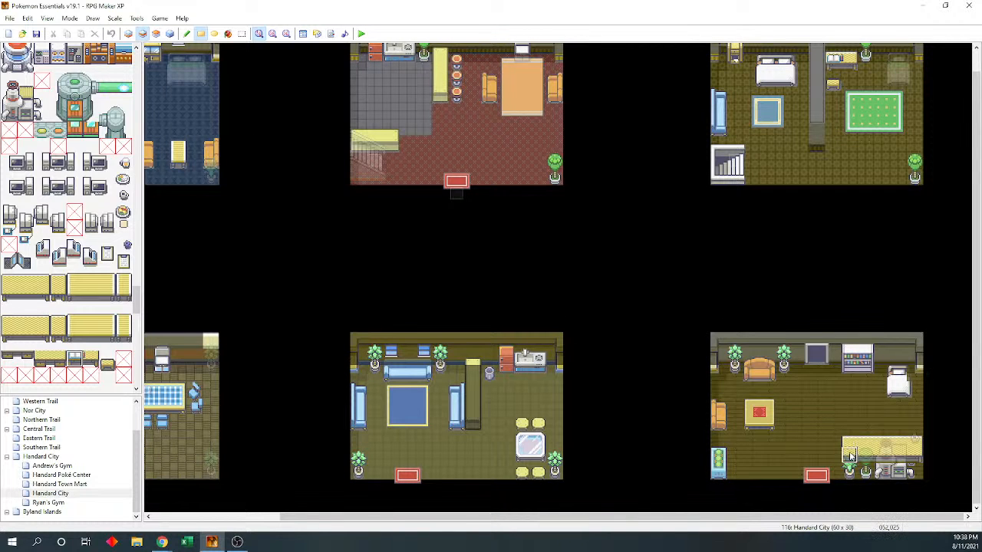
{"action": "left_click", "coordinate": [171, 34]}
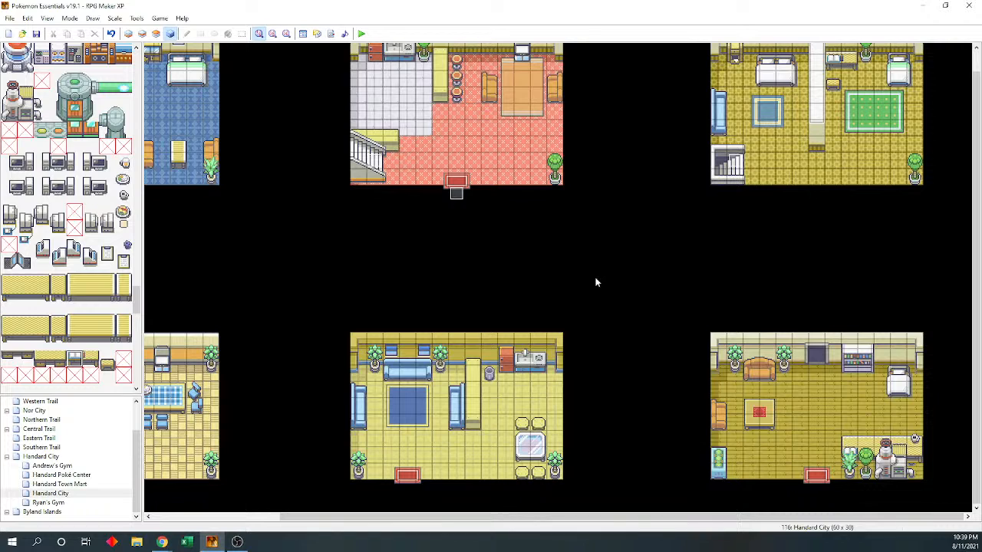
{"action": "left_click", "coordinate": [36, 34]}
Check the outdoor Handard City map against the furnished interiors, save the project, and return to the interiors map
{"action": "left_click_drag", "start_coordinate": [105, 395], "coordinate": [96, 200]}
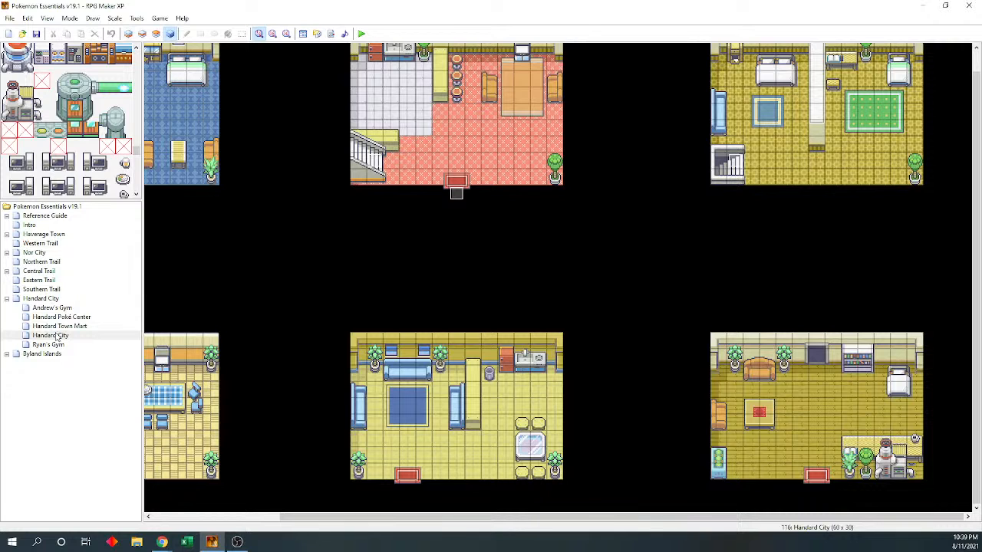
{"action": "left_click", "coordinate": [54, 299]}
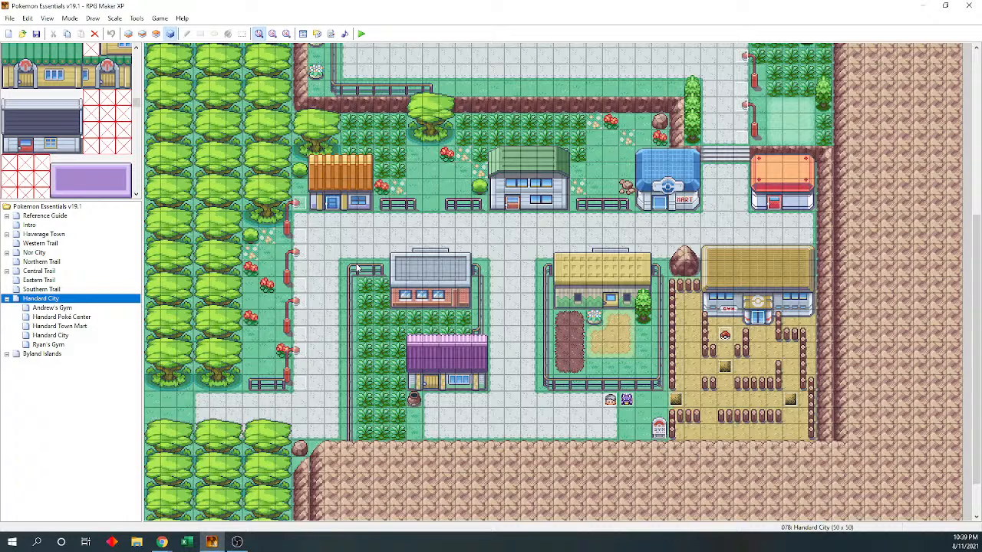
{"action": "left_click", "coordinate": [36, 34]}
{"action": "left_click", "coordinate": [86, 335]}
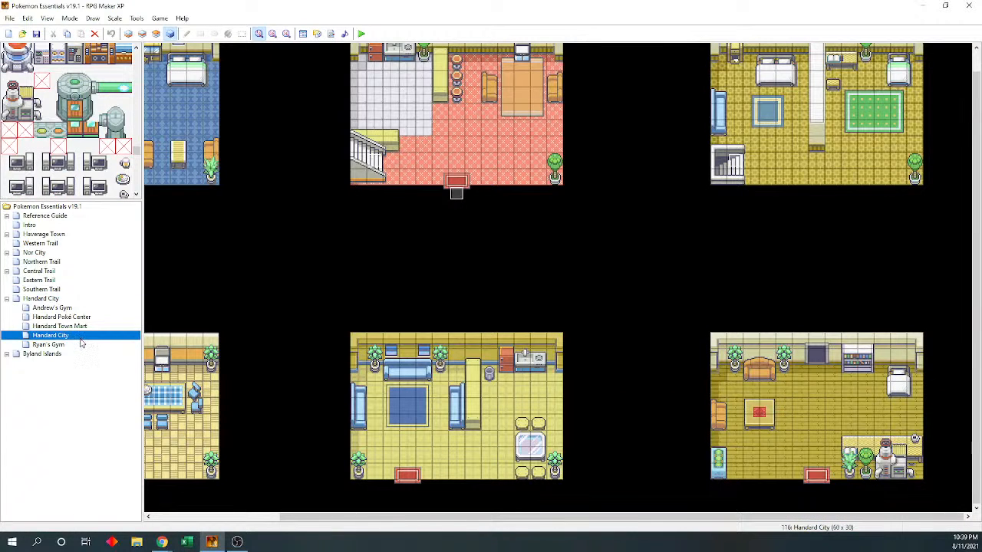
View the interiors map at a smaller scale and count the tiles between the second and third rooms of the lower row
{"action": "left_click", "coordinate": [272, 33]}
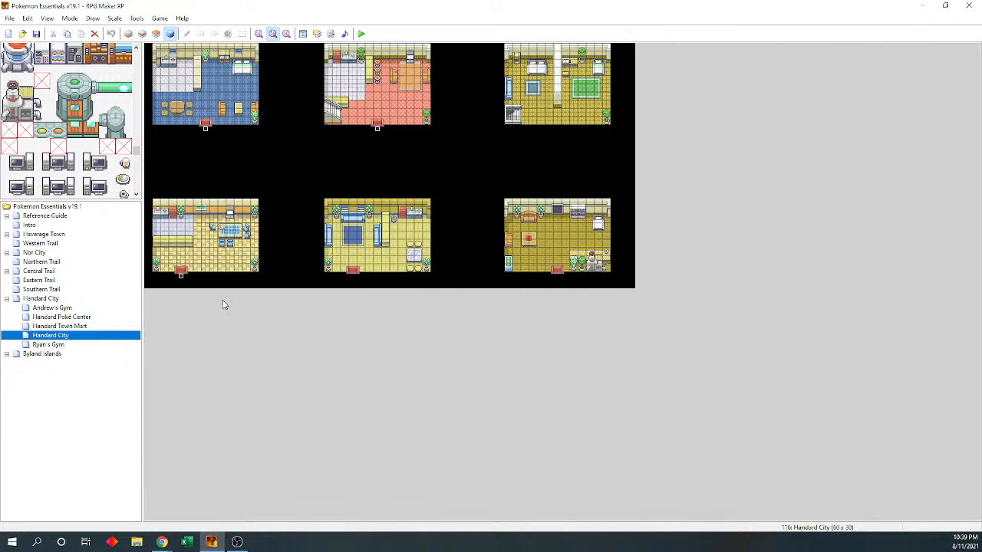
{"action": "left_click", "coordinate": [441, 207]}
{"action": "key", "text": "Right"}
{"action": "key", "text": "Right"}
{"action": "key", "text": "Right"}
{"action": "key", "text": "Right"}
{"action": "key", "text": "Right"}
{"action": "key", "text": "Right"}
{"action": "key", "text": "Right"}
{"action": "key", "text": "Right"}
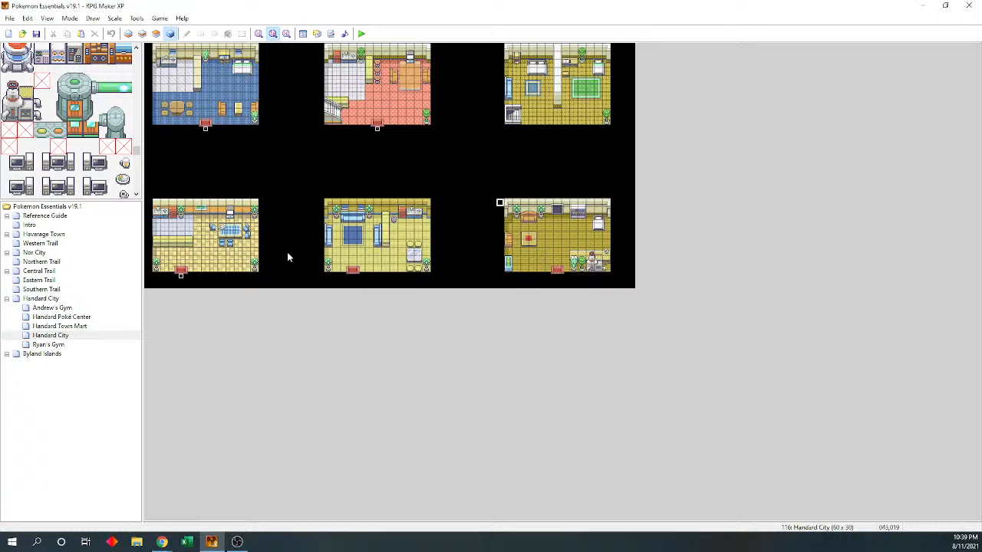
Set the width of the Handard City interiors map to 80 tiles
{"action": "right_click", "coordinate": [60, 336]}
{"action": "left_click", "coordinate": [87, 340]}
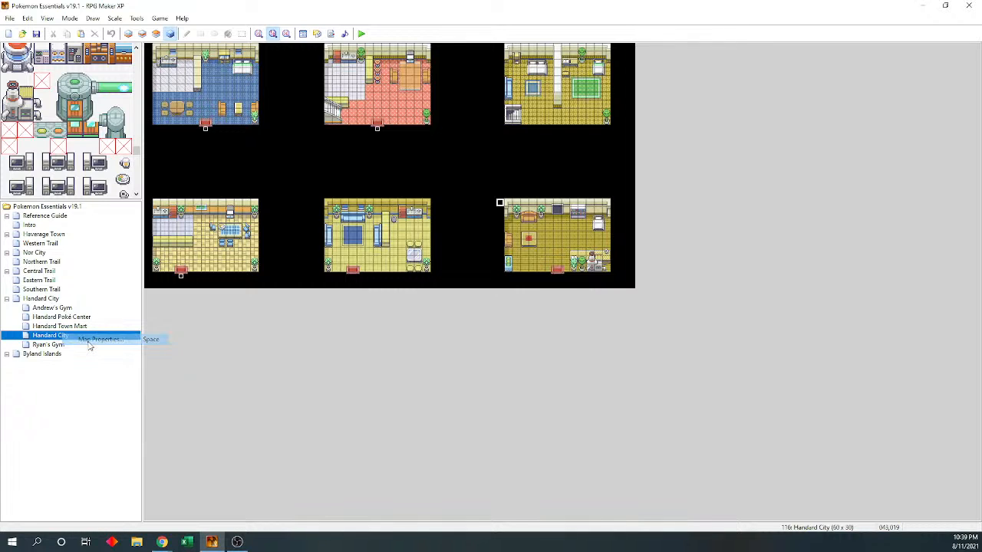
{"action": "left_click_drag", "start_coordinate": [431, 192], "coordinate": [251, 329]}
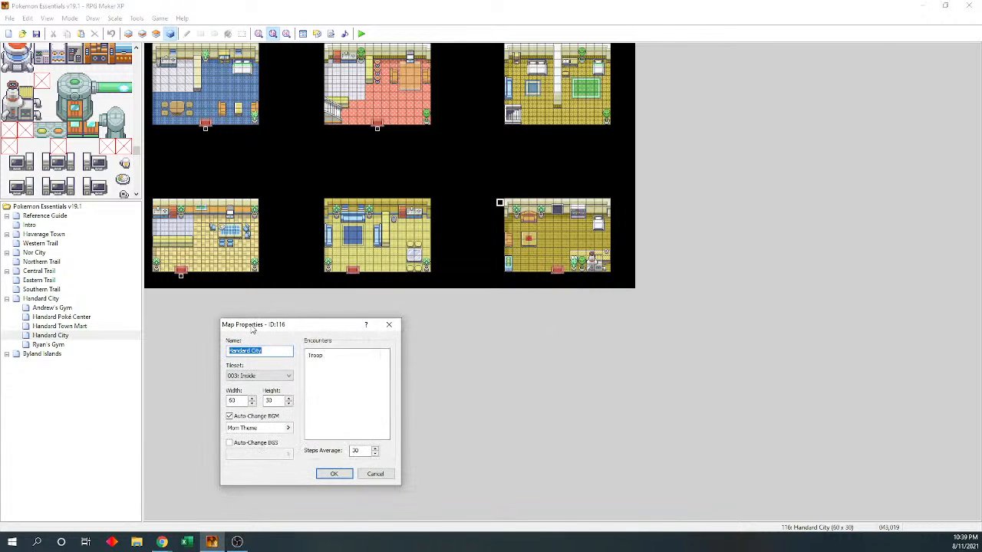
{"action": "double_click", "coordinate": [240, 401]}
{"action": "type", "text": "80"}
{"action": "left_click", "coordinate": [335, 473]}
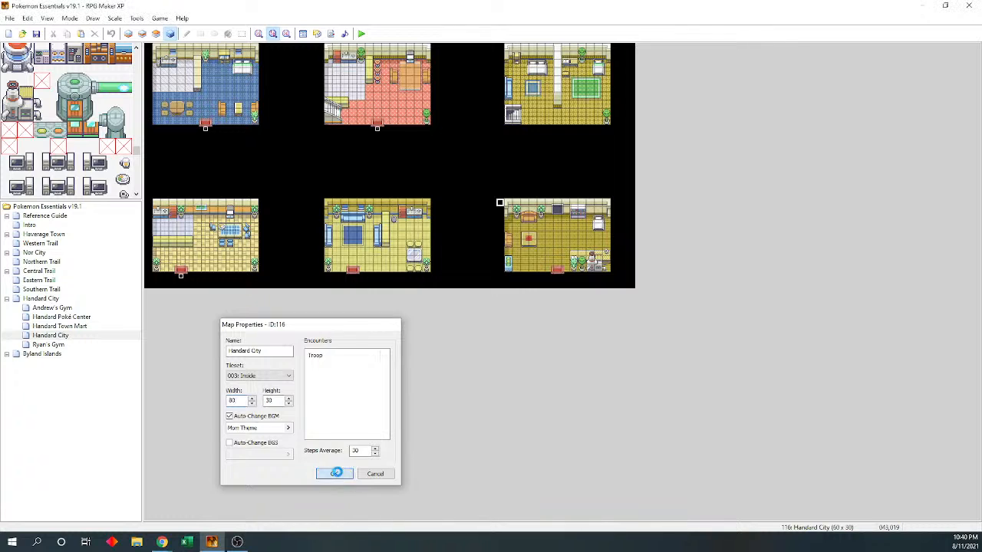
Fill the newly added blank area of the map with the black tile on layer 1
{"action": "scroll", "coordinate": [49, 136], "scroll_direction": "down", "scroll_amount": 10}
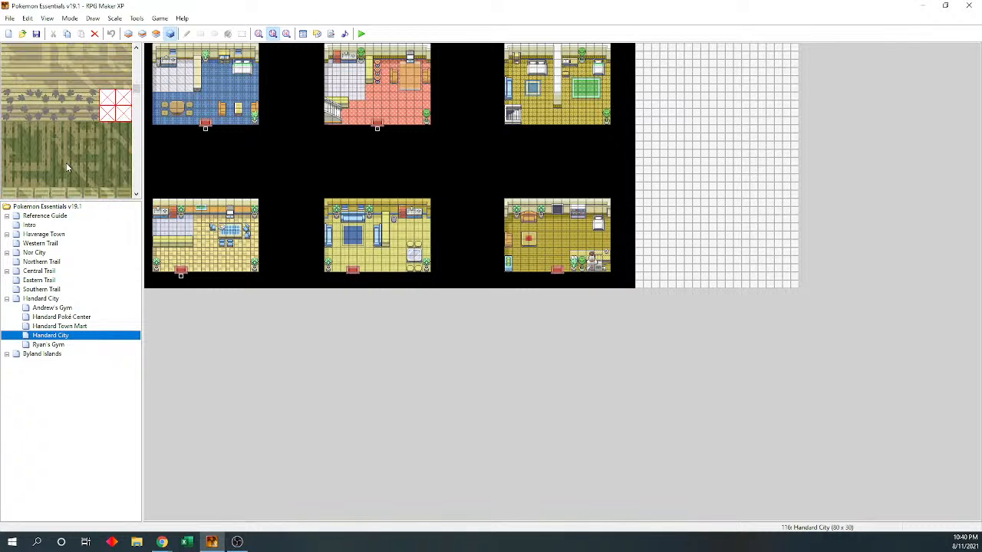
{"action": "left_click_drag", "start_coordinate": [80, 201], "coordinate": [80, 351]}
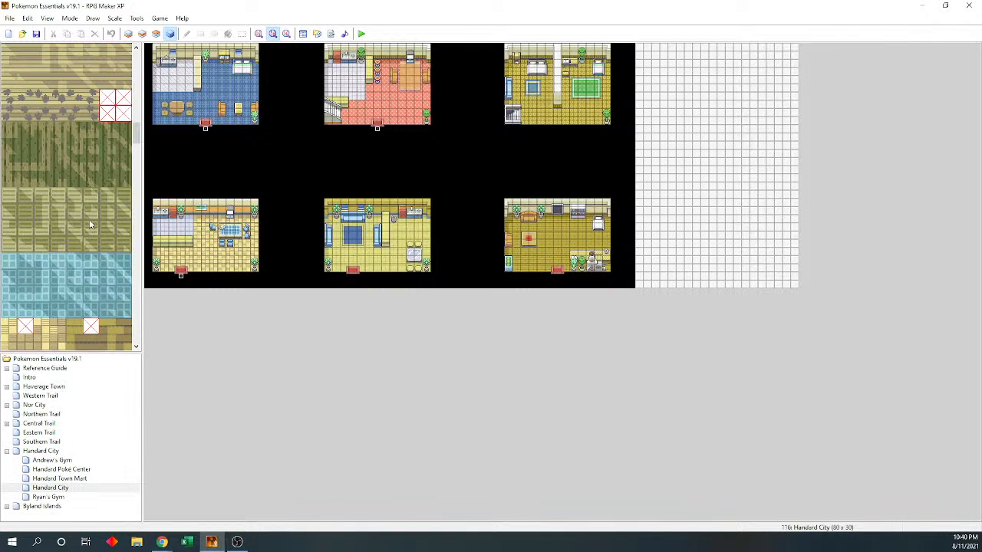
{"action": "left_click_drag", "start_coordinate": [136, 135], "coordinate": [142, 64]}
{"action": "scroll", "coordinate": [140, 92], "scroll_direction": "down", "scroll_amount": 3}
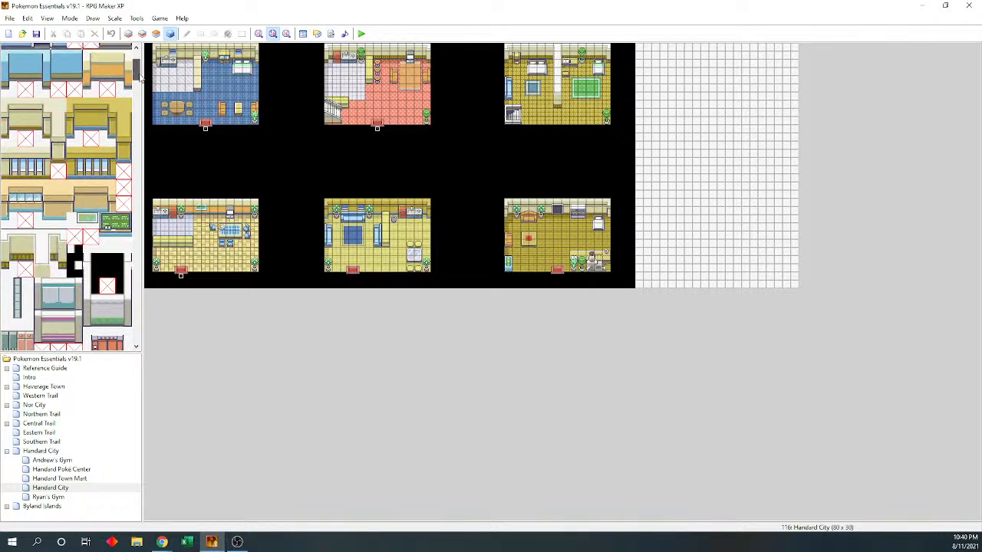
{"action": "left_click", "coordinate": [128, 34]}
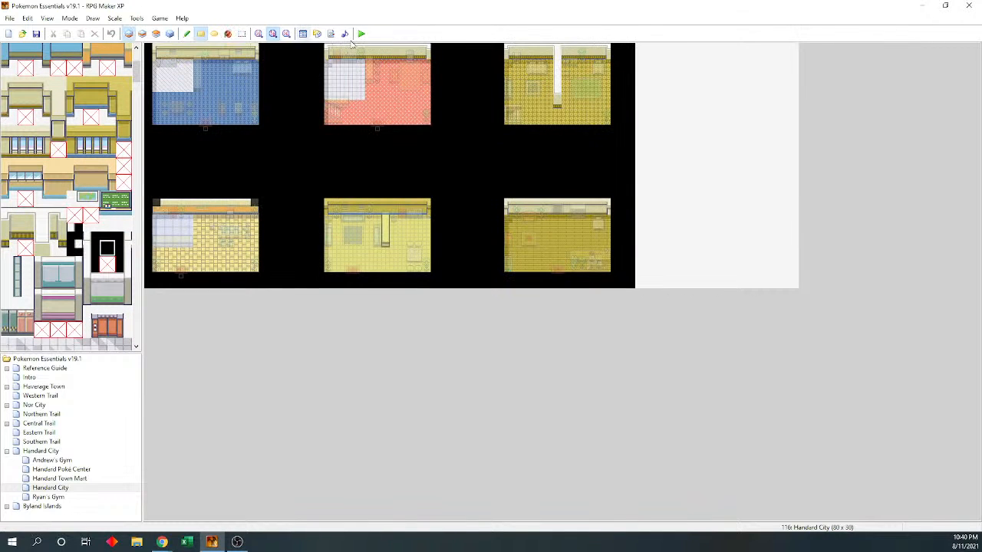
{"action": "left_click", "coordinate": [278, 34]}
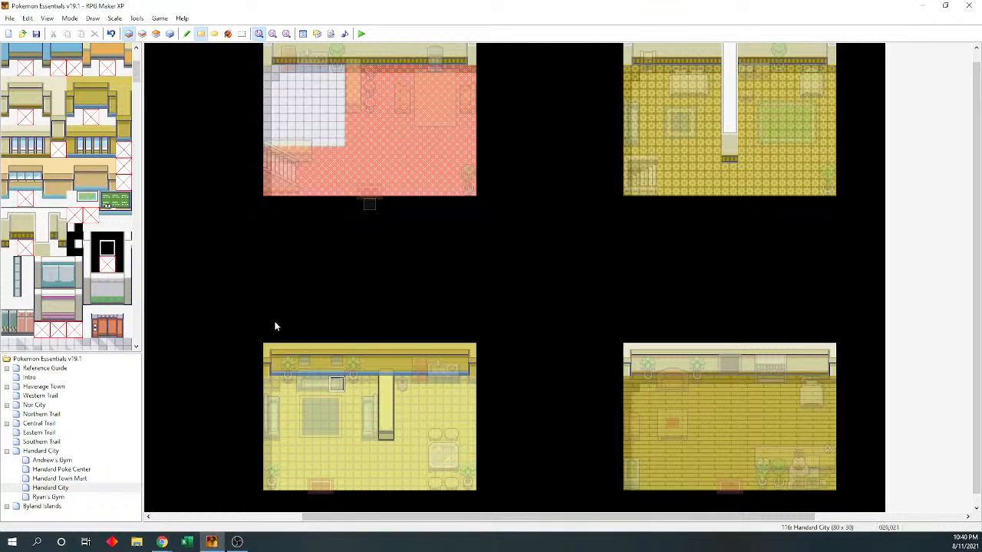
{"action": "left_click", "coordinate": [142, 34]}
{"action": "left_click", "coordinate": [273, 33]}
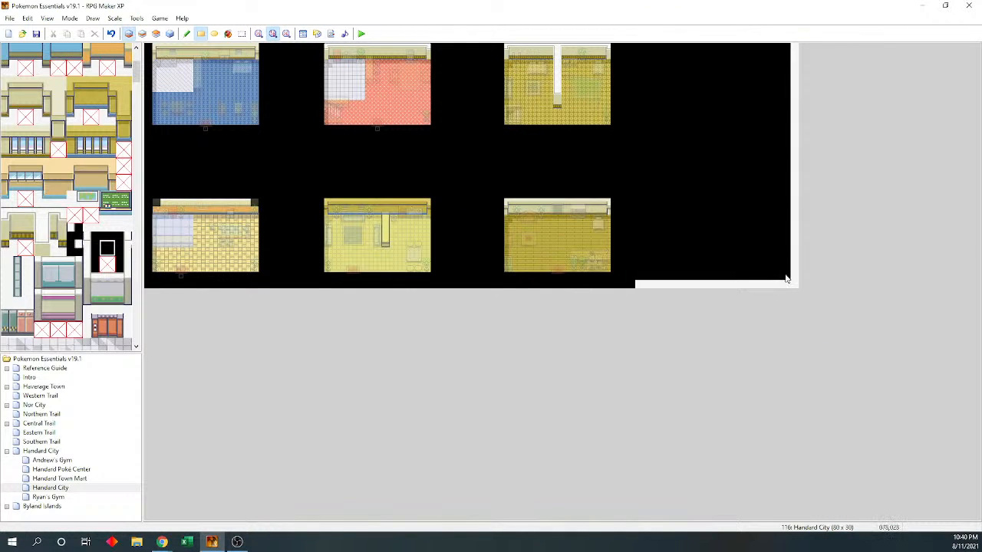
{"action": "scroll", "coordinate": [75, 165], "scroll_direction": "up", "scroll_amount": 5}
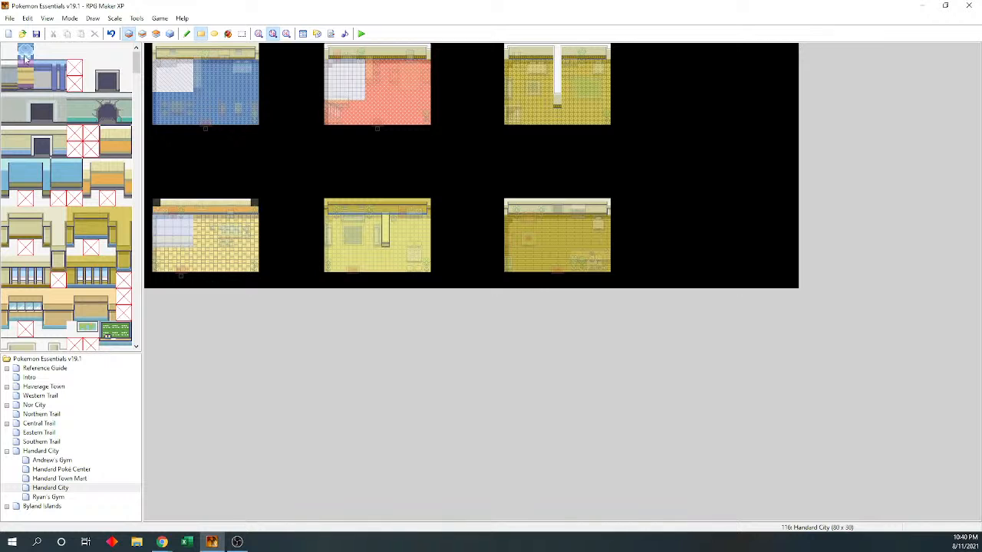
{"action": "left_click", "coordinate": [10, 53]}
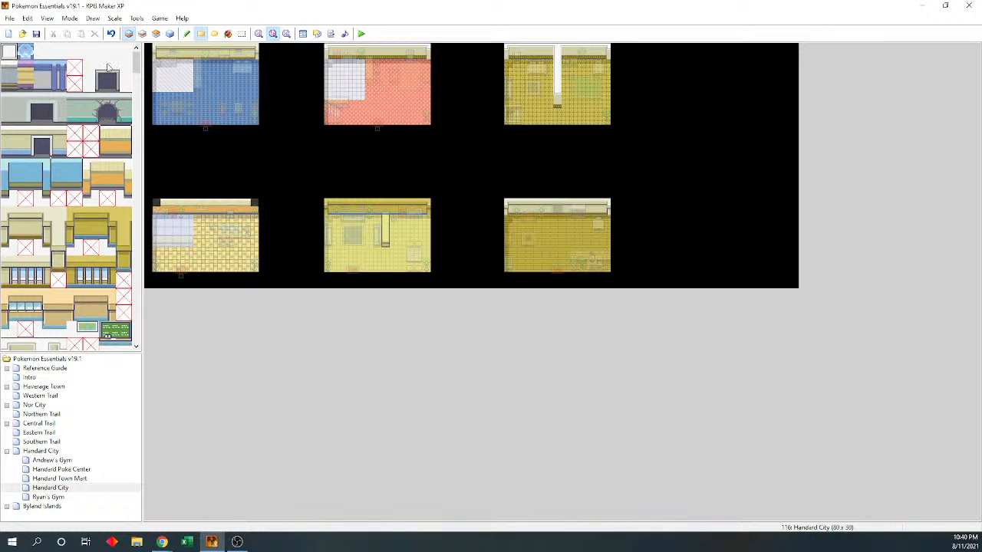
{"action": "left_click", "coordinate": [170, 34]}
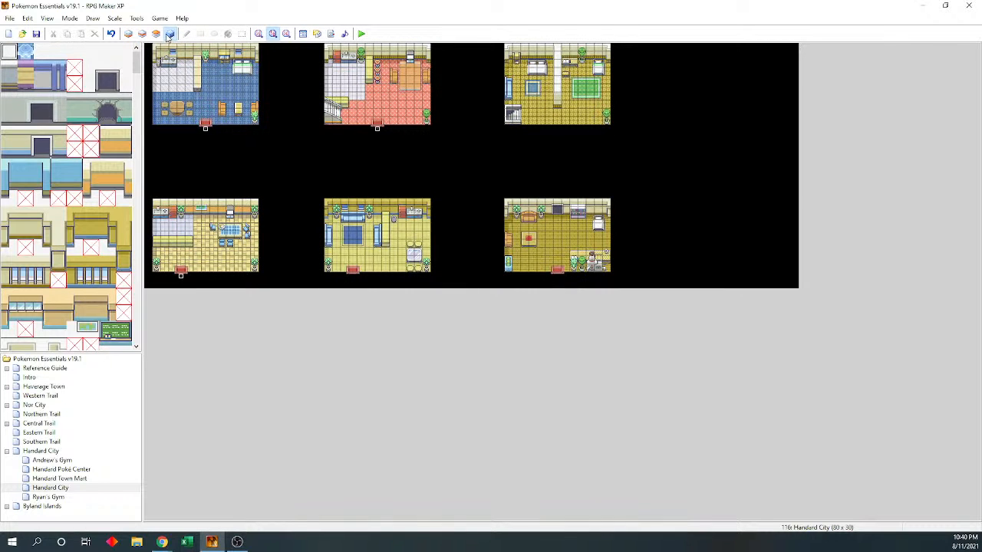
Copy the third room of the upper row with the black gap beside it, and paste it into the new area directly to its right
{"action": "key", "text": "F7"}
{"action": "left_click", "coordinate": [243, 35]}
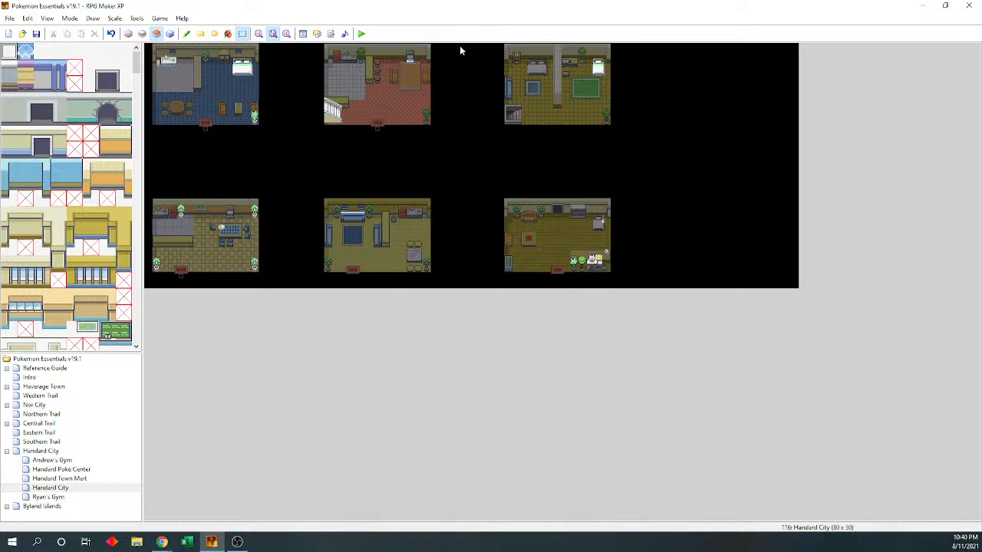
{"action": "left_click_drag", "start_coordinate": [432, 48], "coordinate": [595, 134]}
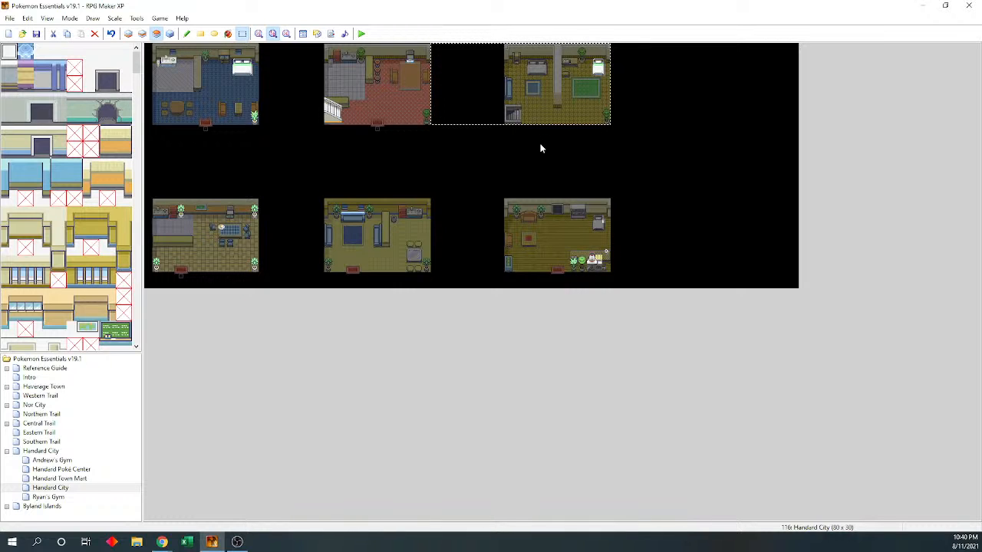
{"action": "key", "text": "ctrl+c"}
{"action": "key", "text": "ctrl+v"}
{"action": "left_click_drag", "start_coordinate": [258, 89], "coordinate": [728, 89]}
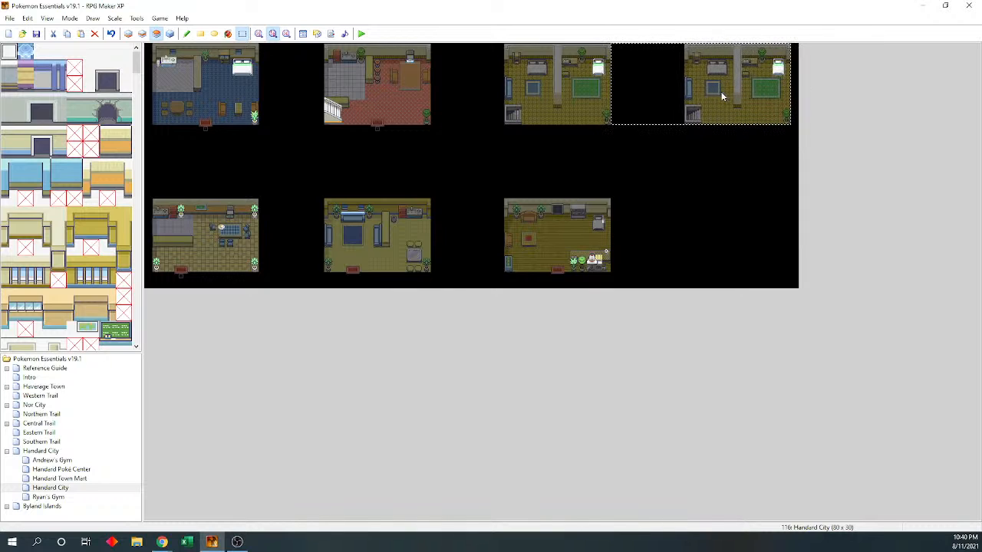
{"action": "left_click", "coordinate": [694, 172]}
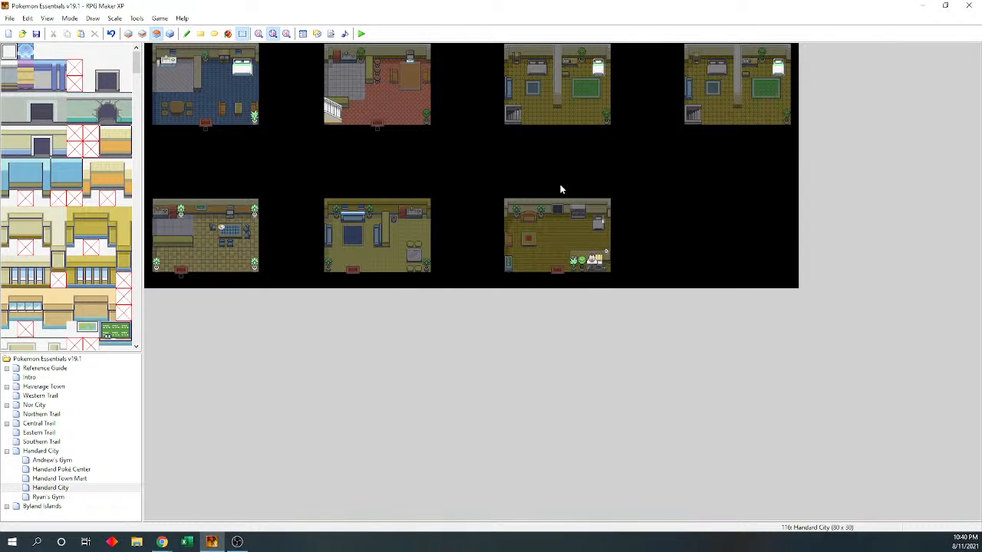
Cover the full back wall of the copied room in the upper row with the blue wall tile on layer 1
{"action": "left_click", "coordinate": [142, 34]}
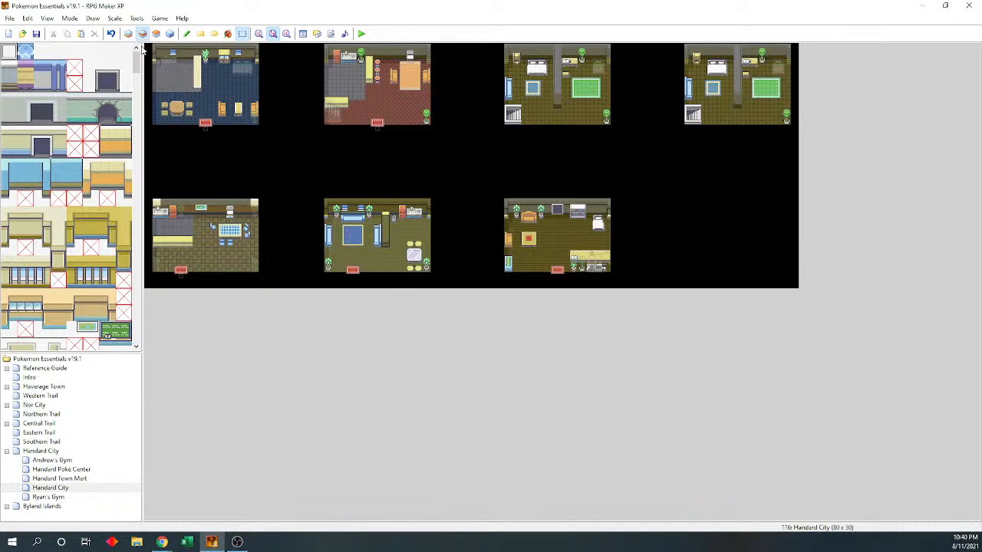
{"action": "left_click", "coordinate": [259, 34]}
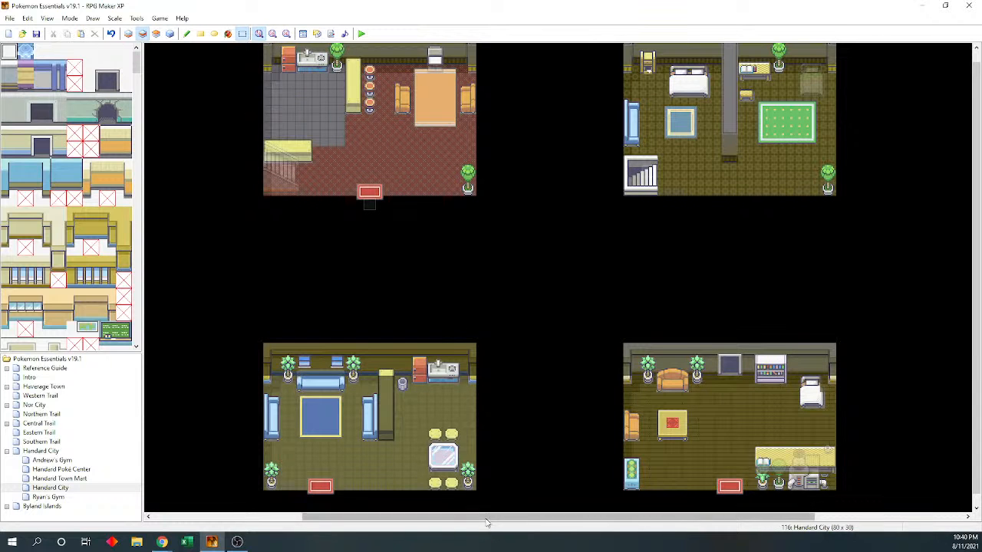
{"action": "left_click_drag", "start_coordinate": [494, 517], "coordinate": [698, 519]}
{"action": "left_click_drag", "start_coordinate": [973, 114], "coordinate": [970, 106]}
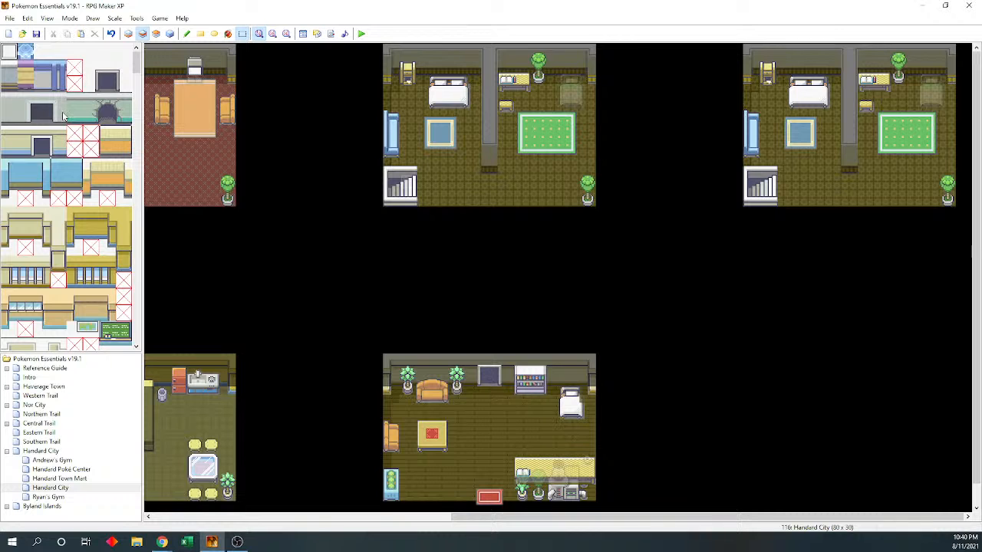
{"action": "left_click_drag", "start_coordinate": [26, 166], "coordinate": [25, 182]}
{"action": "left_click", "coordinate": [130, 35]}
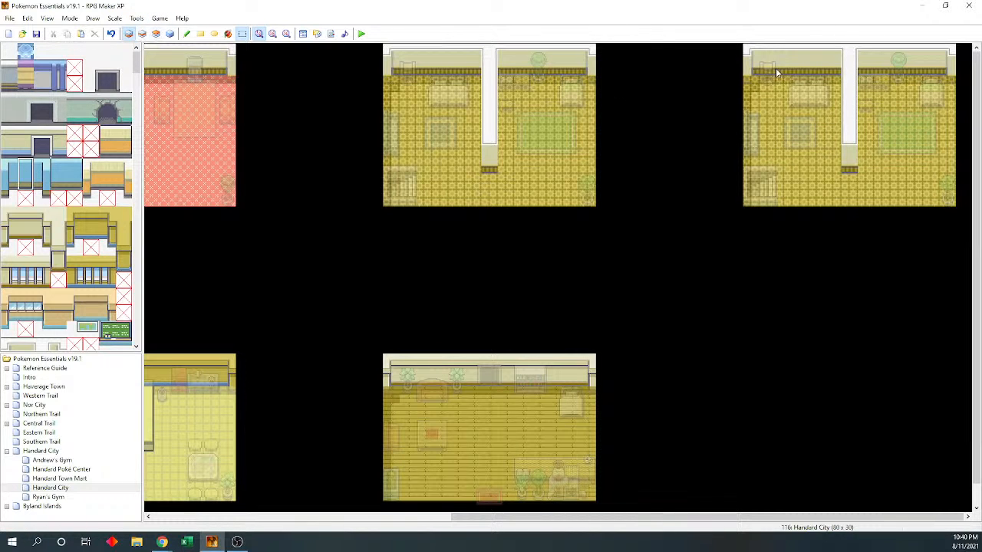
{"action": "left_click", "coordinate": [200, 34]}
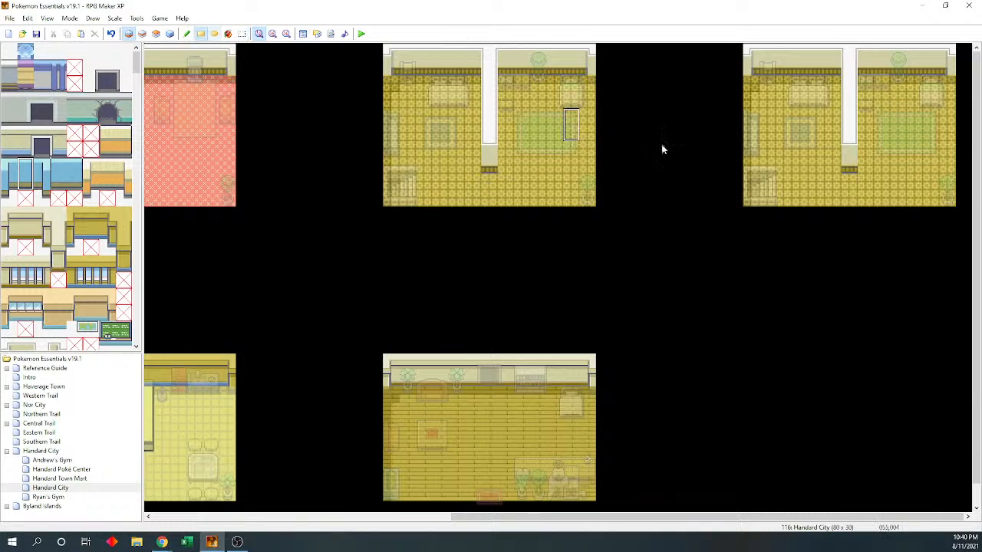
{"action": "left_click_drag", "start_coordinate": [897, 68], "coordinate": [937, 64]}
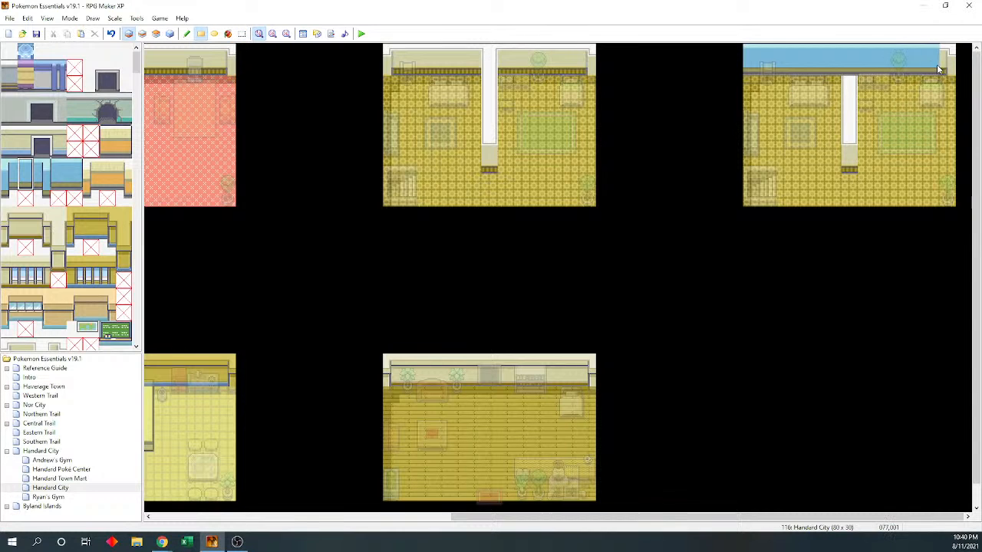
Place the matching blue wall end pieces at both ends of the copied room's back wall on layer 2
{"action": "left_click_drag", "start_coordinate": [61, 171], "coordinate": [58, 185]}
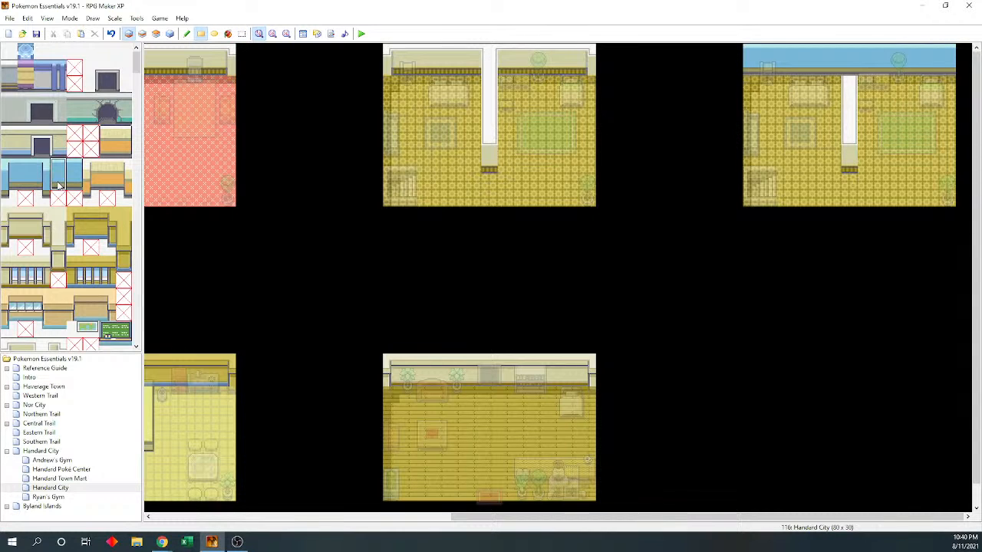
{"action": "left_click", "coordinate": [143, 34]}
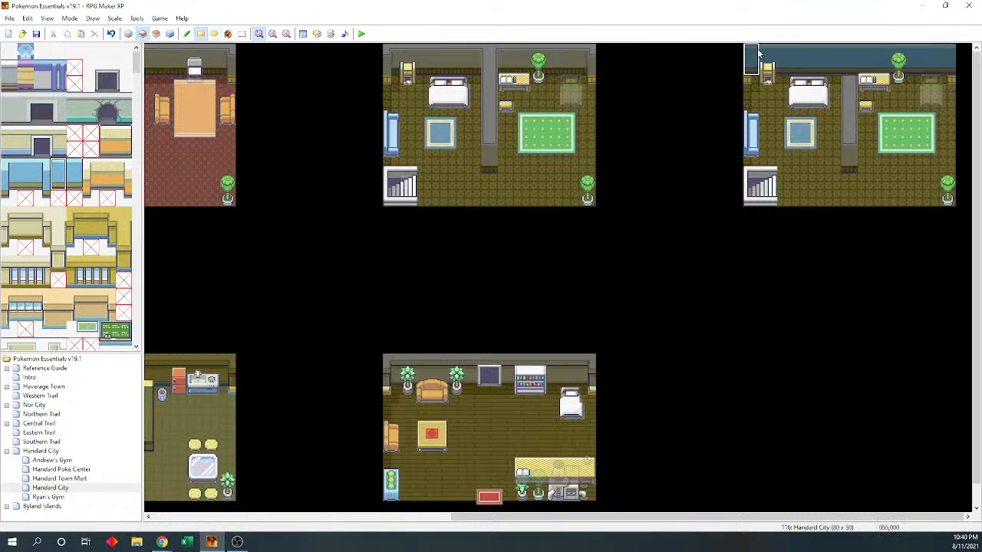
{"action": "left_click_drag", "start_coordinate": [75, 170], "coordinate": [75, 184]}
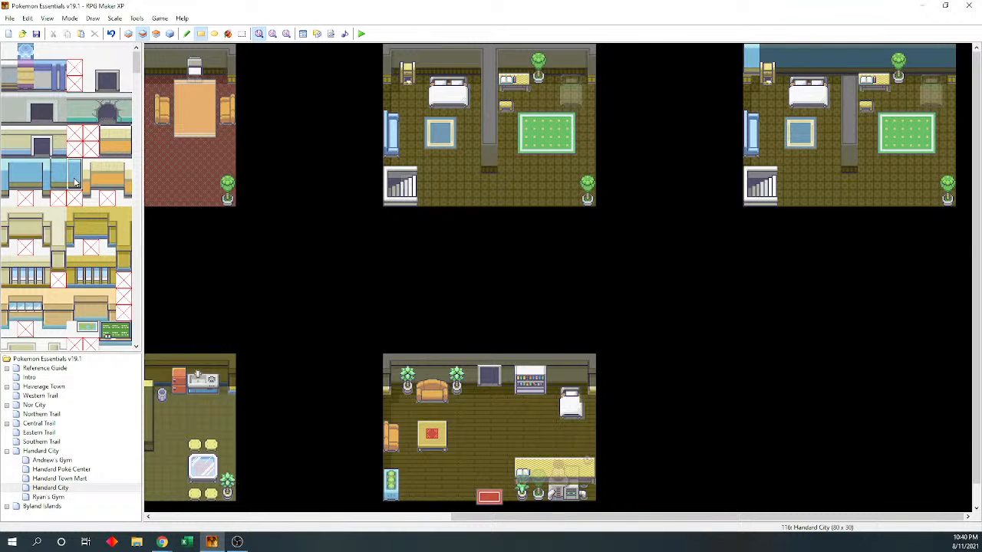
{"action": "left_click", "coordinate": [948, 58]}
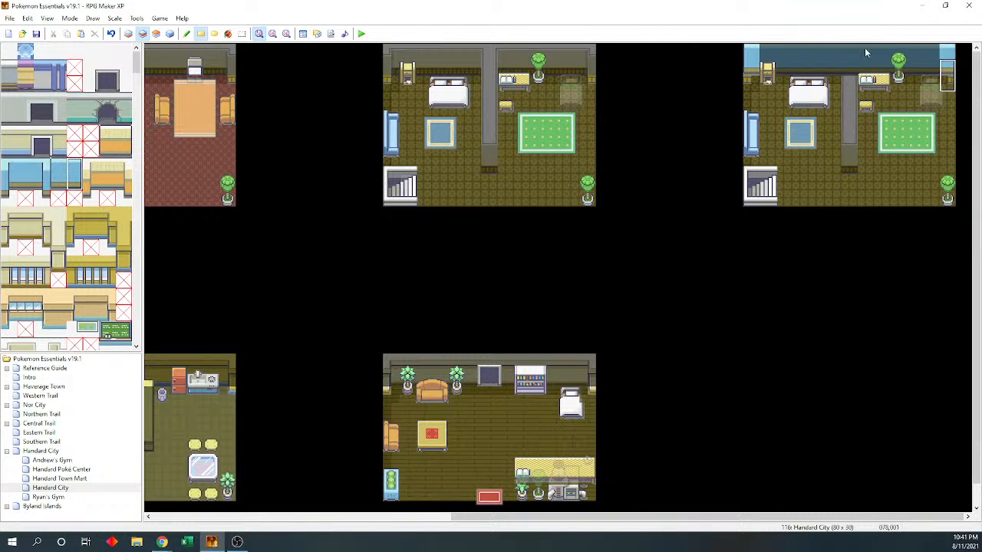
Erase all furniture, rugs, plants and the staircase from layers 2 and 3 of the copied room
{"action": "left_click", "coordinate": [170, 33]}
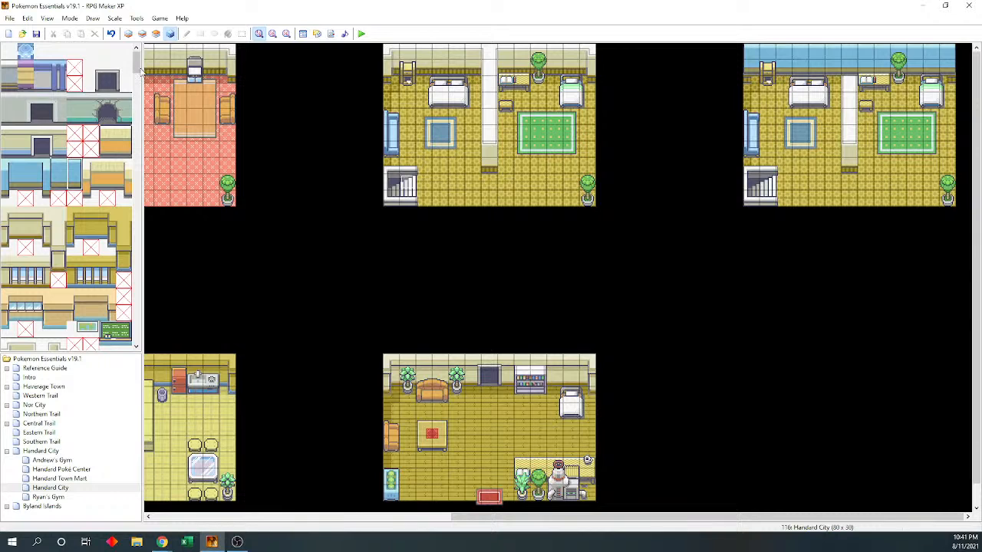
{"action": "left_click", "coordinate": [10, 51]}
{"action": "left_click", "coordinate": [156, 34]}
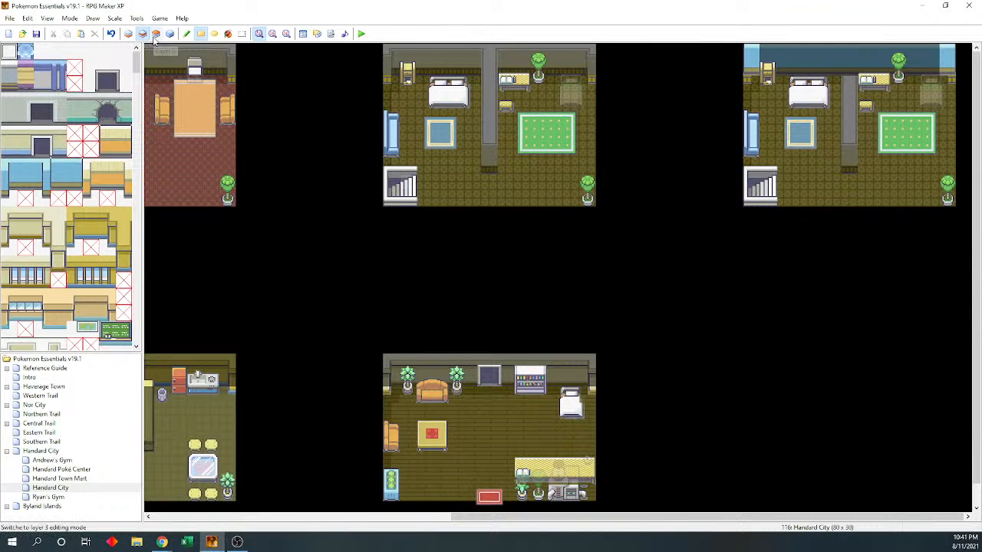
{"action": "left_click", "coordinate": [142, 34]}
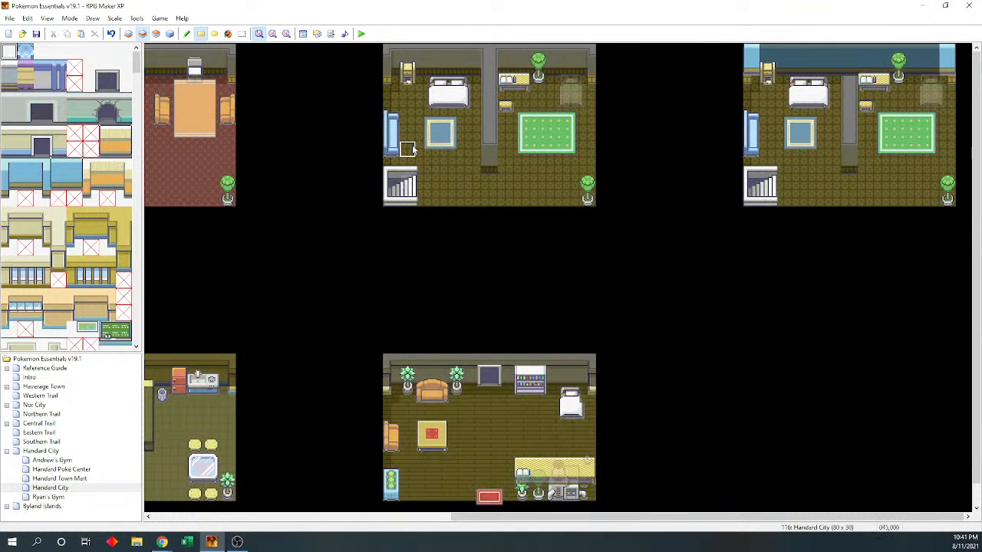
{"action": "mouse_move", "coordinate": [790, 90]}
{"action": "left_mouse_down"}
{"action": "mouse_move", "coordinate": [770, 77]}
{"action": "mouse_move", "coordinate": [913, 144]}
{"action": "left_mouse_up"}
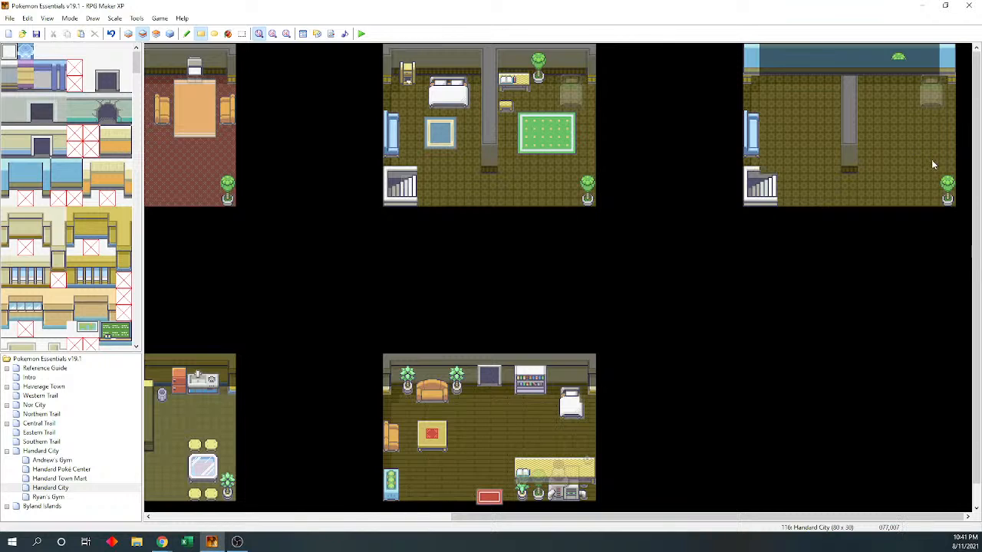
{"action": "mouse_move", "coordinate": [783, 133]}
{"action": "left_mouse_down"}
{"action": "mouse_move", "coordinate": [760, 184]}
{"action": "mouse_move", "coordinate": [950, 188]}
{"action": "mouse_move", "coordinate": [877, 58]}
{"action": "mouse_move", "coordinate": [685, 100]}
{"action": "left_mouse_up"}
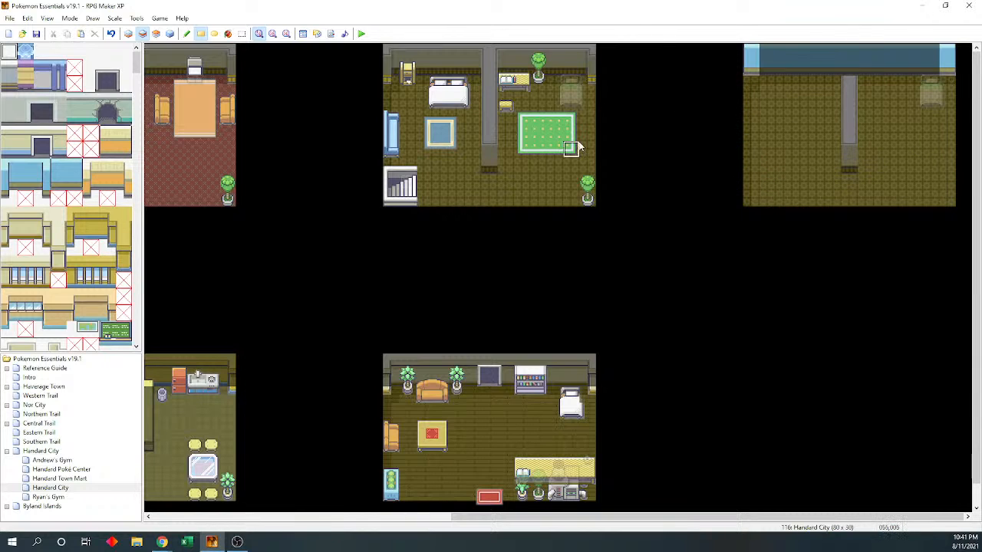
{"action": "left_click", "coordinate": [155, 33]}
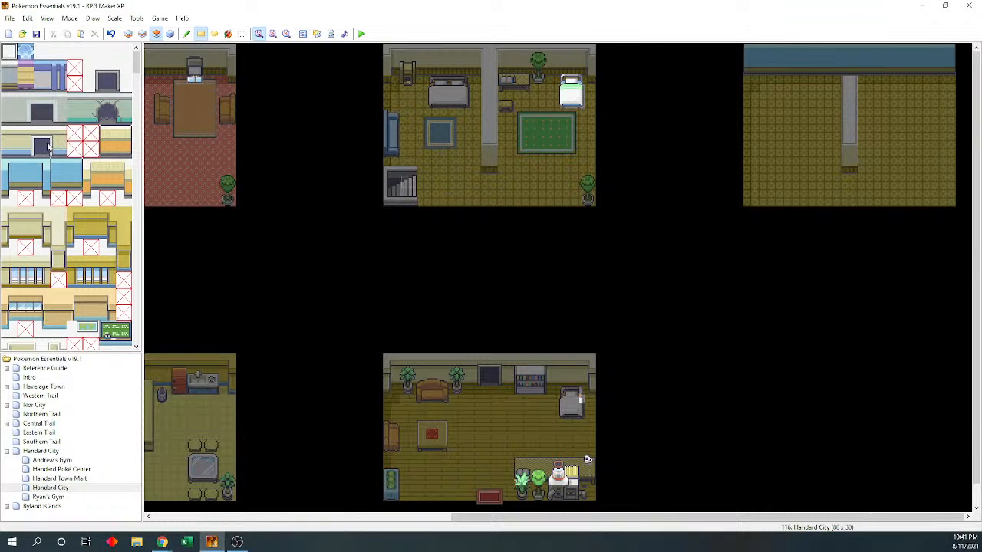
Fill the copied room's floor, including the dividing wall, with the pale green-grey plank tile on layer 1
{"action": "scroll", "coordinate": [140, 108], "scroll_direction": "up", "scroll_amount": 5}
{"action": "key", "text": "F5"}
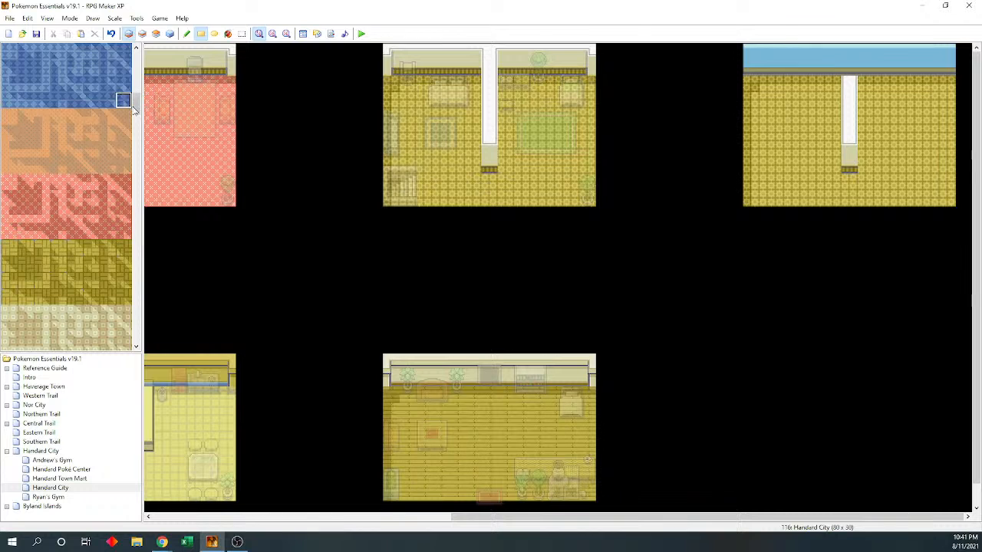
{"action": "left_click_drag", "start_coordinate": [135, 104], "coordinate": [135, 134]}
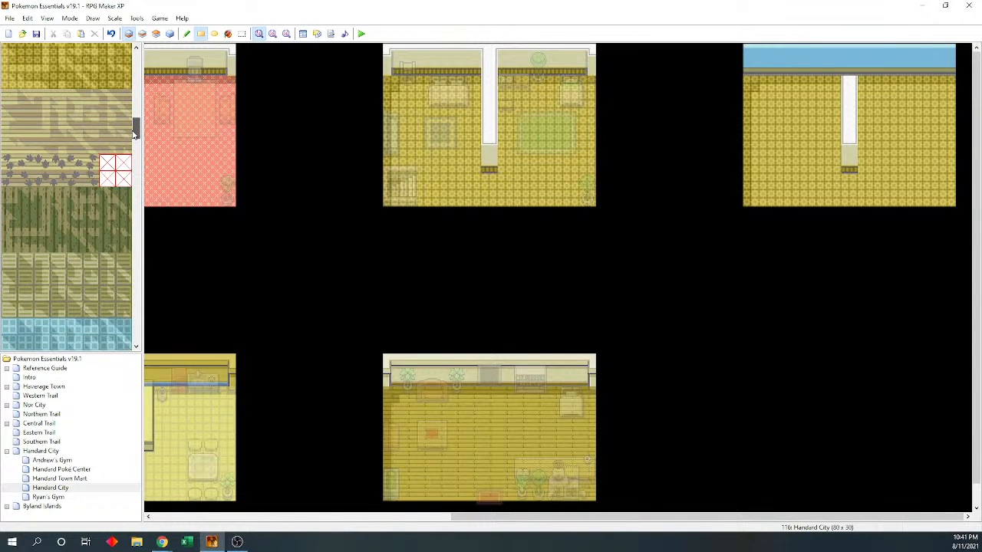
{"action": "left_click", "coordinate": [8, 261]}
{"action": "left_click_drag", "start_coordinate": [767, 200], "coordinate": [945, 90]}
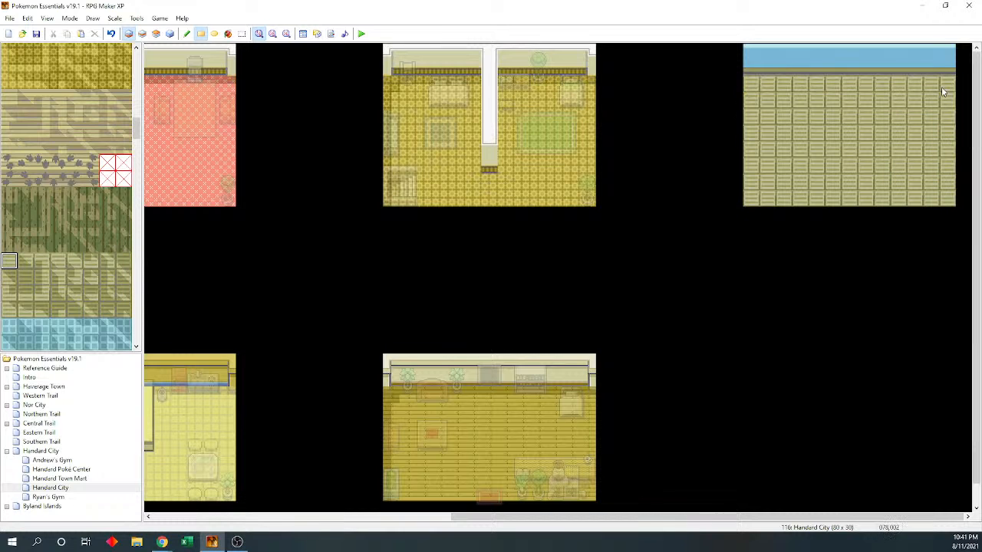
Add the matching shaded floor tiles down the room's left edge, in its upper-left corner and along the back wall
{"action": "left_click", "coordinate": [41, 277]}
{"action": "left_click_drag", "start_coordinate": [748, 201], "coordinate": [750, 113]}
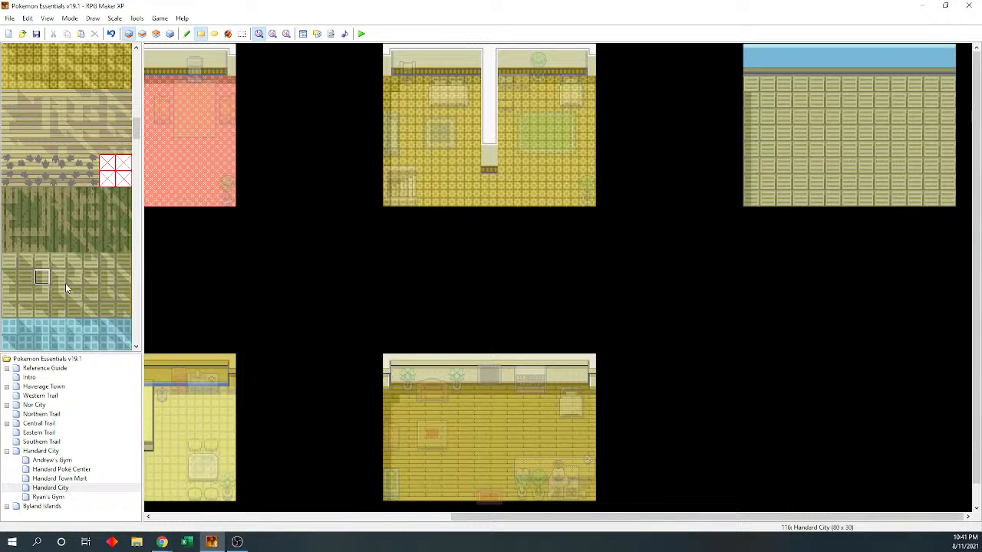
{"action": "left_click", "coordinate": [57, 309]}
{"action": "left_click", "coordinate": [752, 84]}
{"action": "left_click", "coordinate": [26, 294]}
{"action": "left_click_drag", "start_coordinate": [767, 84], "coordinate": [933, 83]}
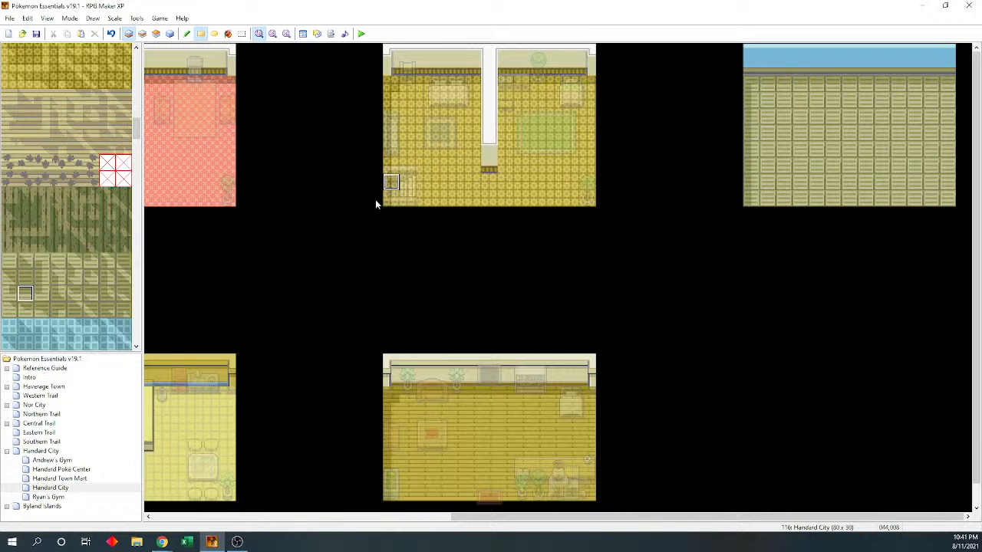
Check the house exteriors on the Handard City town map, and add the framed dark window to the middle of the blue wall on layer 2
{"action": "left_click", "coordinate": [84, 453]}
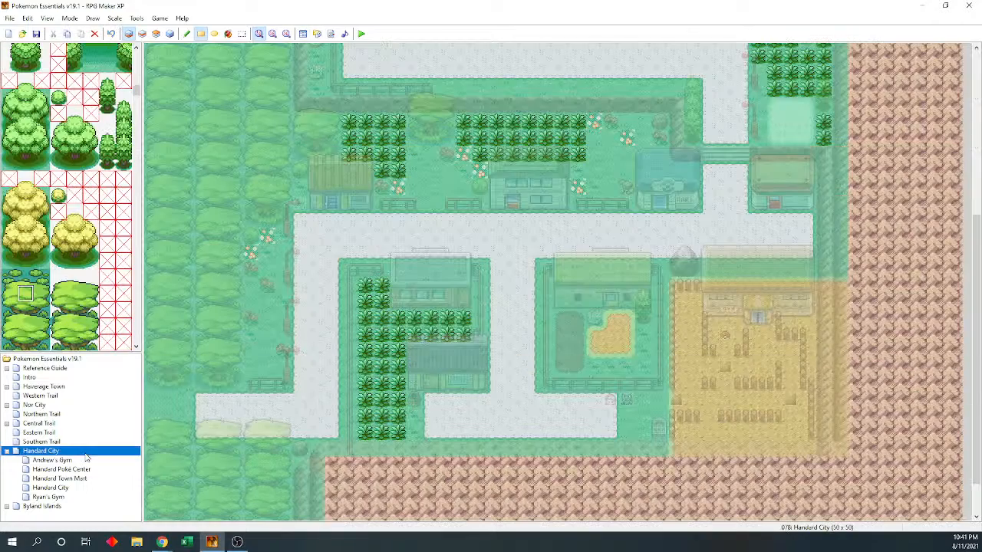
{"action": "left_click", "coordinate": [170, 33]}
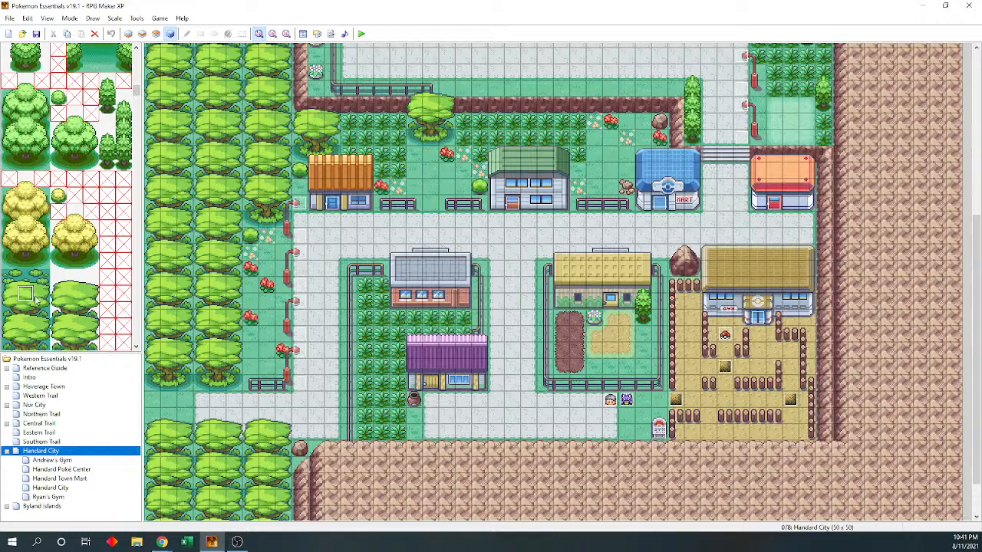
{"action": "left_click", "coordinate": [69, 488]}
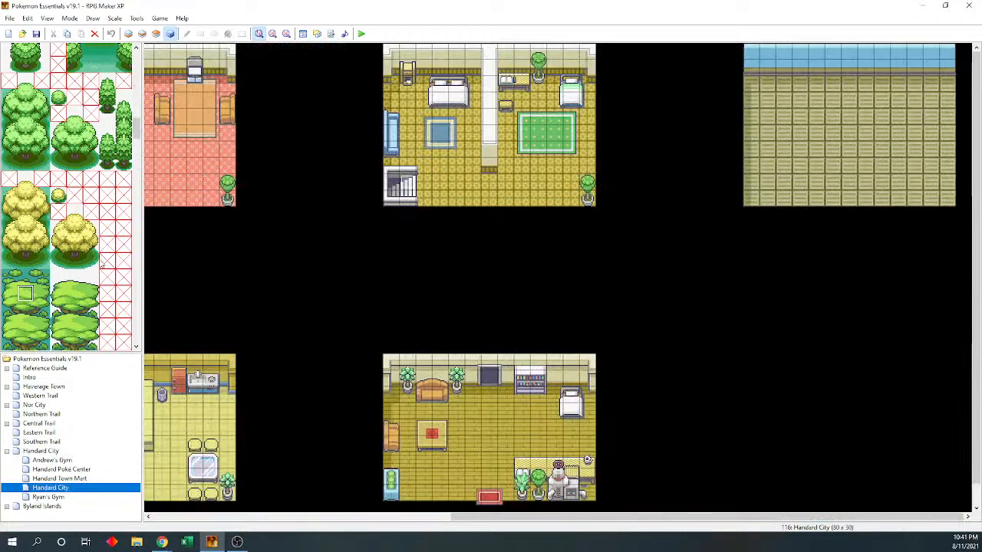
{"action": "left_click_drag", "start_coordinate": [96, 74], "coordinate": [127, 86]}
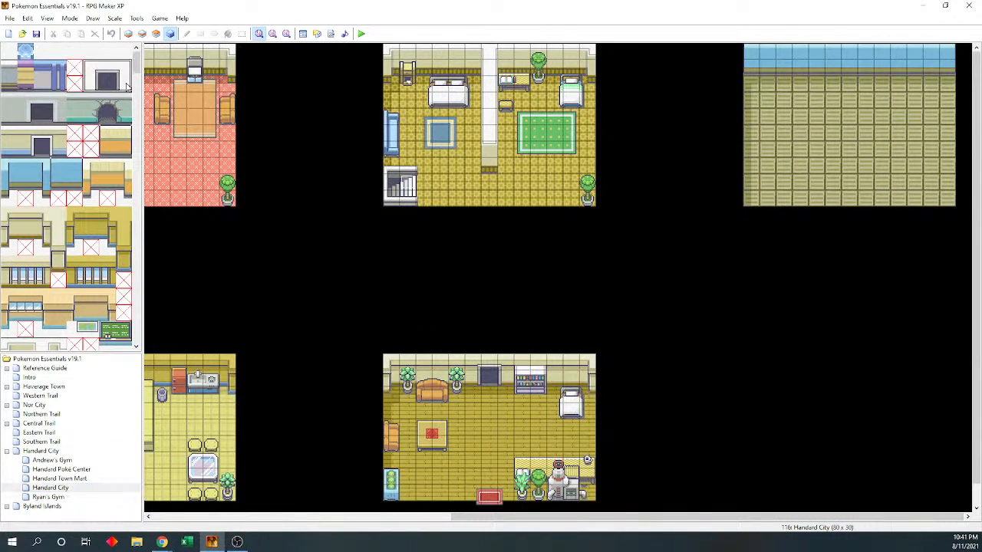
{"action": "left_click", "coordinate": [142, 34]}
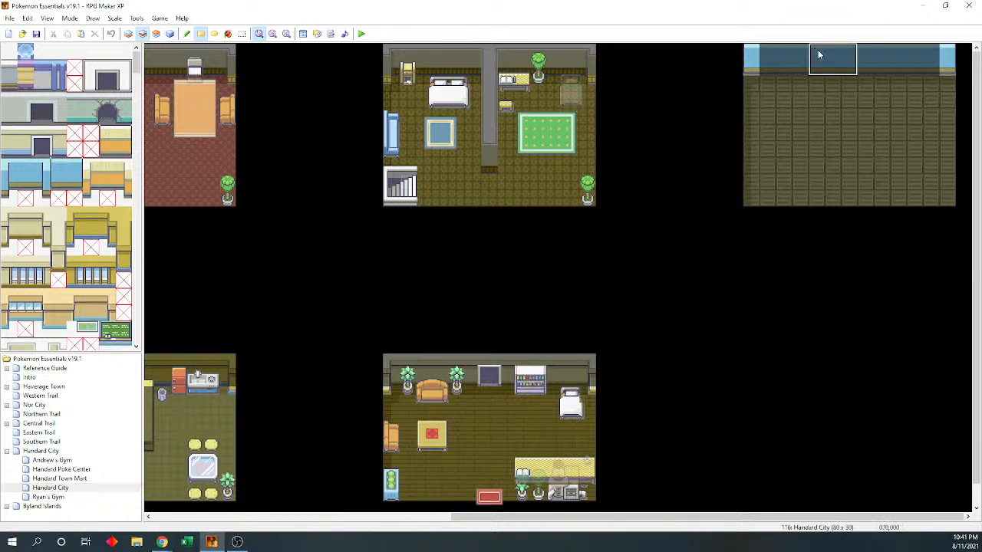
{"action": "left_click", "coordinate": [859, 71]}
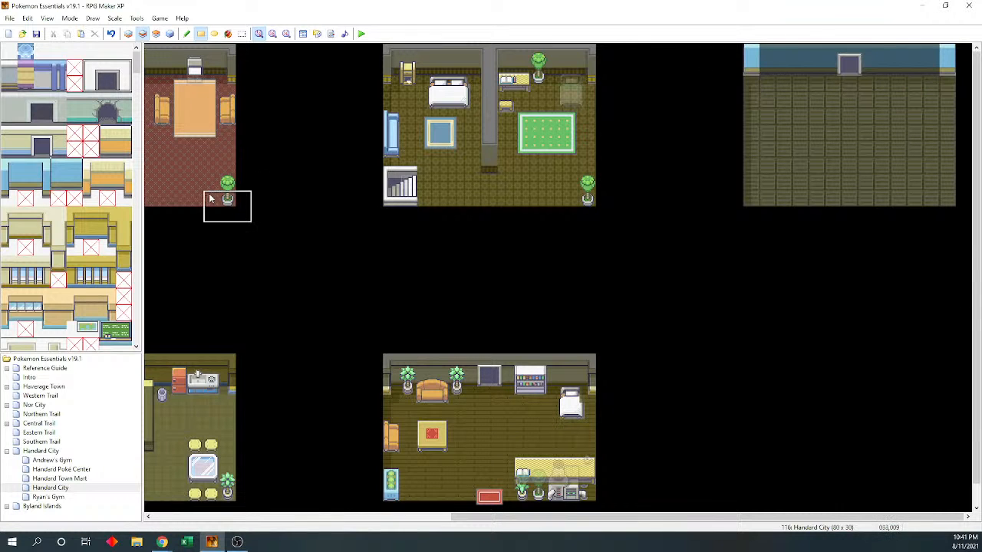
{"action": "left_click", "coordinate": [171, 33]}
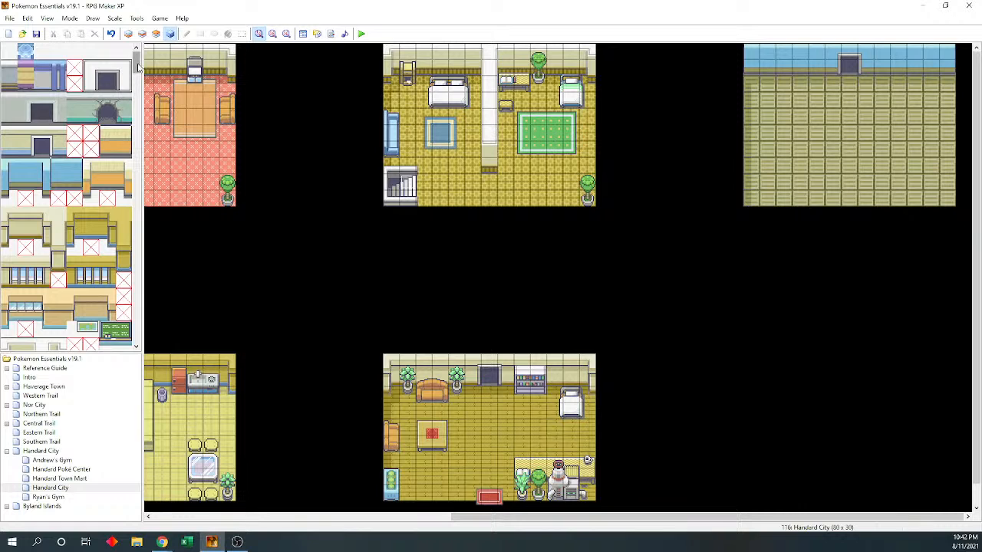
Look through the interior tileset and compare the house exteriors on the Handard City town map with the rooms on the interiors map
{"action": "left_click_drag", "start_coordinate": [137, 65], "coordinate": [136, 98]}
{"action": "scroll", "coordinate": [49, 177], "scroll_direction": "down", "scroll_amount": 10}
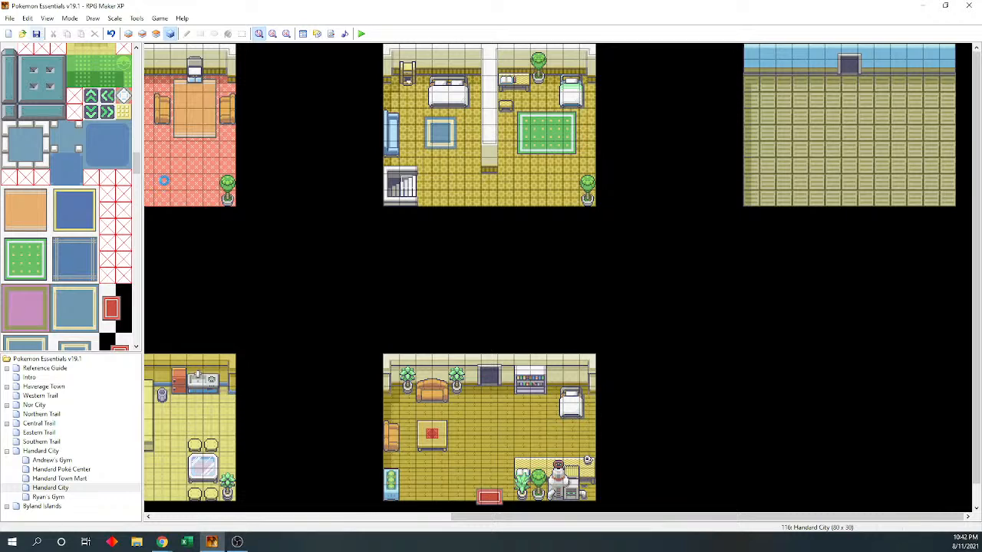
{"action": "left_click", "coordinate": [69, 451]}
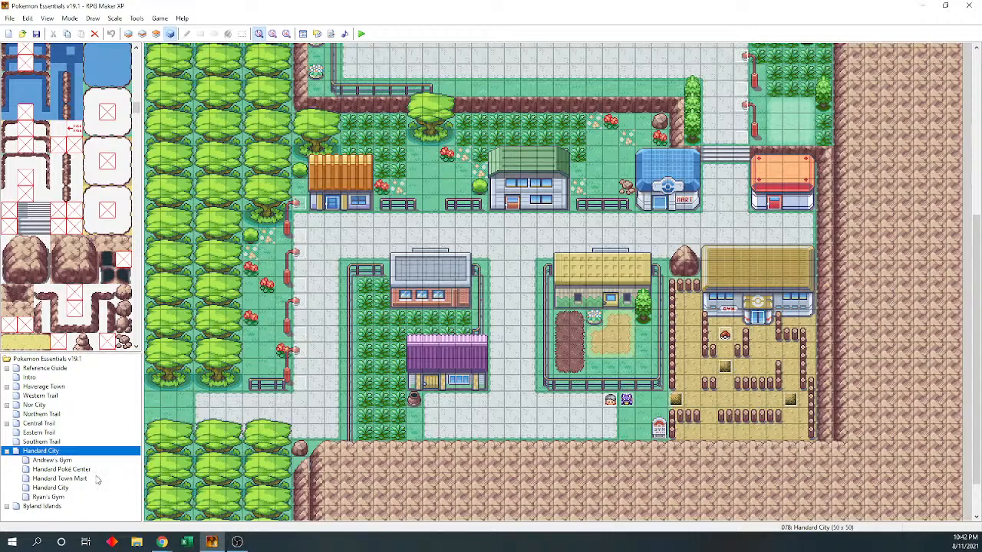
{"action": "left_click", "coordinate": [75, 489]}
{"action": "left_click_drag", "start_coordinate": [454, 513], "coordinate": [293, 511]}
{"action": "left_click_drag", "start_coordinate": [614, 516], "coordinate": [767, 516]}
{"action": "left_click", "coordinate": [54, 451]}
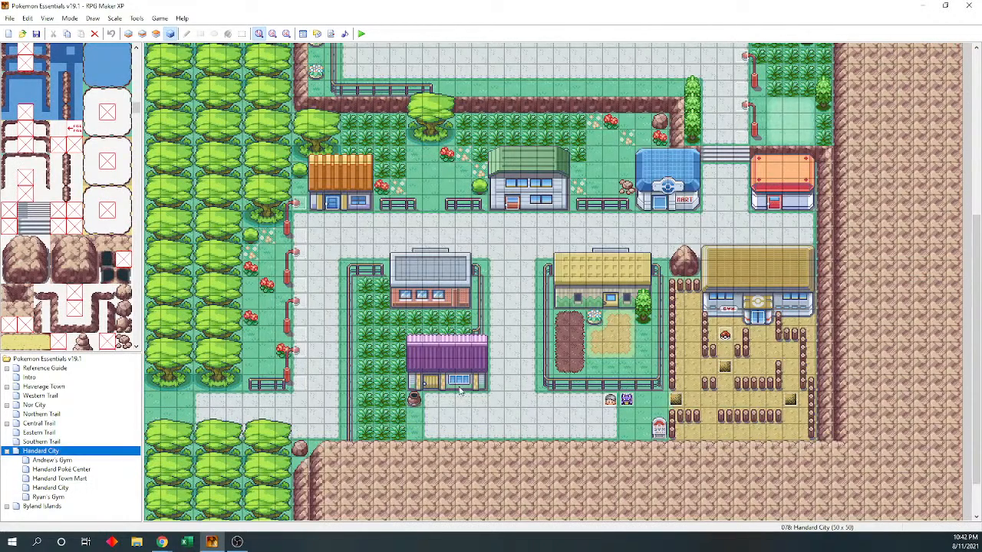
{"action": "left_click", "coordinate": [461, 391]}
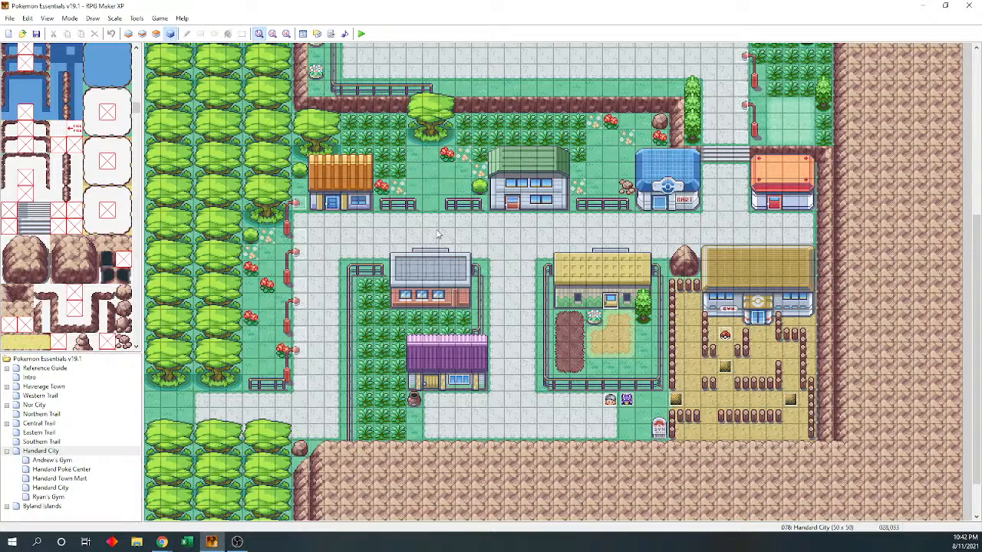
{"action": "left_click", "coordinate": [430, 253]}
{"action": "left_click", "coordinate": [51, 488]}
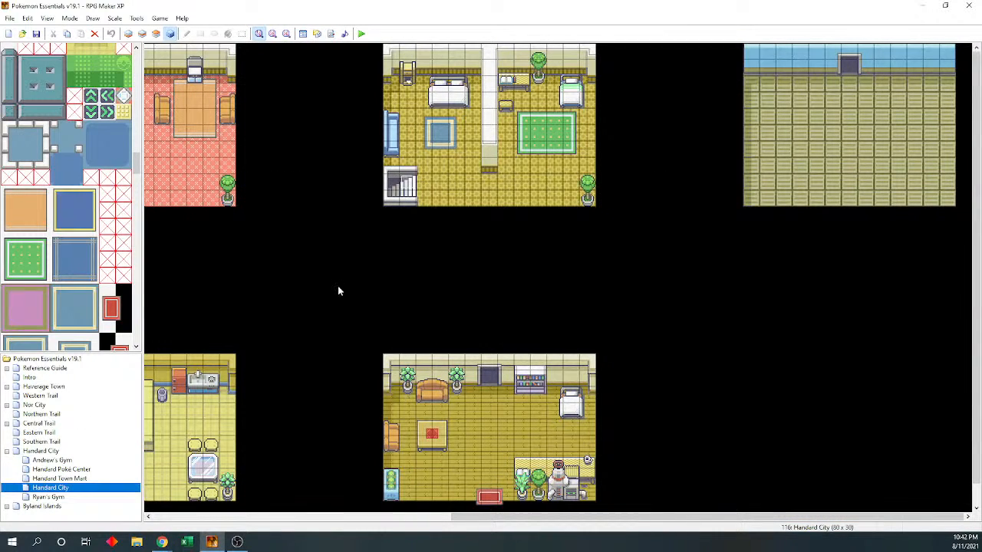
Place the small yellow cabinet beside the window against the back wall on layer 2, and another in the room's upper-left corner on layer 3
{"action": "left_click_drag", "start_coordinate": [136, 167], "coordinate": [139, 228]}
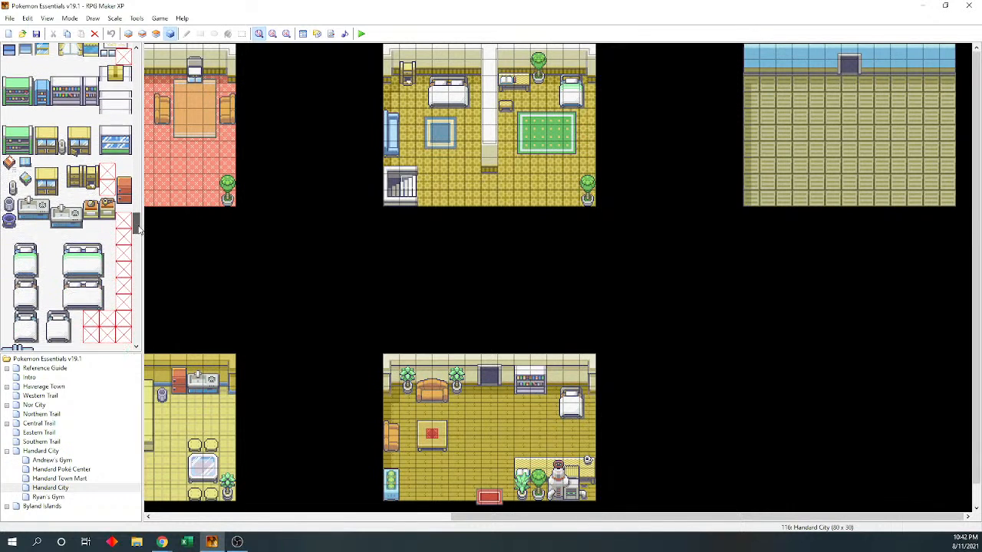
{"action": "left_click", "coordinate": [83, 178]}
{"action": "left_click", "coordinate": [142, 34]}
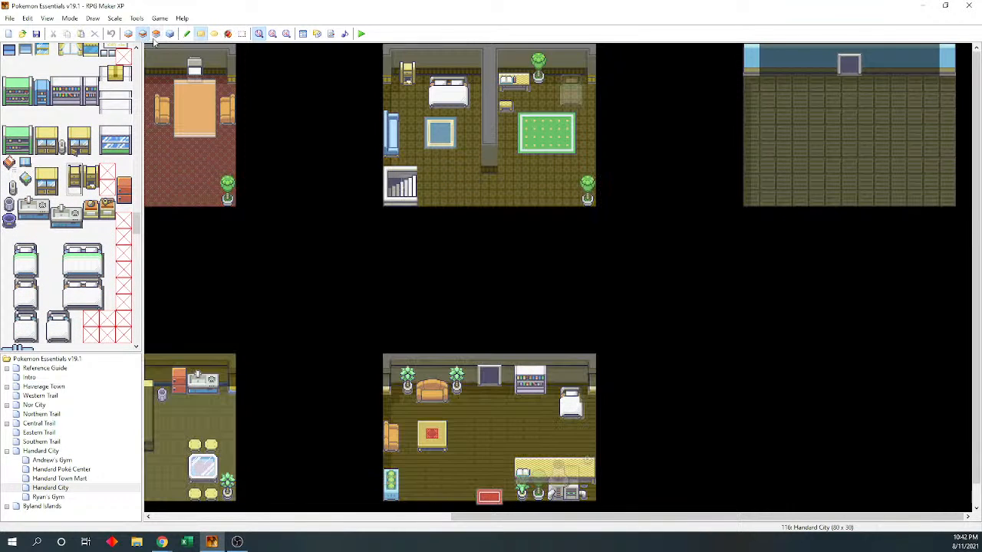
{"action": "left_click", "coordinate": [816, 74]}
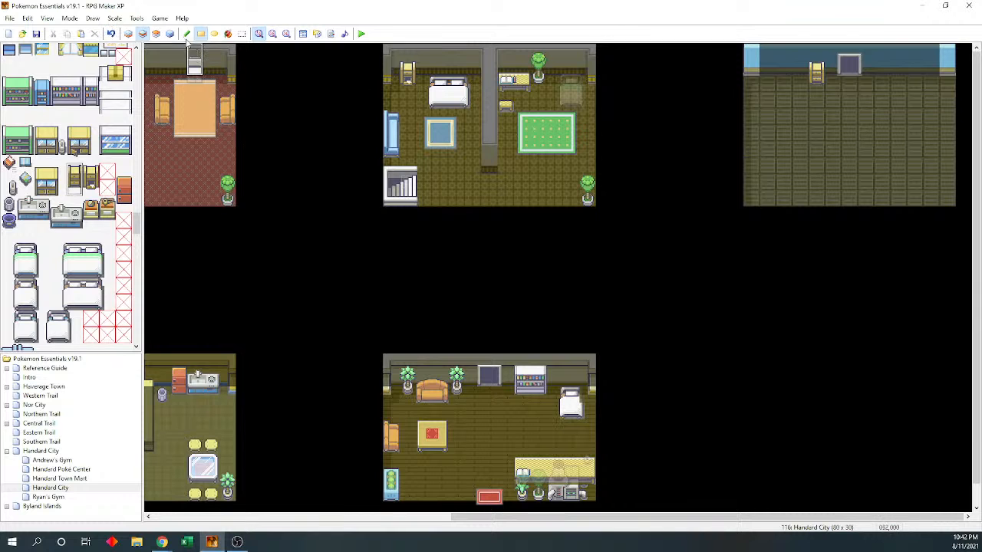
{"action": "left_click", "coordinate": [156, 33]}
{"action": "left_click", "coordinate": [751, 72]}
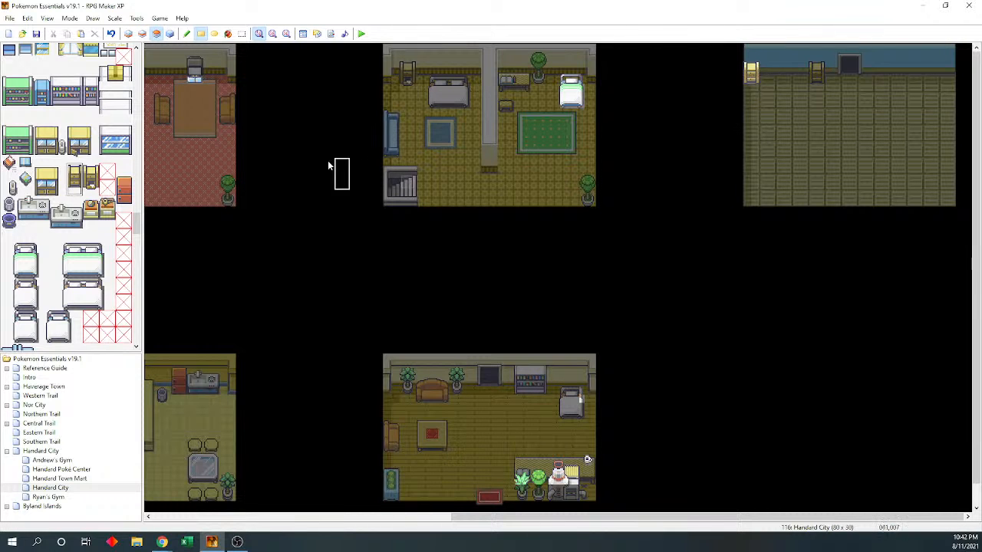
Place the double bed with the green-edged blanket in the blue-walled room's upper-left corner on layer 3
{"action": "scroll", "coordinate": [66, 201], "scroll_direction": "down", "scroll_amount": 1}
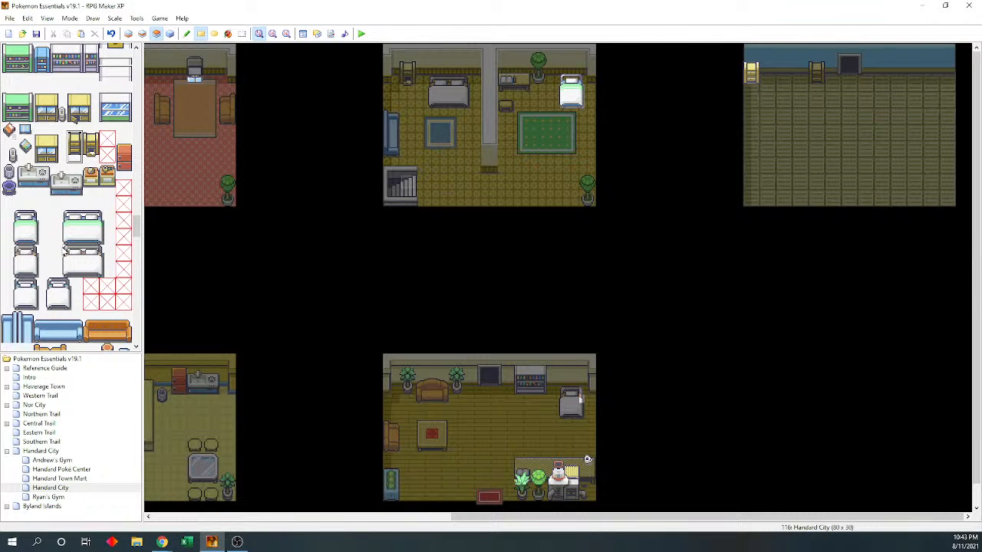
{"action": "left_click_drag", "start_coordinate": [60, 250], "coordinate": [107, 270]}
{"action": "left_click_drag", "start_coordinate": [15, 281], "coordinate": [73, 307]}
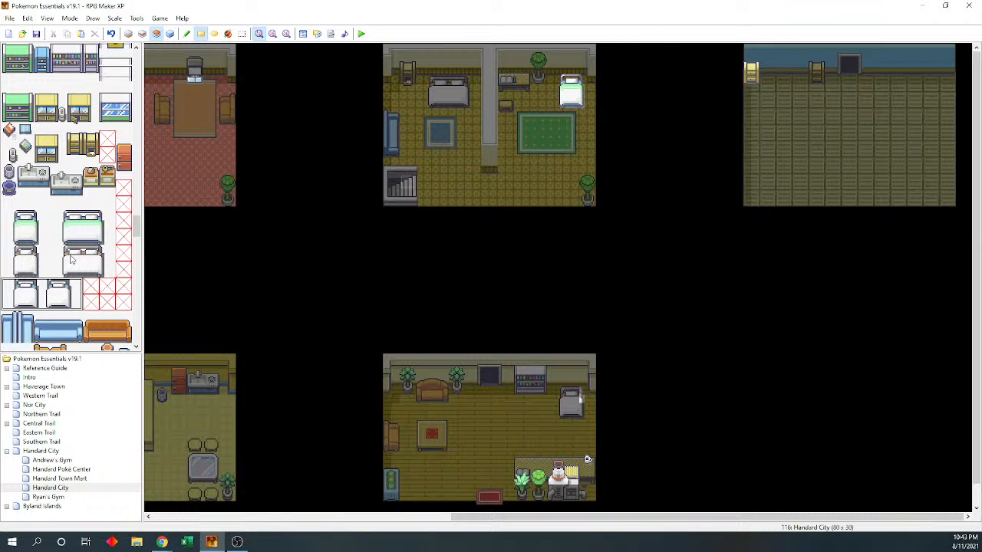
{"action": "left_click_drag", "start_coordinate": [55, 223], "coordinate": [111, 239]}
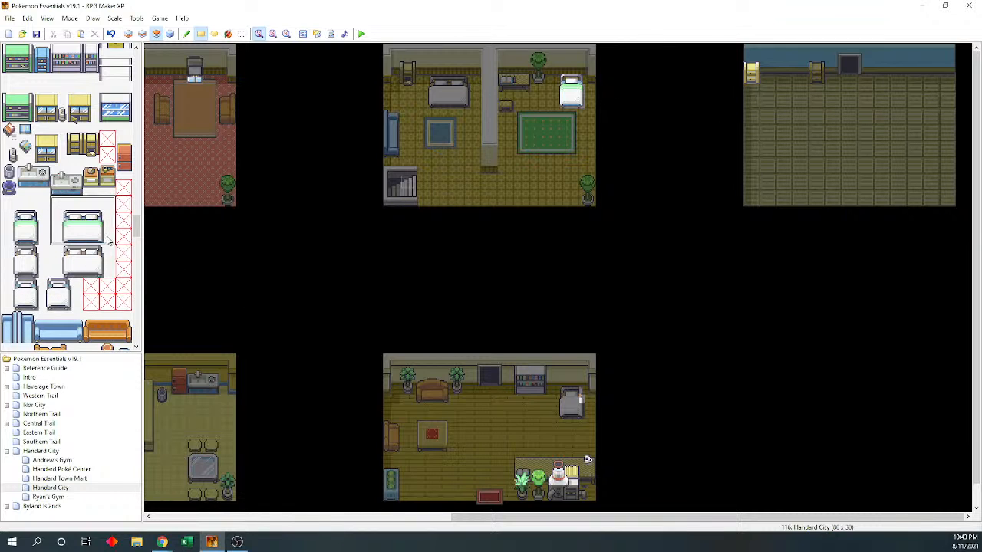
{"action": "left_click", "coordinate": [756, 74]}
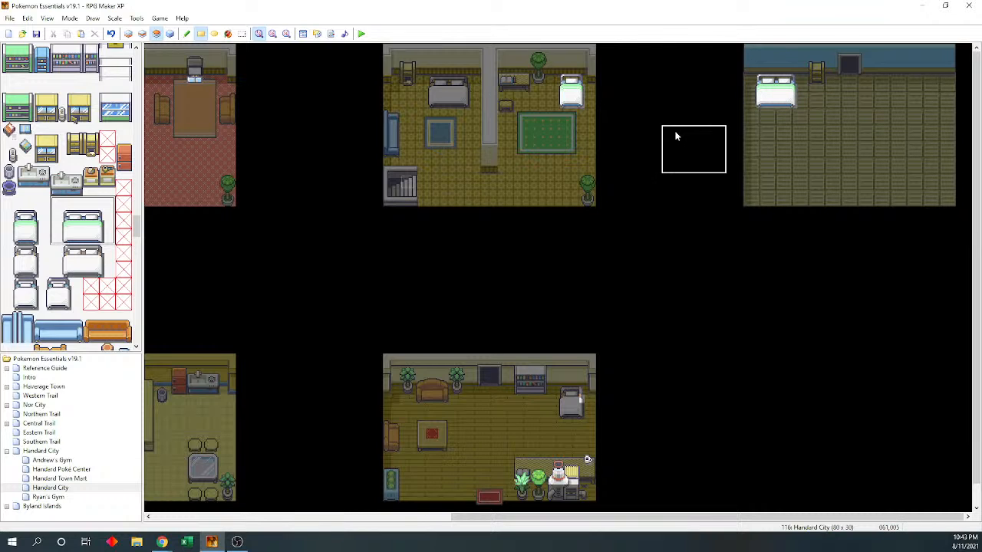
{"action": "key", "text": "ctrl+z"}
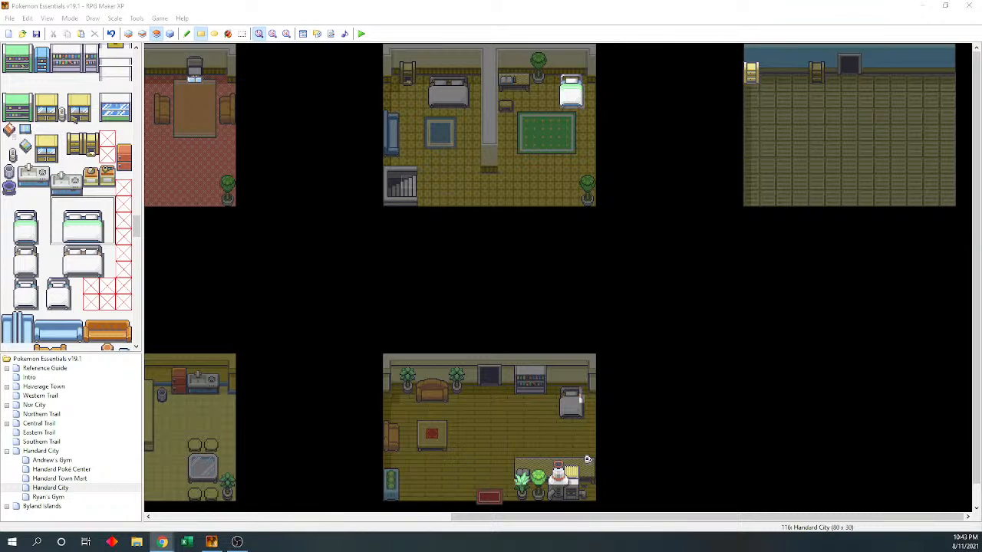
{"action": "left_click", "coordinate": [760, 76]}
{"action": "left_click", "coordinate": [794, 92]}
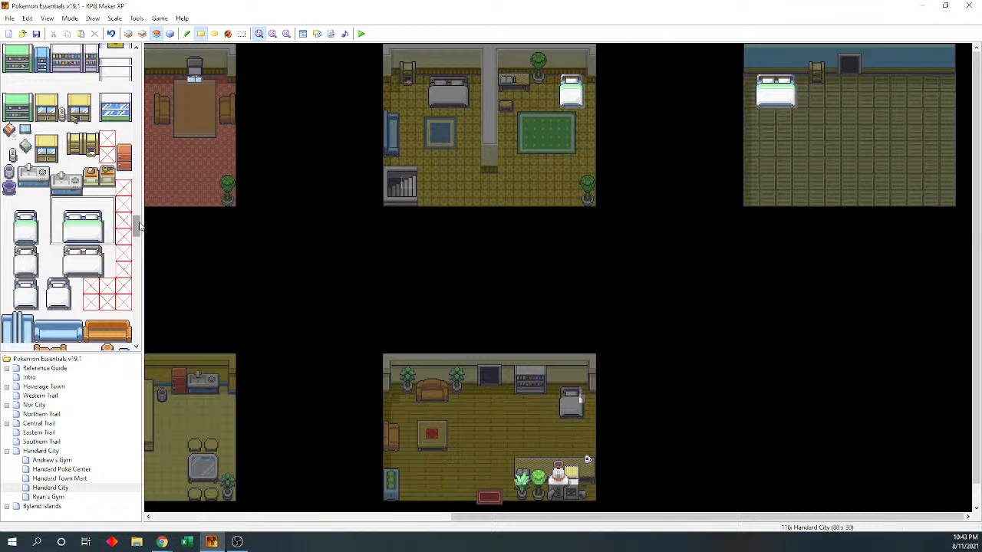
Add the tall red-orange cabinet against the back wall near the room's right end on layer 2
{"action": "scroll", "coordinate": [139, 228], "scroll_direction": "down", "scroll_amount": 2}
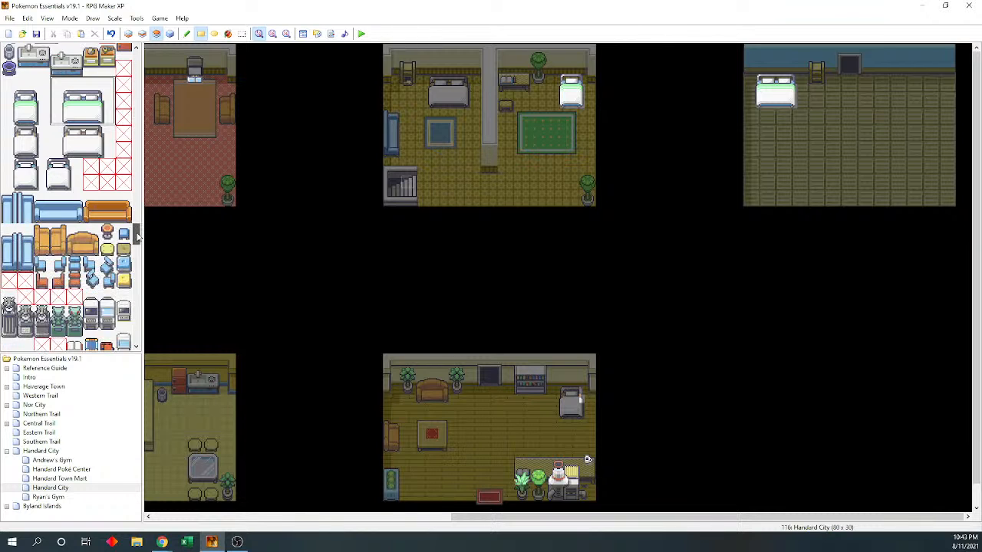
{"action": "scroll", "coordinate": [138, 227], "scroll_direction": "up", "scroll_amount": 2}
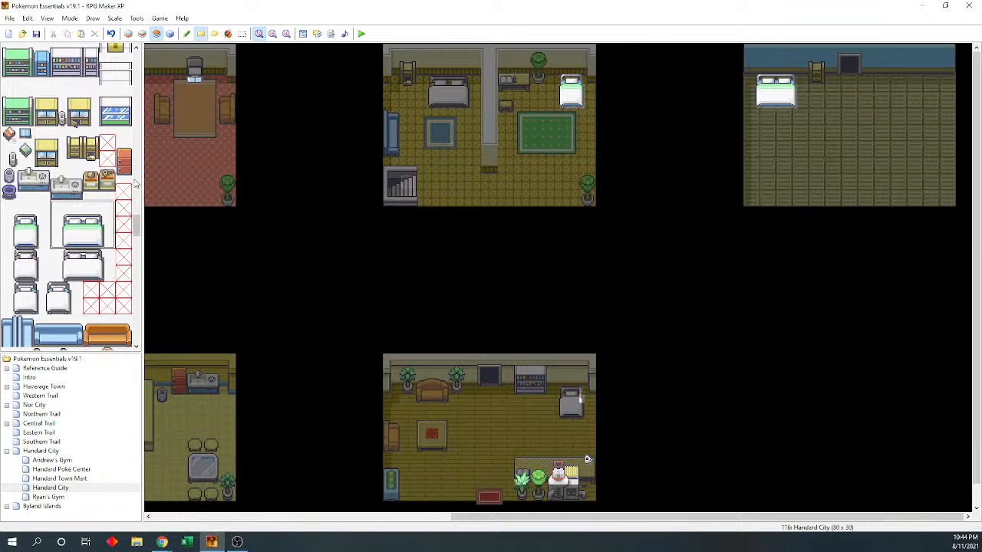
{"action": "left_click_drag", "start_coordinate": [137, 224], "coordinate": [138, 229]}
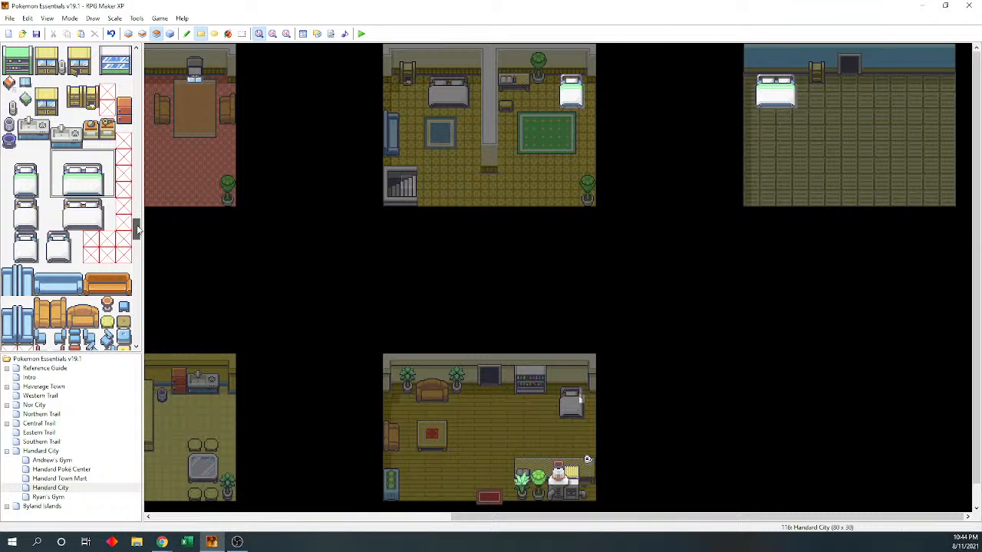
{"action": "mouse_move", "coordinate": [137, 229]}
{"action": "left_mouse_down"}
{"action": "mouse_move", "coordinate": [138, 240]}
{"action": "mouse_move", "coordinate": [140, 222]}
{"action": "left_mouse_up"}
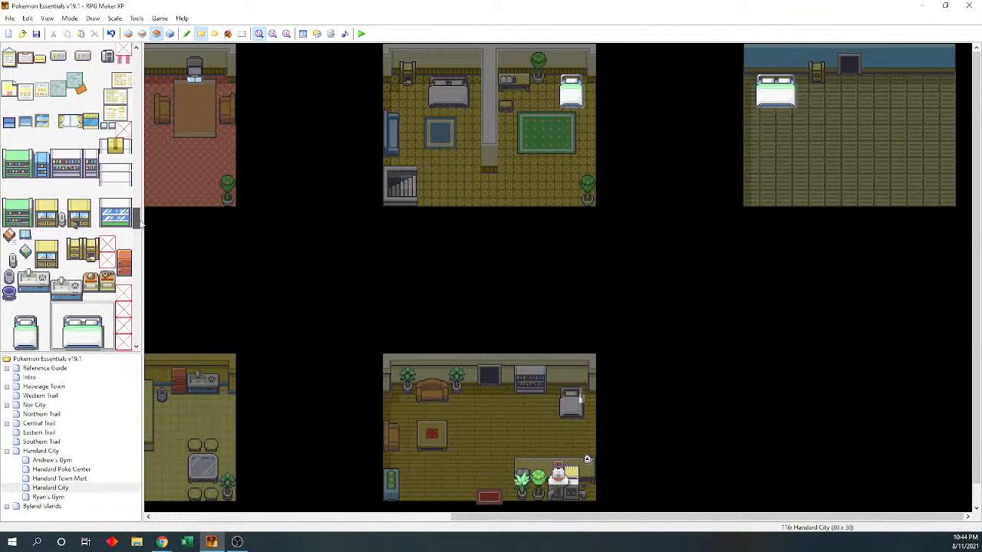
{"action": "scroll", "coordinate": [138, 219], "scroll_direction": "down", "scroll_amount": 3}
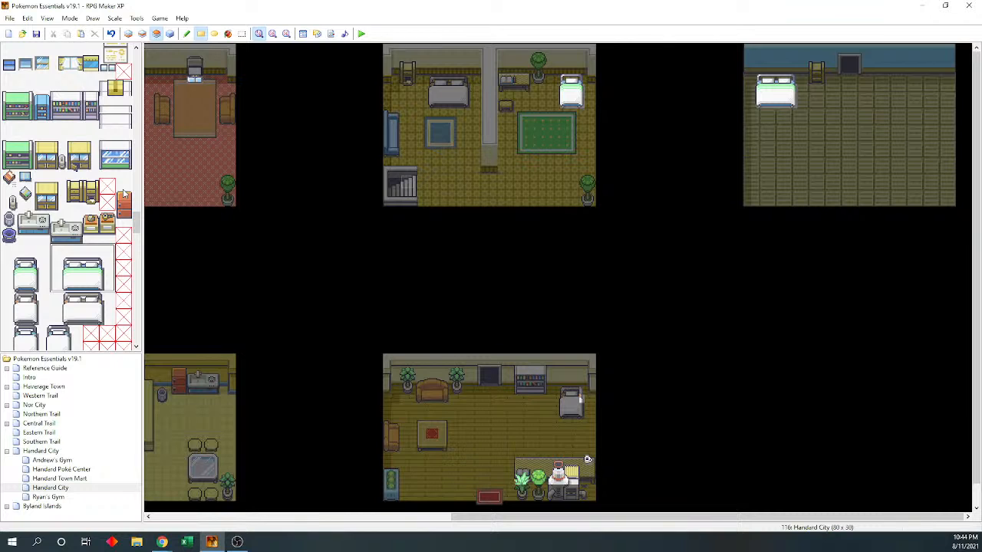
{"action": "left_click_drag", "start_coordinate": [124, 184], "coordinate": [125, 220]}
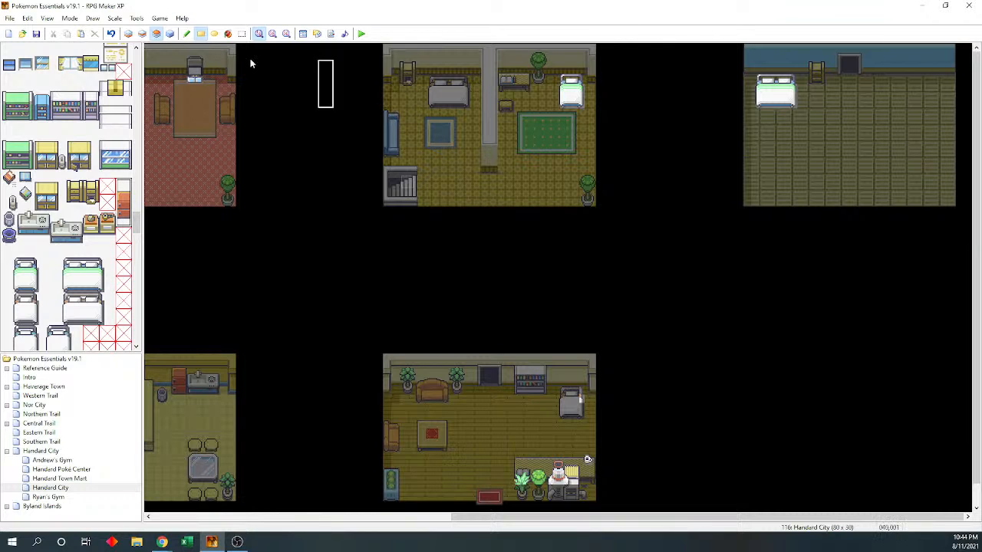
{"action": "left_click", "coordinate": [142, 34]}
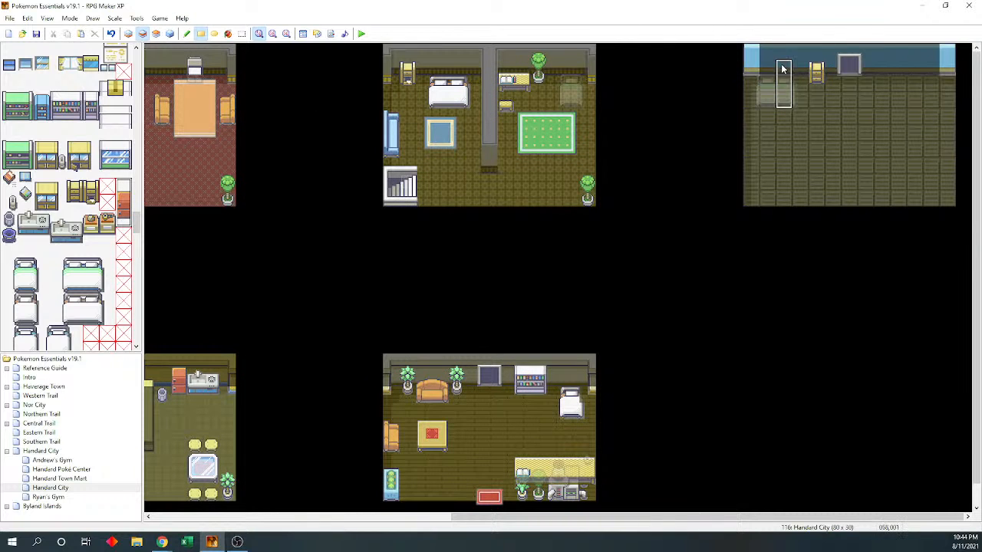
{"action": "left_click", "coordinate": [915, 60]}
Place the two-tile kitchen sink counter in the room's upper-right corner beside the red-orange cabinet on layer 3
{"action": "key", "text": "F7"}
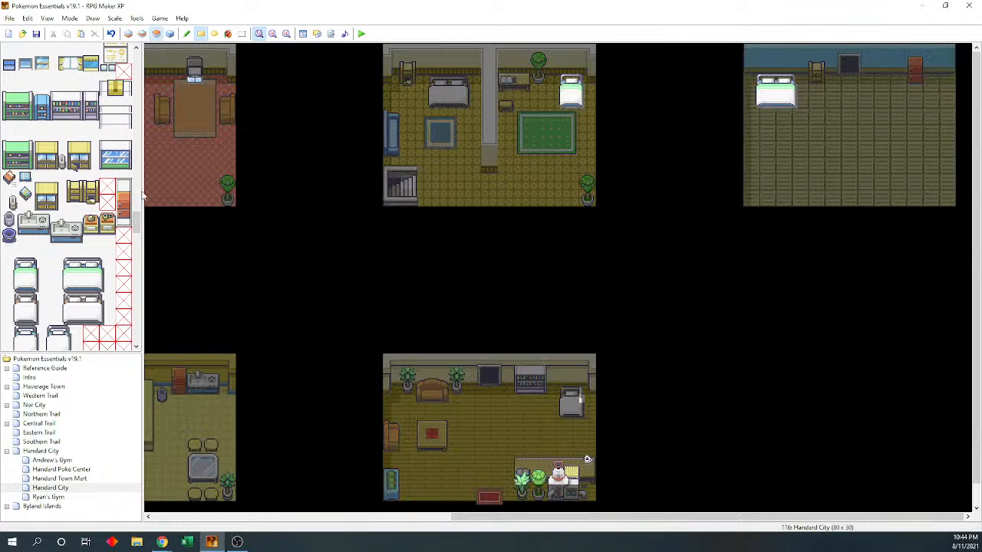
{"action": "mouse_move", "coordinate": [138, 222]}
{"action": "left_mouse_down"}
{"action": "mouse_move", "coordinate": [136, 173]}
{"action": "mouse_move", "coordinate": [136, 223]}
{"action": "left_mouse_up"}
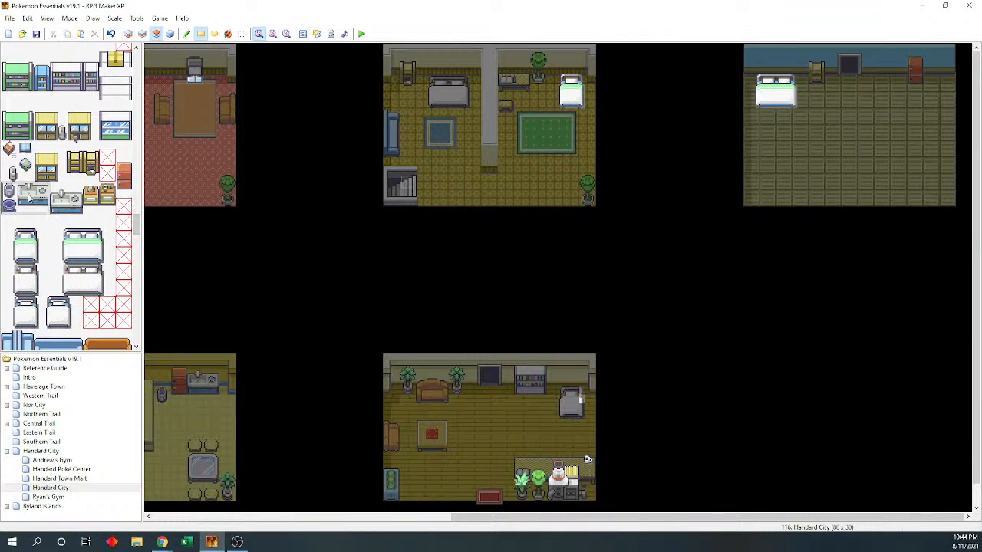
{"action": "left_click_drag", "start_coordinate": [24, 189], "coordinate": [41, 207]}
{"action": "left_click", "coordinate": [930, 69]}
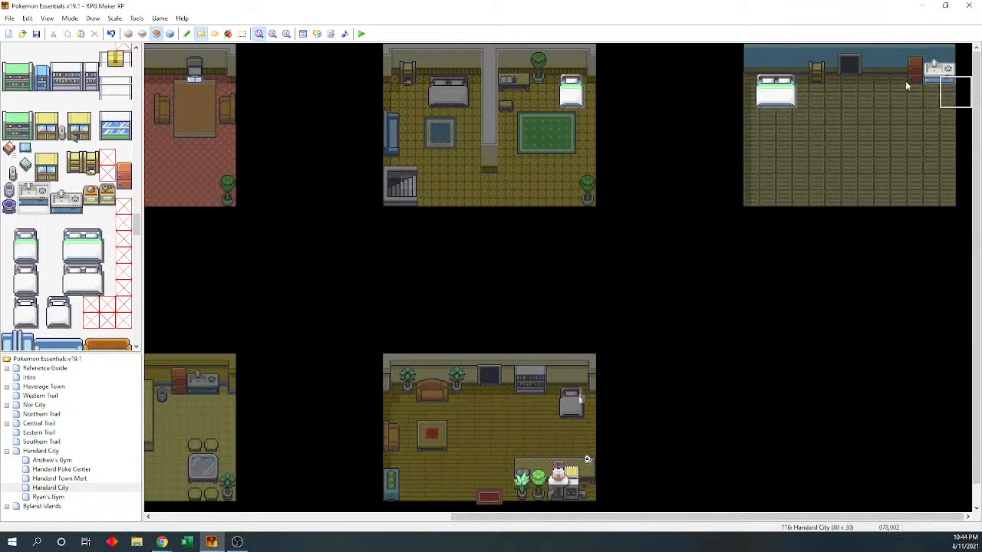
{"action": "left_click", "coordinate": [9, 190]}
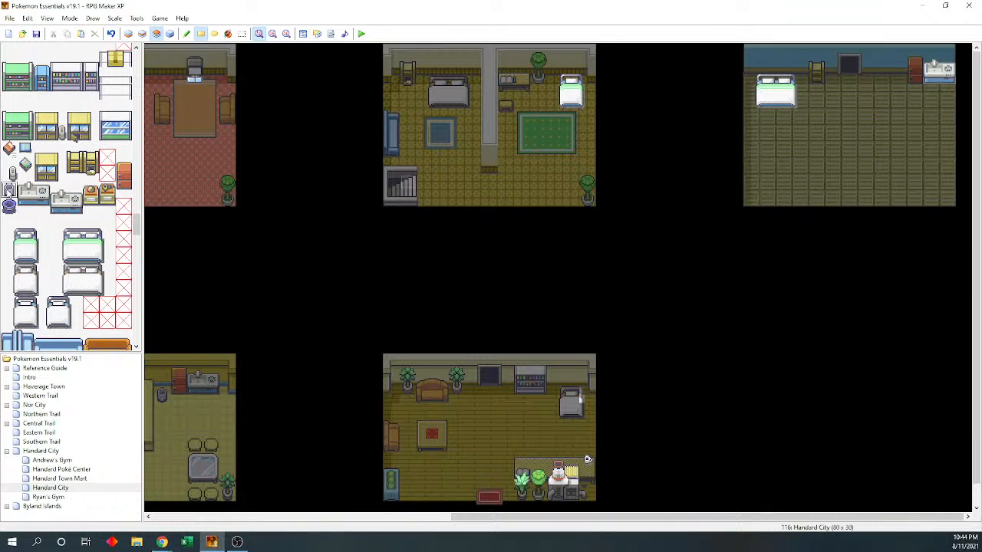
{"action": "left_click", "coordinate": [899, 84]}
{"action": "key", "text": "ctrl+z"}
Build a one-tile-wide, light blue vertical counter from the back wall between the window and the red-orange cabinet on layer 2
{"action": "scroll", "coordinate": [137, 225], "scroll_direction": "down", "scroll_amount": 1}
{"action": "scroll", "coordinate": [136, 226], "scroll_direction": "down", "scroll_amount": 1}
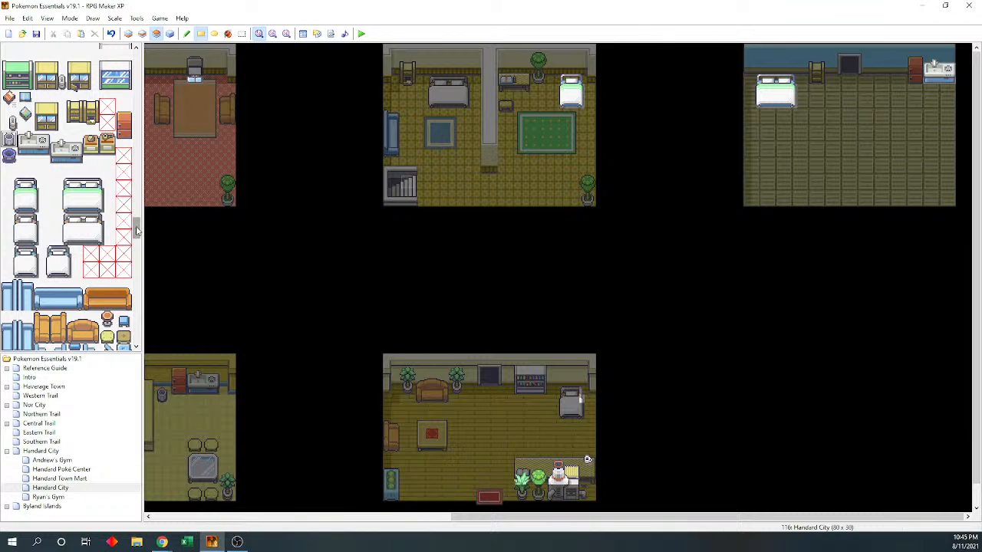
{"action": "left_click_drag", "start_coordinate": [136, 231], "coordinate": [135, 257]}
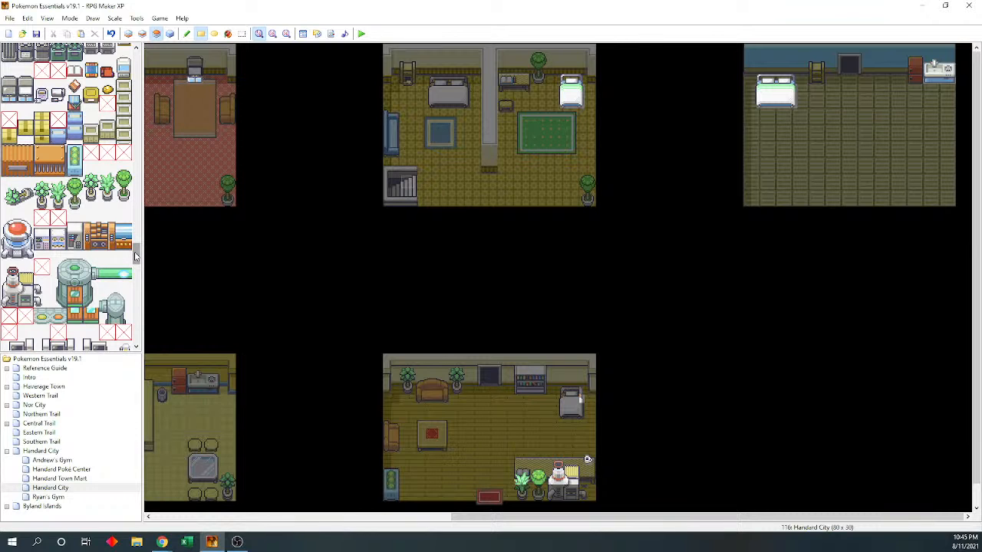
{"action": "left_click_drag", "start_coordinate": [136, 255], "coordinate": [135, 278]}
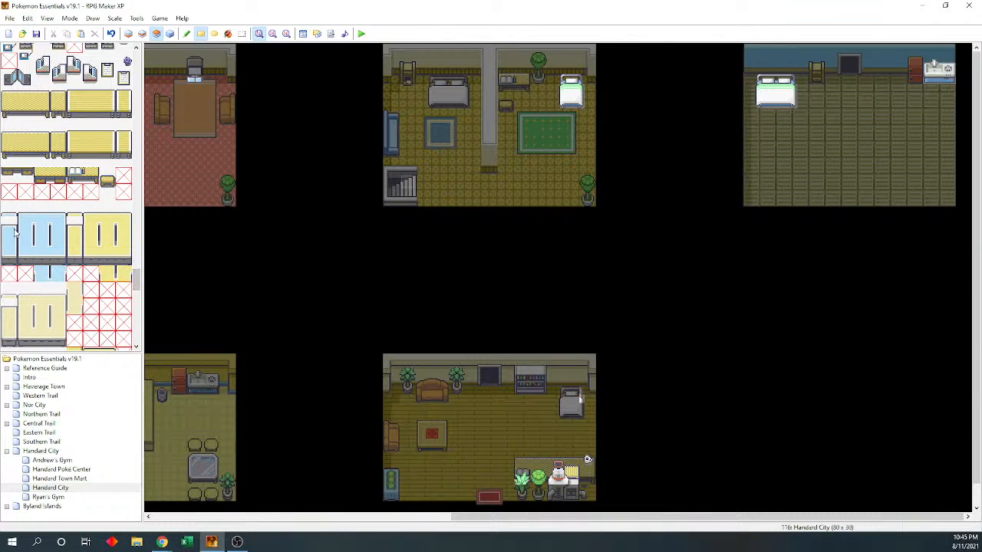
{"action": "left_click_drag", "start_coordinate": [10, 224], "coordinate": [9, 257]}
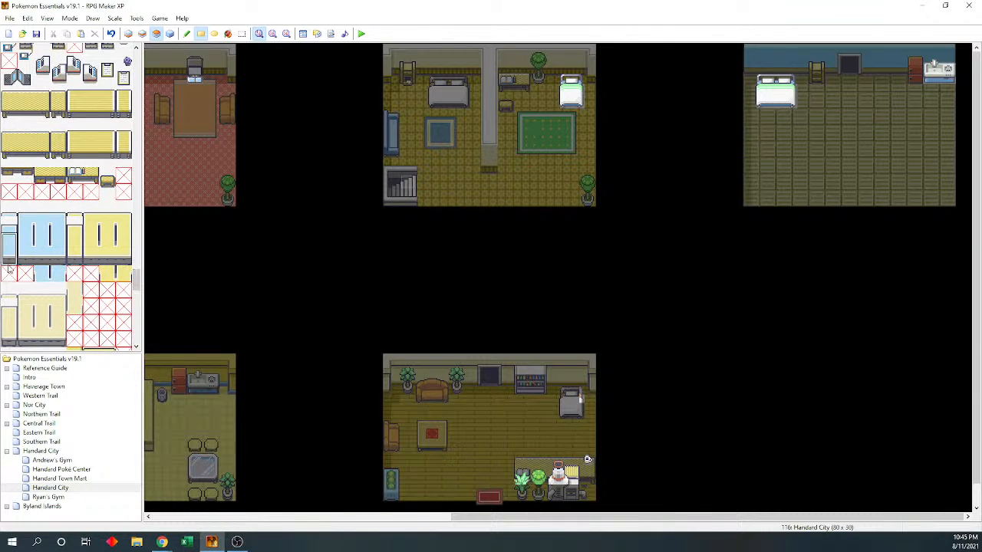
{"action": "left_click", "coordinate": [142, 34]}
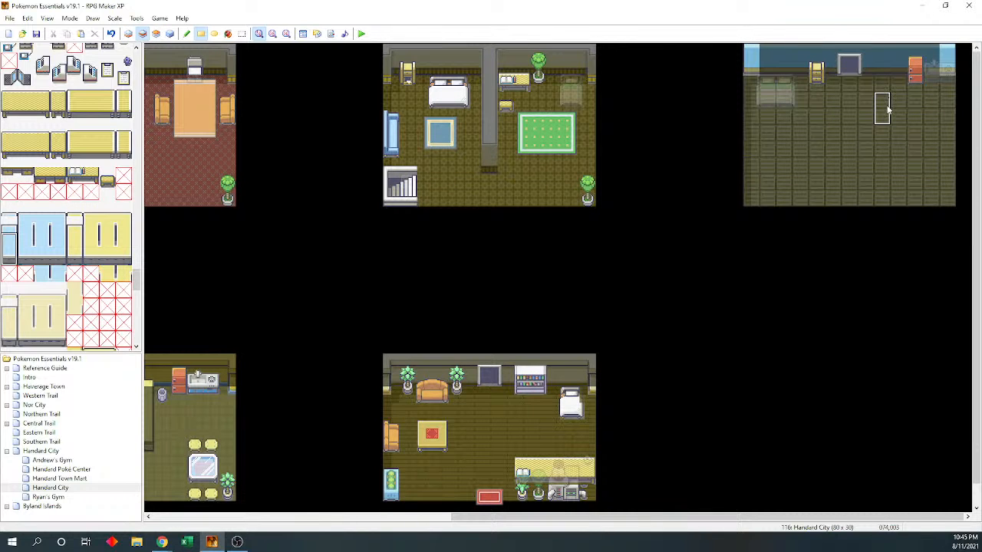
{"action": "left_click", "coordinate": [884, 117]}
{"action": "left_click", "coordinate": [11, 244]}
{"action": "left_click", "coordinate": [882, 90]}
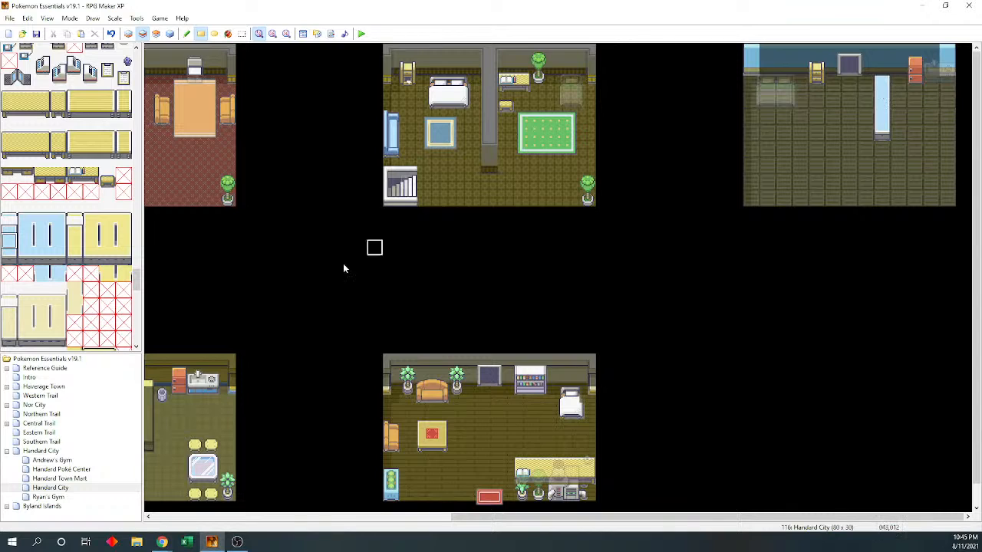
{"action": "left_click", "coordinate": [22, 224]}
{"action": "left_click", "coordinate": [10, 223]}
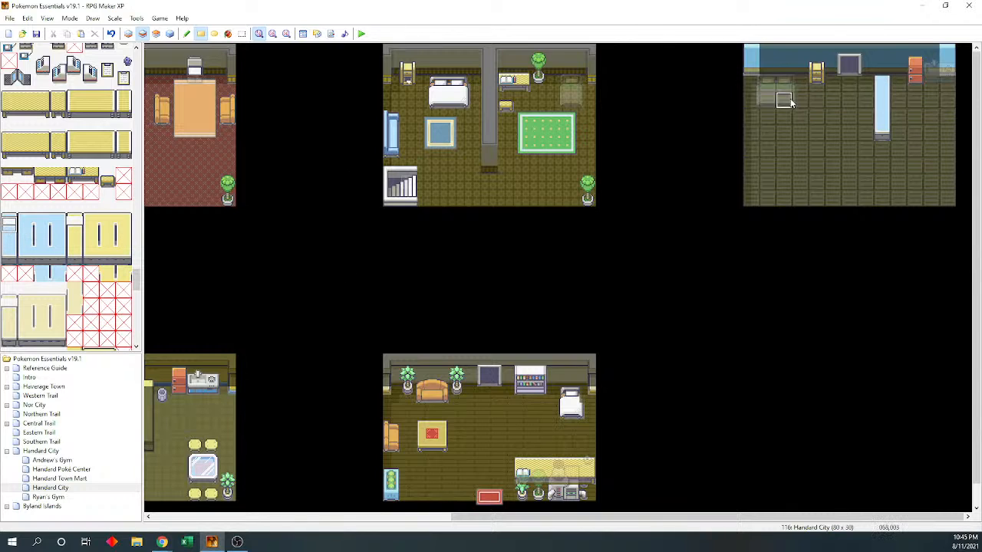
{"action": "left_click", "coordinate": [882, 69]}
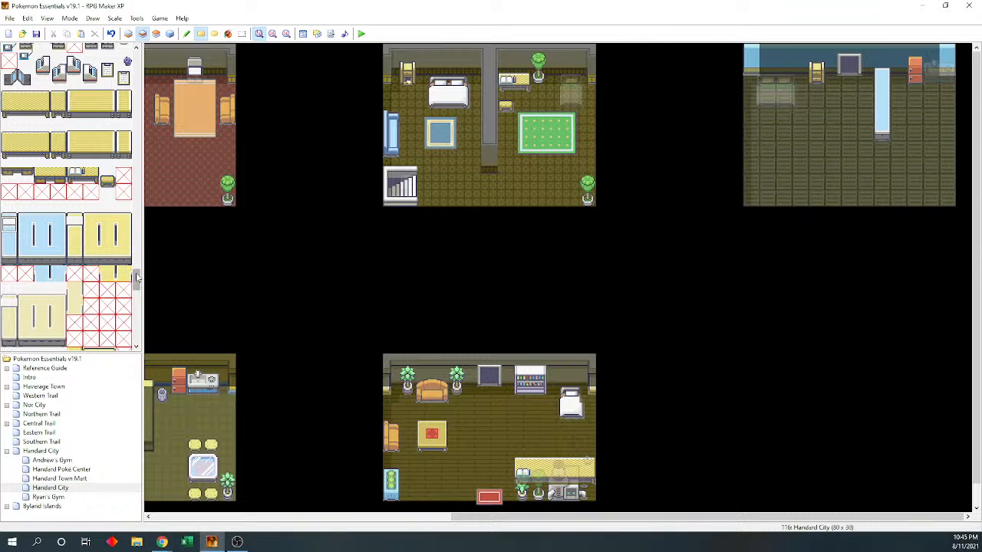
Place three round orange stools around the blue counter on layer 2, two on its right side and one on its left
{"action": "left_click_drag", "start_coordinate": [137, 280], "coordinate": [138, 242]}
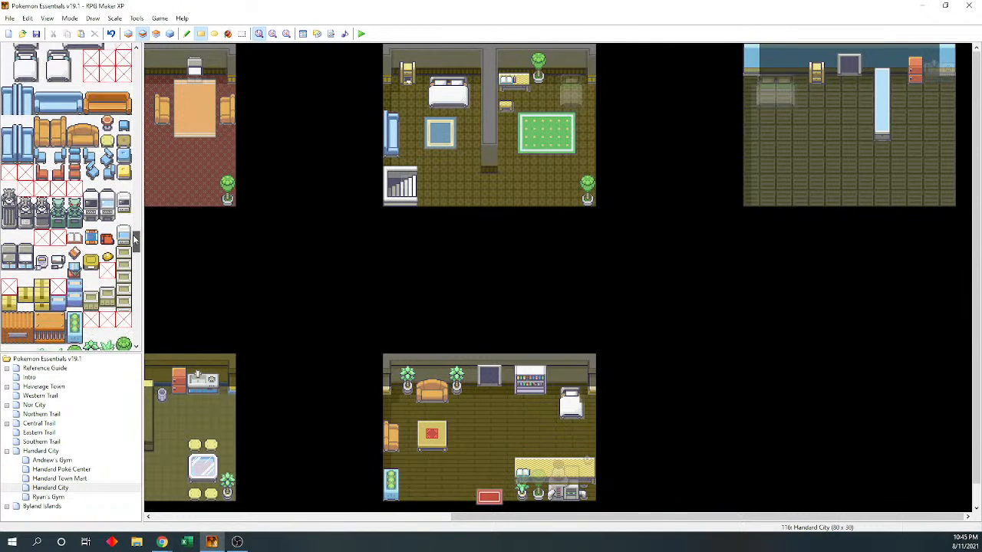
{"action": "left_click", "coordinate": [107, 121]}
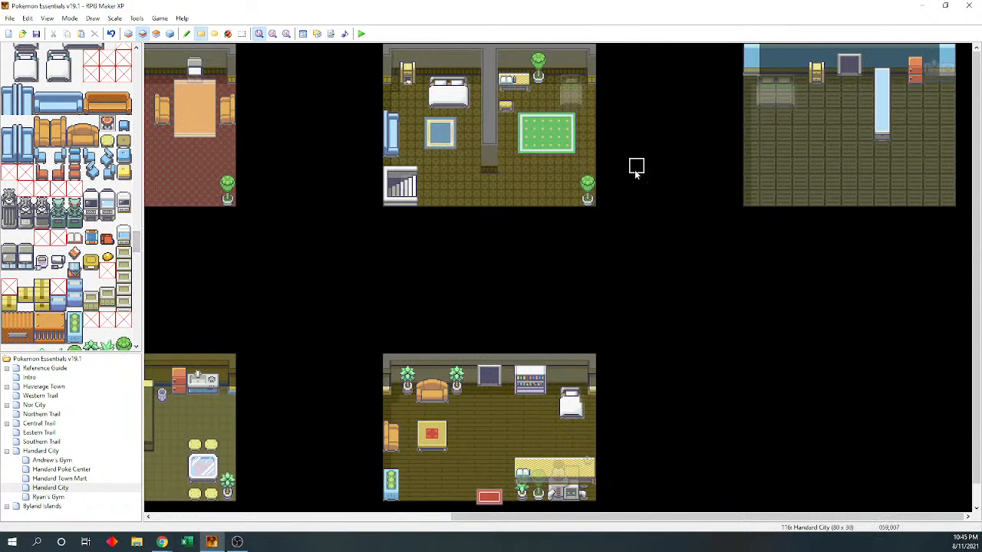
{"action": "left_click", "coordinate": [898, 99]}
{"action": "left_click", "coordinate": [865, 115]}
{"action": "left_click", "coordinate": [898, 131]}
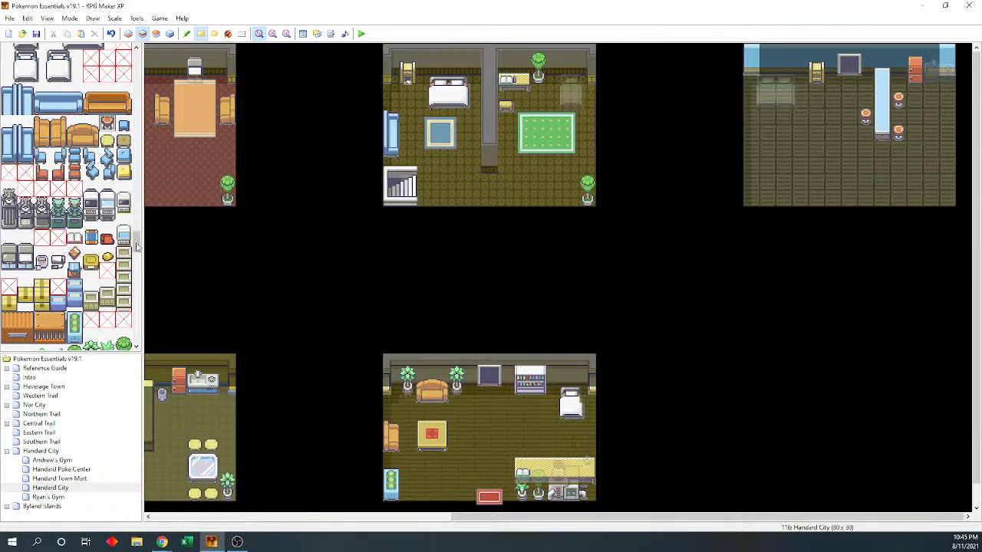
Try a two-tile-wide yellow table in the room's lower-left area on layer 2
{"action": "left_click_drag", "start_coordinate": [139, 247], "coordinate": [132, 223]}
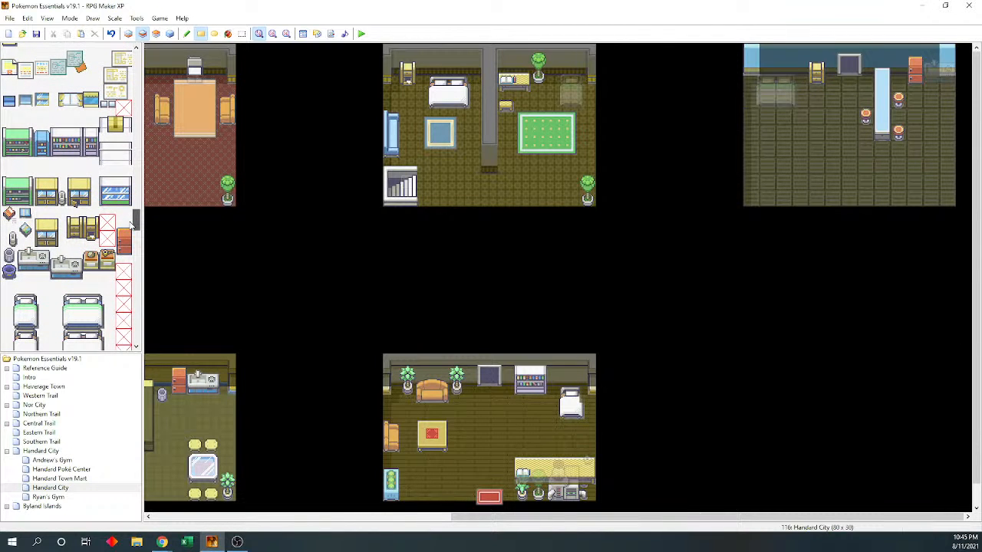
{"action": "left_click_drag", "start_coordinate": [132, 222], "coordinate": [95, 301]}
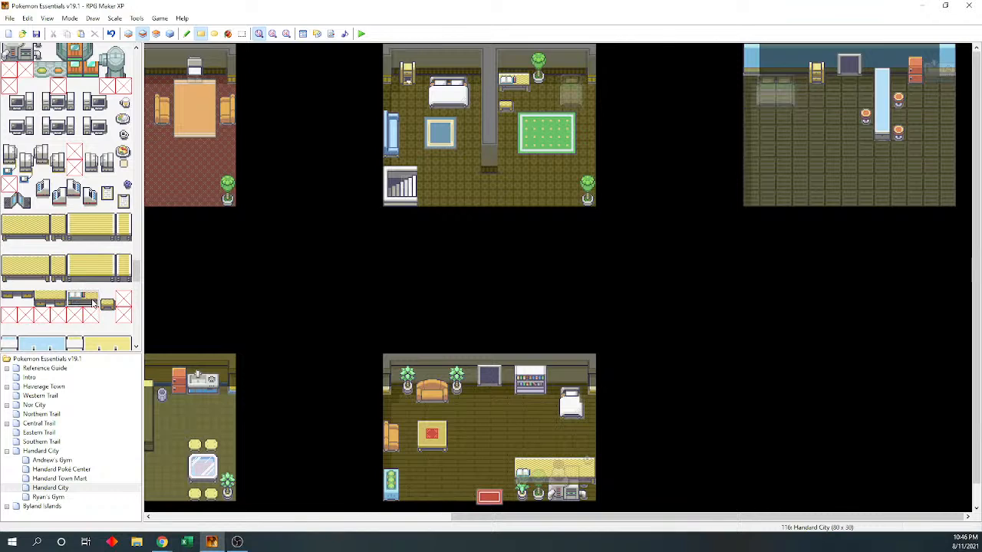
{"action": "left_click_drag", "start_coordinate": [49, 299], "coordinate": [63, 300]}
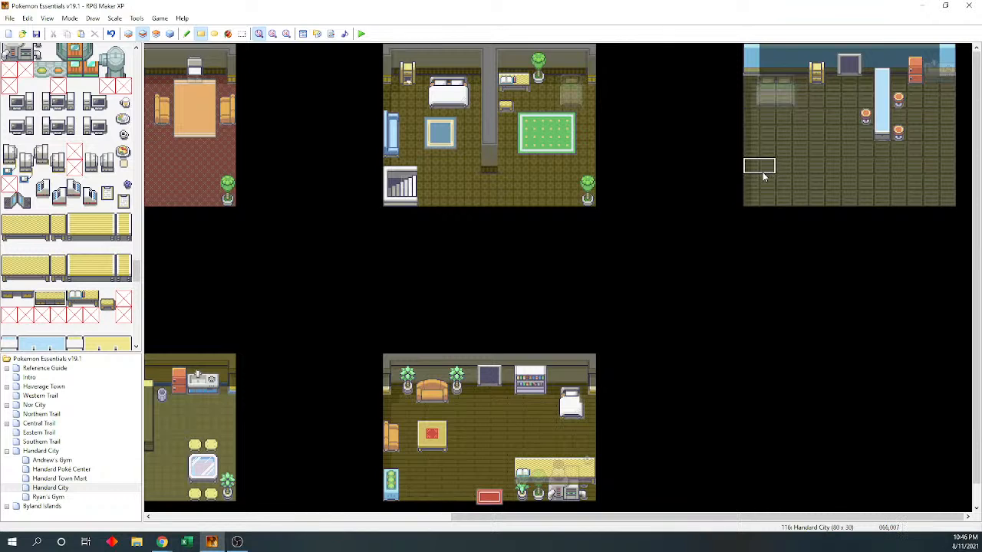
{"action": "left_click", "coordinate": [776, 167]}
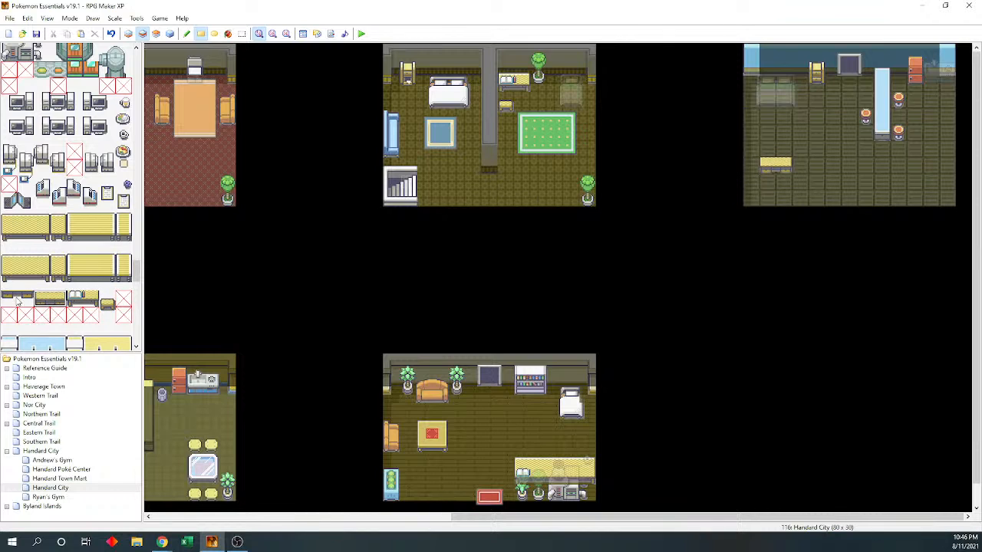
{"action": "left_click", "coordinate": [9, 249]}
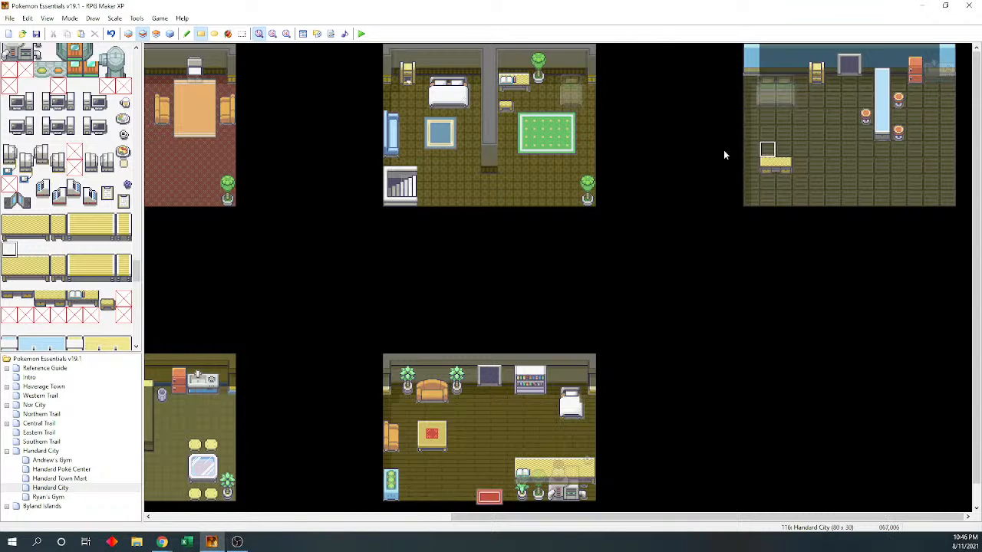
{"action": "left_click", "coordinate": [9, 218]}
{"action": "left_click", "coordinate": [766, 152]}
{"action": "left_click", "coordinate": [42, 219]}
{"action": "left_click", "coordinate": [782, 153]}
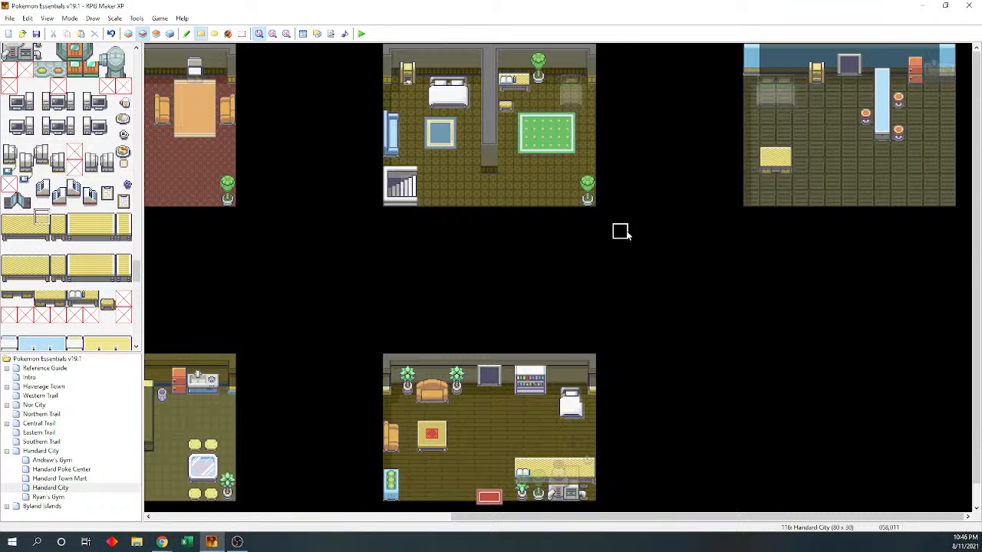
Undo the placement of the yellow table pieces
{"action": "key", "text": "ctrl+z"}
{"action": "key", "text": "ctrl+z"}
{"action": "key", "text": "ctrl+z"}
{"action": "key", "text": "ctrl+z"}
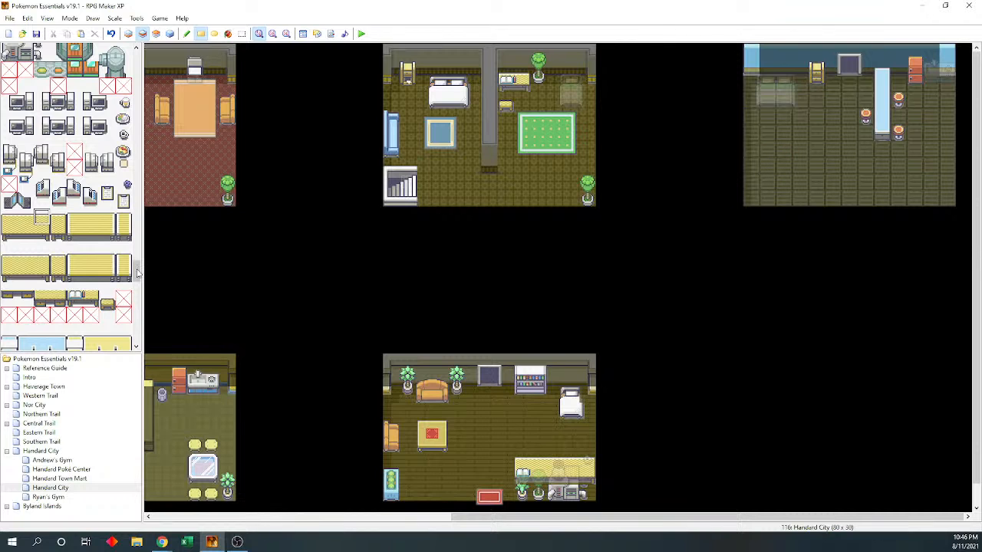
Place the wooden table with the light blue top in the room's lower-left area on layer 2
{"action": "left_click_drag", "start_coordinate": [138, 272], "coordinate": [137, 309]}
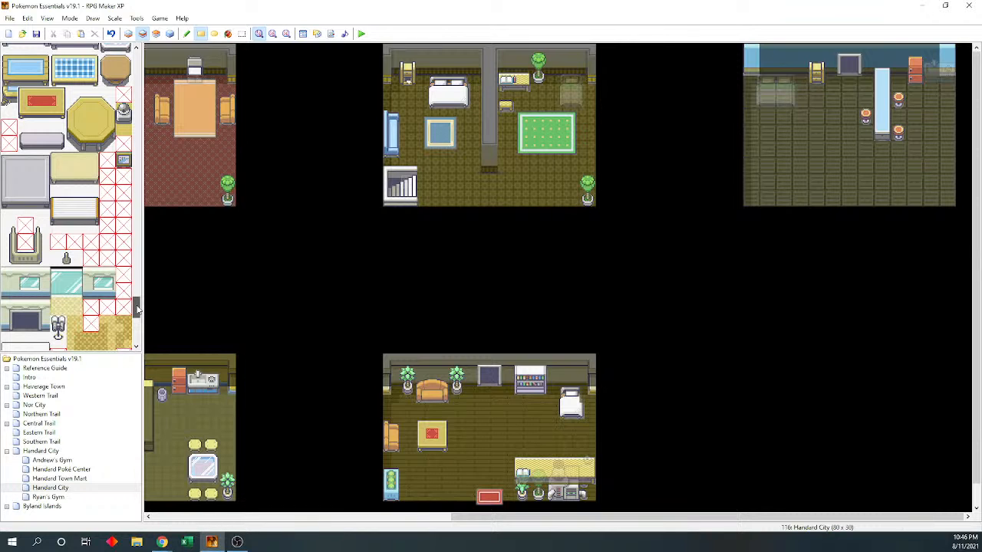
{"action": "left_click_drag", "start_coordinate": [138, 309], "coordinate": [133, 298]}
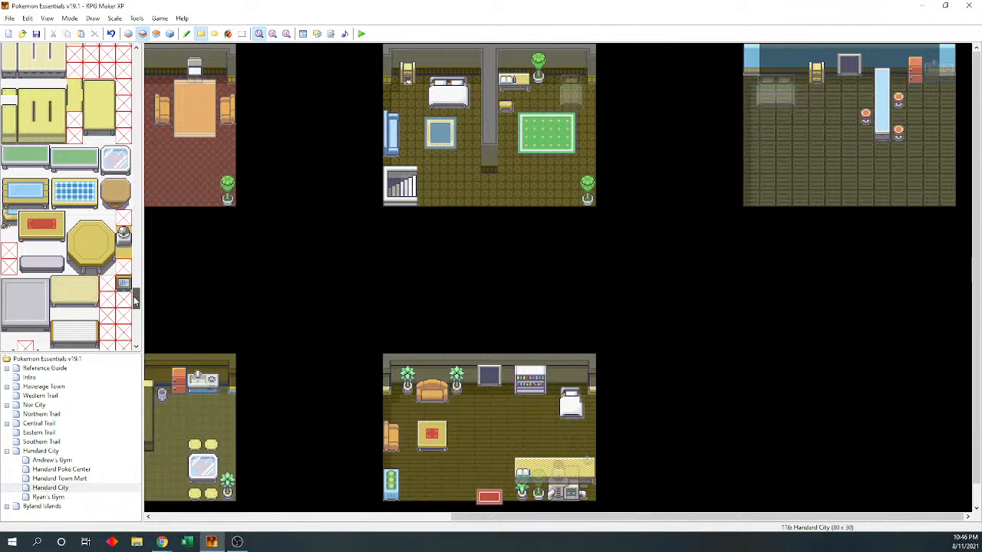
{"action": "scroll", "coordinate": [134, 296], "scroll_direction": "up", "scroll_amount": 2}
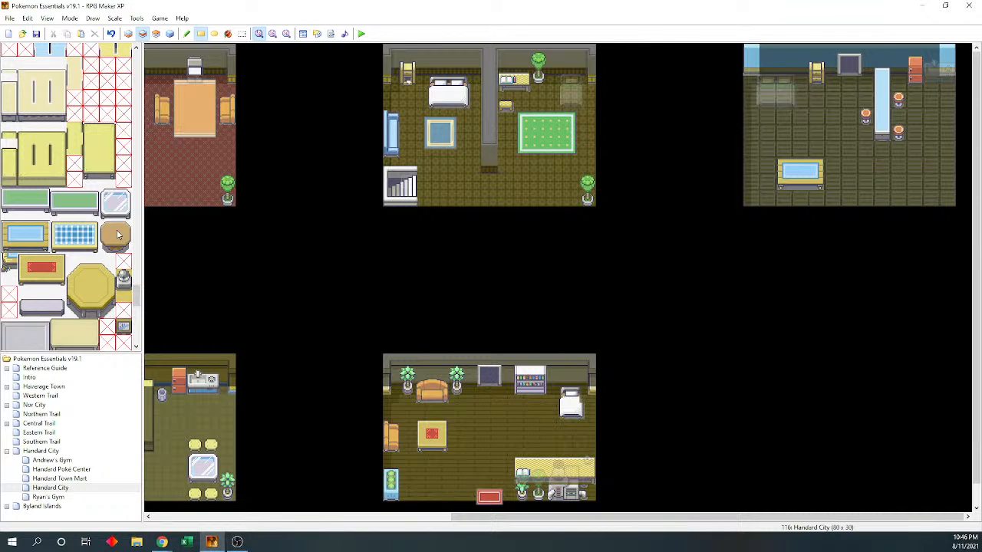
Place blue chairs on both sides of the blue-topped table, two on its left and two on its right
{"action": "left_click_drag", "start_coordinate": [136, 290], "coordinate": [135, 233]}
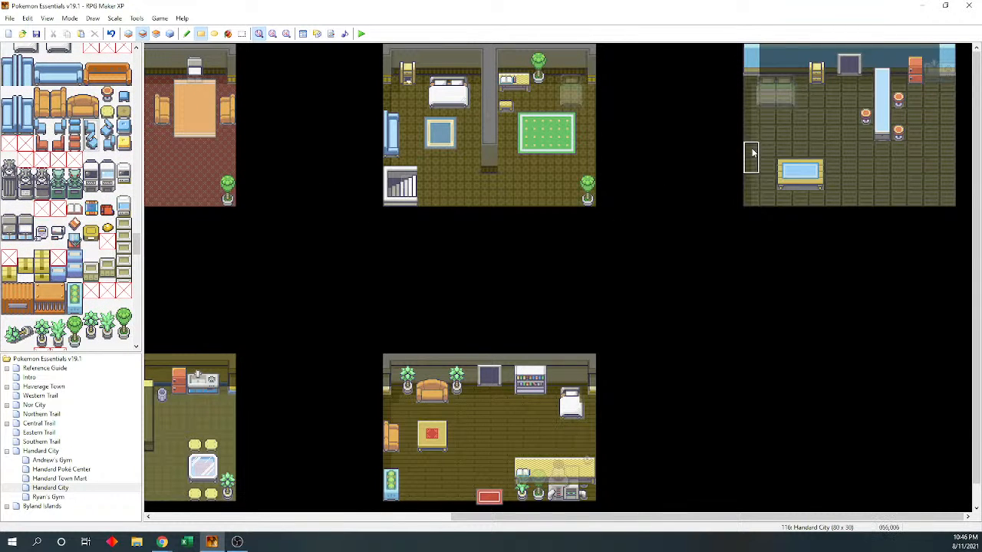
{"action": "left_click", "coordinate": [763, 175]}
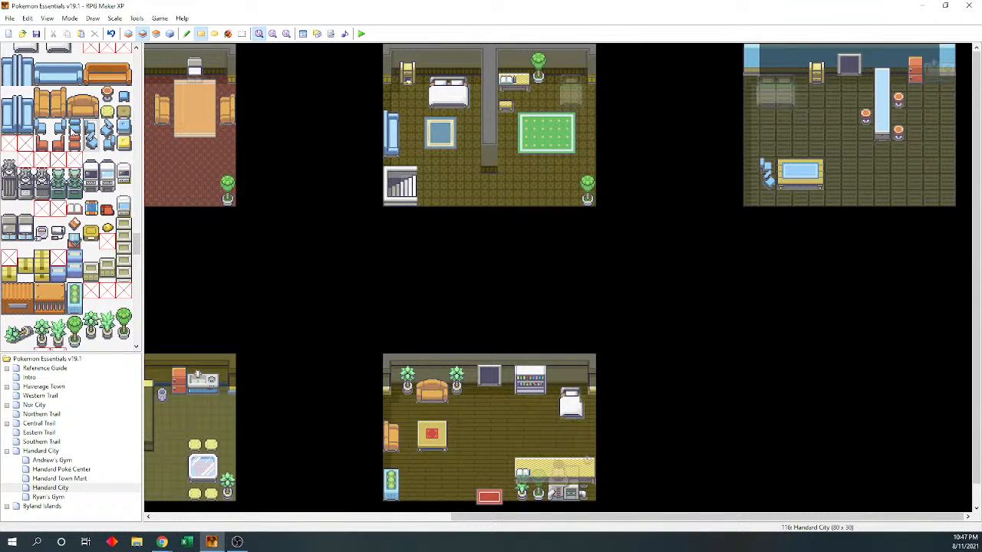
{"action": "left_click", "coordinate": [91, 135]}
{"action": "left_click", "coordinate": [834, 182]}
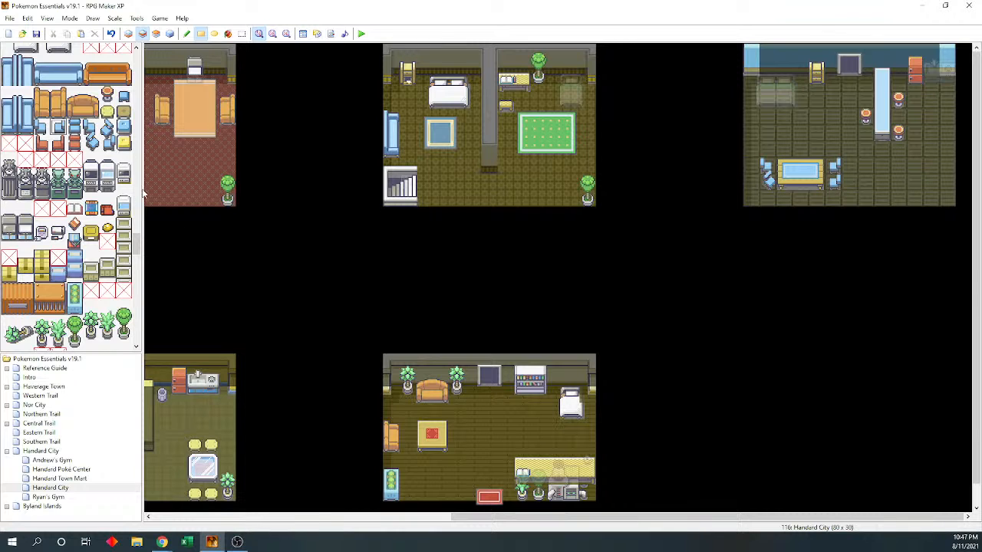
Place a leafy potted plant in each of the room's two lower corners
{"action": "scroll", "coordinate": [141, 256], "scroll_direction": "down", "scroll_amount": 1}
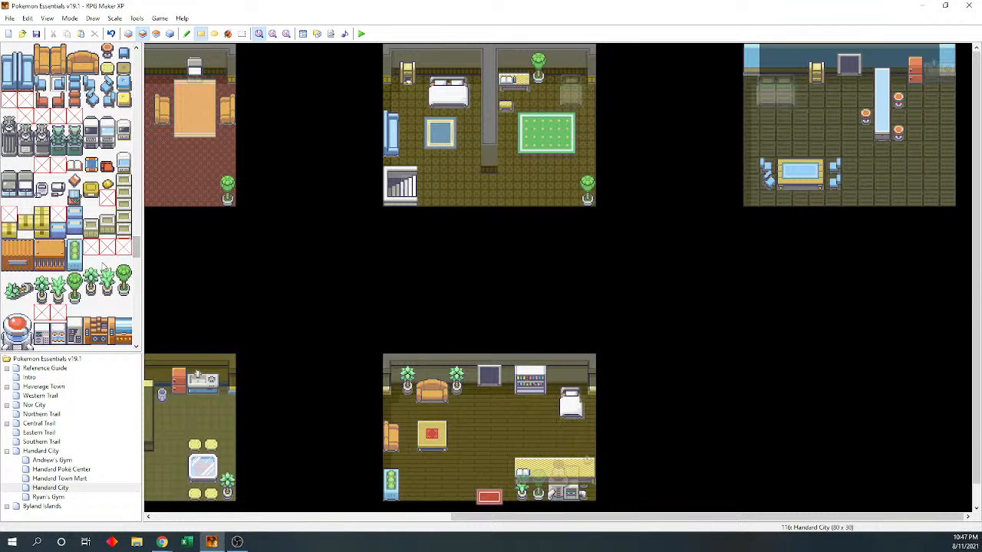
{"action": "left_click", "coordinate": [41, 287]}
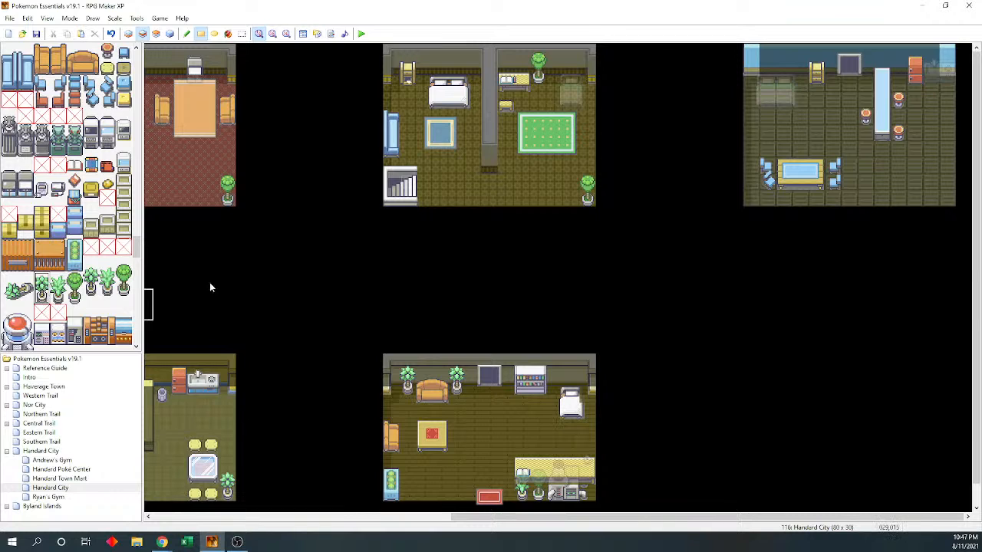
{"action": "left_click", "coordinate": [750, 191]}
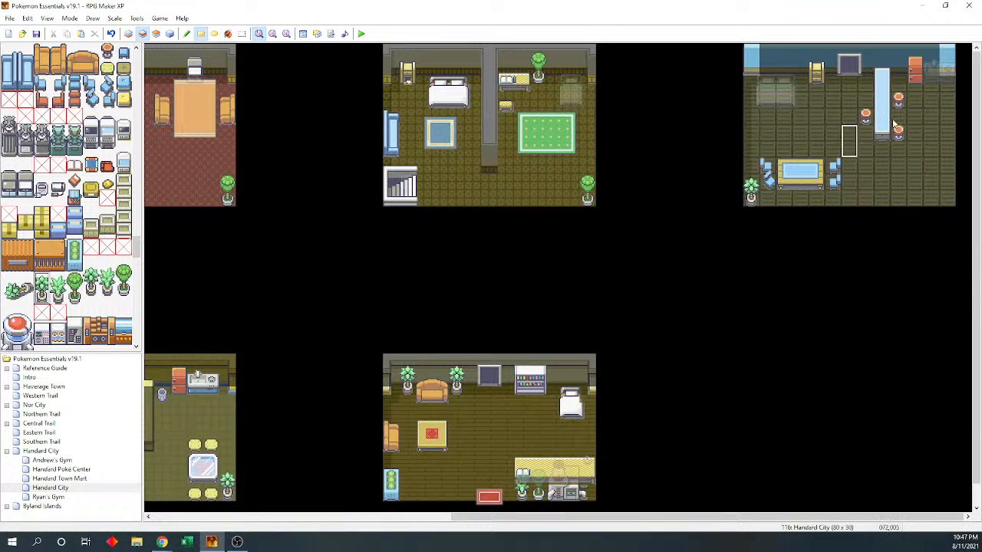
{"action": "left_click", "coordinate": [955, 188]}
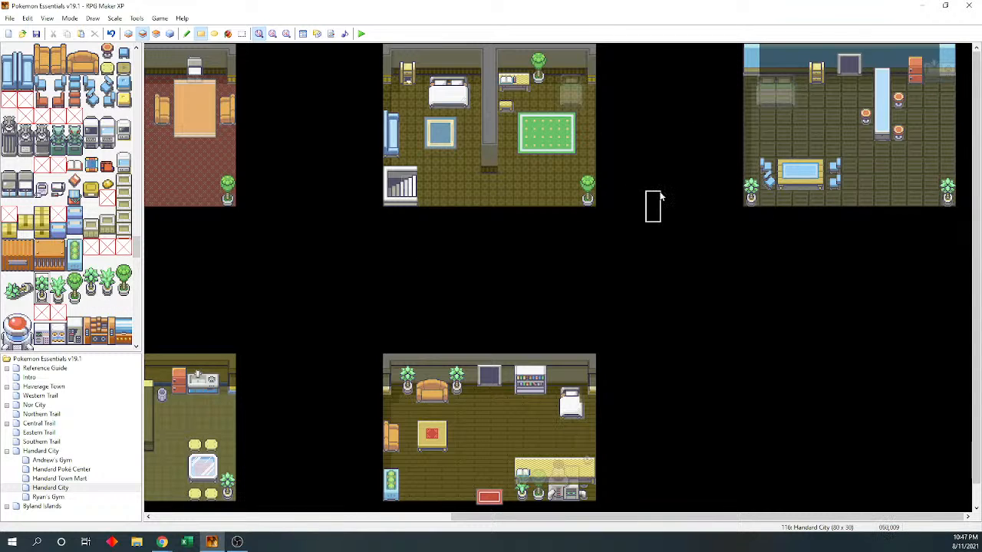
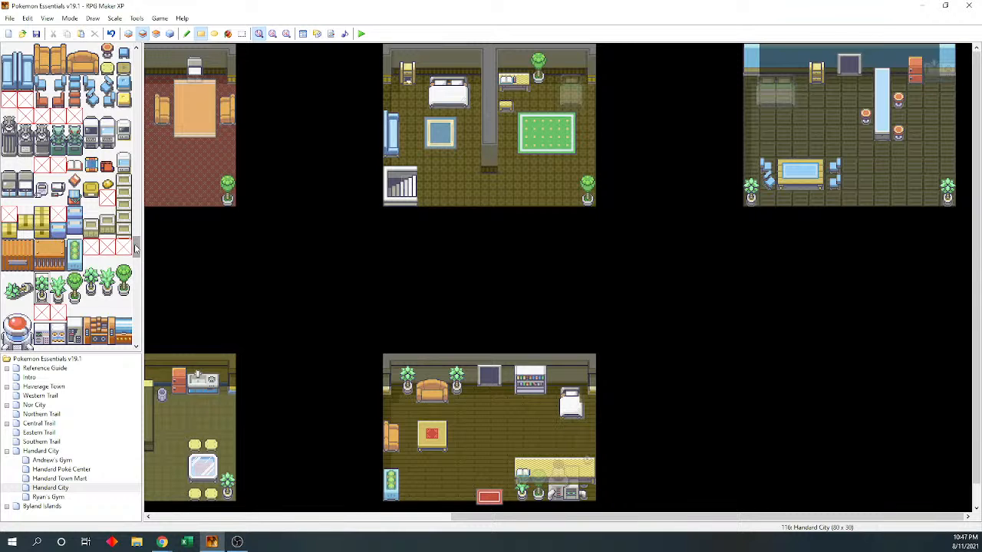
{"action": "left_click_drag", "start_coordinate": [136, 248], "coordinate": [139, 259]}
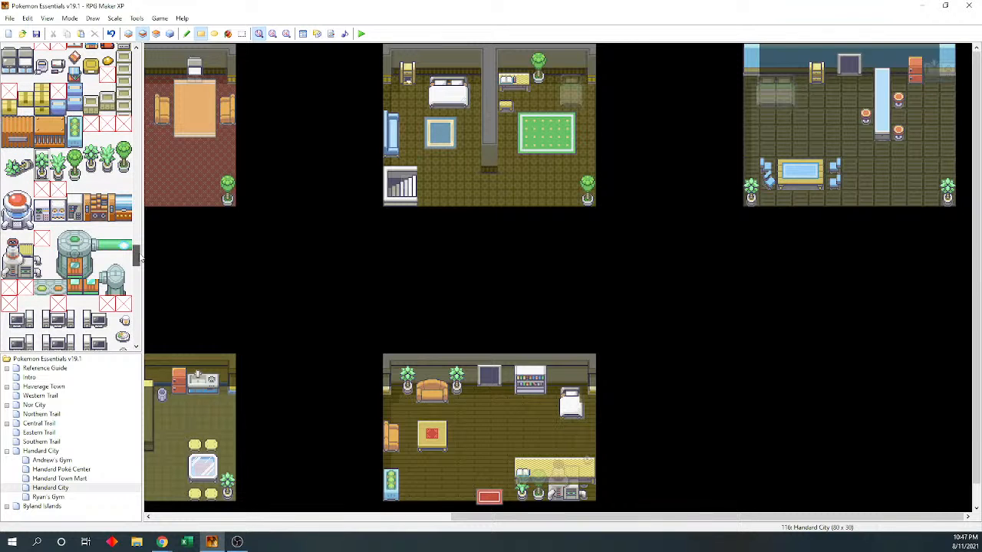
{"action": "left_click_drag", "start_coordinate": [140, 259], "coordinate": [145, 202]}
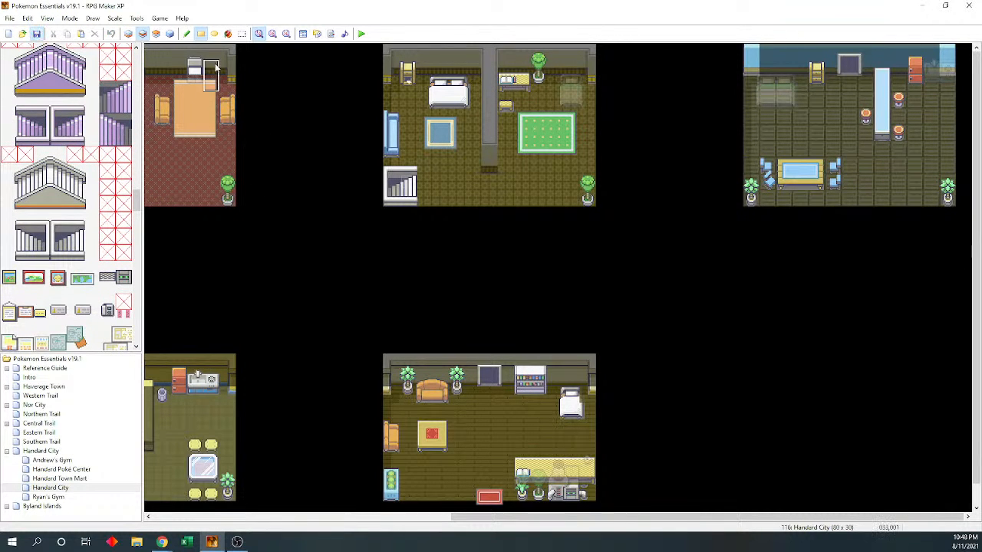
Open the outdoor Handard City map on the event layer and copy the orange-roofed house's door event onto the purple-roofed house's doorway
{"action": "key", "text": "F8"}
{"action": "left_click", "coordinate": [52, 451]}
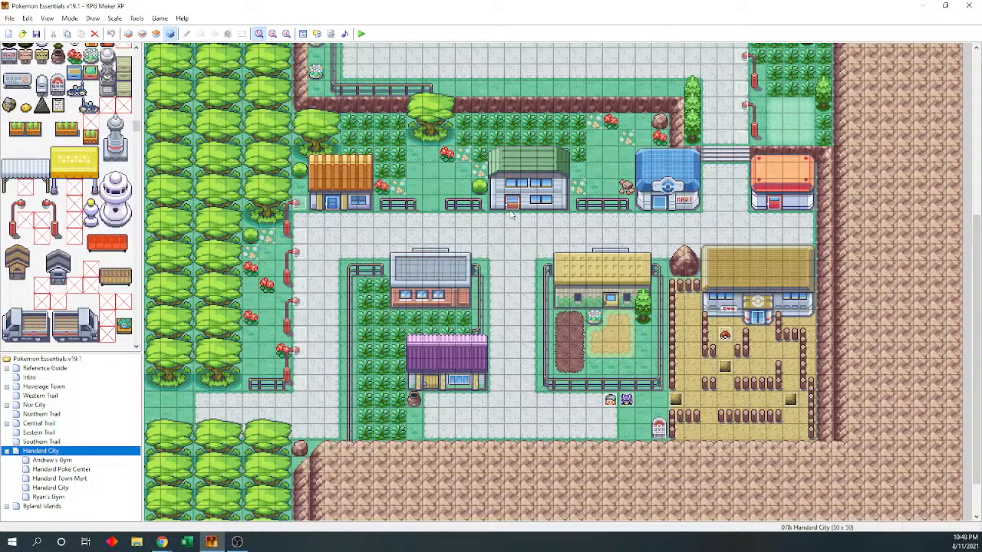
{"action": "left_click", "coordinate": [336, 205]}
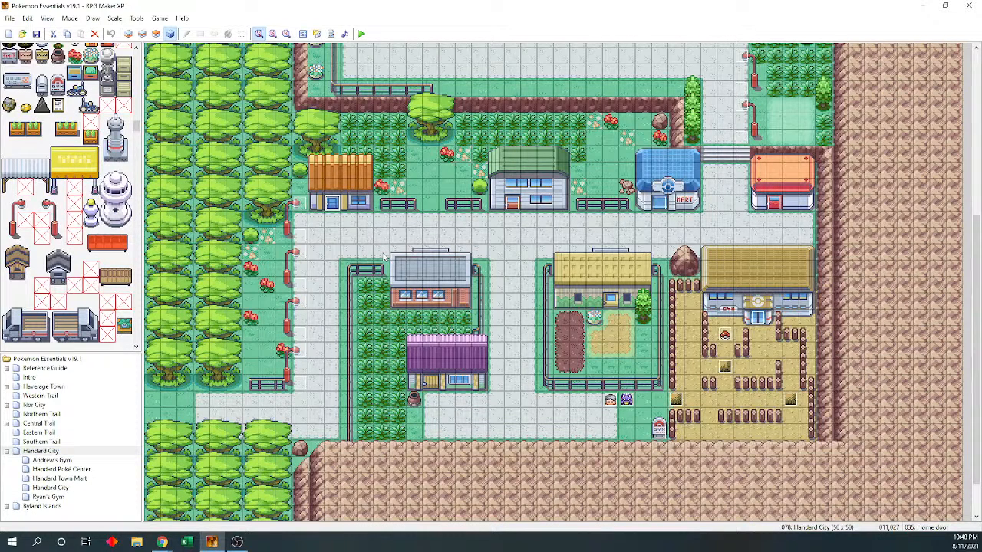
{"action": "left_click", "coordinate": [447, 383]}
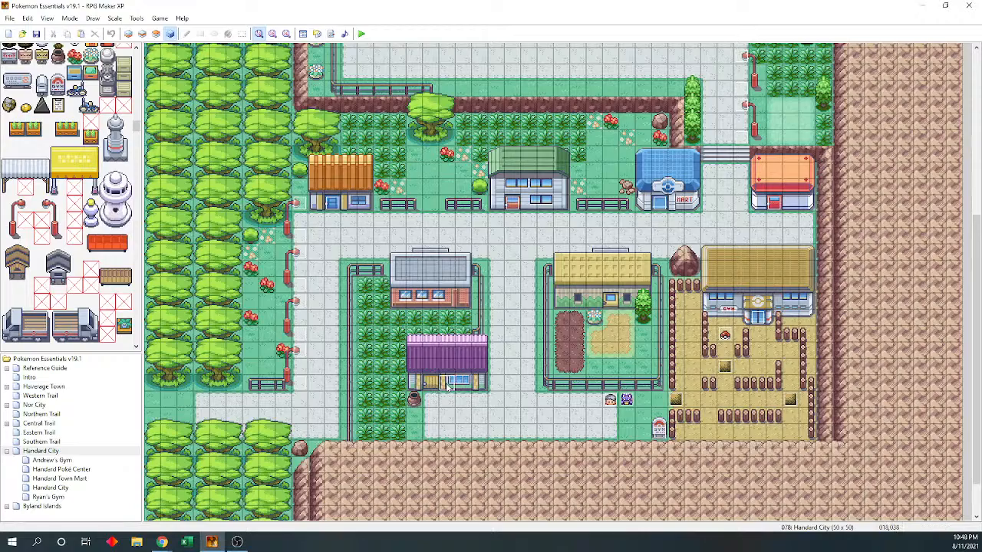
Set the first page graphic of the purple-roofed house's door event to the closed yellow door in the last column of doors1
{"action": "double_click", "coordinate": [447, 383]}
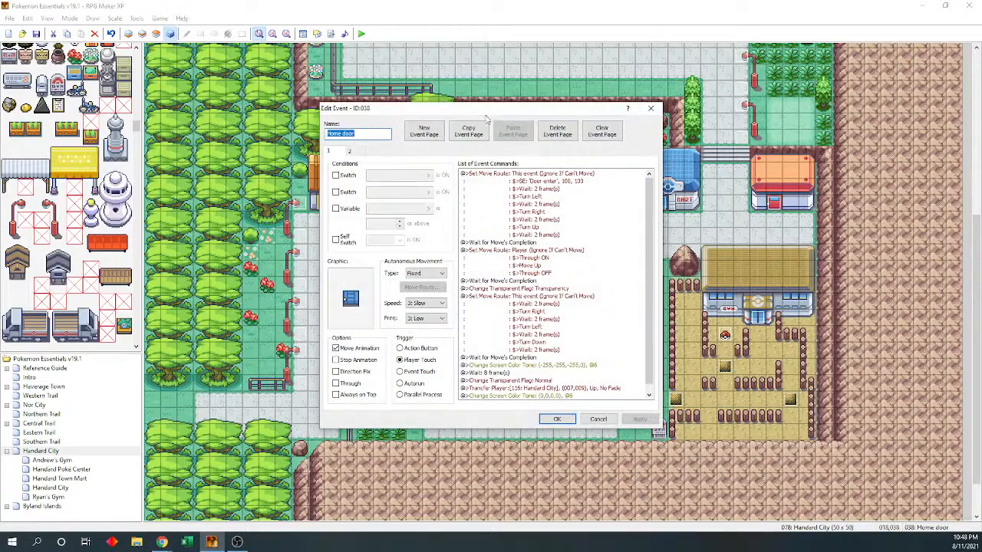
{"action": "left_click_drag", "start_coordinate": [486, 112], "coordinate": [704, 98]}
{"action": "left_click", "coordinate": [568, 277]}
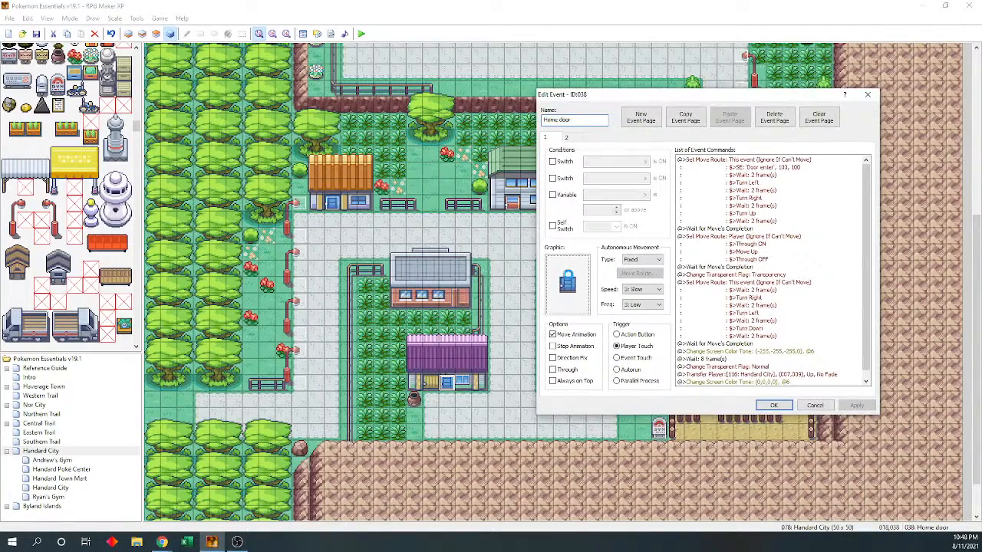
{"action": "double_click", "coordinate": [568, 280]}
{"action": "left_click", "coordinate": [601, 330]}
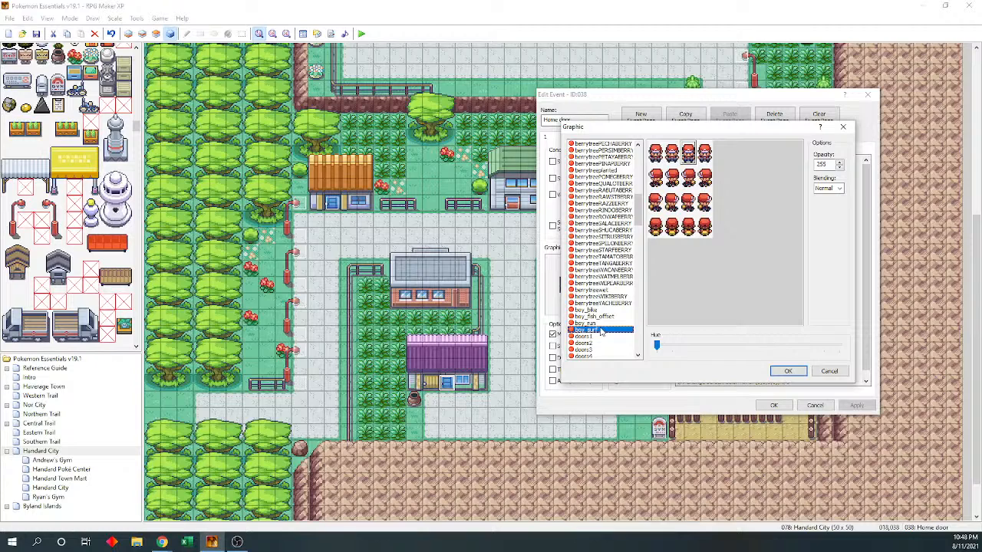
{"action": "key", "text": "Down"}
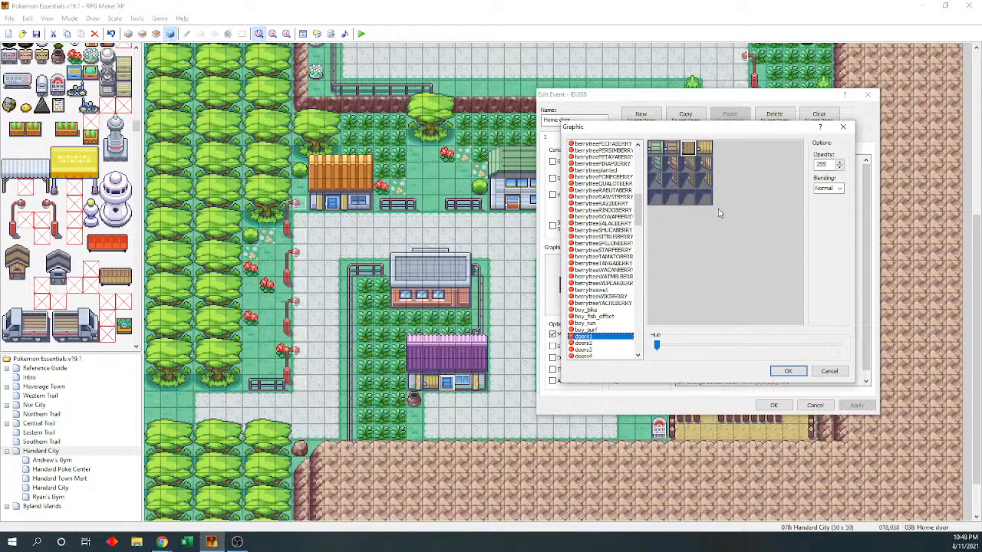
{"action": "left_click", "coordinate": [706, 152]}
{"action": "left_click", "coordinate": [787, 370]}
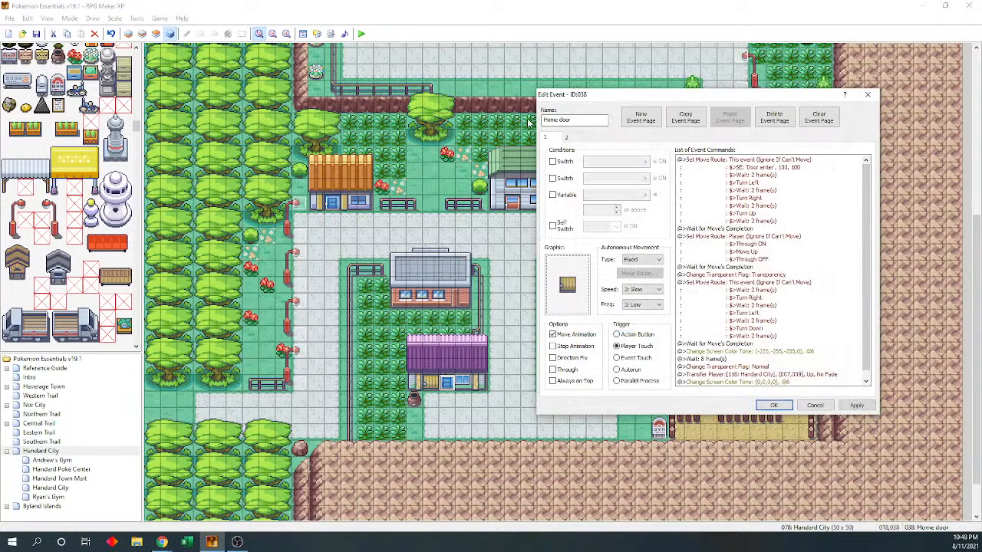
Set the second page graphic of the door event to the same yellow door from doors1 and save the event
{"action": "double_click", "coordinate": [566, 286]}
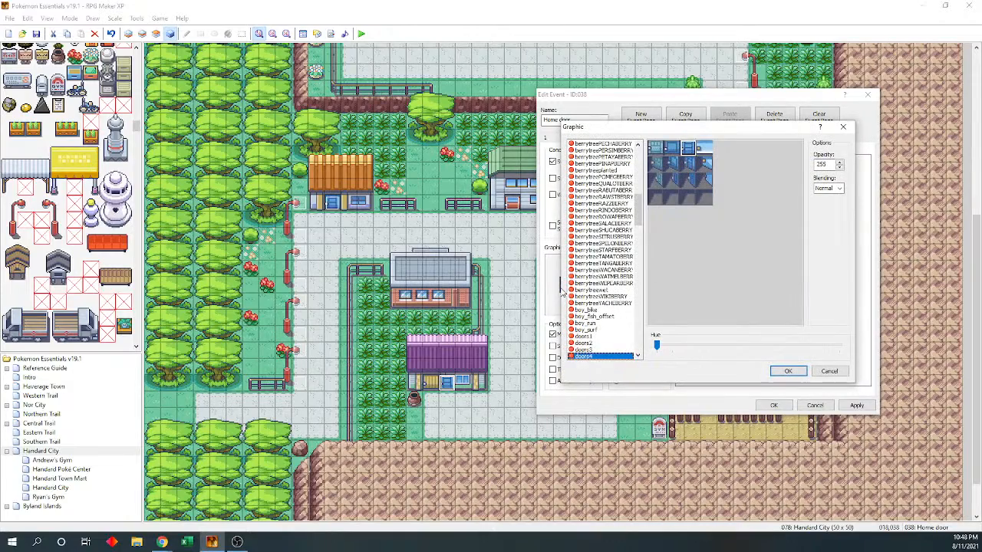
{"action": "key", "text": "Down"}
{"action": "key", "text": "Down"}
{"action": "key", "text": "Up"}
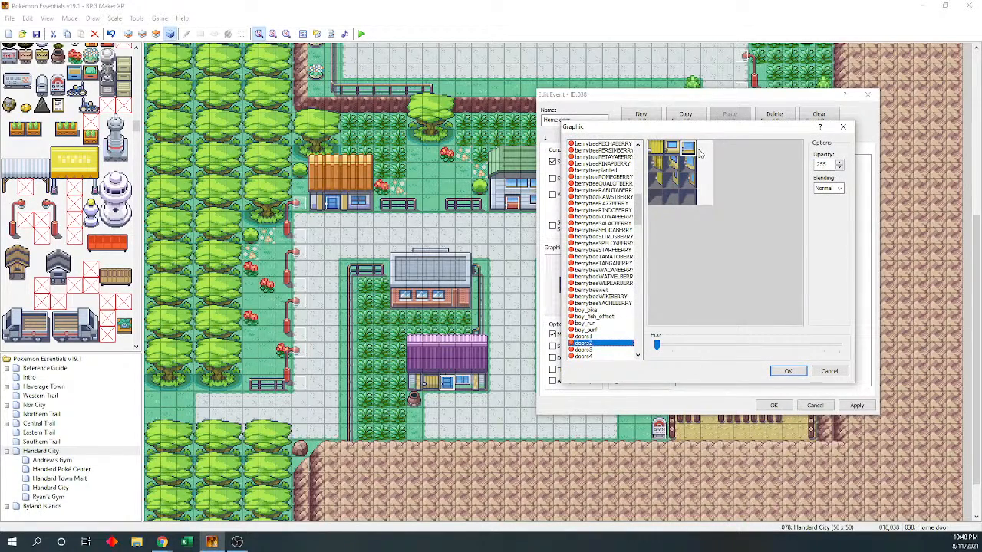
{"action": "key", "text": "Up"}
{"action": "left_click", "coordinate": [707, 149]}
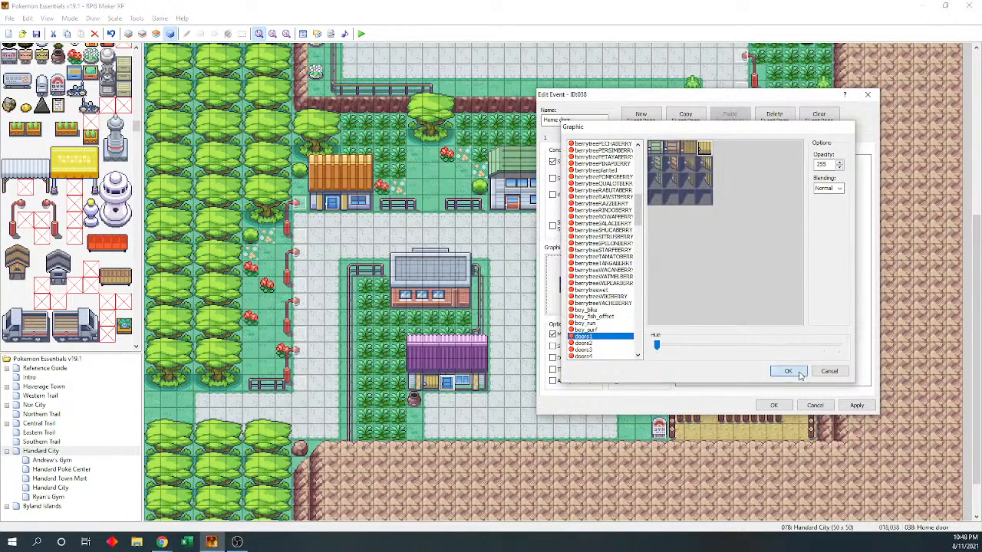
{"action": "left_click", "coordinate": [787, 370]}
{"action": "left_click", "coordinate": [776, 405]}
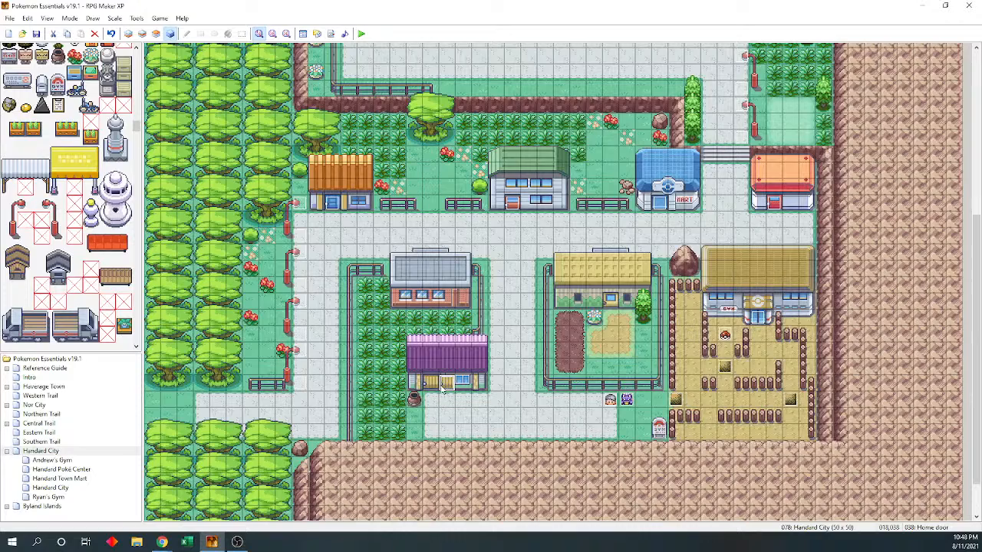
Set the purple-roofed house door's transfer destination to the doormat of the blue-sofa room at (025,027) on interior map 116 and save the event
{"action": "double_click", "coordinate": [498, 294]}
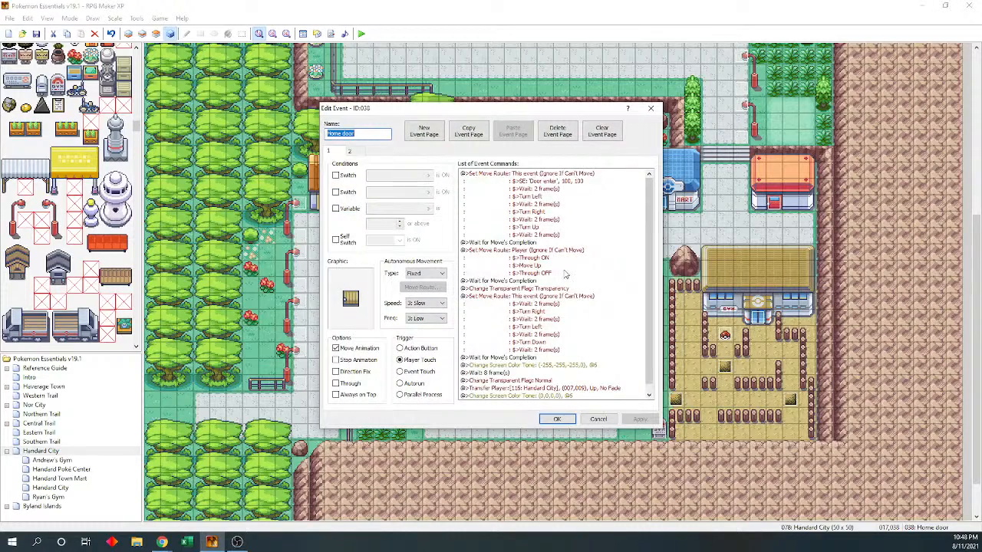
{"action": "scroll", "coordinate": [549, 345], "scroll_direction": "down", "scroll_amount": 5}
{"action": "left_click", "coordinate": [549, 381]}
{"action": "double_click", "coordinate": [550, 381]}
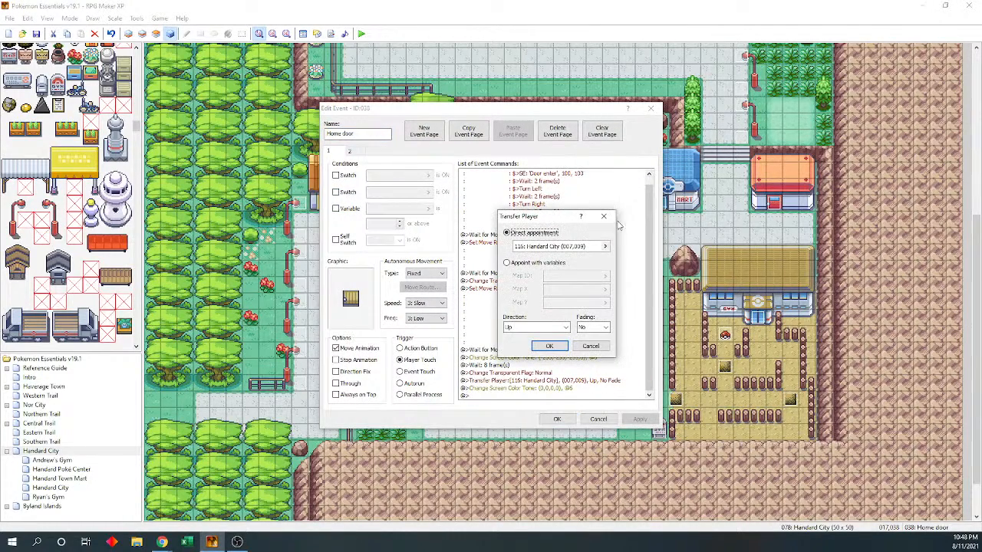
{"action": "left_click", "coordinate": [604, 246]}
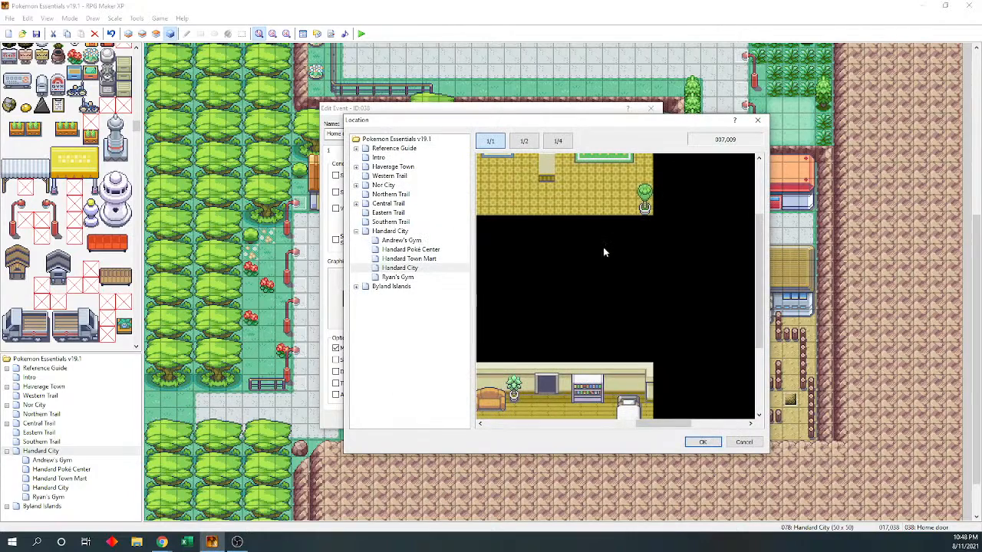
{"action": "left_click_drag", "start_coordinate": [618, 426], "coordinate": [498, 422]}
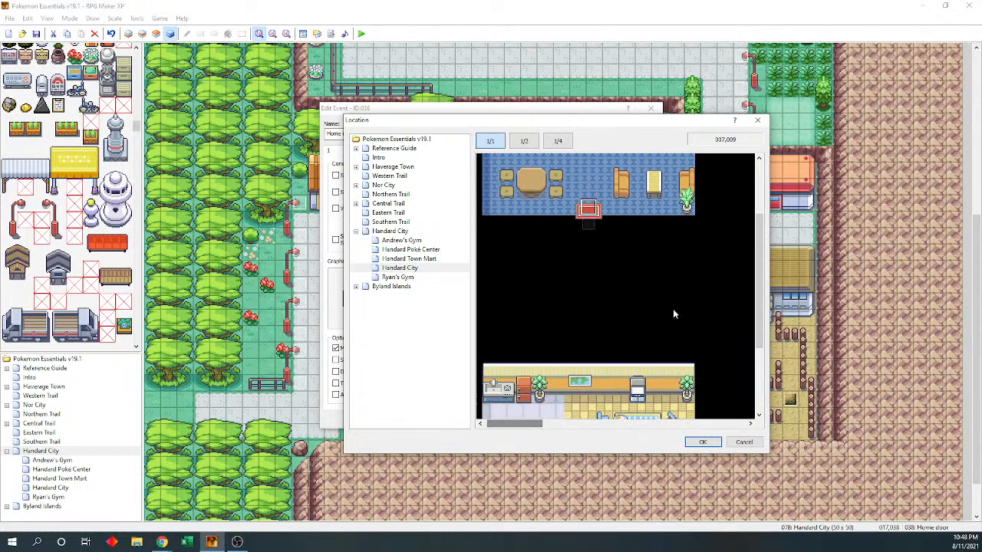
{"action": "left_click_drag", "start_coordinate": [758, 261], "coordinate": [758, 334]}
{"action": "left_click", "coordinate": [547, 376]}
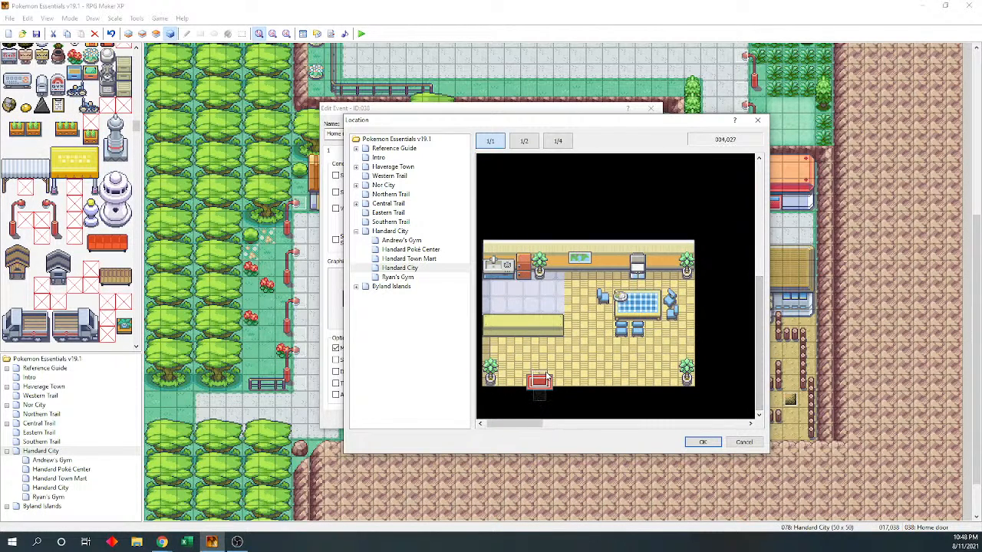
{"action": "left_click_drag", "start_coordinate": [537, 425], "coordinate": [589, 424]}
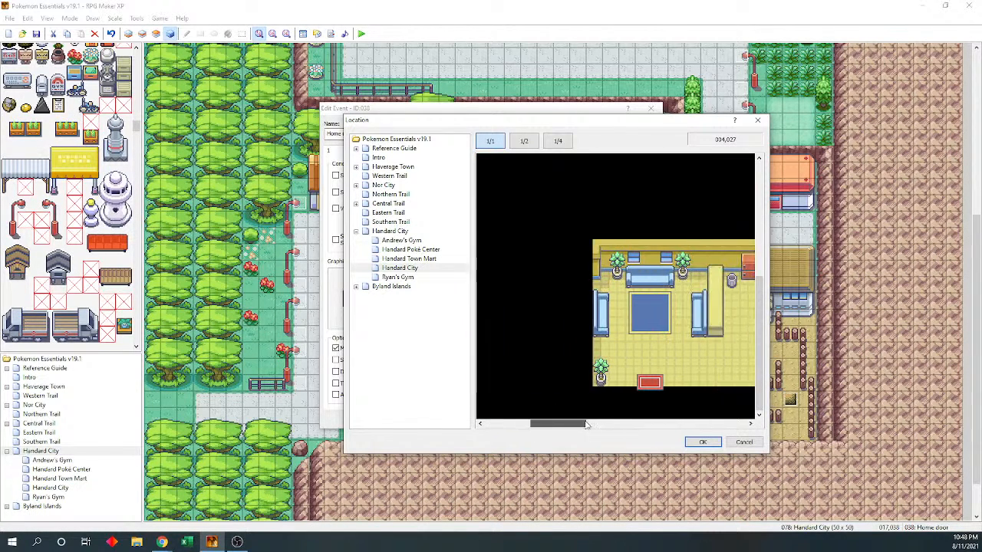
{"action": "left_click", "coordinate": [621, 381]}
{"action": "left_click", "coordinate": [701, 442]}
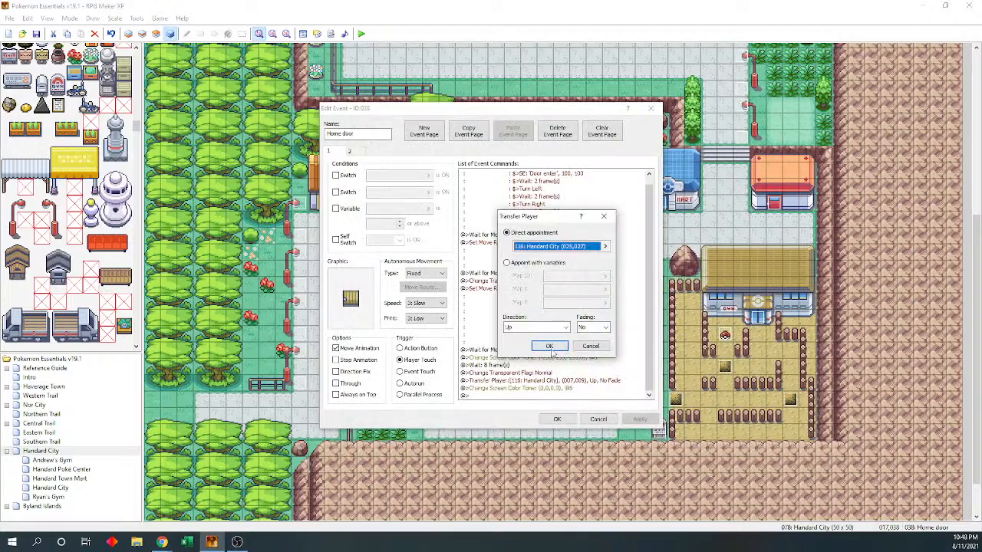
{"action": "left_click", "coordinate": [553, 351]}
{"action": "left_click", "coordinate": [558, 418]}
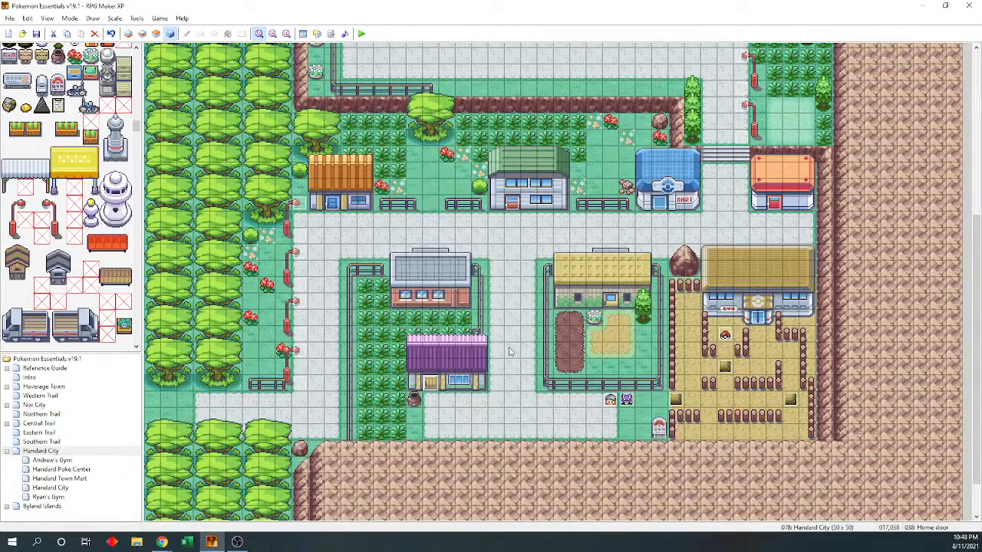
{"action": "left_click", "coordinate": [50, 488]}
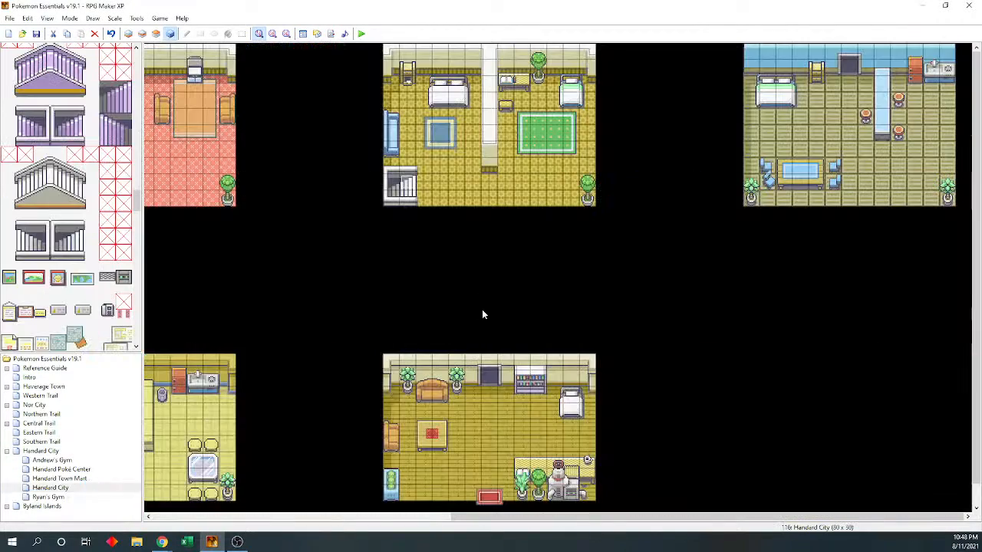
{"action": "left_click_drag", "start_coordinate": [571, 518], "coordinate": [596, 499]}
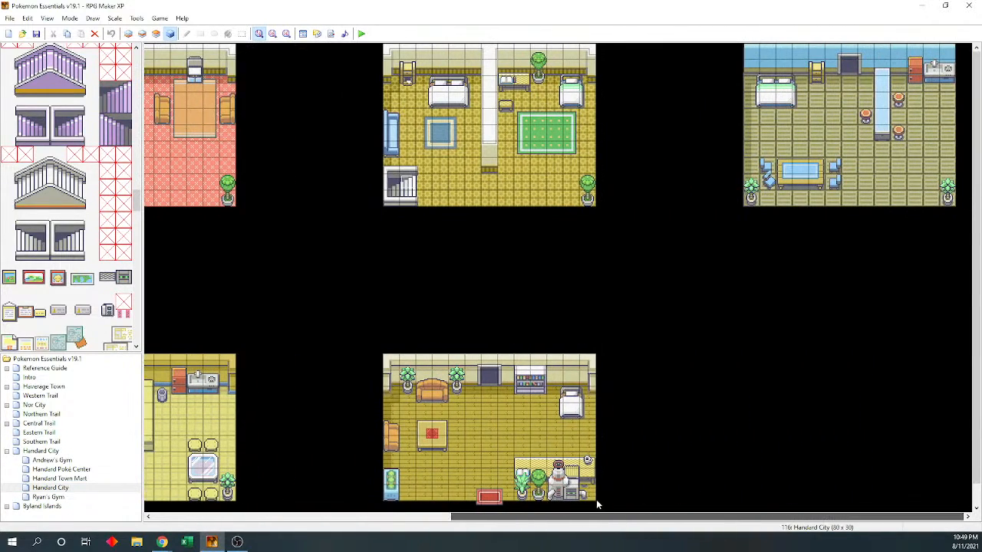
{"action": "left_click", "coordinate": [48, 451]}
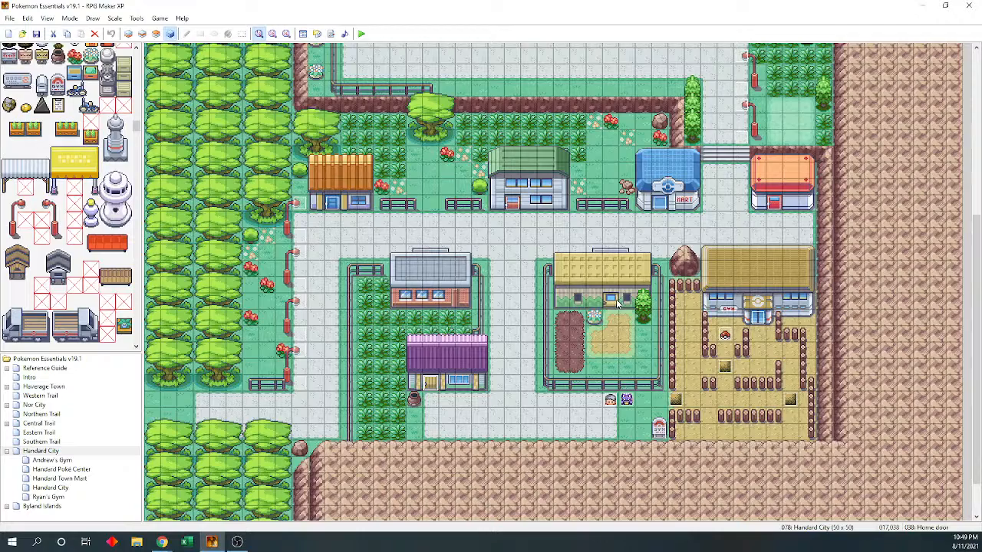
Copy the purple-roofed house's door event onto the fenced yellow-roofed house and set its first page graphic to the second-column door of doors2
{"action": "left_click_drag", "start_coordinate": [617, 303], "coordinate": [627, 301]}
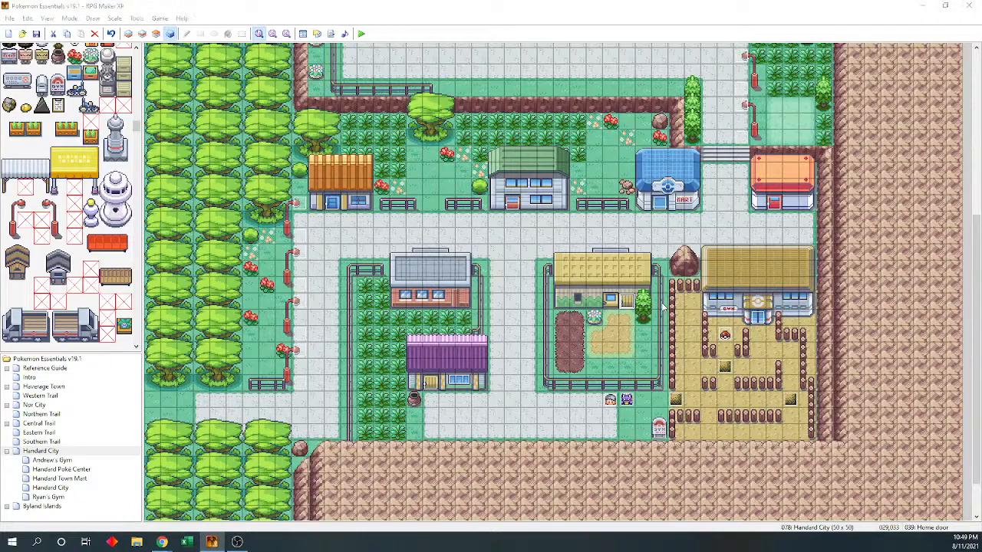
{"action": "key", "text": "Return"}
{"action": "left_click_drag", "start_coordinate": [537, 113], "coordinate": [385, 91]}
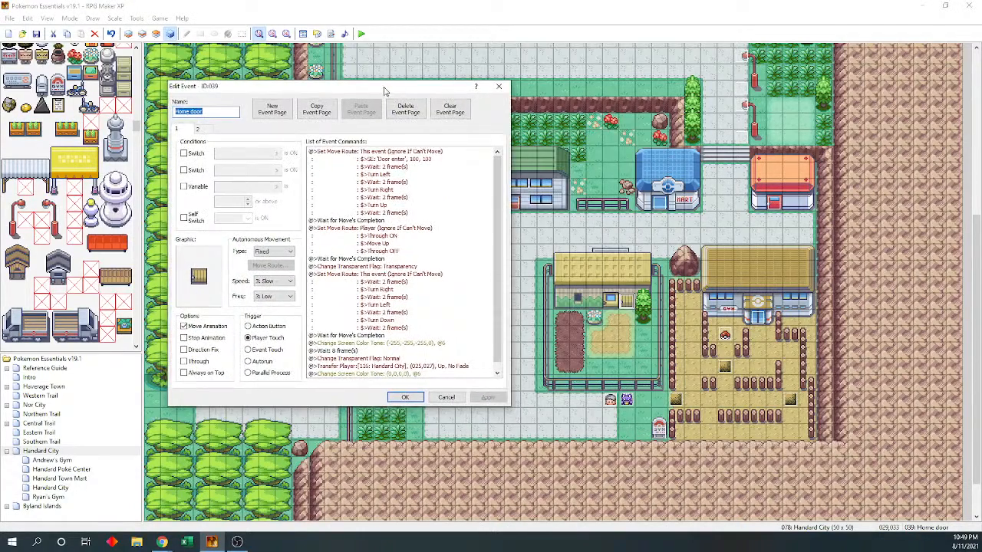
{"action": "double_click", "coordinate": [182, 287]}
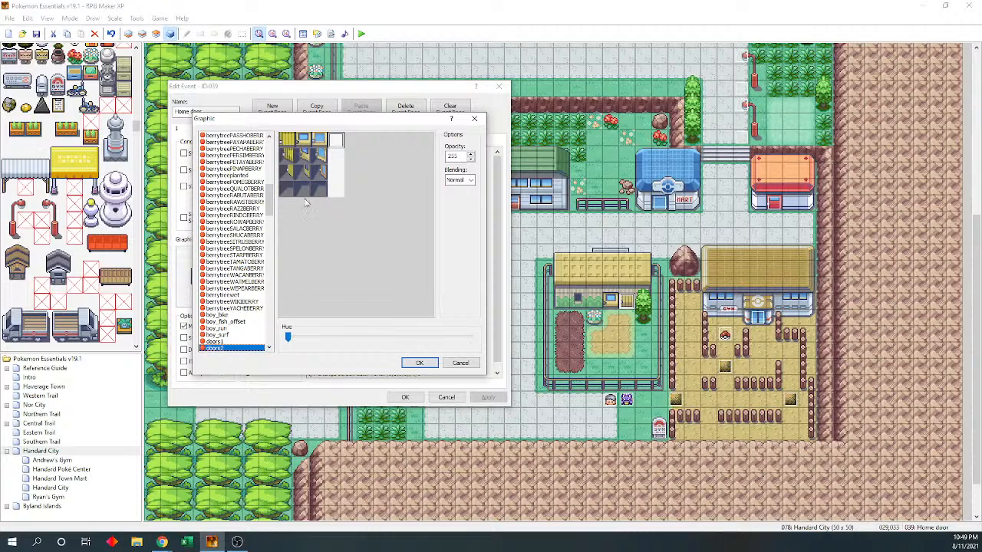
{"action": "left_click", "coordinate": [306, 145]}
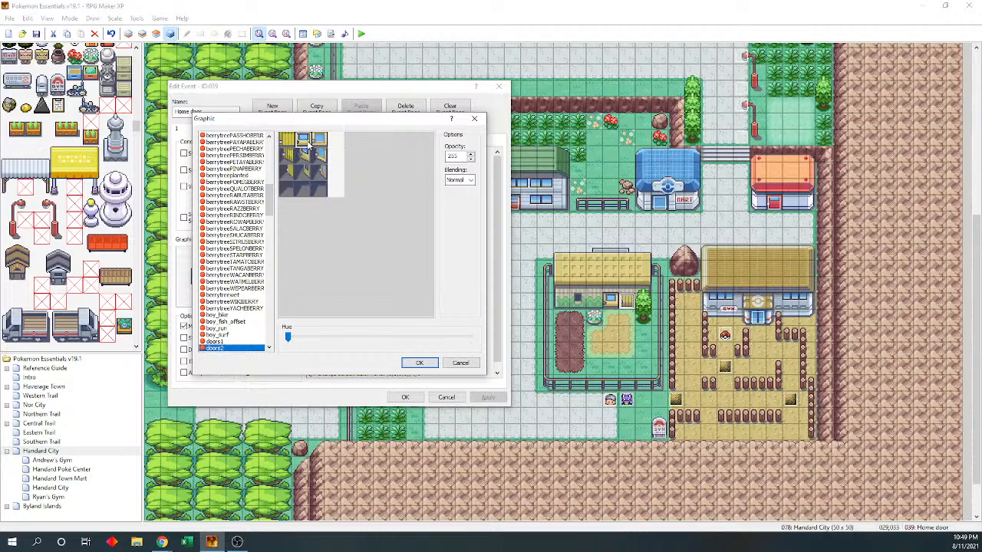
{"action": "left_click", "coordinate": [419, 364]}
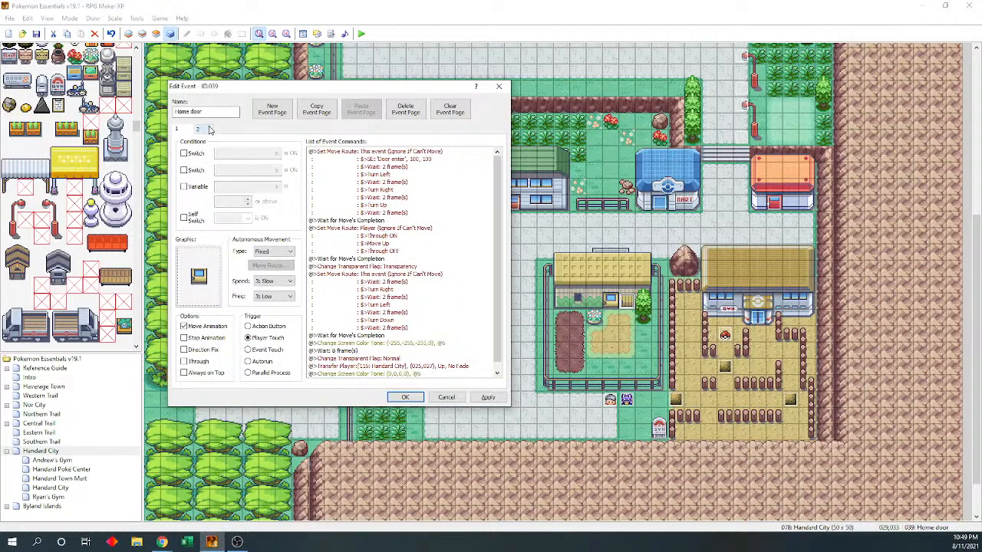
Set the second page graphic of the copied door event to the same second-column door of doors2 and save the event
{"action": "left_click", "coordinate": [201, 129]}
{"action": "double_click", "coordinate": [199, 263]}
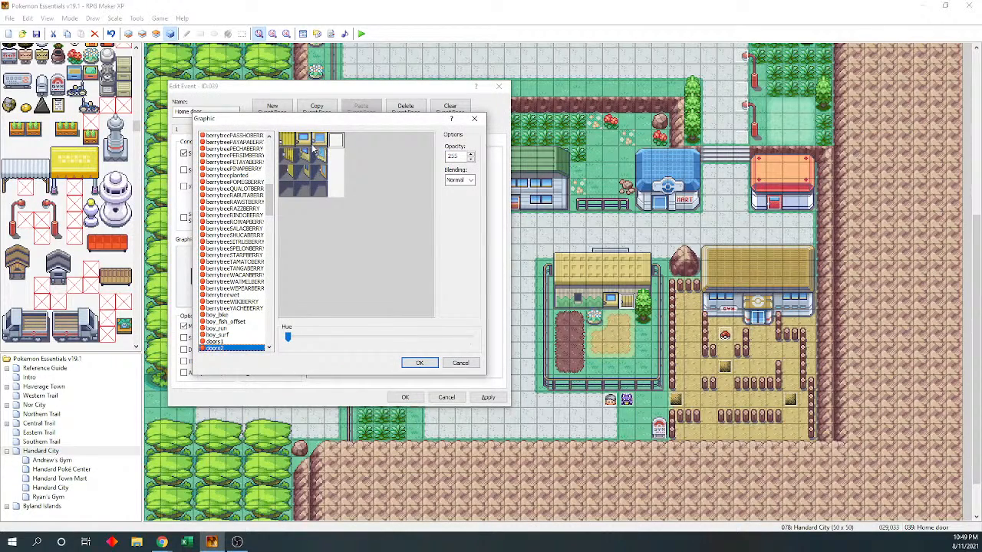
{"action": "left_click", "coordinate": [309, 148]}
{"action": "left_click", "coordinate": [419, 363]}
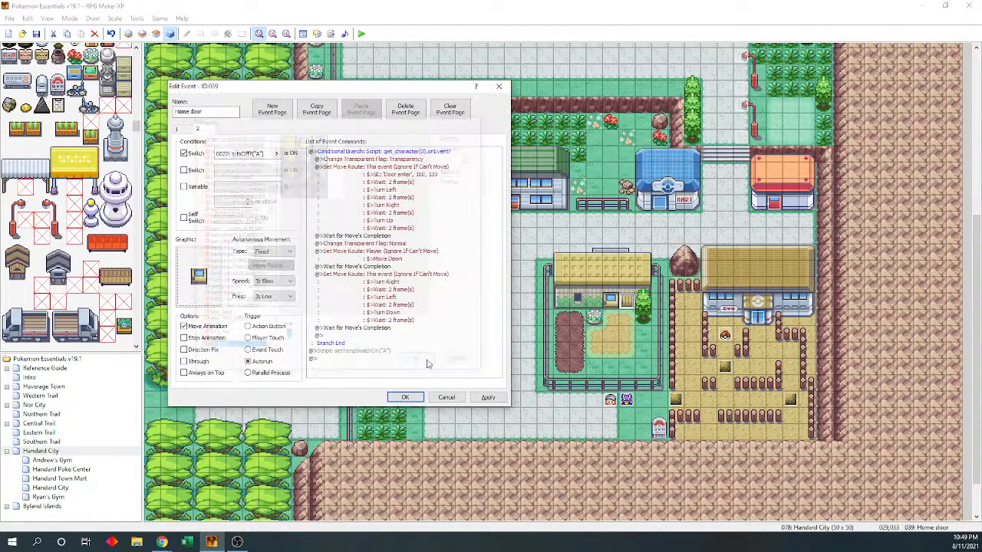
{"action": "key", "text": "ctrl+Tab"}
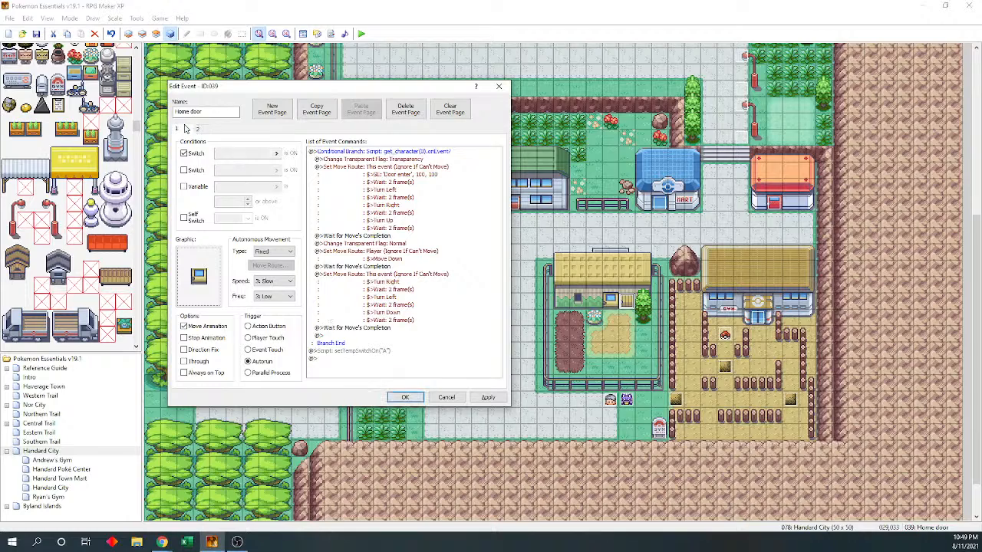
{"action": "left_click", "coordinate": [406, 397]}
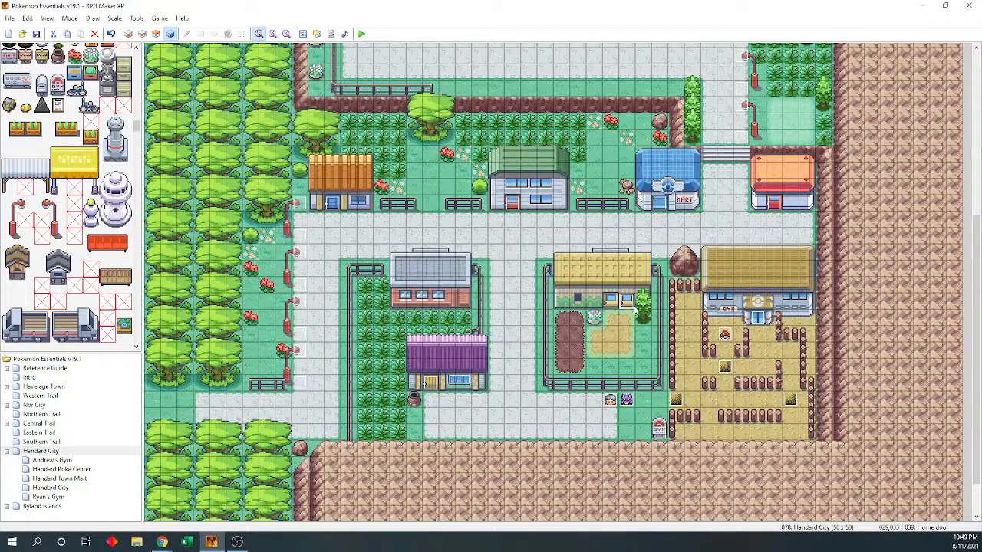
Move the door event one tile left onto the yellow-roofed house's doorway and set its transfer destination to (050,027) on interior map 116
{"action": "double_click", "coordinate": [373, 270]}
{"action": "left_click_drag", "start_coordinate": [423, 123], "coordinate": [153, 105]}
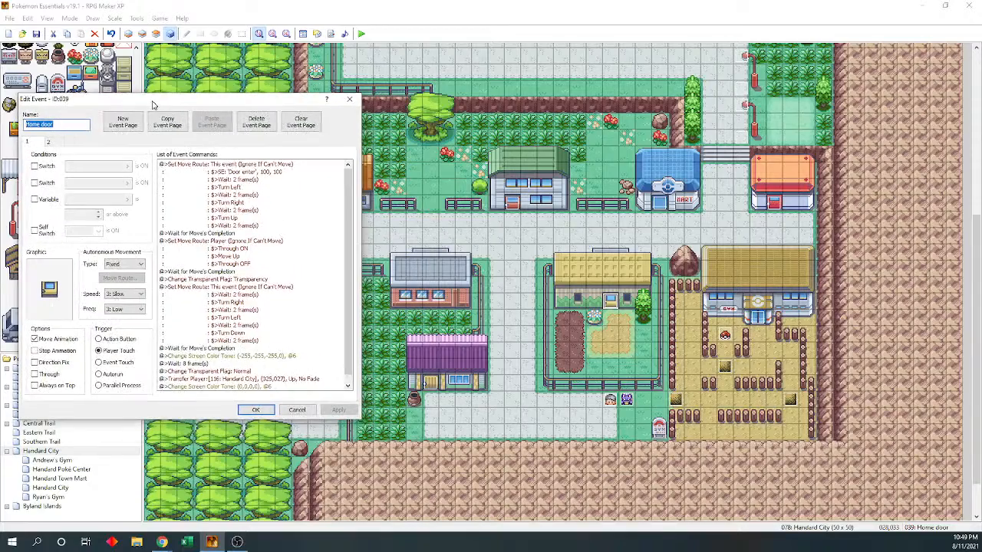
{"action": "scroll", "coordinate": [209, 342], "scroll_direction": "down", "scroll_amount": 1}
{"action": "double_click", "coordinate": [236, 373]}
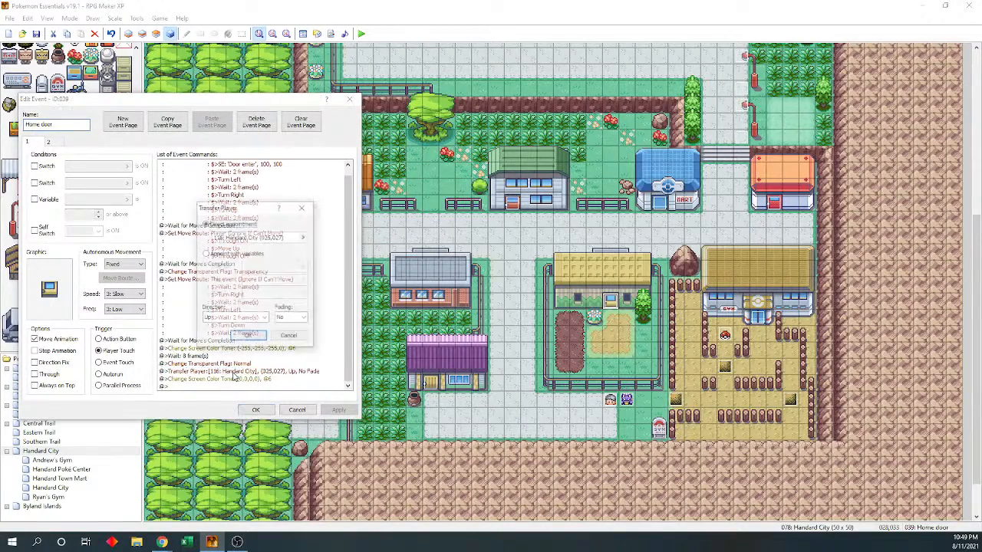
{"action": "left_click", "coordinate": [303, 238]}
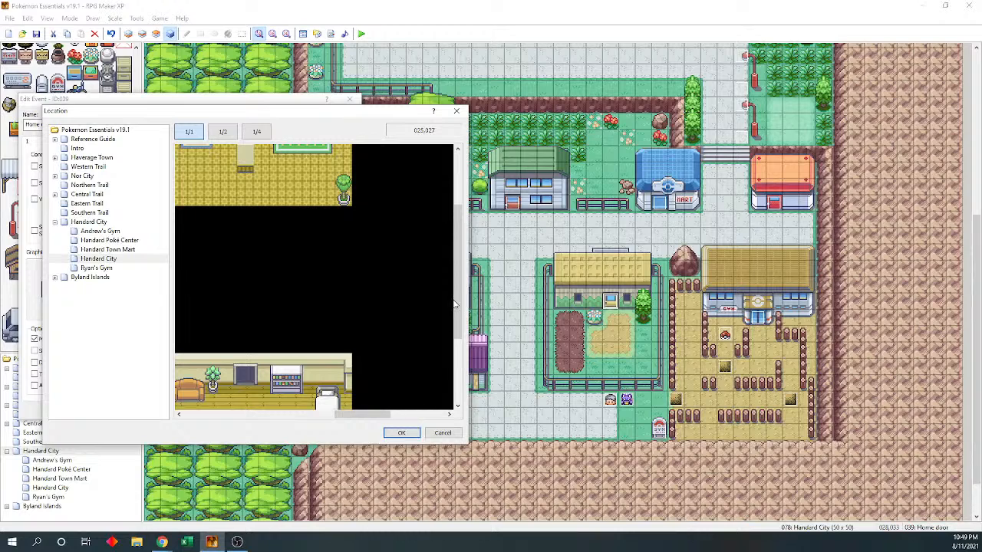
{"action": "left_click_drag", "start_coordinate": [456, 305], "coordinate": [458, 372]}
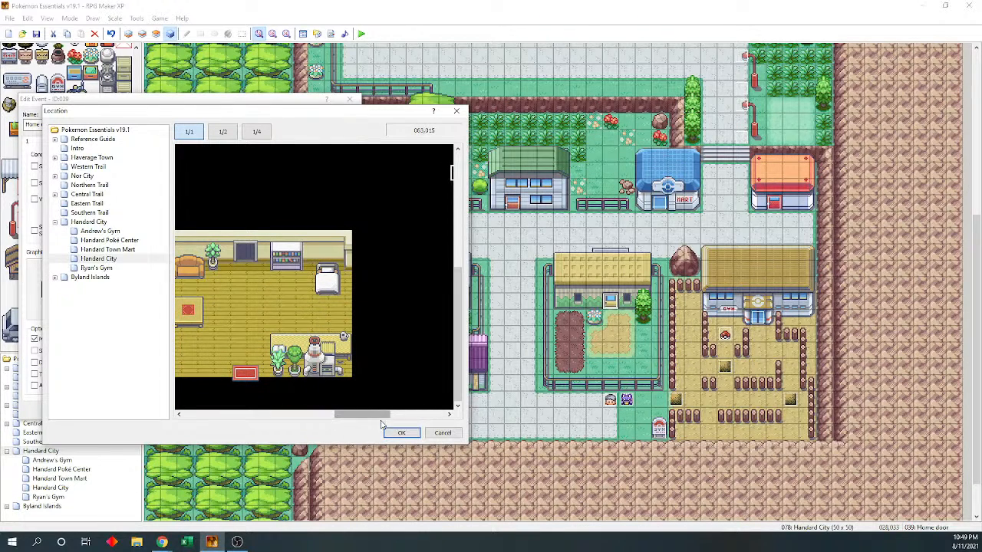
{"action": "mouse_move", "coordinate": [381, 415]}
{"action": "left_mouse_down"}
{"action": "mouse_move", "coordinate": [321, 415]}
{"action": "mouse_move", "coordinate": [367, 412]}
{"action": "left_mouse_up"}
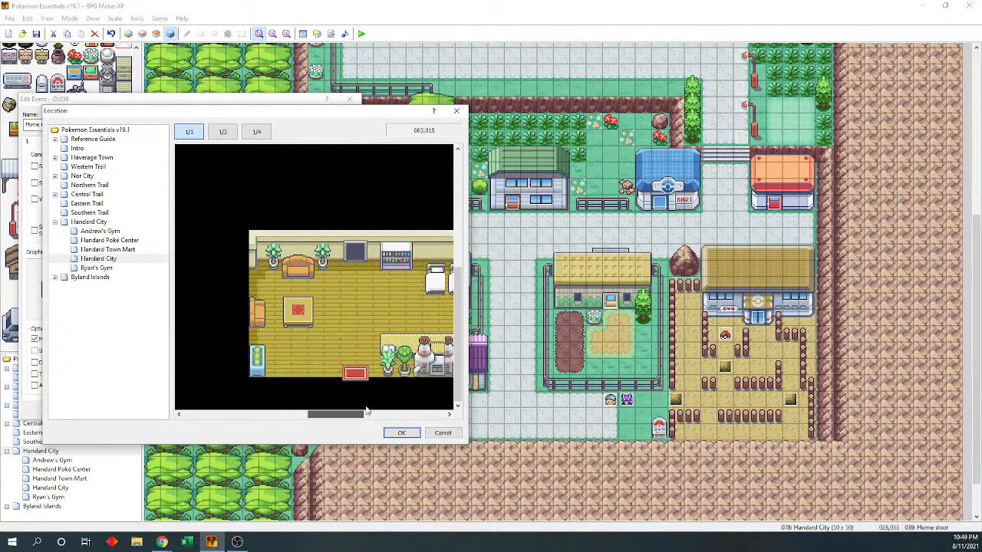
{"action": "left_click", "coordinate": [402, 432]}
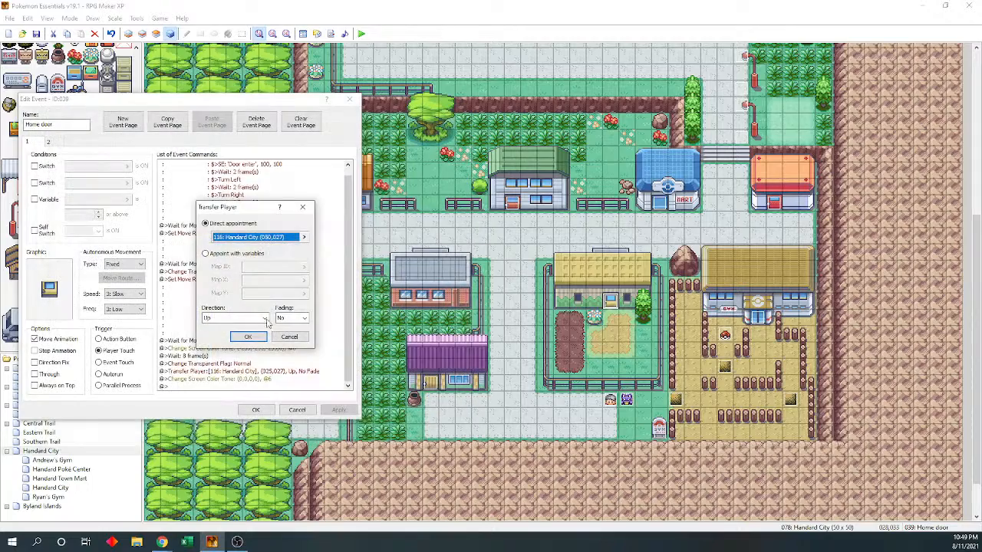
{"action": "left_click", "coordinate": [248, 337]}
{"action": "left_click", "coordinate": [255, 410]}
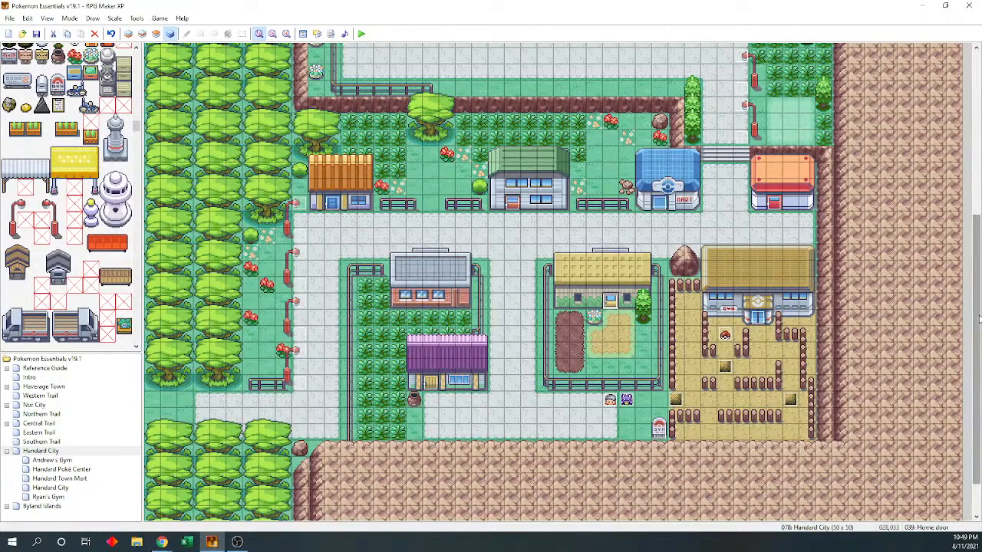
Open the interior Handard City map and copy the red-floored house's exit event to the tile below the blue-sofa room's doormat
{"action": "left_click_drag", "start_coordinate": [977, 285], "coordinate": [971, 164]}
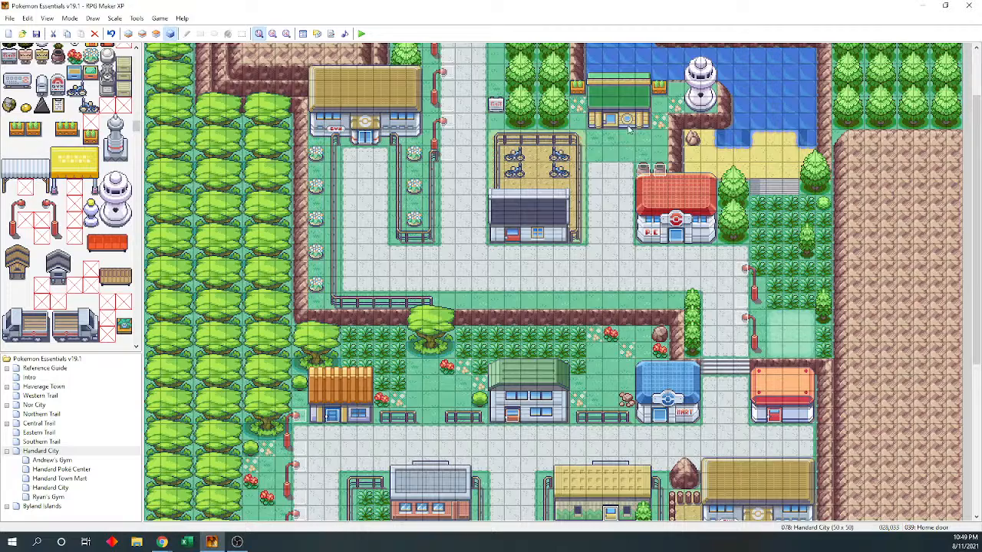
{"action": "left_click_drag", "start_coordinate": [976, 285], "coordinate": [976, 384]}
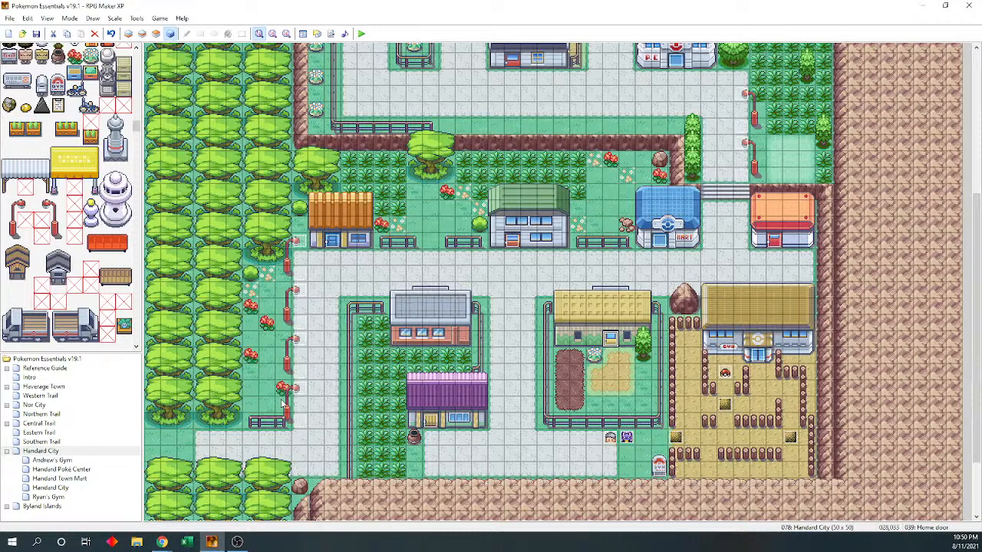
{"action": "left_click", "coordinate": [80, 489]}
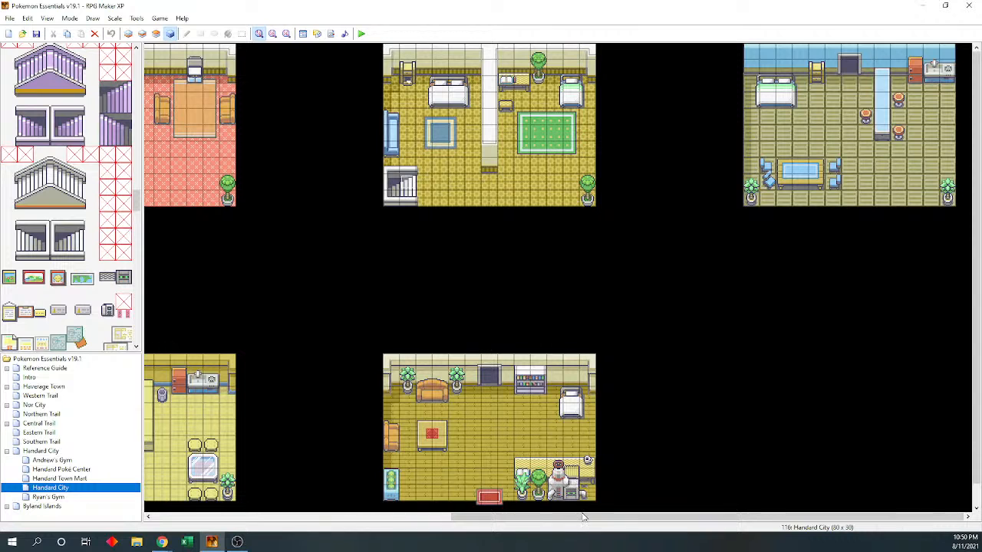
{"action": "mouse_move", "coordinate": [583, 517]}
{"action": "left_mouse_down"}
{"action": "mouse_move", "coordinate": [452, 504]}
{"action": "mouse_move", "coordinate": [576, 513]}
{"action": "left_mouse_up"}
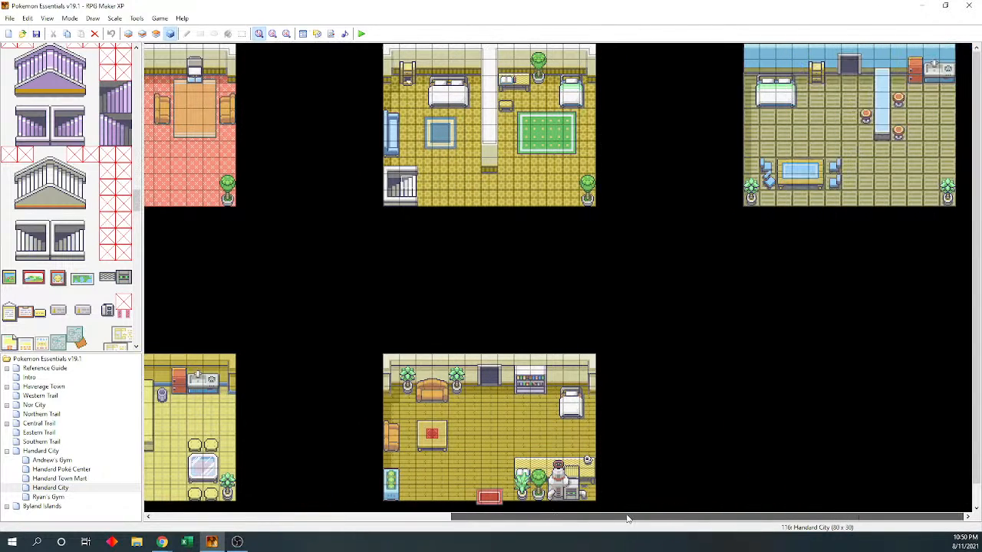
{"action": "left_click_drag", "start_coordinate": [460, 517], "coordinate": [265, 517]}
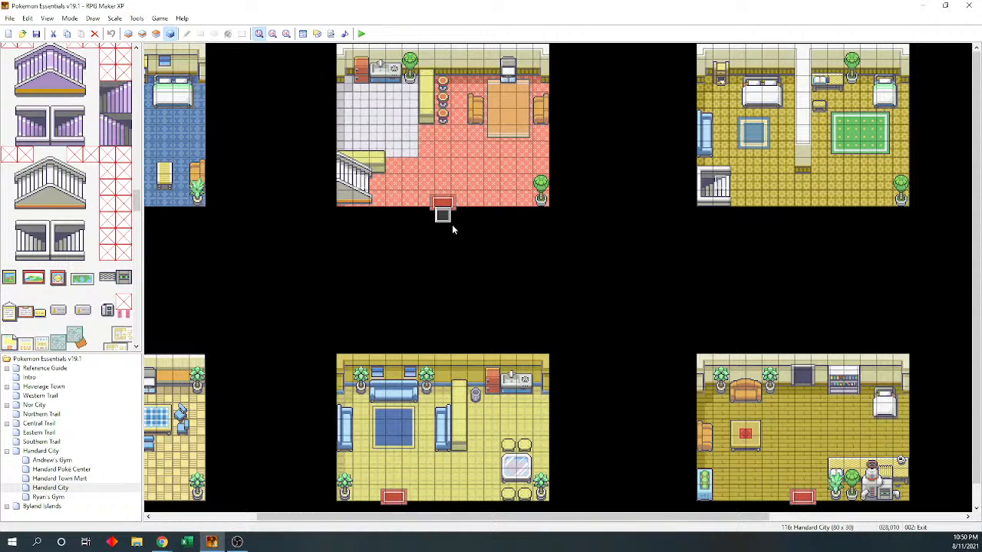
{"action": "left_click_drag", "start_coordinate": [976, 276], "coordinate": [975, 296]}
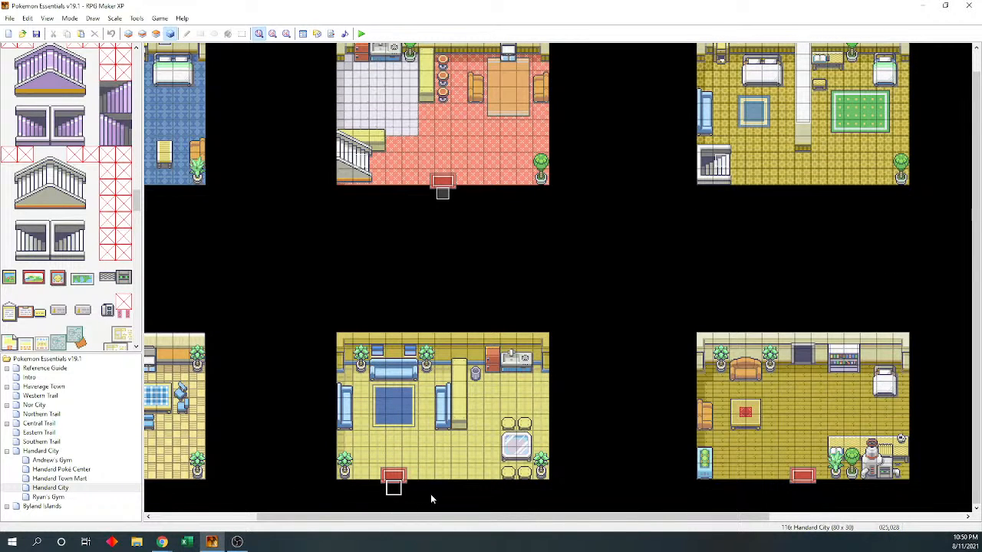
{"action": "key", "text": "ctrl+v"}
Set the transfer destination of the blue-sofa room's exit event to (017,038) on map 078, just outside the purple-roofed house
{"action": "key", "text": "Return"}
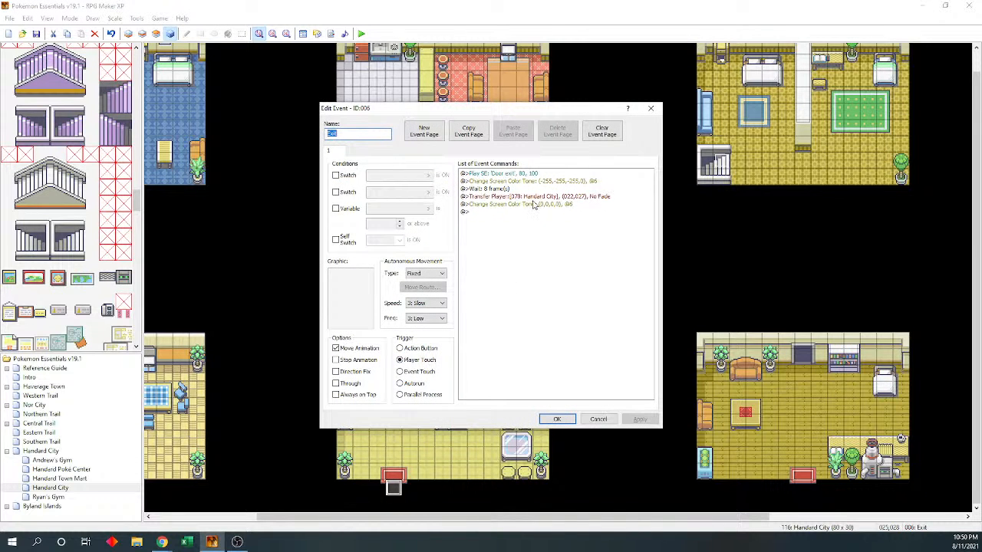
{"action": "left_click", "coordinate": [533, 204]}
{"action": "double_click", "coordinate": [537, 196]}
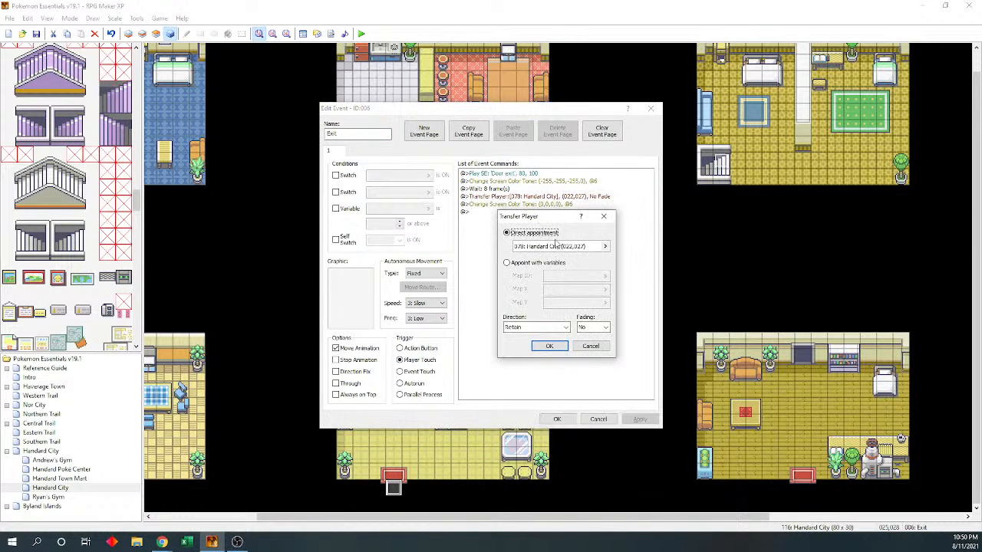
{"action": "left_click", "coordinate": [605, 246]}
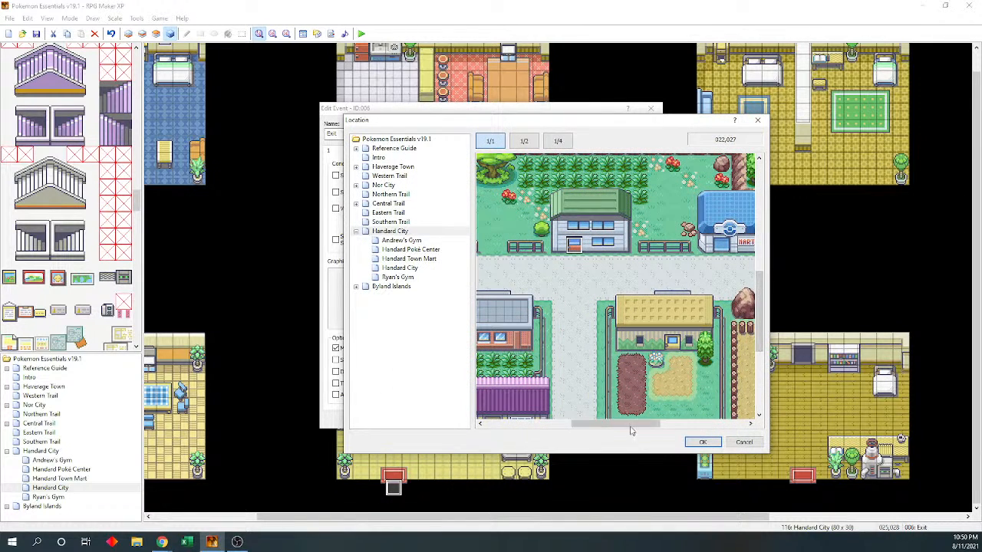
{"action": "left_click_drag", "start_coordinate": [630, 426], "coordinate": [582, 436]}
{"action": "left_click_drag", "start_coordinate": [760, 311], "coordinate": [759, 336]}
{"action": "left_click", "coordinate": [639, 343]}
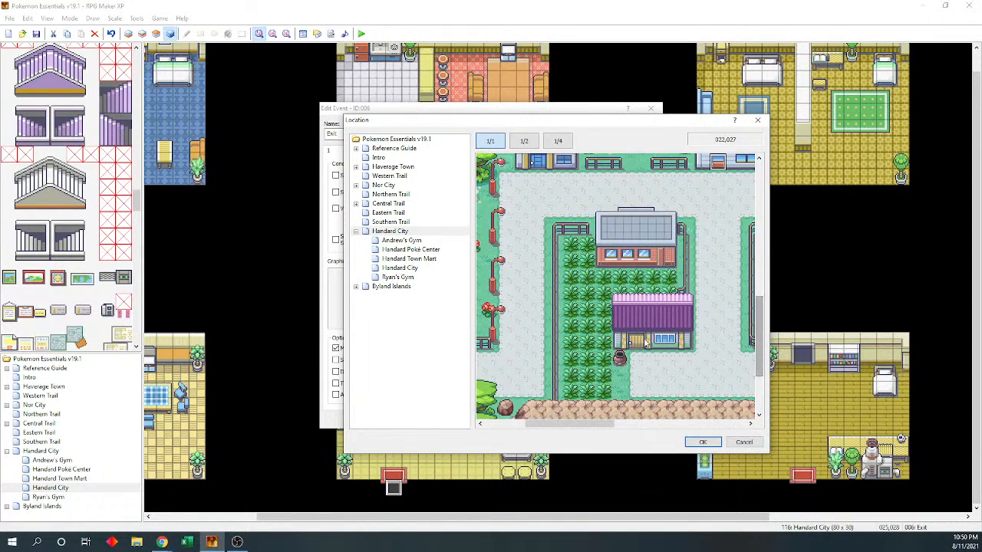
{"action": "left_click", "coordinate": [702, 443]}
{"action": "left_click", "coordinate": [557, 345]}
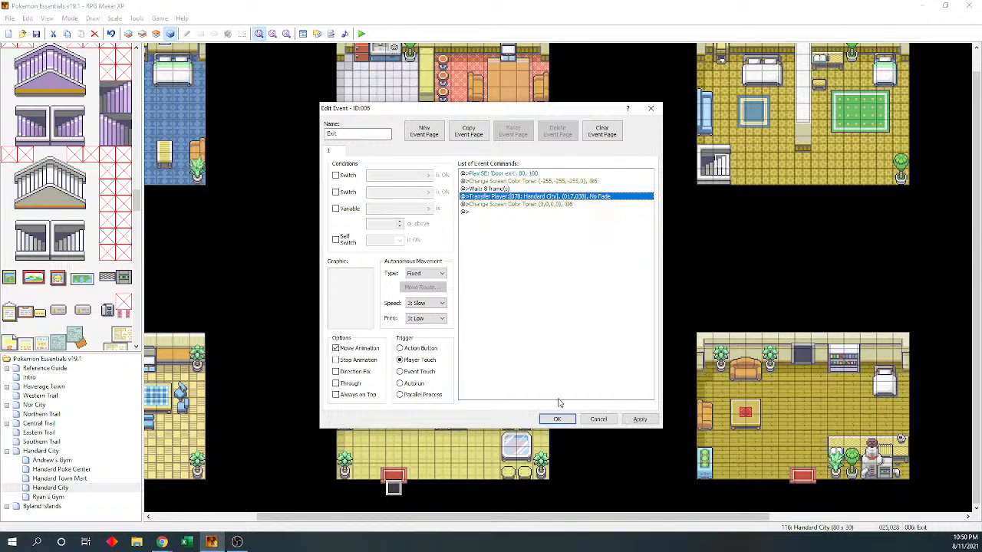
{"action": "left_click", "coordinate": [557, 420]}
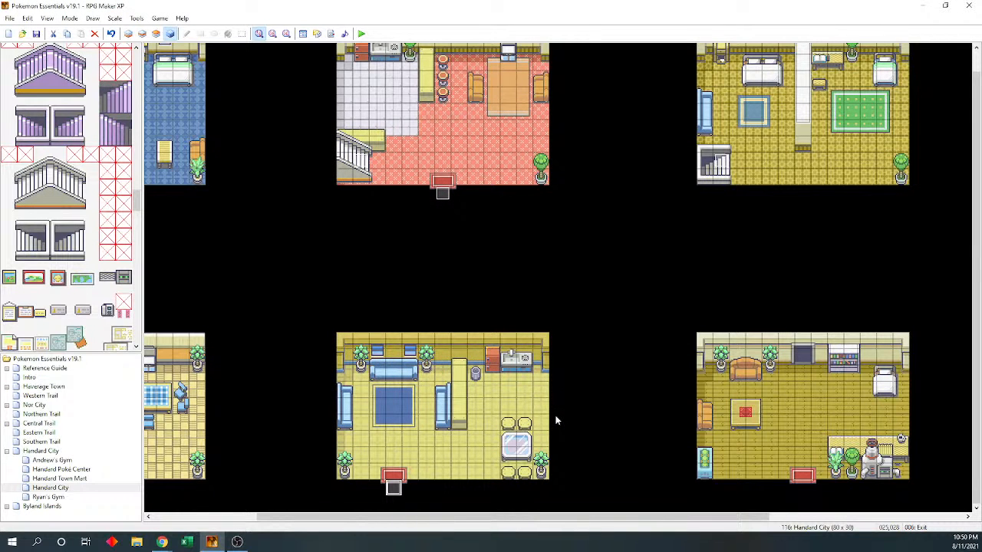
Copy the exit event to the tile below the brown-floored room's doormat and set its transfer destination to (028,033) on map 078
{"action": "double_click", "coordinate": [753, 481]}
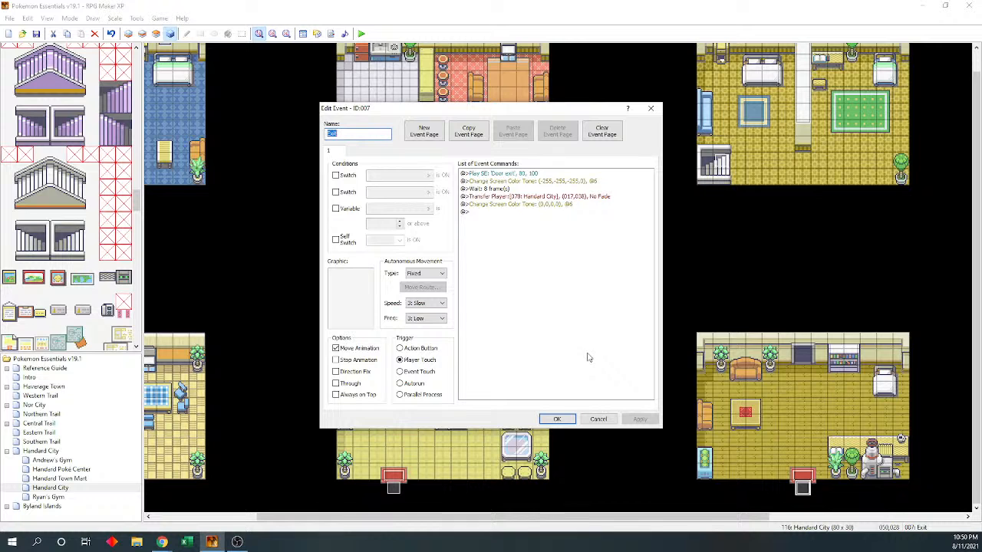
{"action": "left_click", "coordinate": [547, 197]}
{"action": "key", "text": "Return"}
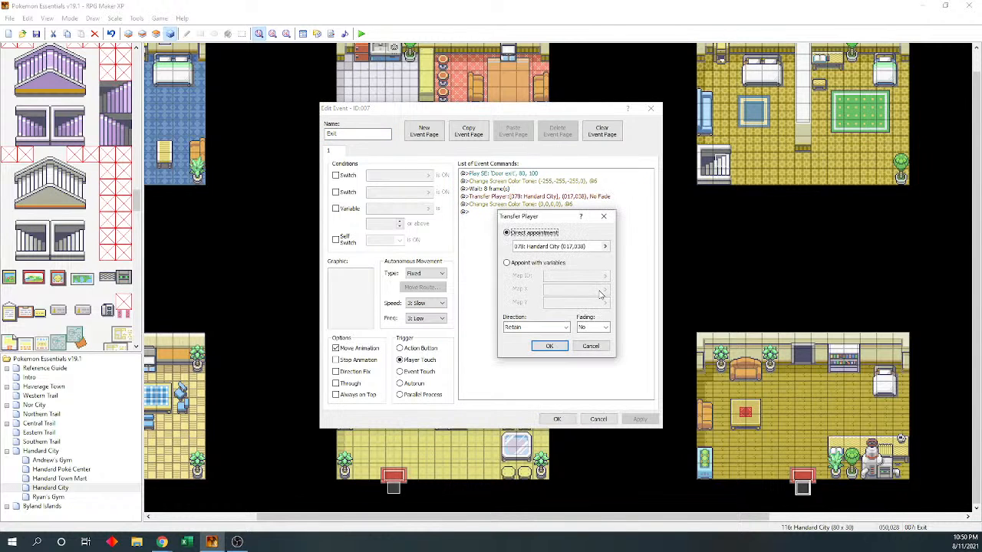
{"action": "left_click", "coordinate": [604, 246]}
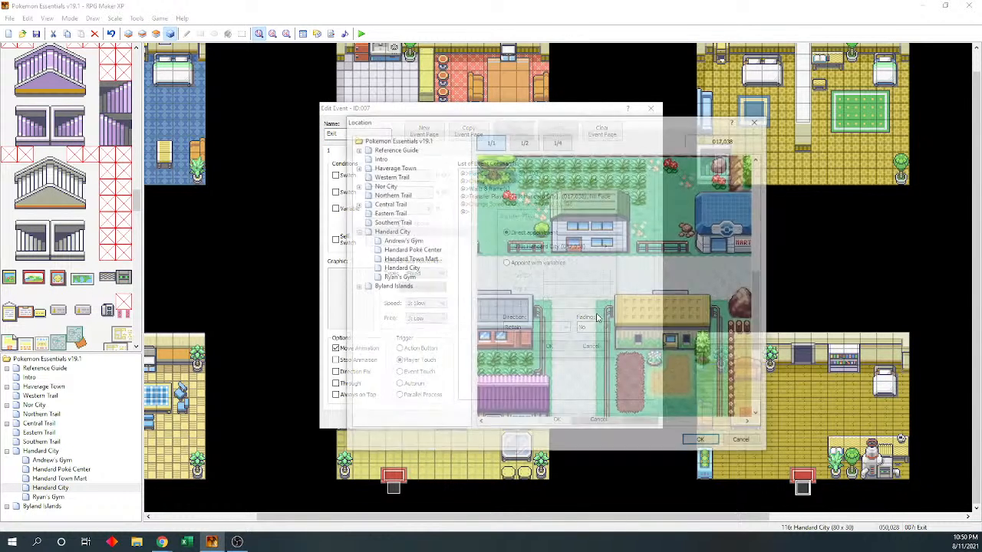
{"action": "left_click", "coordinate": [672, 339]}
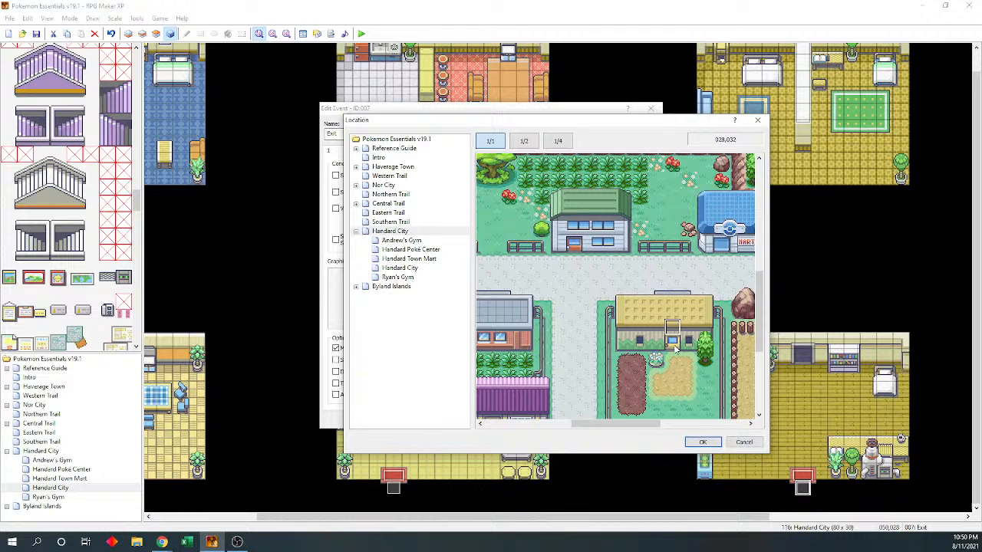
{"action": "left_click", "coordinate": [702, 442]}
{"action": "left_click", "coordinate": [550, 346]}
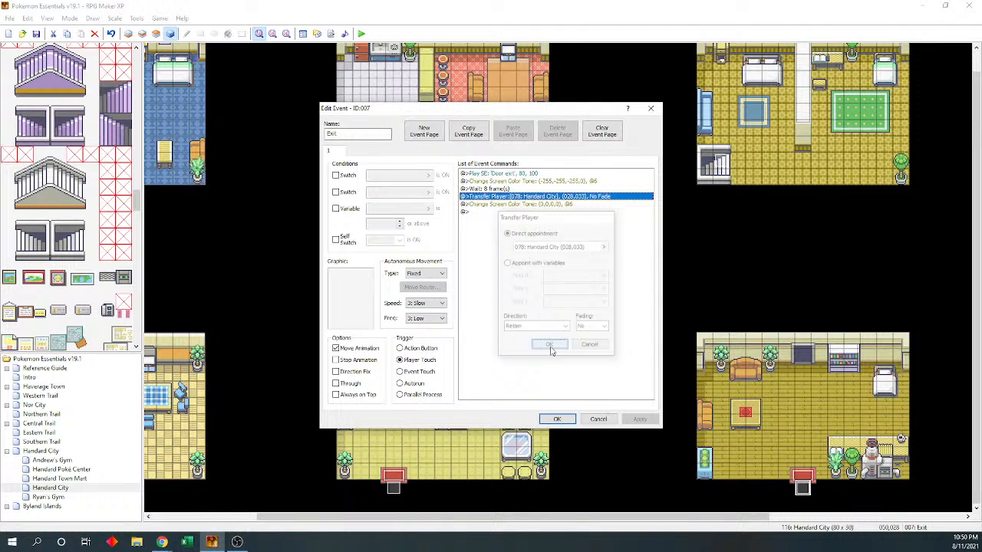
{"action": "left_click", "coordinate": [555, 420]}
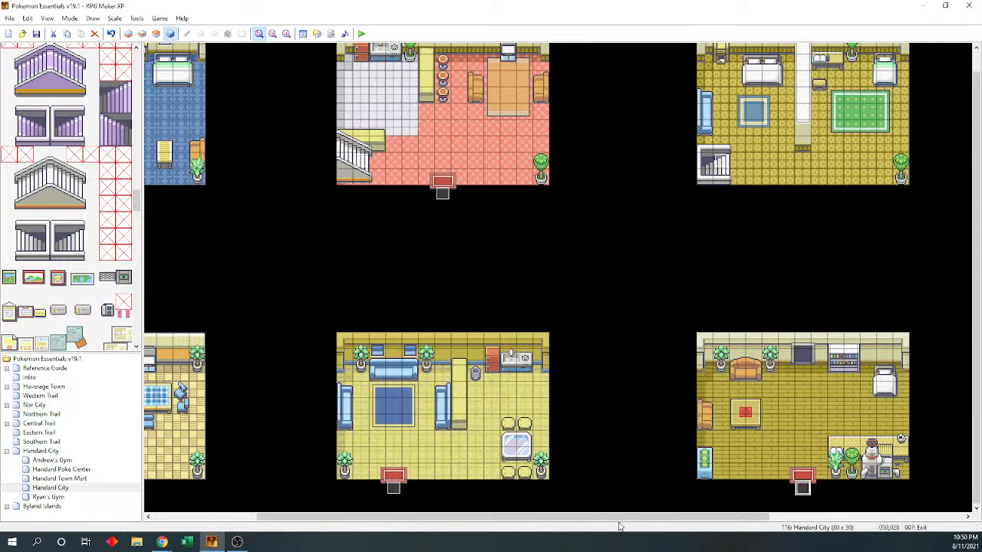
Save the project
{"action": "left_click_drag", "start_coordinate": [622, 517], "coordinate": [841, 510]}
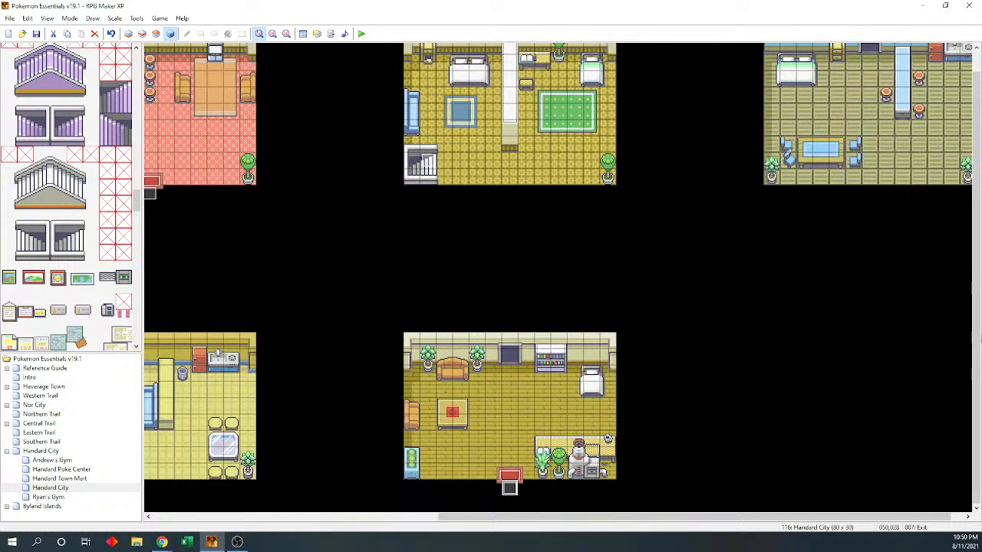
{"action": "scroll", "coordinate": [557, 277], "scroll_direction": "up", "scroll_amount": 1}
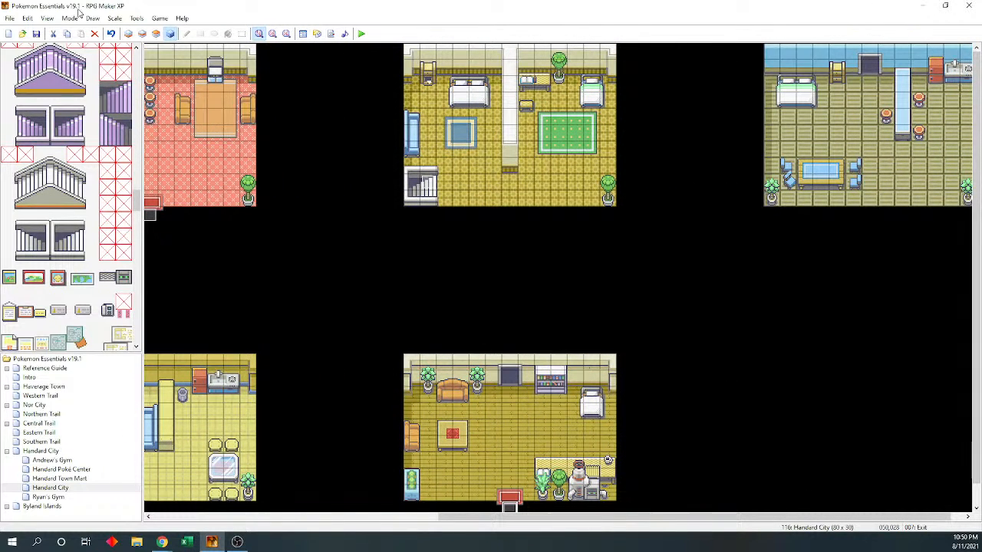
{"action": "key", "text": "ctrl+s"}
Copy the exit event behind Nor City's blue-roofed house and place it on the brown-floored room's back doorway in interior Handard City
{"action": "left_click_drag", "start_coordinate": [95, 344], "coordinate": [96, 214]}
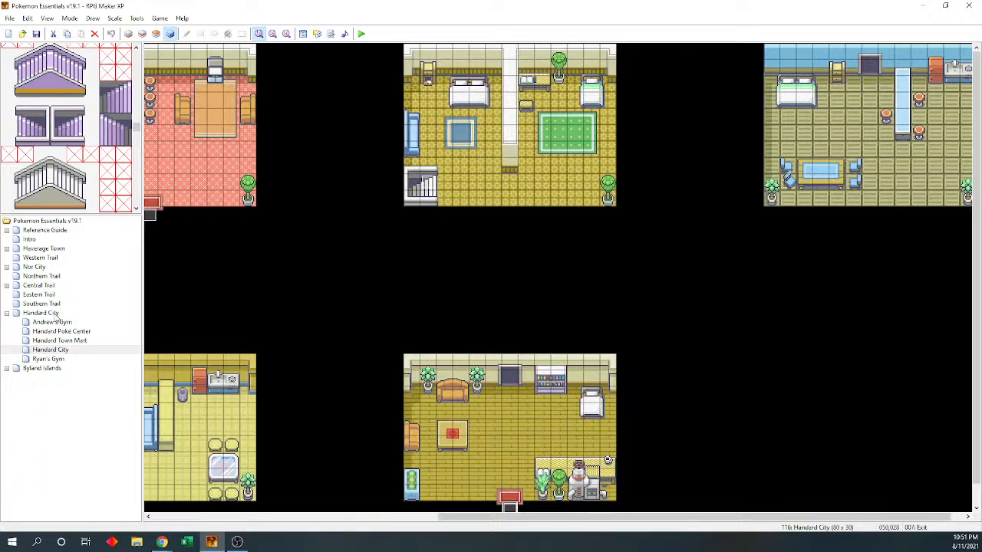
{"action": "left_click", "coordinate": [35, 266]}
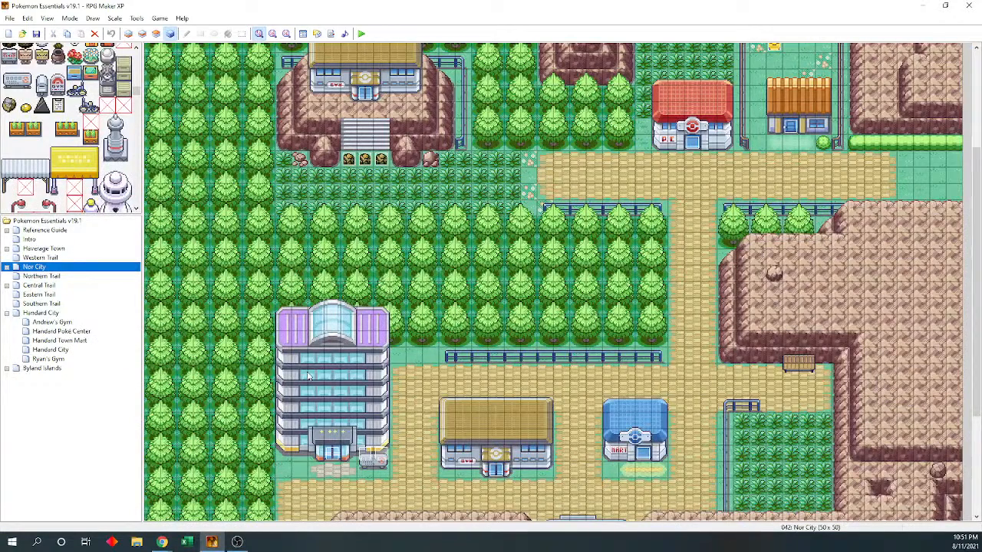
{"action": "left_click_drag", "start_coordinate": [975, 247], "coordinate": [975, 351]}
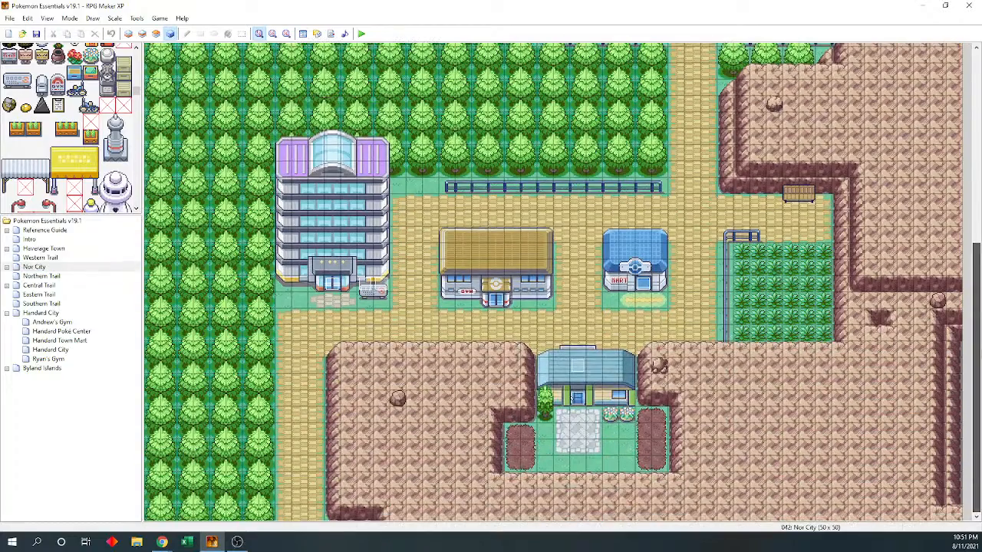
{"action": "left_click", "coordinate": [580, 366]}
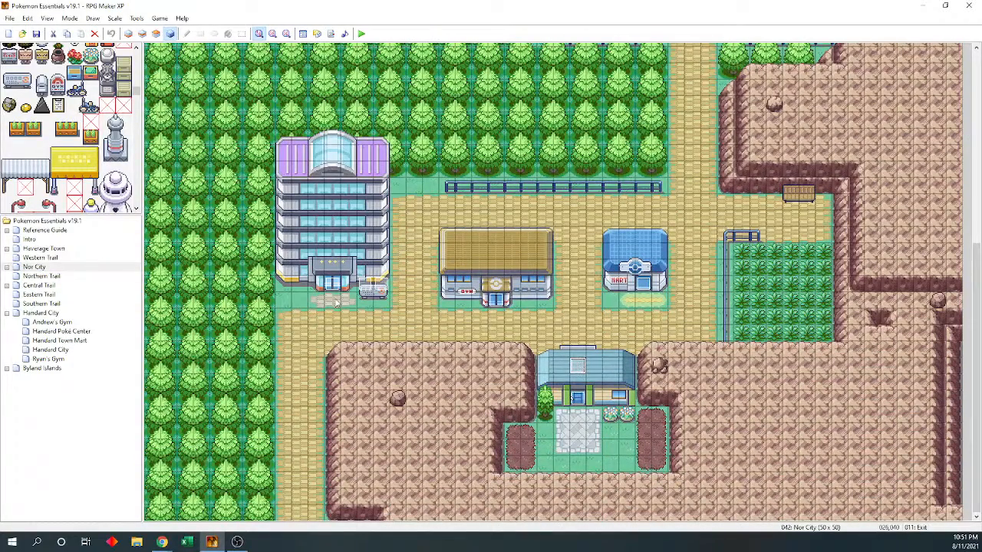
{"action": "left_click", "coordinate": [74, 358]}
{"action": "left_click", "coordinate": [69, 349]}
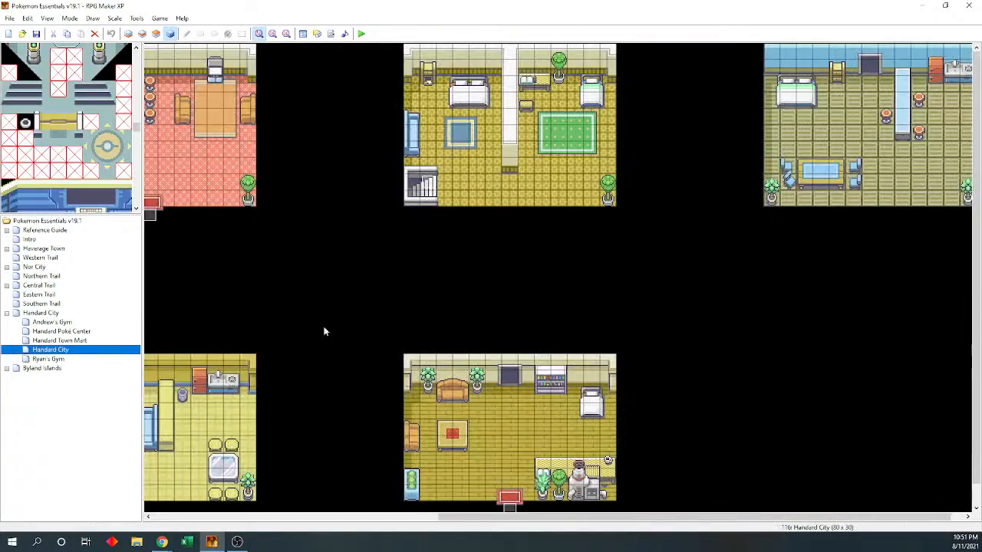
{"action": "left_click", "coordinate": [515, 385]}
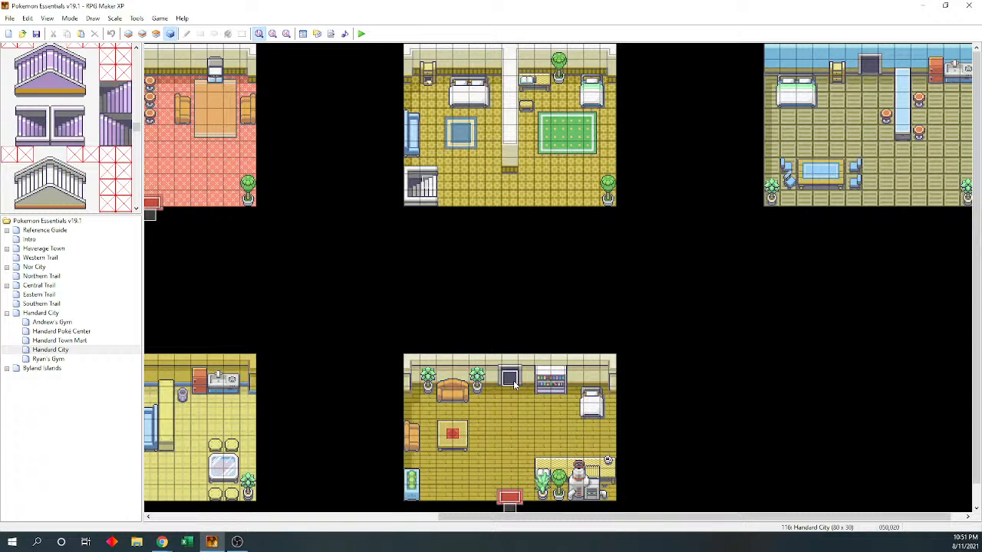
{"action": "left_click", "coordinate": [515, 385]}
{"action": "double_click", "coordinate": [514, 385]}
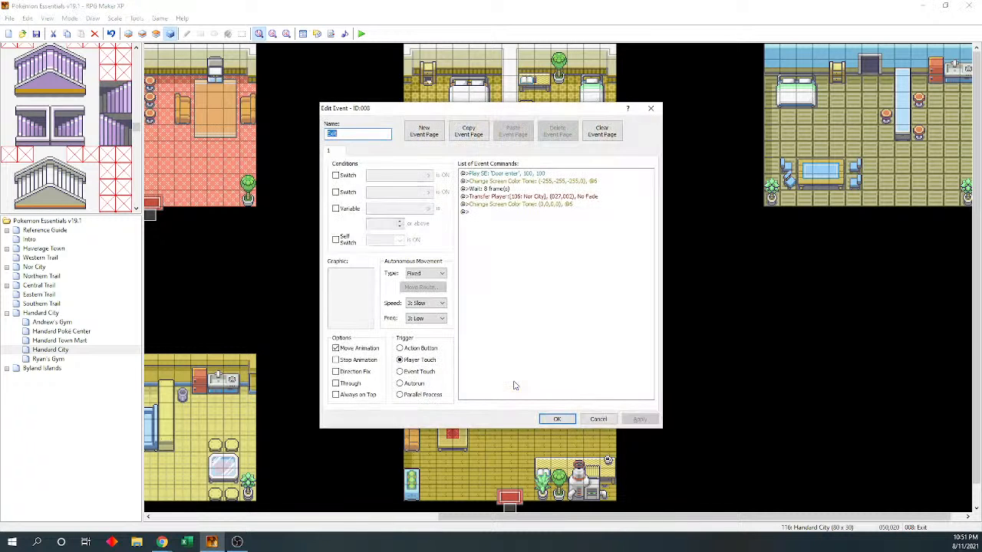
Set the back doorway event's transfer destination to (050,020) on interior map 116 and save the event
{"action": "double_click", "coordinate": [537, 197]}
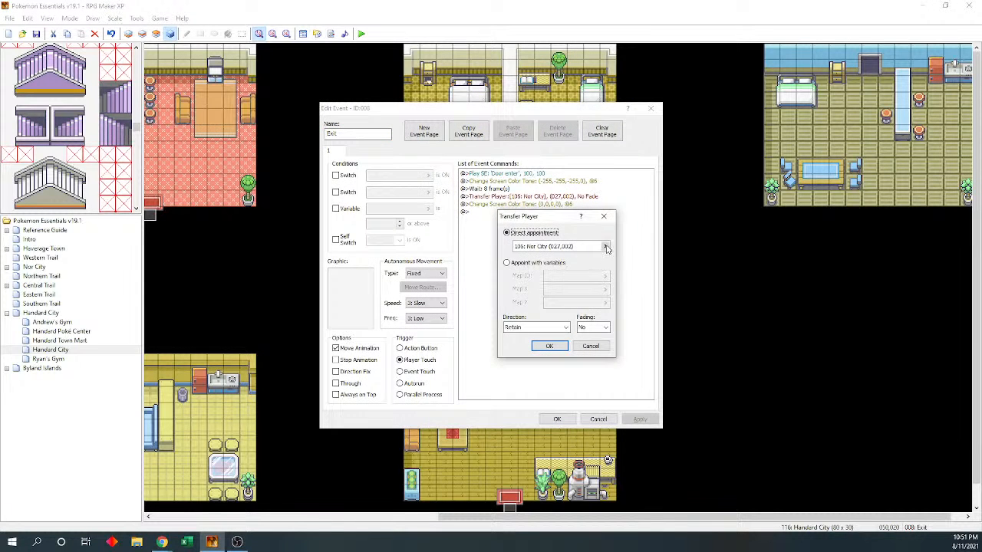
{"action": "left_click", "coordinate": [604, 247]}
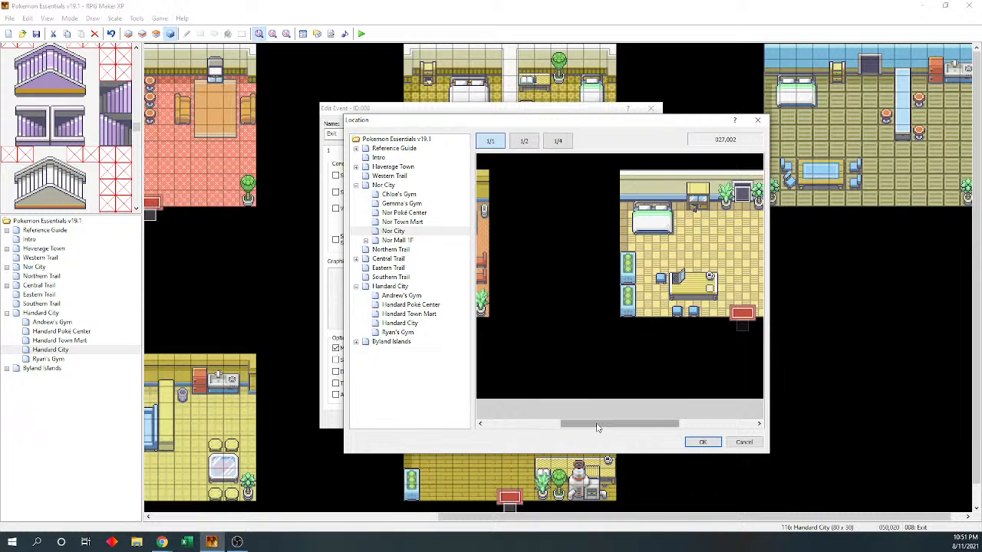
{"action": "left_click_drag", "start_coordinate": [595, 423], "coordinate": [649, 423]}
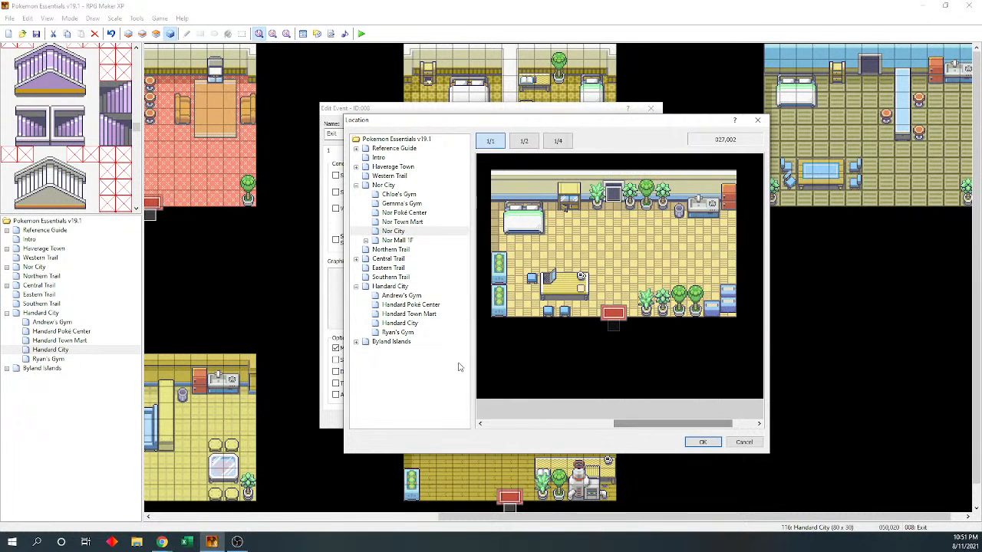
{"action": "left_click", "coordinate": [414, 324]}
{"action": "left_click", "coordinate": [569, 388]}
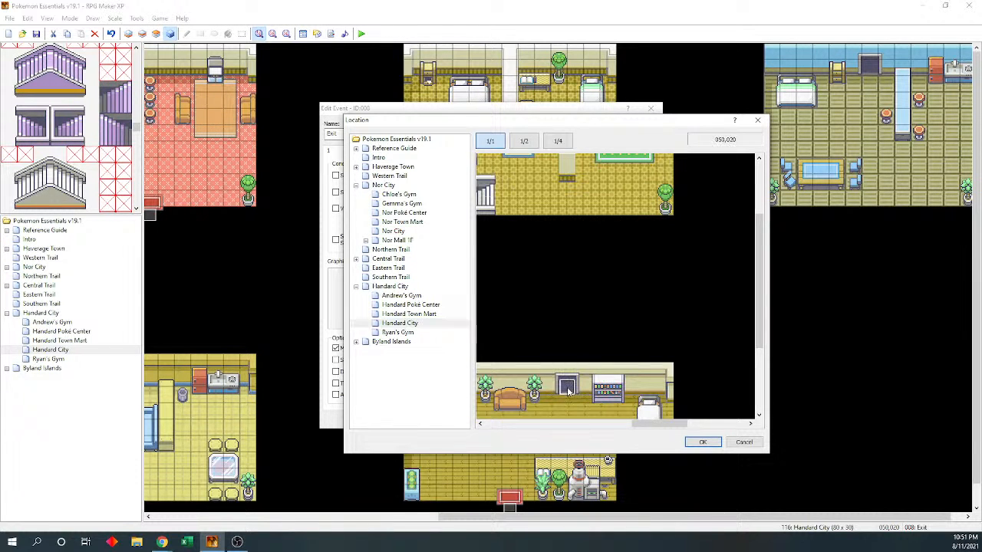
{"action": "left_click_drag", "start_coordinate": [689, 427], "coordinate": [709, 428]}
{"action": "left_click", "coordinate": [703, 441]}
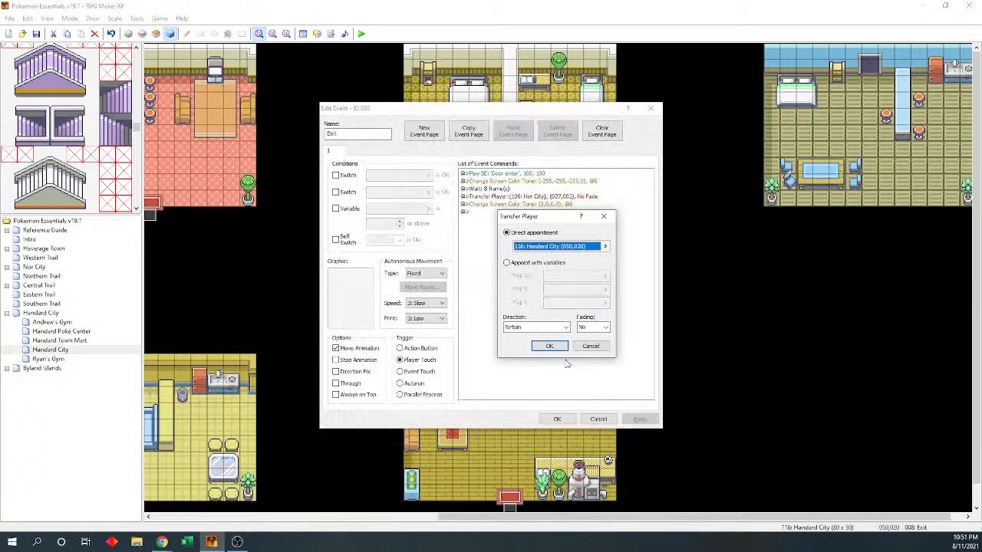
{"action": "left_click", "coordinate": [549, 343]}
{"action": "left_click", "coordinate": [557, 419]}
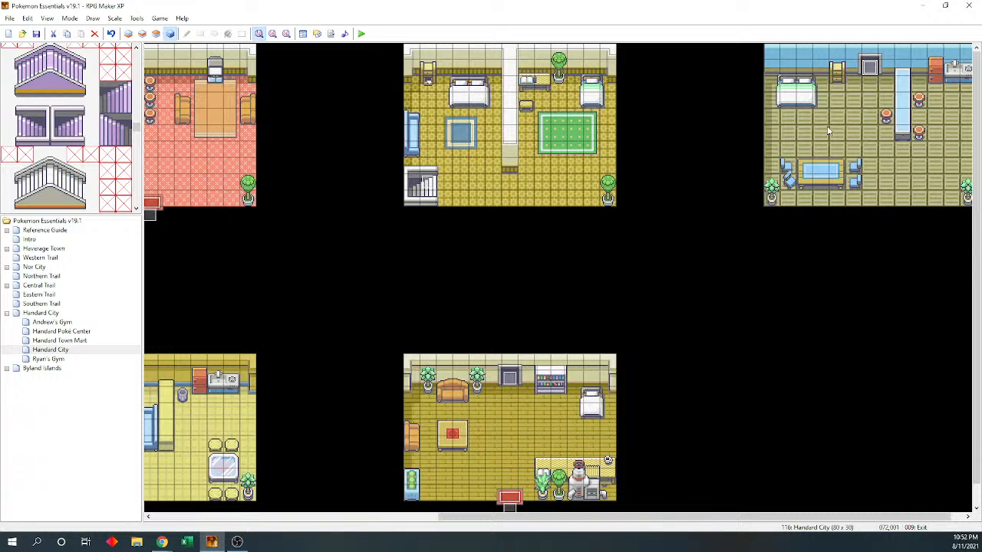
Copy the back doorway event to the blue-walled room's doorway at (072,001) and set its transfer destination to (028,030) on map 078
{"action": "key", "text": "Return"}
{"action": "left_click", "coordinate": [583, 198]}
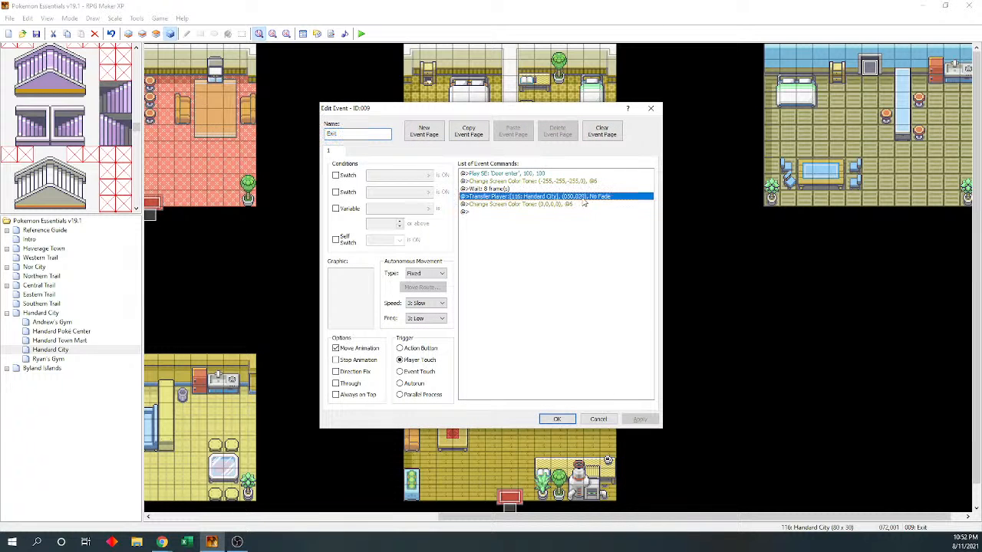
{"action": "double_click", "coordinate": [584, 202]}
{"action": "left_click", "coordinate": [607, 247]}
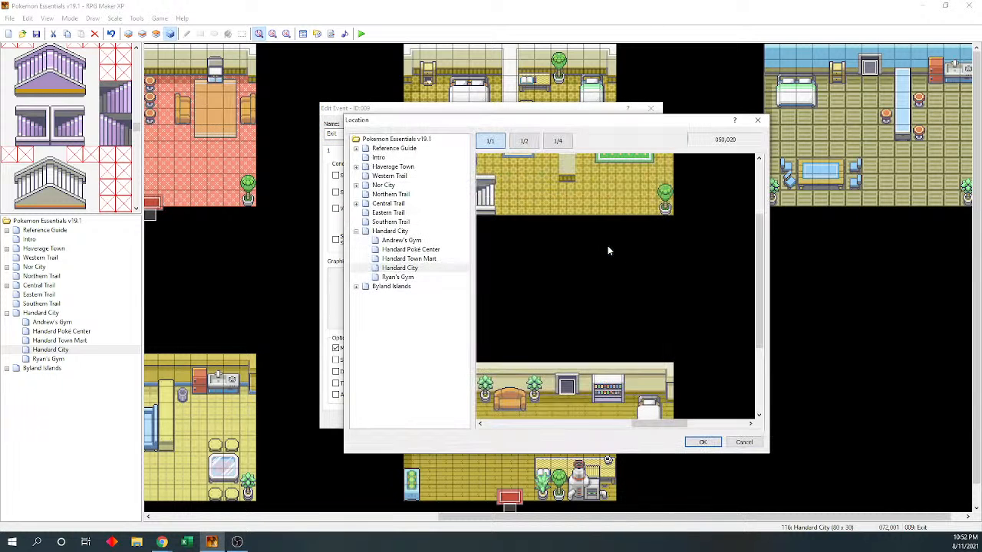
{"action": "left_click_drag", "start_coordinate": [658, 424], "coordinate": [718, 424]}
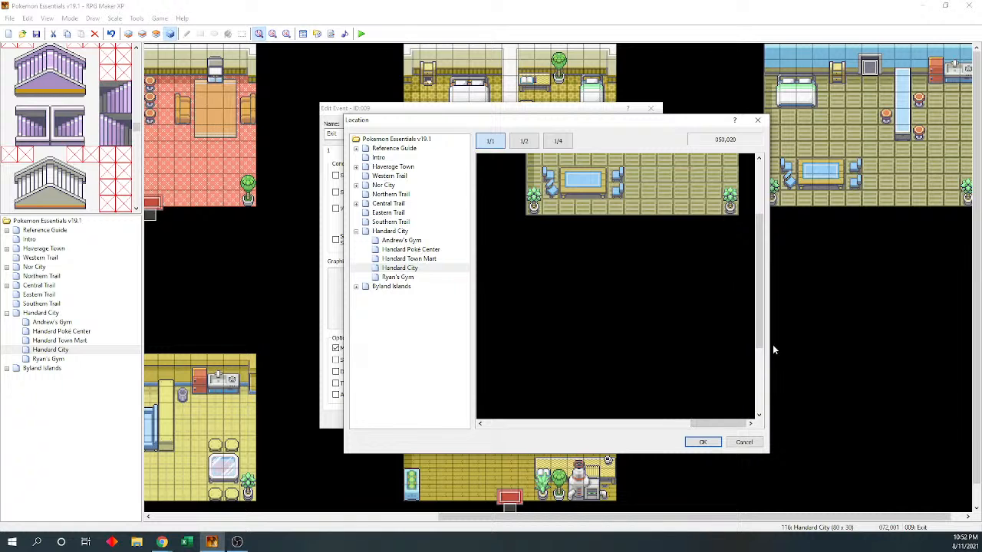
{"action": "scroll", "coordinate": [758, 324], "scroll_direction": "up", "scroll_amount": 3}
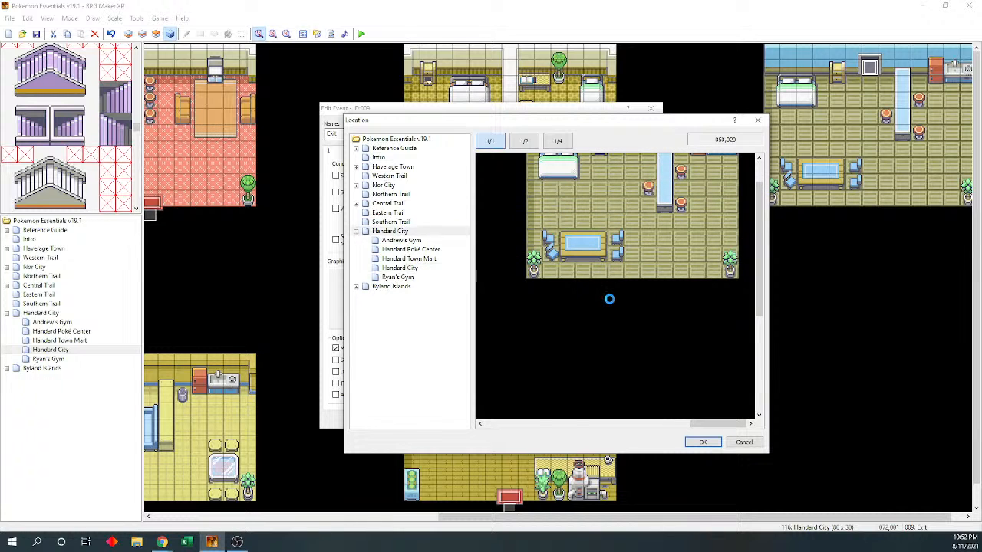
{"action": "left_click", "coordinate": [672, 299]}
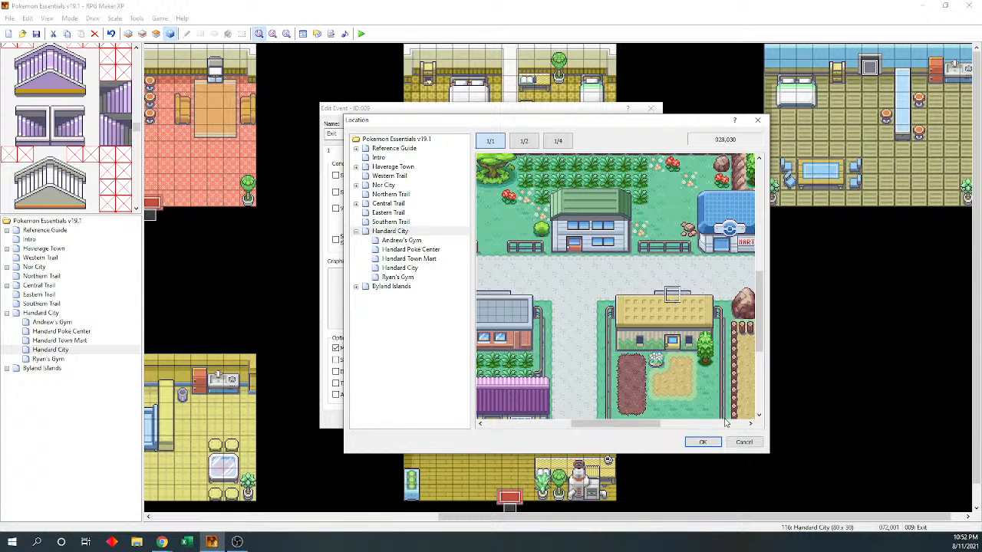
{"action": "left_click", "coordinate": [702, 442]}
{"action": "left_click", "coordinate": [557, 347]}
{"action": "left_click", "coordinate": [565, 418]}
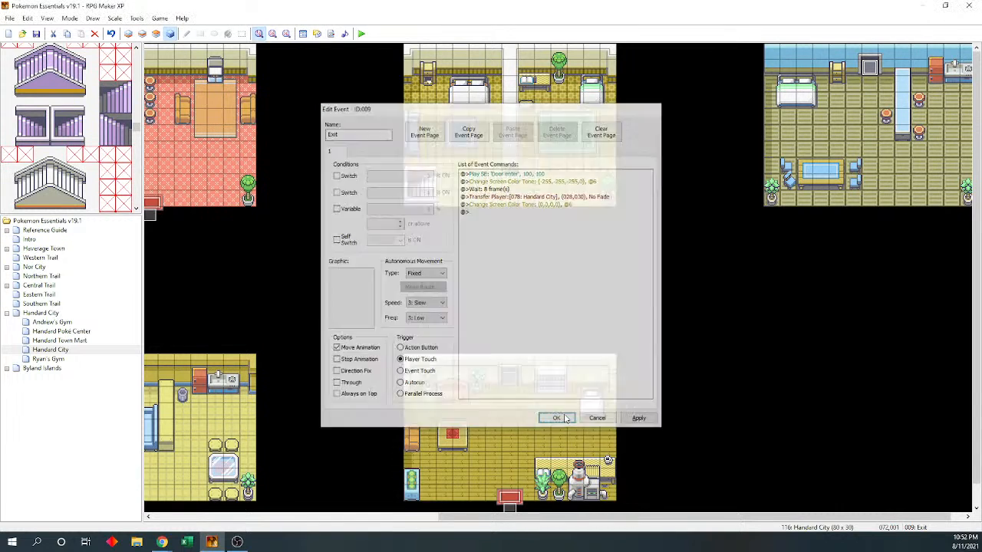
Set the transfer destination of the brown-floored room's back doorway event at (050,020) to (028,030) on map 078 and save the event
{"action": "double_click", "coordinate": [571, 184]}
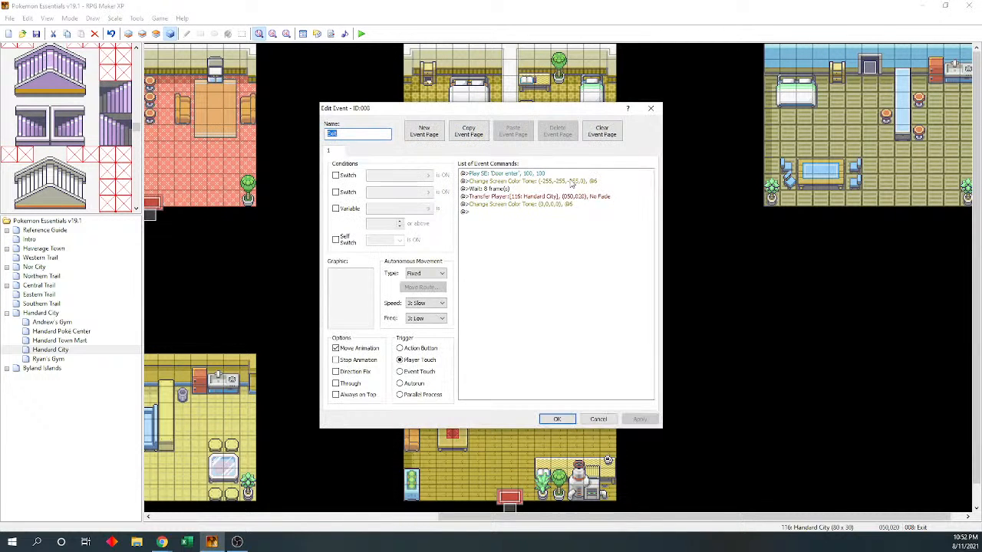
{"action": "double_click", "coordinate": [562, 197]}
{"action": "left_click", "coordinate": [603, 247]}
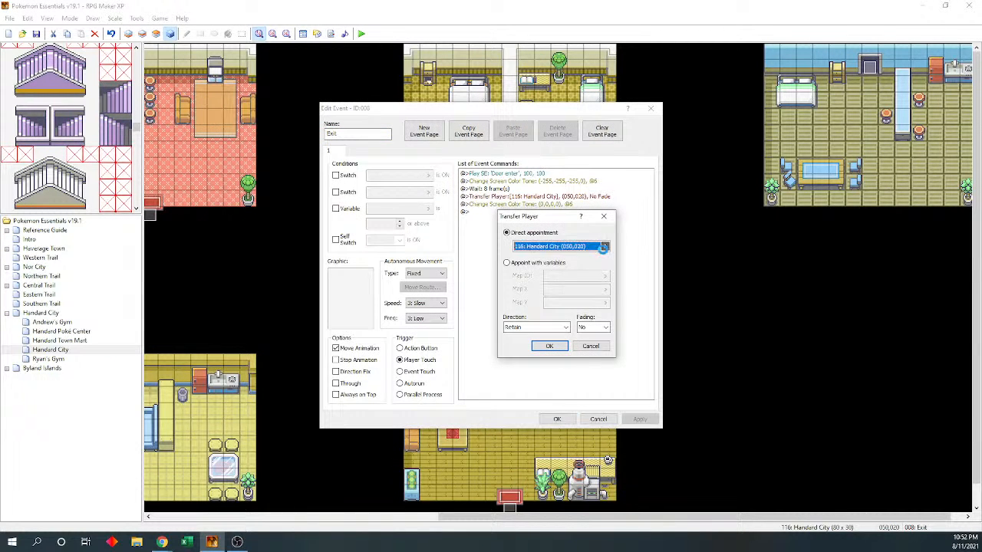
{"action": "left_click", "coordinate": [406, 232]}
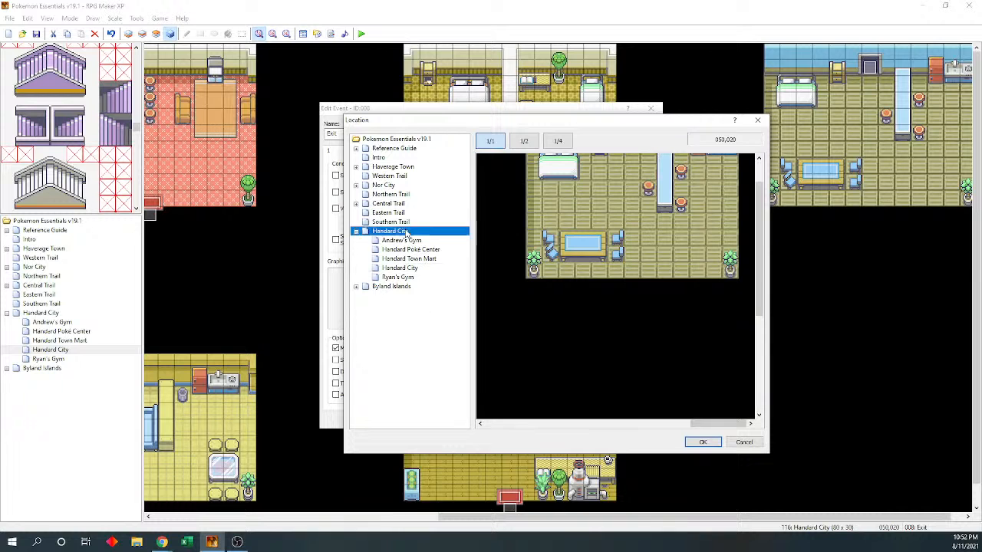
{"action": "left_click", "coordinate": [703, 442]}
{"action": "left_click", "coordinate": [564, 351]}
{"action": "left_click", "coordinate": [558, 423]}
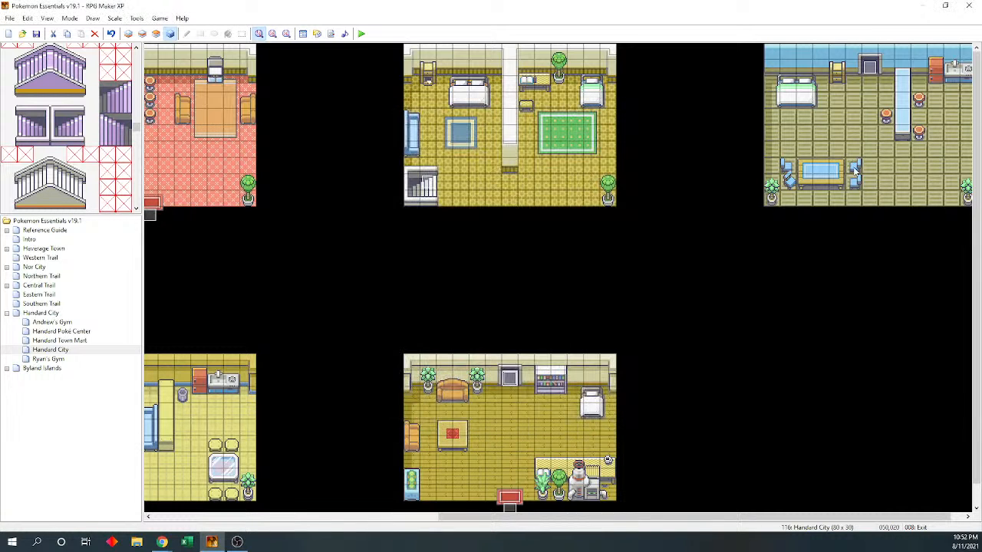
Change the transfer destination of the blue-walled room's doorway event at (072,001) to (017,030) on map 078 and save the event
{"action": "double_click", "coordinate": [520, 196]}
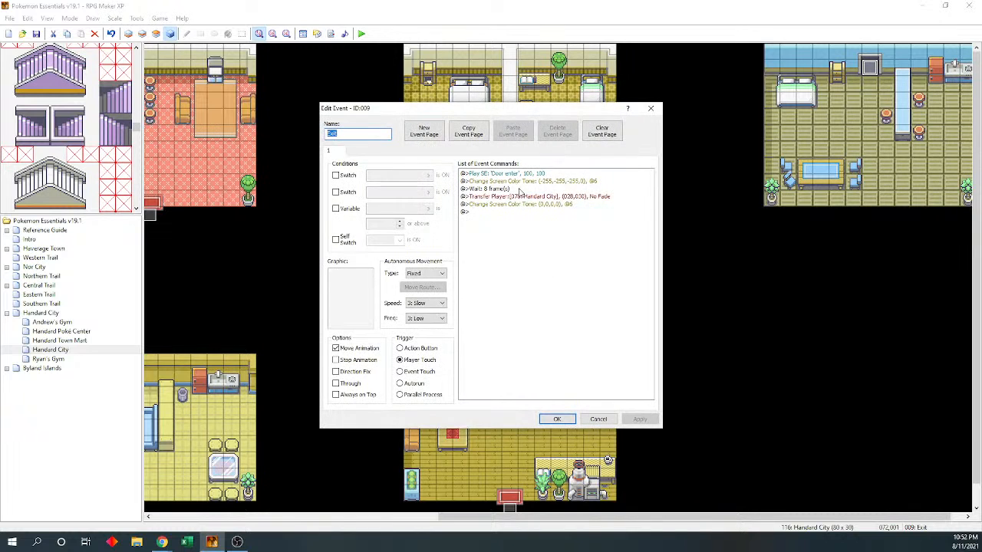
{"action": "double_click", "coordinate": [522, 196]}
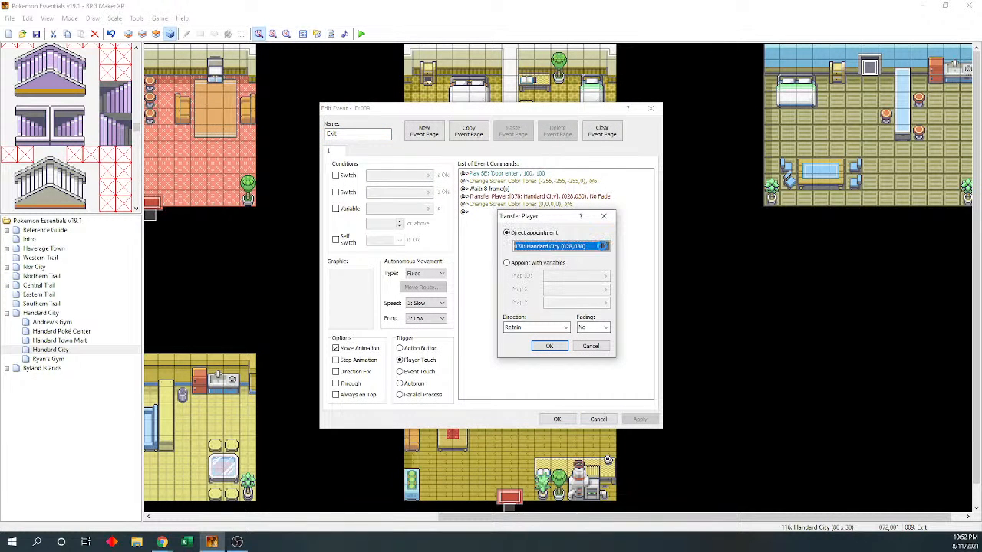
{"action": "left_click", "coordinate": [602, 246]}
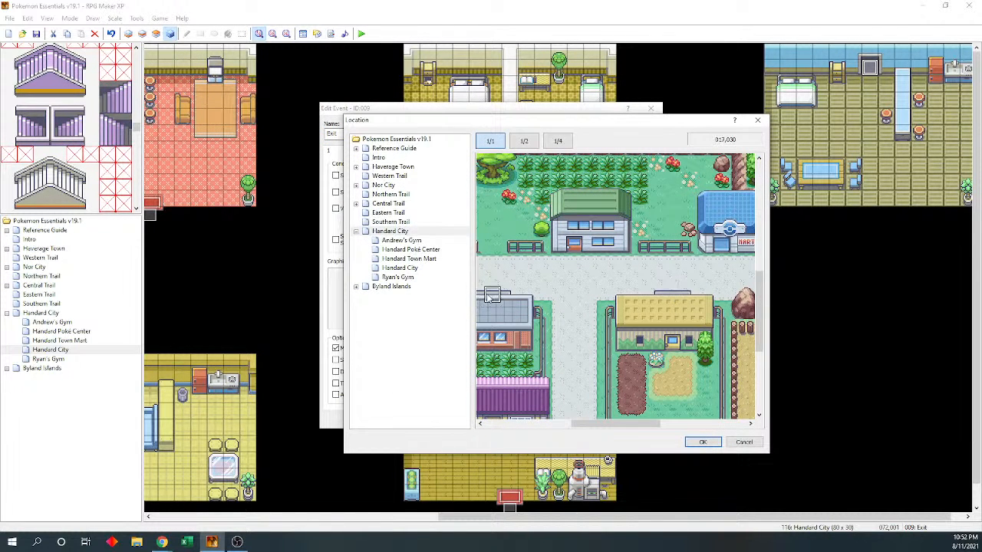
{"action": "left_click", "coordinate": [703, 441]}
{"action": "left_click", "coordinate": [555, 355]}
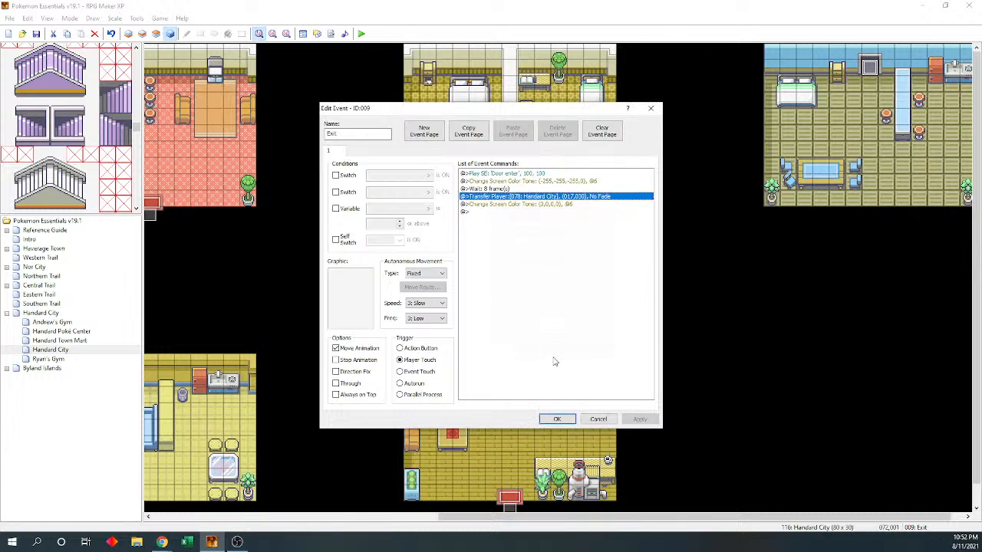
{"action": "left_click", "coordinate": [557, 419]}
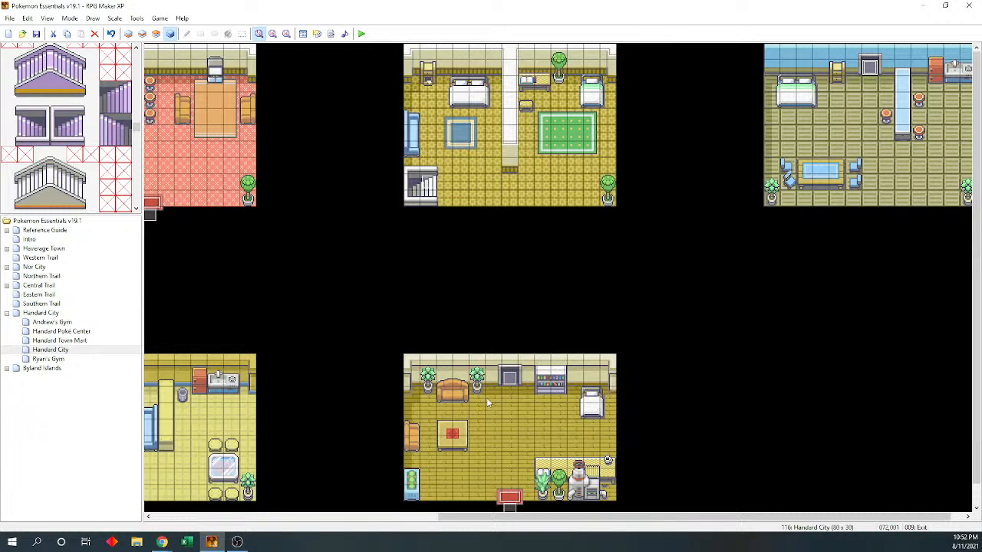
Check the transfer destination in the brown-floored room's back doorway event
{"action": "left_click", "coordinate": [512, 380]}
{"action": "double_click", "coordinate": [513, 379]}
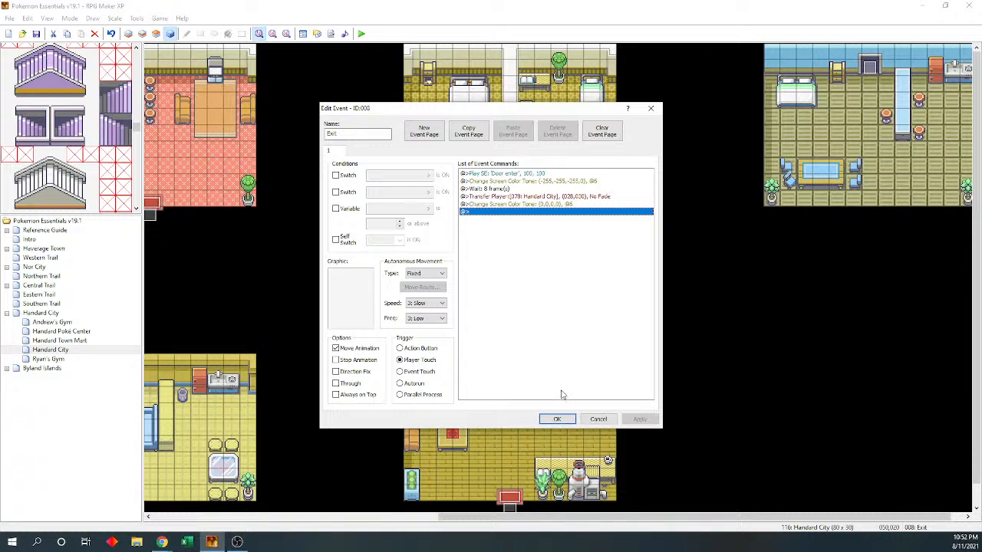
{"action": "left_click", "coordinate": [558, 419]}
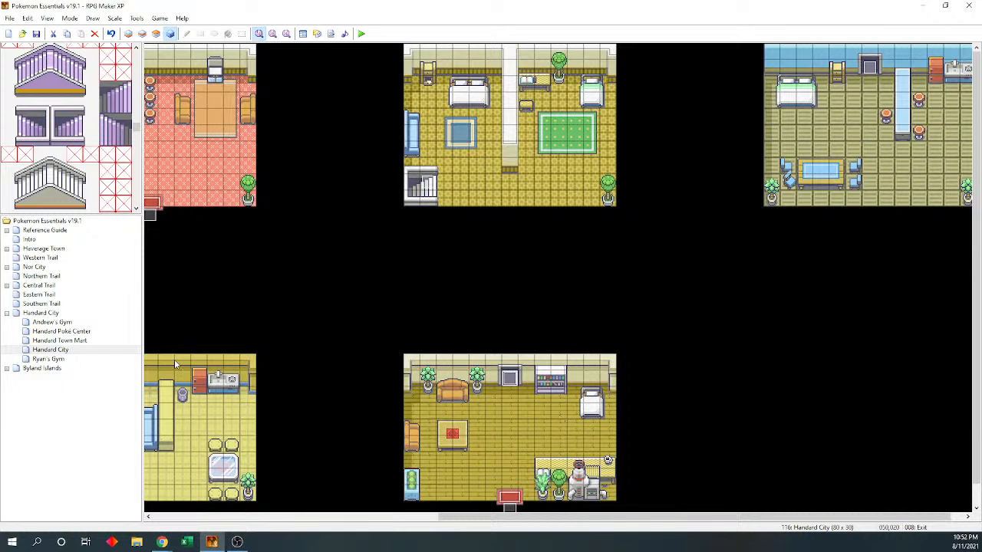
In the Handard City town map, point the transfer of the grey-roofed house's exit event at (017,031) to the interior Handard City map
{"action": "left_click", "coordinate": [54, 314]}
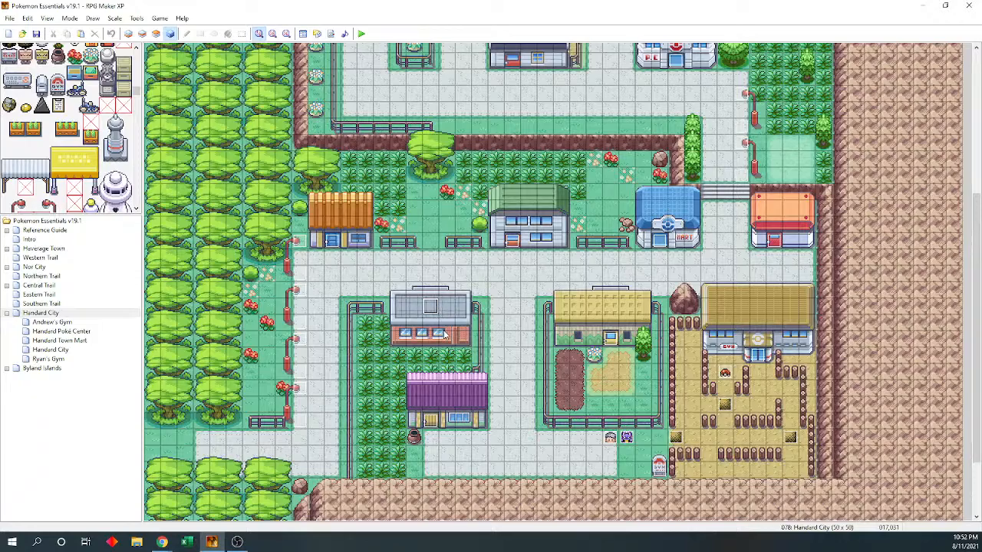
{"action": "left_click", "coordinate": [444, 335]}
{"action": "double_click", "coordinate": [444, 336]}
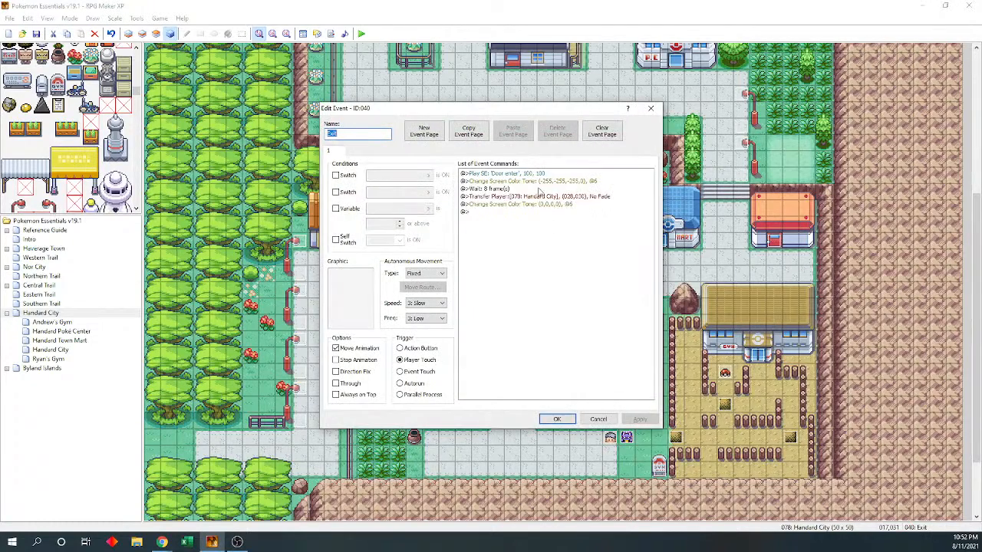
{"action": "double_click", "coordinate": [537, 196]}
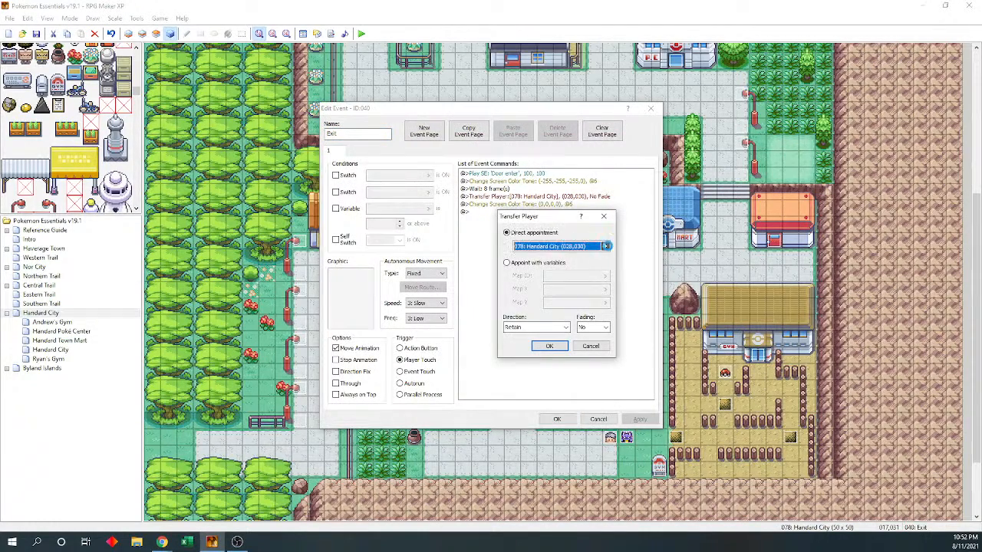
{"action": "left_click", "coordinate": [604, 246]}
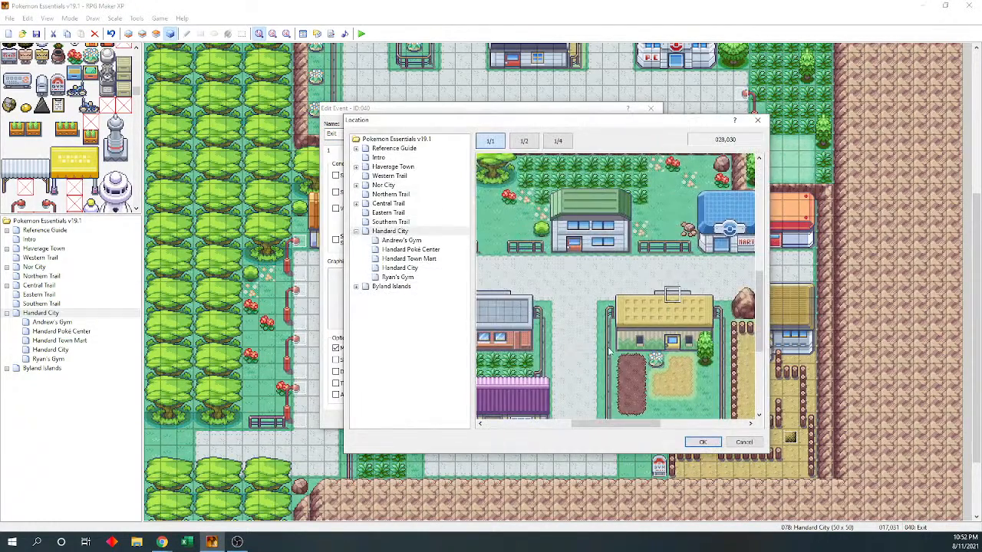
{"action": "left_click", "coordinate": [419, 268]}
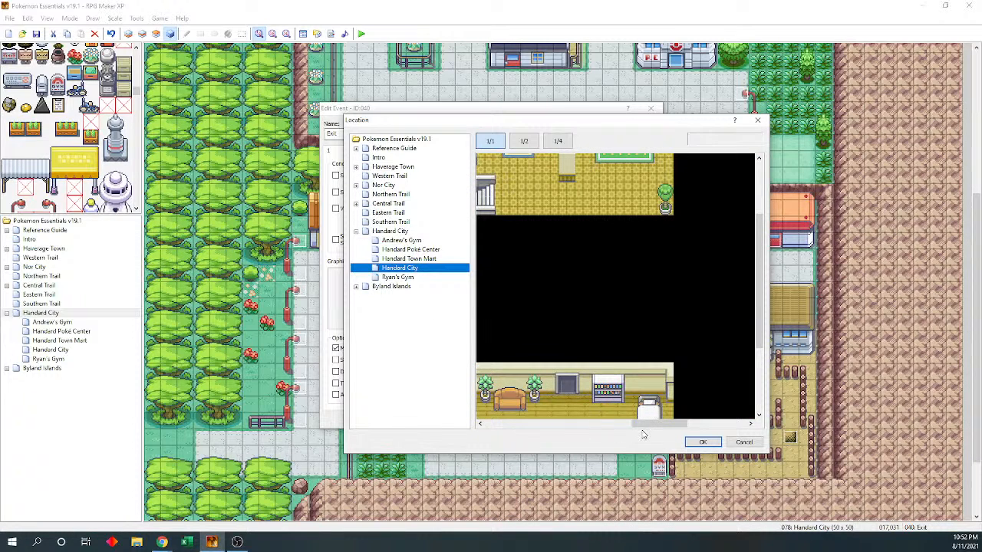
Set the open Exit event's player transfer to the doorway of the blue-walled room at 072,001 on the Handard City interior map
{"action": "left_click_drag", "start_coordinate": [646, 424], "coordinate": [744, 422]}
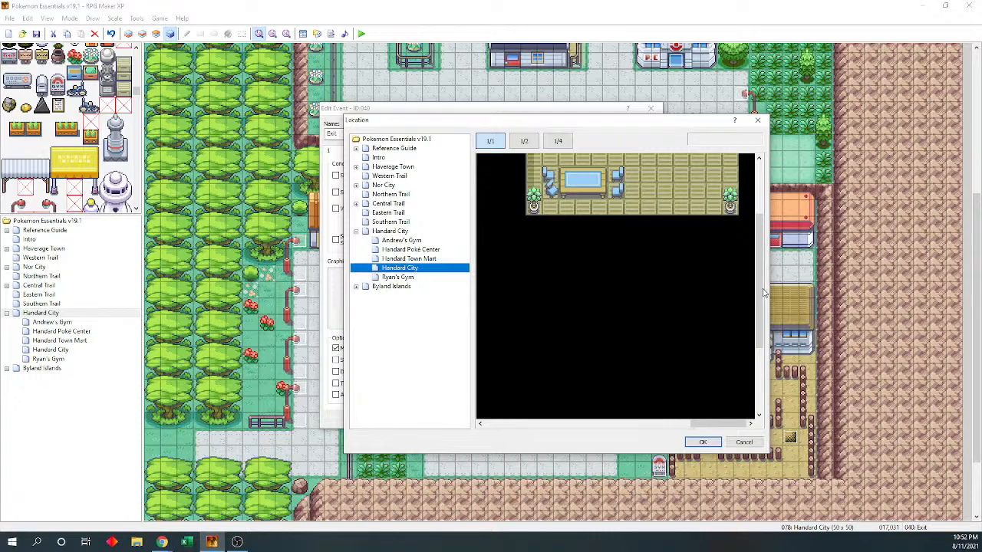
{"action": "scroll", "coordinate": [631, 177], "scroll_direction": "up", "scroll_amount": 3}
{"action": "left_click", "coordinate": [631, 177]}
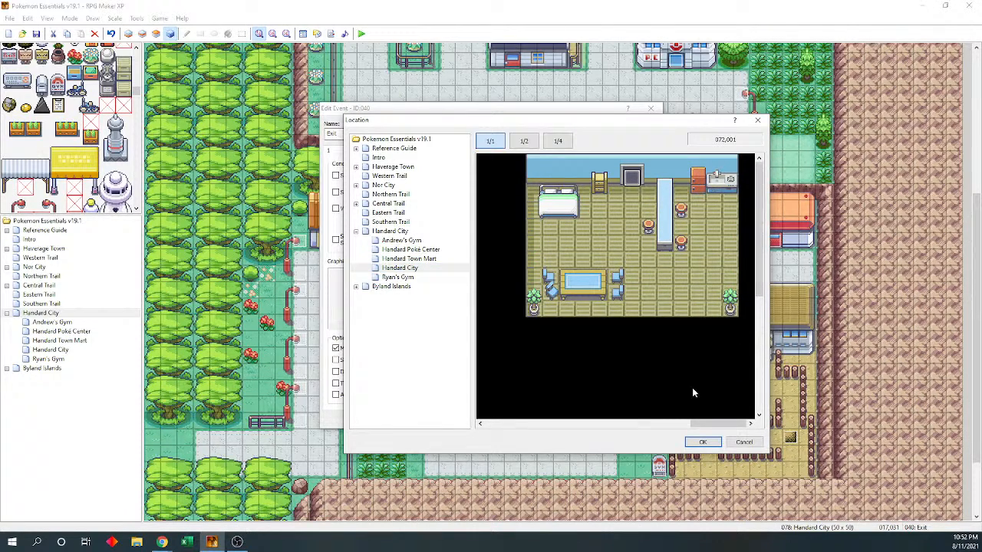
{"action": "left_click", "coordinate": [703, 442]}
{"action": "key", "text": "Return"}
{"action": "left_click", "coordinate": [558, 419]}
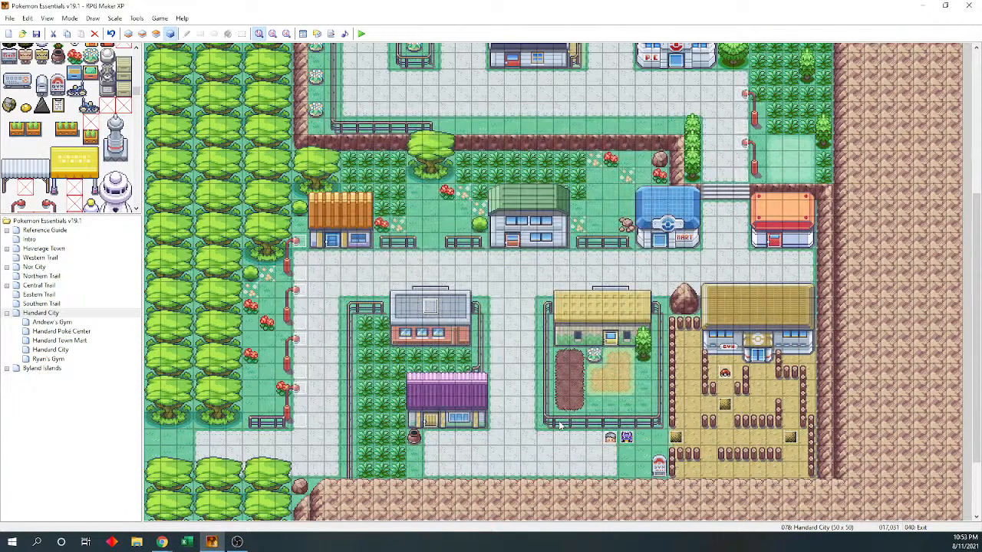
Point the Exit event behind the yellow-roofed house to the back doorway beside the bookshelf on the Handard City interior map
{"action": "left_click", "coordinate": [611, 306]}
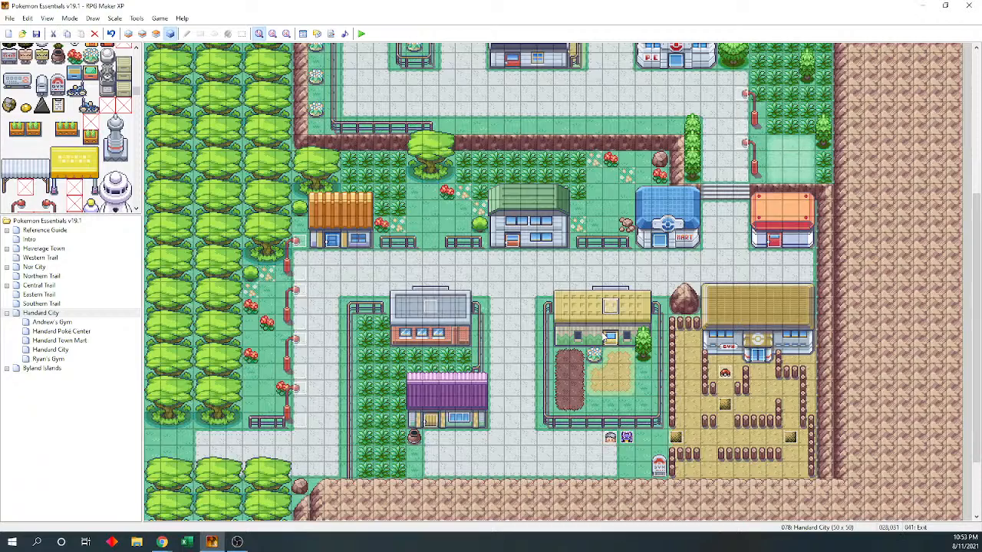
{"action": "double_click", "coordinate": [610, 337]}
{"action": "double_click", "coordinate": [572, 198]}
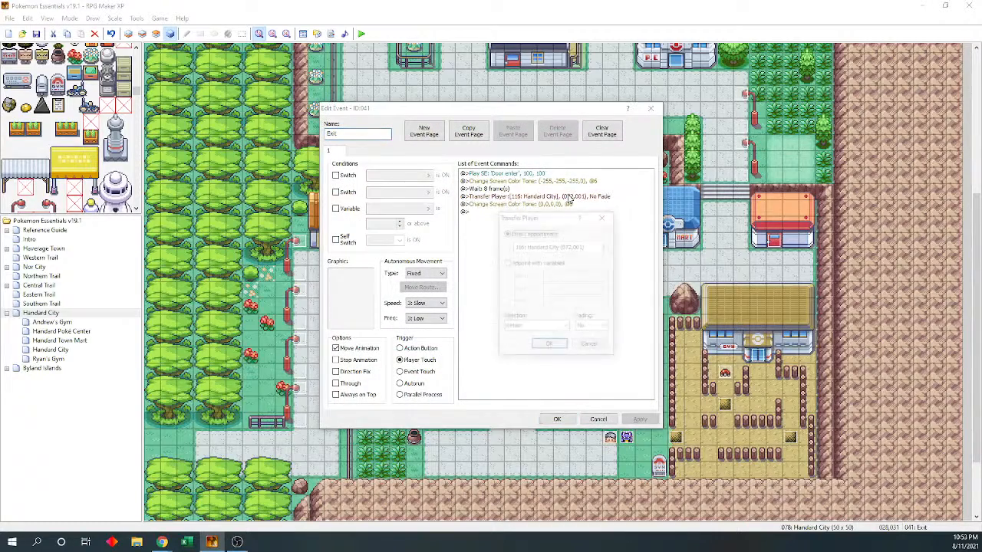
{"action": "left_click", "coordinate": [604, 246]}
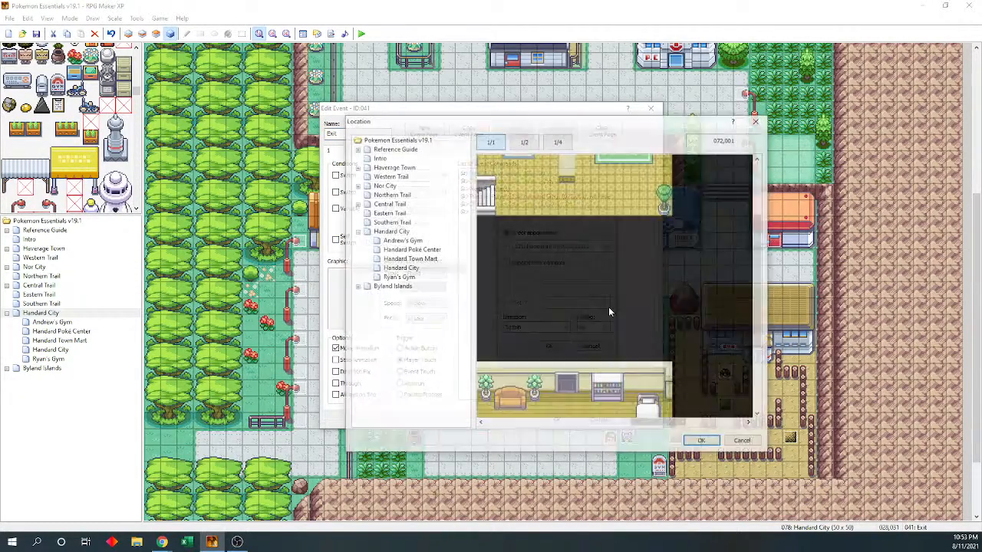
{"action": "left_click", "coordinate": [423, 278]}
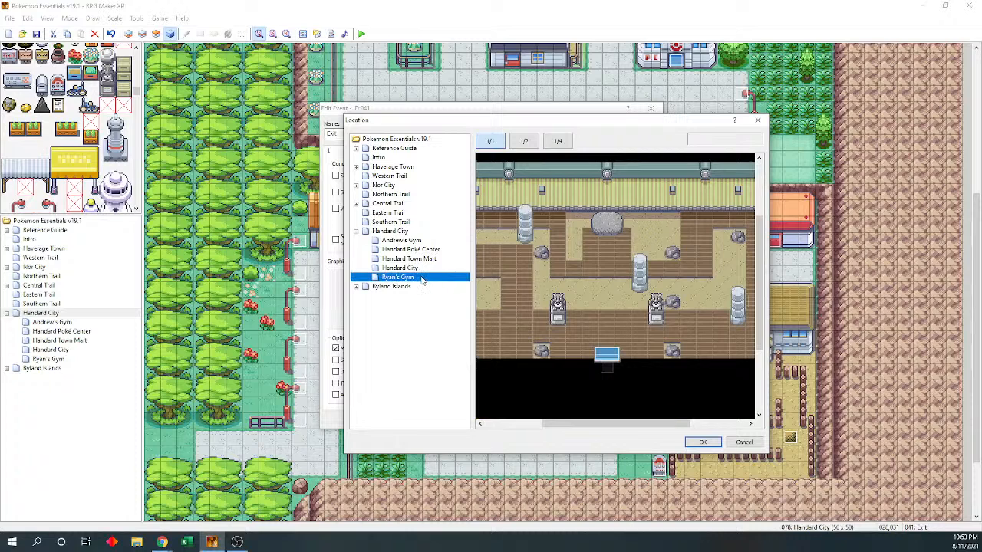
{"action": "left_click", "coordinate": [424, 267]}
{"action": "left_click", "coordinate": [407, 232]}
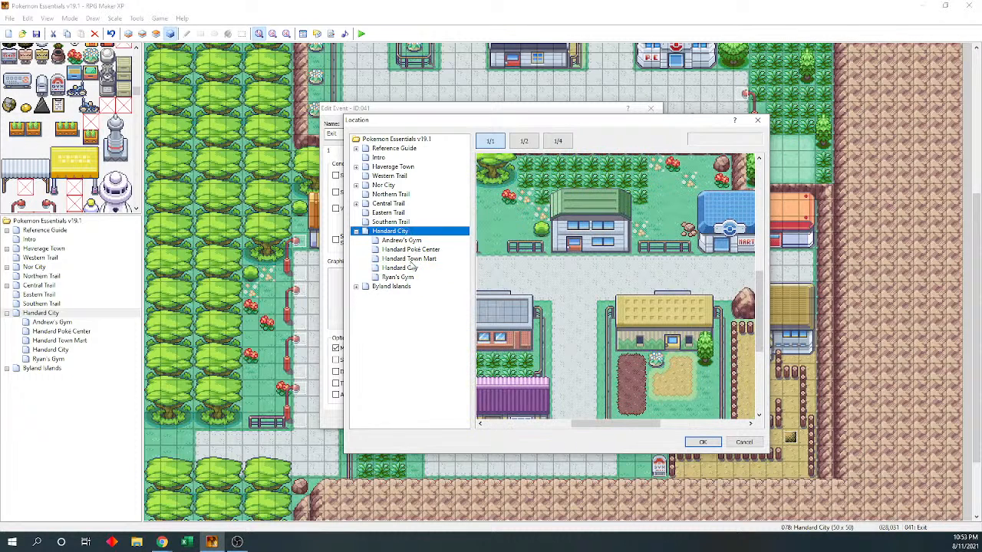
{"action": "left_click", "coordinate": [414, 268]}
{"action": "left_click_drag", "start_coordinate": [659, 424], "coordinate": [635, 424]}
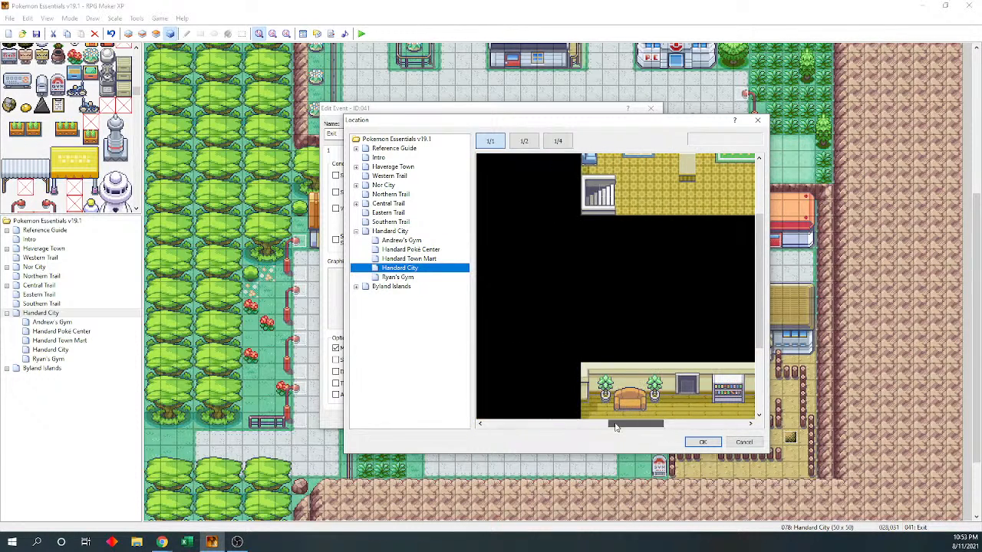
{"action": "left_click", "coordinate": [687, 389]}
{"action": "left_click", "coordinate": [702, 442]}
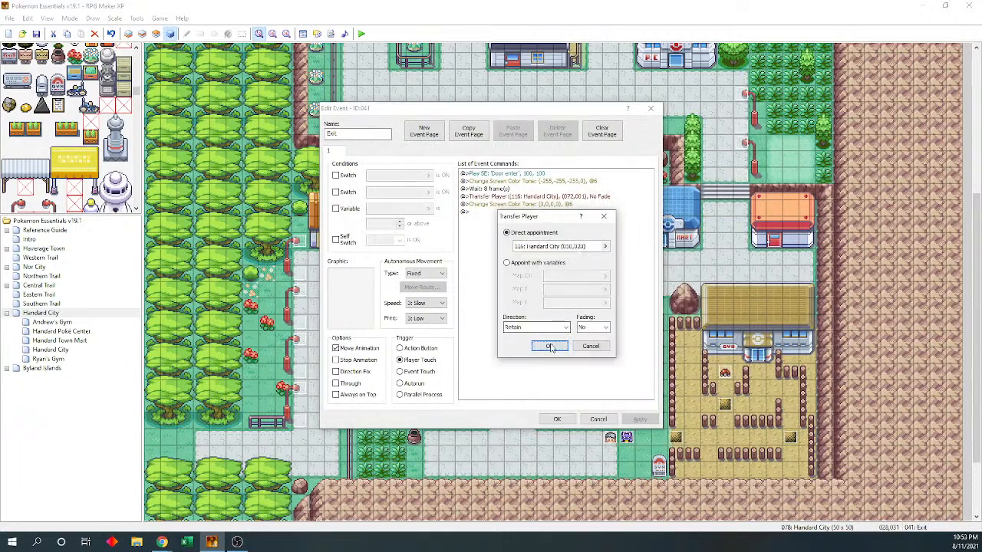
{"action": "left_click", "coordinate": [557, 343]}
{"action": "left_click", "coordinate": [554, 422]}
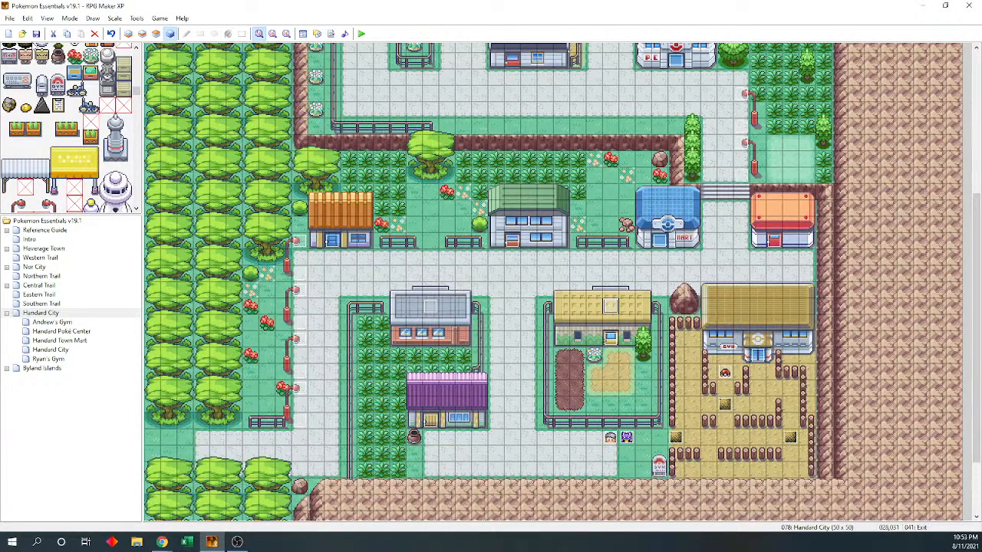
Save the project, start a playtest and continue the saved game
{"action": "left_click", "coordinate": [36, 34]}
{"action": "left_click", "coordinate": [360, 34]}
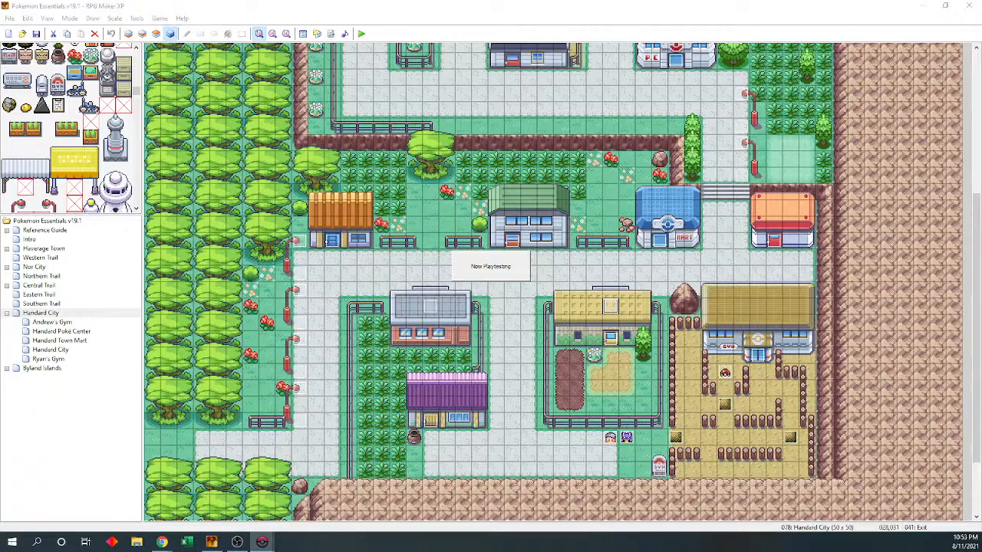
{"action": "left_click_drag", "start_coordinate": [481, 183], "coordinate": [536, 146]}
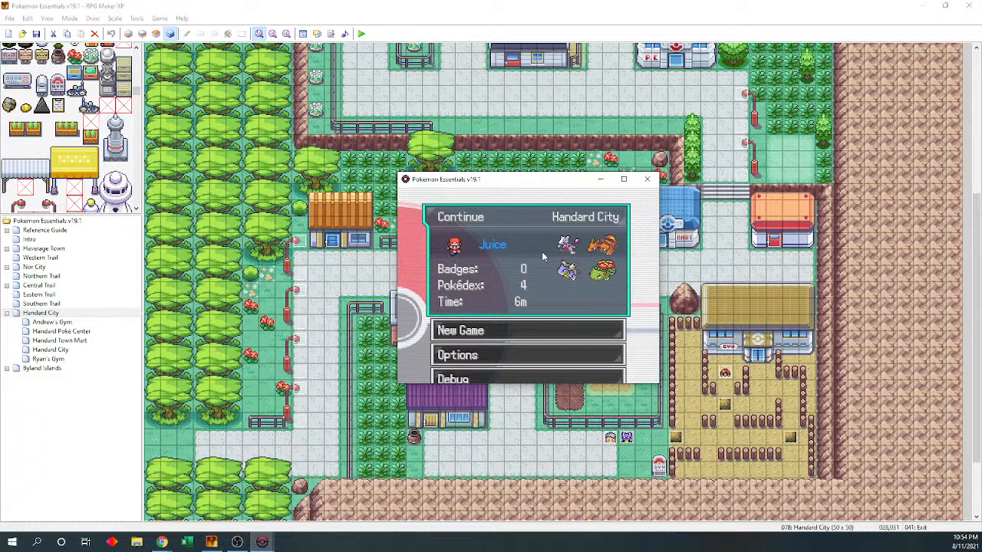
{"action": "key", "text": "Return"}
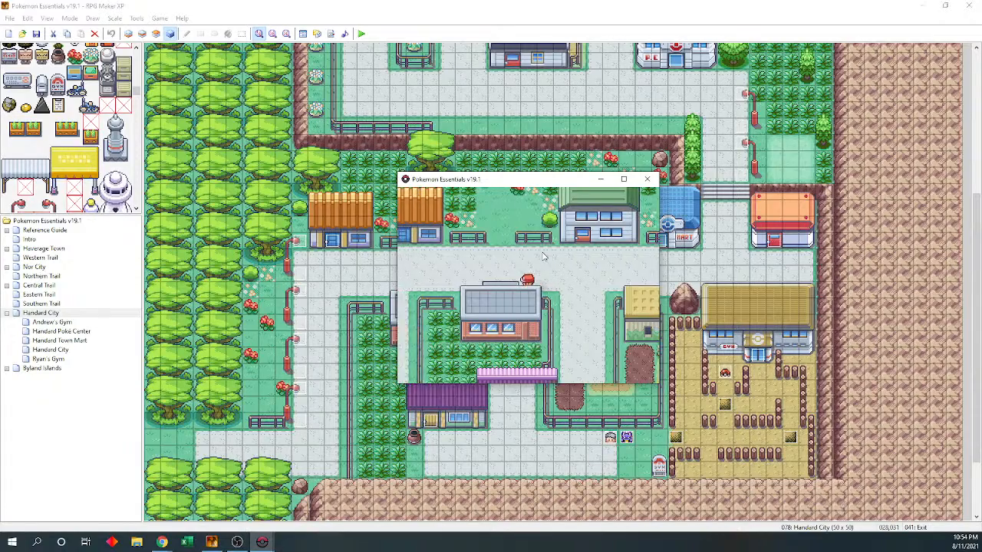
Walk along the back of the grey-roofed building and enter it through its rear entrance
{"action": "key", "text": "Left"}
{"action": "key", "text": "Left"}
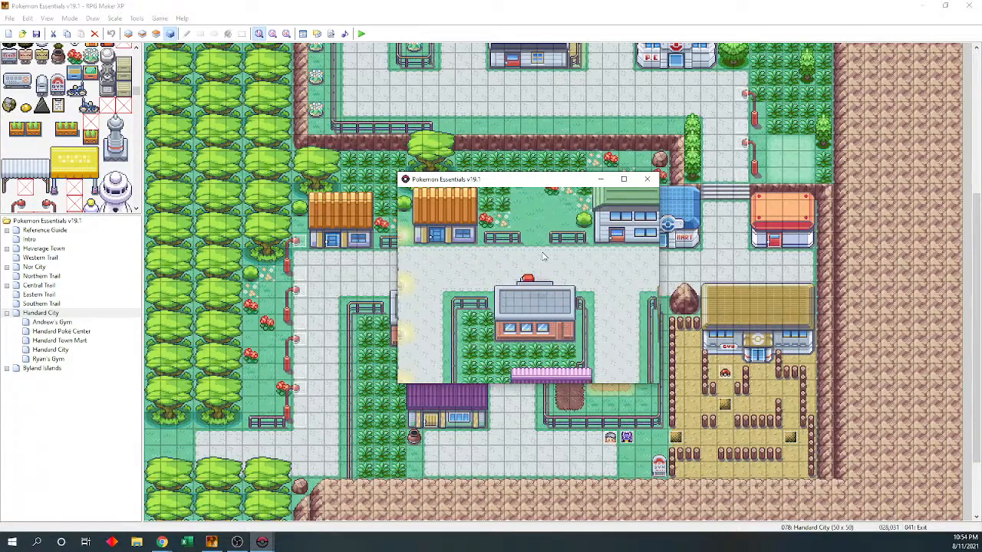
{"action": "key", "text": "Right"}
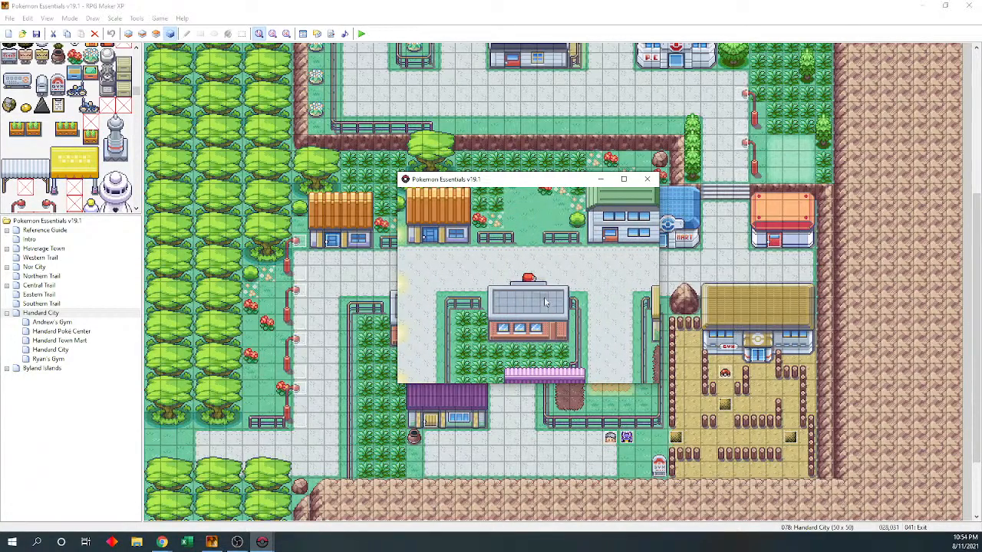
{"action": "key", "text": "Left"}
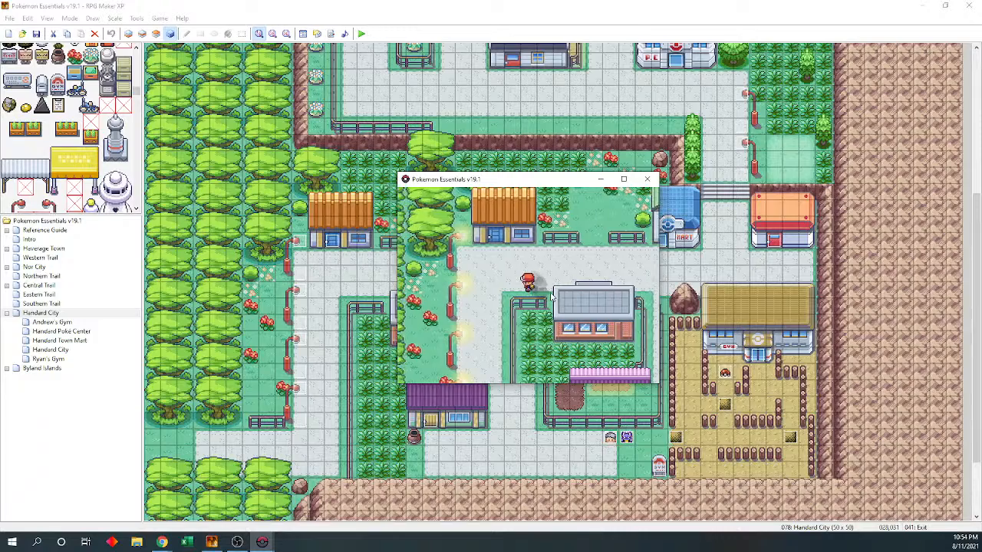
{"action": "key", "text": "Right"}
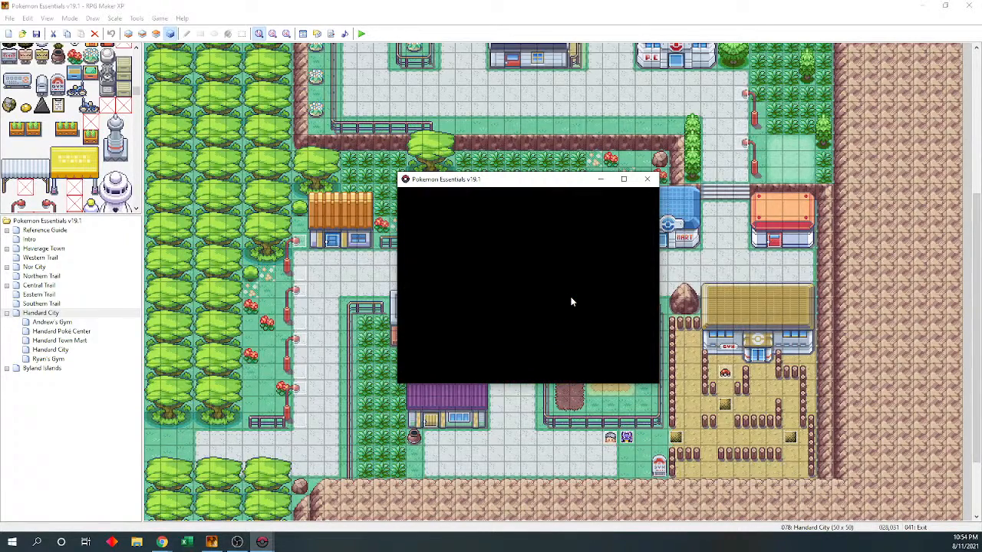
{"action": "key", "text": "Down"}
{"action": "key", "text": "Down"}
{"action": "key", "text": "Down"}
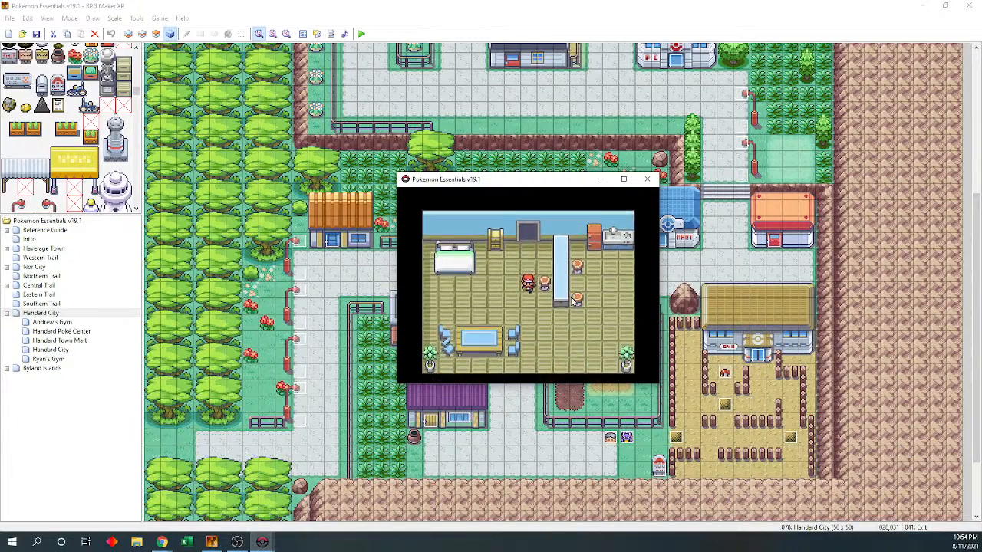
Walk around the blue-walled room past the counter, plants and table, and leave through its back doorway
{"action": "key", "text": "Right"}
{"action": "key", "text": "Right"}
{"action": "key", "text": "Right"}
{"action": "key", "text": "Right"}
{"action": "key", "text": "Right"}
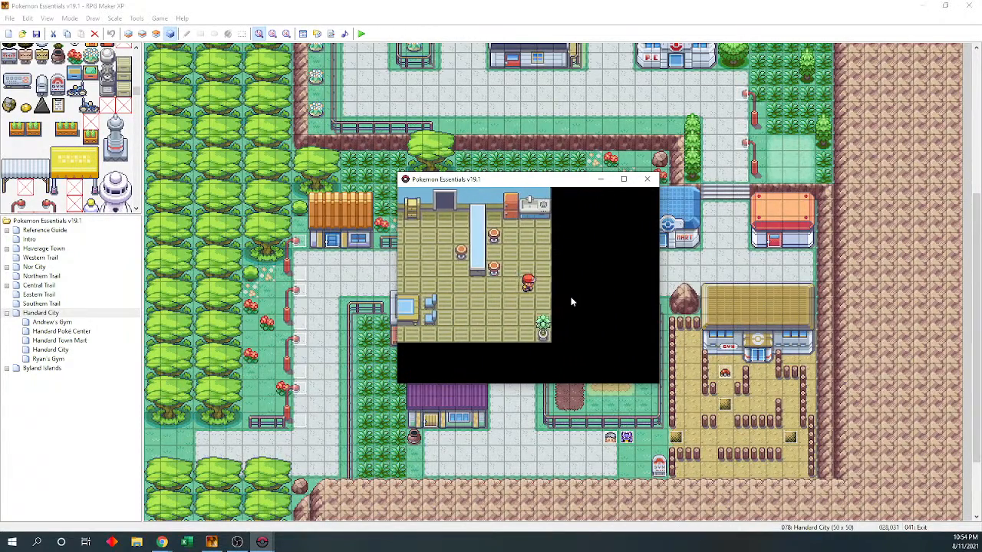
{"action": "key", "text": "Down"}
{"action": "key", "text": "Left"}
{"action": "key", "text": "Down"}
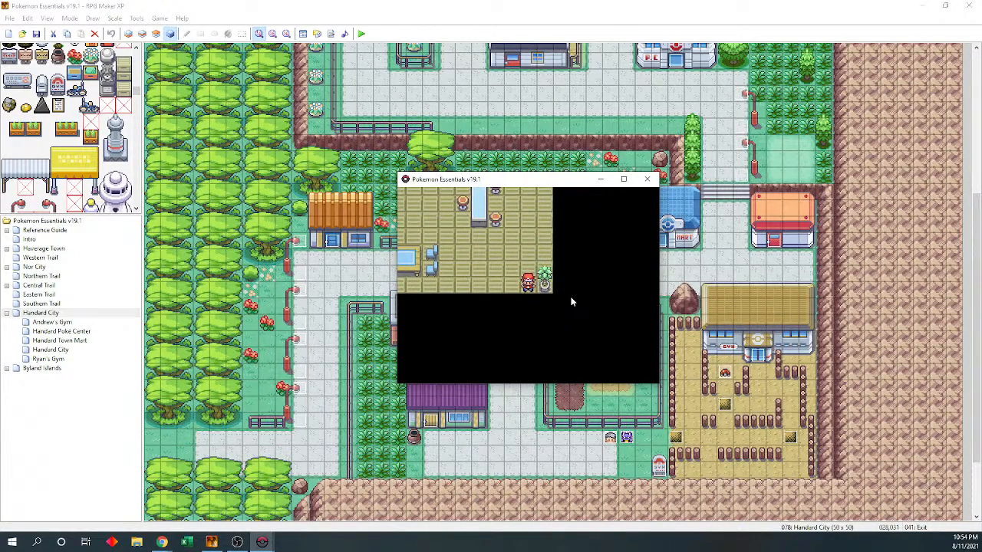
{"action": "key", "text": "Left"}
{"action": "key", "text": "Left"}
{"action": "key", "text": "Left"}
{"action": "key", "text": "Left"}
{"action": "key", "text": "Left"}
{"action": "key", "text": "Left"}
{"action": "key", "text": "Left"}
{"action": "key", "text": "Left"}
{"action": "key", "text": "Left"}
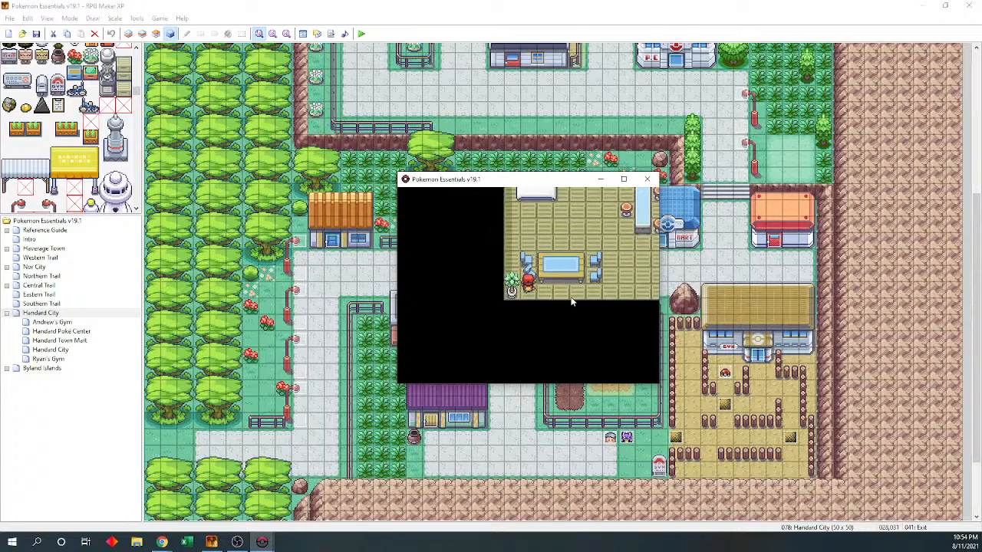
{"action": "key", "text": "Up"}
{"action": "key", "text": "Up"}
{"action": "key", "text": "Up"}
{"action": "key", "text": "Up"}
{"action": "key", "text": "Up"}
{"action": "key", "text": "Right"}
{"action": "key", "text": "Right"}
{"action": "key", "text": "Right"}
{"action": "key", "text": "Right"}
{"action": "key", "text": "Right"}
{"action": "key", "text": "Right"}
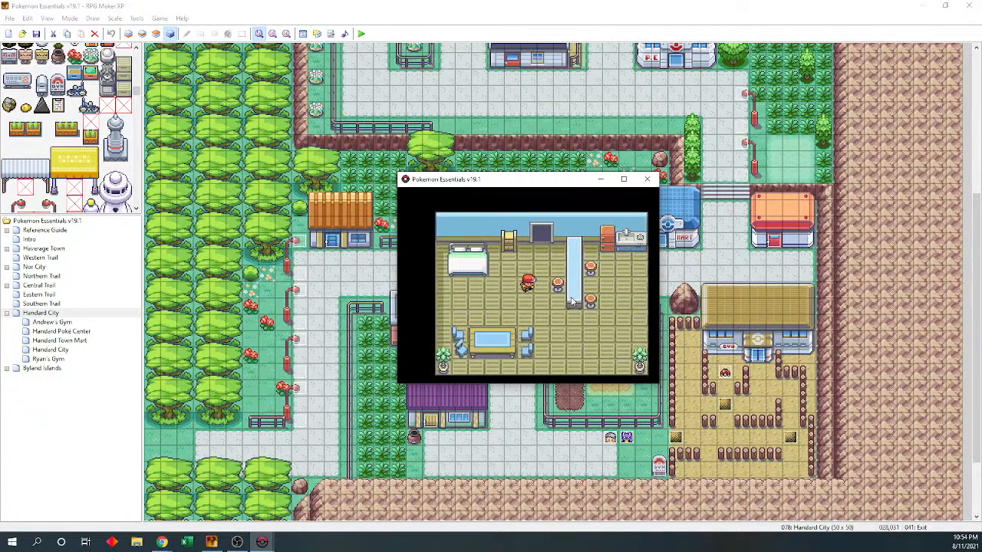
{"action": "key", "text": "Up"}
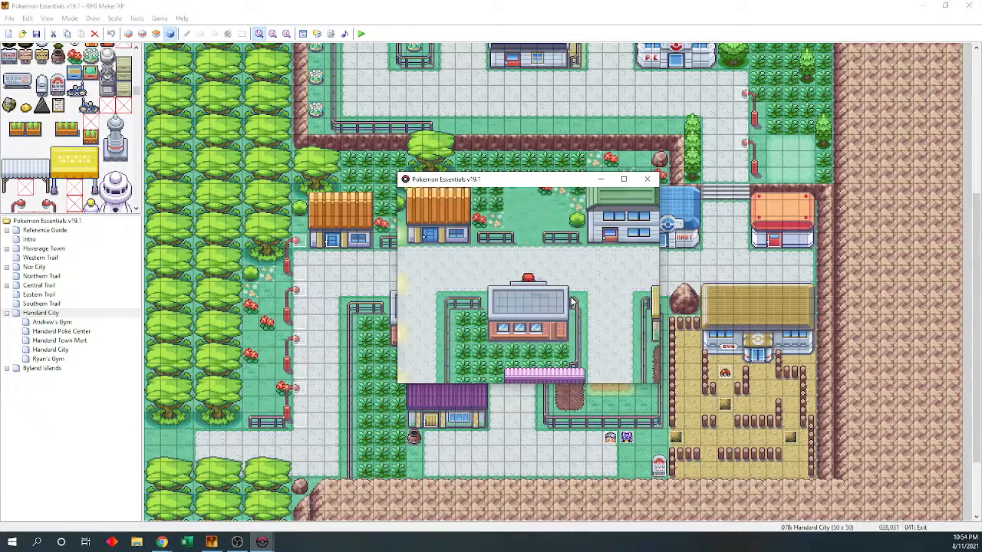
Walk east to the yellow-roofed house and enter it through its rear entrance
{"action": "key", "text": "Right"}
{"action": "key", "text": "Right"}
{"action": "key", "text": "Right"}
{"action": "key", "text": "Right"}
{"action": "key", "text": "Right"}
{"action": "key", "text": "Right"}
{"action": "key", "text": "Right"}
{"action": "key", "text": "Right"}
{"action": "key", "text": "Right"}
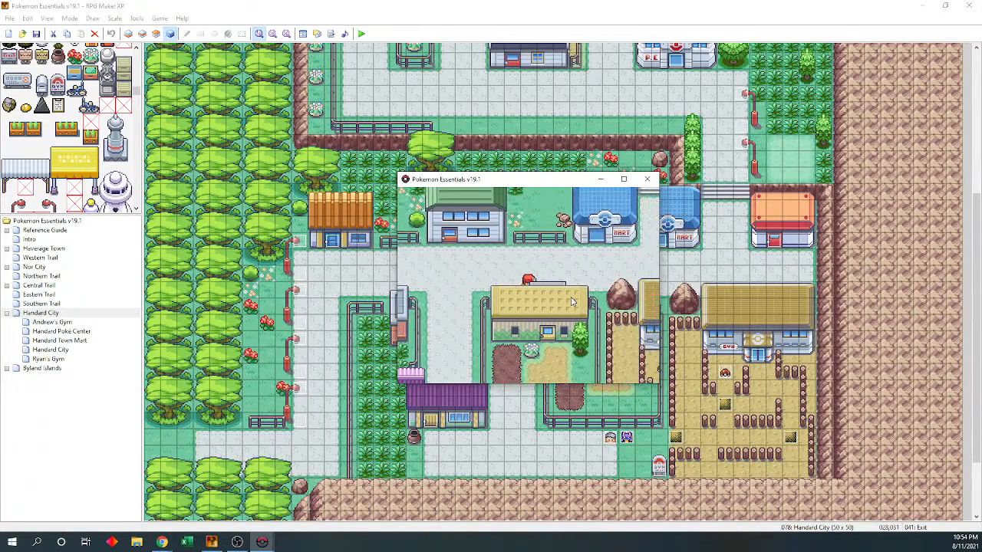
{"action": "key", "text": "Up"}
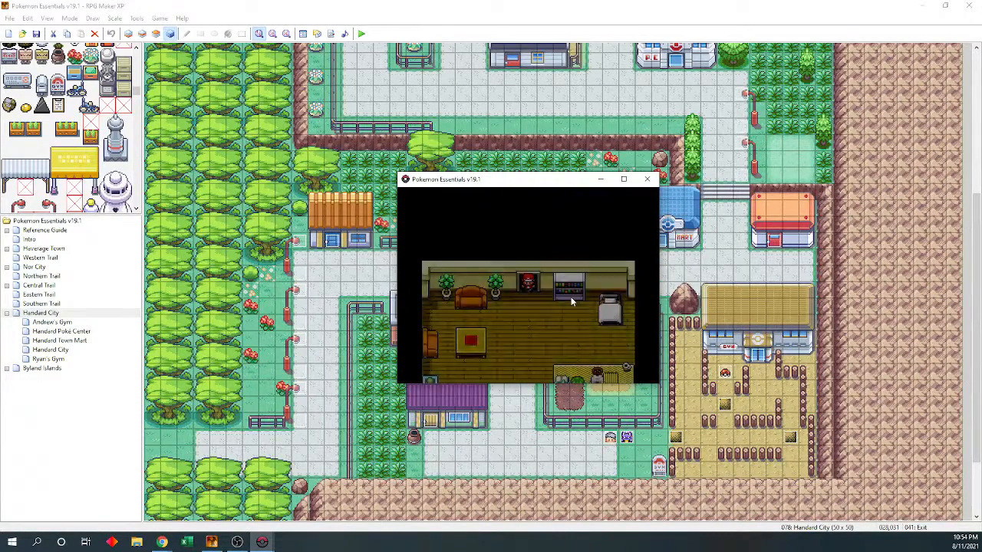
Cross the yellow-roofed house's interior and leave through its front door
{"action": "key", "text": "Down"}
{"action": "key", "text": "Down"}
{"action": "key", "text": "Down"}
{"action": "key", "text": "Down"}
{"action": "key", "text": "Down"}
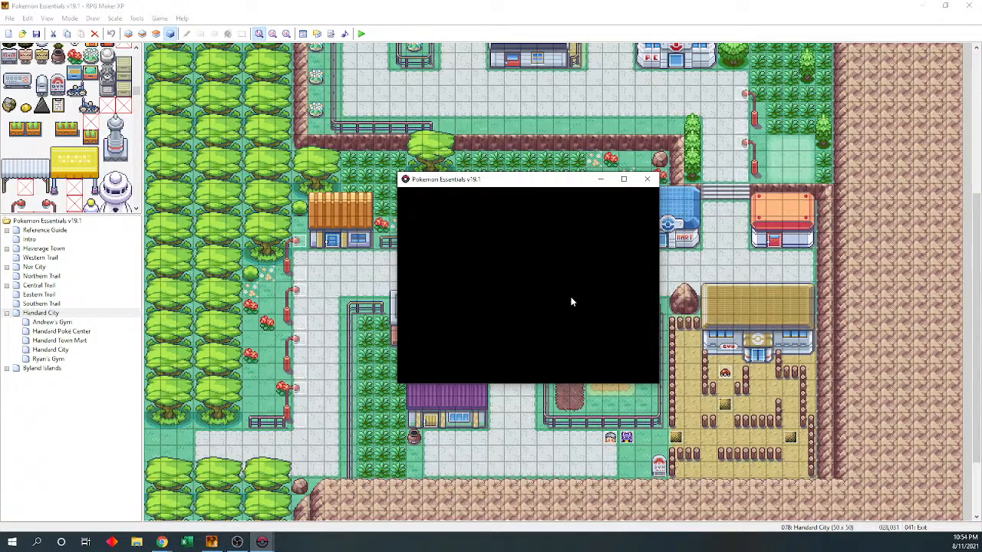
{"action": "key", "text": "Down"}
{"action": "key", "text": "Down"}
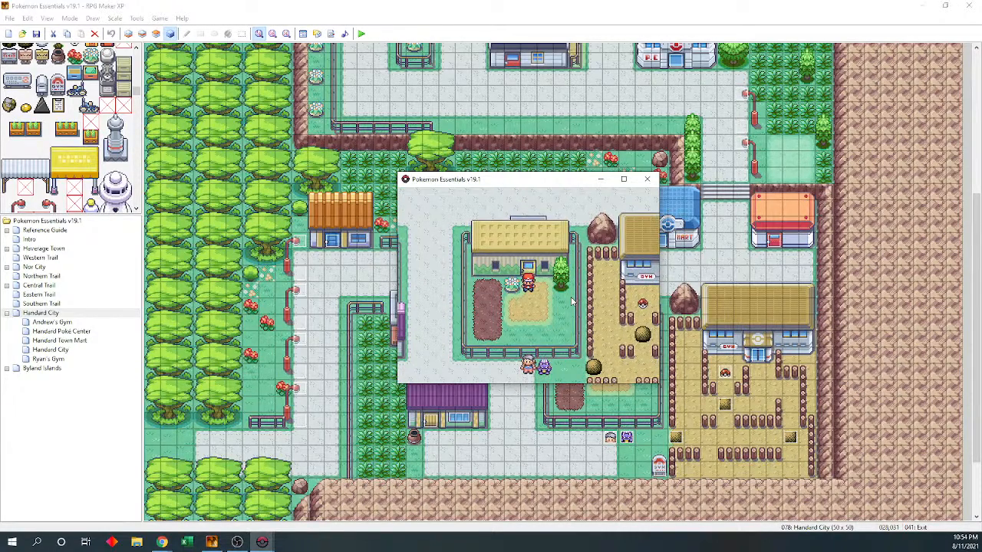
Walk around the garden and test the yellow-roofed house's front door by entering, leaving and entering again
{"action": "key", "text": "Right"}
{"action": "key", "text": "Up"}
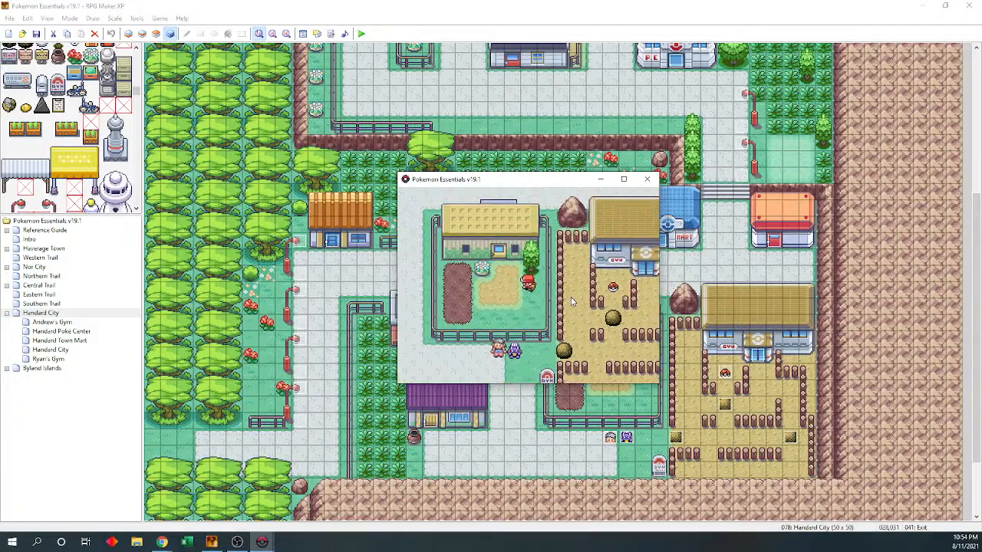
{"action": "key", "text": "Up"}
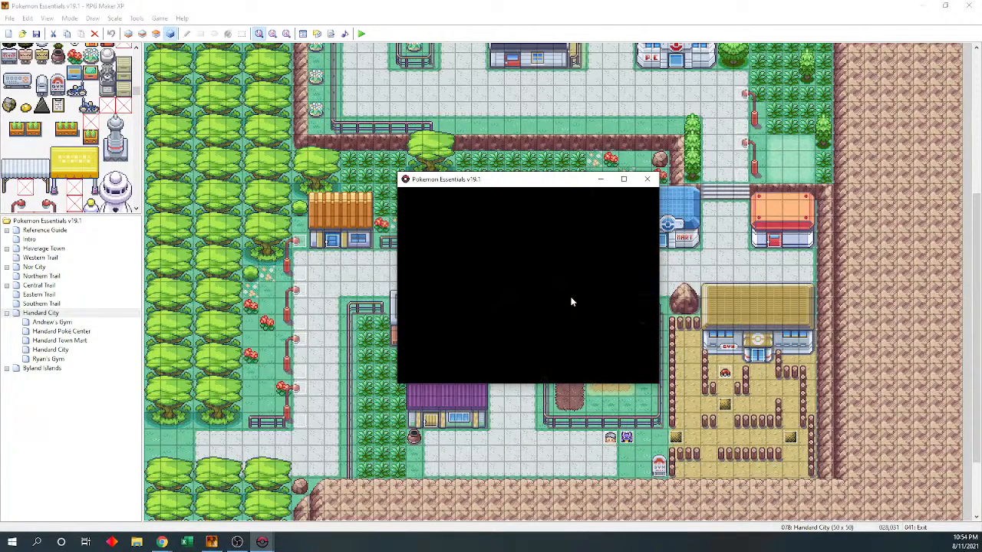
{"action": "key", "text": "Down"}
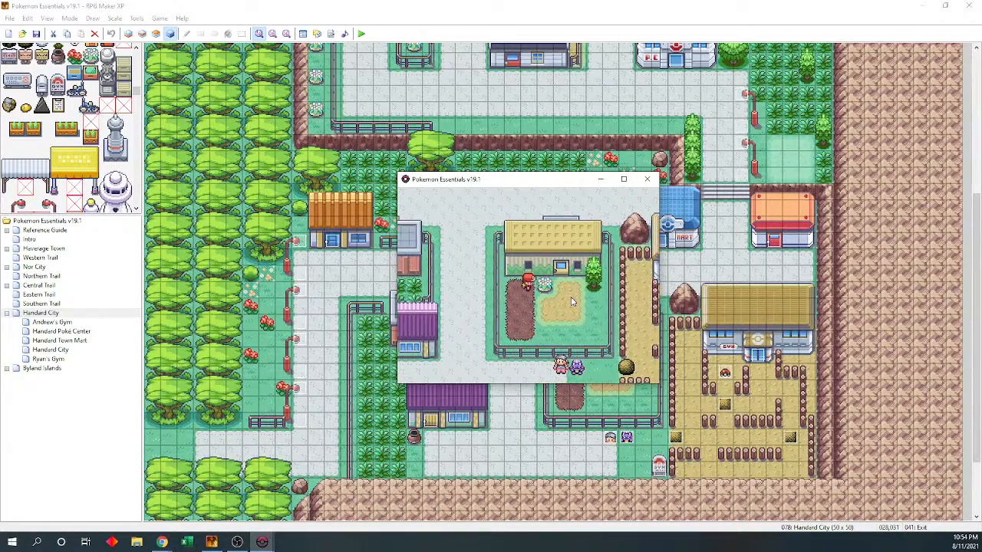
{"action": "key", "text": "Right"}
{"action": "key", "text": "Right"}
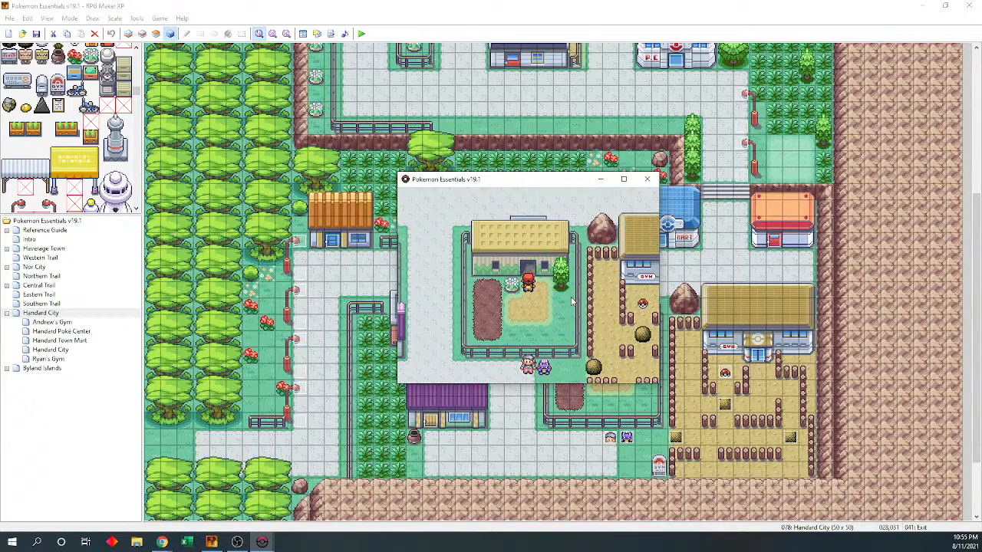
{"action": "key", "text": "Up"}
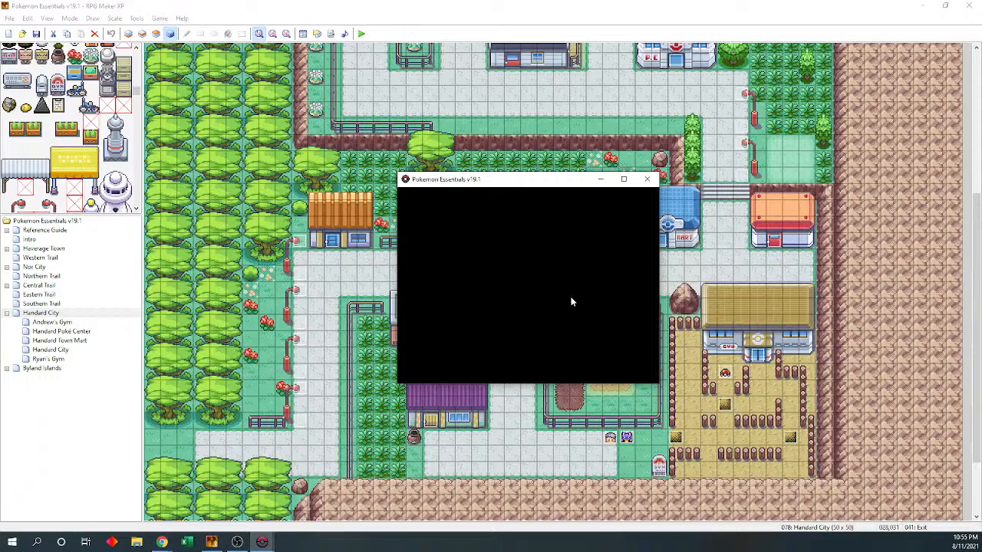
Leave the yellow-roofed house and go into the purple-roofed house through its door
{"action": "key", "text": "Down"}
{"action": "key", "text": "Down"}
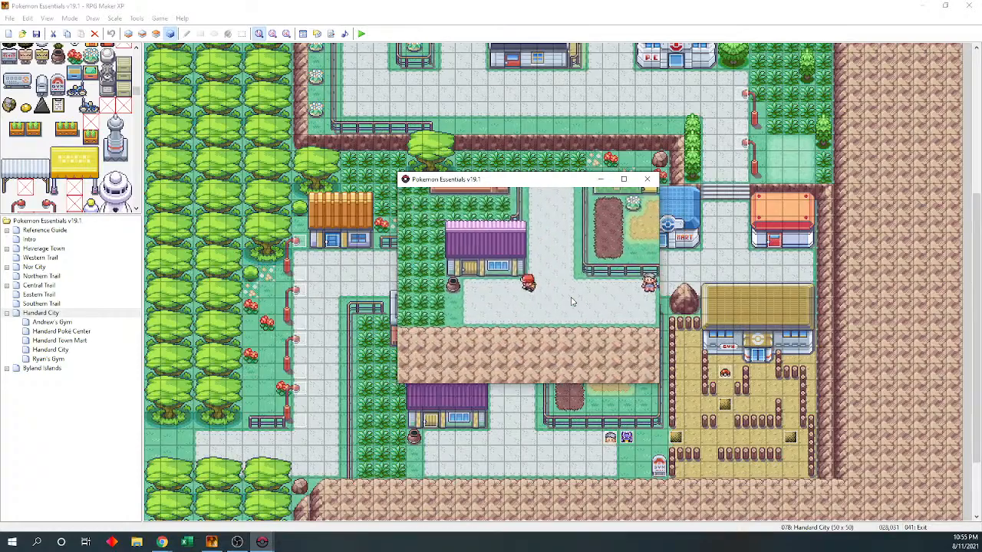
{"action": "key", "text": "Left"}
{"action": "key", "text": "Up"}
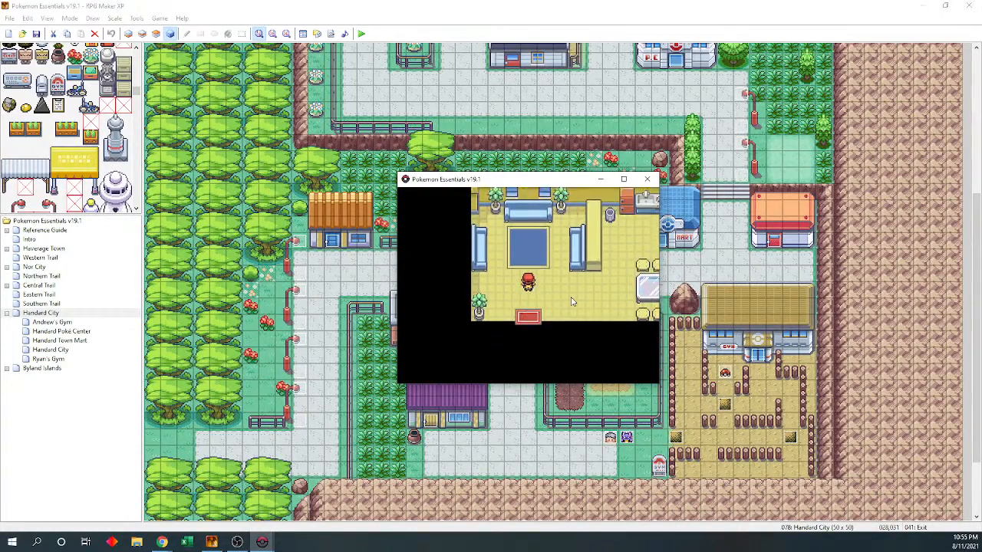
Walk east from the purple-roofed house's interior, through the walls, into the neighbouring wooden-floored room
{"action": "key", "text": "Right"}
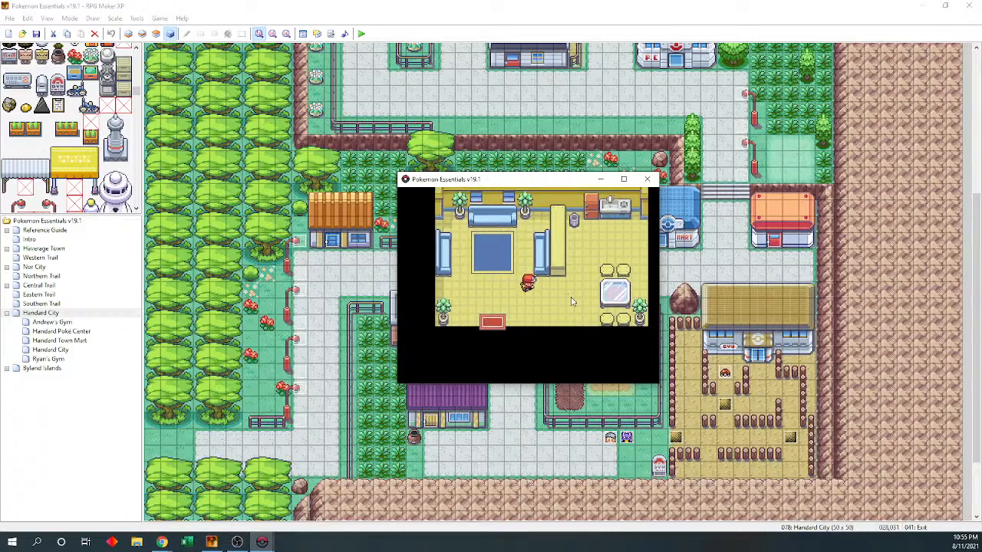
{"action": "key", "text": "Right"}
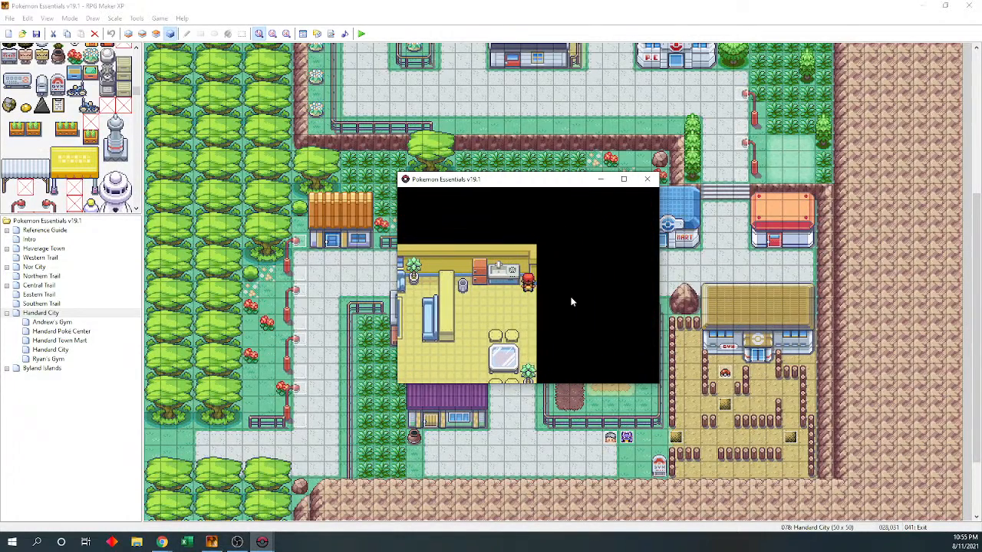
{"action": "key", "text": "Right"}
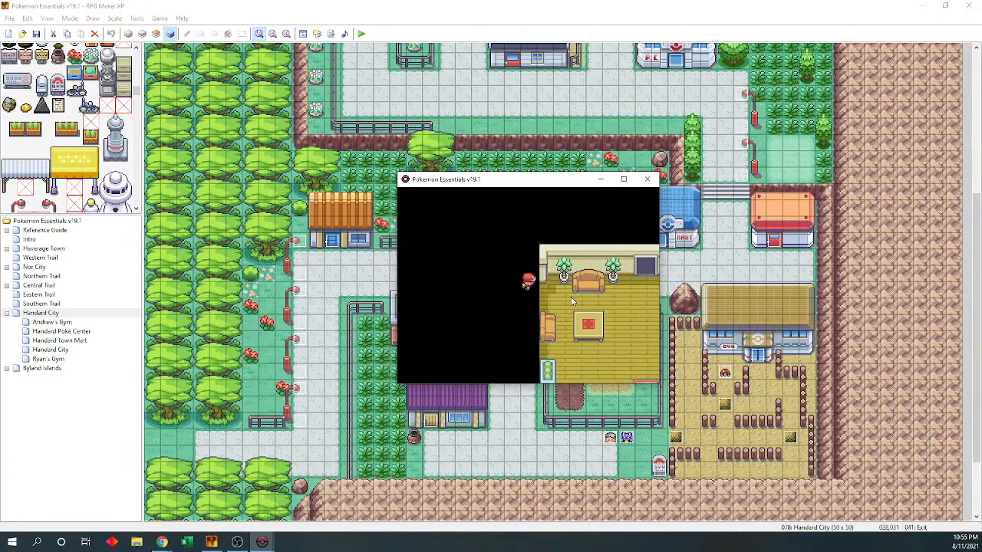
{"action": "key", "text": "Right"}
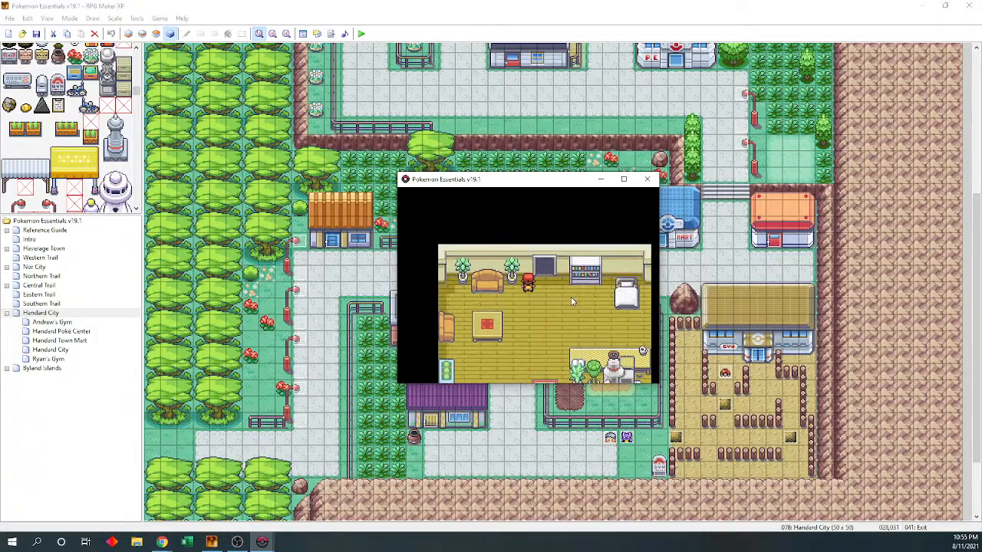
{"action": "key", "text": "Up"}
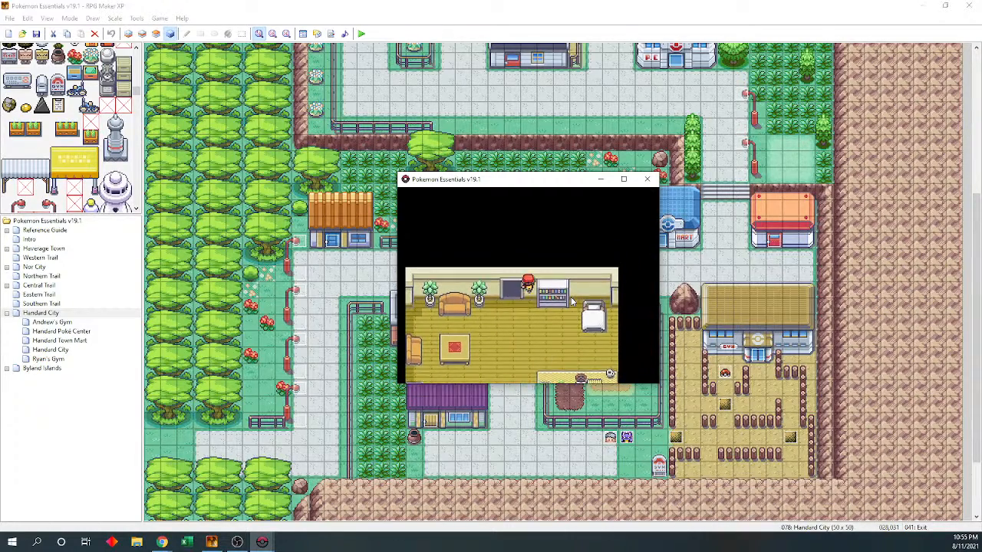
Walk back west across the empty area to the purple-roofed house's interior and leave through its front door
{"action": "key", "text": "Down"}
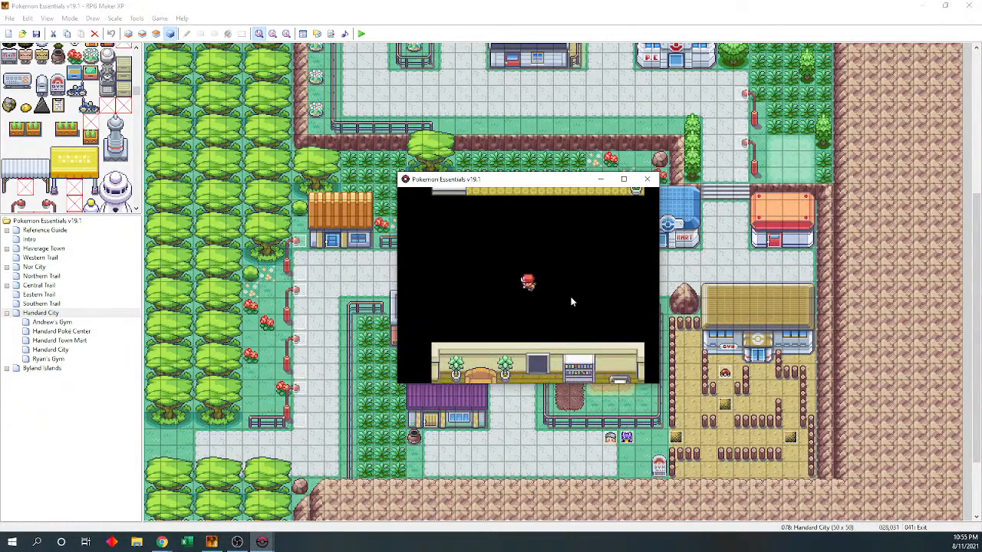
{"action": "key", "text": "Left"}
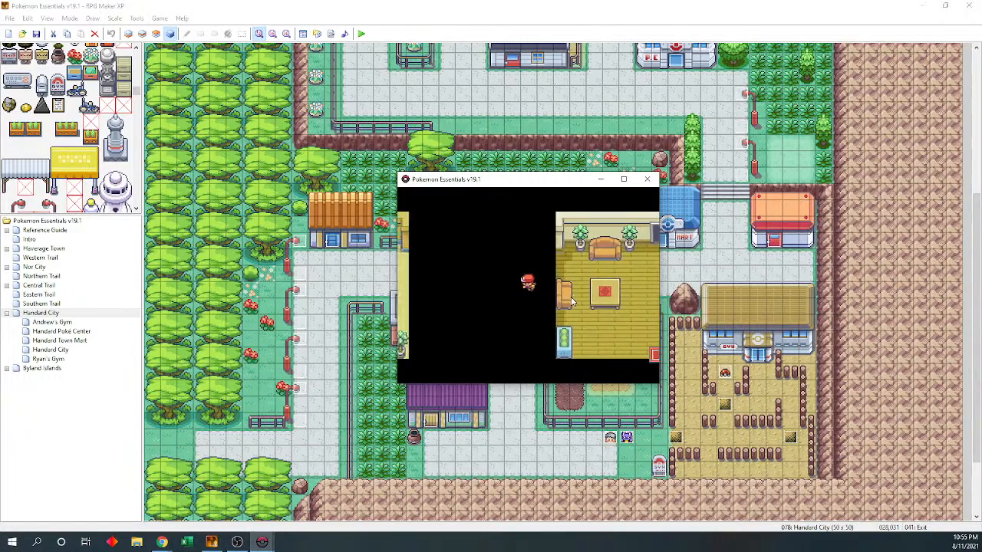
{"action": "key", "text": "Left"}
{"action": "key", "text": "Down"}
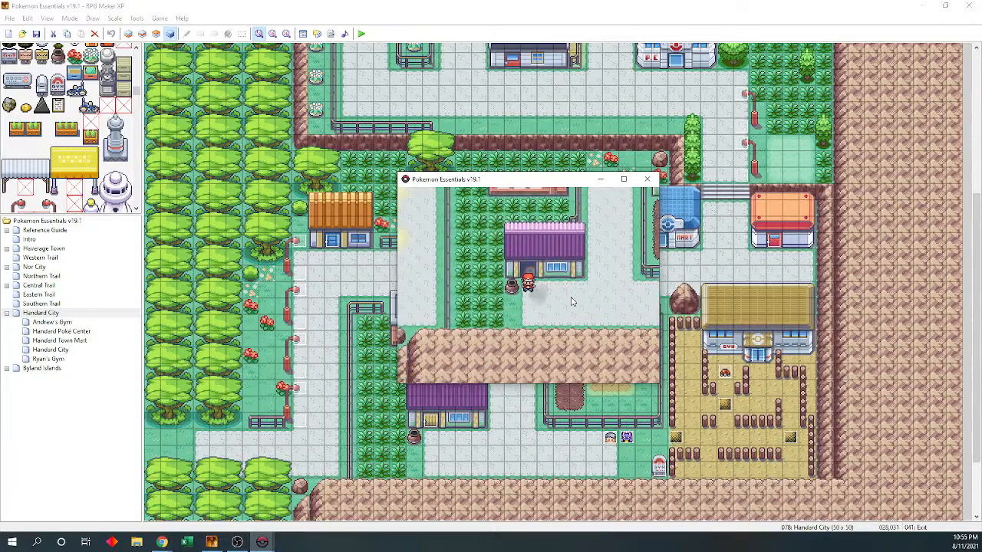
Walk to the path northeast of the purple-roofed house and save the game
{"action": "key", "text": "Right"}
{"action": "key", "text": "Up"}
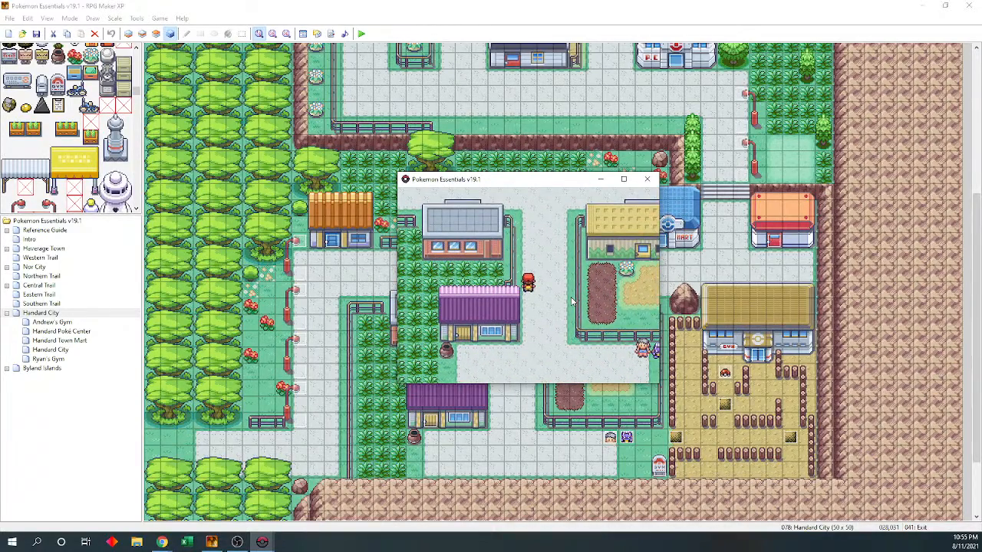
{"action": "key", "text": "Escape"}
{"action": "key", "text": "Up"}
{"action": "key", "text": "Up"}
{"action": "key", "text": "Up"}
{"action": "key", "text": "Up"}
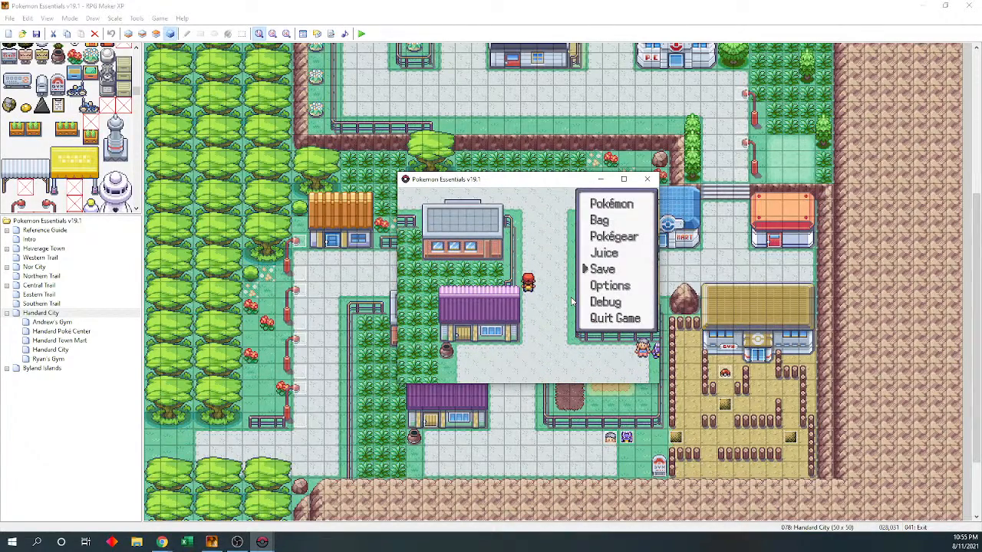
{"action": "key", "text": "Return"}
{"action": "key", "text": "Return"}
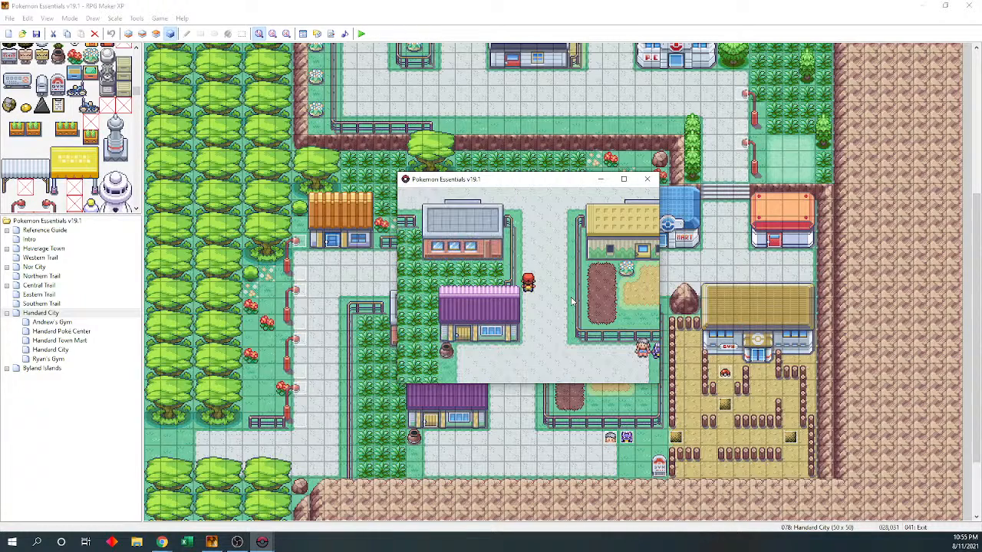
Walk north past the Mart to the Poké Center and close the playtest
{"action": "key", "text": "Escape"}
{"action": "key", "text": "Escape"}
{"action": "key", "text": "Up"}
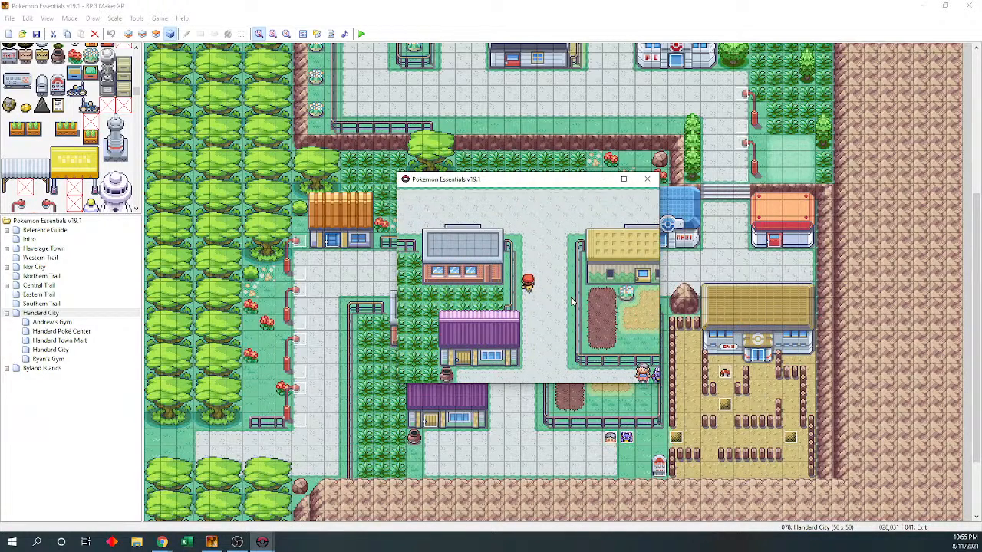
{"action": "key", "text": "Right"}
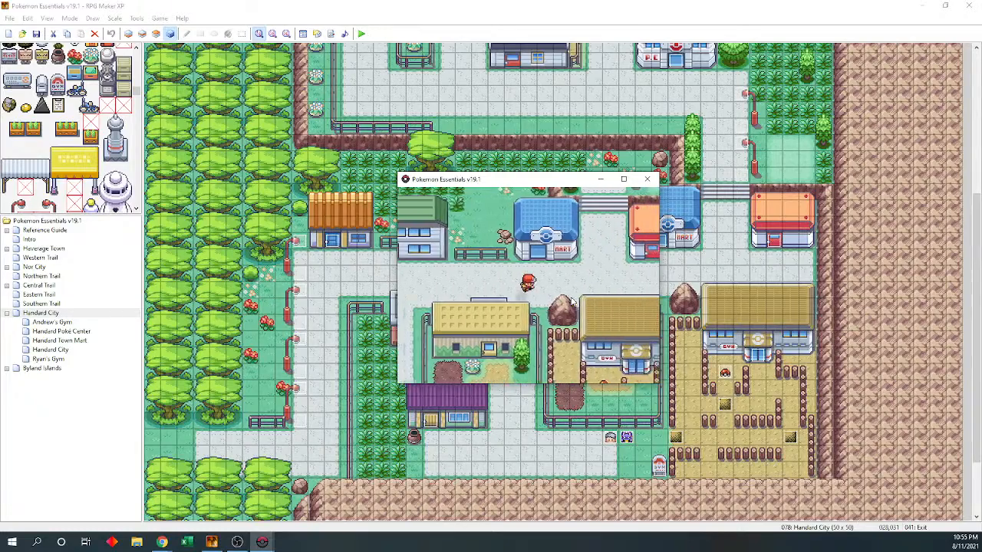
{"action": "key", "text": "Up"}
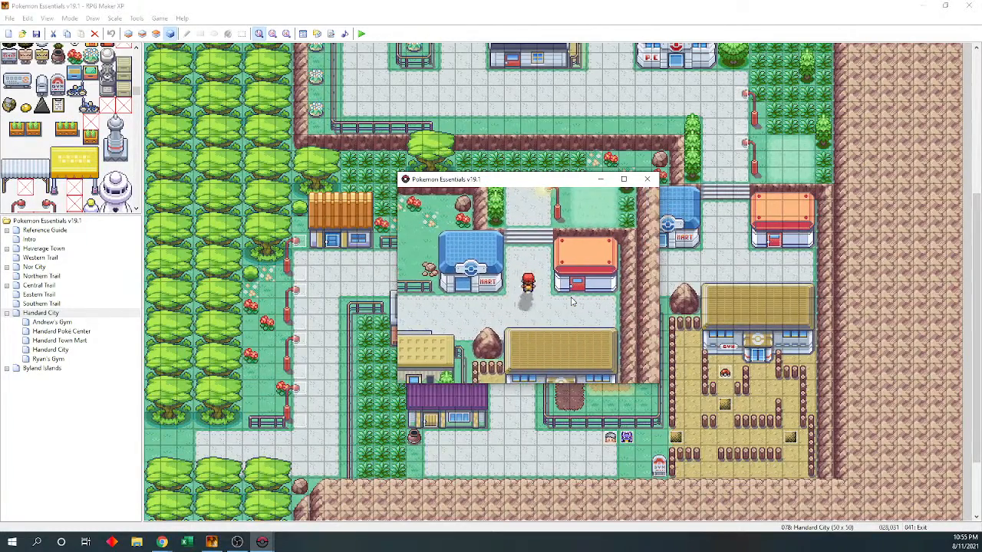
{"action": "key", "text": "Left"}
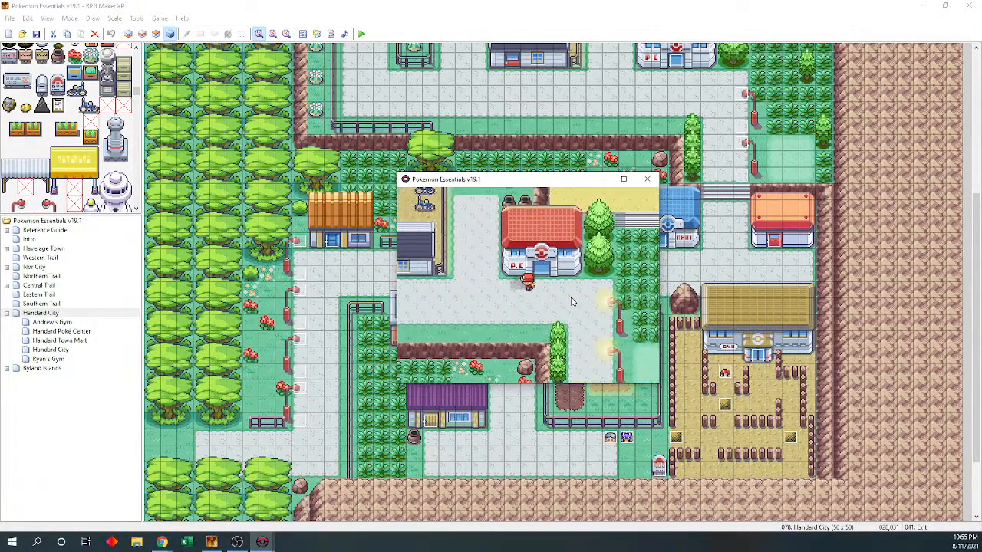
{"action": "left_click", "coordinate": [647, 181]}
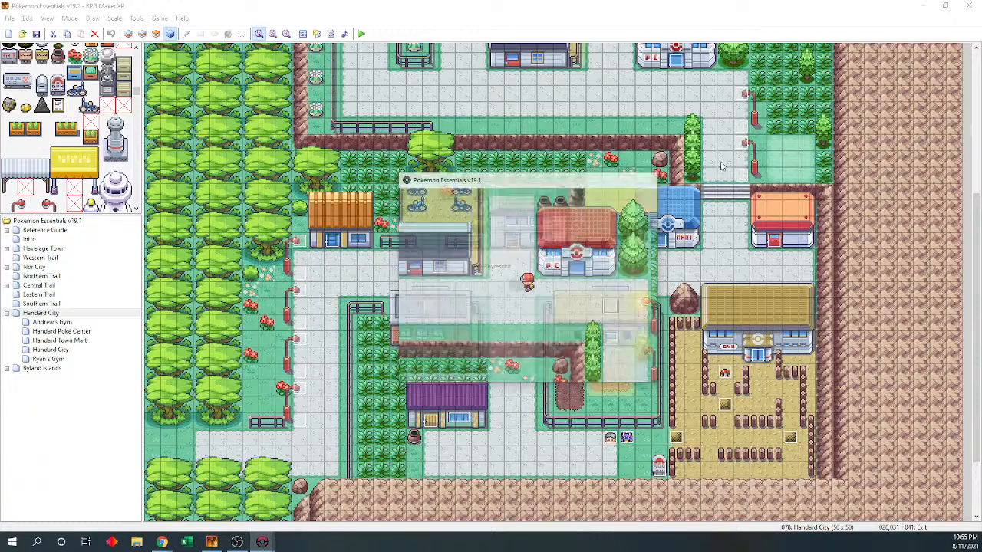
Inspect the OutdoorLight and Shadow events on the path above the stairs in Handard City, and close each without changes
{"action": "double_click", "coordinate": [742, 147]}
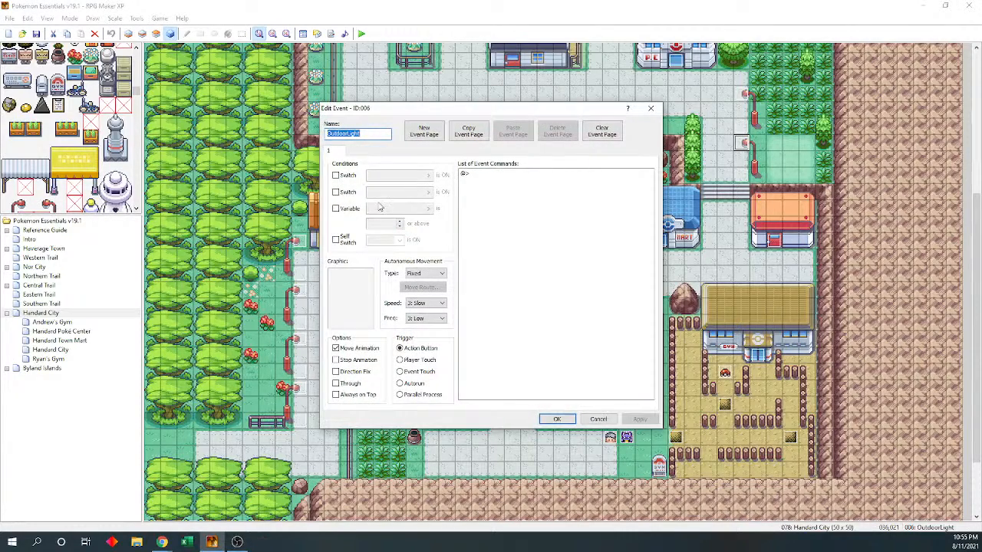
{"action": "left_click", "coordinate": [650, 108]}
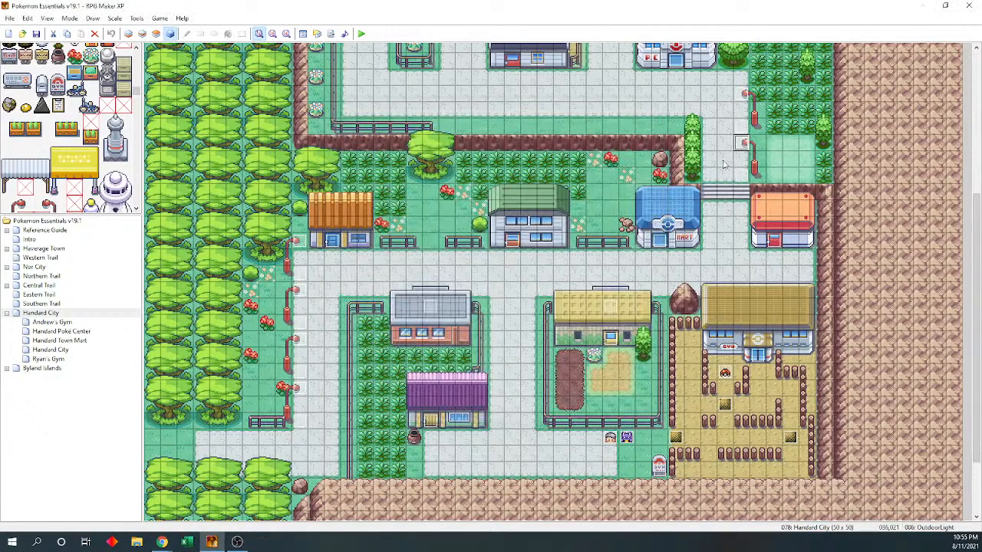
{"action": "double_click", "coordinate": [738, 177]}
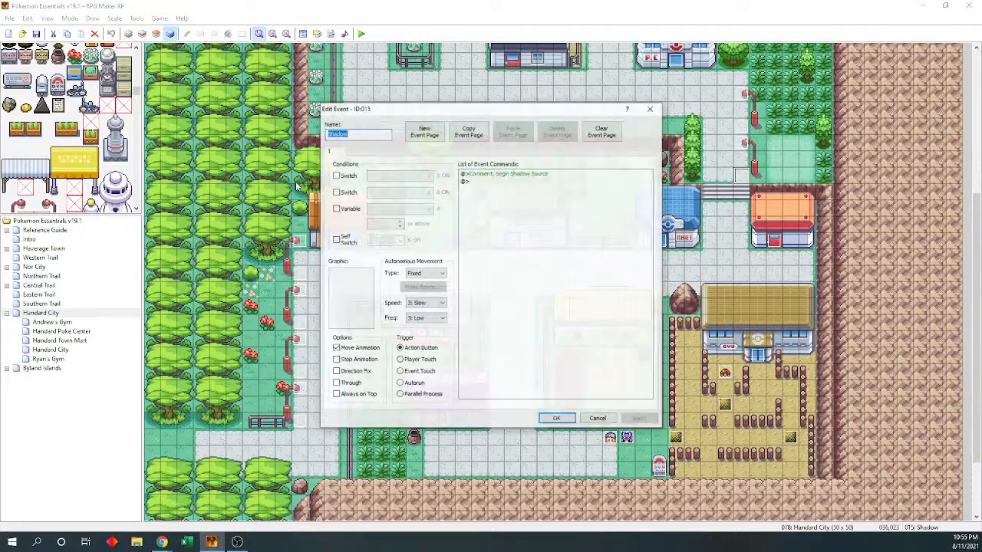
{"action": "left_click", "coordinate": [649, 110]}
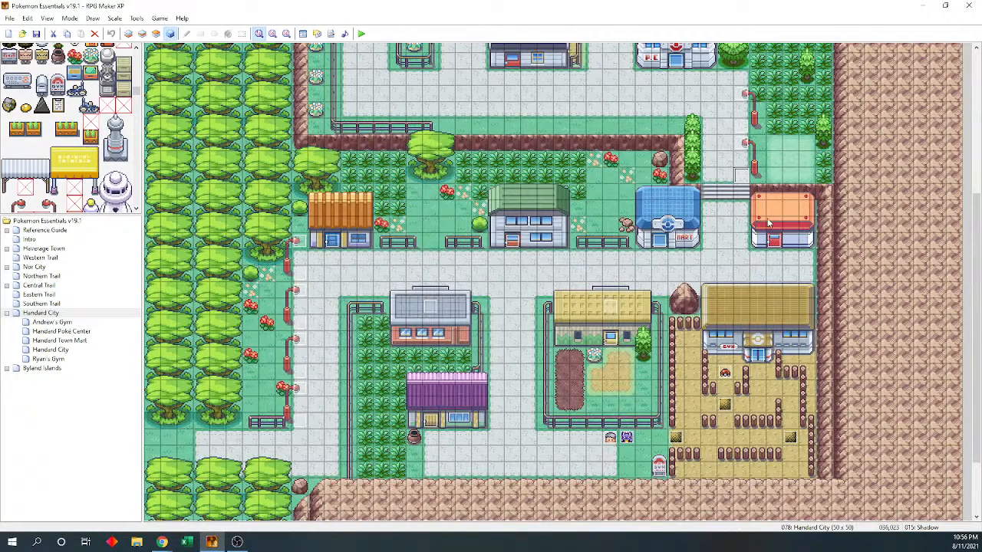
{"action": "left_click_drag", "start_coordinate": [975, 269], "coordinate": [976, 175]}
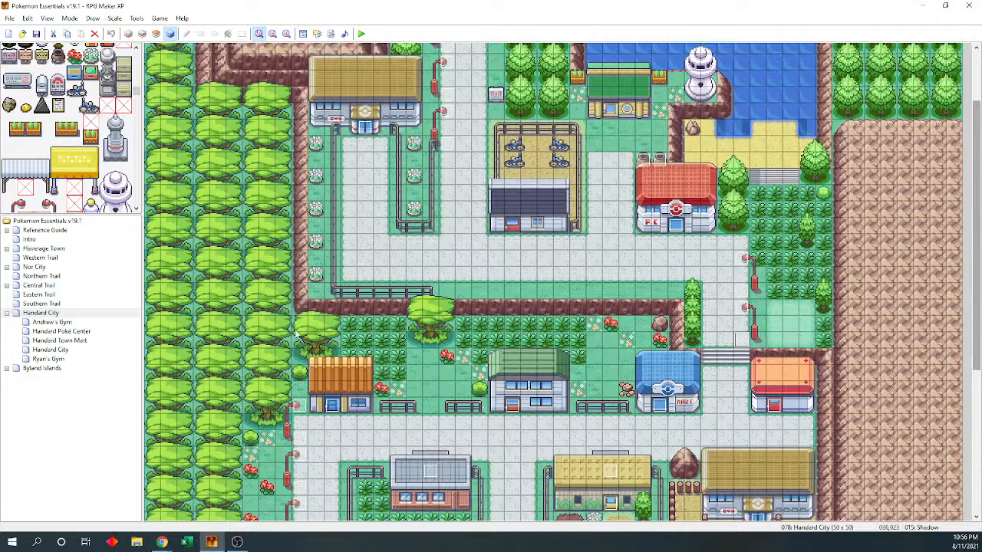
Browse the Reference Guide's submaps under Lerucean Town, Natural Park, Route 3 and Route 4, and open the Cycling Road gate map
{"action": "left_click", "coordinate": [8, 230]}
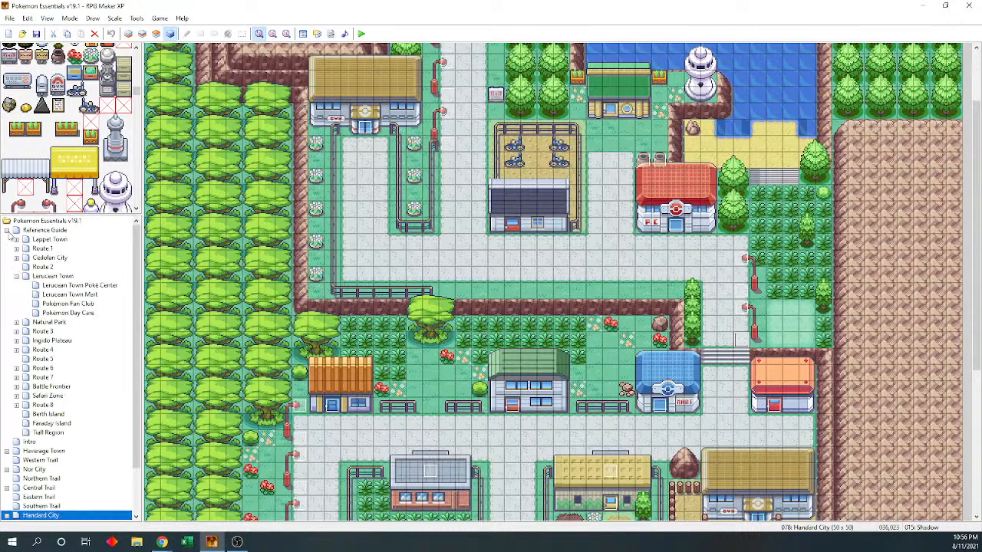
{"action": "left_click", "coordinate": [16, 277]}
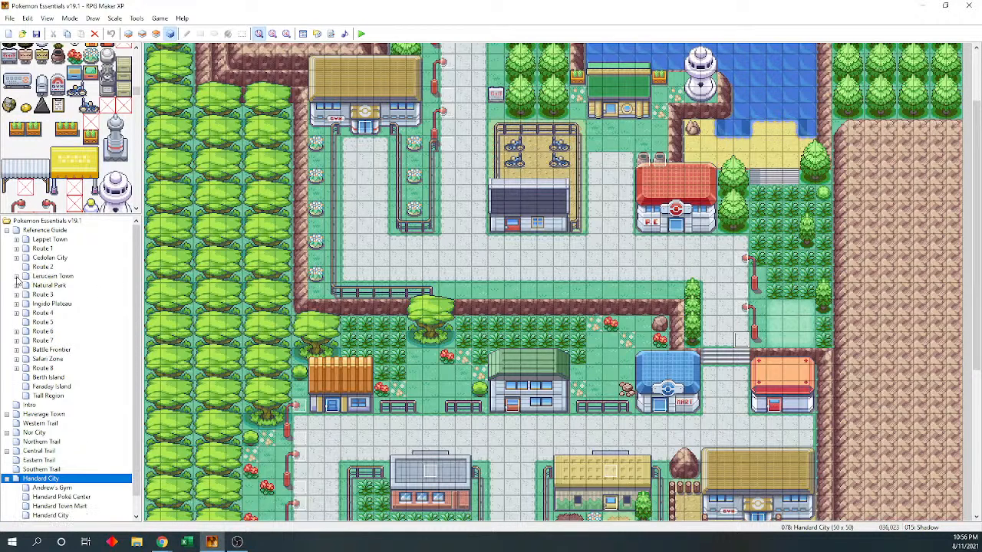
{"action": "left_click", "coordinate": [16, 286]}
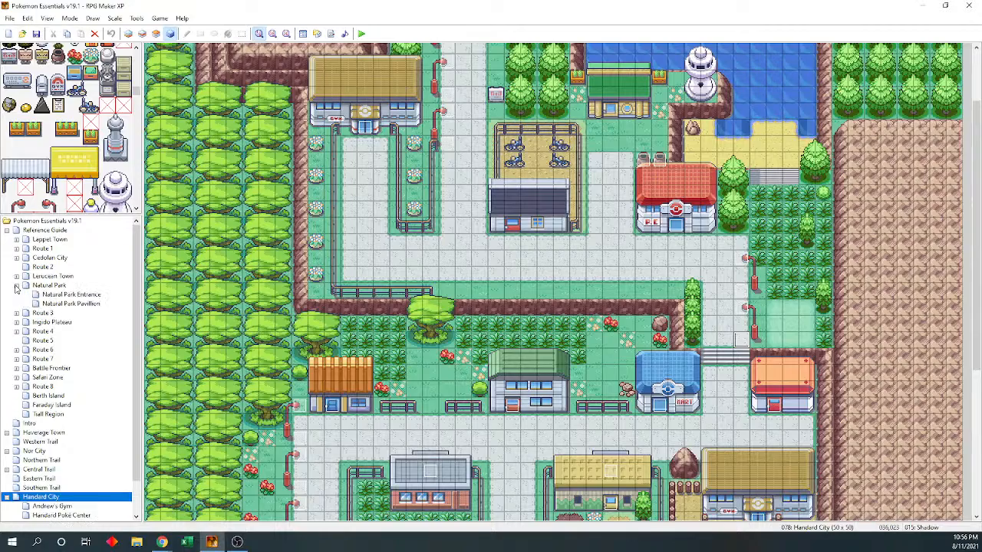
{"action": "left_click", "coordinate": [16, 285]}
{"action": "left_click", "coordinate": [16, 295]}
{"action": "left_click", "coordinate": [16, 295]}
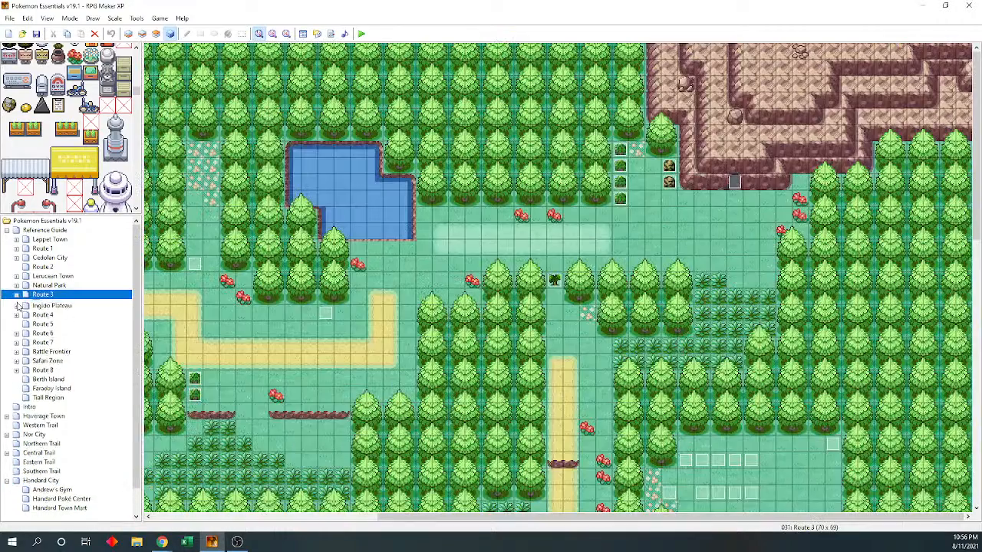
{"action": "left_click", "coordinate": [16, 304]}
{"action": "left_click", "coordinate": [17, 304]}
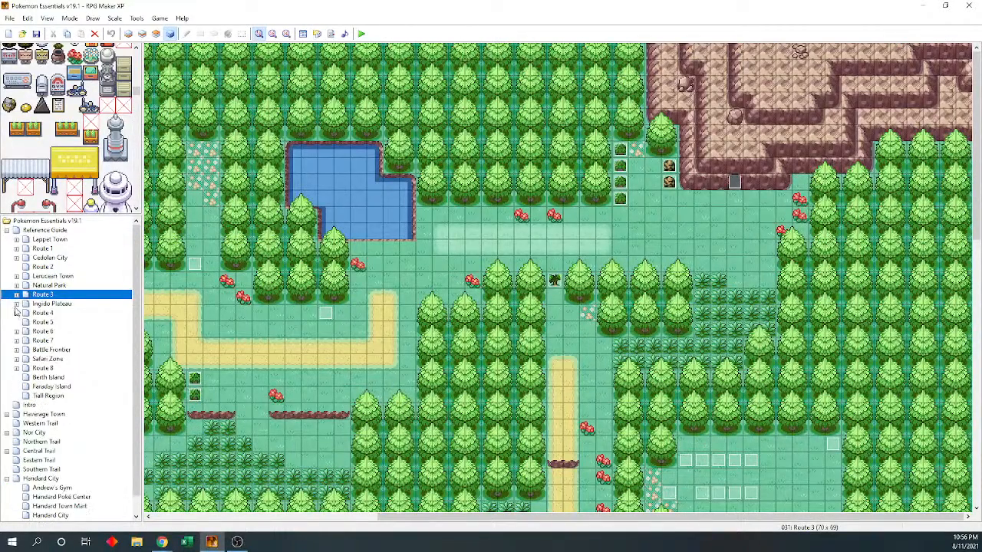
{"action": "left_click", "coordinate": [16, 314]}
{"action": "left_click", "coordinate": [48, 331]}
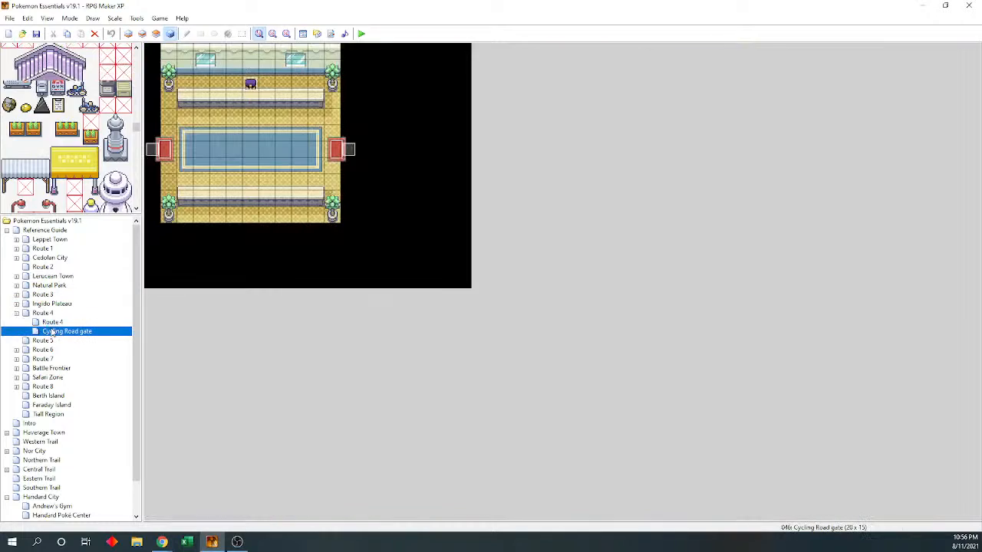
Look through the submaps under Cedolan City, and view the Cedolan City and Lappet Town maps at half scale
{"action": "left_click", "coordinate": [16, 257]}
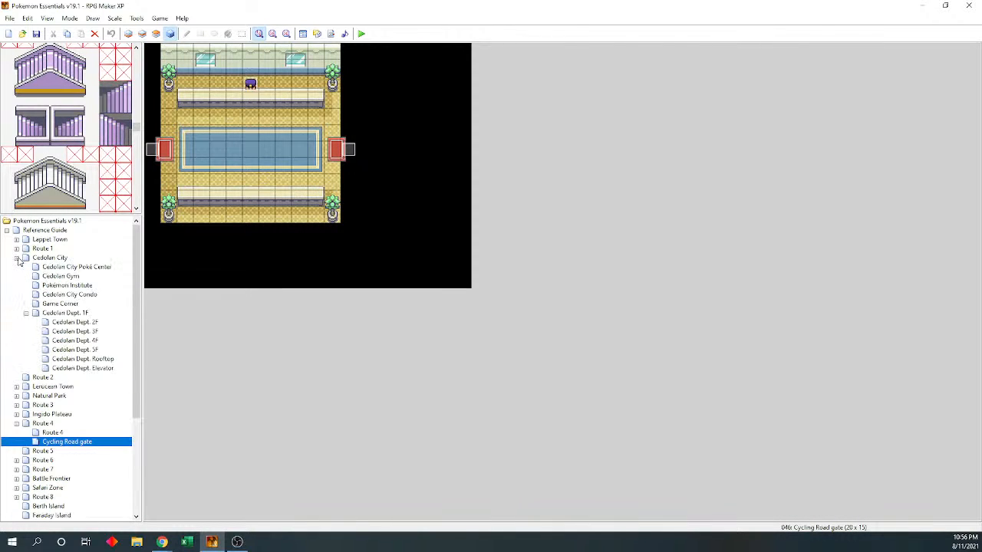
{"action": "left_click", "coordinate": [26, 314]}
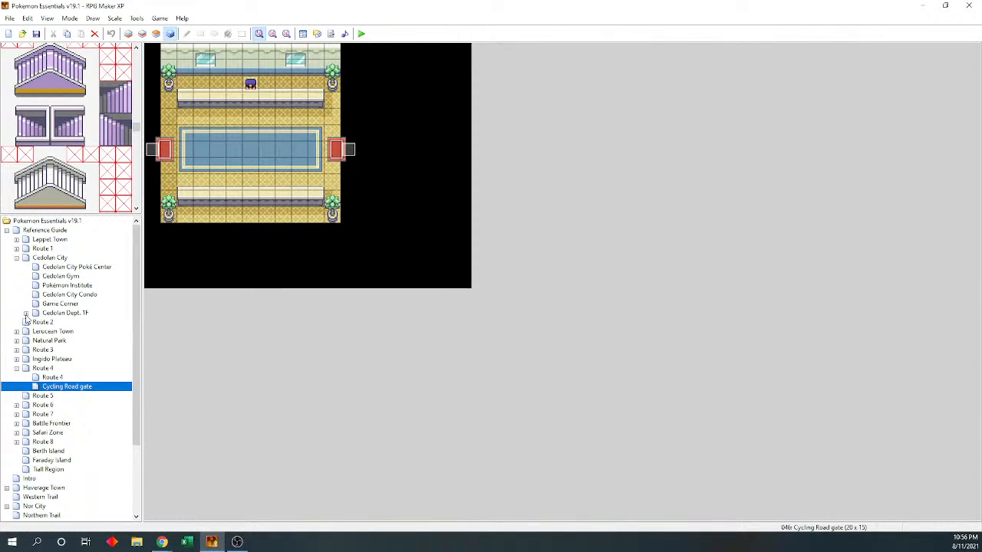
{"action": "left_click", "coordinate": [58, 259]}
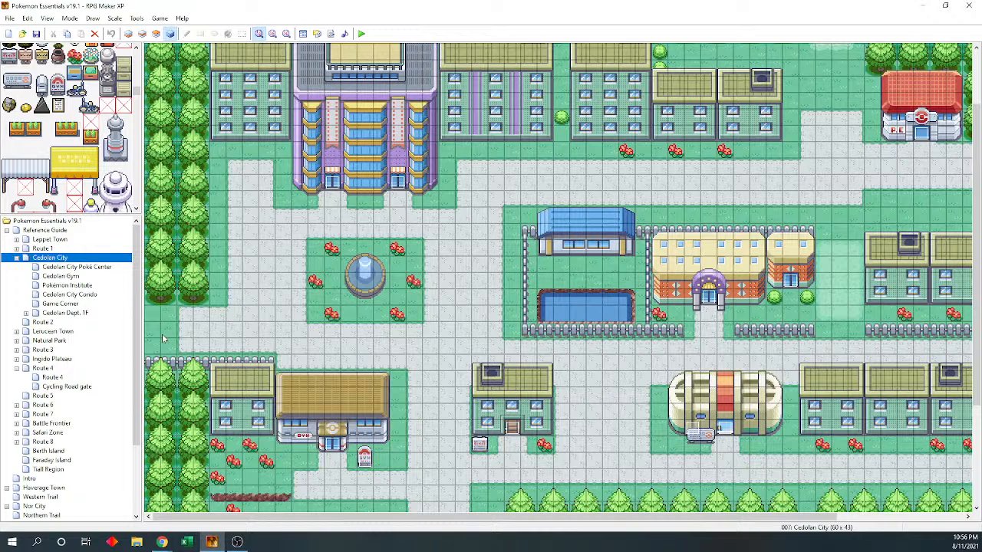
{"action": "left_click", "coordinate": [272, 34]}
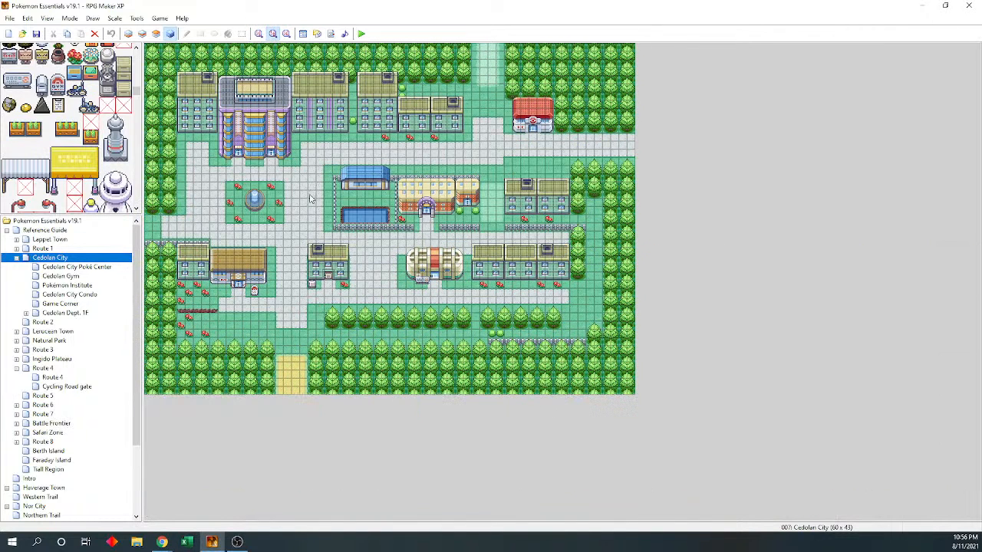
{"action": "left_click", "coordinate": [52, 241]}
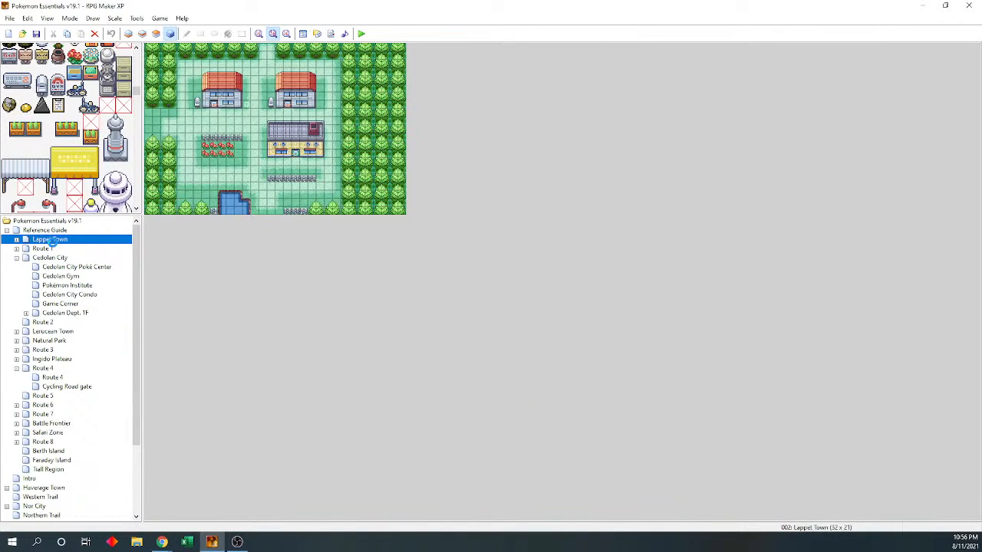
{"action": "left_click", "coordinate": [16, 260]}
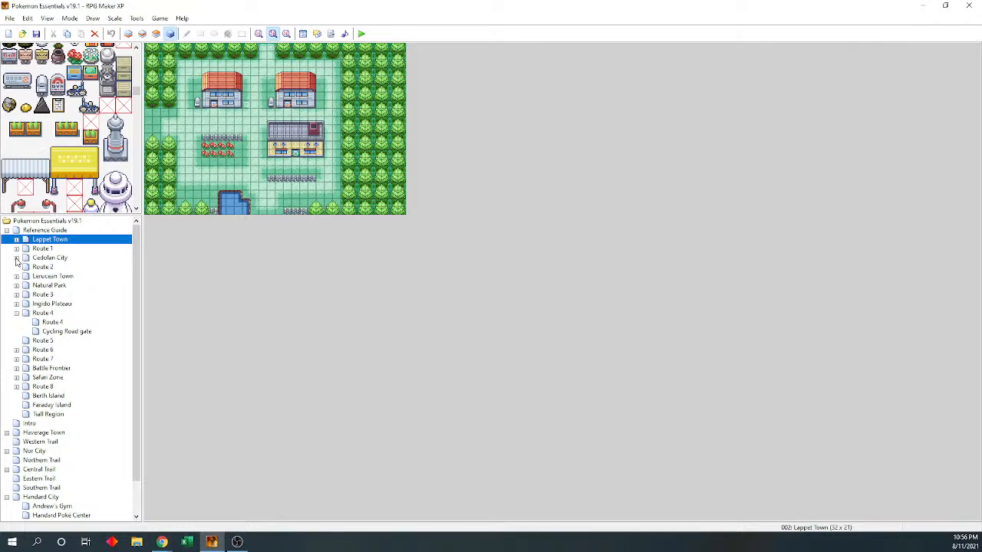
Browse the Natural Park, Ingido Plateau, Battle Frontier, Safari Zone, Route 8, Berth Island, Faraday Island and Tiall Region maps
{"action": "left_click", "coordinate": [50, 285]}
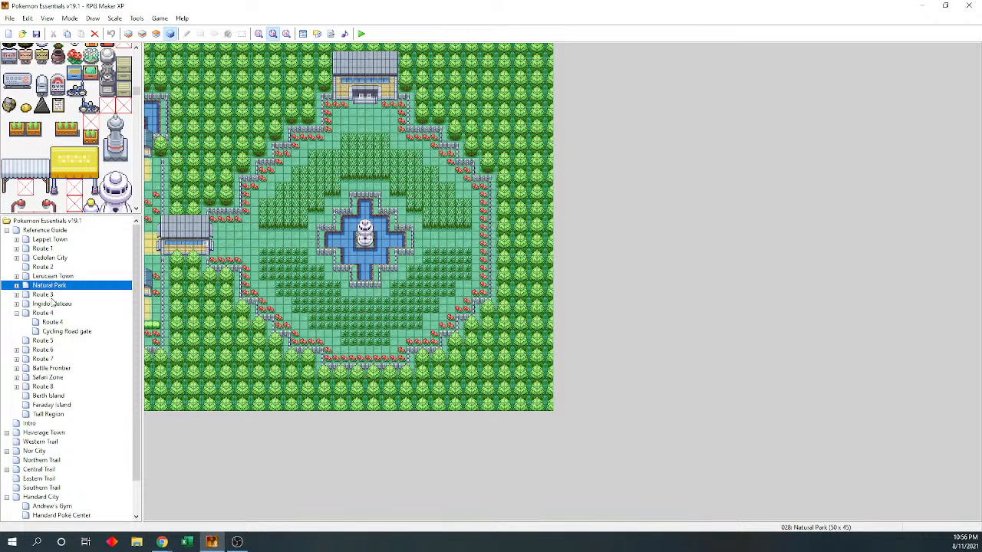
{"action": "left_click", "coordinate": [52, 303]}
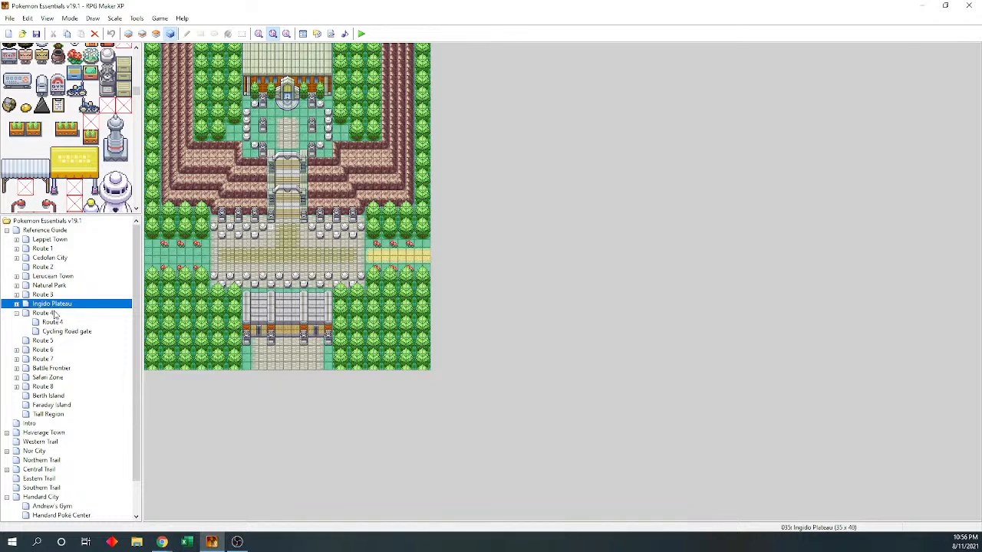
{"action": "left_click", "coordinate": [17, 313]}
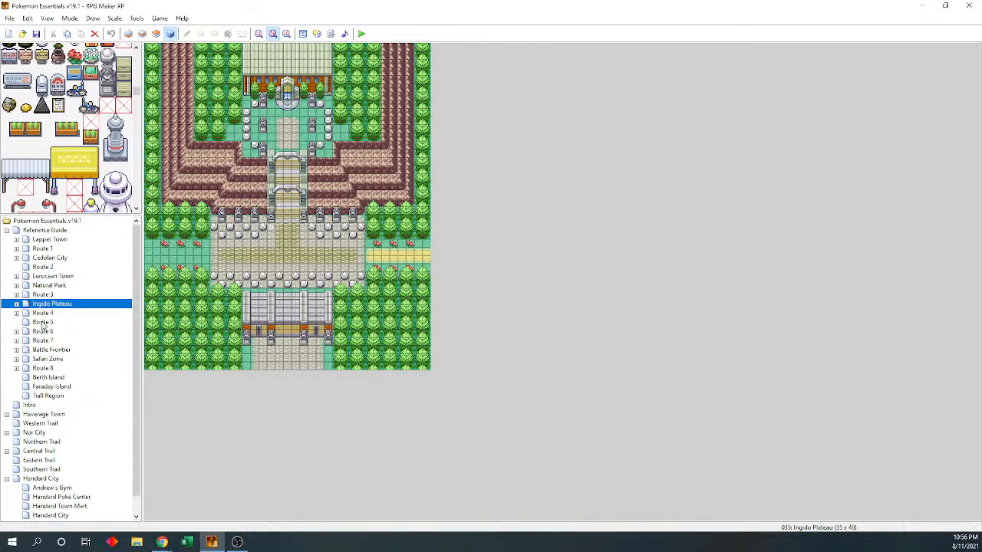
{"action": "left_click", "coordinate": [54, 350]}
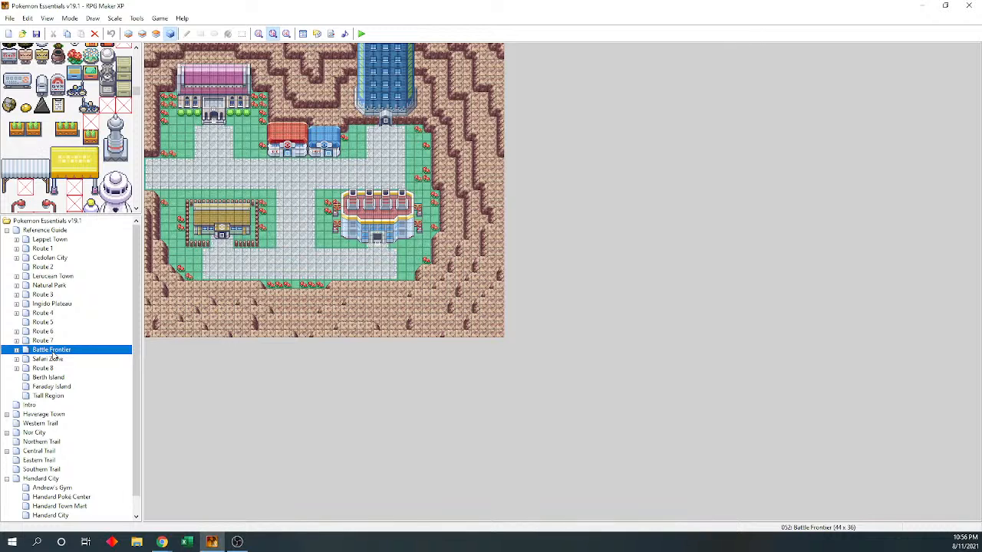
{"action": "key", "text": "Down"}
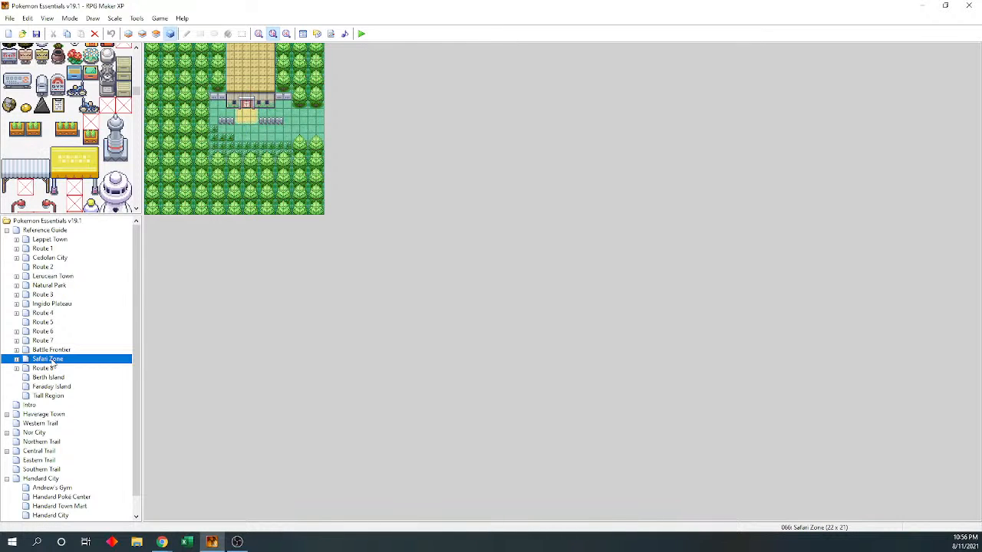
{"action": "left_click", "coordinate": [50, 371]}
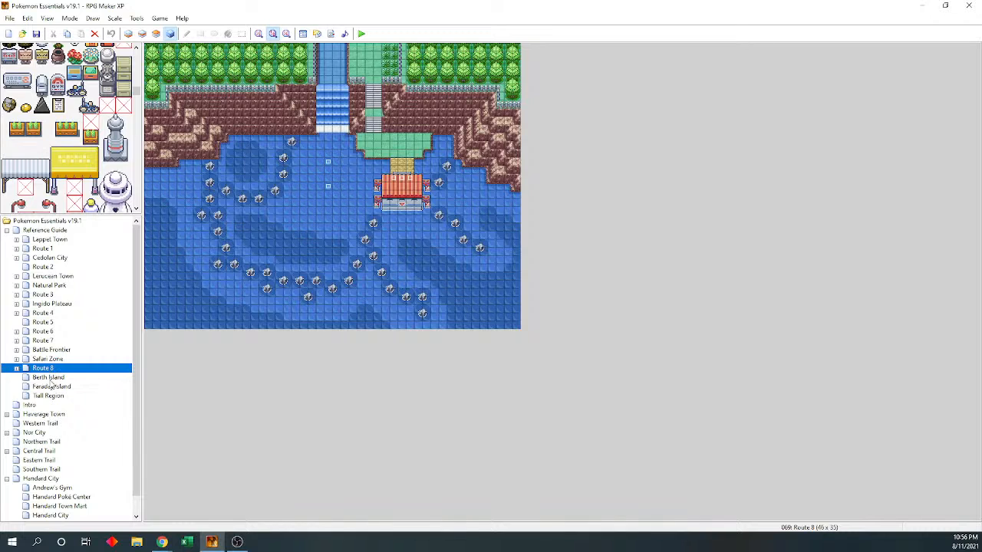
{"action": "key", "text": "Down"}
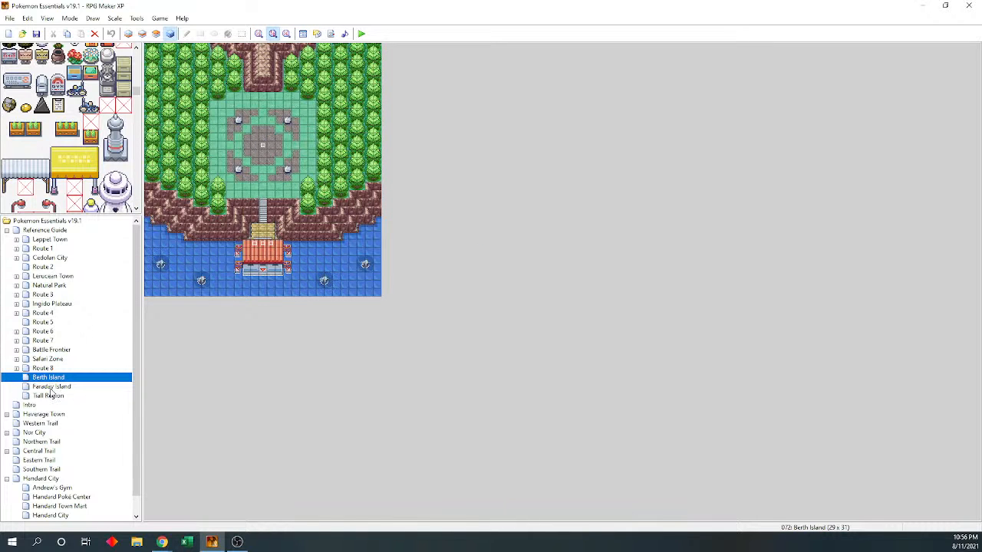
{"action": "key", "text": "Down"}
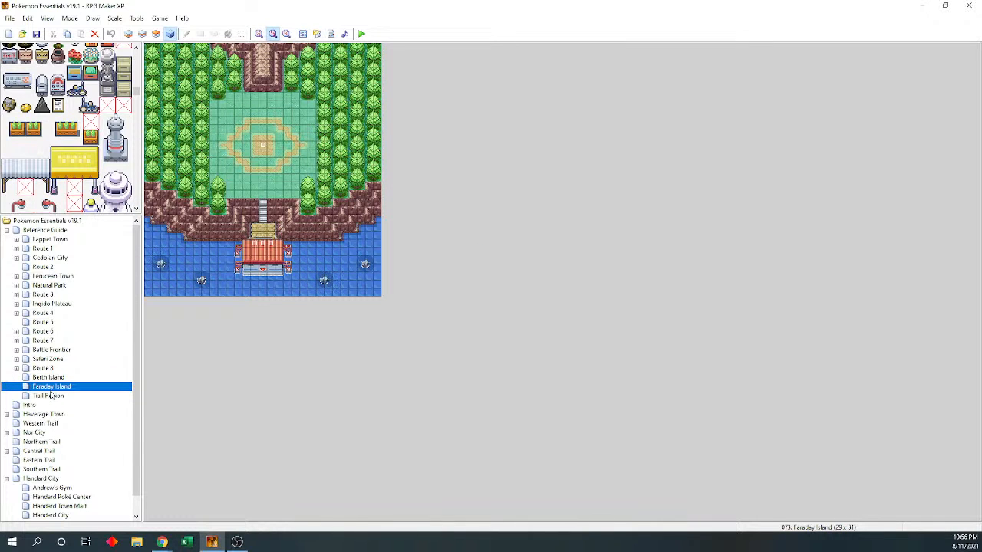
{"action": "left_click", "coordinate": [50, 396]}
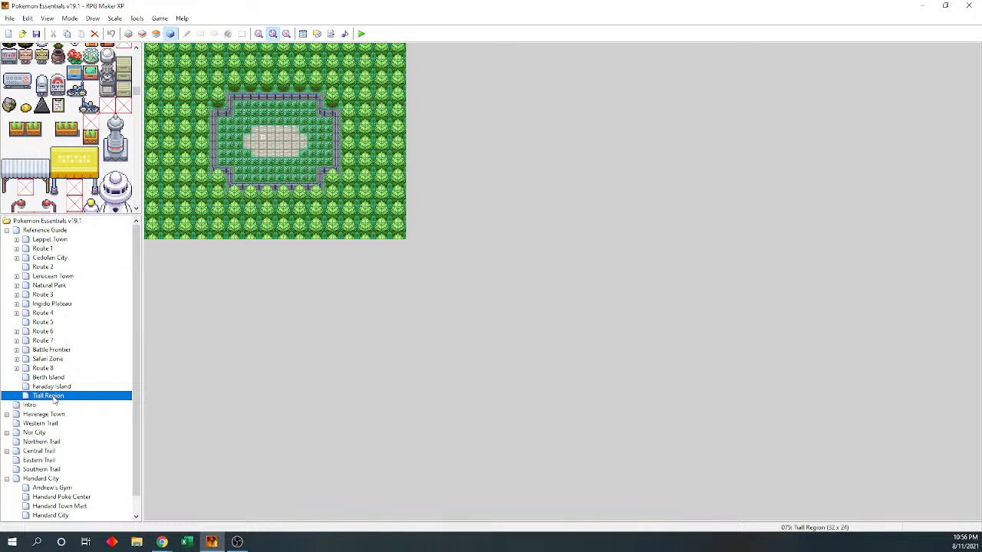
Review the Lappet Town, Route 1 and Cedolan City maps, and list the submaps of Cedolan City and Lerucean Town
{"action": "left_click", "coordinate": [73, 230]}
{"action": "left_click", "coordinate": [68, 240]}
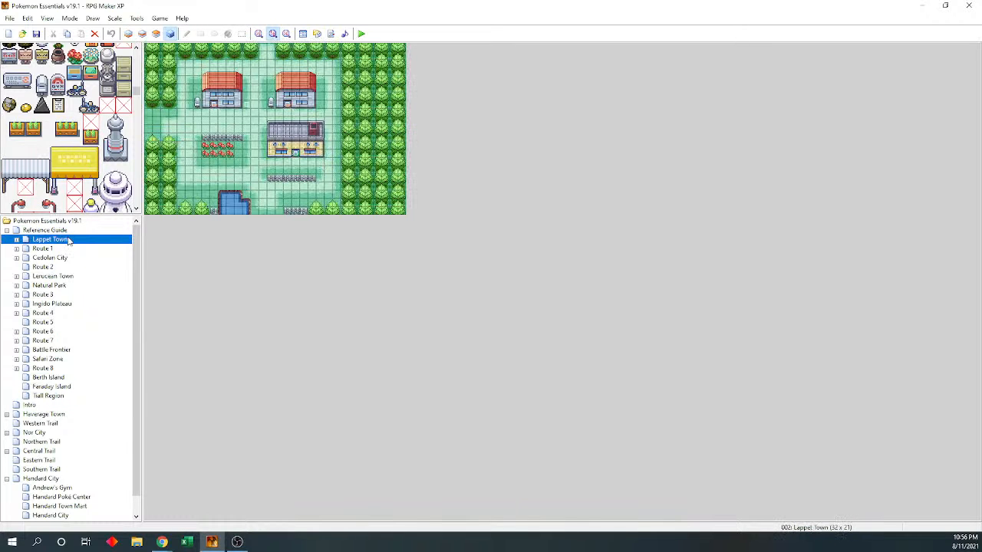
{"action": "left_click", "coordinate": [64, 251]}
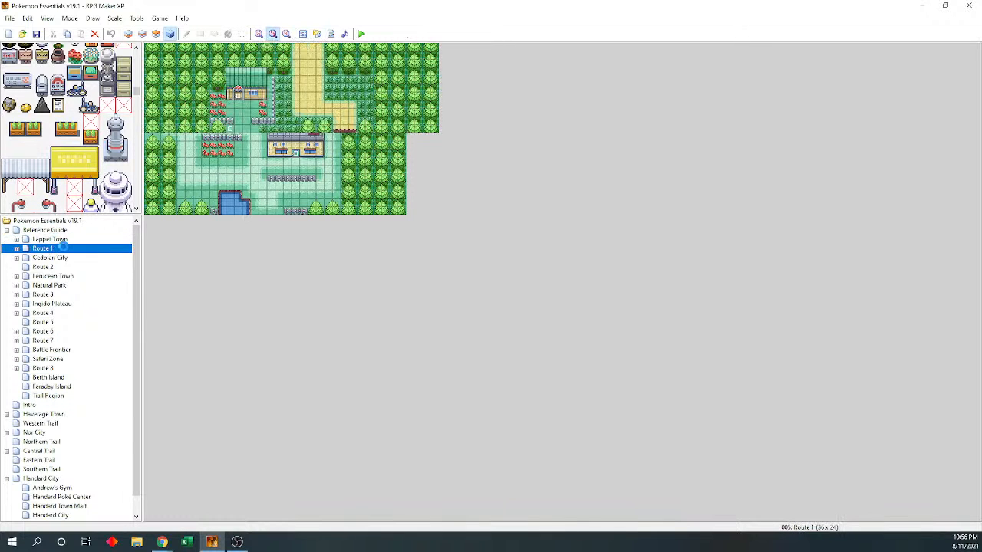
{"action": "left_click", "coordinate": [17, 248]}
{"action": "left_click", "coordinate": [17, 248]}
{"action": "left_click", "coordinate": [46, 258]}
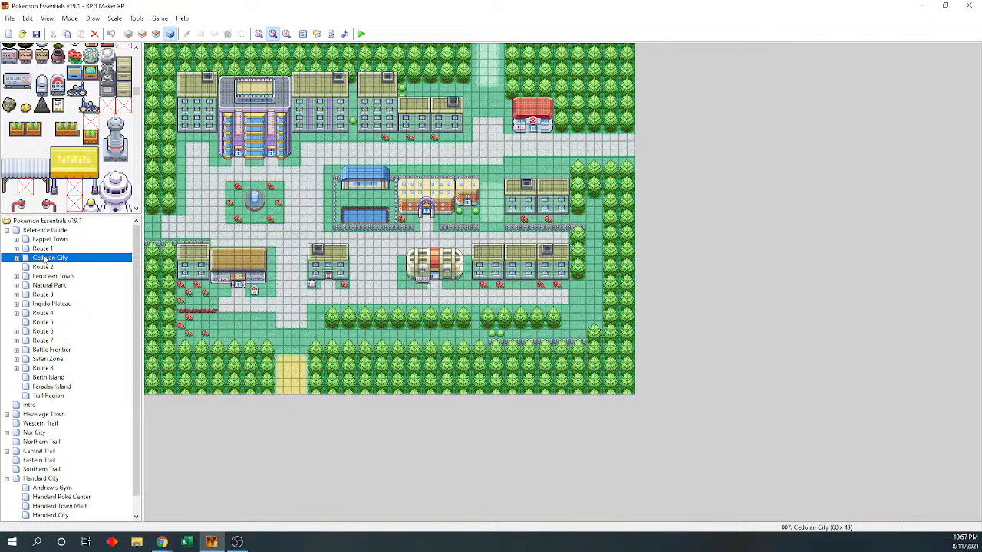
{"action": "left_click", "coordinate": [17, 258]}
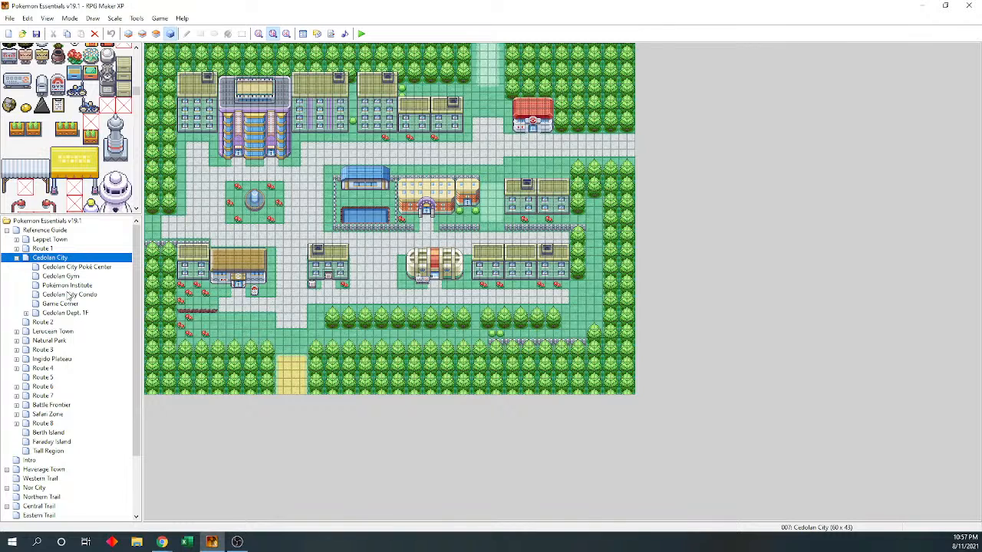
{"action": "left_click", "coordinate": [16, 331]}
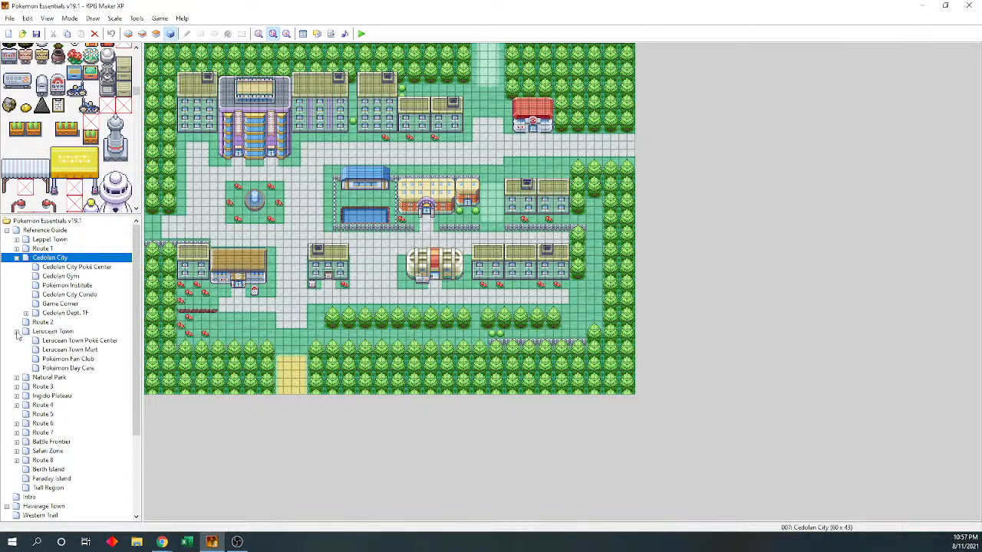
Open the Lerucean Town map at full scale, read through the Bicycle NPC event's commands, and close it without changes
{"action": "left_click", "coordinate": [56, 335]}
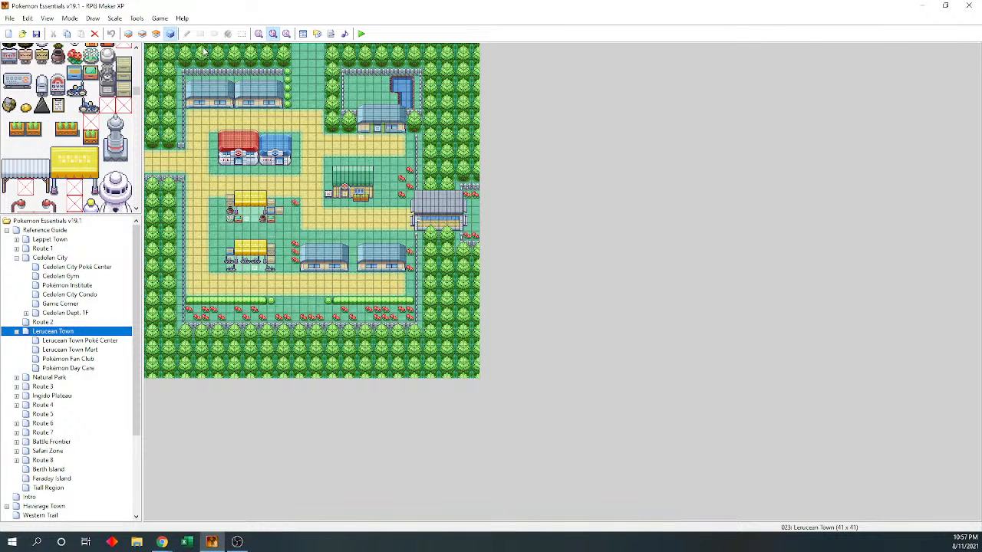
{"action": "left_click", "coordinate": [259, 33]}
{"action": "left_click", "coordinate": [365, 398]}
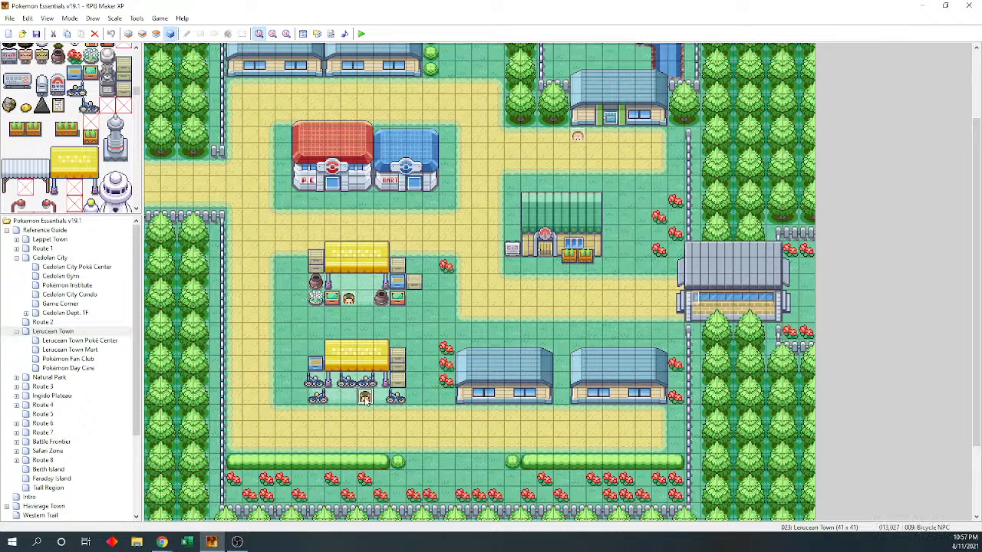
{"action": "double_click", "coordinate": [365, 397]}
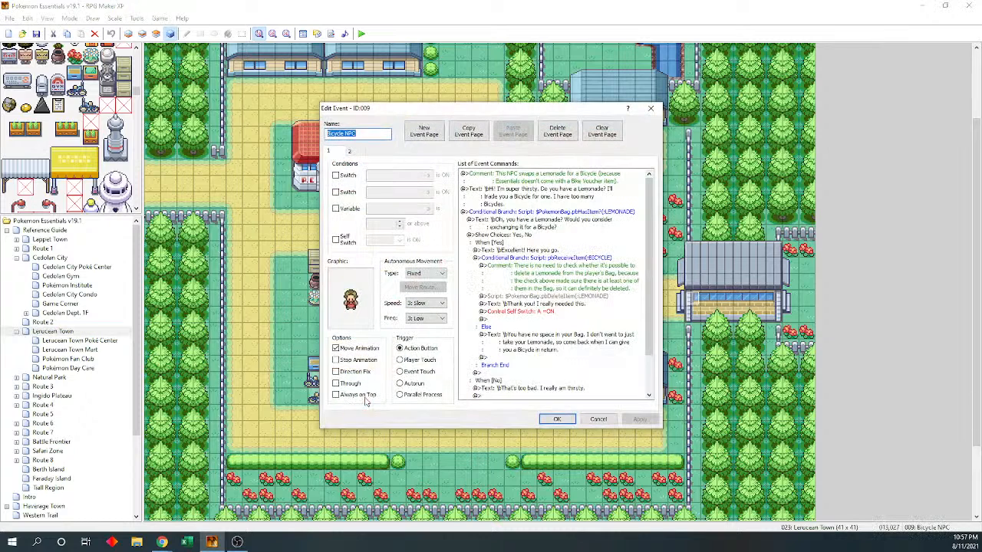
{"action": "left_click", "coordinate": [558, 178]}
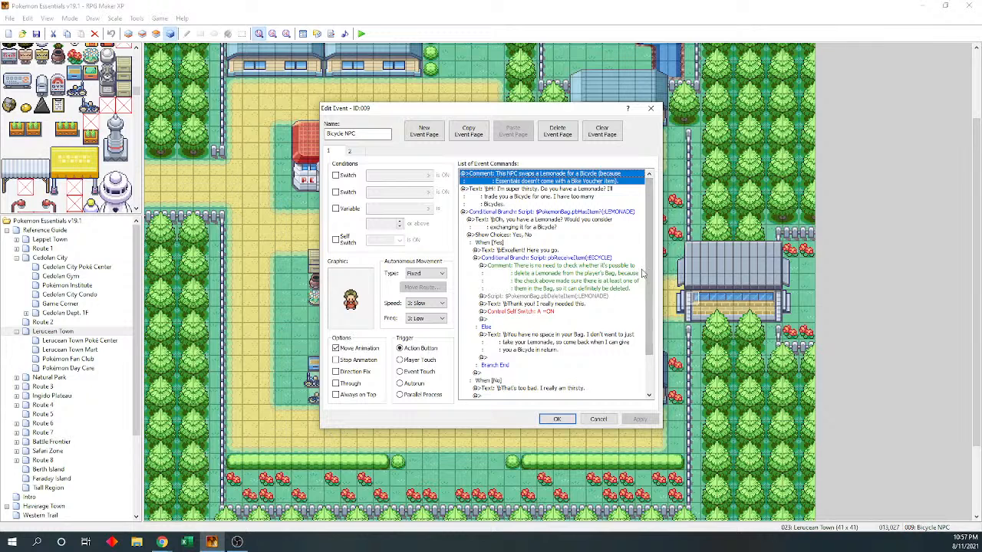
{"action": "scroll", "coordinate": [650, 265], "scroll_direction": "down", "scroll_amount": 2}
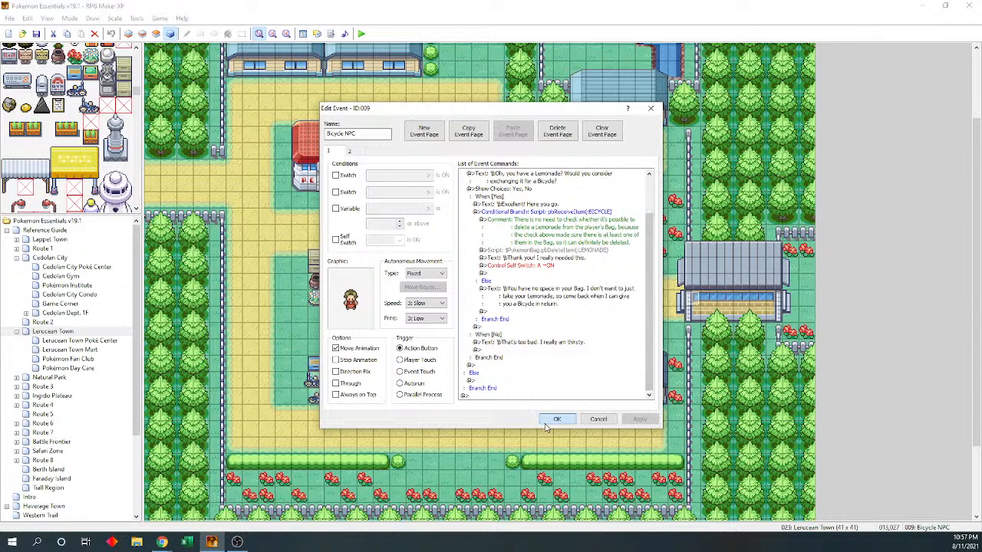
{"action": "key", "text": "Escape"}
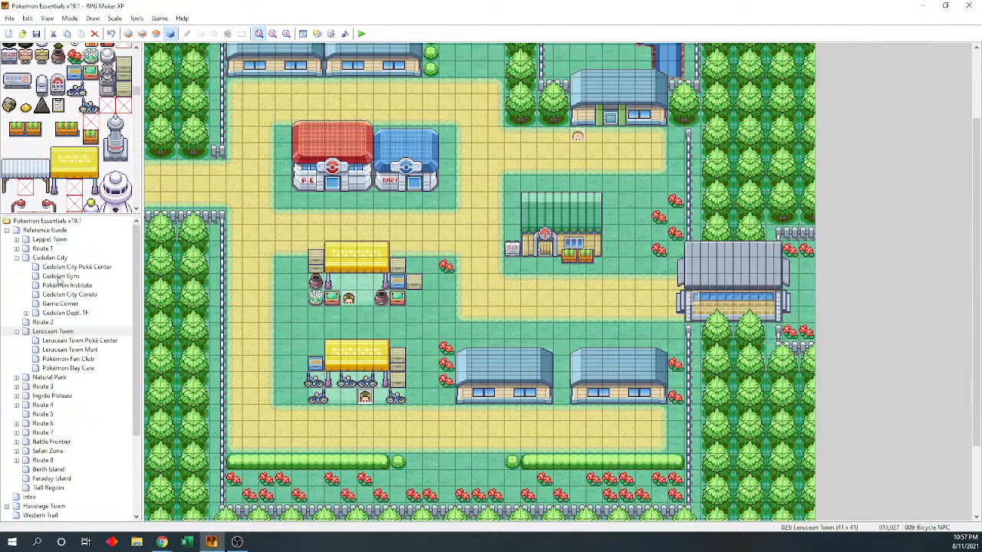
Collapse the Reference Guide maps and start a new map under Handard City named Handard Bike Shop
{"action": "left_click", "coordinate": [7, 230]}
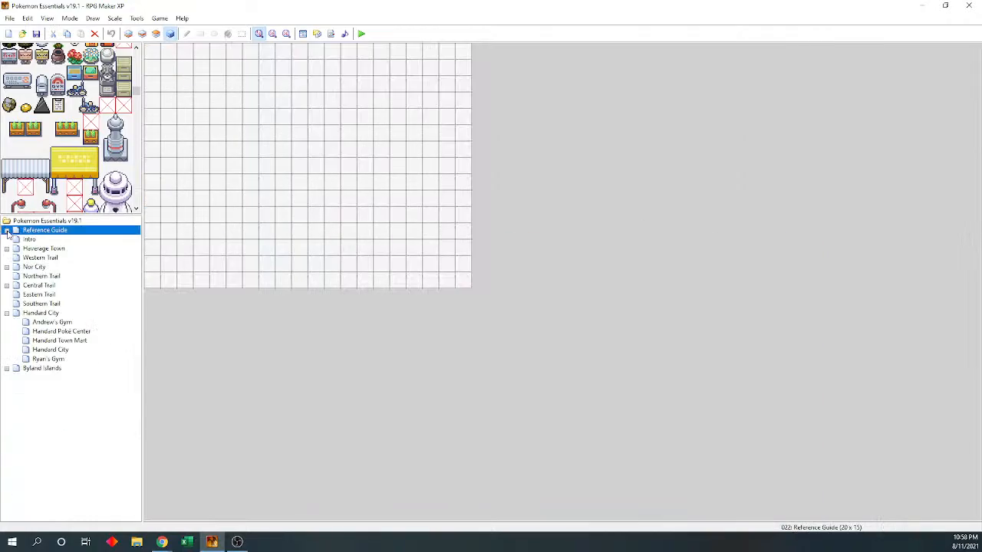
{"action": "left_click", "coordinate": [42, 313]}
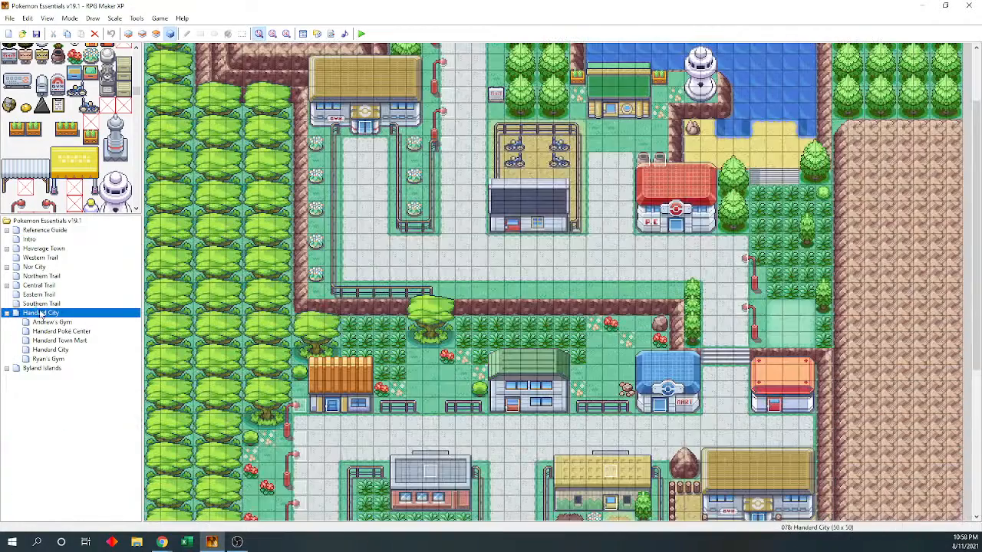
{"action": "right_click", "coordinate": [40, 316]}
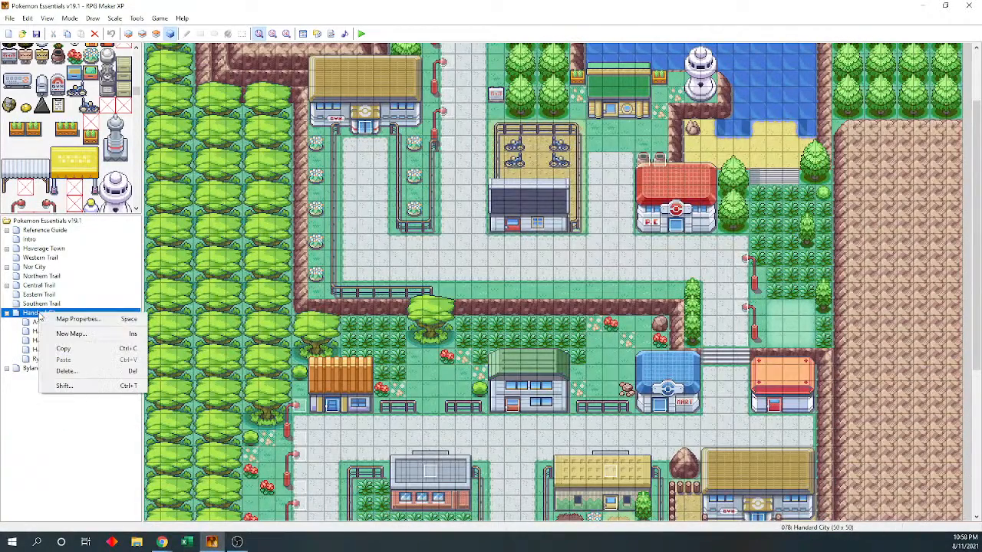
{"action": "left_click", "coordinate": [61, 335]}
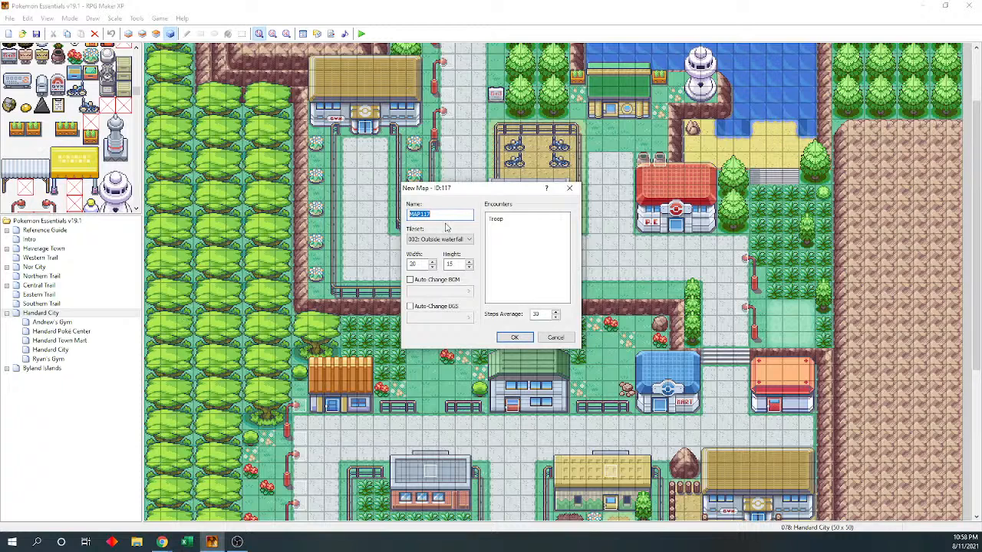
{"action": "type", "text": "Handa"}
Set the new map's automatic background music to Mom Theme and its size to 20 x 20, and create it
{"action": "left_click", "coordinate": [409, 280]}
{"action": "left_click", "coordinate": [469, 291]}
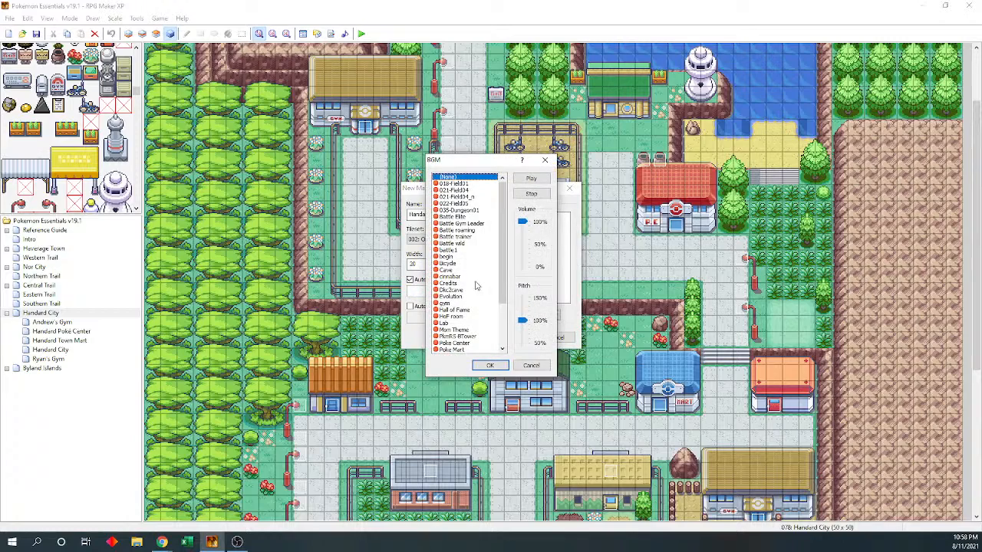
{"action": "scroll", "coordinate": [508, 286], "scroll_direction": "down", "scroll_amount": 3}
{"action": "left_click", "coordinate": [454, 283]}
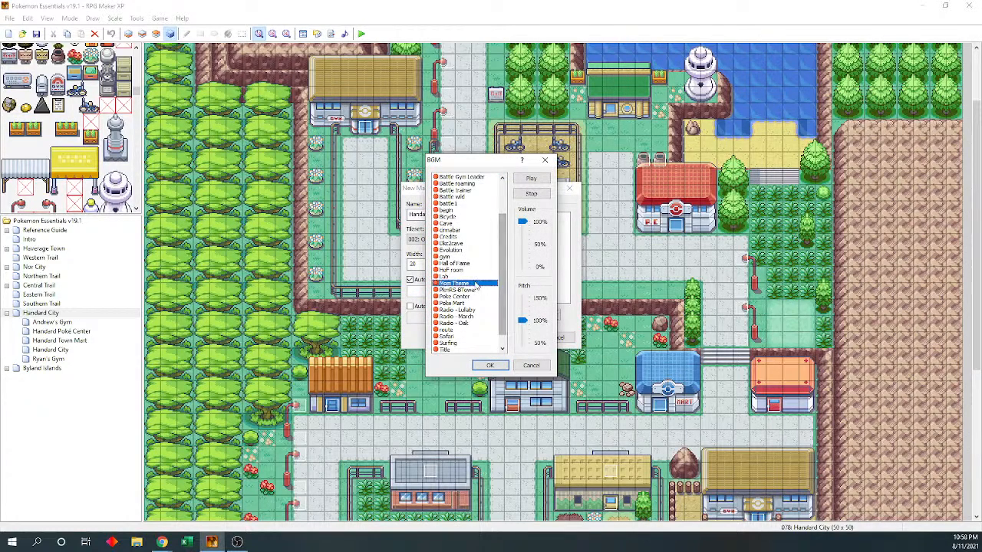
{"action": "left_click", "coordinate": [489, 366]}
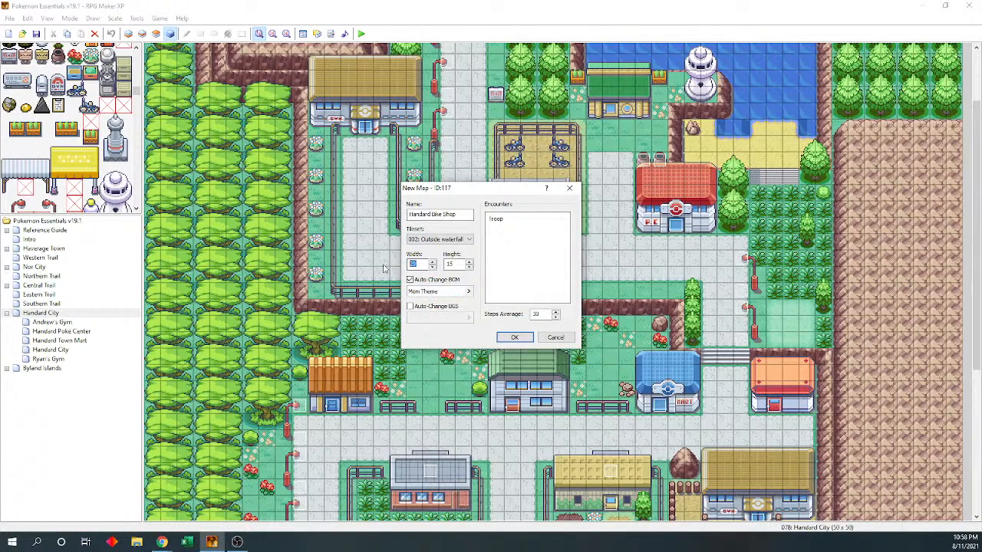
{"action": "key", "text": "Tab"}
{"action": "left_click", "coordinate": [513, 338]}
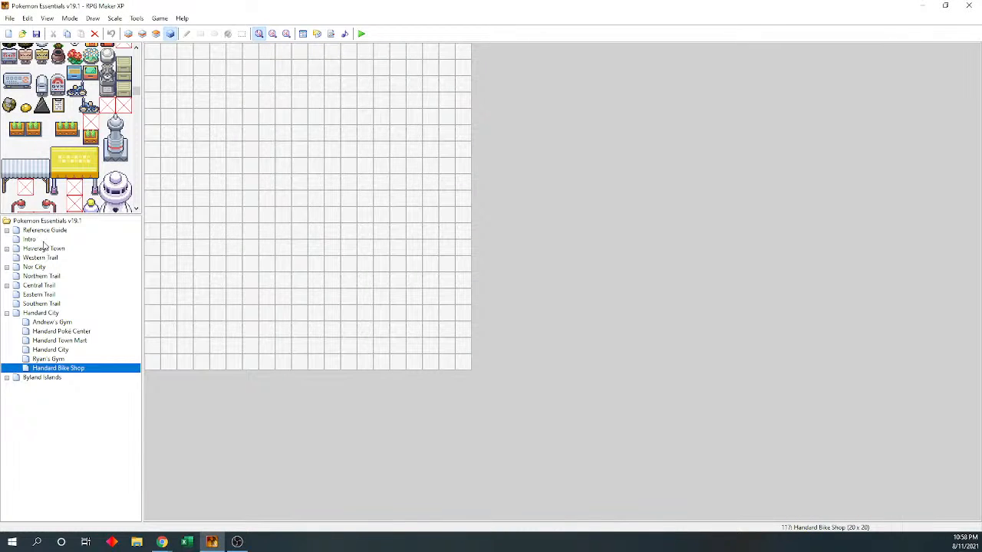
Change the Handard Bike Shop map's tileset to 008: Bike Shop
{"action": "right_click", "coordinate": [74, 371]}
{"action": "left_click", "coordinate": [99, 376]}
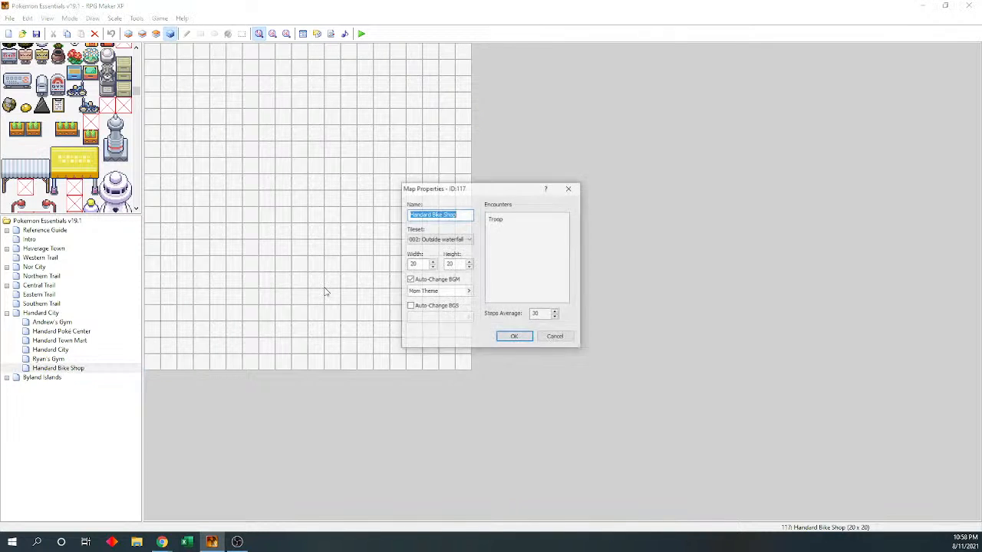
{"action": "left_click", "coordinate": [469, 240]}
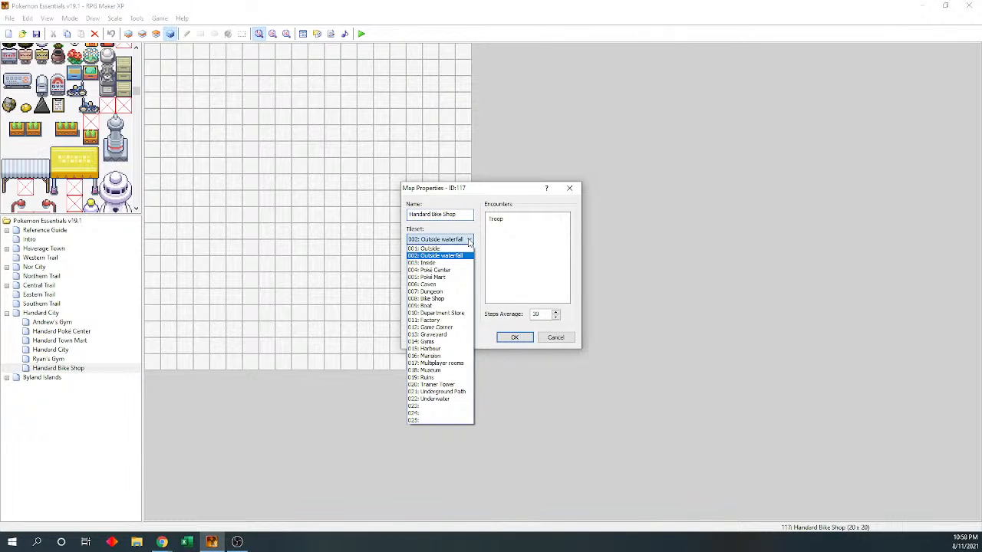
{"action": "left_click", "coordinate": [433, 299]}
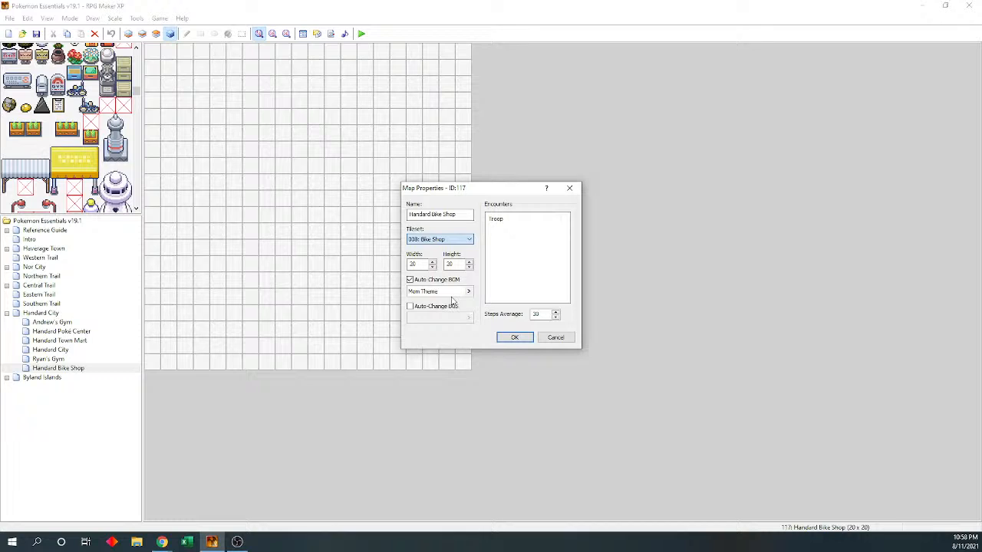
{"action": "left_click", "coordinate": [514, 337]}
{"action": "key", "text": "alt+Tab"}
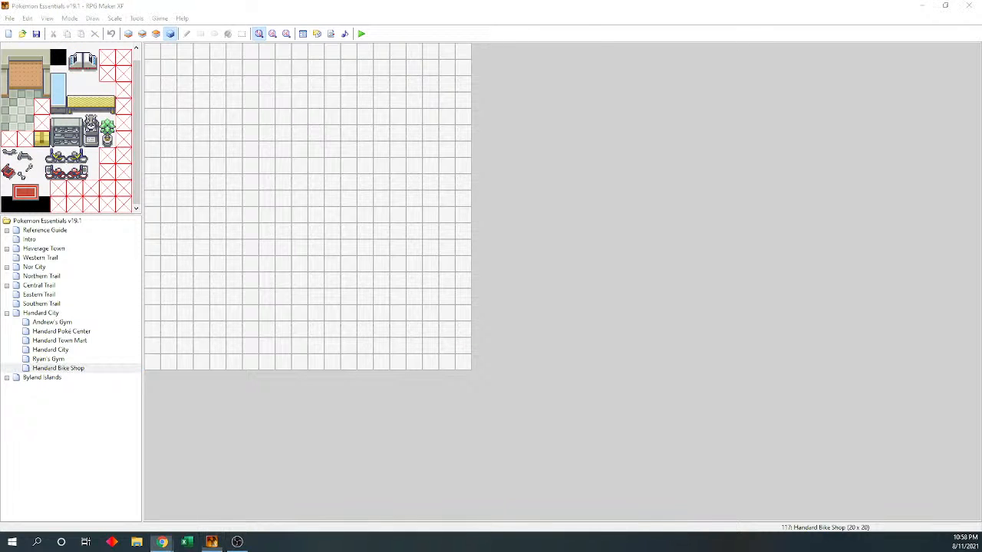
Fill the whole first layer of the Handard Bike Shop map with the black tile
{"action": "left_click", "coordinate": [17, 109]}
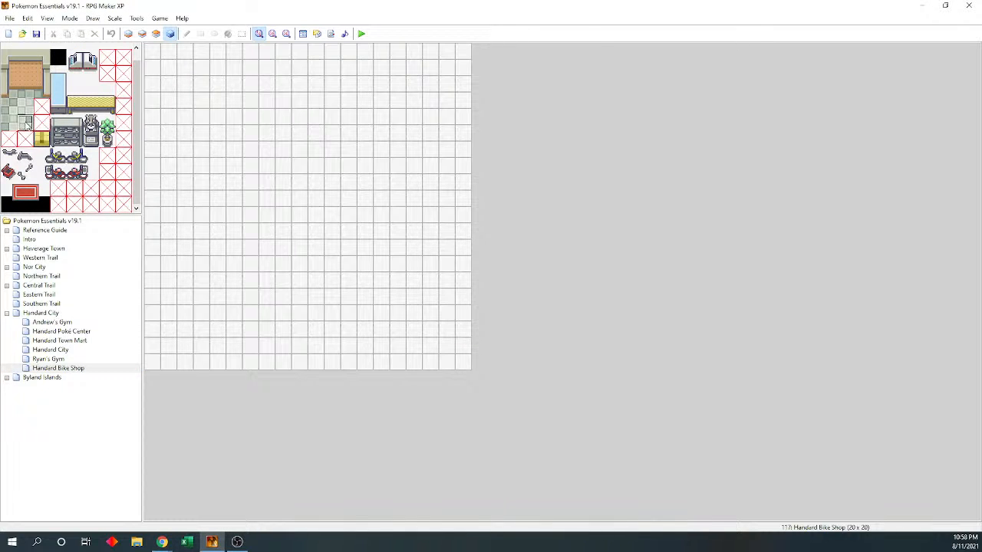
{"action": "left_click", "coordinate": [128, 35]}
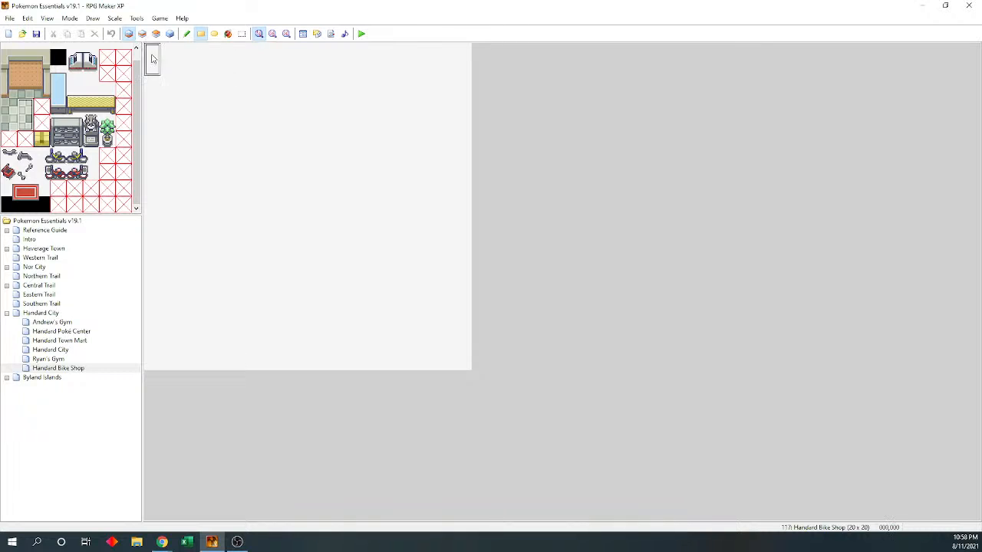
{"action": "left_click_drag", "start_coordinate": [152, 51], "coordinate": [414, 262]}
{"action": "key", "text": "ctrl+z"}
{"action": "scroll", "coordinate": [25, 201], "scroll_direction": "up", "scroll_amount": 1}
{"action": "left_click", "coordinate": [58, 68]}
{"action": "left_click_drag", "start_coordinate": [149, 53], "coordinate": [595, 432]}
Lay a 10 x 8 tile checkered floor on the first layer and place the red doormat at its south edge on the second layer
{"action": "left_click_drag", "start_coordinate": [25, 116], "coordinate": [26, 132]}
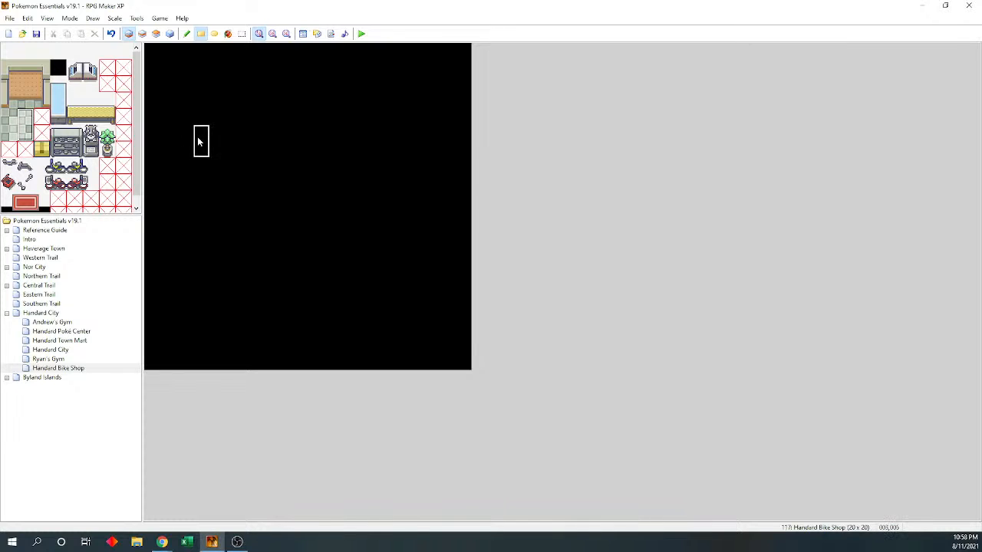
{"action": "mouse_move", "coordinate": [199, 124]}
{"action": "left_mouse_down"}
{"action": "mouse_move", "coordinate": [198, 224]}
{"action": "mouse_move", "coordinate": [354, 234]}
{"action": "left_mouse_up"}
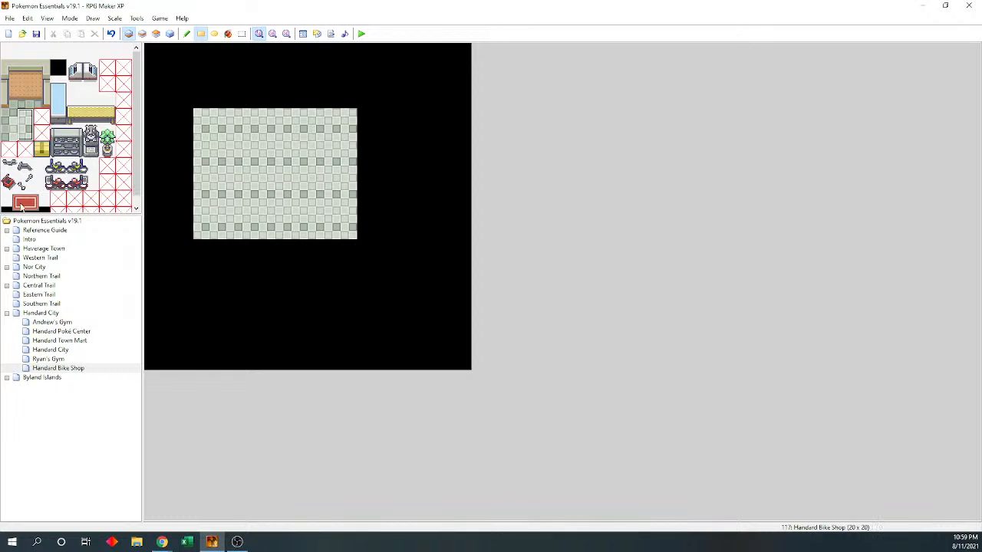
{"action": "scroll", "coordinate": [48, 206], "scroll_direction": "down", "scroll_amount": 1}
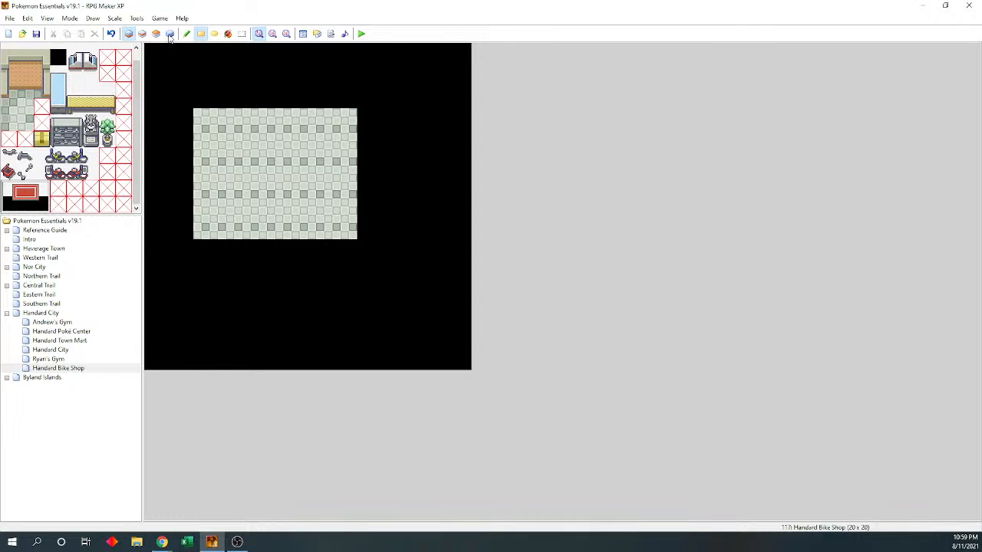
{"action": "left_click", "coordinate": [142, 34]}
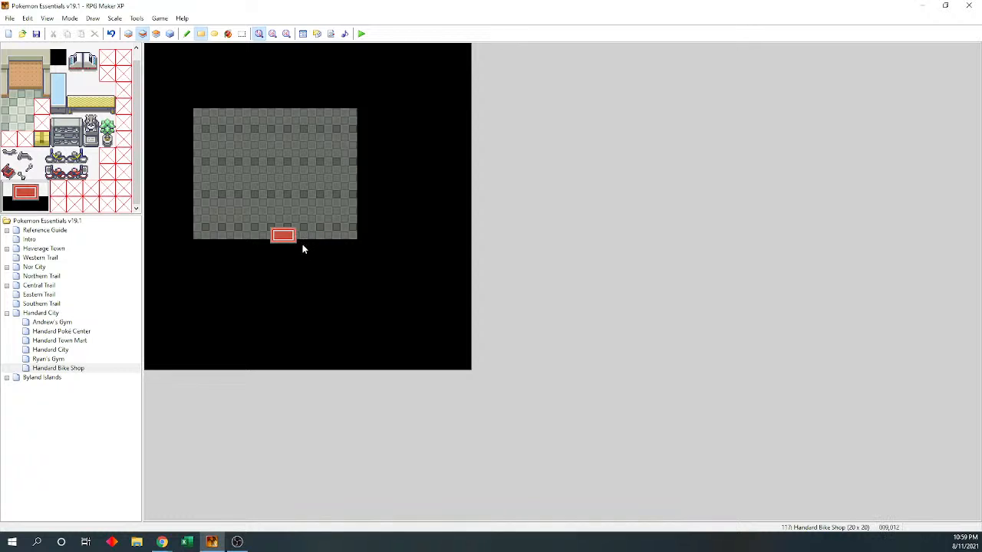
{"action": "left_click_drag", "start_coordinate": [198, 233], "coordinate": [336, 245]}
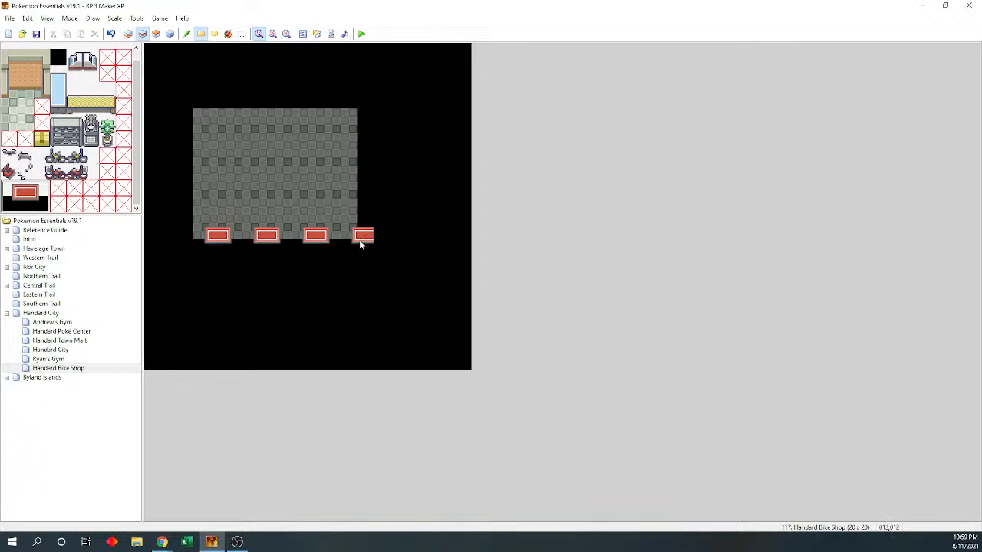
{"action": "key", "text": "ctrl+z"}
{"action": "left_click_drag", "start_coordinate": [190, 230], "coordinate": [363, 258]}
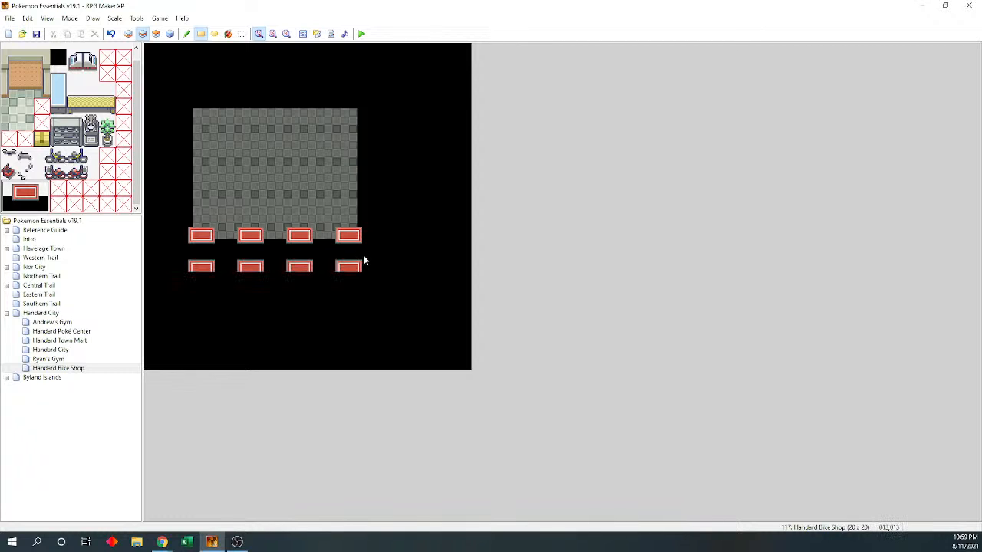
{"action": "key", "text": "ctrl+z"}
{"action": "left_click_drag", "start_coordinate": [182, 240], "coordinate": [379, 253]}
{"action": "key", "text": "ctrl+z"}
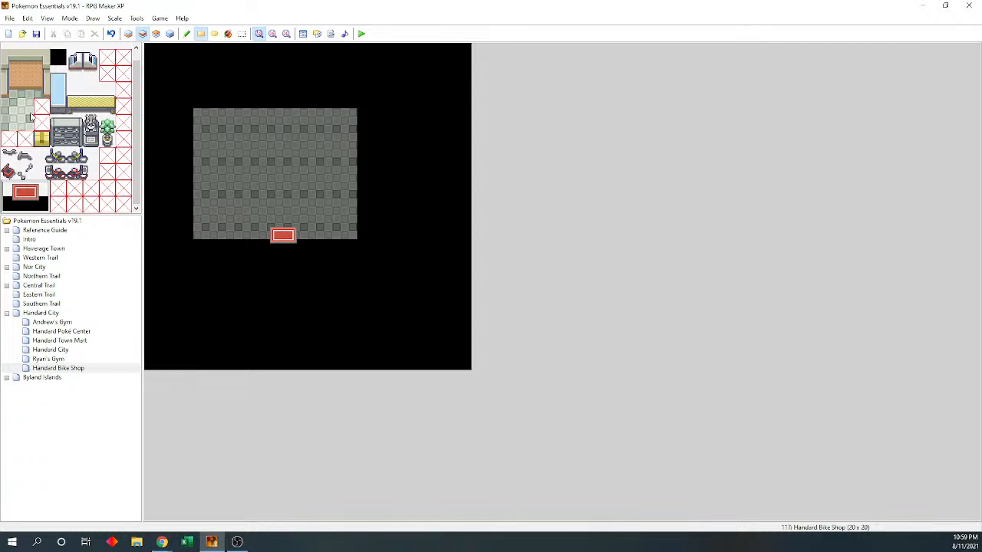
Shade the west edge of the checkered floor on the first layer with the shadowed floor tile
{"action": "left_click", "coordinate": [10, 123]}
{"action": "left_click", "coordinate": [128, 34]}
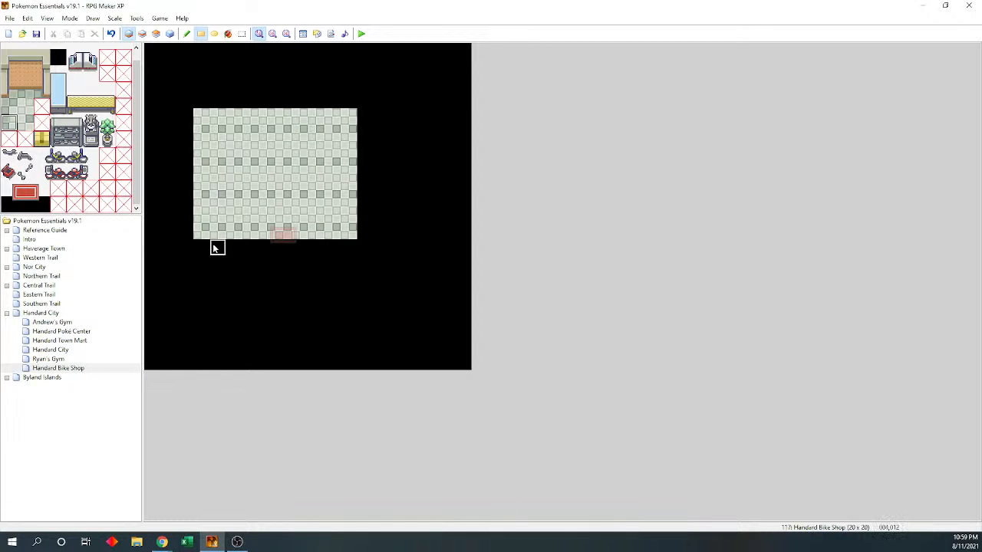
{"action": "left_click_drag", "start_coordinate": [201, 234], "coordinate": [202, 165]}
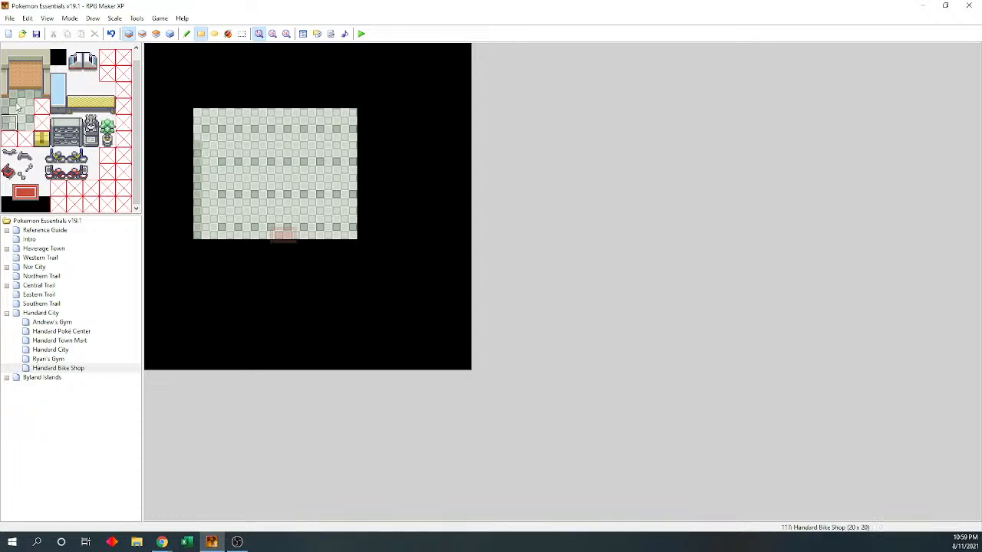
{"action": "left_click", "coordinate": [12, 107]}
Lay the base row of the back wall along the floor's north edge, with its west and east corner tiles
{"action": "left_click_drag", "start_coordinate": [9, 89], "coordinate": [28, 91]}
{"action": "left_click", "coordinate": [200, 115]}
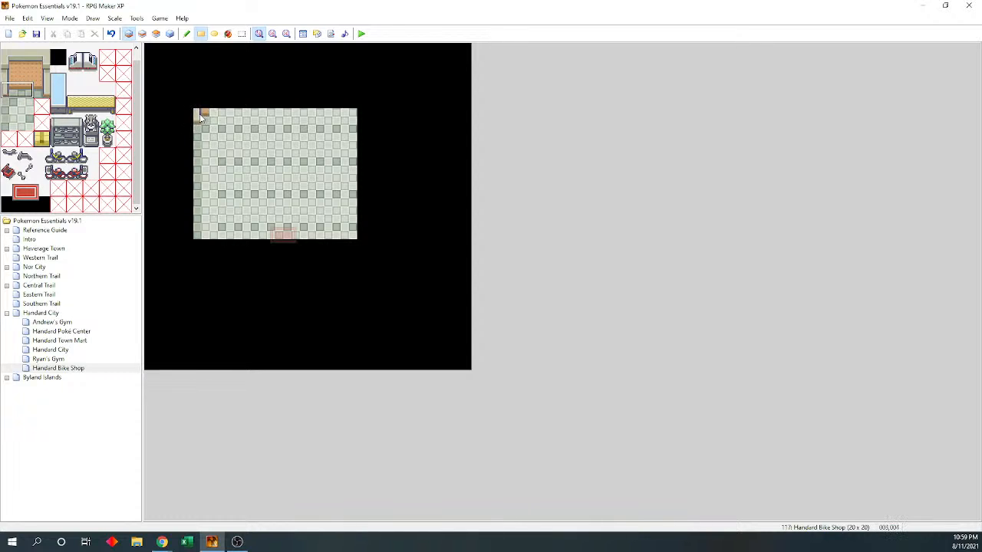
{"action": "left_click_drag", "start_coordinate": [200, 115], "coordinate": [337, 115]}
{"action": "left_click", "coordinate": [25, 90]}
{"action": "left_click", "coordinate": [43, 95]}
{"action": "left_click", "coordinate": [349, 115]}
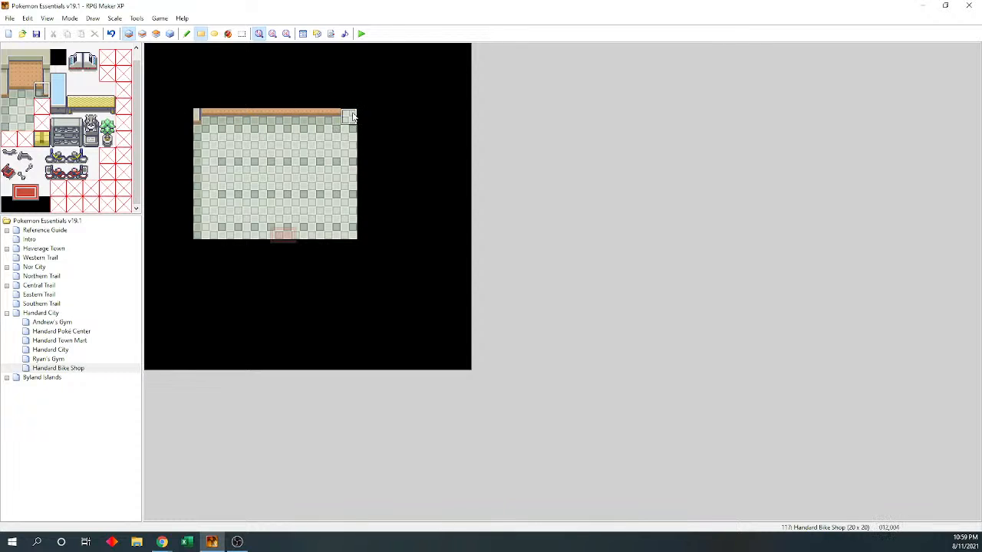
Add a row of plain orange wall above the wall base and finish both ends with side wall tiles
{"action": "left_click", "coordinate": [20, 76]}
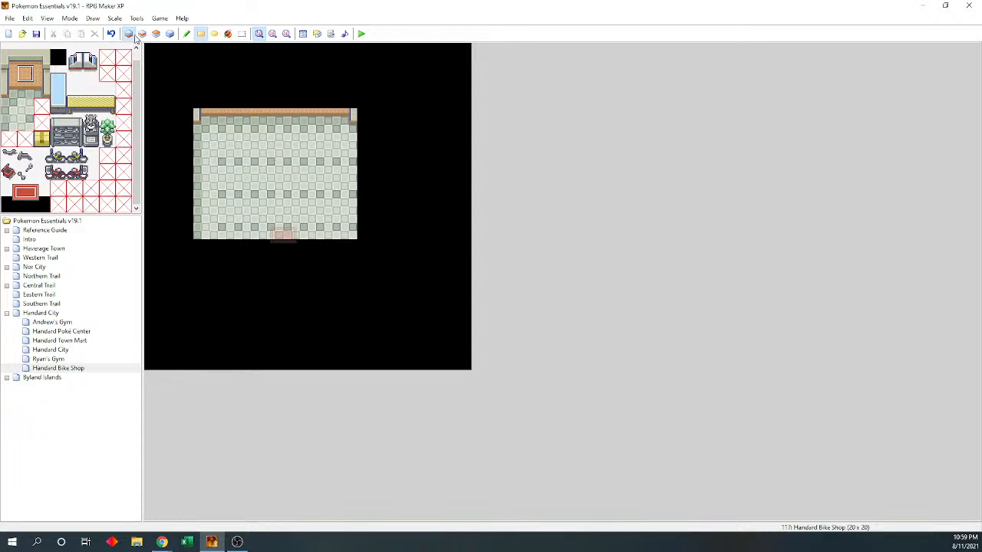
{"action": "mouse_move", "coordinate": [234, 101]}
{"action": "left_mouse_down"}
{"action": "mouse_move", "coordinate": [217, 99]}
{"action": "mouse_move", "coordinate": [349, 102]}
{"action": "left_mouse_up"}
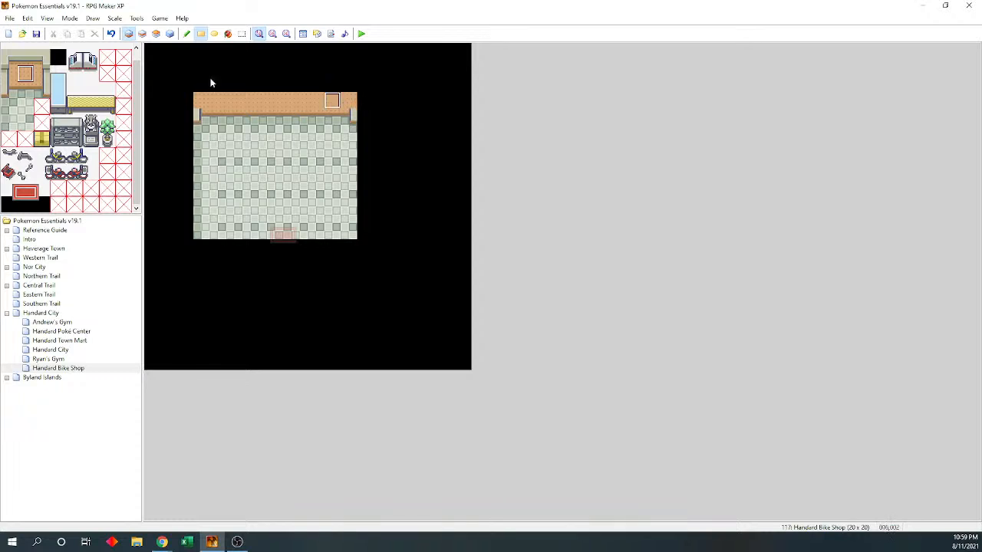
{"action": "left_click", "coordinate": [9, 73]}
{"action": "left_click", "coordinate": [201, 101]}
{"action": "left_click", "coordinate": [42, 74]}
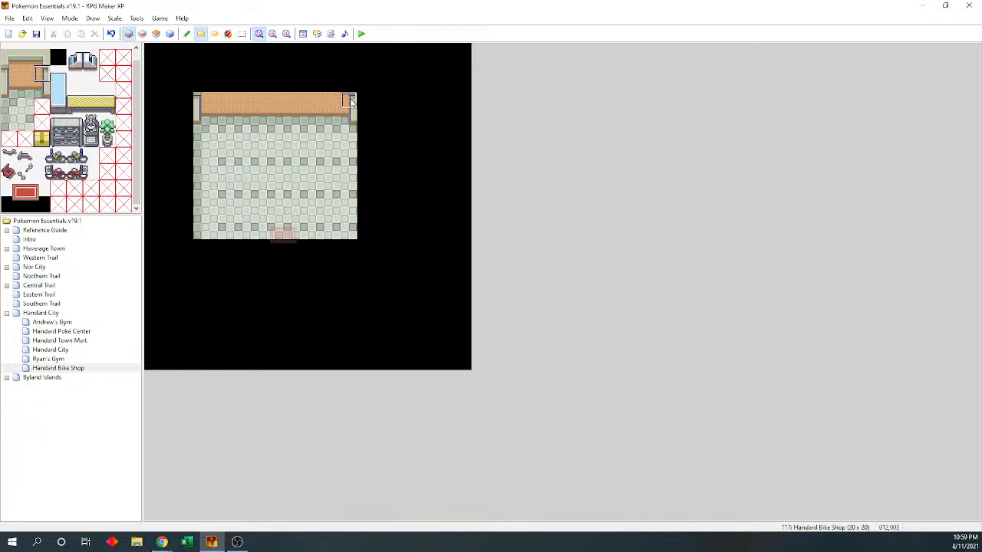
Cap the back wall with the grey top trim, including its west and east corner tiles
{"action": "left_click", "coordinate": [9, 58]}
{"action": "left_click", "coordinate": [201, 82]}
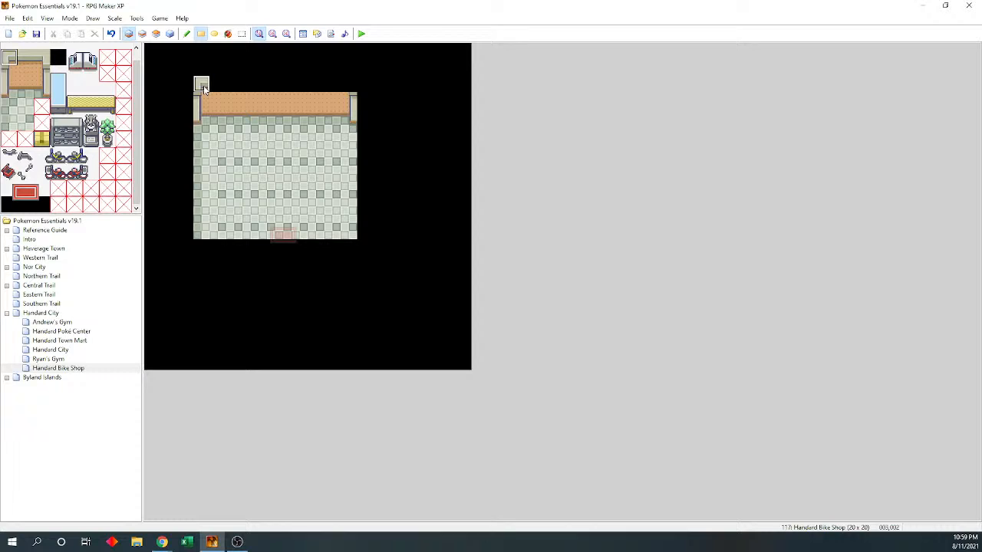
{"action": "left_click", "coordinate": [41, 57]}
{"action": "left_click", "coordinate": [348, 83]}
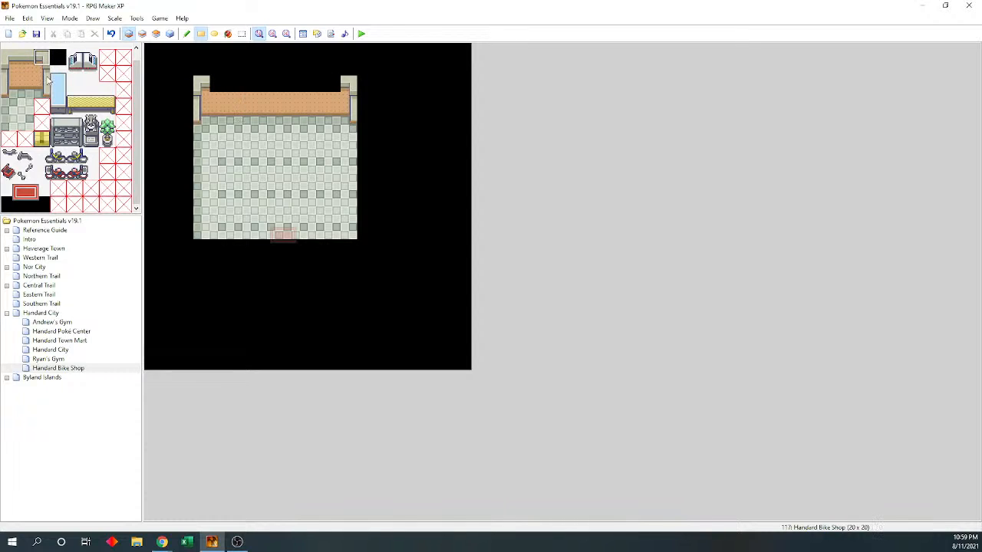
{"action": "left_click", "coordinate": [26, 57]}
{"action": "left_click_drag", "start_coordinate": [207, 83], "coordinate": [326, 85]}
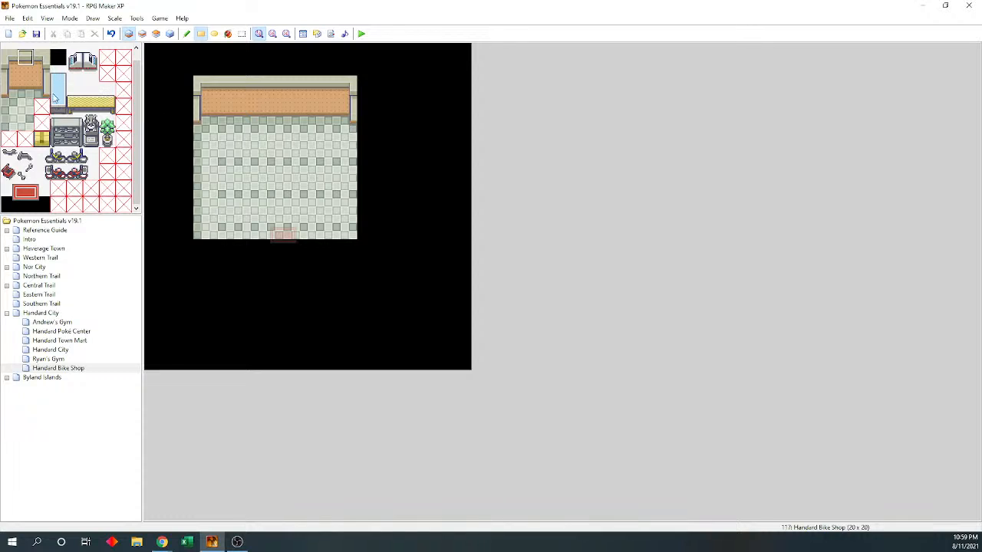
Place the grey parts shelf against the back wall near its east end on the second layer
{"action": "left_click_drag", "start_coordinate": [53, 116], "coordinate": [79, 144]}
{"action": "left_click", "coordinate": [142, 34]}
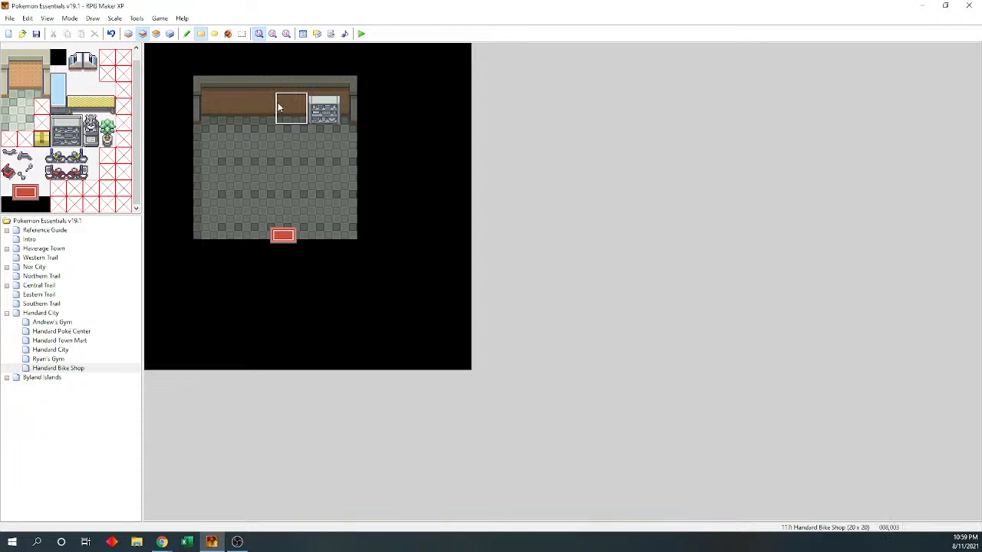
{"action": "left_click_drag", "start_coordinate": [81, 173], "coordinate": [38, 152]}
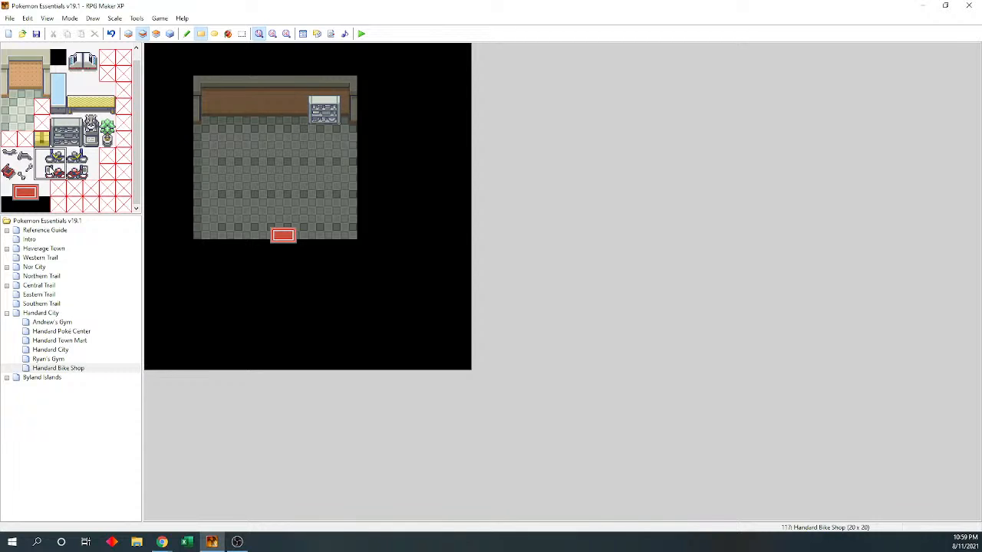
{"action": "left_click", "coordinate": [201, 133]}
{"action": "key", "text": "ctrl+z"}
{"action": "left_click", "coordinate": [56, 172]}
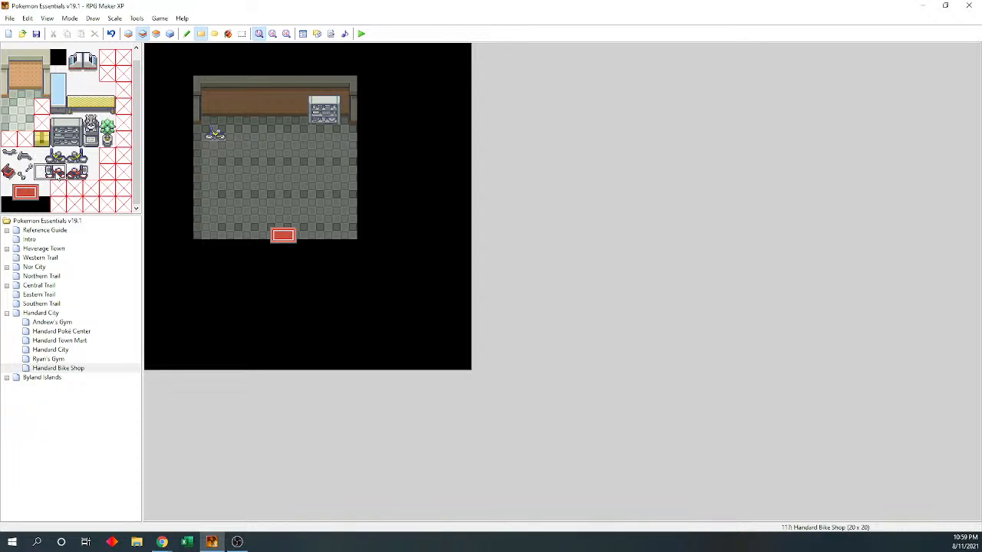
{"action": "key", "text": "ctrl+z"}
{"action": "key", "text": "ctrl+z"}
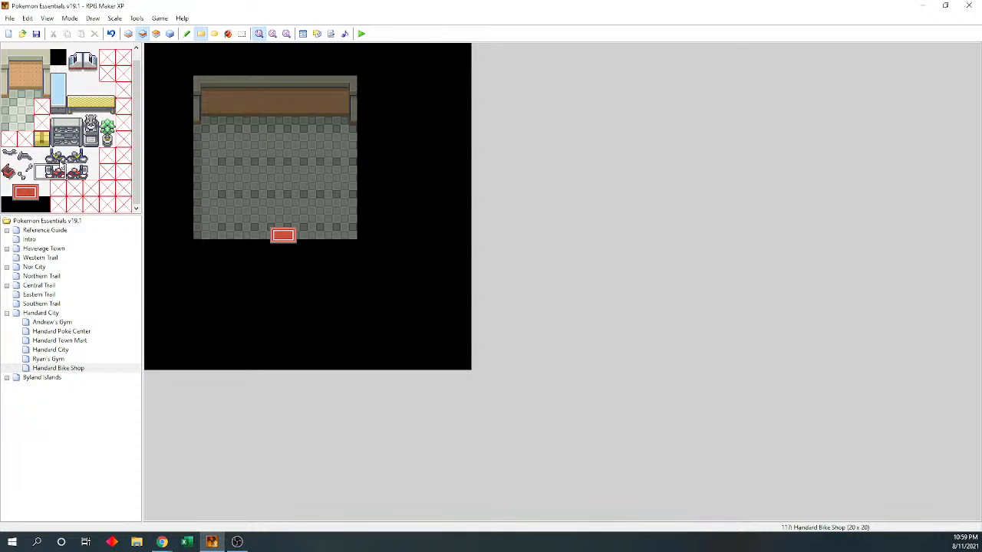
Put the grey parts shelf back near the back wall's east end and line the floor's west edge with six red bicycles
{"action": "left_click", "coordinate": [66, 131]}
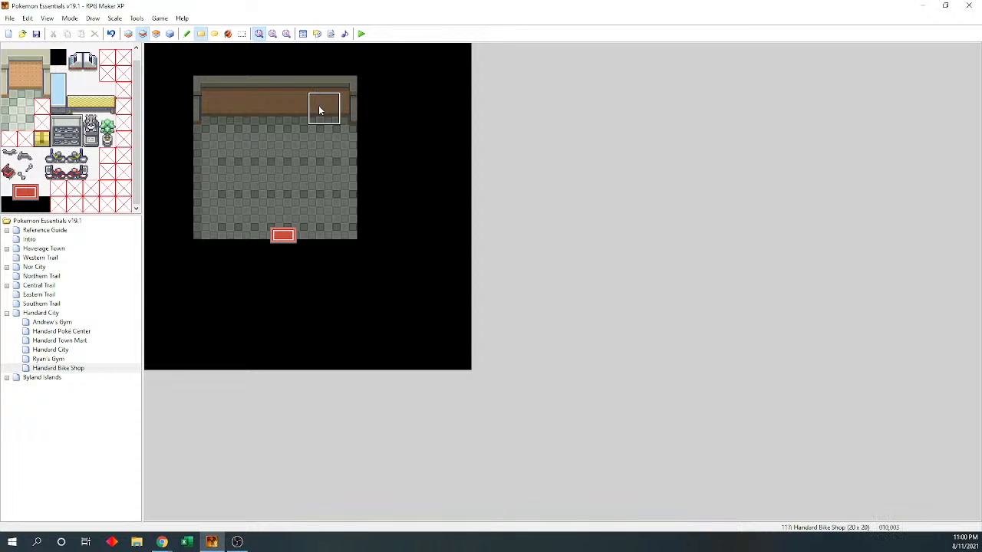
{"action": "left_click", "coordinate": [75, 178]}
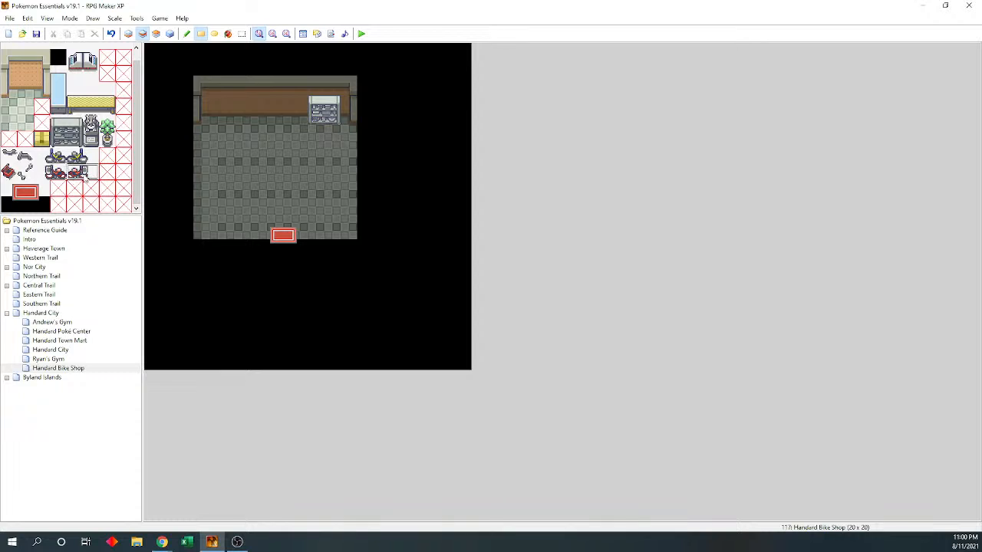
{"action": "left_click", "coordinate": [203, 137]}
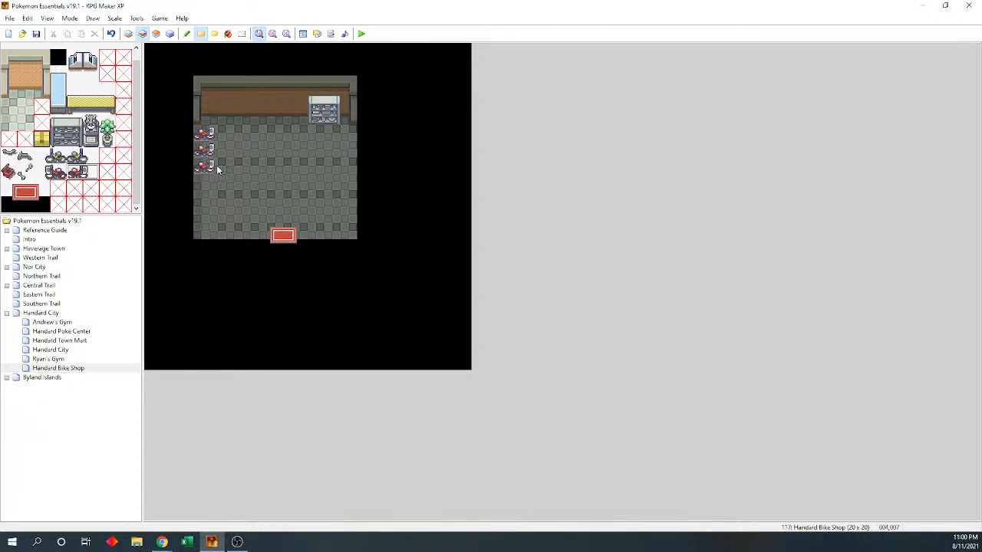
{"action": "left_click_drag", "start_coordinate": [213, 183], "coordinate": [213, 201]}
{"action": "left_click", "coordinate": [211, 217]}
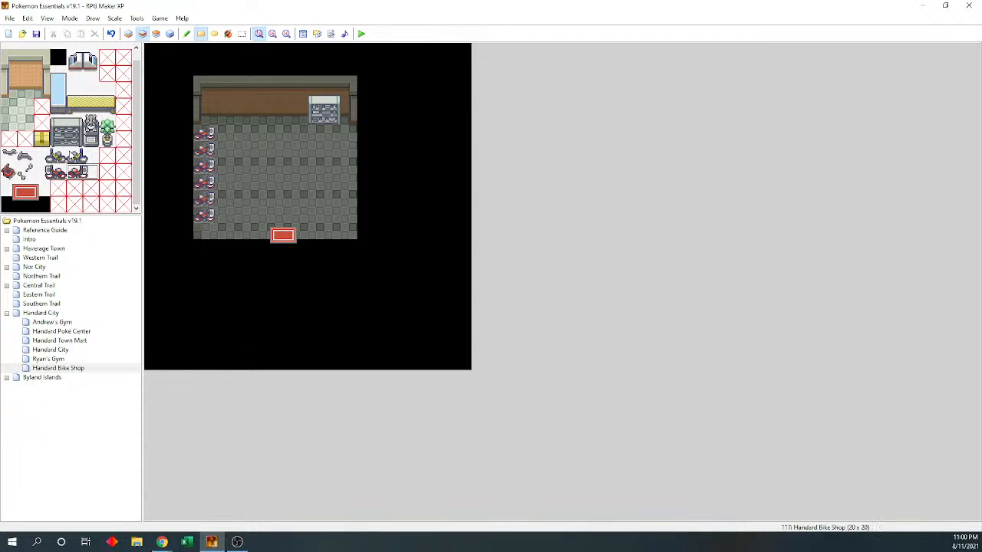
Add a column of six blue-and-yellow bicycles in the middle of the floor and place the yellow counter against the back wall's west part
{"action": "left_click_drag", "start_coordinate": [57, 156], "coordinate": [39, 158]}
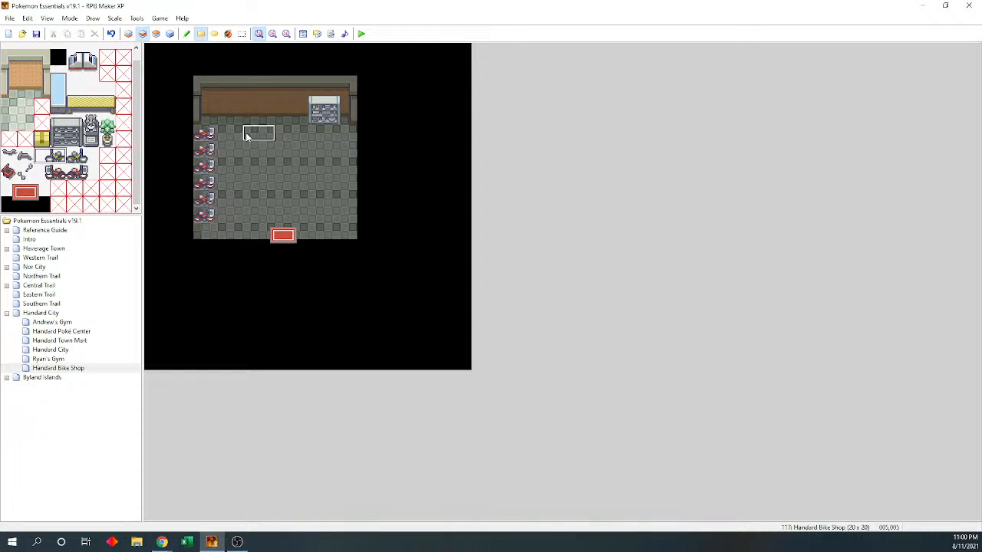
{"action": "left_click_drag", "start_coordinate": [264, 137], "coordinate": [267, 224]}
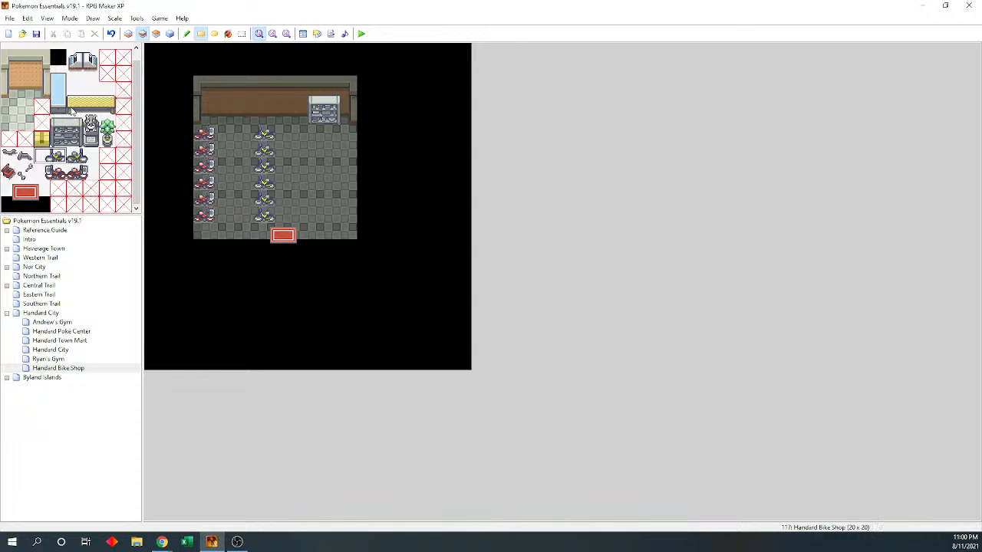
{"action": "mouse_move", "coordinate": [59, 73]}
{"action": "left_mouse_down"}
{"action": "mouse_move", "coordinate": [67, 109]}
{"action": "mouse_move", "coordinate": [111, 107]}
{"action": "mouse_move", "coordinate": [111, 88]}
{"action": "left_mouse_up"}
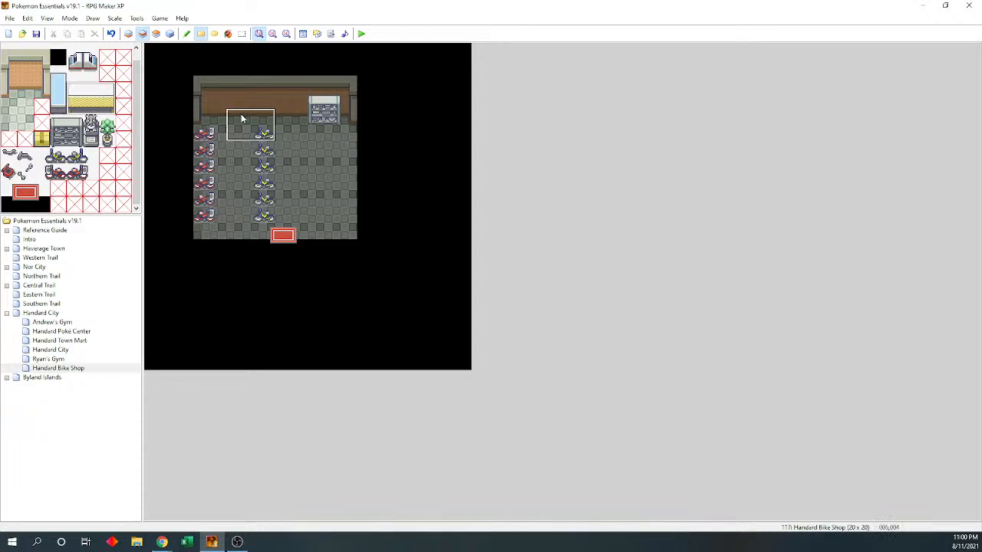
{"action": "left_click_drag", "start_coordinate": [224, 111], "coordinate": [251, 119]}
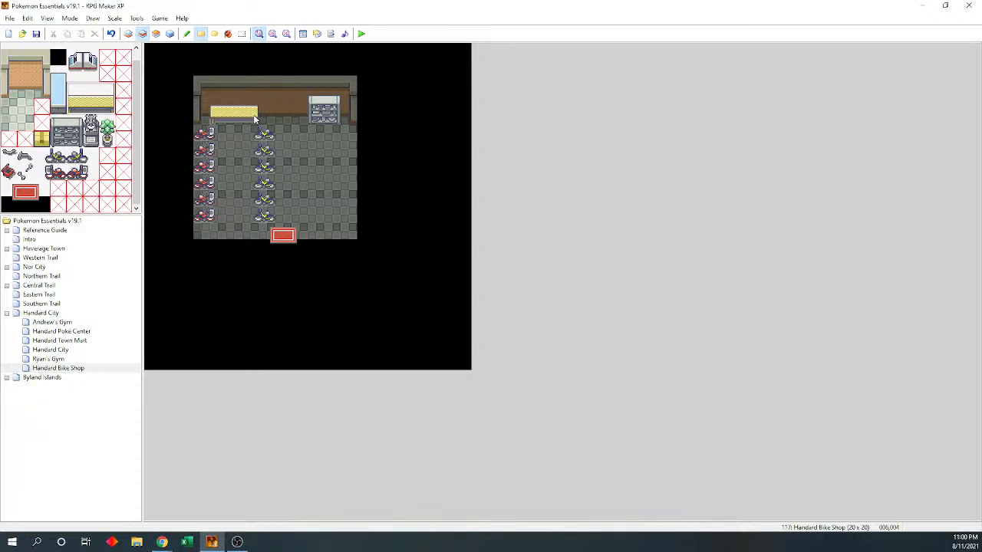
Move the yellow counter beside the grey parts shelf and build a long light-blue glass counter down the floor's east part
{"action": "key", "text": "ctrl+z"}
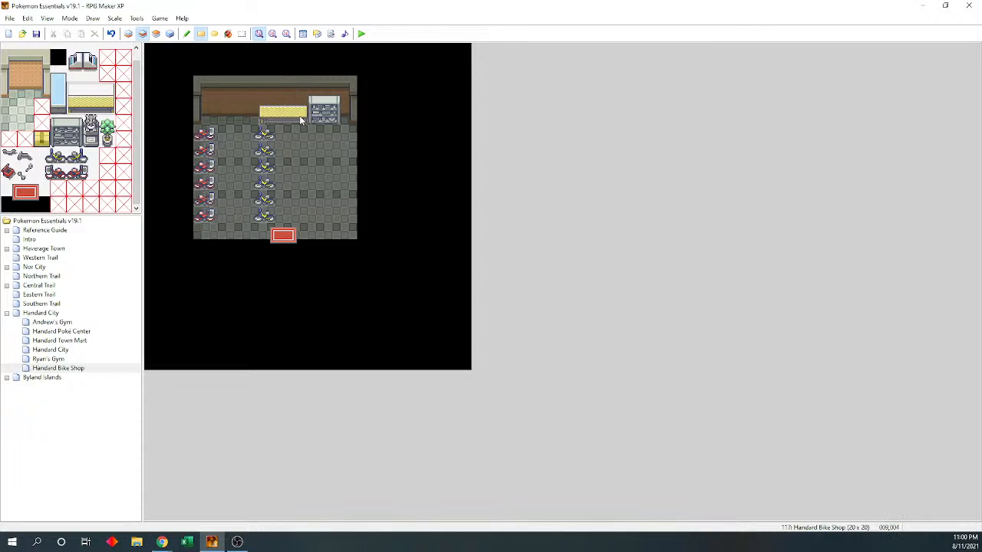
{"action": "left_click_drag", "start_coordinate": [59, 72], "coordinate": [58, 107]}
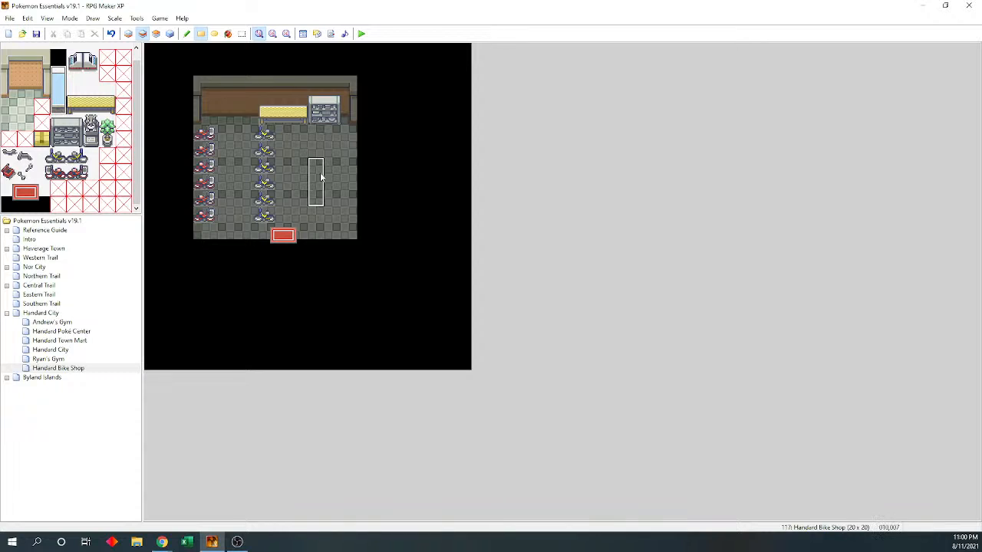
{"action": "left_click", "coordinate": [315, 201]}
{"action": "left_click", "coordinate": [58, 77]}
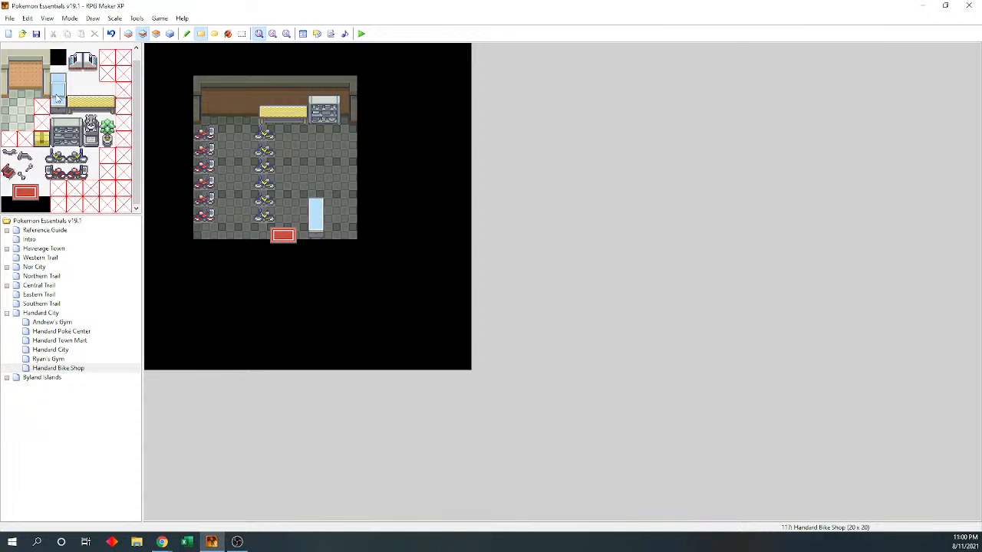
{"action": "left_click", "coordinate": [316, 184]}
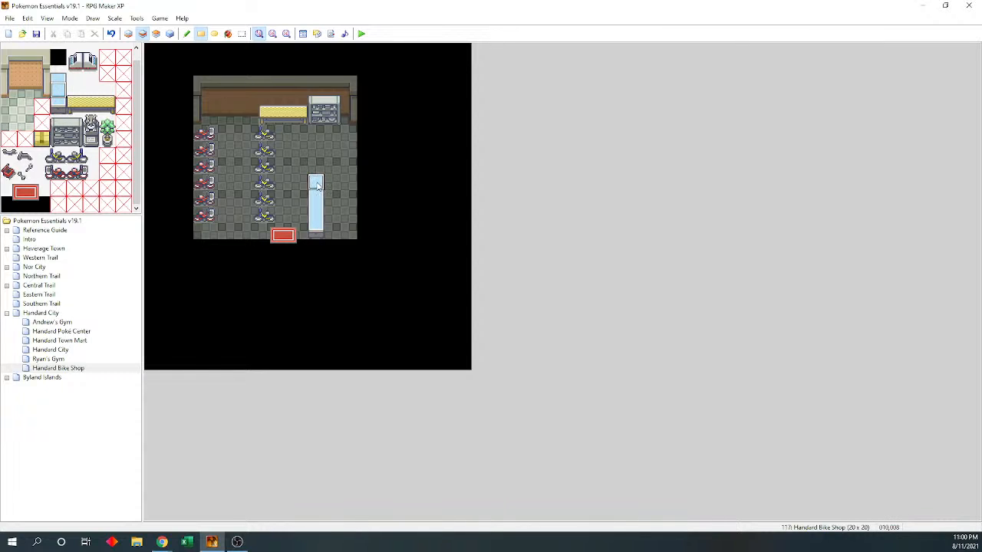
{"action": "left_click", "coordinate": [59, 73]}
{"action": "left_click", "coordinate": [316, 169]}
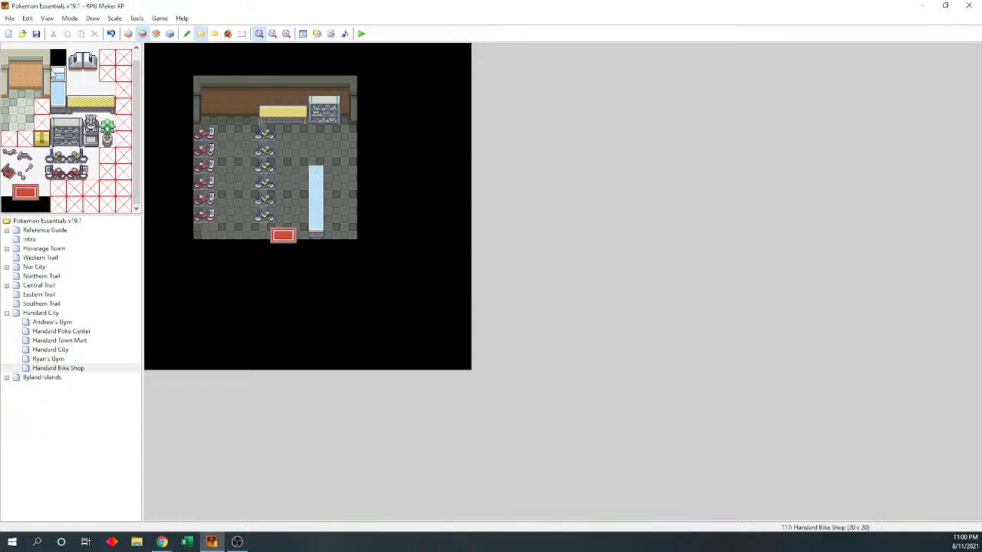
Remove the southernmost blue-and-yellow bicycle and place potted plants in the floor's southwest and southeast corners on the third layer
{"action": "left_click", "coordinate": [10, 51]}
{"action": "left_click", "coordinate": [264, 215]}
{"action": "left_click", "coordinate": [108, 129]}
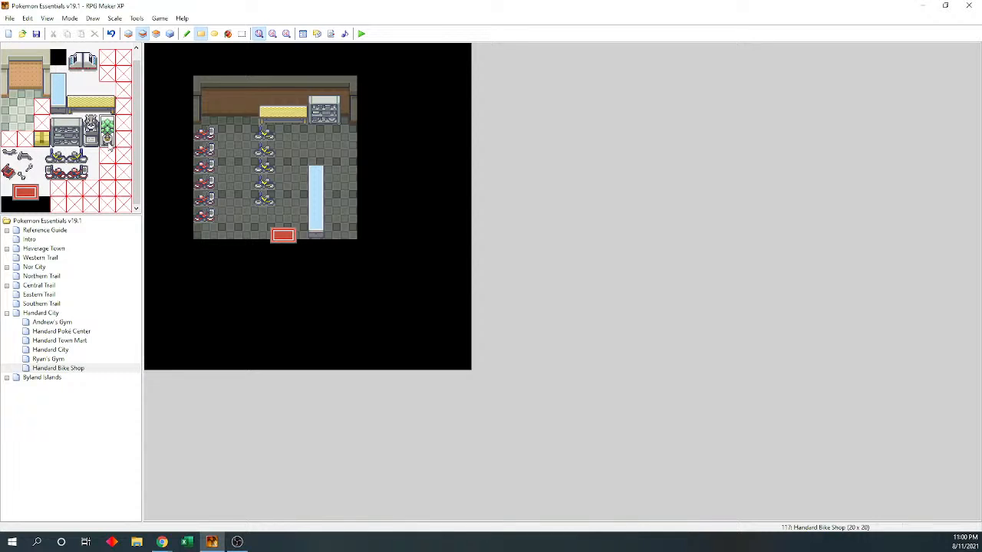
{"action": "left_click", "coordinate": [217, 109]}
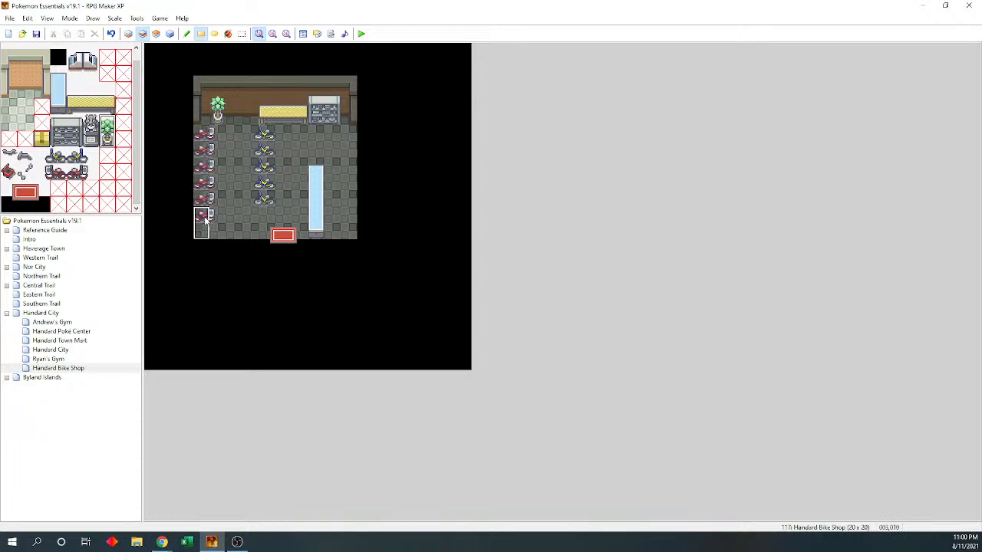
{"action": "key", "text": "ctrl+z"}
{"action": "left_click", "coordinate": [156, 34]}
{"action": "key", "text": "F7"}
{"action": "left_click", "coordinate": [204, 225]}
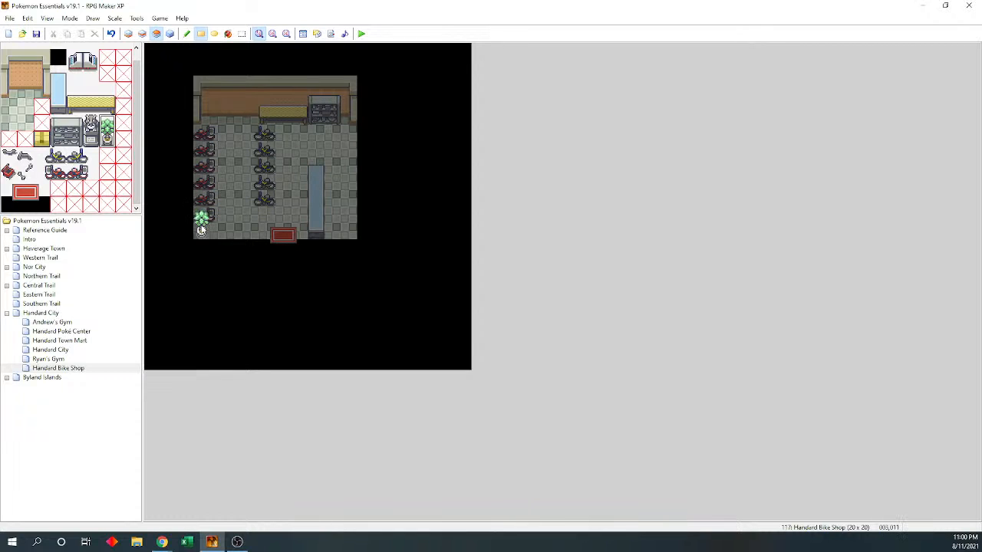
{"action": "left_click", "coordinate": [346, 217]}
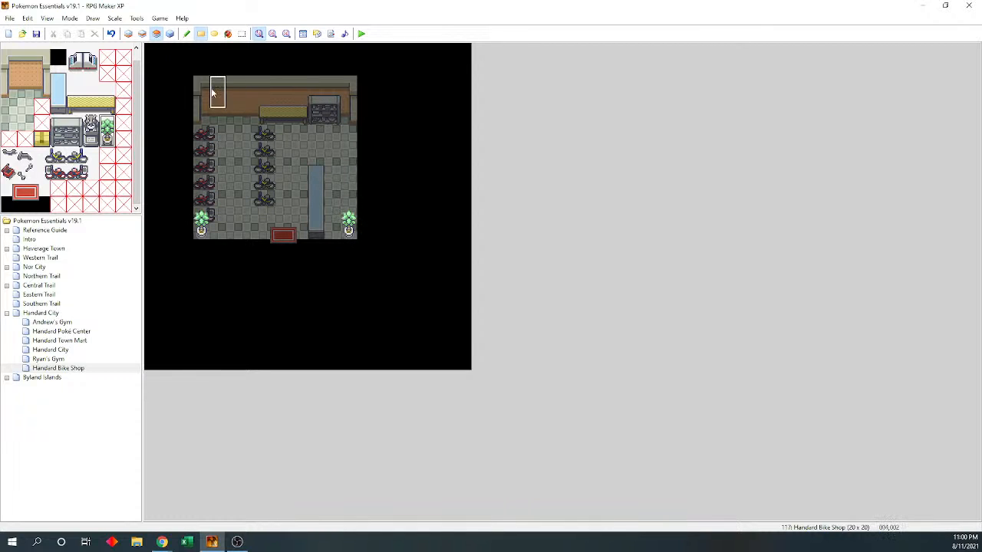
On the second layer, place the red toolbox by the back wall and loose bike parts below the parts shelf and along the east edge
{"action": "scroll", "coordinate": [75, 159], "scroll_direction": "down", "scroll_amount": 1}
{"action": "left_click_drag", "start_coordinate": [9, 165], "coordinate": [24, 182]}
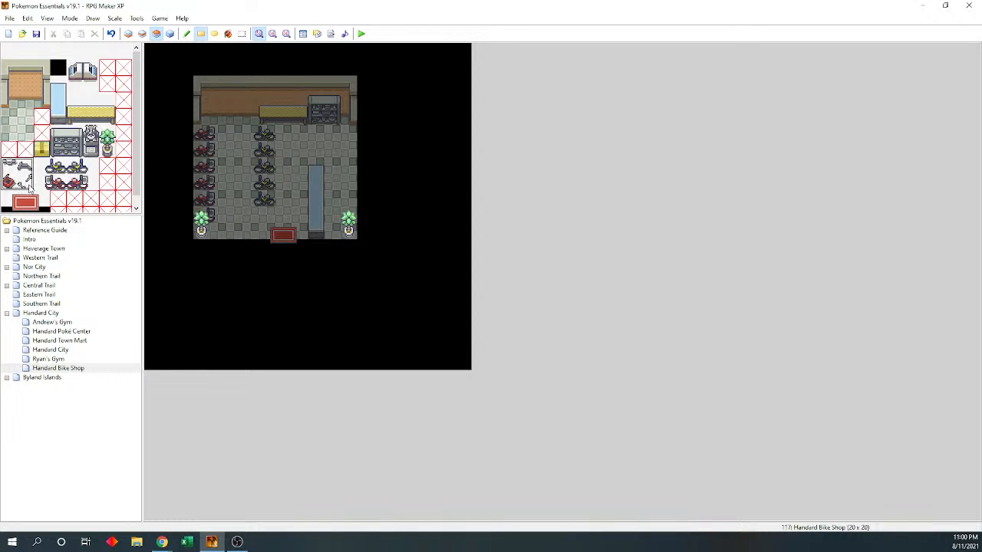
{"action": "left_click", "coordinate": [142, 33]}
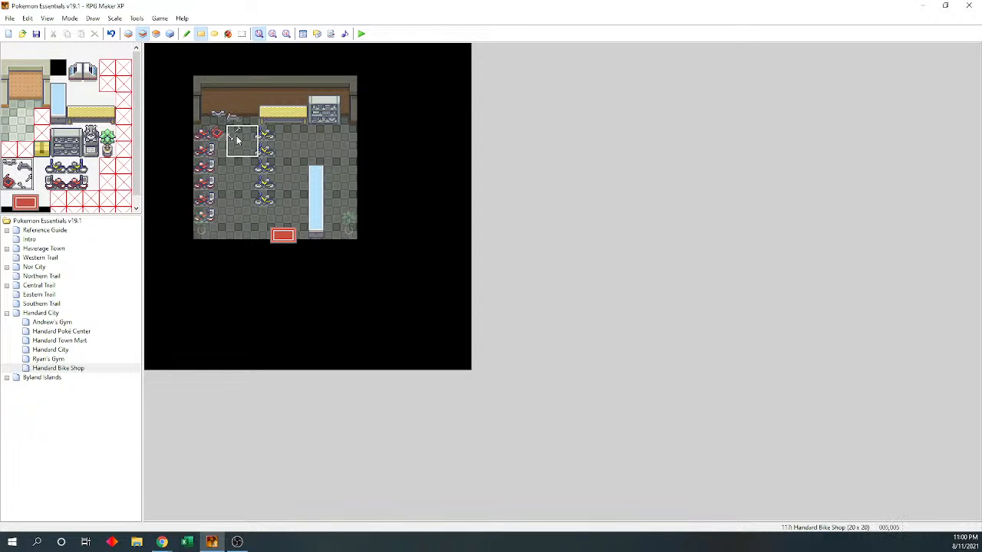
{"action": "left_click", "coordinate": [10, 184]}
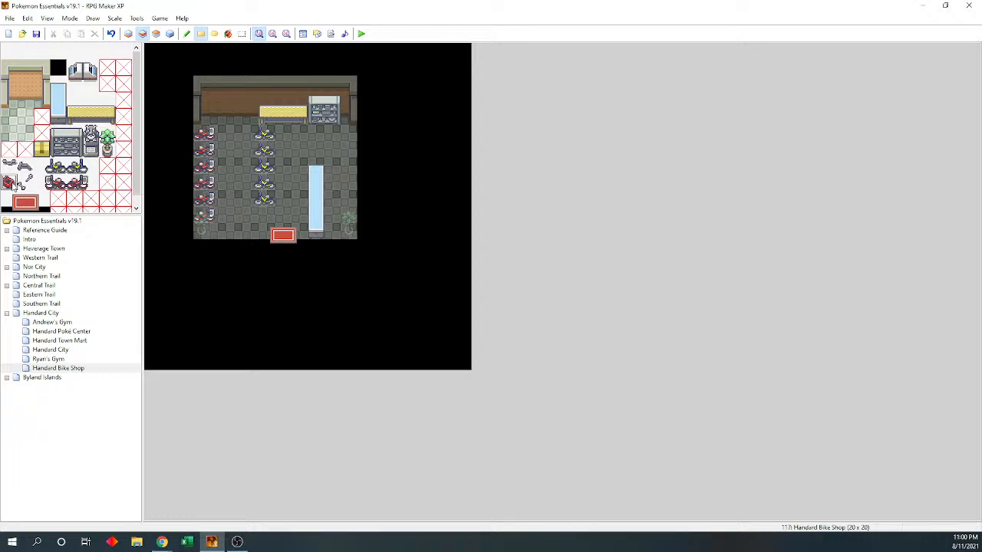
{"action": "left_click", "coordinate": [233, 116]}
{"action": "left_click", "coordinate": [25, 165]}
{"action": "left_click", "coordinate": [9, 166]}
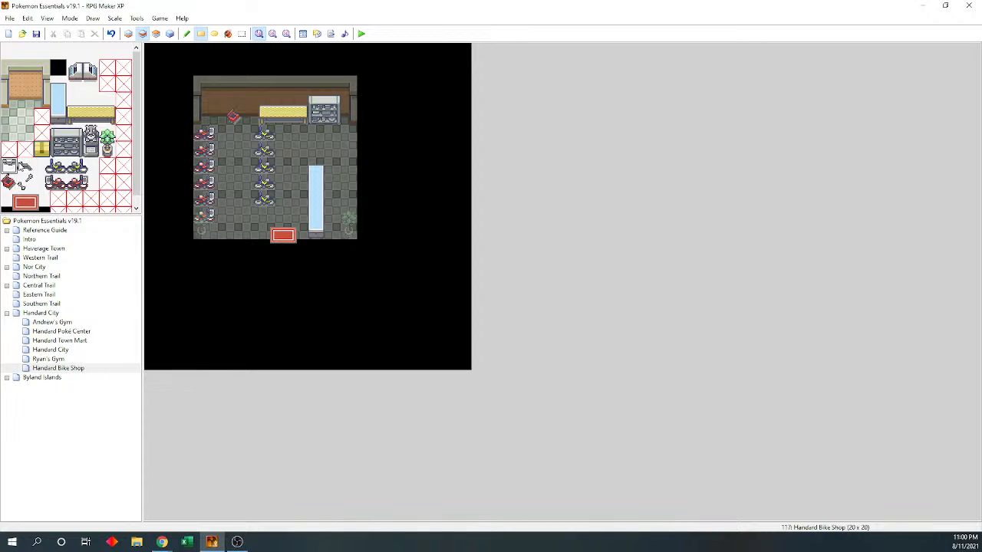
{"action": "left_click", "coordinate": [316, 129]}
{"action": "left_click_drag", "start_coordinate": [29, 185], "coordinate": [27, 164]}
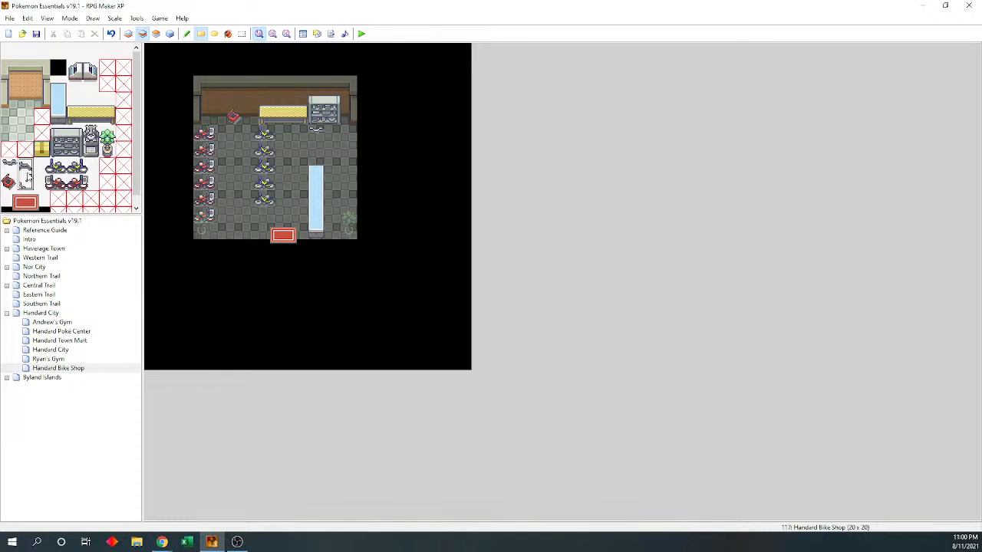
{"action": "left_click", "coordinate": [346, 137]}
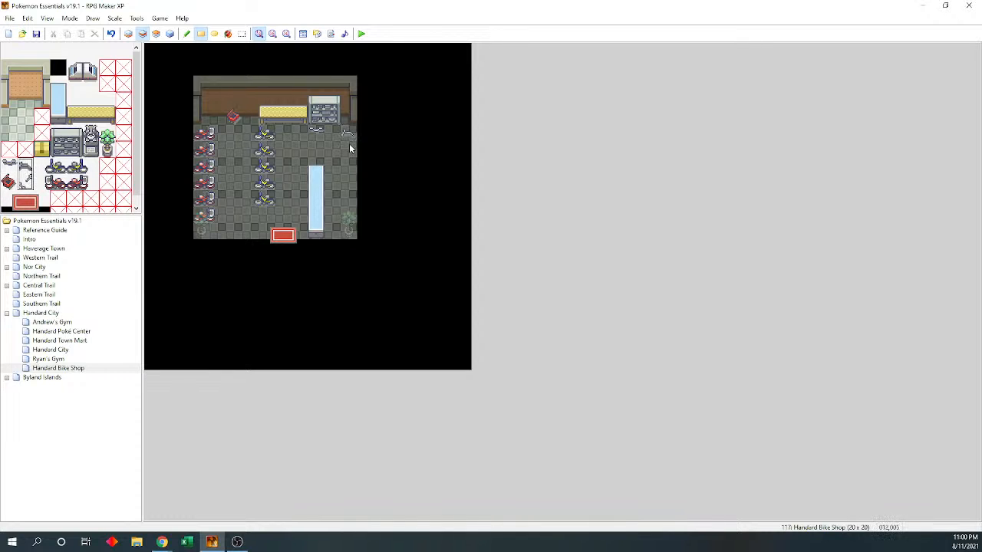
Place the right half of the open book on the glass counter on the third layer and save the project
{"action": "left_click", "coordinate": [89, 72]}
{"action": "left_click_drag", "start_coordinate": [89, 70], "coordinate": [91, 84]}
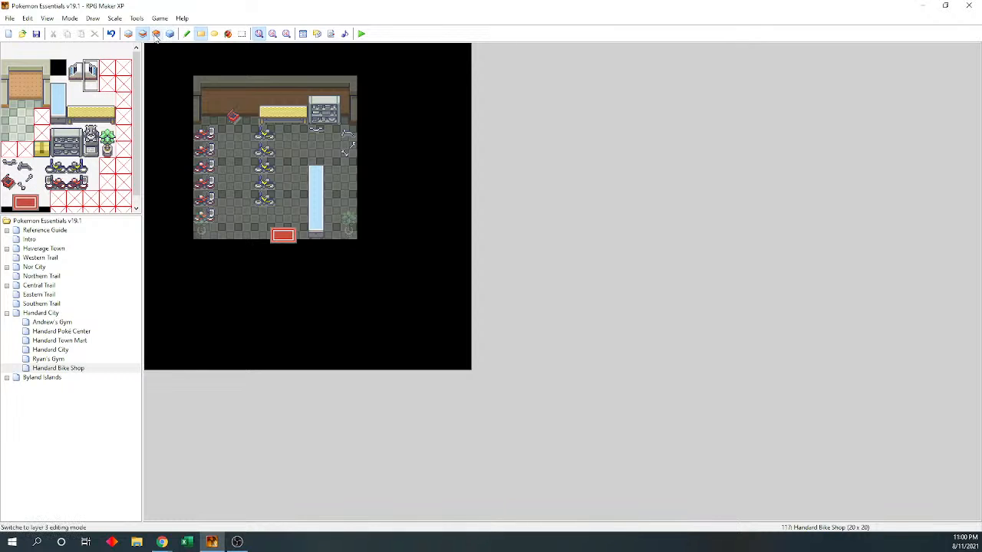
{"action": "left_click", "coordinate": [156, 34]}
{"action": "left_click", "coordinate": [317, 184]}
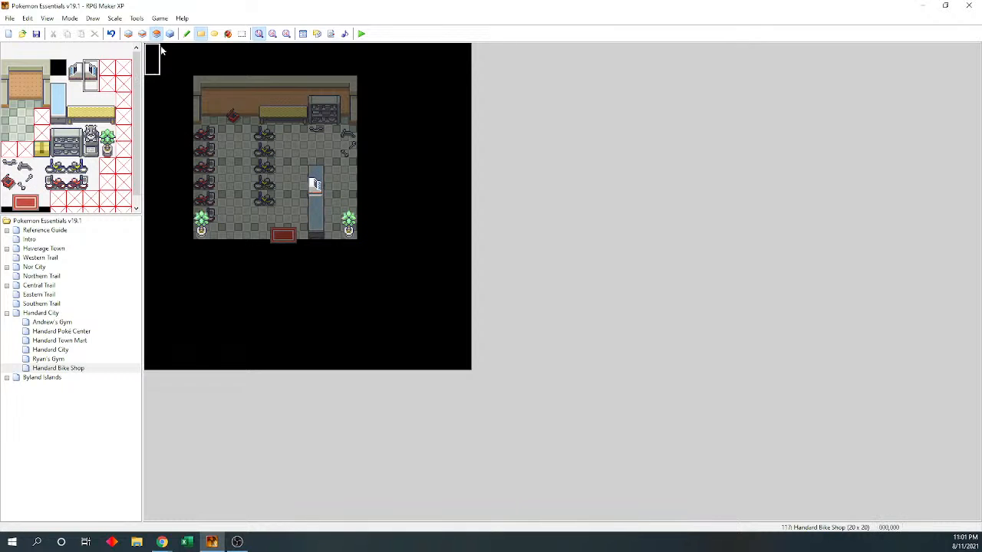
{"action": "left_click", "coordinate": [170, 34]}
{"action": "left_click", "coordinate": [36, 34]}
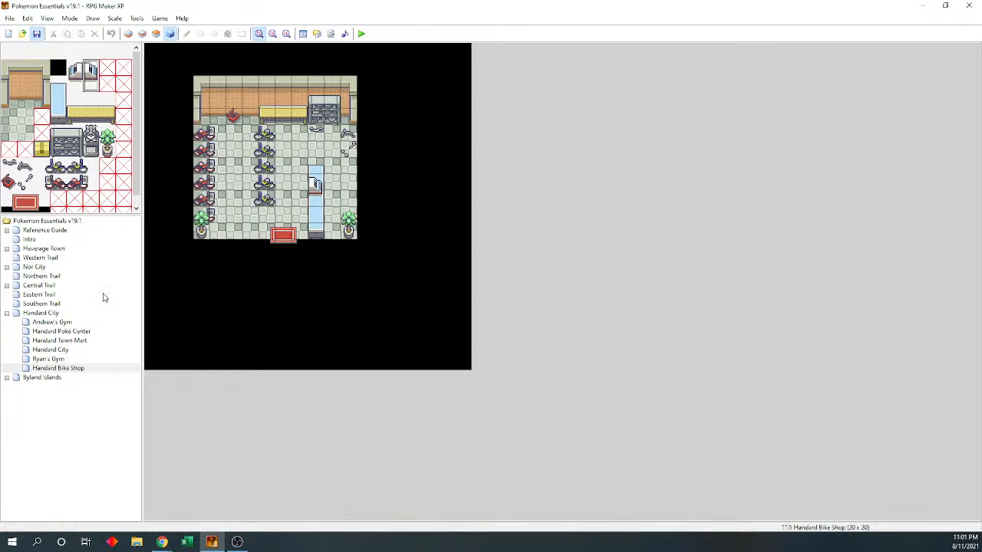
Copy the Bicycle NPC event from Lerucean Town to the tile just east of the glass counter in Handard Bike Shop
{"action": "left_click", "coordinate": [6, 231]}
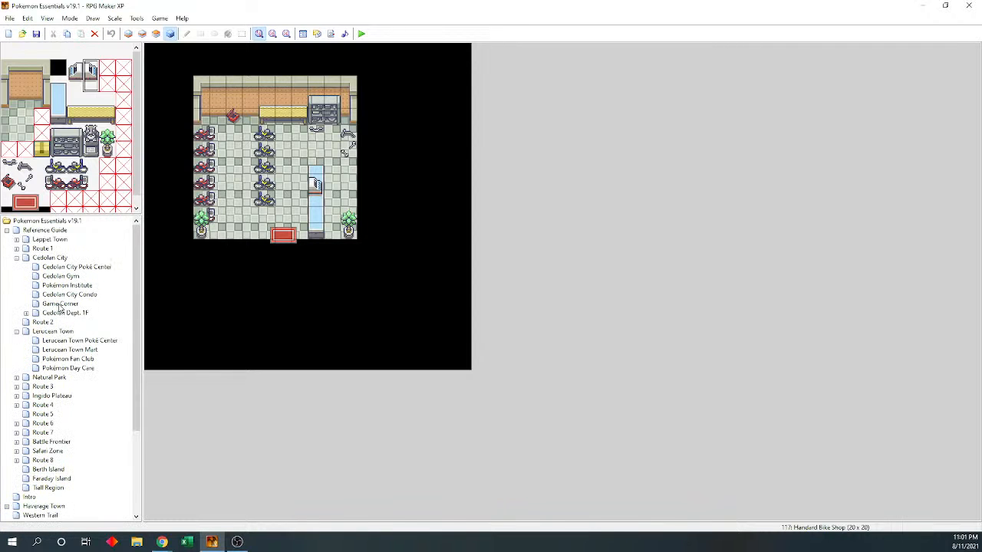
{"action": "left_click", "coordinate": [55, 332]}
{"action": "left_click", "coordinate": [16, 257]}
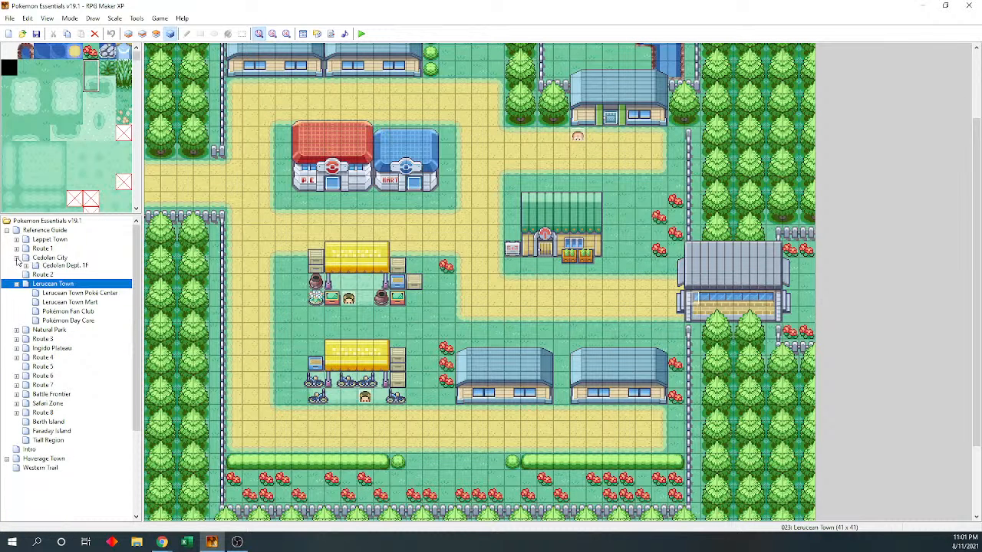
{"action": "left_click", "coordinate": [364, 399]}
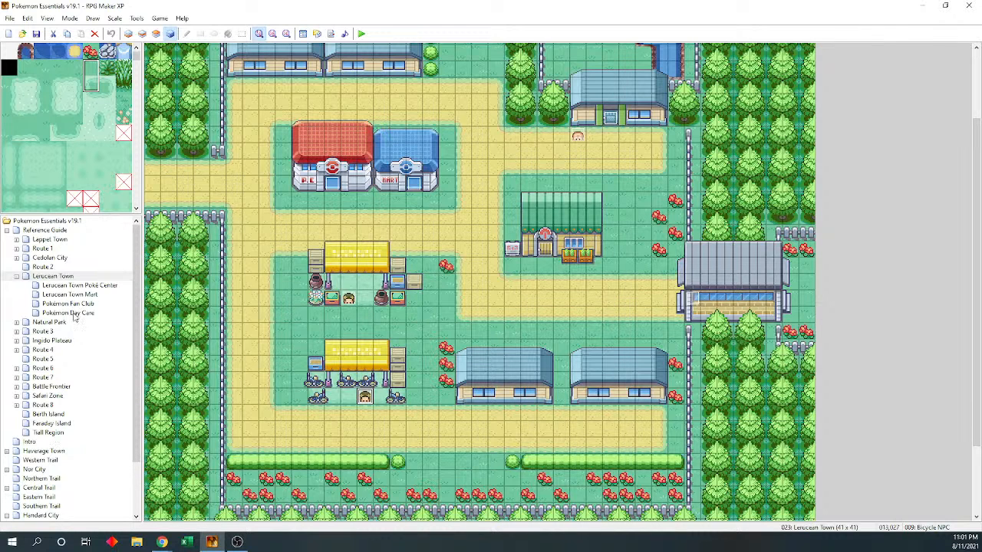
{"action": "scroll", "coordinate": [65, 399], "scroll_direction": "down", "scroll_amount": 3}
{"action": "left_click", "coordinate": [67, 507]}
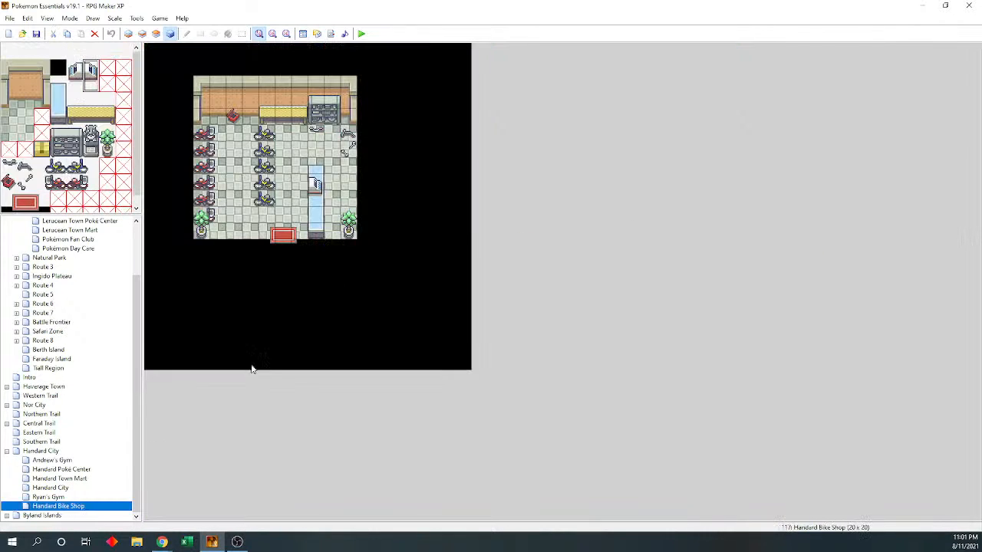
{"action": "left_click", "coordinate": [334, 198]}
{"action": "key", "text": "Up"}
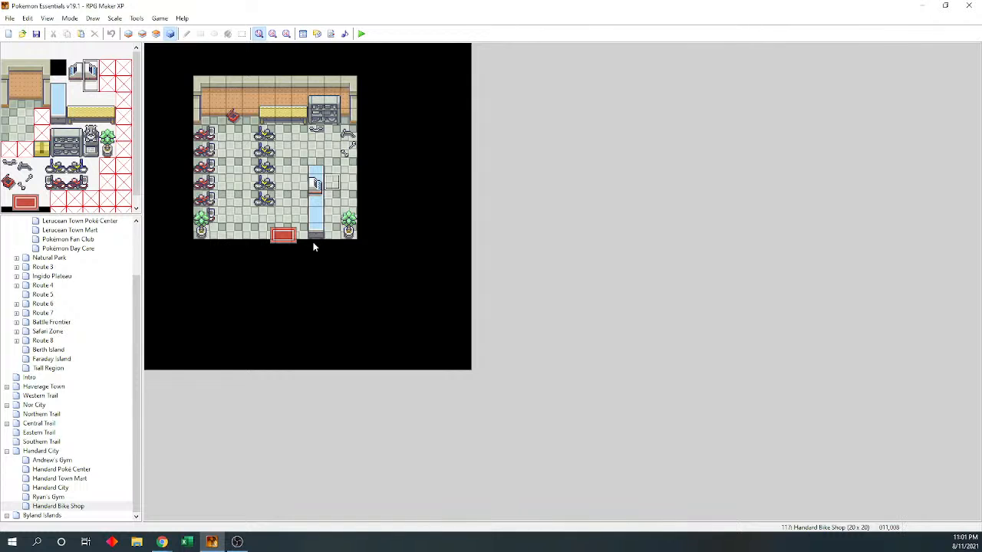
Set the Bicycle NPC's graphic to the pose facing west toward the counter and save the project
{"action": "key", "text": "Return"}
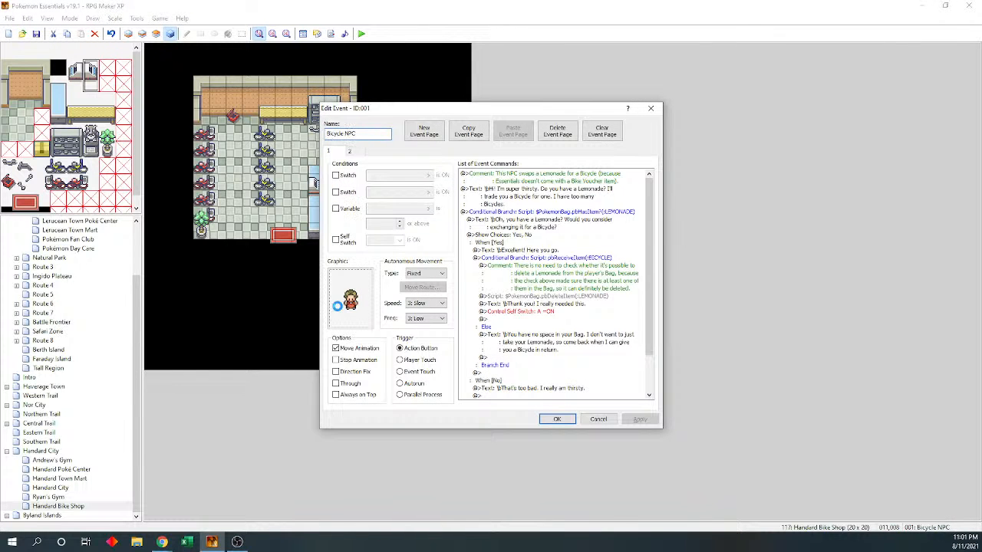
{"action": "double_click", "coordinate": [339, 308]}
{"action": "left_click", "coordinate": [571, 385]}
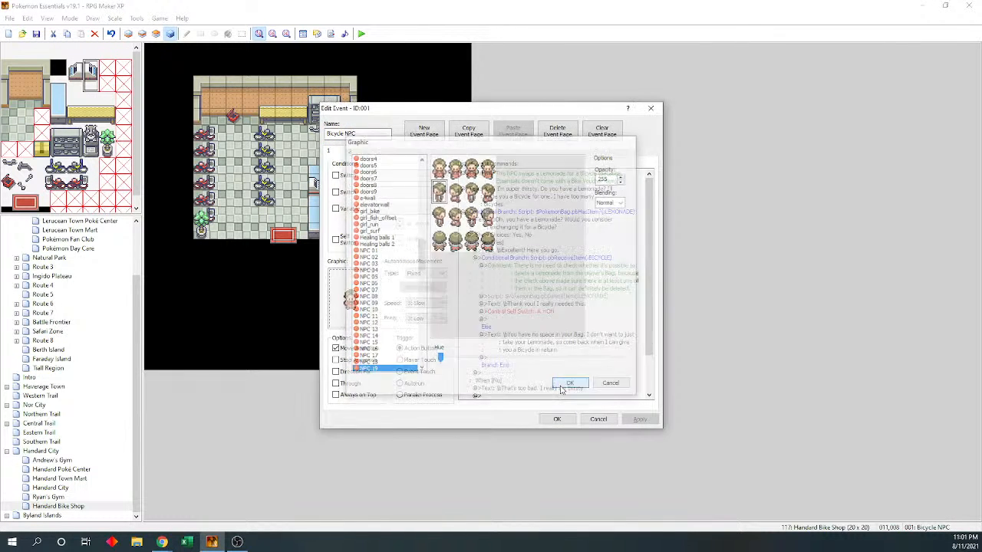
{"action": "left_click", "coordinate": [557, 418]}
{"action": "left_click", "coordinate": [30, 36]}
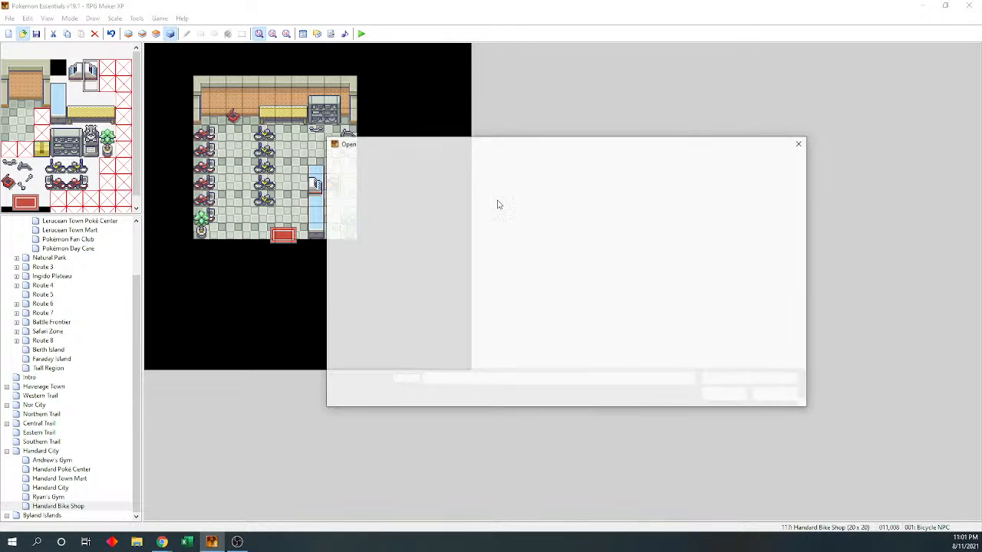
{"action": "left_click", "coordinate": [800, 144]}
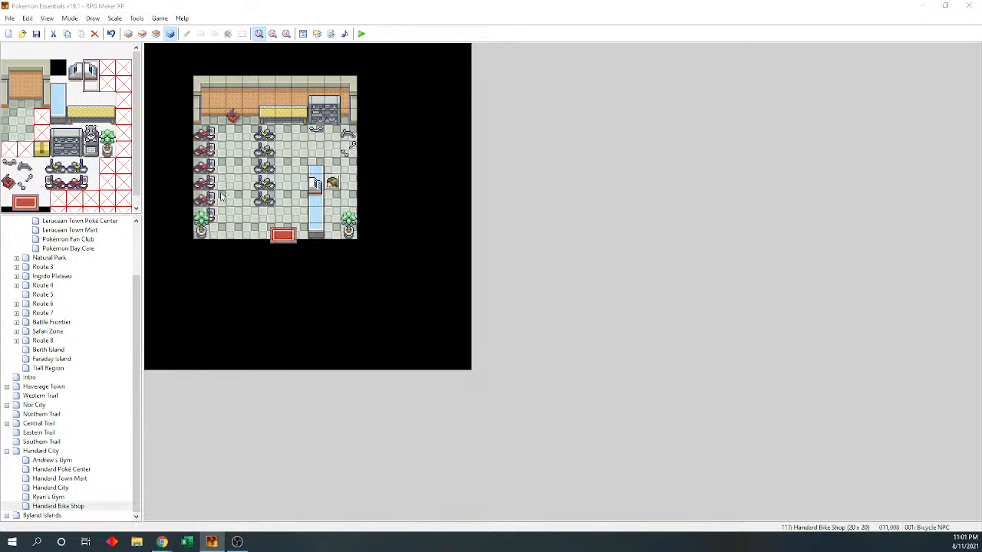
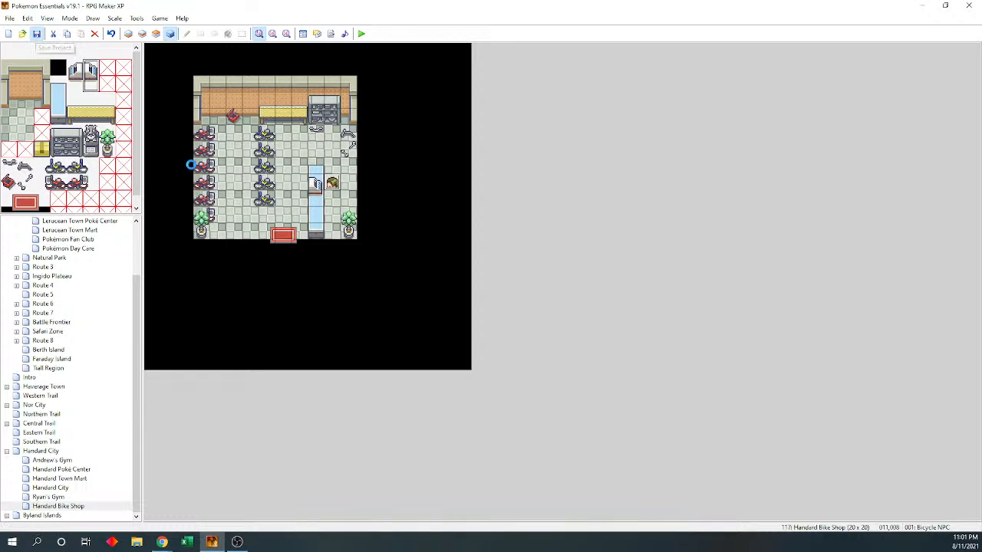
Copy the Home door event from the orange-roofed house in Handard City to the bike shop's entrance
{"action": "left_click", "coordinate": [47, 451]}
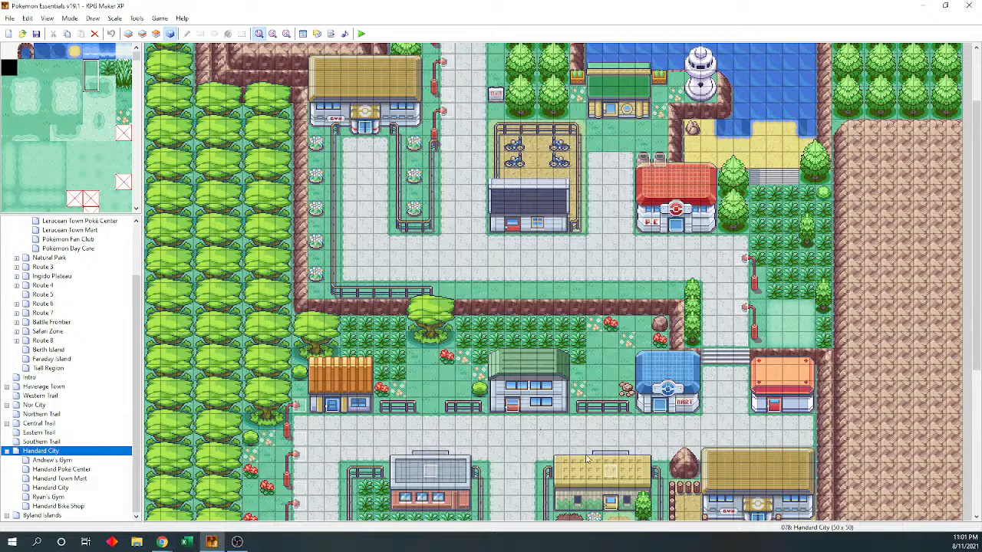
{"action": "left_click", "coordinate": [332, 405]}
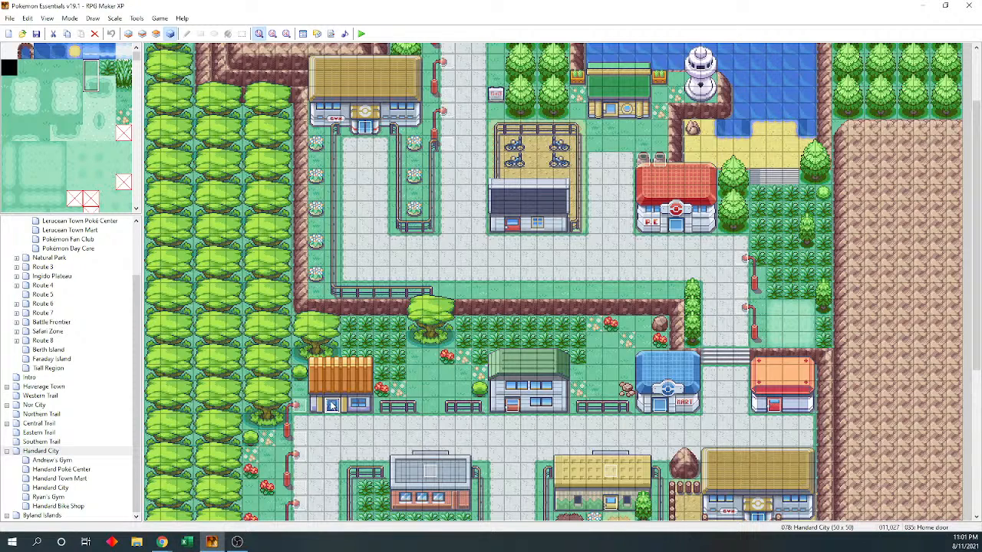
{"action": "left_click", "coordinate": [537, 231]}
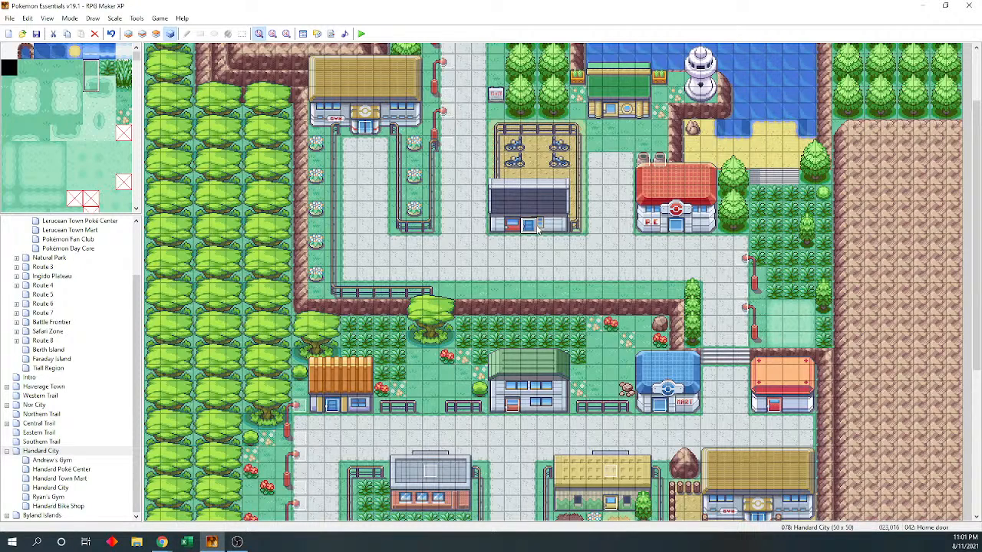
Set the first page graphic of the bike shop's Home door event to the red door from doors5
{"action": "double_click", "coordinate": [537, 230]}
{"action": "left_click_drag", "start_coordinate": [430, 107], "coordinate": [718, 112]}
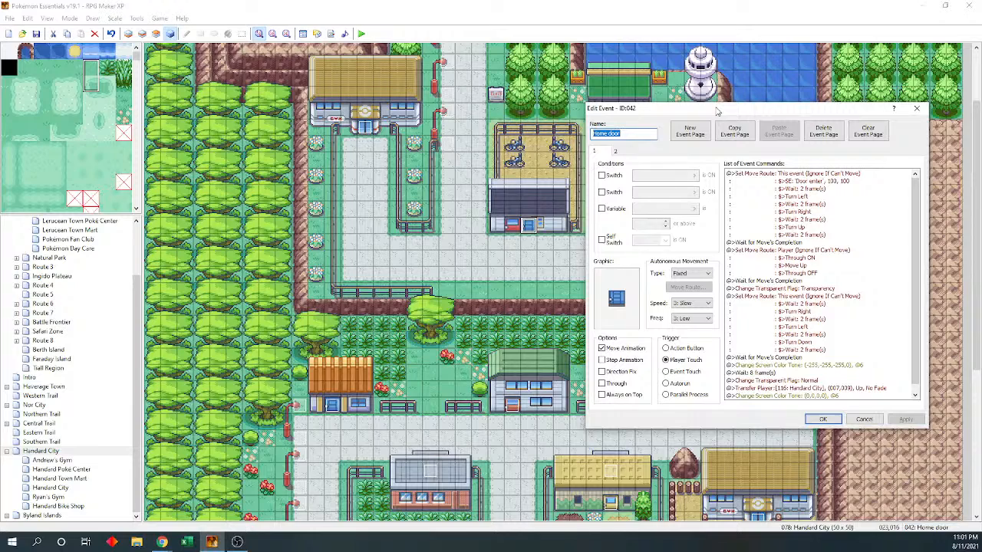
{"action": "double_click", "coordinate": [614, 317]}
{"action": "key", "text": "Up"}
{"action": "key", "text": "Up"}
{"action": "key", "text": "Up"}
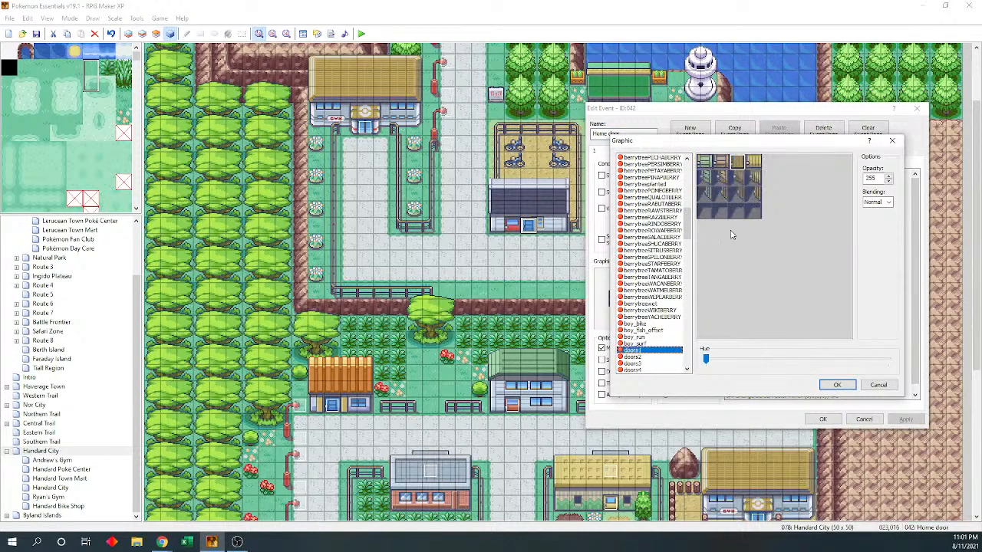
{"action": "key", "text": "Up"}
{"action": "key", "text": "Down"}
{"action": "key", "text": "Down"}
{"action": "key", "text": "Down"}
{"action": "key", "text": "Down"}
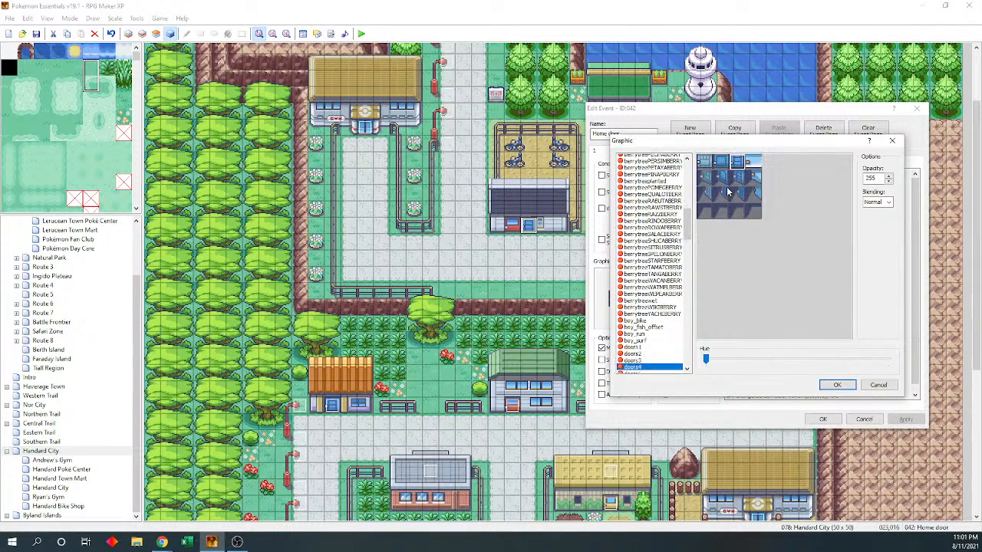
{"action": "key", "text": "Down"}
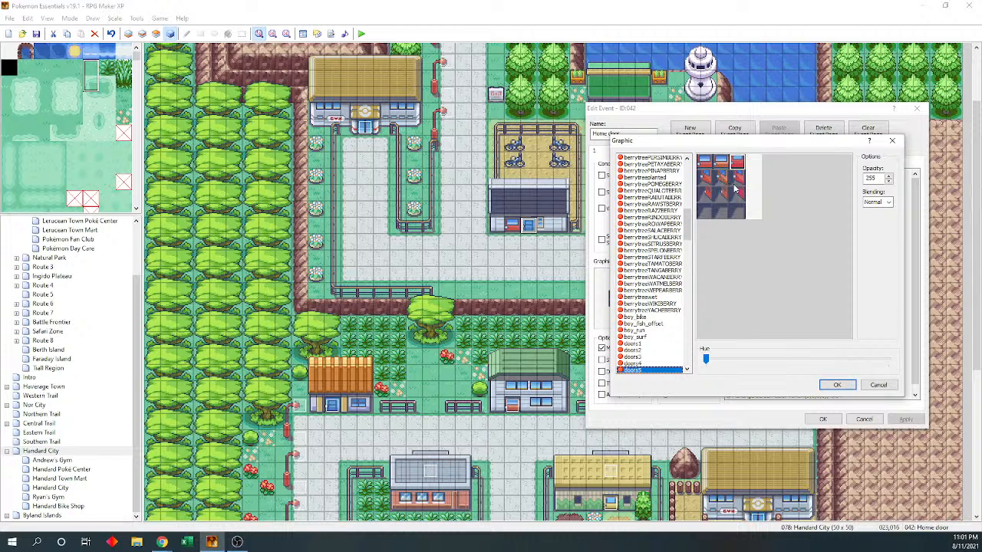
{"action": "key", "text": "Down"}
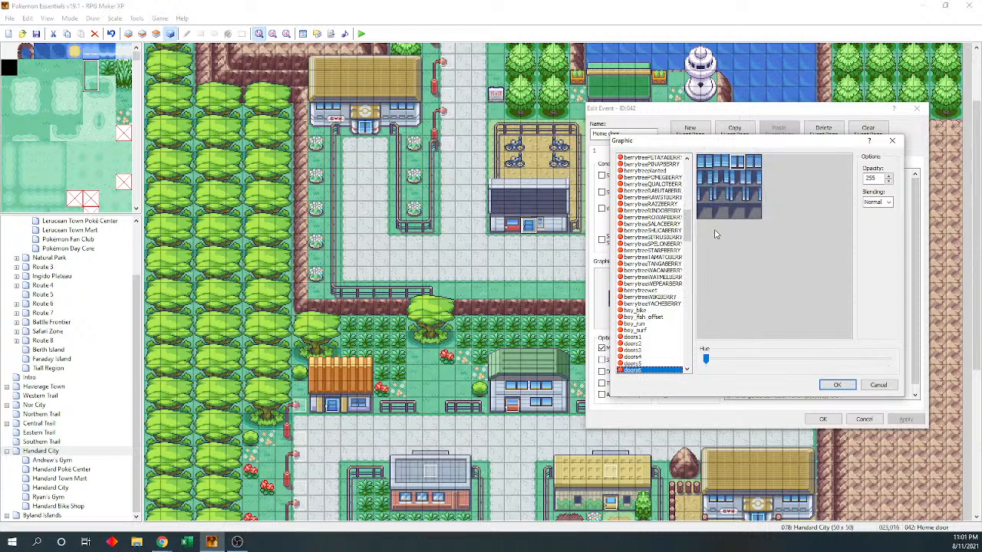
{"action": "key", "text": "Up"}
{"action": "left_click", "coordinate": [837, 385]}
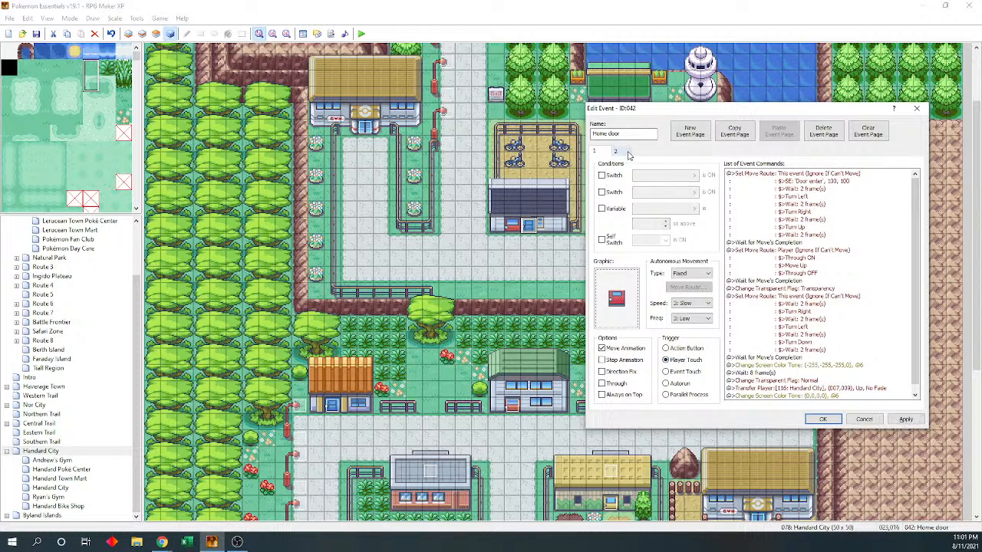
Choose the matching door graphic for the second page of the bike shop's Home door event
{"action": "left_click", "coordinate": [616, 151]}
{"action": "double_click", "coordinate": [627, 277]}
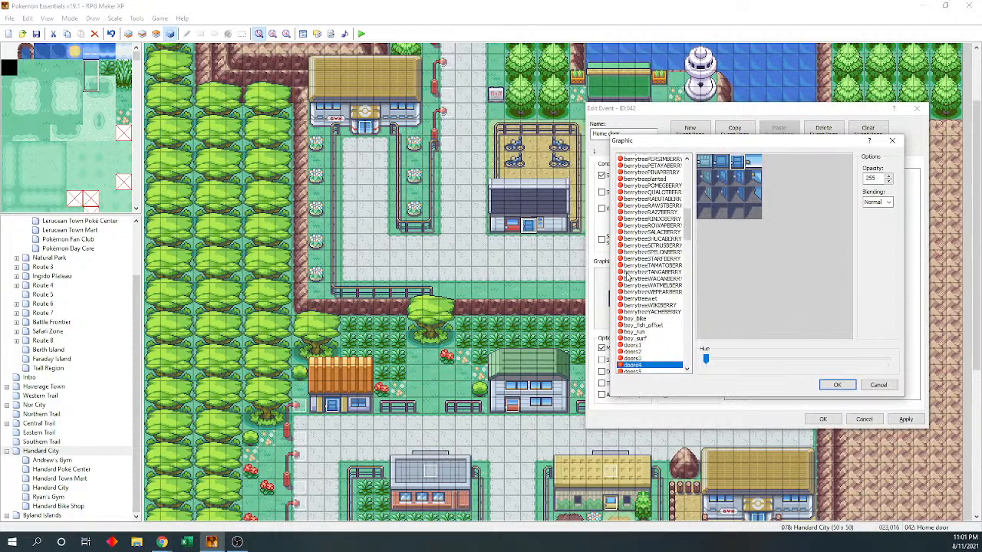
{"action": "key", "text": "Down"}
{"action": "key", "text": "Down"}
{"action": "key", "text": "Down"}
{"action": "key", "text": "Up"}
{"action": "key", "text": "Up"}
{"action": "key", "text": "Up"}
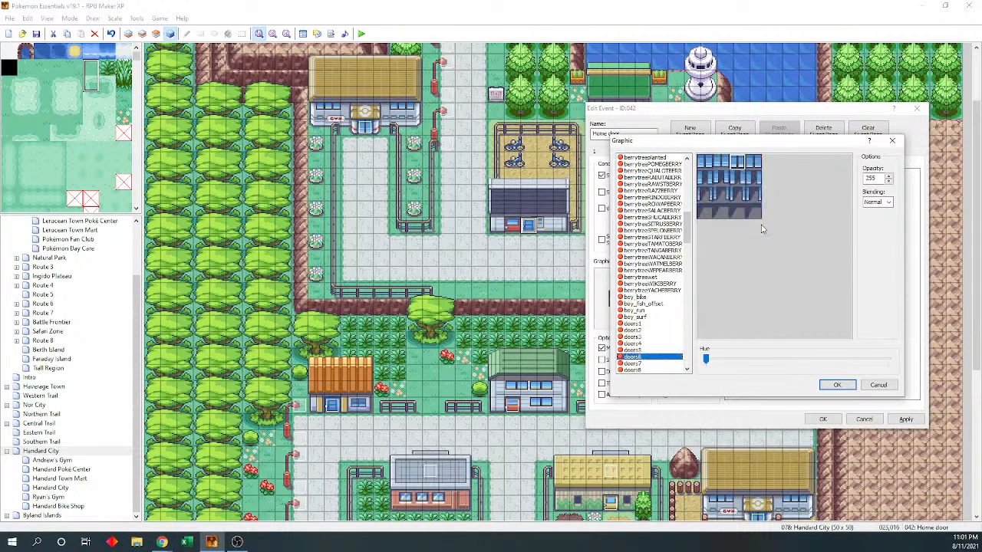
{"action": "left_click", "coordinate": [837, 385]}
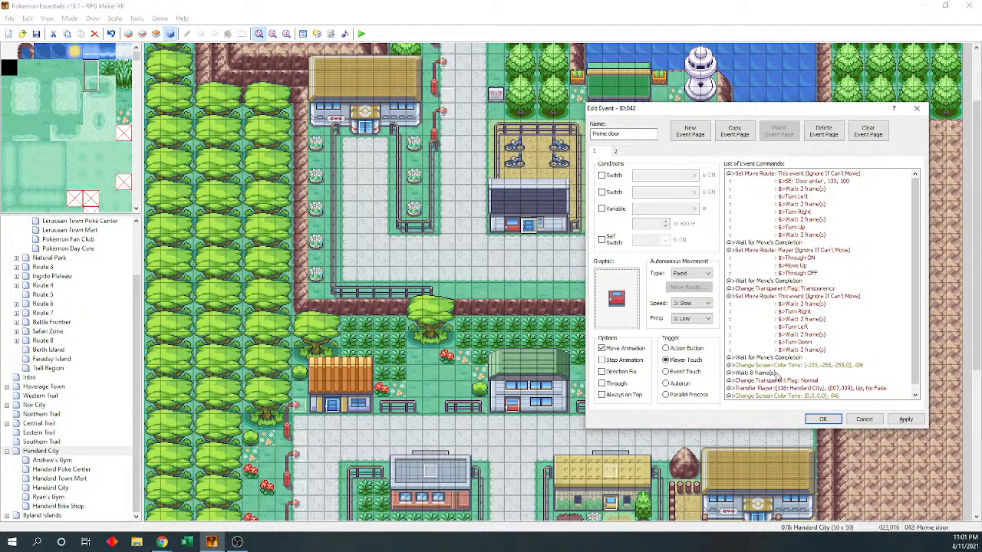
Set the door's Transfer Player destination to Handard Bike Shop at (008,011), just above the red mat, and apply the event
{"action": "left_click", "coordinate": [791, 389]}
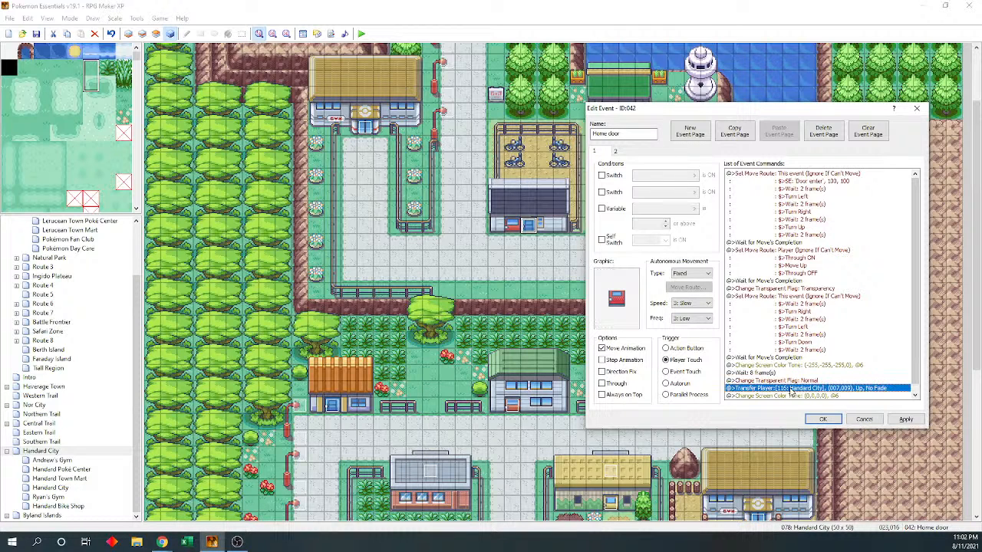
{"action": "double_click", "coordinate": [791, 389]}
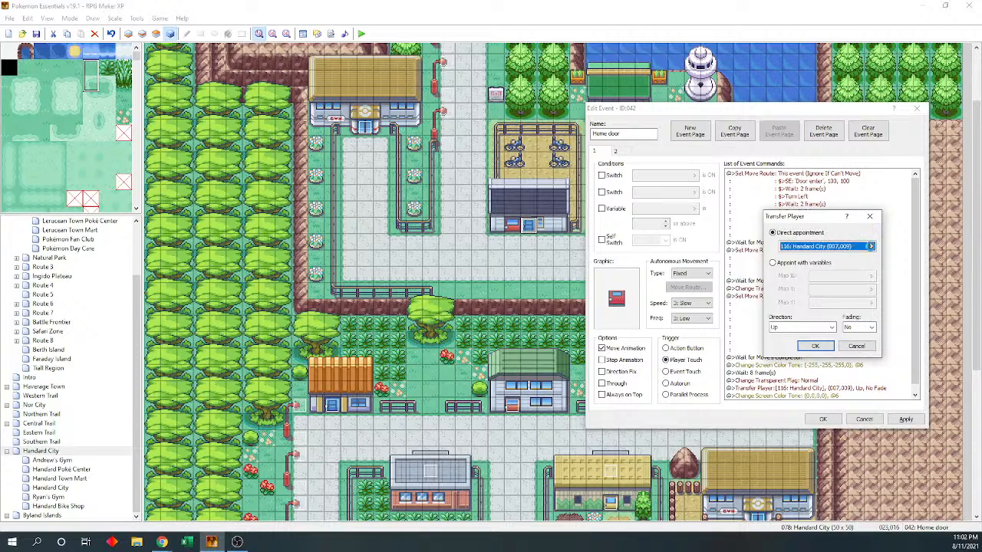
{"action": "left_click", "coordinate": [867, 246]}
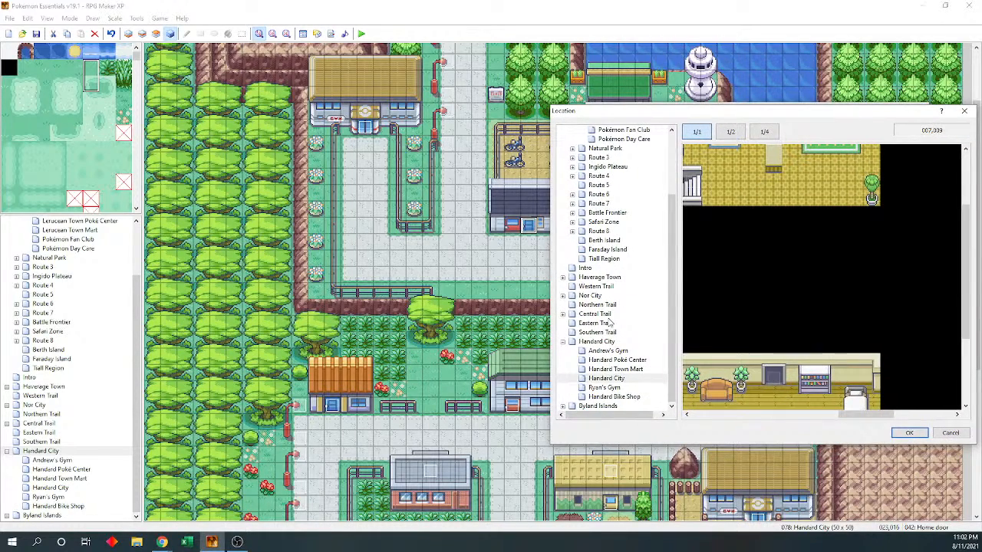
{"action": "left_click", "coordinate": [608, 341]}
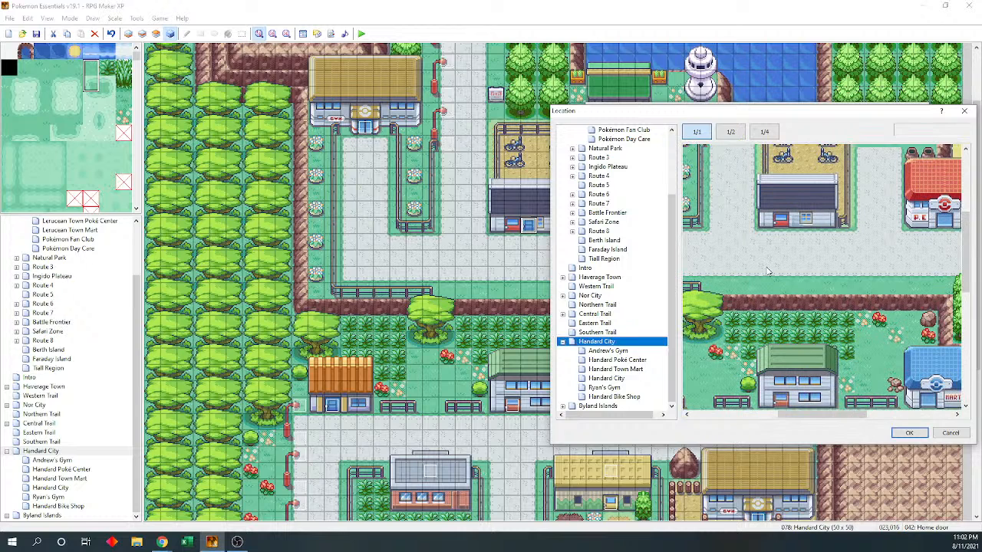
{"action": "left_click", "coordinate": [785, 231]}
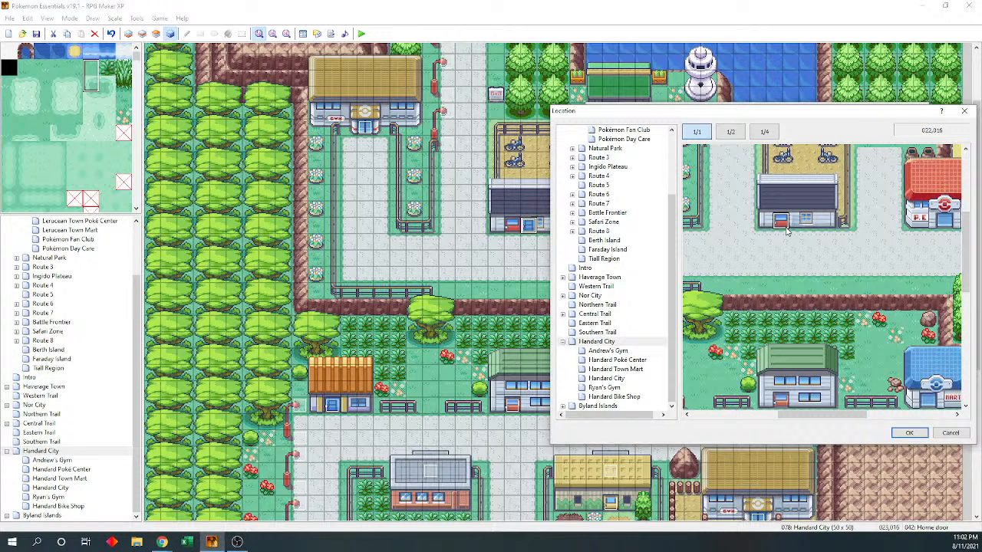
{"action": "left_click", "coordinate": [616, 396]}
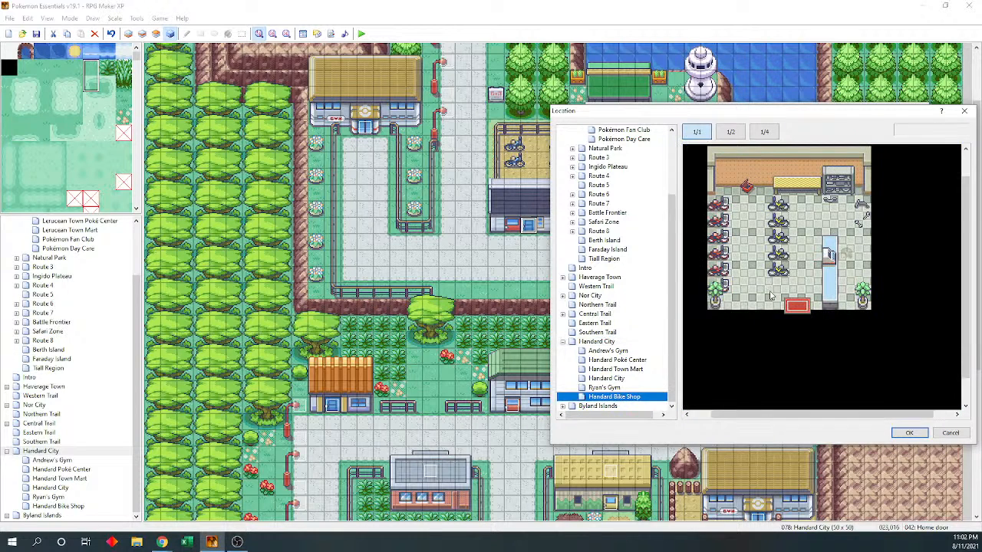
{"action": "left_click", "coordinate": [794, 296]}
{"action": "left_click", "coordinate": [909, 433]}
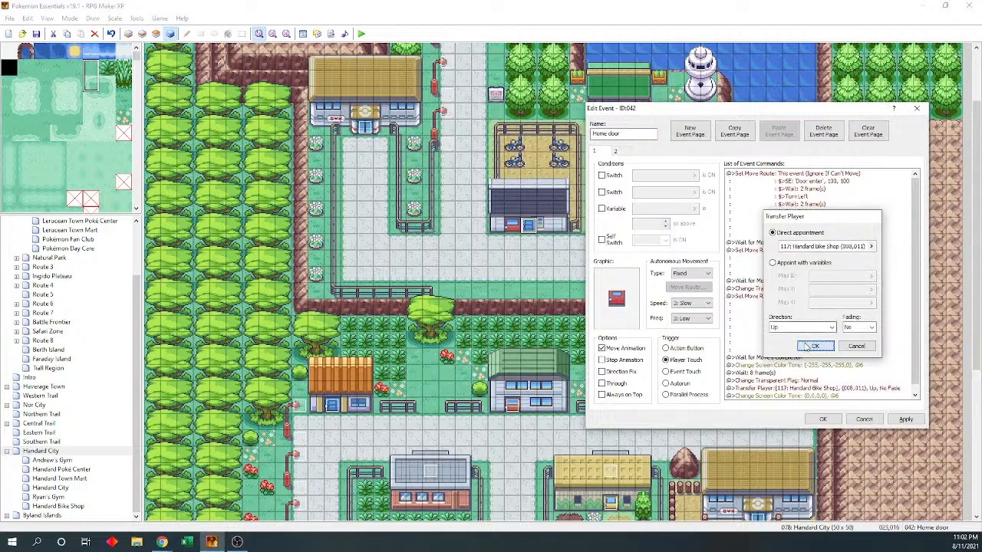
{"action": "left_click", "coordinate": [816, 346]}
{"action": "left_click", "coordinate": [823, 419]}
Move the Home door event one tile west onto the bike shop's red door at 022,016 and save the project
{"action": "left_click_drag", "start_coordinate": [527, 228], "coordinate": [512, 228]}
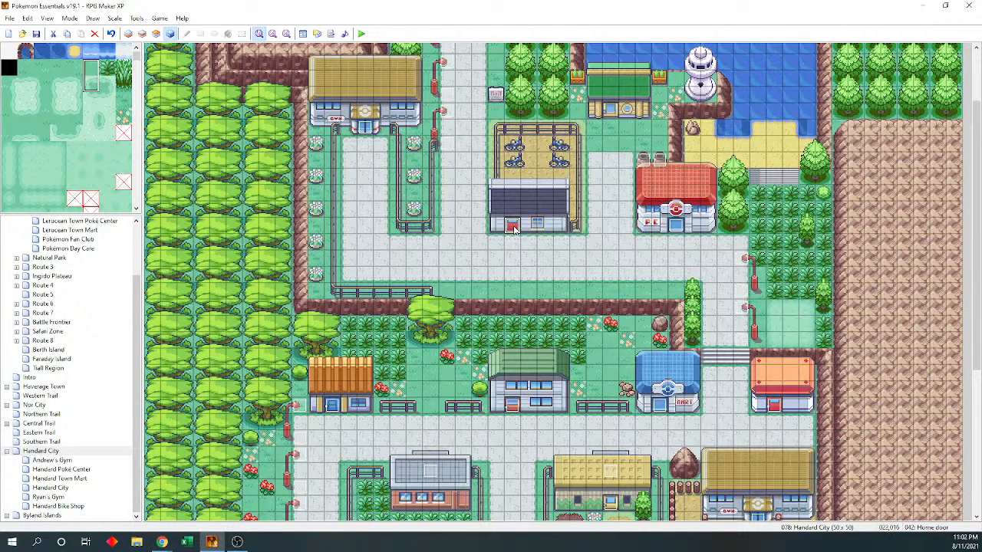
{"action": "left_click", "coordinate": [36, 34]}
Collapse the Reference Guide branch in the map tree
{"action": "scroll", "coordinate": [51, 276], "scroll_direction": "up", "scroll_amount": 3}
{"action": "left_click", "coordinate": [7, 230]}
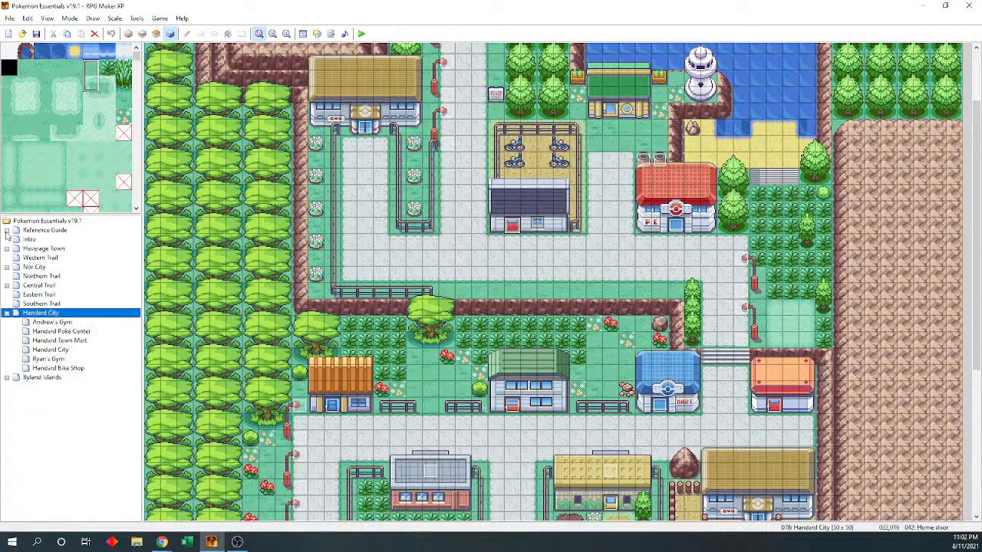
{"action": "left_click", "coordinate": [6, 230]}
{"action": "scroll", "coordinate": [69, 268], "scroll_direction": "down", "scroll_amount": 5}
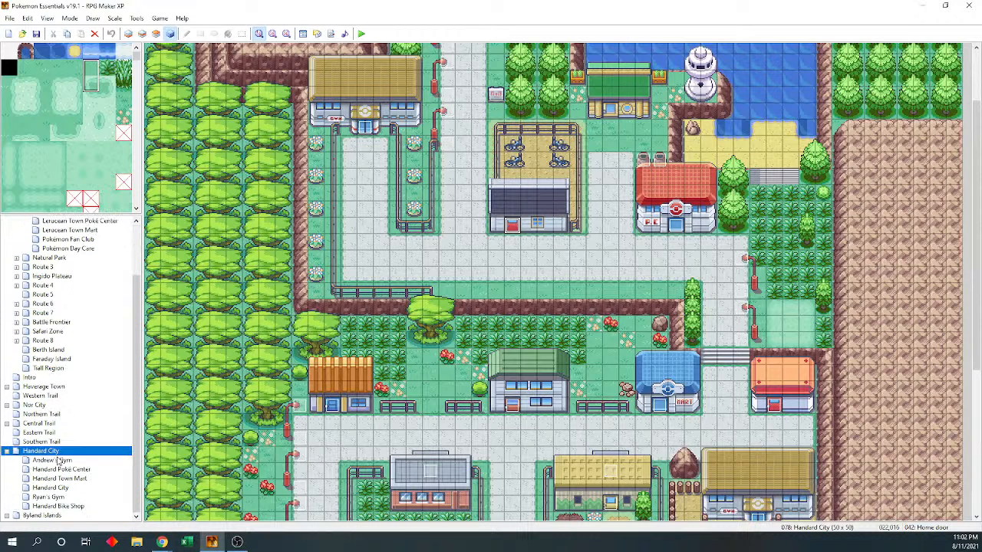
{"action": "scroll", "coordinate": [69, 269], "scroll_direction": "up", "scroll_amount": 5}
{"action": "left_click", "coordinate": [6, 230]}
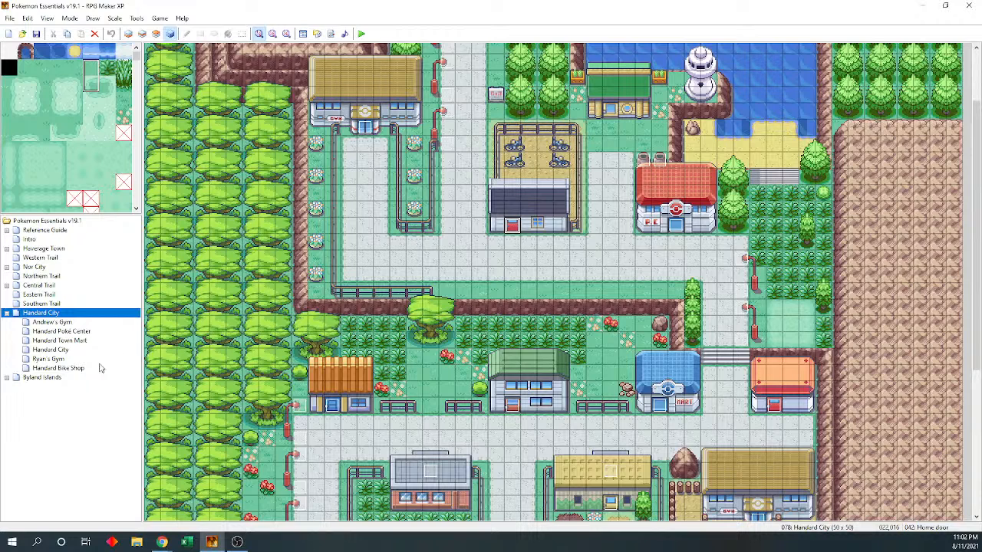
Copy the Exit event from Ryan's Gym to the tile just below the red mat in Handard Bike Shop
{"action": "left_click", "coordinate": [54, 359]}
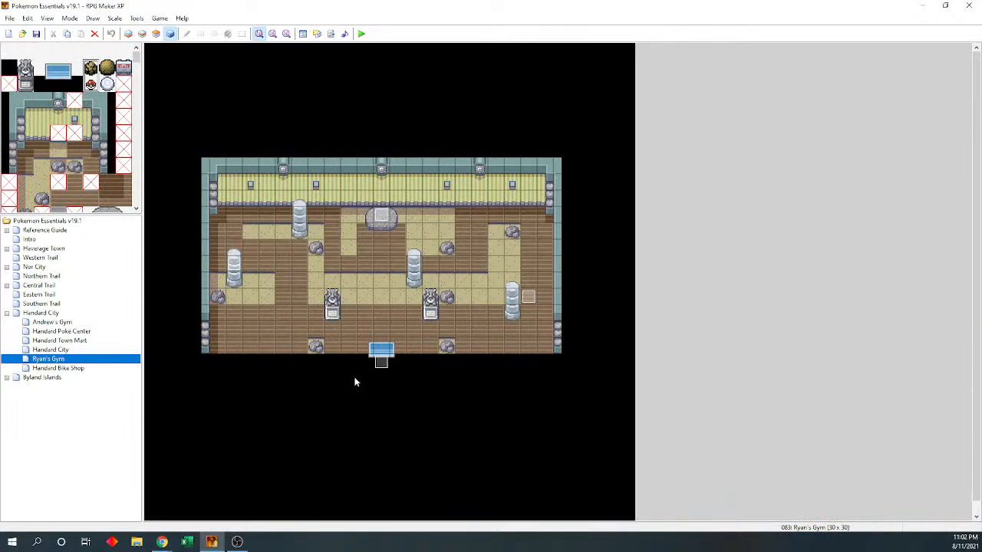
{"action": "left_click", "coordinate": [381, 359]}
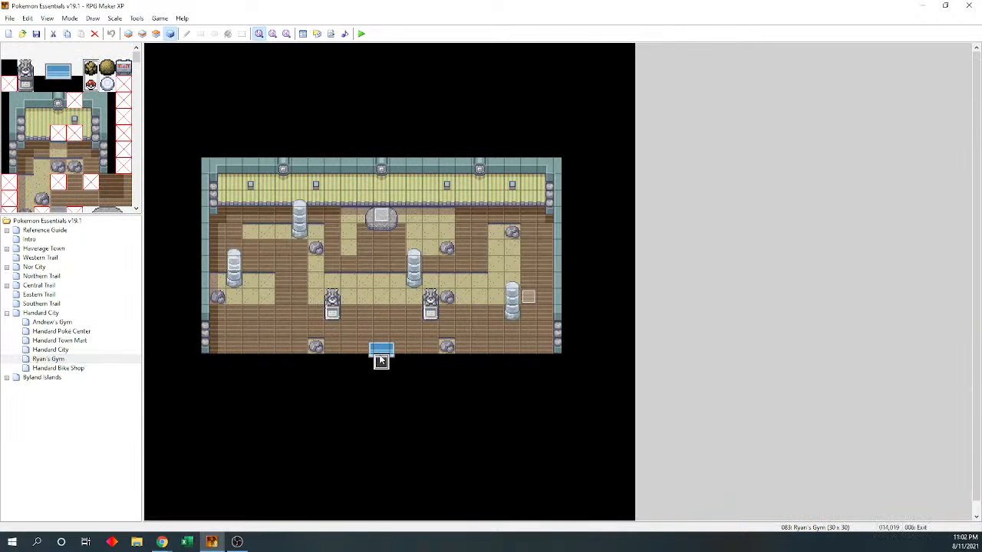
{"action": "left_click", "coordinate": [46, 369]}
{"action": "left_click", "coordinate": [284, 248]}
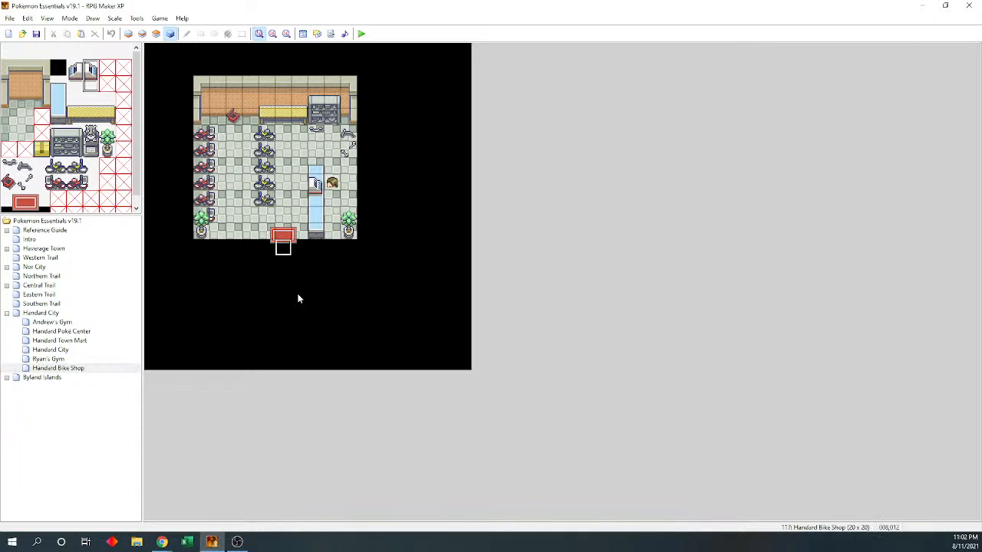
Set the bike shop Exit event's transfer destination to the red door in Handard City at (022,016) and save the project
{"action": "key", "text": "Return"}
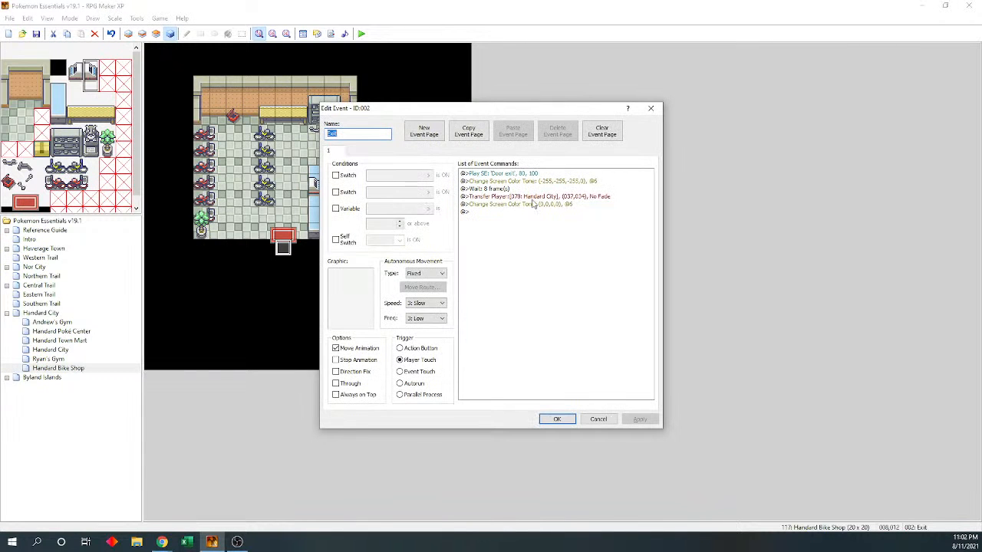
{"action": "left_click", "coordinate": [534, 198]}
{"action": "double_click", "coordinate": [534, 197]}
{"action": "left_click", "coordinate": [606, 245]}
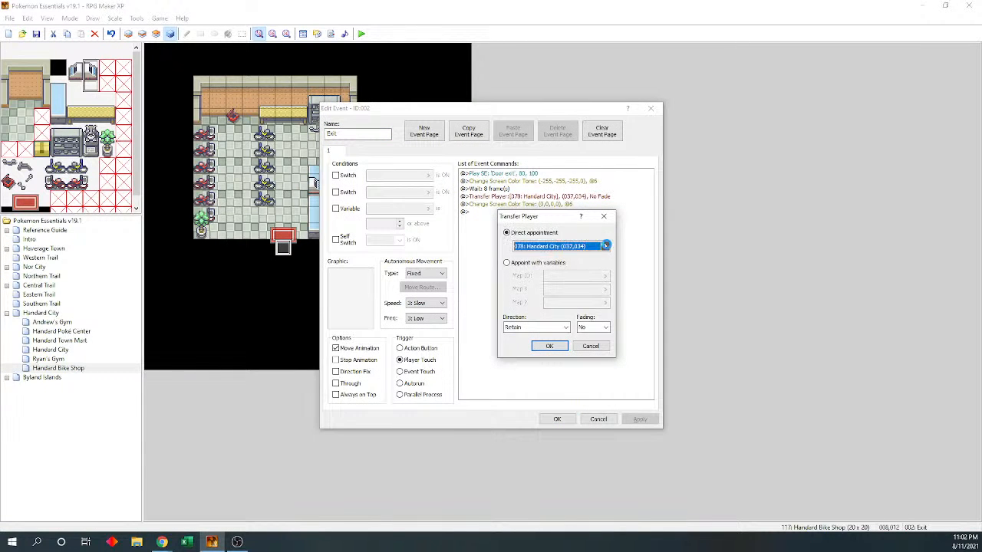
{"action": "left_click", "coordinate": [573, 230]}
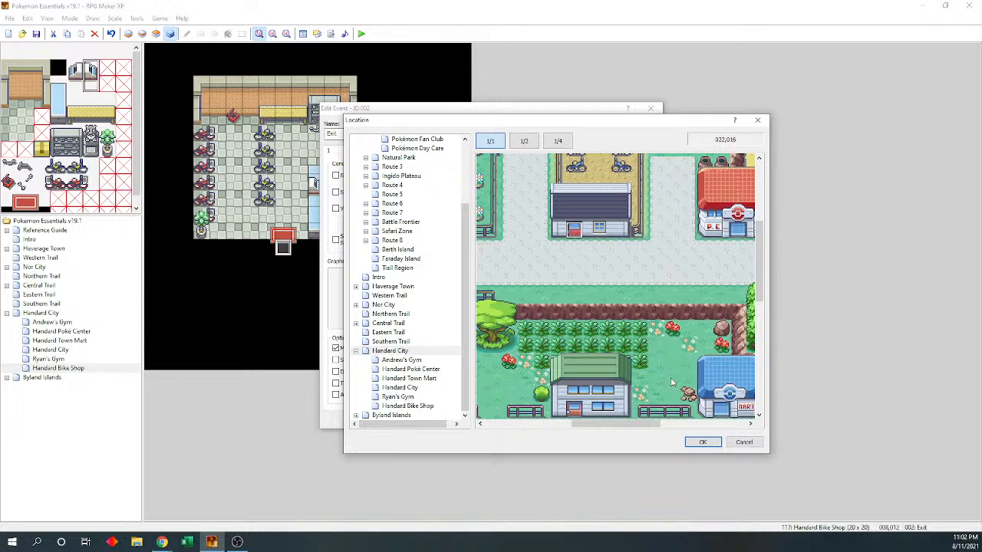
{"action": "left_click", "coordinate": [702, 442]}
{"action": "left_click", "coordinate": [550, 346]}
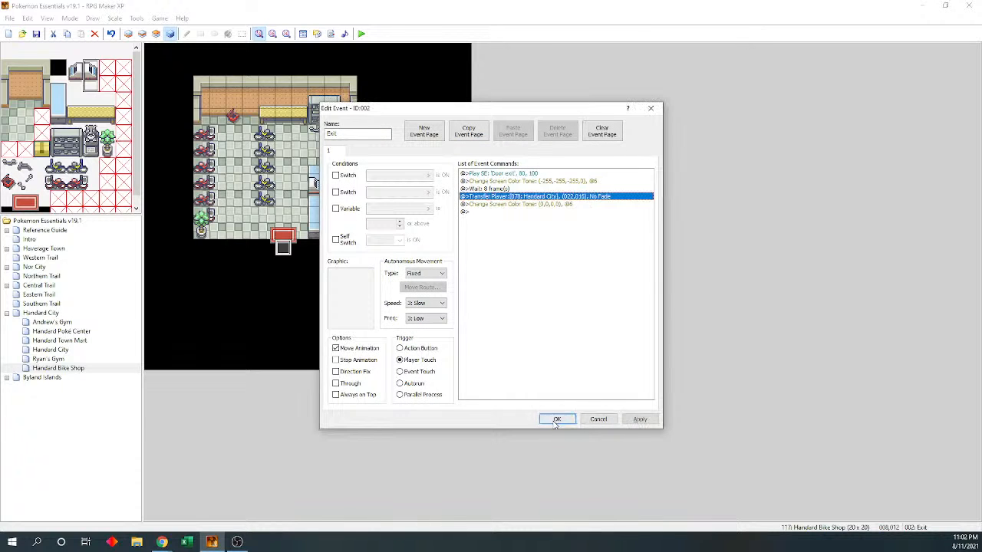
{"action": "left_click", "coordinate": [557, 420]}
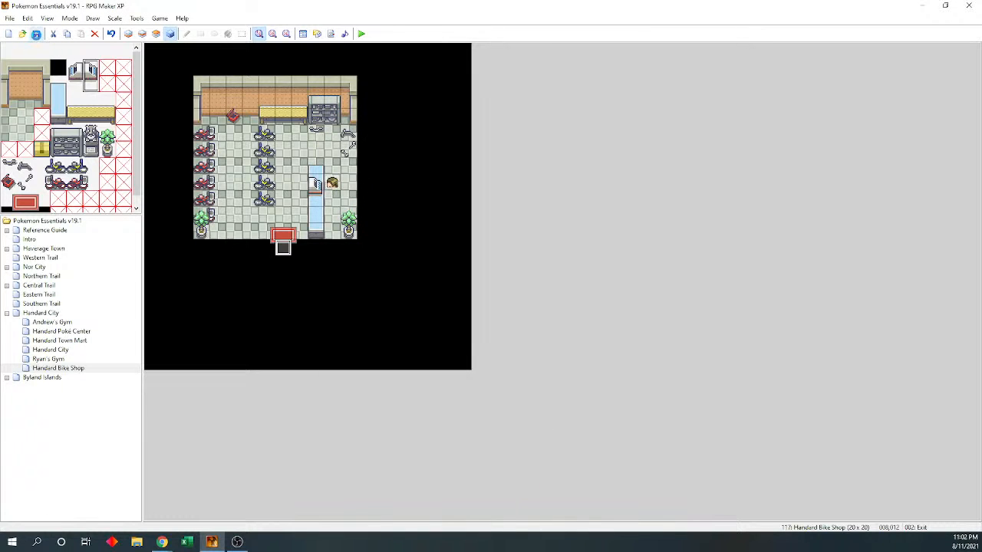
{"action": "left_click", "coordinate": [36, 35]}
Start a new map under Handard City named Old Captain's House with the Inside tileset and a height of 20
{"action": "left_click", "coordinate": [46, 314]}
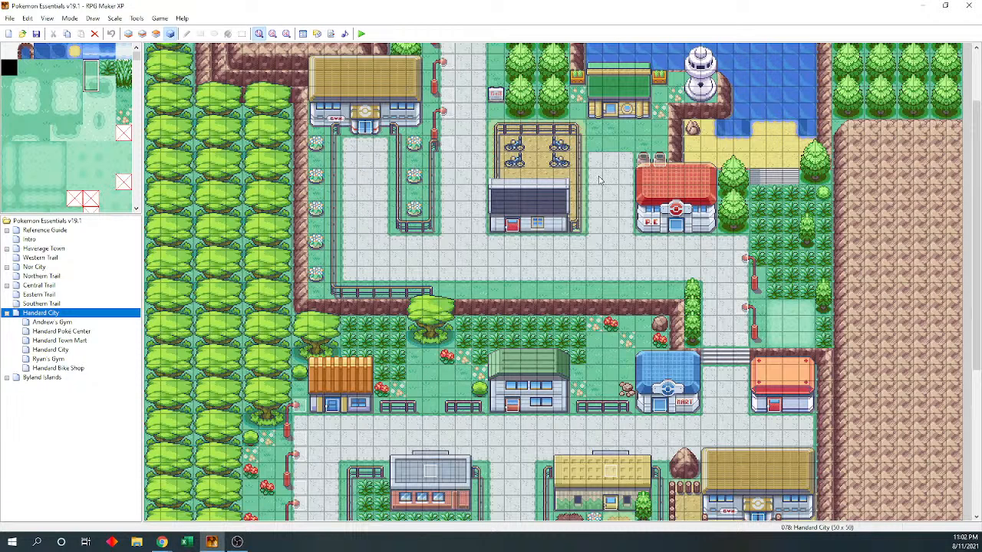
{"action": "right_click", "coordinate": [37, 317]}
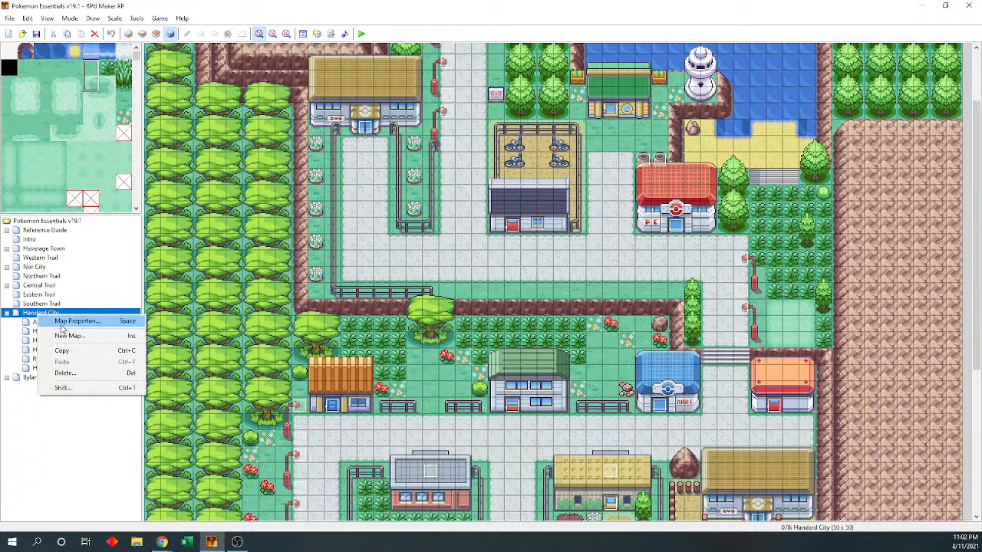
{"action": "left_click", "coordinate": [70, 336]}
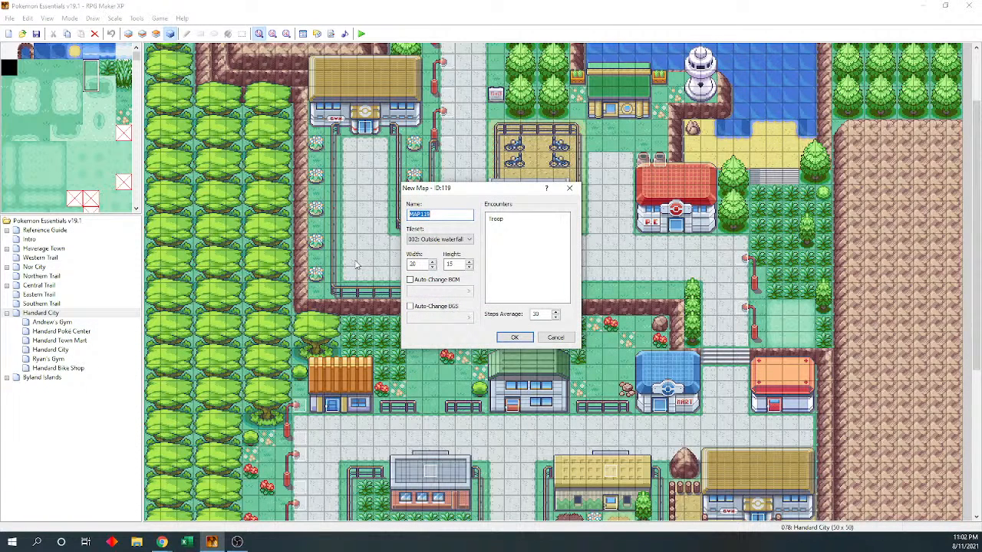
{"action": "type", "text": "Old Captain's House"}
{"action": "left_click", "coordinate": [469, 239]}
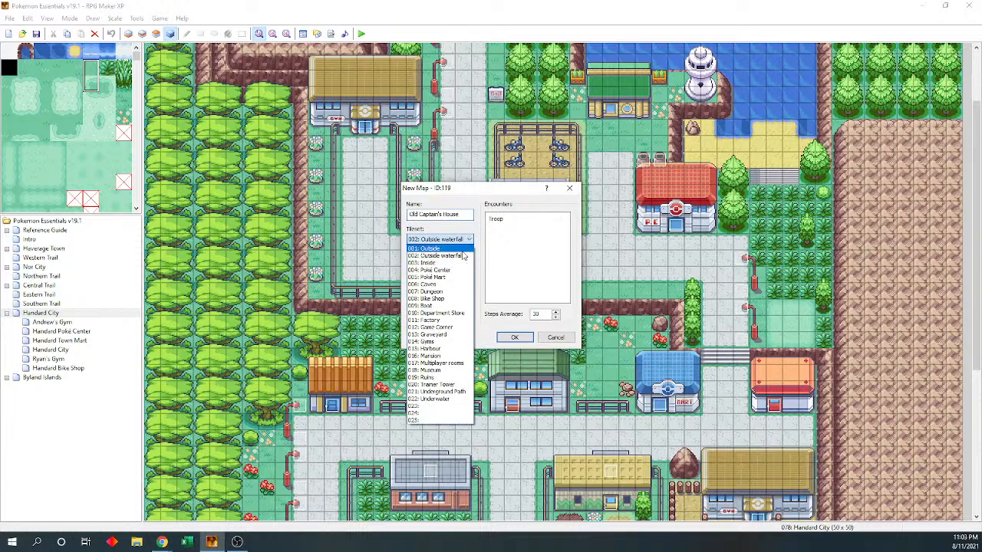
{"action": "left_click", "coordinate": [437, 269]}
{"action": "key", "text": "Tab"}
{"action": "key", "text": "Tab"}
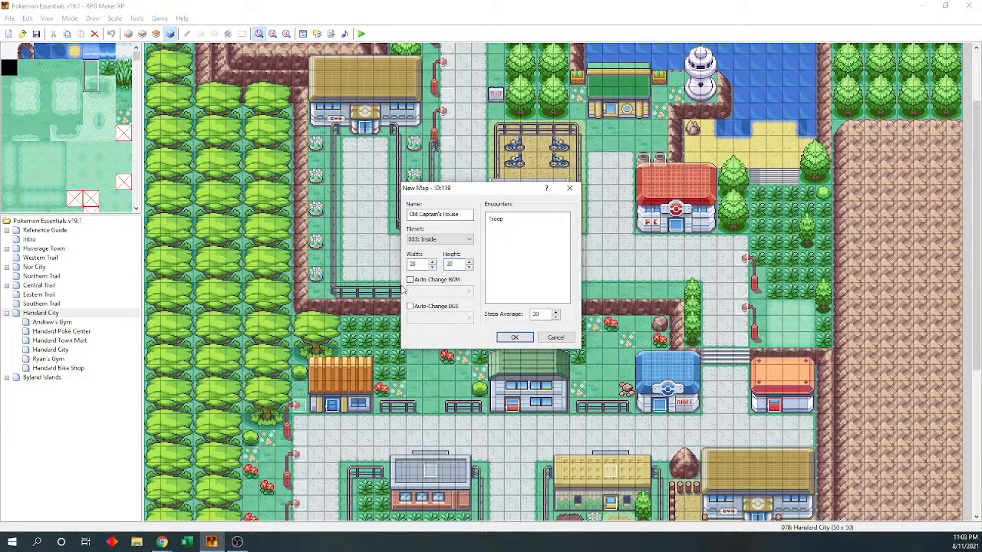
Turn on automatic BGM change with the cinnabar track for Old Captain's House and create the map
{"action": "left_click", "coordinate": [410, 279]}
{"action": "left_click", "coordinate": [466, 292]}
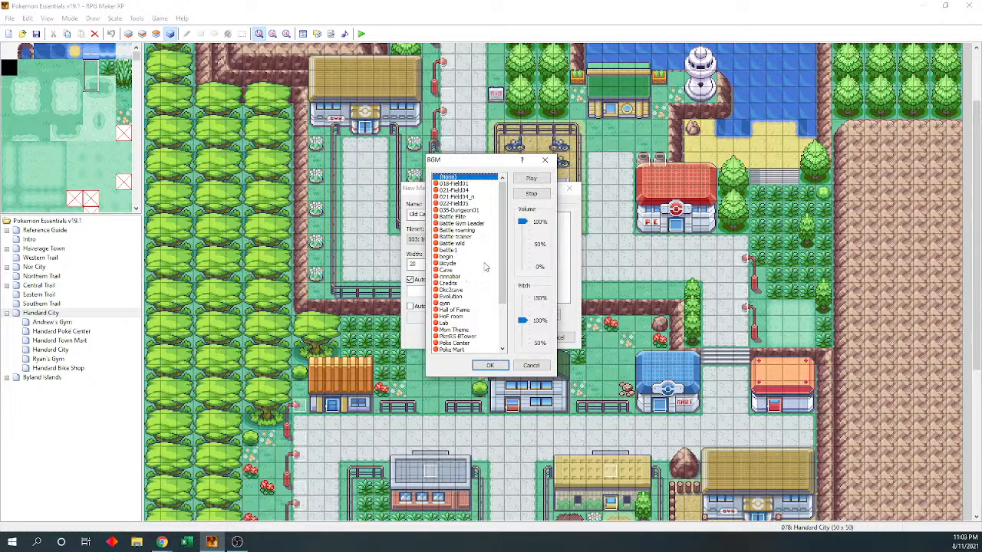
{"action": "left_click", "coordinate": [479, 277]}
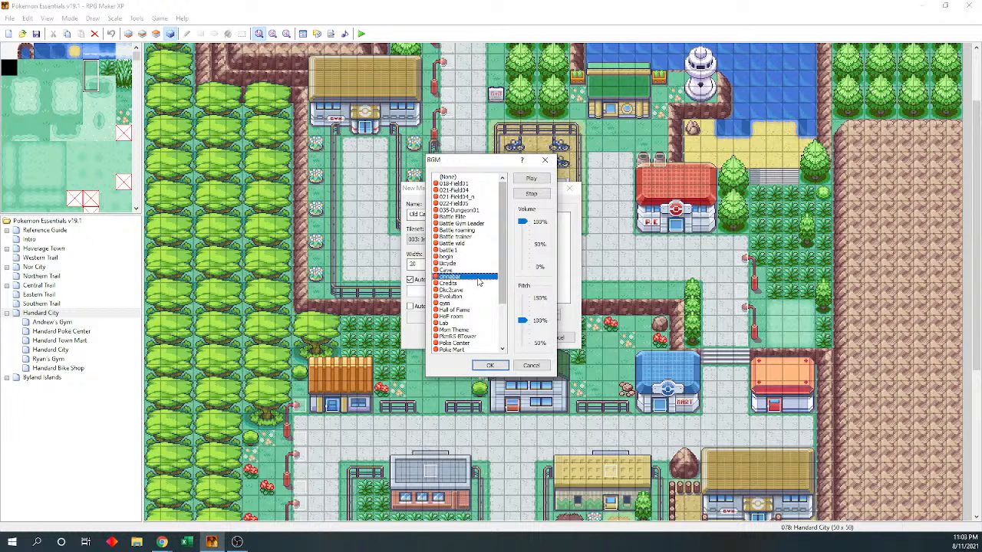
{"action": "left_click", "coordinate": [495, 365]}
{"action": "left_click", "coordinate": [511, 339]}
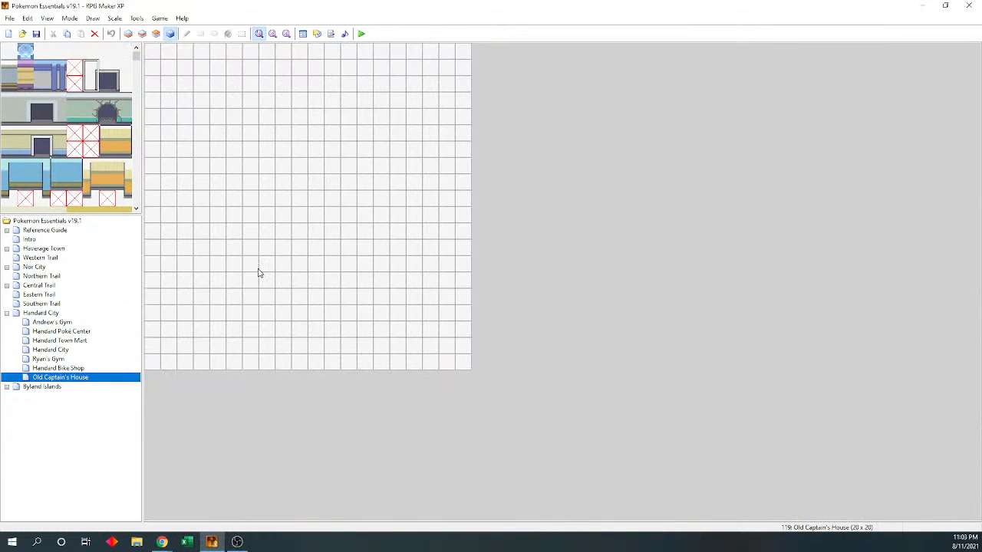
Fill the whole map with the solid black tile on the first layer
{"action": "scroll", "coordinate": [43, 82], "scroll_direction": "down", "scroll_amount": 5}
{"action": "left_click", "coordinate": [116, 71]}
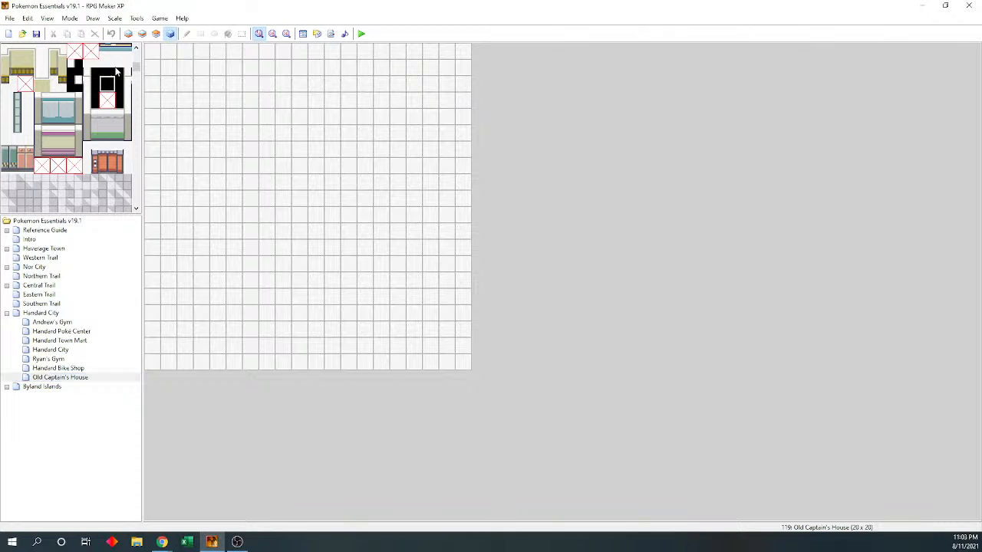
{"action": "left_click", "coordinate": [129, 33]}
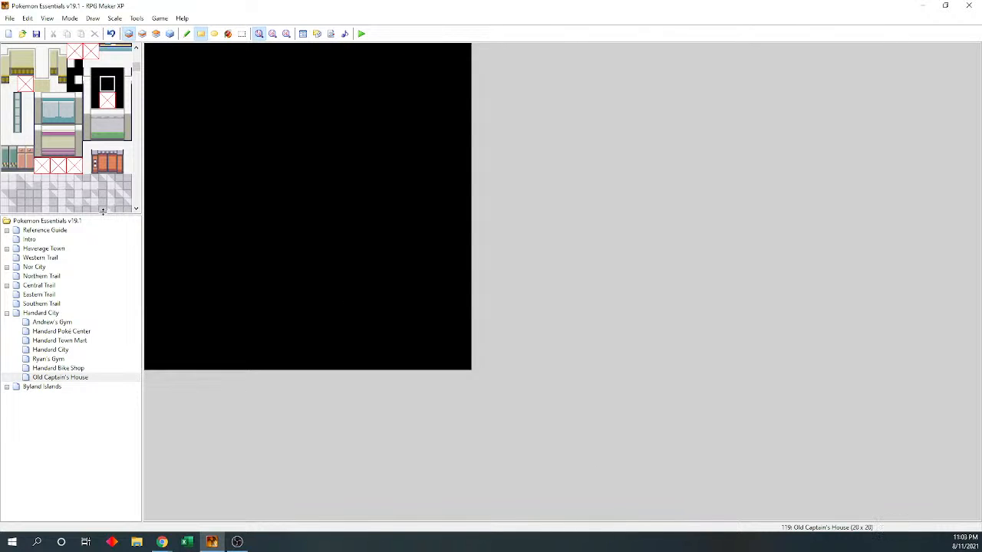
Enlarge the tile palette and change the tileset of Old Captain's House to 018: Museum
{"action": "left_click_drag", "start_coordinate": [87, 308], "coordinate": [88, 317]}
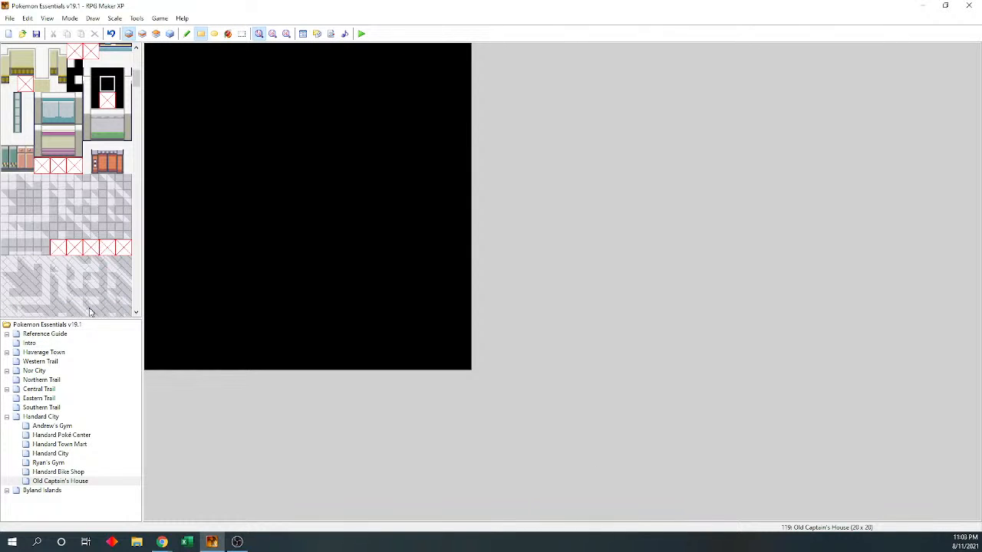
{"action": "right_click", "coordinate": [69, 482]}
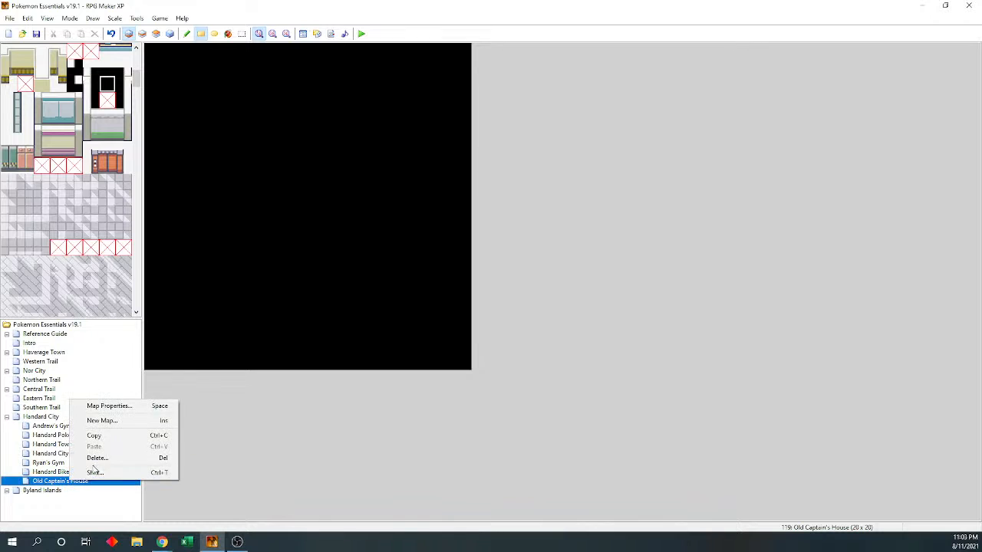
{"action": "left_click", "coordinate": [108, 407]}
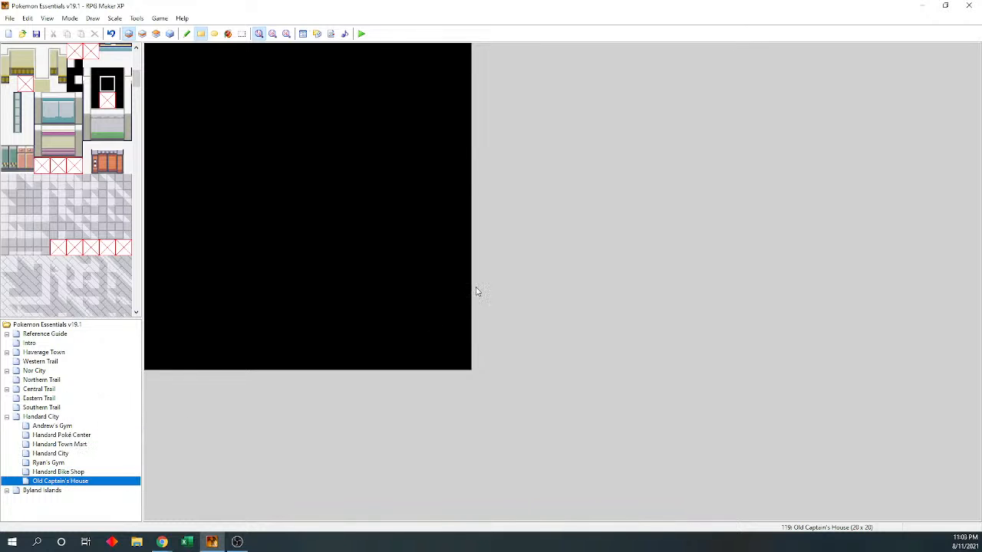
{"action": "left_click", "coordinate": [468, 239]}
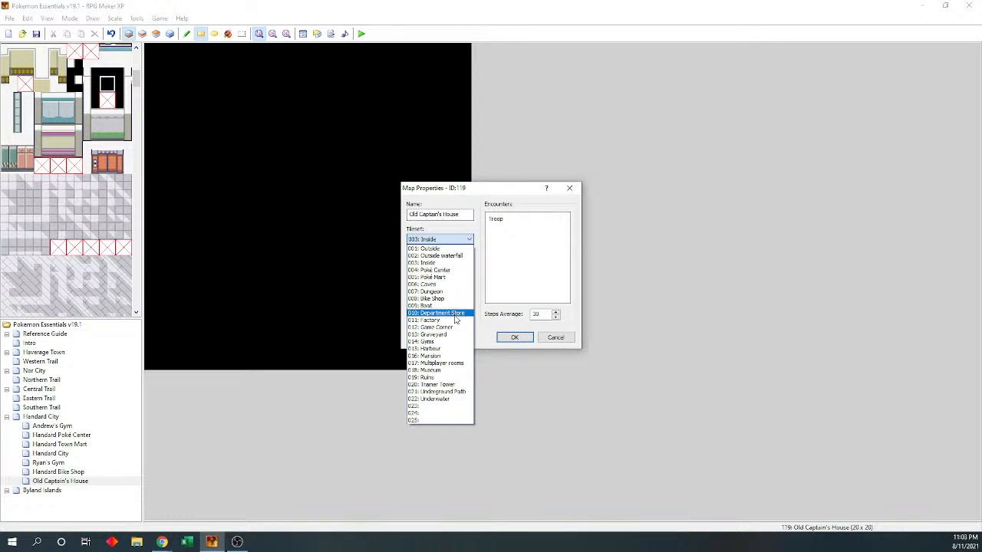
{"action": "left_click", "coordinate": [448, 372]}
{"action": "left_click", "coordinate": [510, 339]}
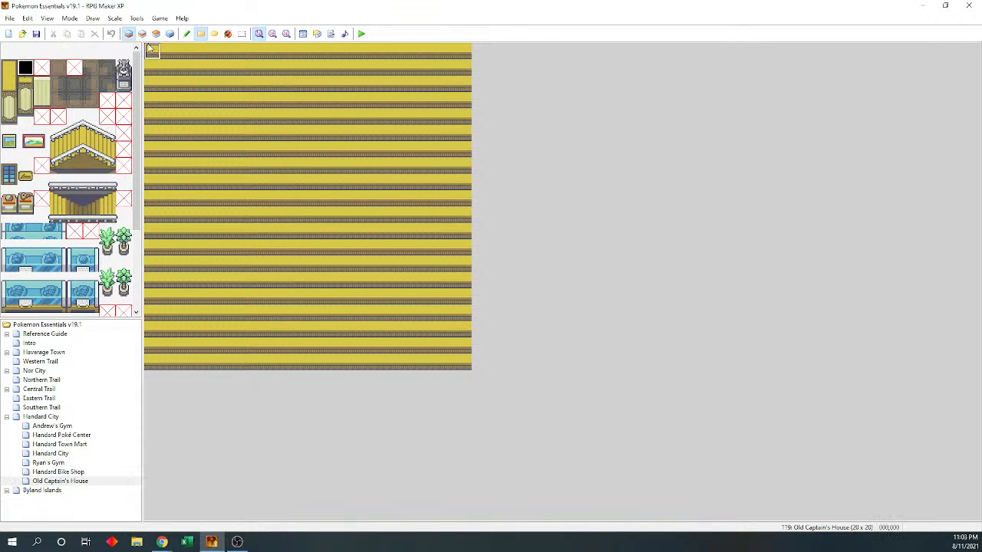
Fill the whole map with black and lay a 9-by-7-tile brown floor starting at tile (003,004)
{"action": "left_click_drag", "start_coordinate": [152, 49], "coordinate": [468, 366]}
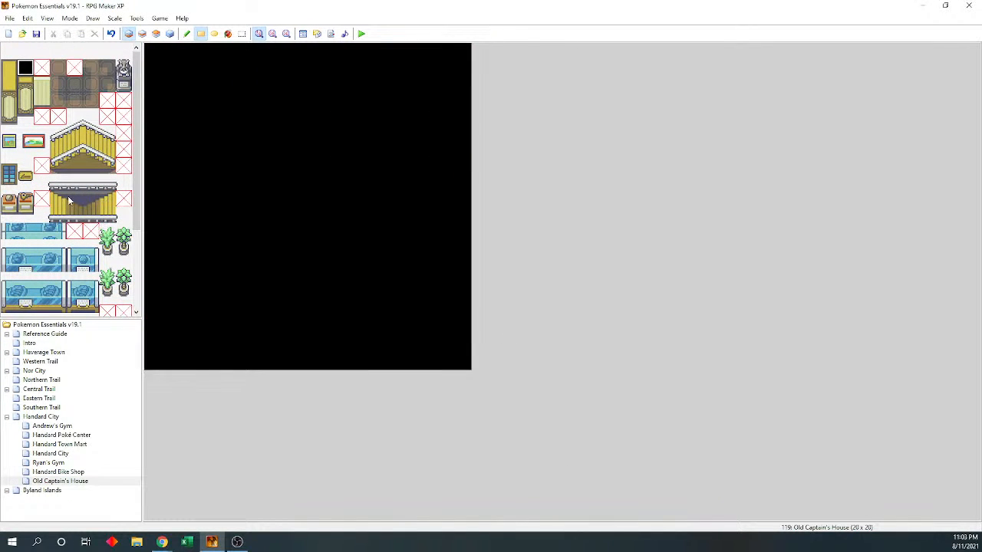
{"action": "scroll", "coordinate": [66, 253], "scroll_direction": "down", "scroll_amount": 3}
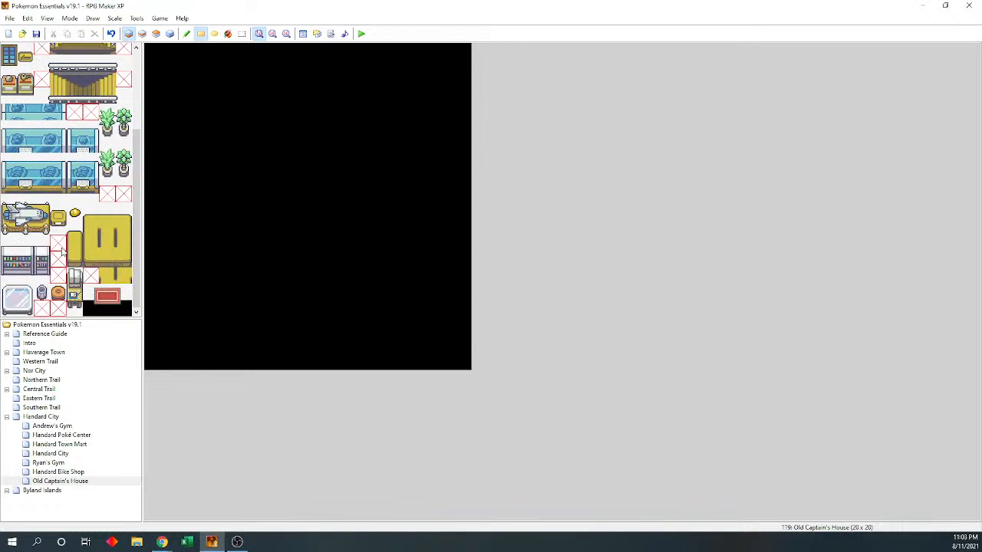
{"action": "scroll", "coordinate": [65, 253], "scroll_direction": "up", "scroll_amount": 3}
{"action": "left_click", "coordinate": [60, 71]}
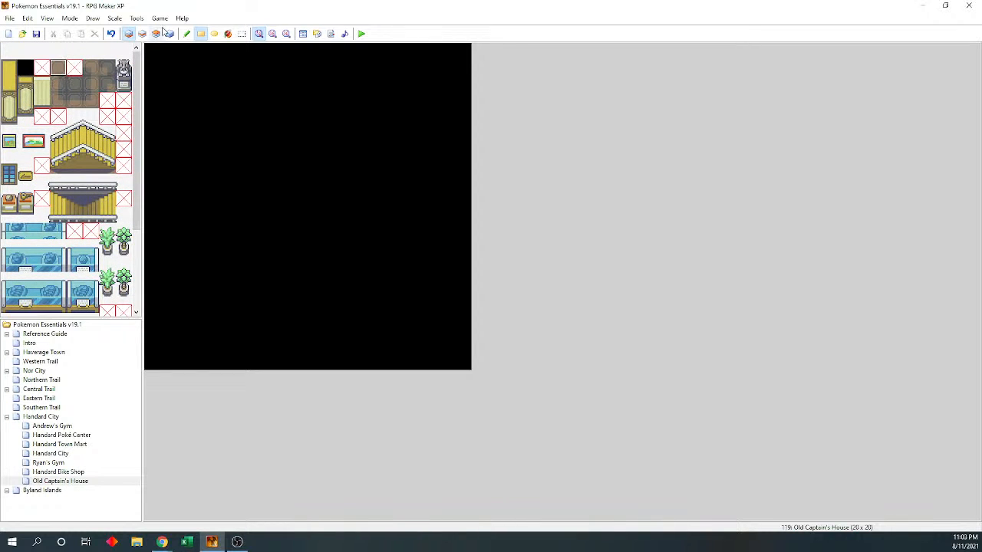
{"action": "mouse_move", "coordinate": [197, 115]}
{"action": "left_mouse_down"}
{"action": "mouse_move", "coordinate": [214, 221]}
{"action": "mouse_move", "coordinate": [204, 223]}
{"action": "mouse_move", "coordinate": [329, 214]}
{"action": "left_mouse_up"}
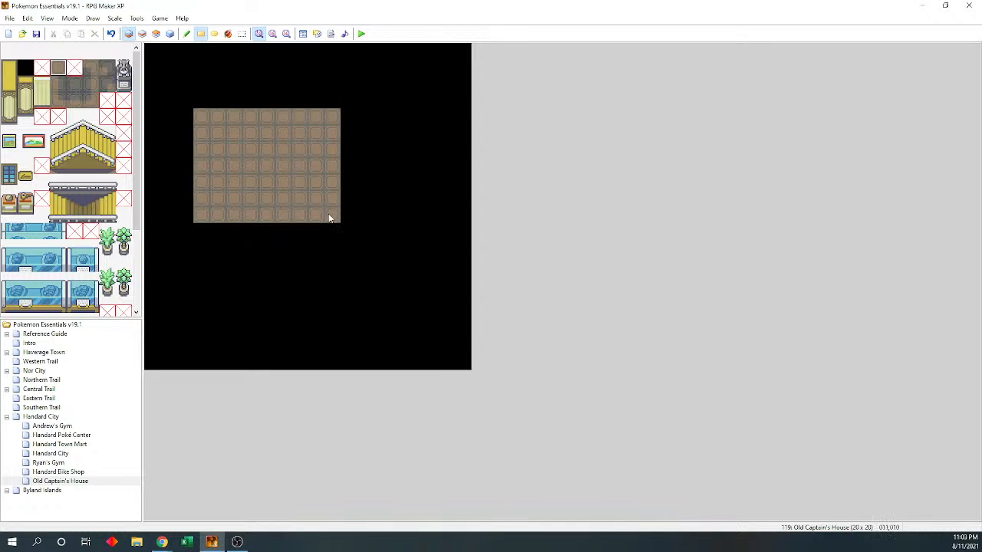
Replace the floor tiles along the room's left and top edges with their shadowed versions
{"action": "left_click", "coordinate": [91, 83]}
{"action": "left_click_drag", "start_coordinate": [203, 215], "coordinate": [202, 135]}
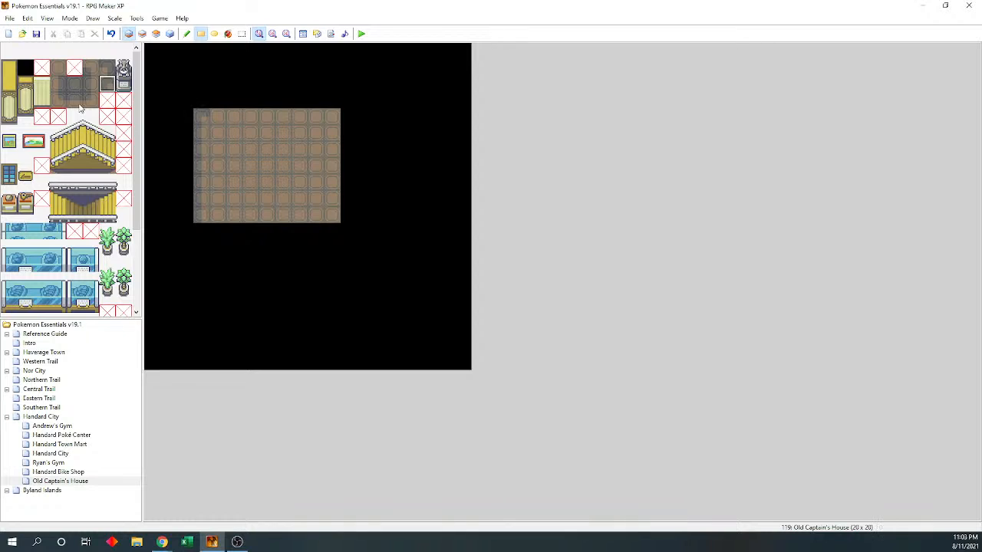
{"action": "right_click", "coordinate": [202, 116]}
{"action": "left_click_drag", "start_coordinate": [202, 116], "coordinate": [313, 117]}
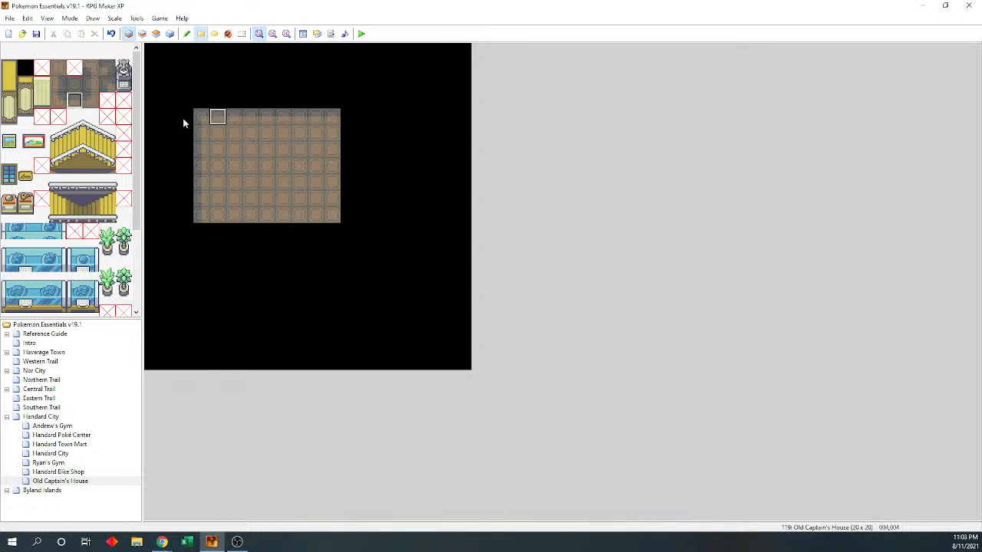
Place the two-tile-high ornate wall panel directly above the floor's upper-left corner
{"action": "mouse_move", "coordinate": [26, 83]}
{"action": "left_mouse_down"}
{"action": "mouse_move", "coordinate": [25, 115]}
{"action": "mouse_move", "coordinate": [12, 116]}
{"action": "left_mouse_up"}
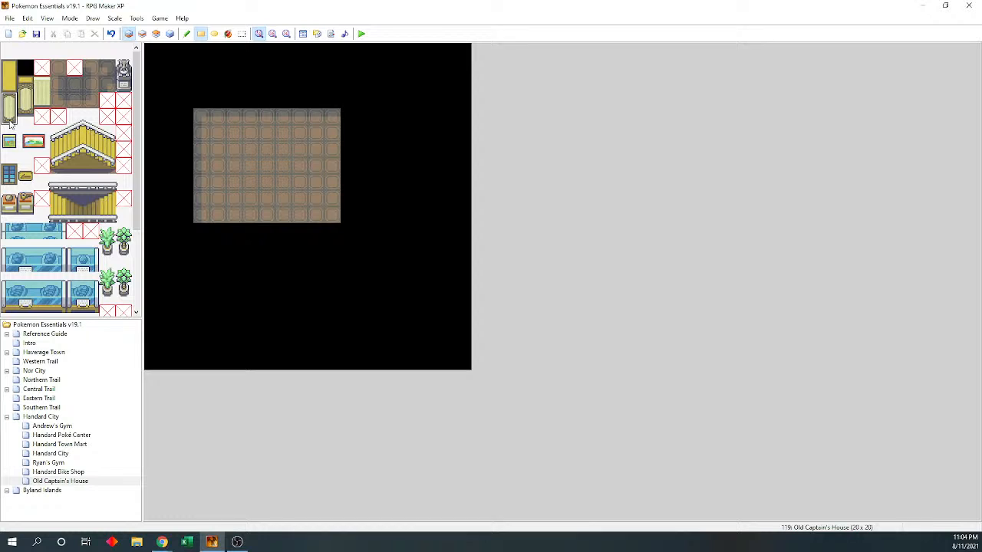
{"action": "left_click", "coordinate": [201, 83]}
{"action": "left_click", "coordinate": [9, 83]}
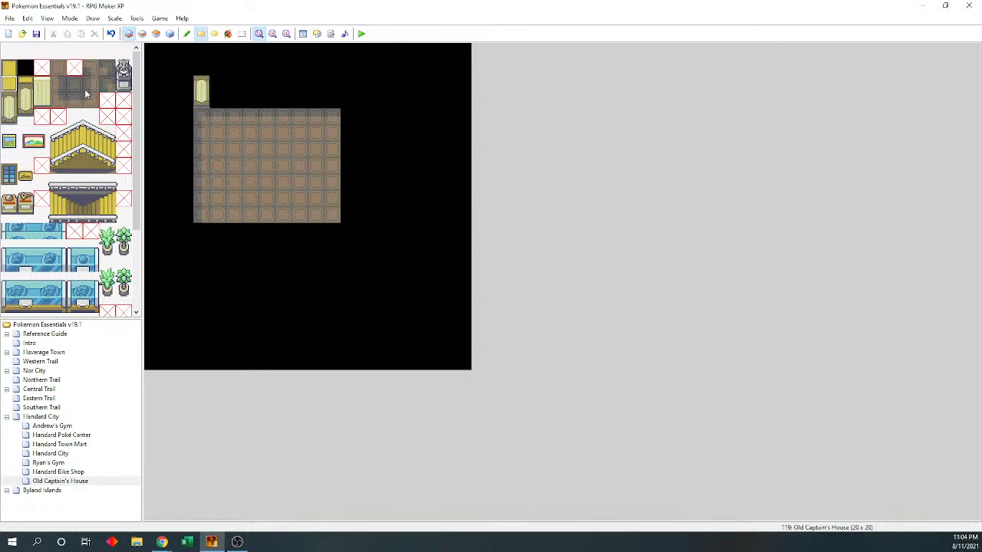
{"action": "left_click", "coordinate": [25, 83]}
{"action": "left_click", "coordinate": [201, 83]}
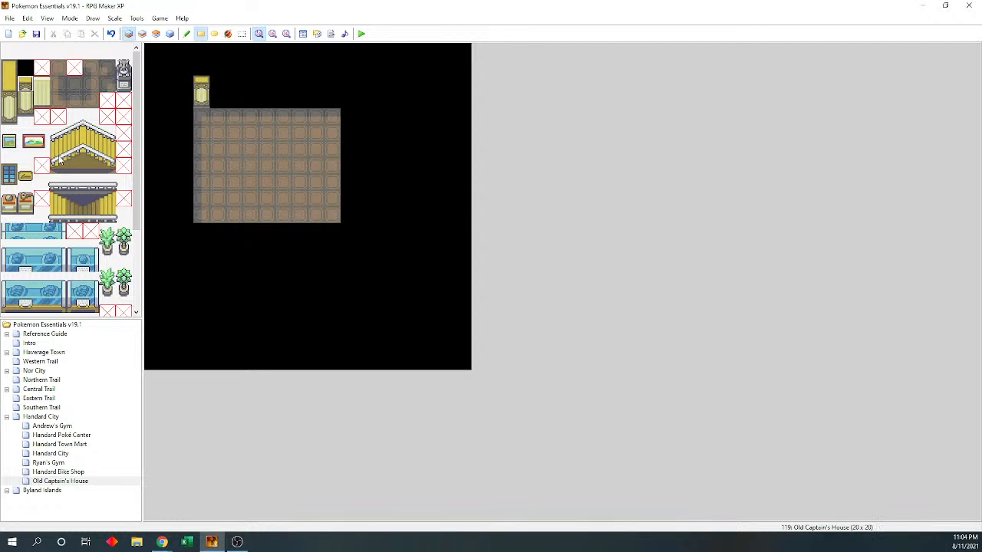
{"action": "key", "text": "ctrl+z"}
Extend the back wall with a seven-tile-wide run of plain striped wall beside the ornate panel
{"action": "left_click_drag", "start_coordinate": [40, 84], "coordinate": [39, 102]}
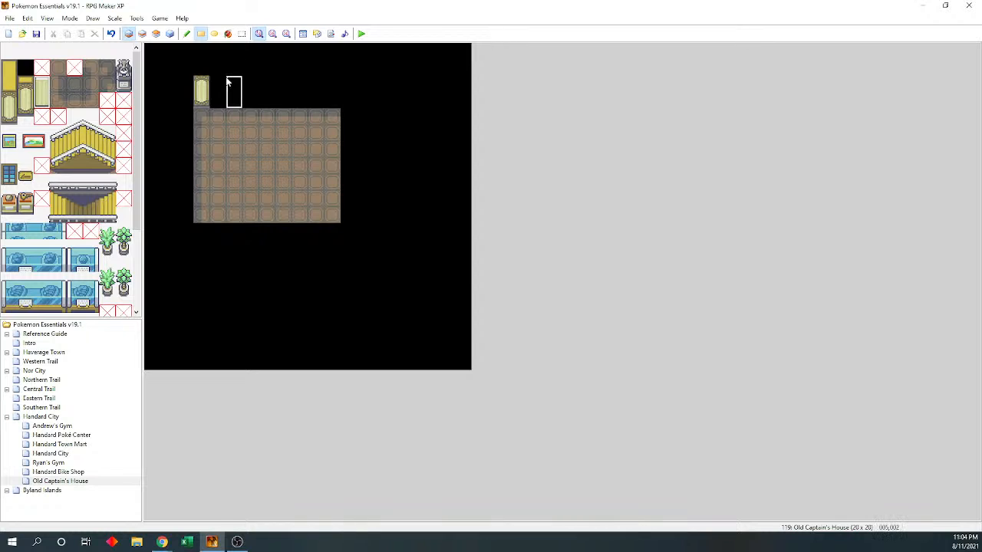
{"action": "left_click_drag", "start_coordinate": [227, 83], "coordinate": [318, 93]}
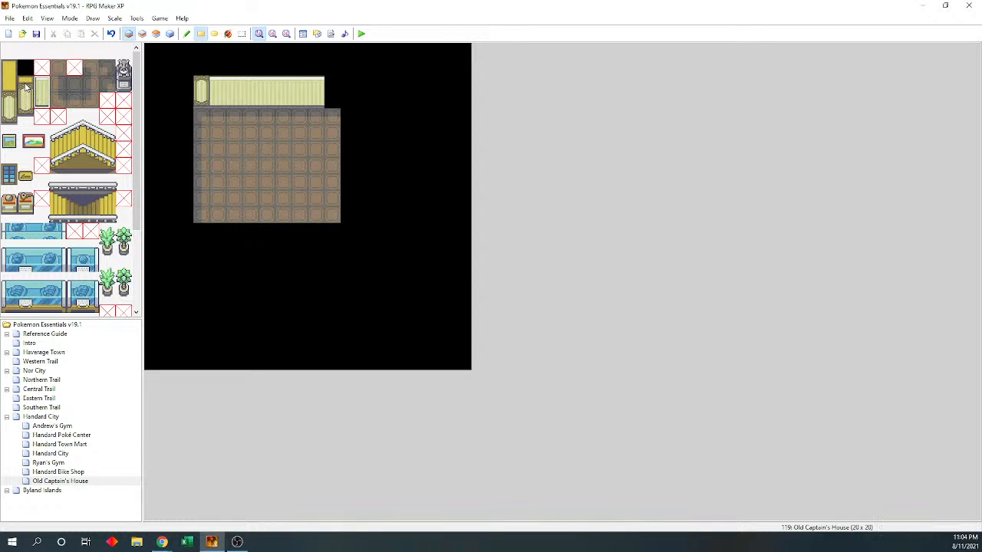
{"action": "left_click_drag", "start_coordinate": [25, 87], "coordinate": [26, 103]}
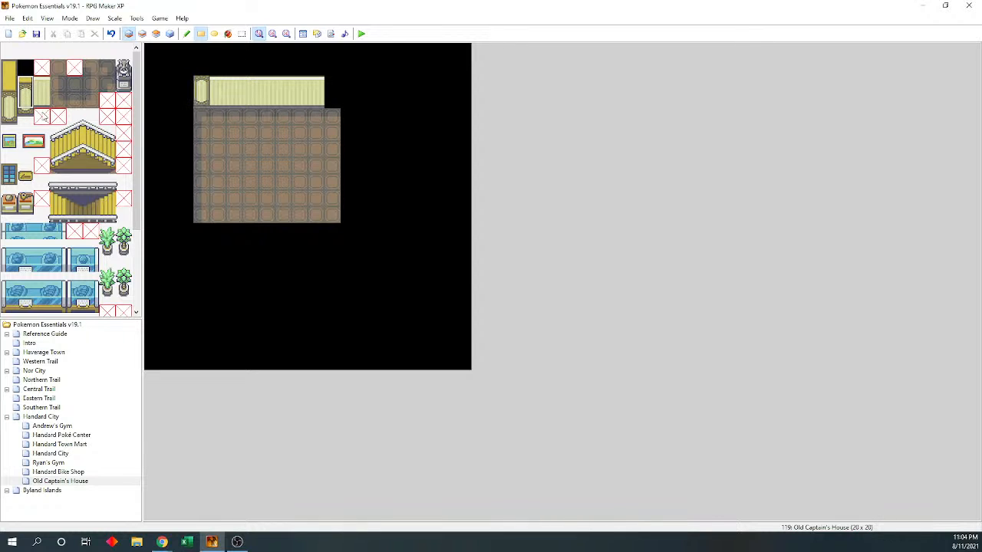
{"action": "left_click", "coordinate": [25, 117]}
{"action": "left_click", "coordinate": [332, 101]}
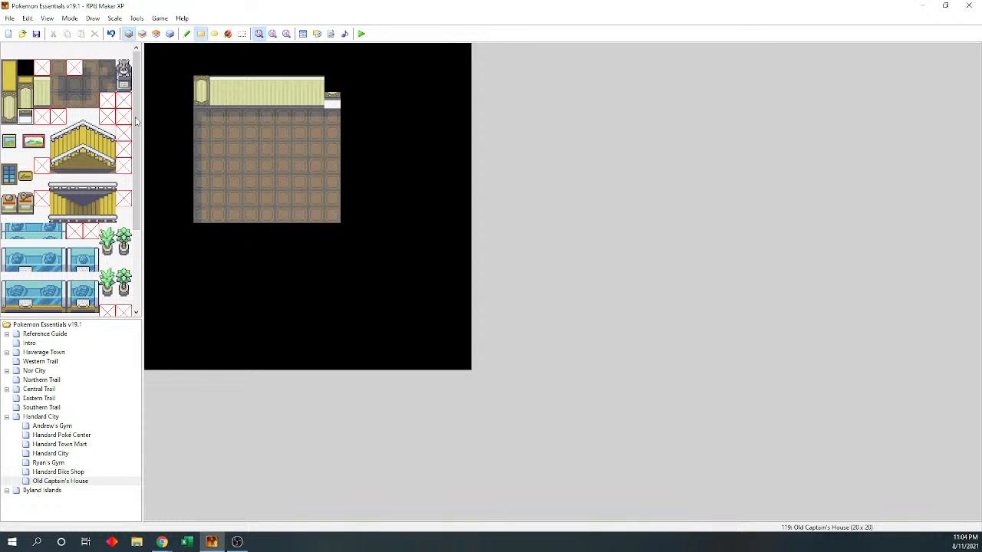
{"action": "key", "text": "ctrl+z"}
Finish the right end of the back wall with the ornate panel topped by a yellow tile
{"action": "right_click", "coordinate": [319, 85]}
{"action": "left_click", "coordinate": [332, 94]}
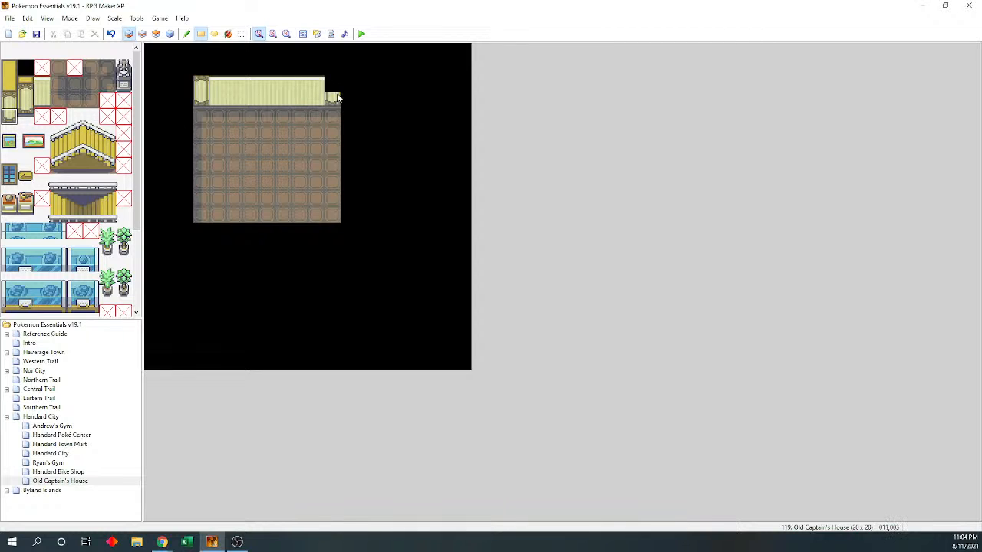
{"action": "left_click", "coordinate": [333, 86]}
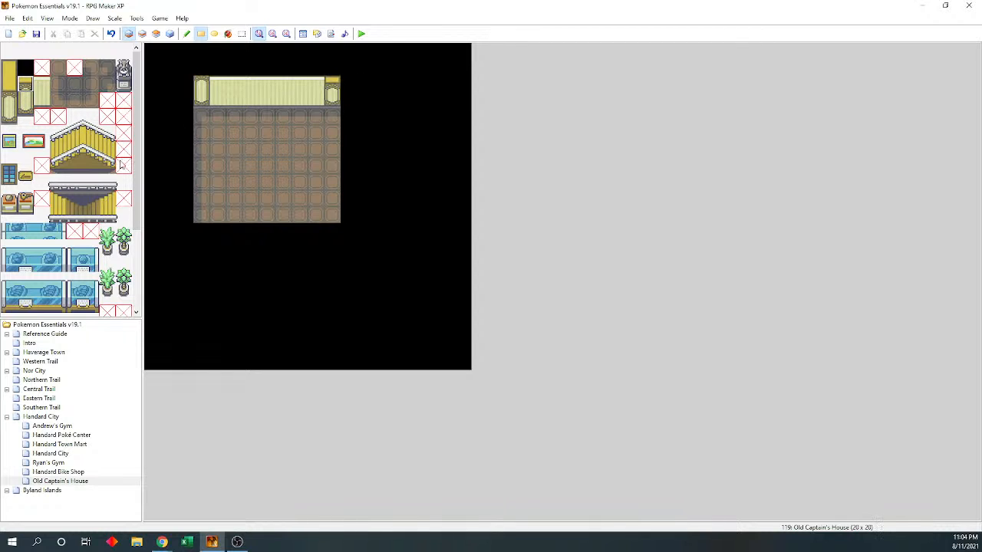
Place two blue windows on the back wall, in columns 5 and 9, on the second layer
{"action": "left_click", "coordinate": [11, 170]}
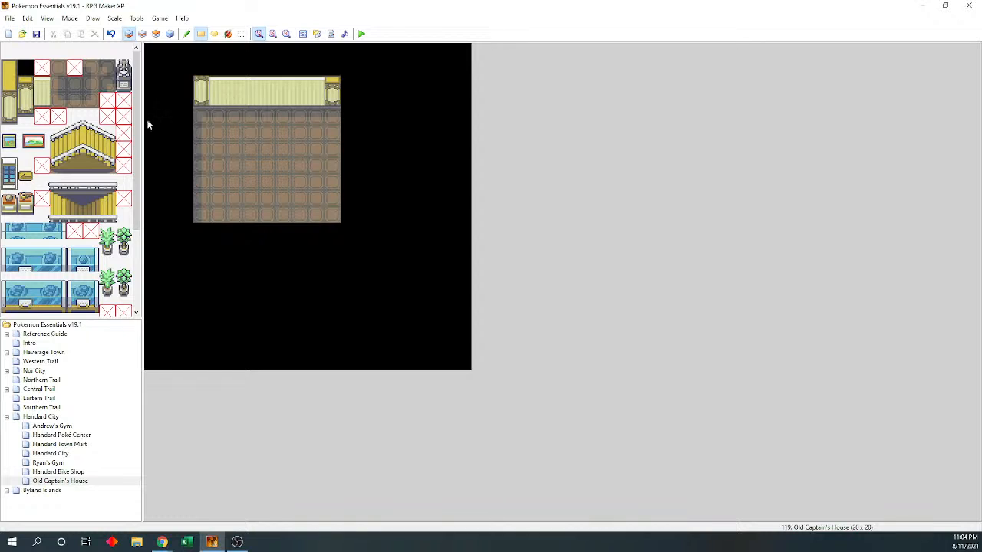
{"action": "left_click", "coordinate": [234, 91]}
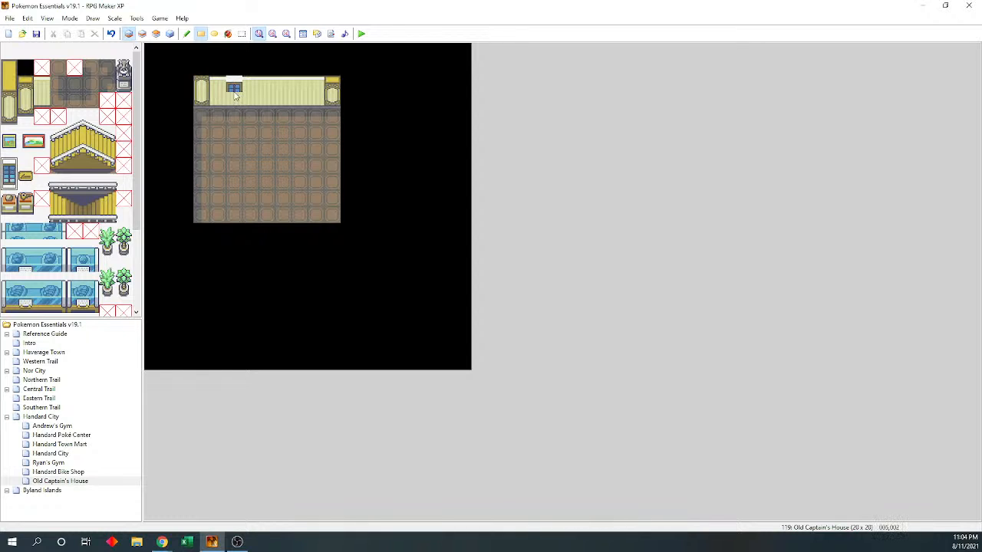
{"action": "left_click", "coordinate": [142, 34]}
{"action": "left_click", "coordinate": [234, 91]}
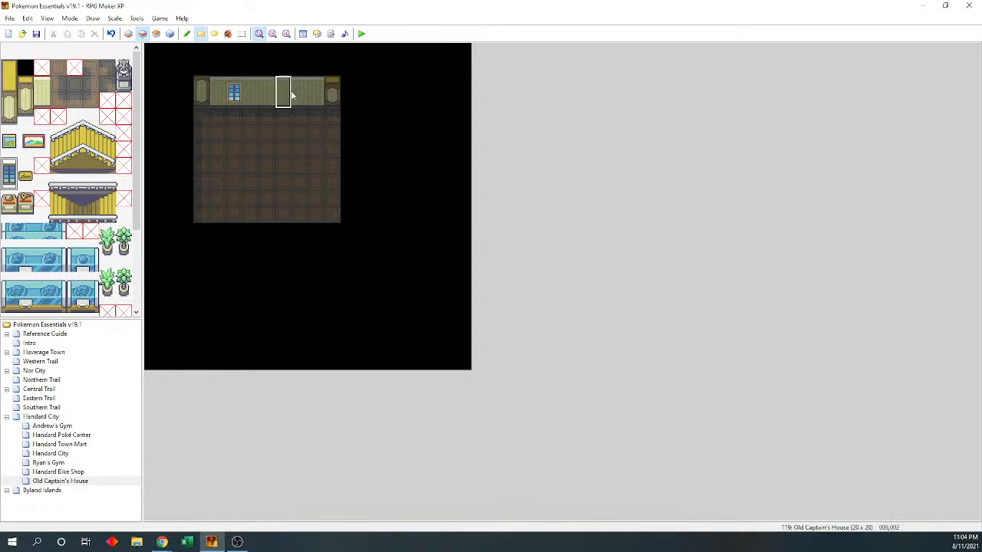
{"action": "left_click", "coordinate": [299, 91]}
{"action": "left_click_drag", "start_coordinate": [24, 132], "coordinate": [42, 149]}
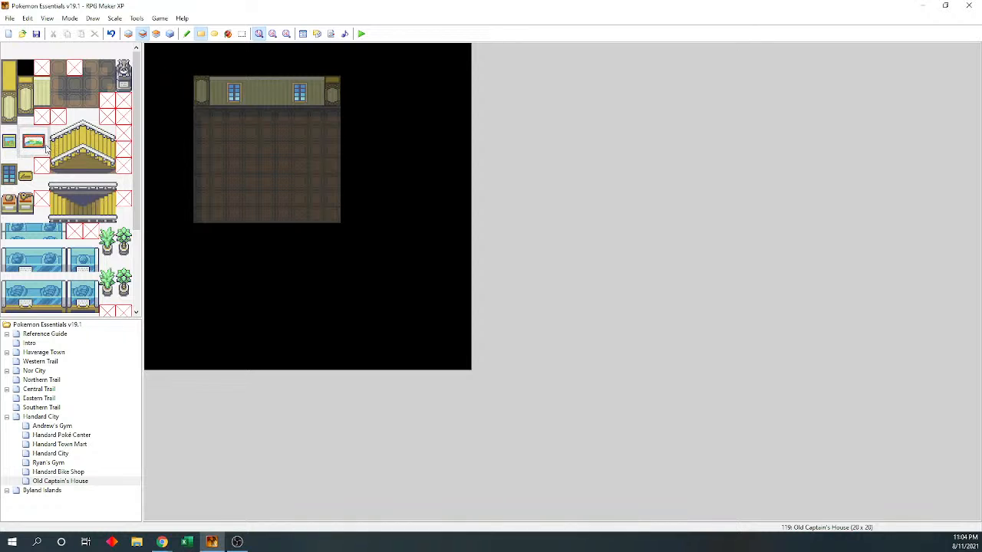
{"action": "left_click", "coordinate": [25, 180]}
{"action": "scroll", "coordinate": [60, 200], "scroll_direction": "down", "scroll_amount": 5}
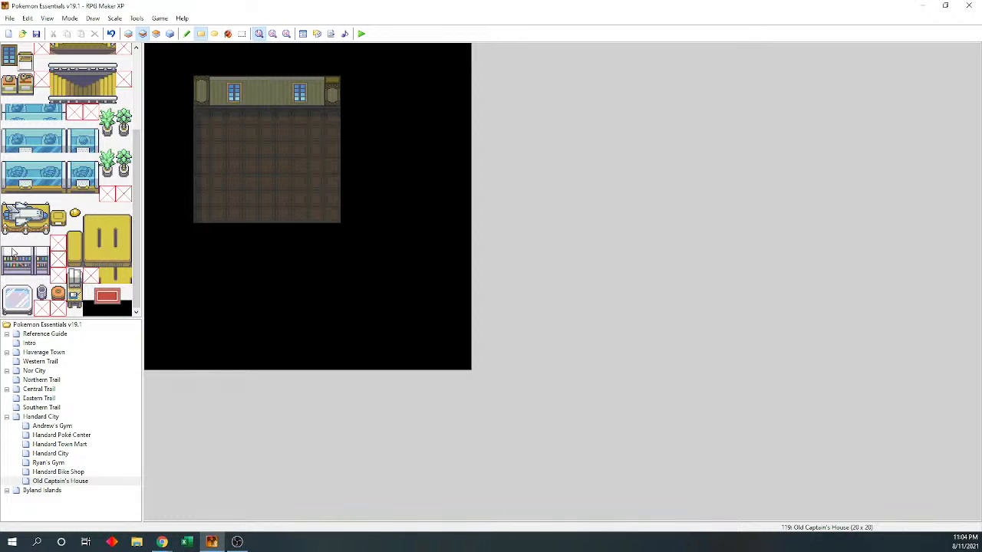
Place the three-tile computer desk against the room's lower right edge with the orange stool beside it
{"action": "left_click_drag", "start_coordinate": [75, 278], "coordinate": [74, 307]}
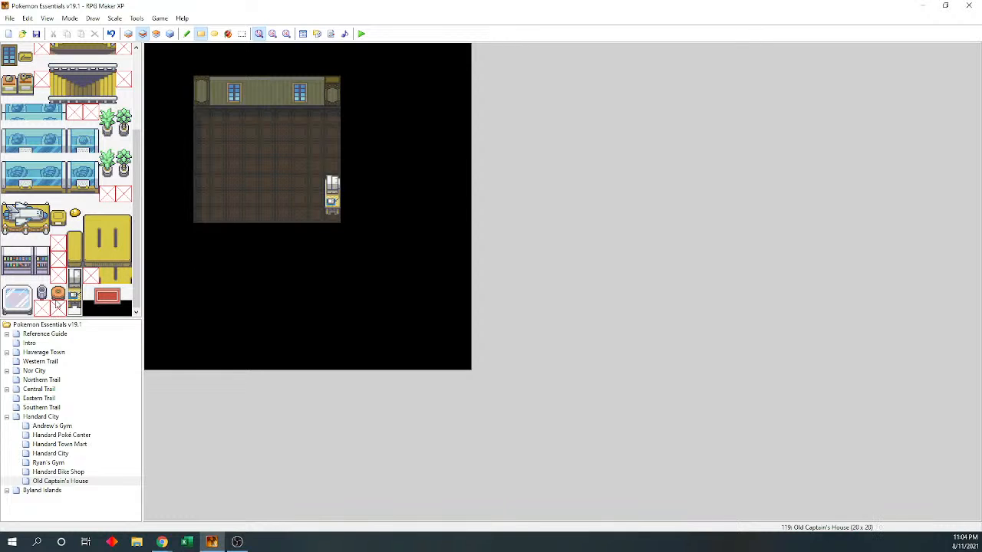
{"action": "left_click", "coordinate": [75, 294]}
{"action": "left_click", "coordinate": [332, 200]}
{"action": "left_click", "coordinate": [317, 201]}
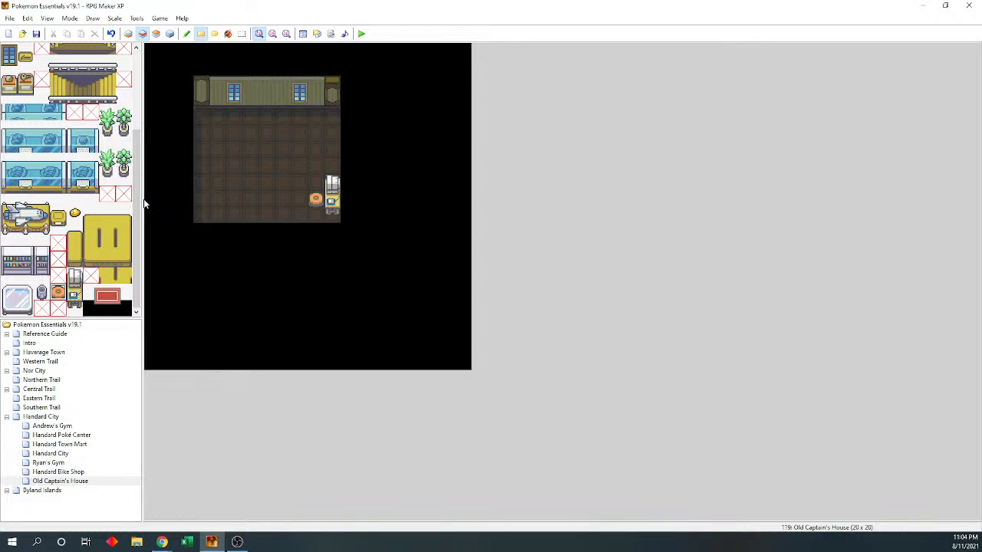
Place a trash can in the room's lower-left corner and a green potted plant in its upper-left corner
{"action": "left_click", "coordinate": [41, 293]}
{"action": "left_click", "coordinate": [201, 214]}
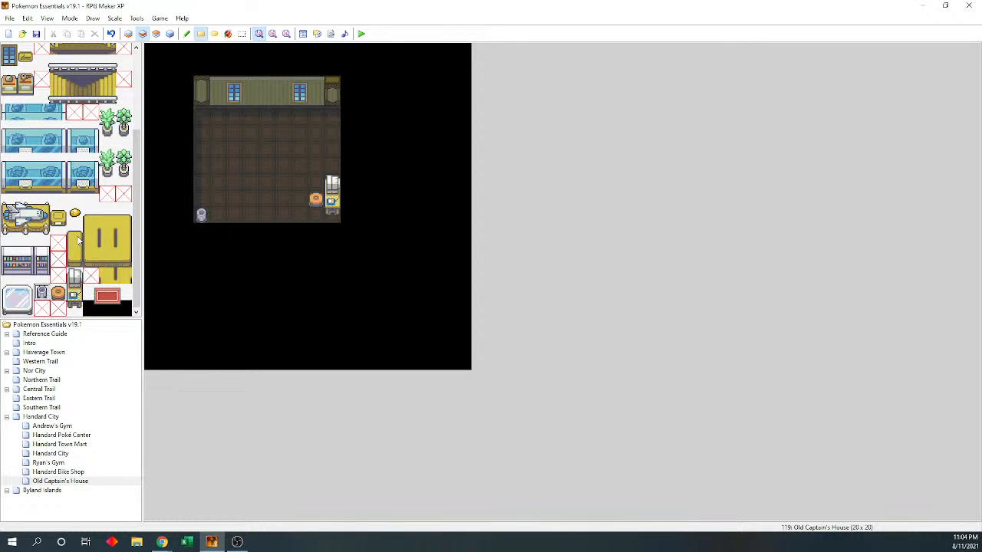
{"action": "scroll", "coordinate": [78, 241], "scroll_direction": "up", "scroll_amount": 3}
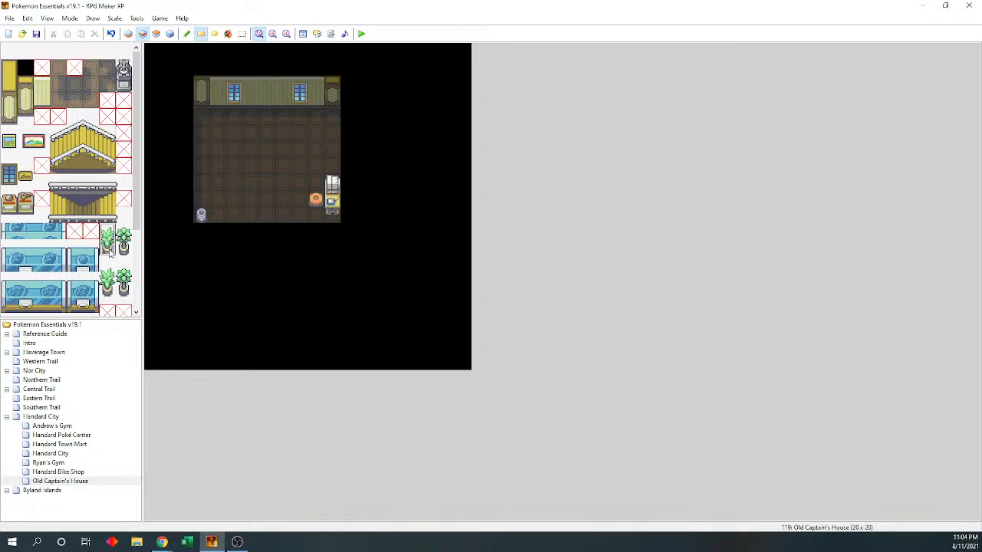
{"action": "left_click_drag", "start_coordinate": [109, 254], "coordinate": [110, 238]}
{"action": "left_click", "coordinate": [201, 100]}
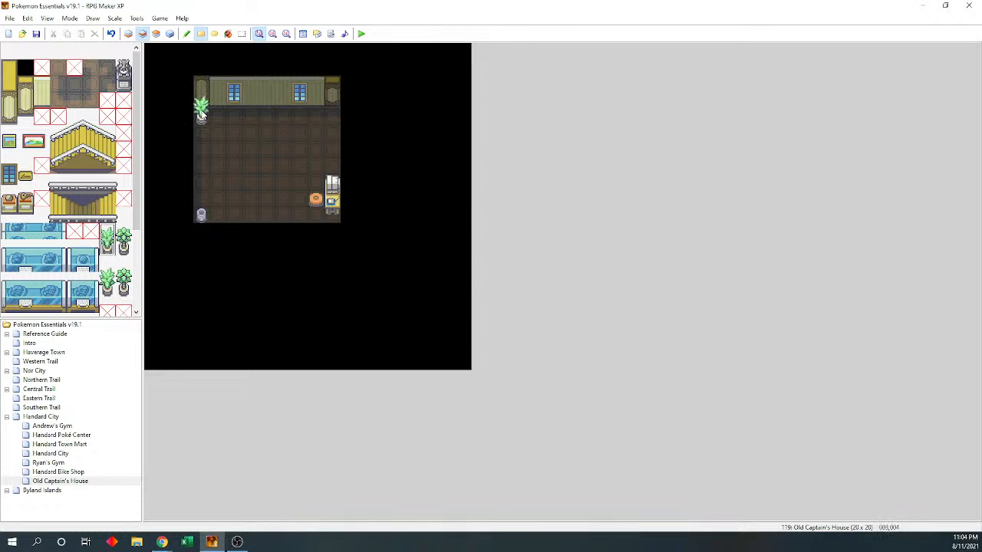
Place a matching green potted plant in the room's upper-right corner, against the back wall
{"action": "left_click", "coordinate": [332, 100]}
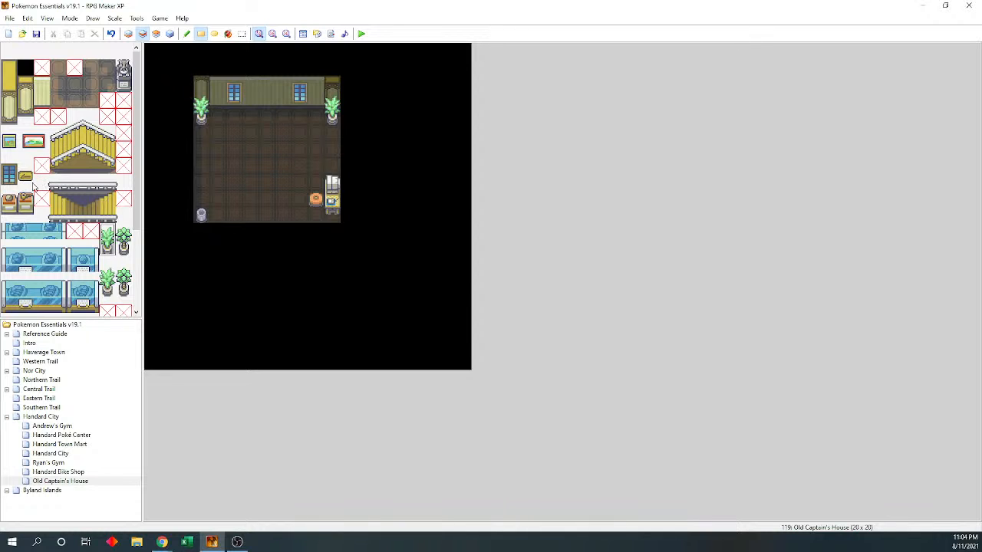
{"action": "left_click_drag", "start_coordinate": [9, 197], "coordinate": [9, 212]}
{"action": "left_click", "coordinate": [218, 100]}
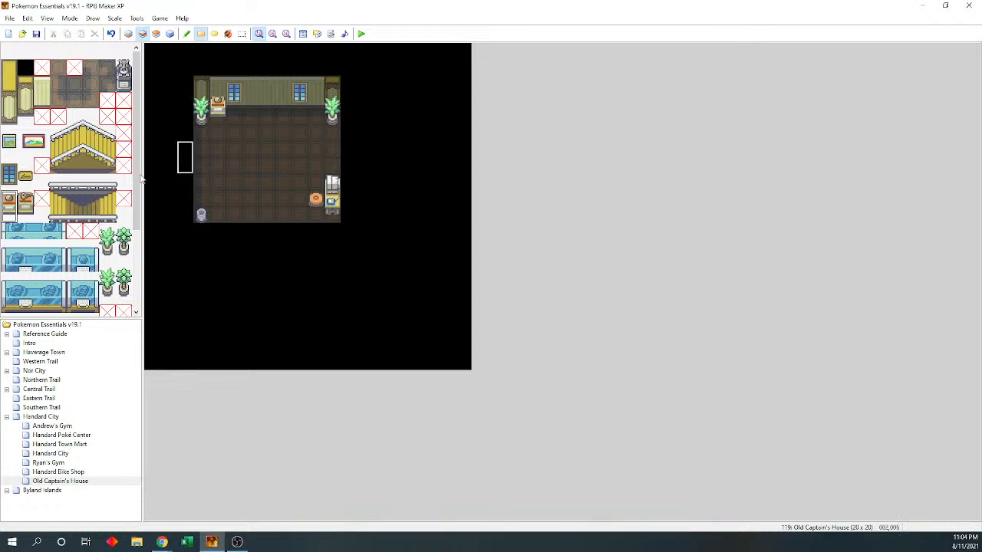
{"action": "key", "text": "ctrl+z"}
Place the two small fossil display stands one below the other along the room's left wall, beneath the potted plant
{"action": "left_click", "coordinate": [25, 214]}
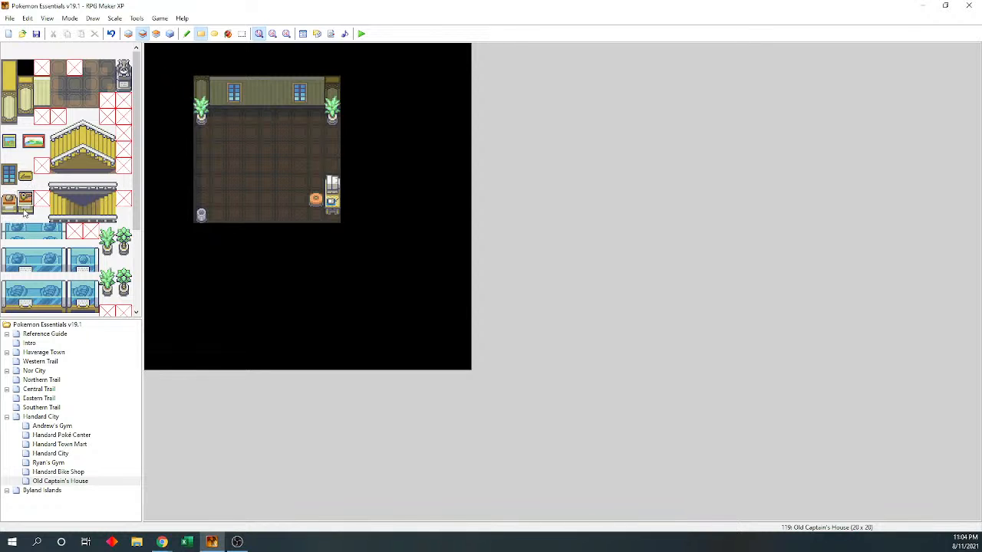
{"action": "left_click", "coordinate": [203, 130]}
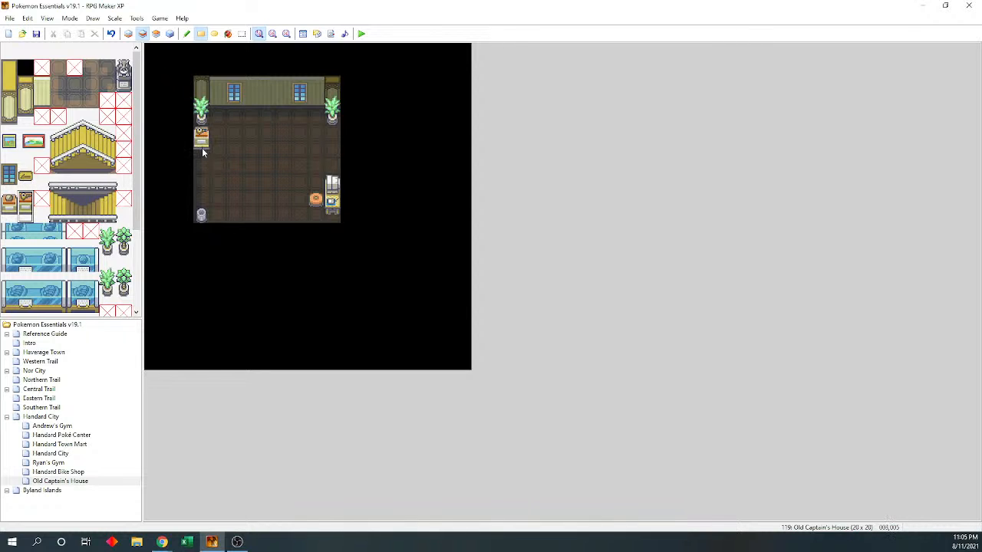
{"action": "left_click_drag", "start_coordinate": [10, 196], "coordinate": [9, 212]}
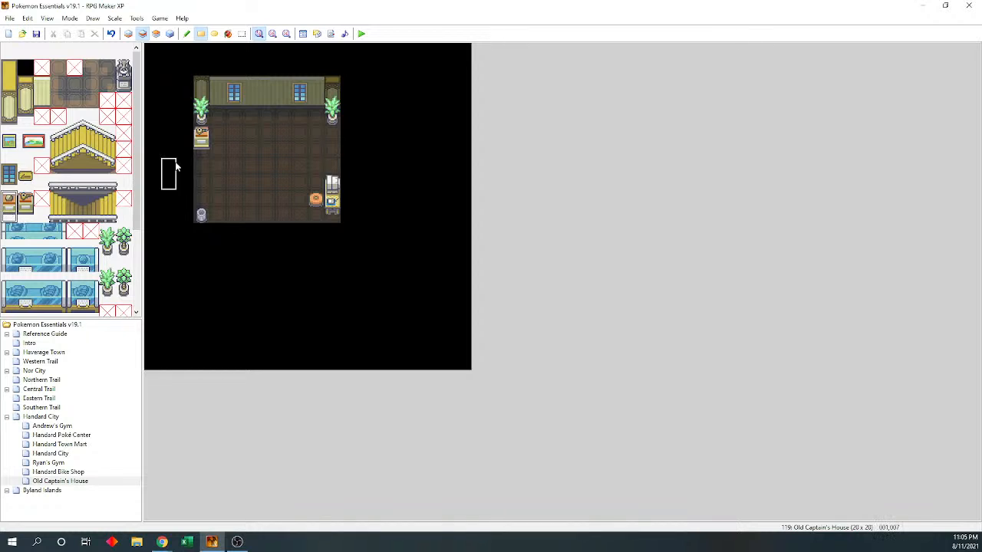
{"action": "left_click", "coordinate": [203, 163]}
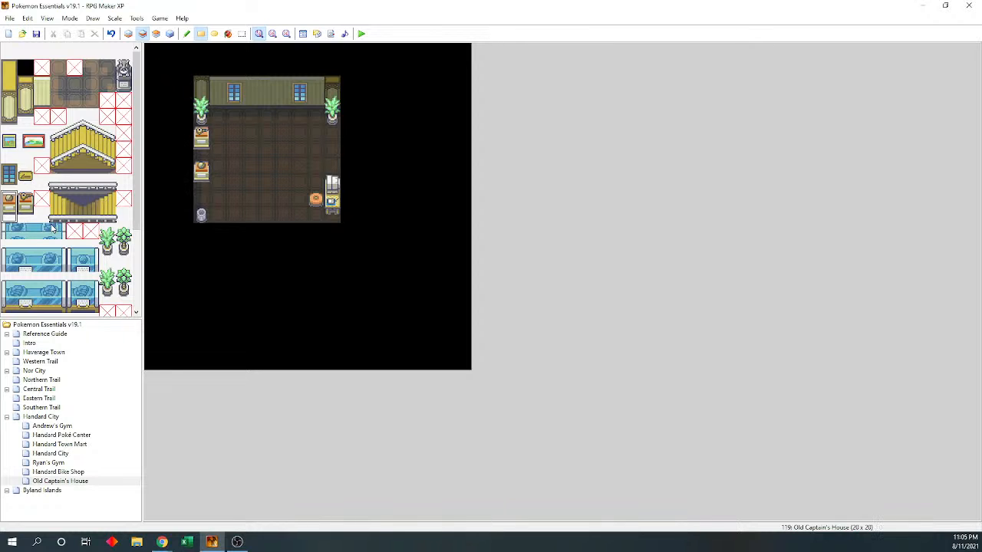
Place the wide blue glass display case on the third layer, in front of the back wall beneath the right window
{"action": "left_click", "coordinate": [9, 281]}
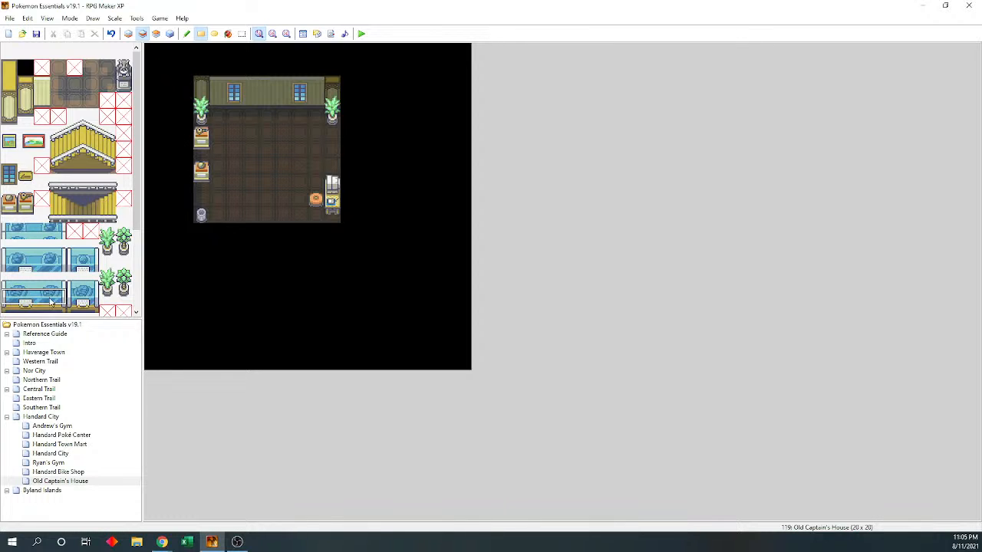
{"action": "left_click_drag", "start_coordinate": [34, 309], "coordinate": [62, 313]}
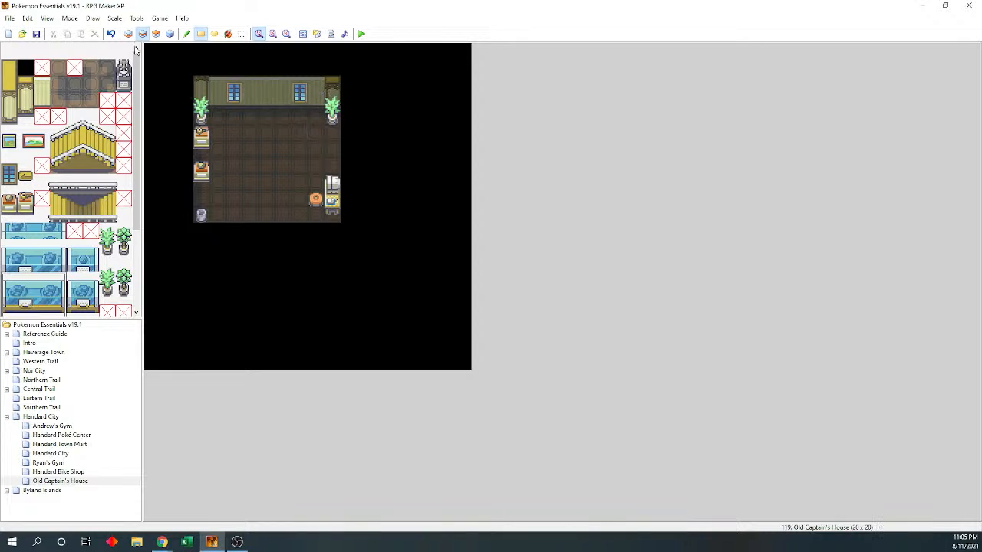
{"action": "left_click", "coordinate": [156, 35]}
{"action": "left_click", "coordinate": [264, 106]}
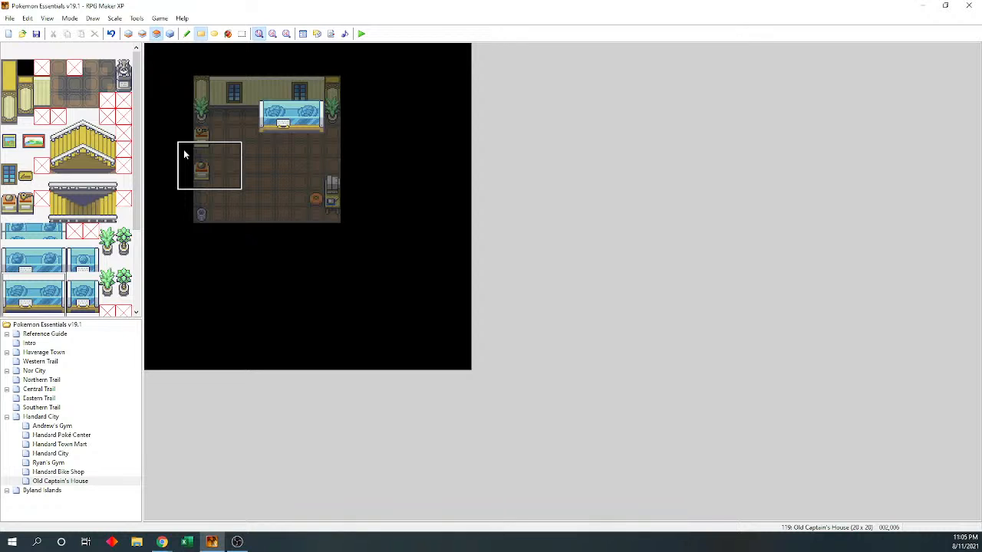
Place the small blue glass display case with its yellow base on the floor in the room's lower-left area
{"action": "left_click_drag", "start_coordinate": [76, 253], "coordinate": [90, 269]}
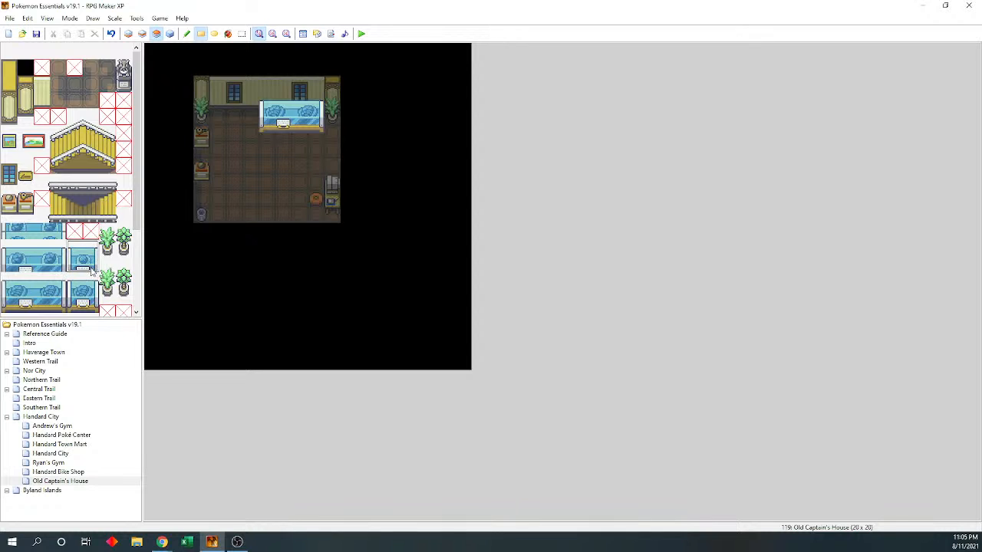
{"action": "left_click", "coordinate": [274, 173]}
{"action": "key", "text": "ctrl+z"}
{"action": "scroll", "coordinate": [76, 226], "scroll_direction": "down", "scroll_amount": 2}
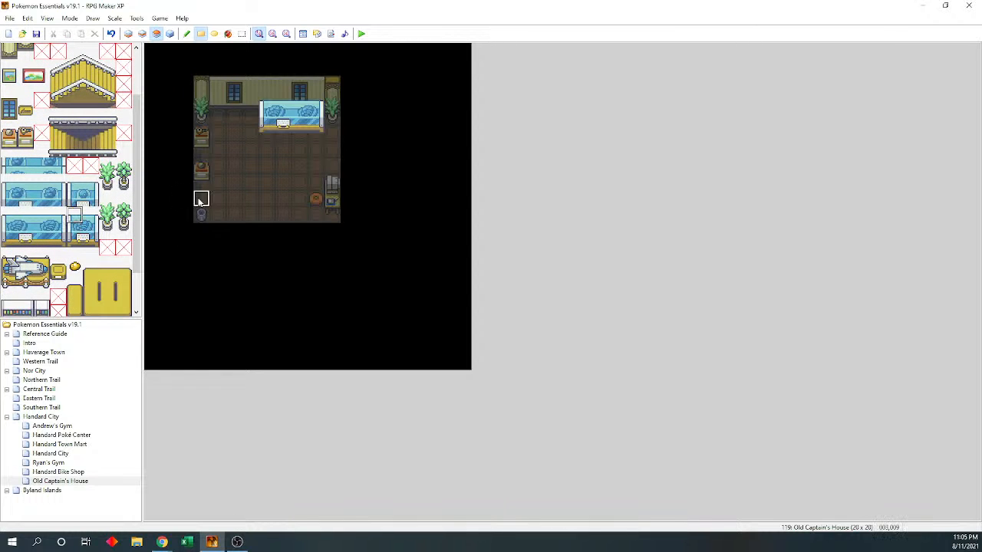
{"action": "left_click", "coordinate": [238, 172]}
{"action": "left_click", "coordinate": [85, 238]}
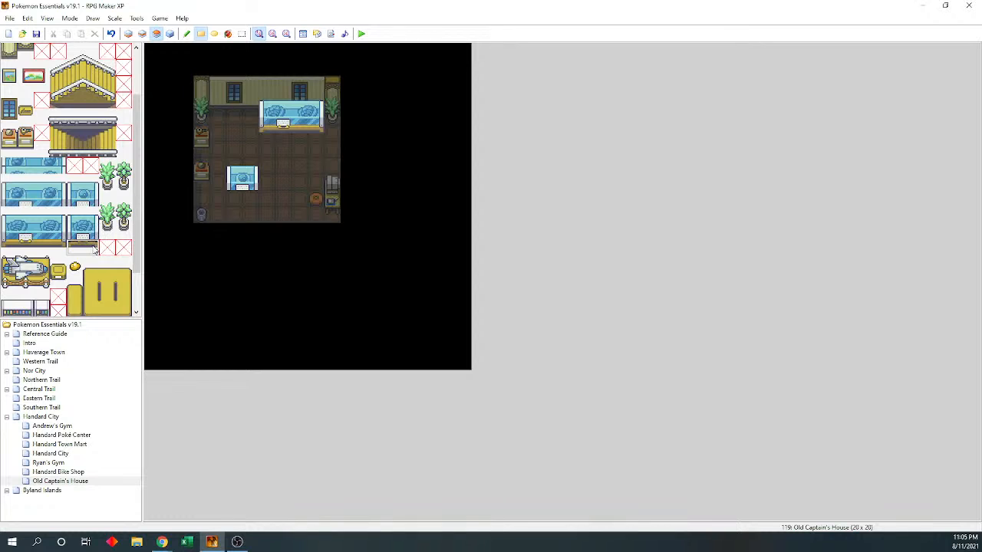
{"action": "left_click", "coordinate": [242, 200]}
Place the red exit mat at the centre of the room's bottom edge on the third layer
{"action": "scroll", "coordinate": [86, 212], "scroll_direction": "up", "scroll_amount": 2}
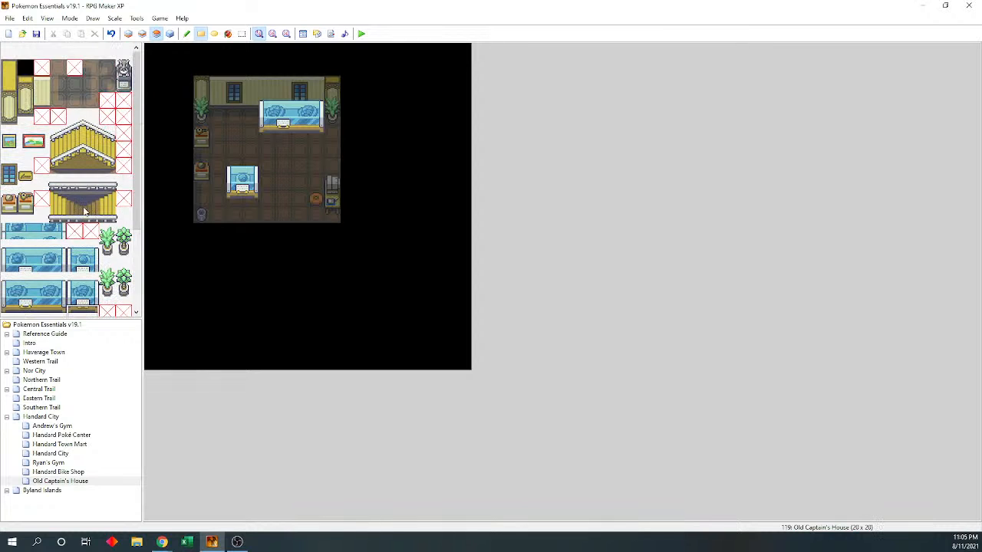
{"action": "scroll", "coordinate": [74, 207], "scroll_direction": "down", "scroll_amount": 4}
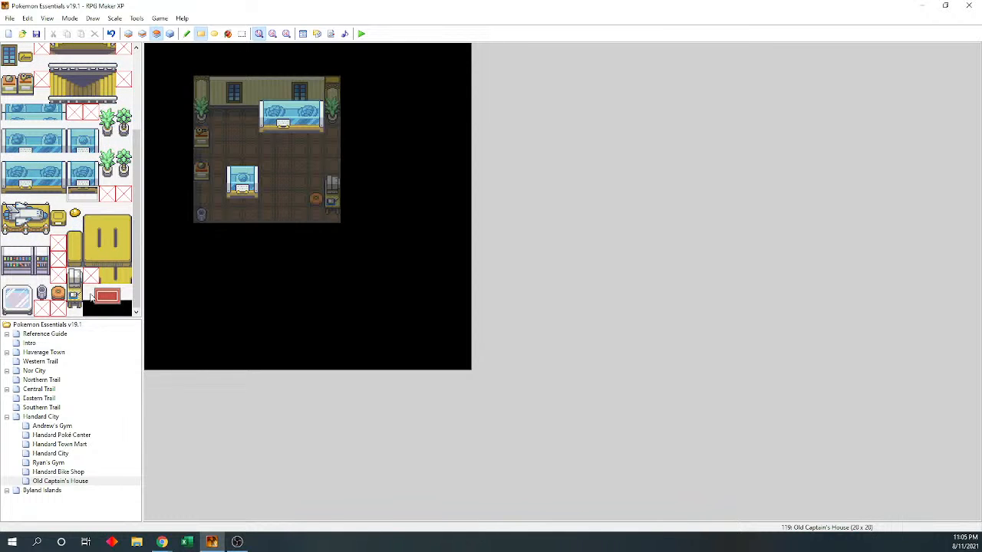
{"action": "left_click_drag", "start_coordinate": [90, 297], "coordinate": [122, 306]}
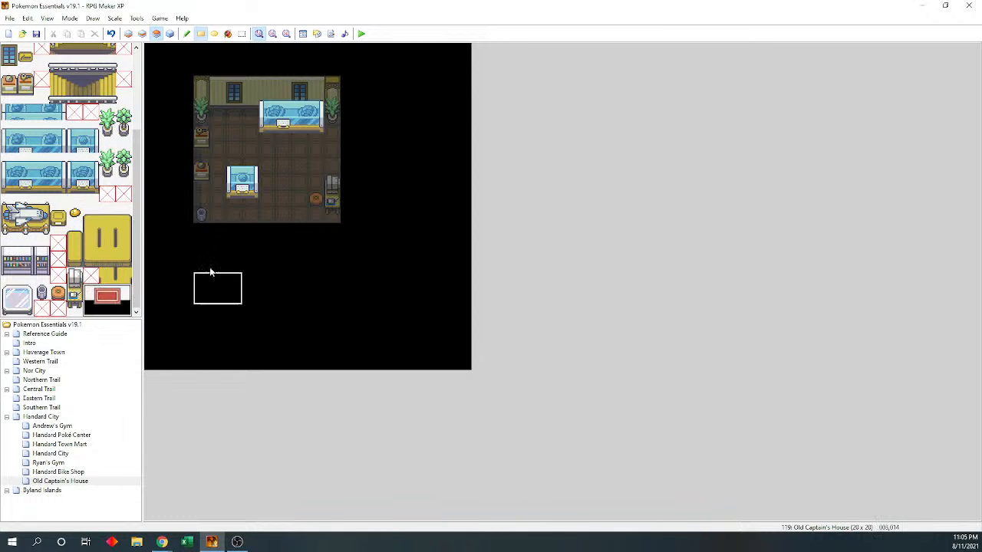
{"action": "left_click", "coordinate": [258, 220]}
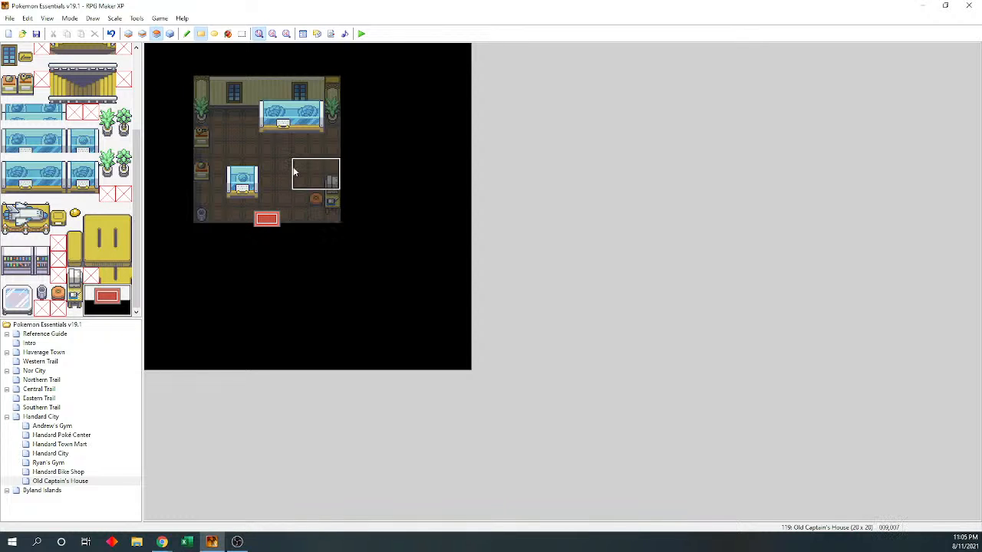
Place the yellow pedestal on the second layer above the computer desk, with the golden item on top on the third layer
{"action": "left_click", "coordinate": [67, 213]}
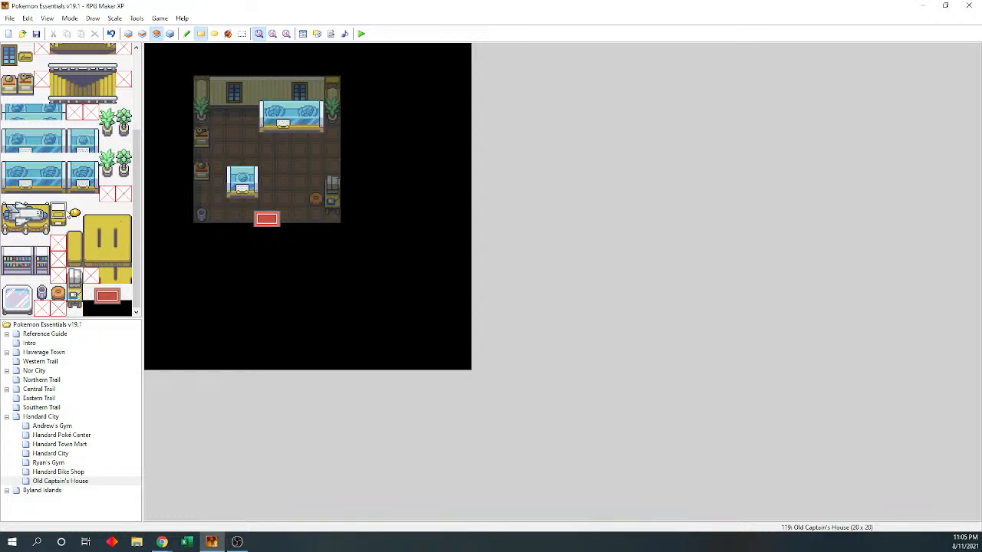
{"action": "left_click", "coordinate": [331, 157]}
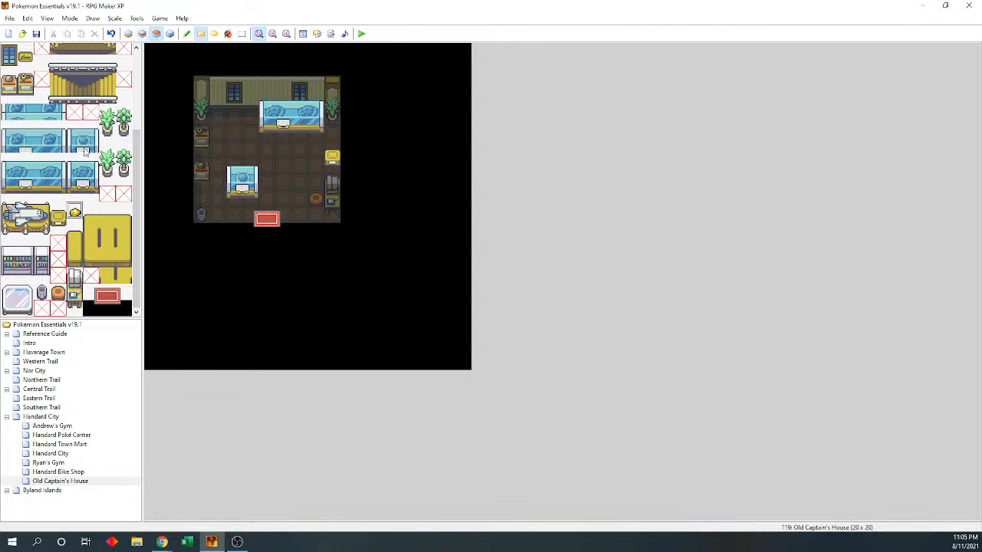
{"action": "left_click", "coordinate": [145, 34]}
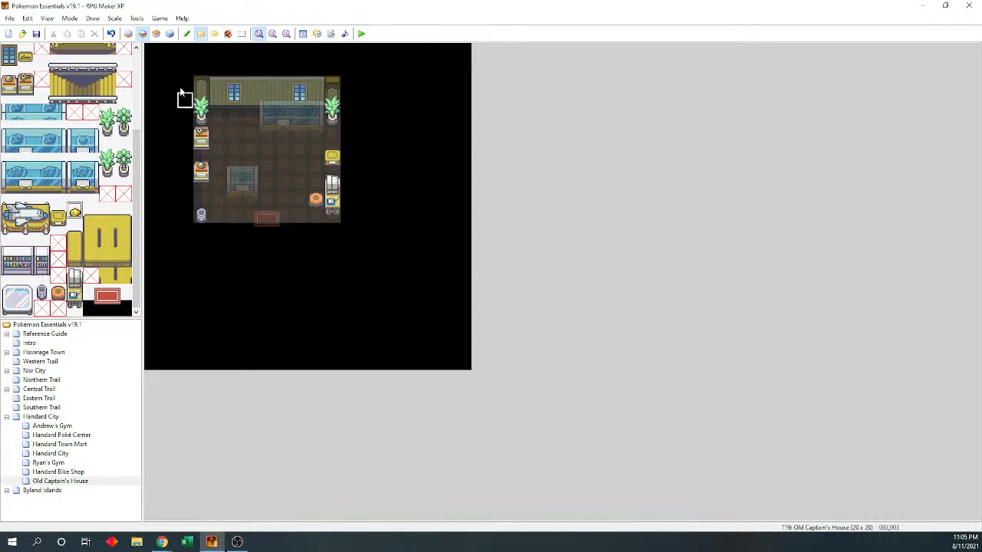
{"action": "left_click", "coordinate": [156, 37]}
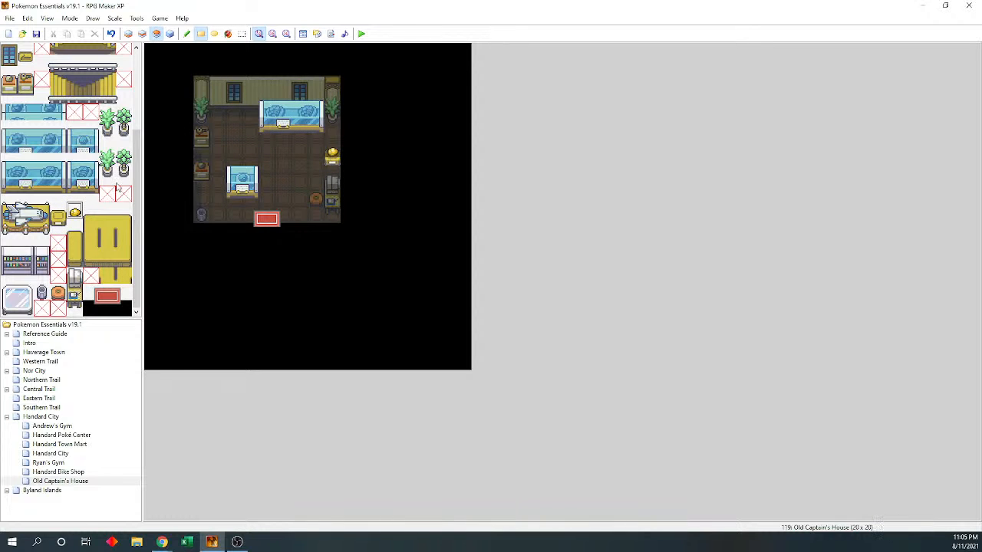
Switch the finished room to the event layer and save the project
{"action": "scroll", "coordinate": [136, 145], "scroll_direction": "up", "scroll_amount": 3}
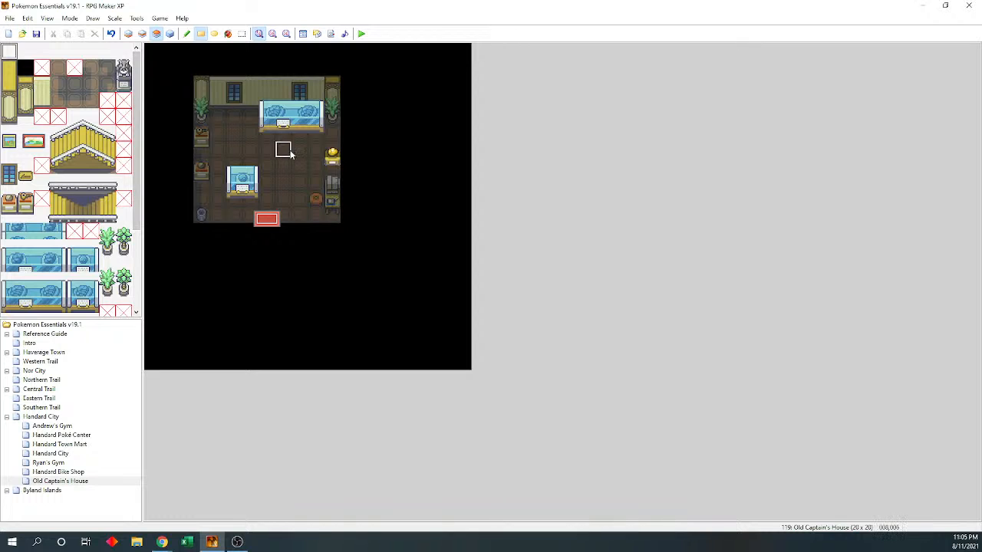
{"action": "left_click", "coordinate": [171, 34]}
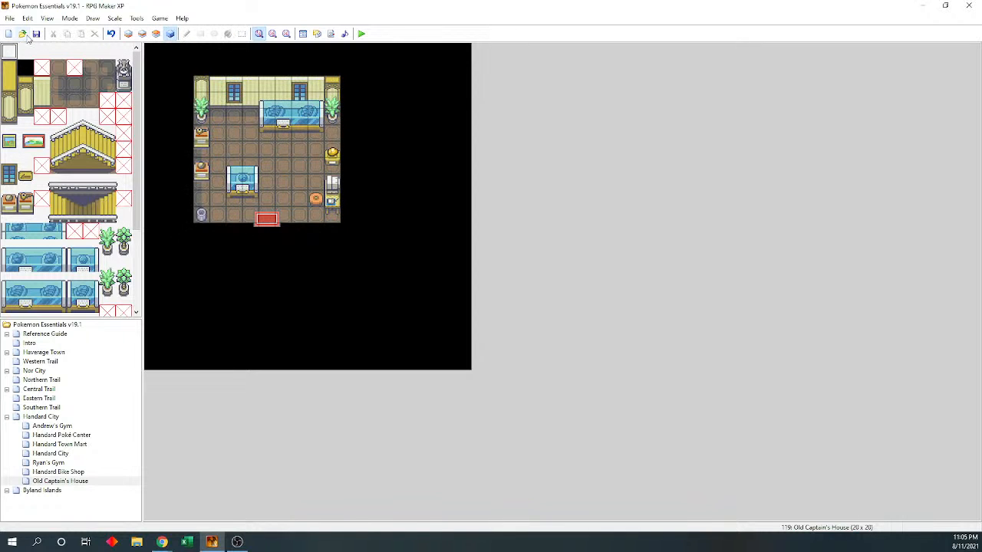
{"action": "left_click", "coordinate": [35, 40]}
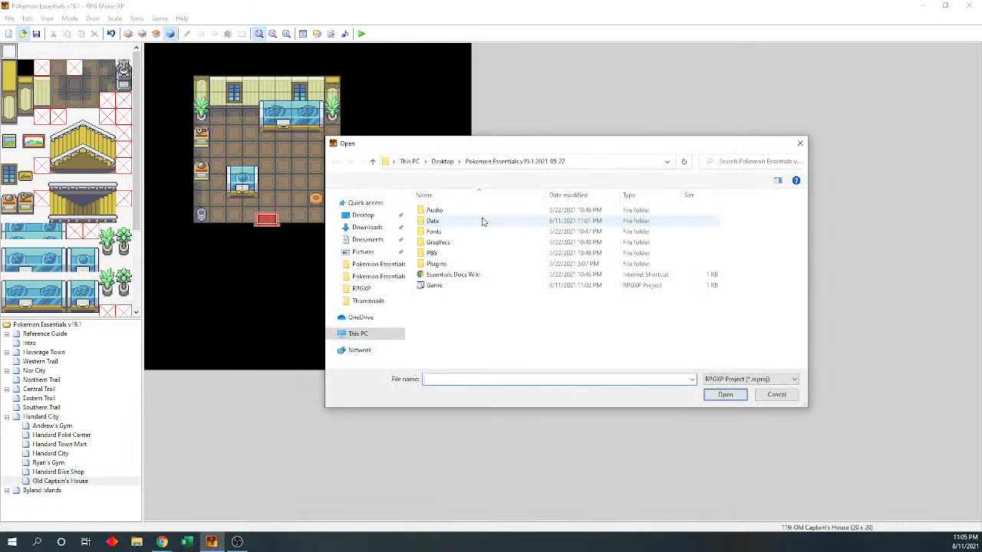
{"action": "left_click", "coordinate": [800, 144]}
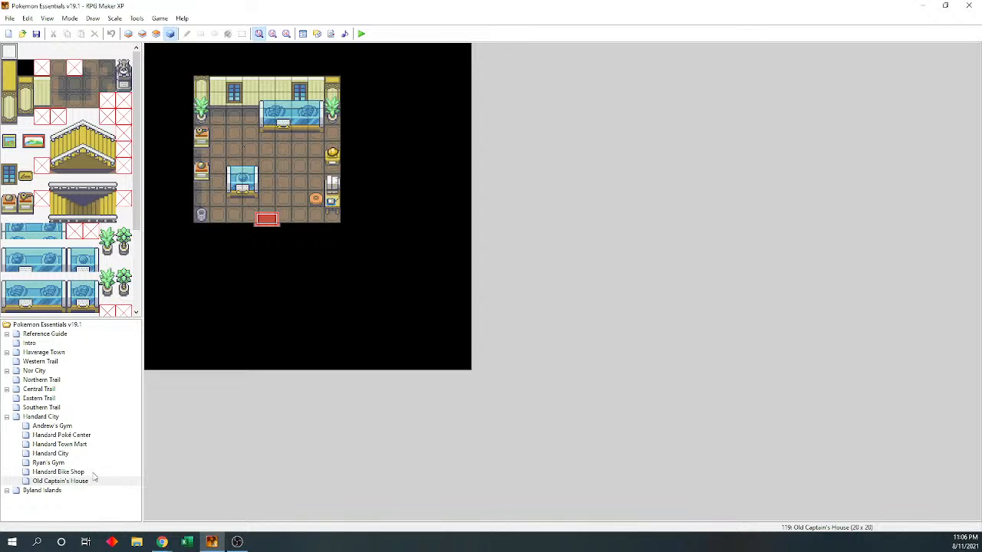
Open the Handard City map and copy the bike shop's door event onto the green-roofed seaside house's doorway
{"action": "left_click", "coordinate": [55, 417]}
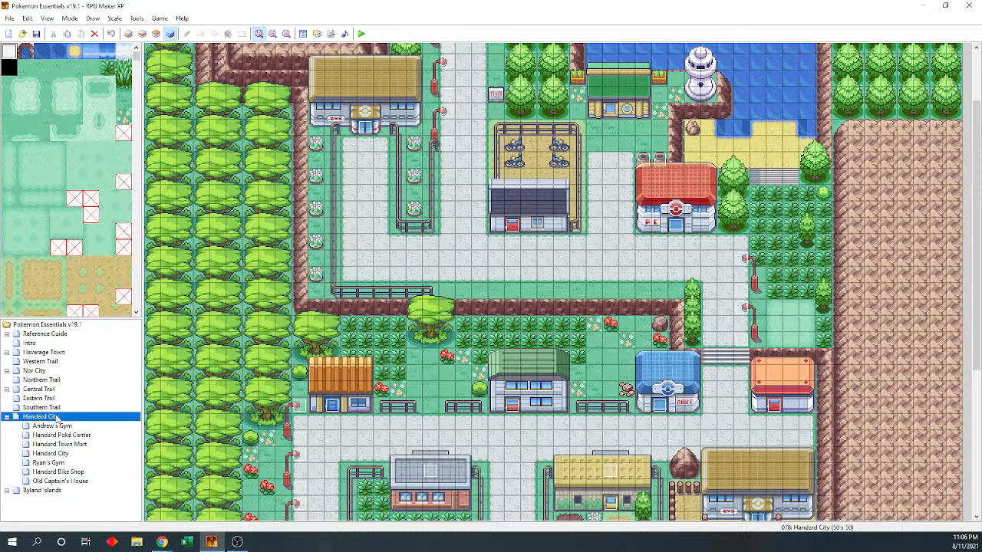
{"action": "left_click", "coordinate": [514, 226]}
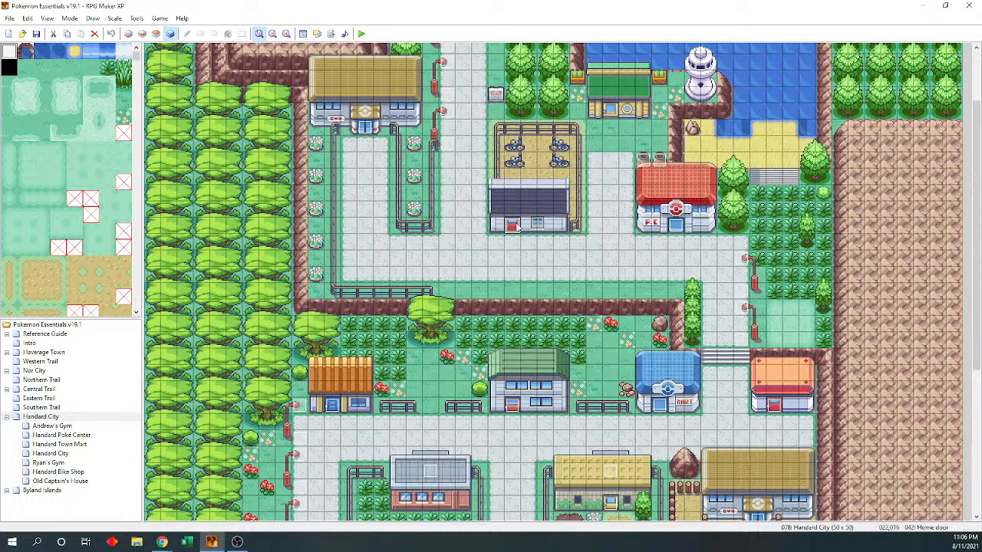
{"action": "left_click", "coordinate": [629, 110]}
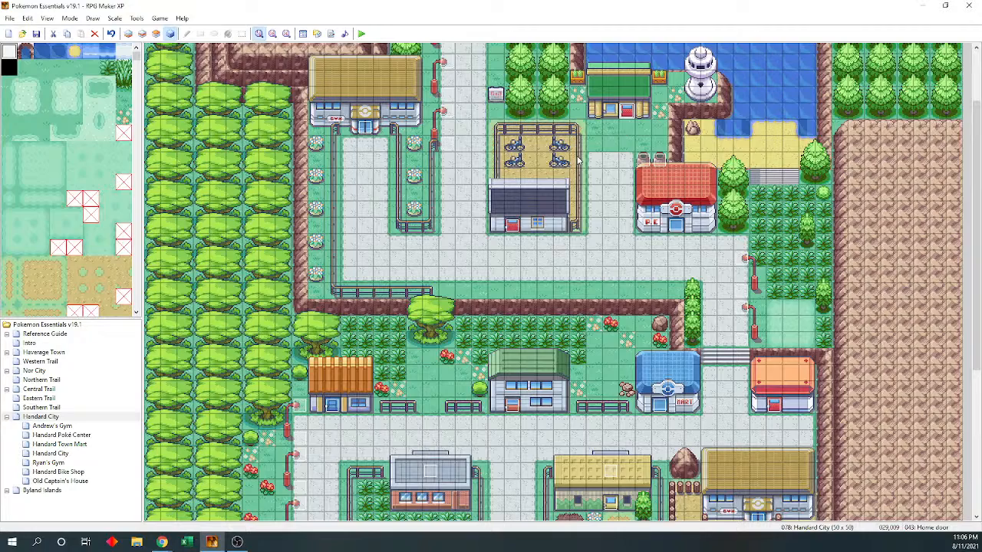
Open the copied door event and set page 1's graphic to the matching blue door from doors2
{"action": "key", "text": "Return"}
{"action": "left_click_drag", "start_coordinate": [460, 166], "coordinate": [219, 117]}
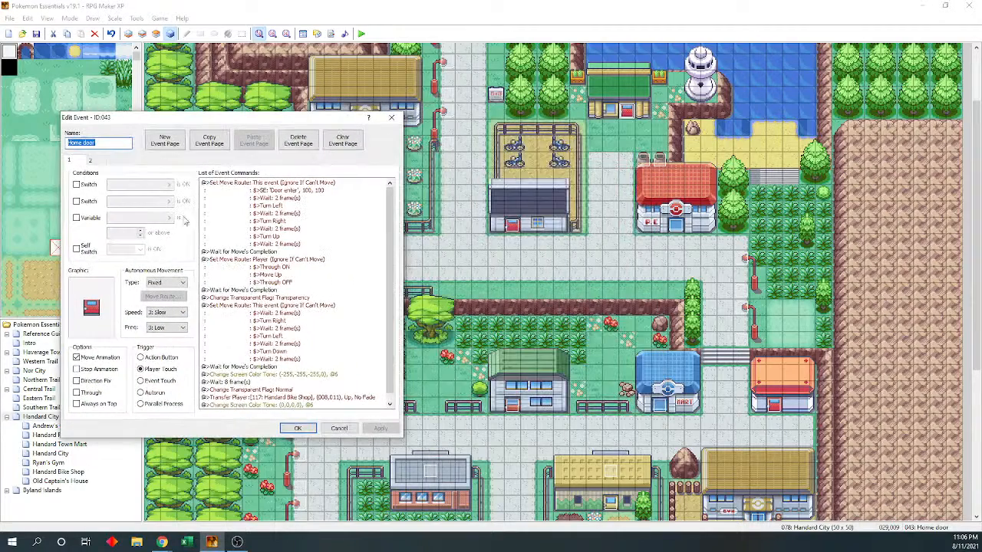
{"action": "double_click", "coordinate": [91, 305]}
{"action": "key", "text": "Up"}
{"action": "key", "text": "Up"}
{"action": "key", "text": "Up"}
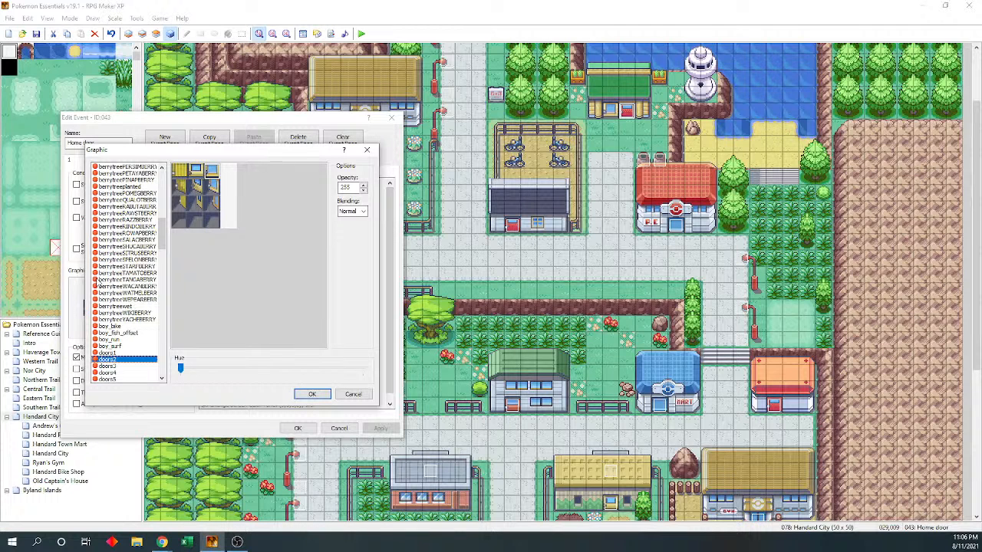
{"action": "left_click", "coordinate": [312, 394]}
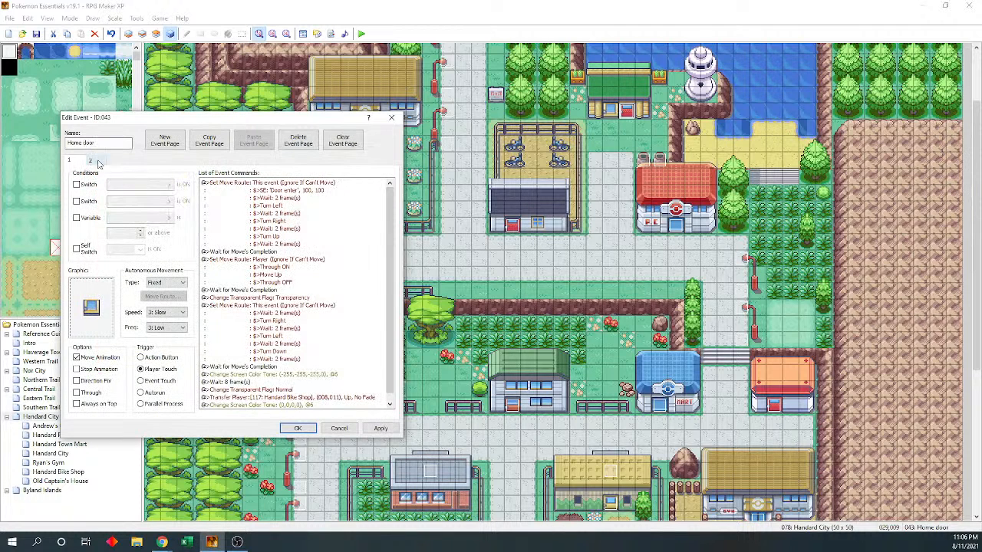
Set the graphic on page 2 of the door event to the same doors2 blue door
{"action": "left_click", "coordinate": [96, 161]}
{"action": "double_click", "coordinate": [92, 306]}
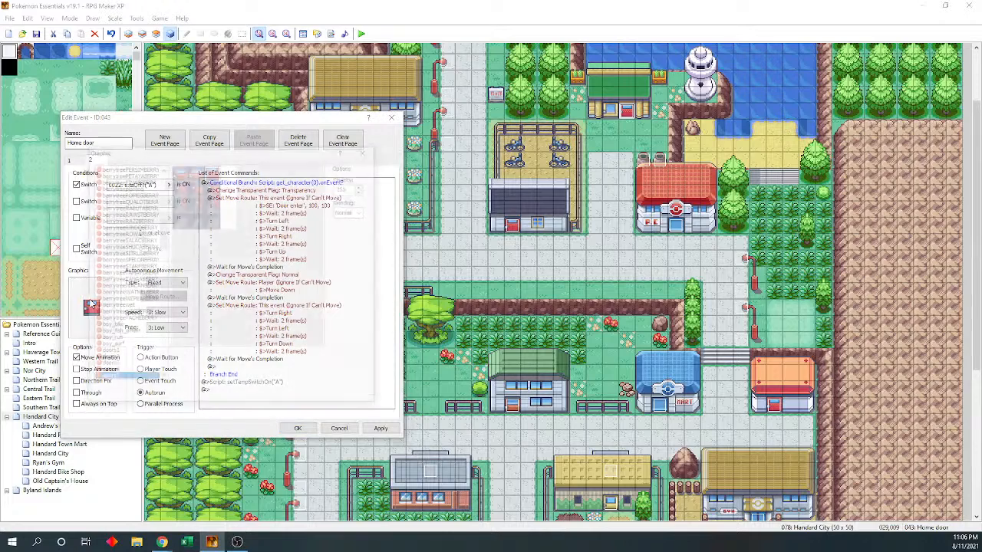
{"action": "key", "text": "Up"}
{"action": "key", "text": "Up"}
{"action": "key", "text": "Up"}
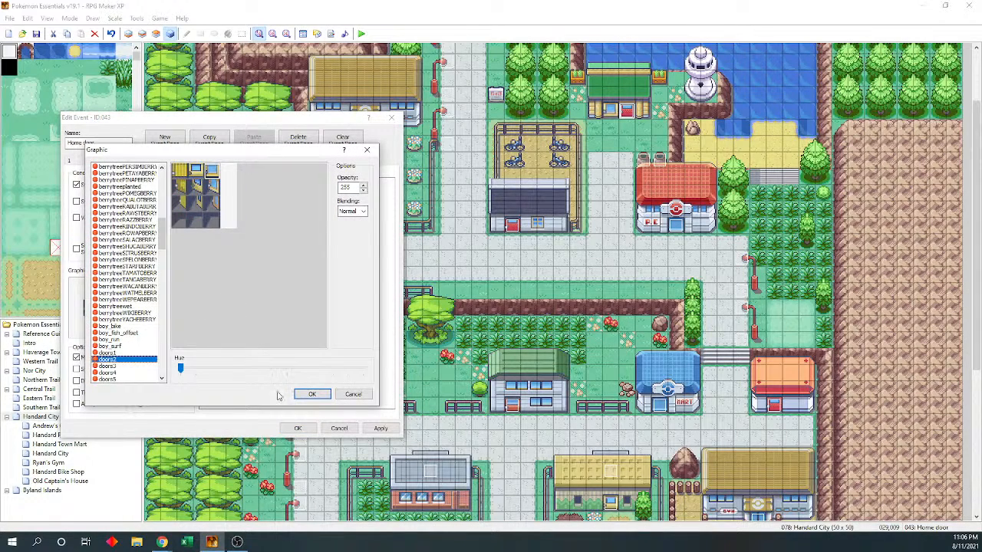
{"action": "left_click", "coordinate": [312, 394]}
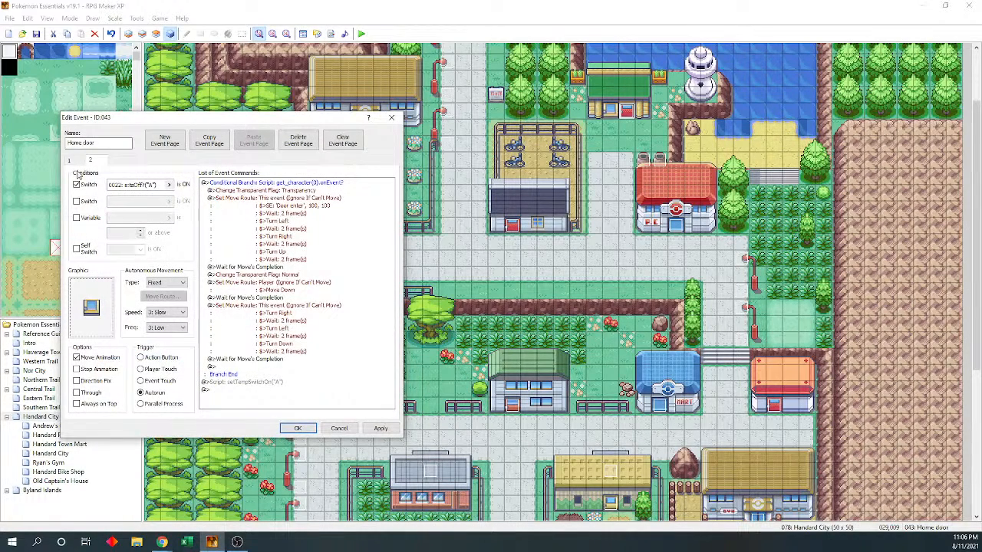
Point page 1's Transfer Player command of the seaside house's door event to Old Captain's House, tile (007,010) on the red entrance mat
{"action": "left_click", "coordinate": [67, 160]}
{"action": "scroll", "coordinate": [260, 337], "scroll_direction": "down", "scroll_amount": 5}
{"action": "left_click", "coordinate": [288, 398]}
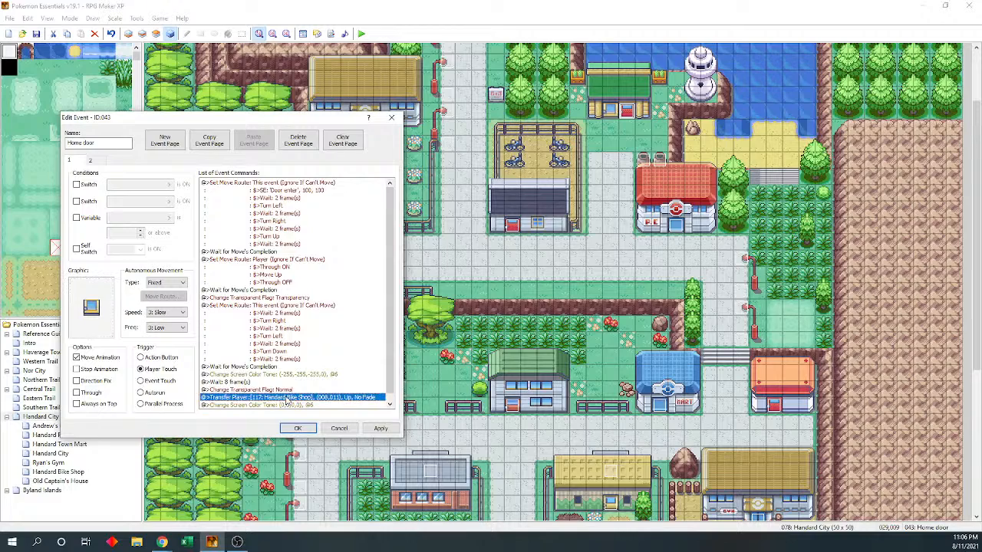
{"action": "double_click", "coordinate": [288, 397]}
{"action": "left_click", "coordinate": [346, 255]}
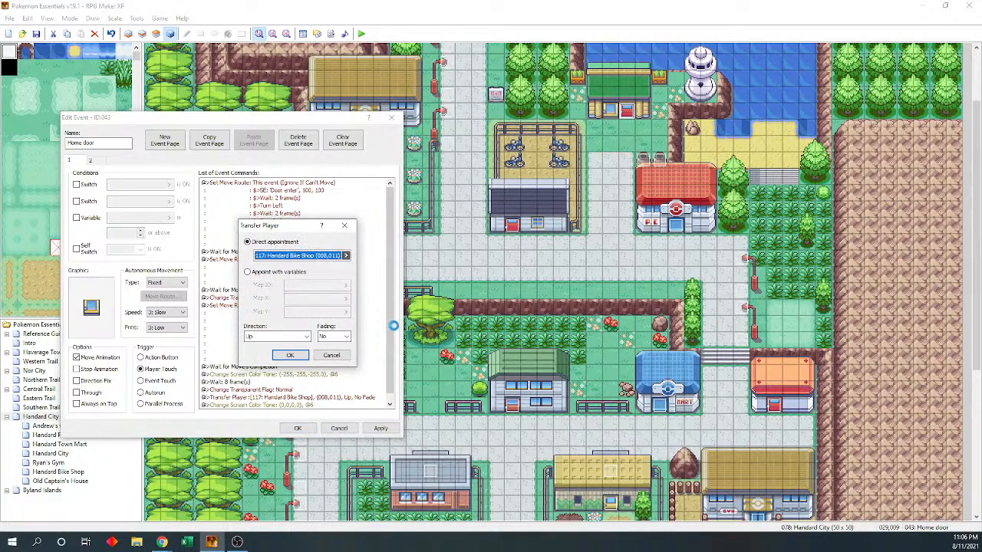
{"action": "left_click", "coordinate": [150, 305]}
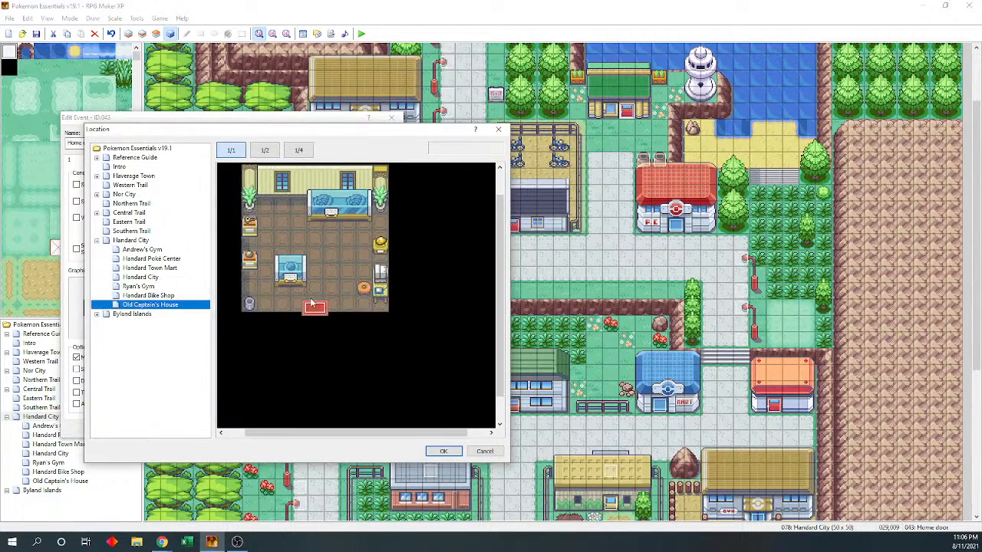
{"action": "left_click", "coordinate": [311, 303]}
{"action": "left_click", "coordinate": [444, 451]}
{"action": "left_click", "coordinate": [281, 355]}
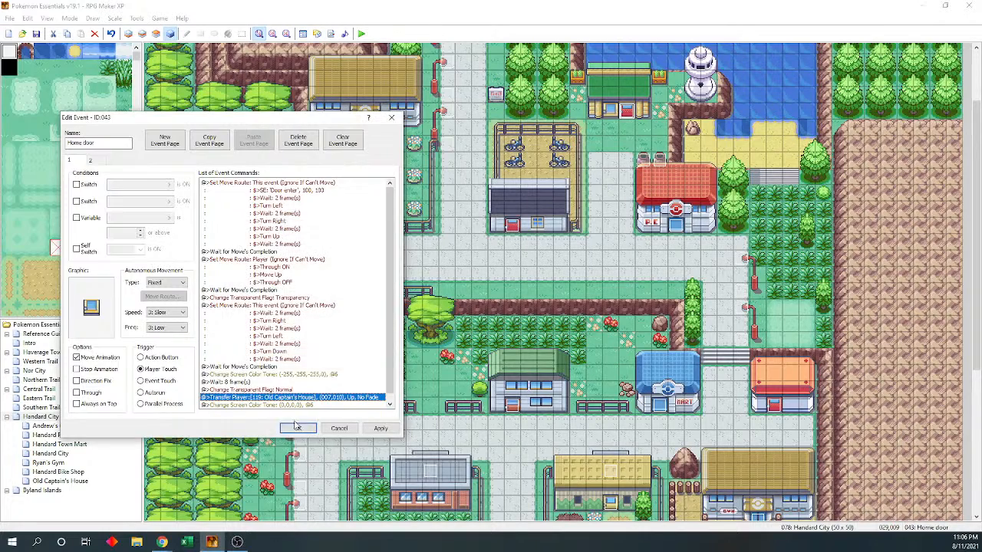
{"action": "left_click", "coordinate": [297, 428]}
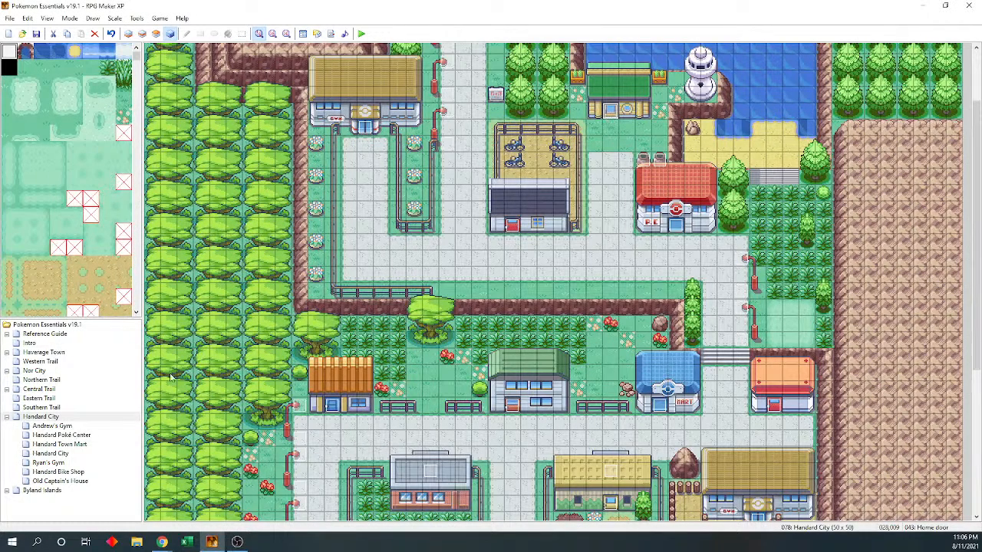
Copy the Handard Bike Shop's Exit event onto the tile just below the red mat in Old Captain's House and open it
{"action": "left_click", "coordinate": [79, 472]}
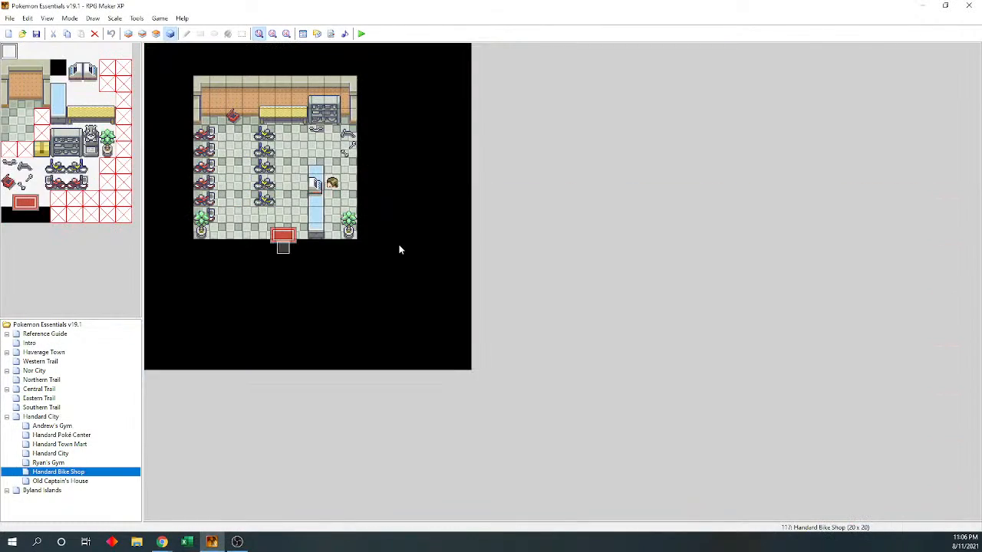
{"action": "left_click", "coordinate": [283, 248]}
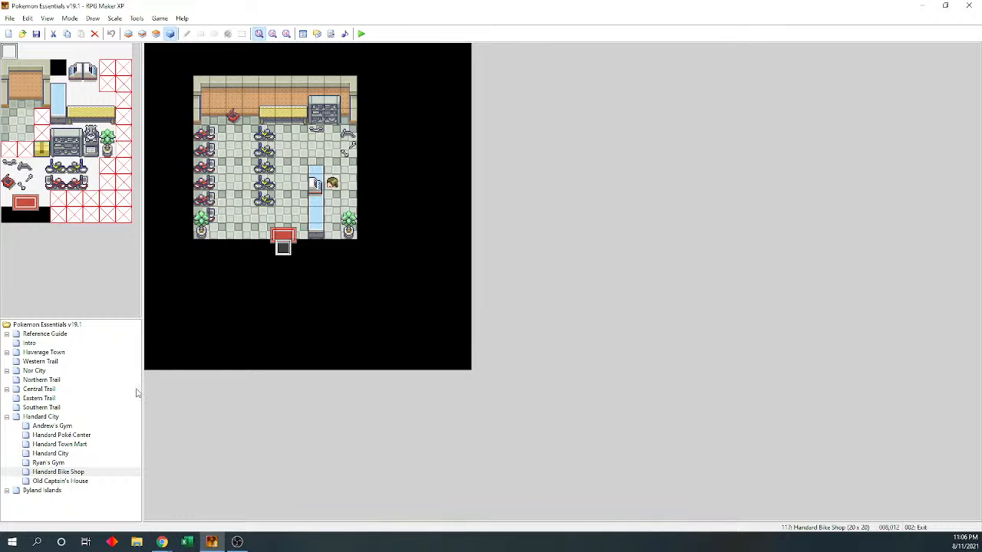
{"action": "left_click", "coordinate": [74, 481]}
{"action": "left_click", "coordinate": [266, 230]}
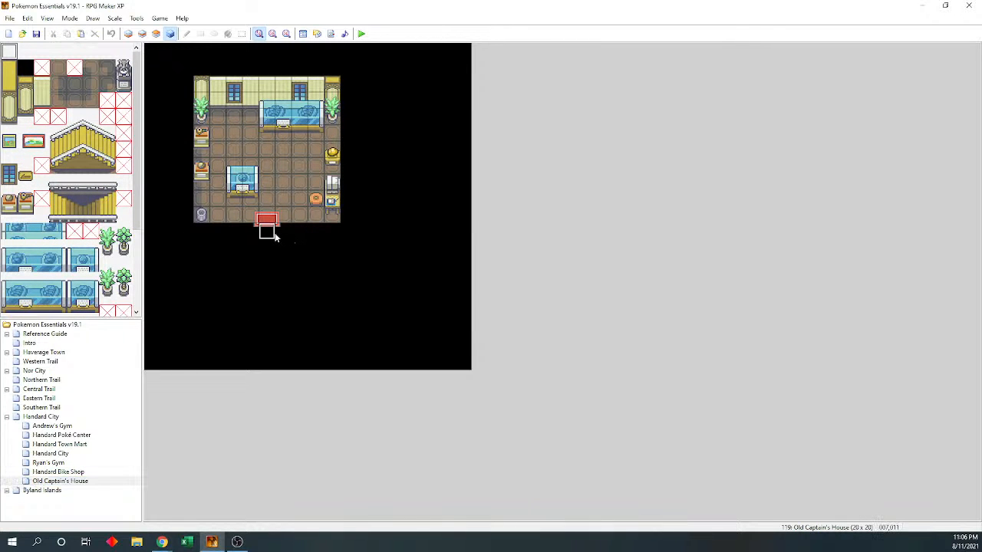
{"action": "key", "text": "Return"}
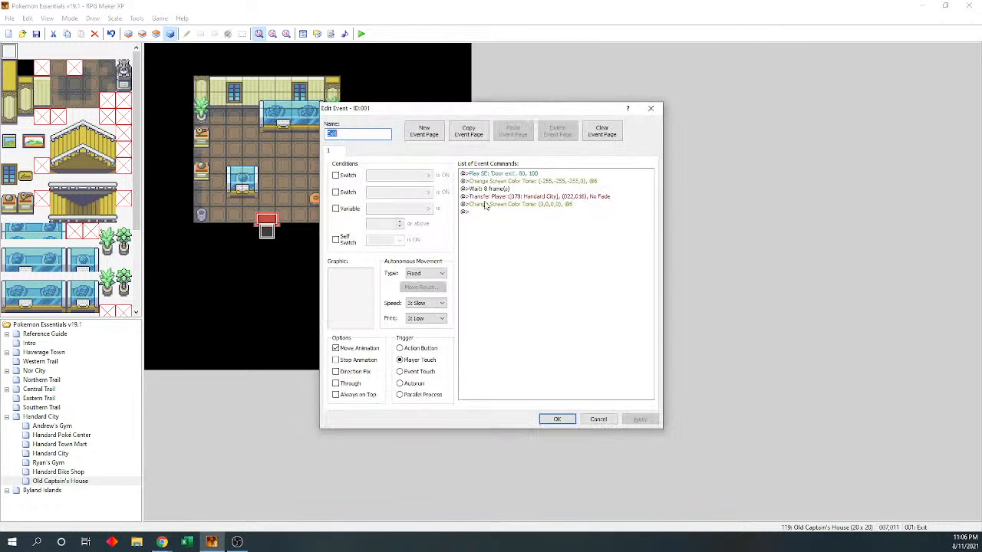
Set the Exit event's transfer destination to the green-roofed seaside house's doorway in Handard City and save the project
{"action": "double_click", "coordinate": [504, 196]}
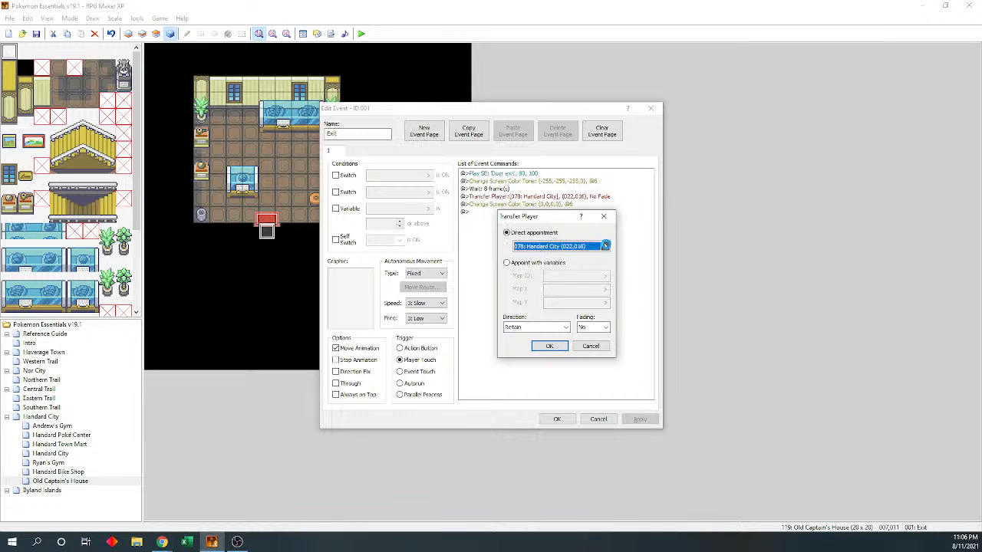
{"action": "left_click", "coordinate": [606, 247]}
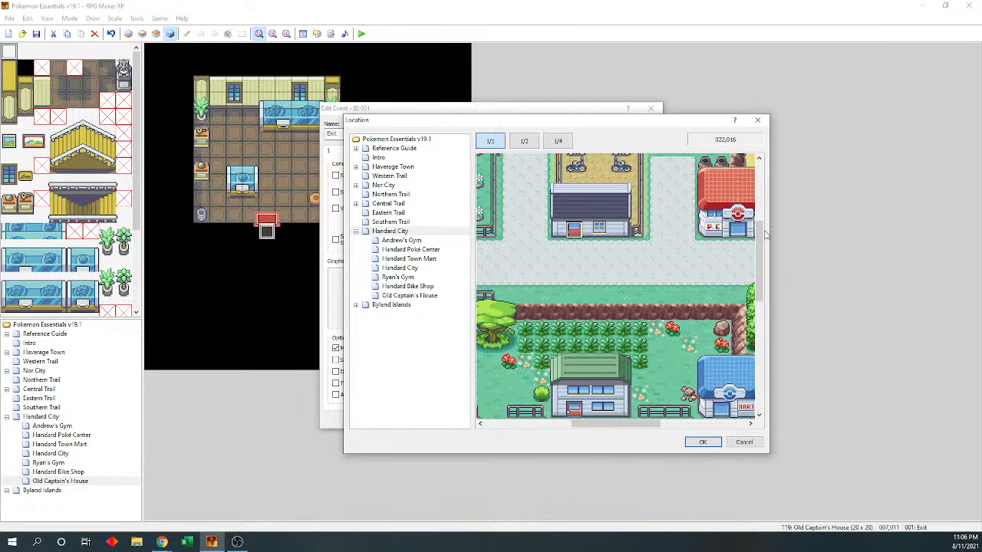
{"action": "scroll", "coordinate": [760, 236], "scroll_direction": "up", "scroll_amount": 3}
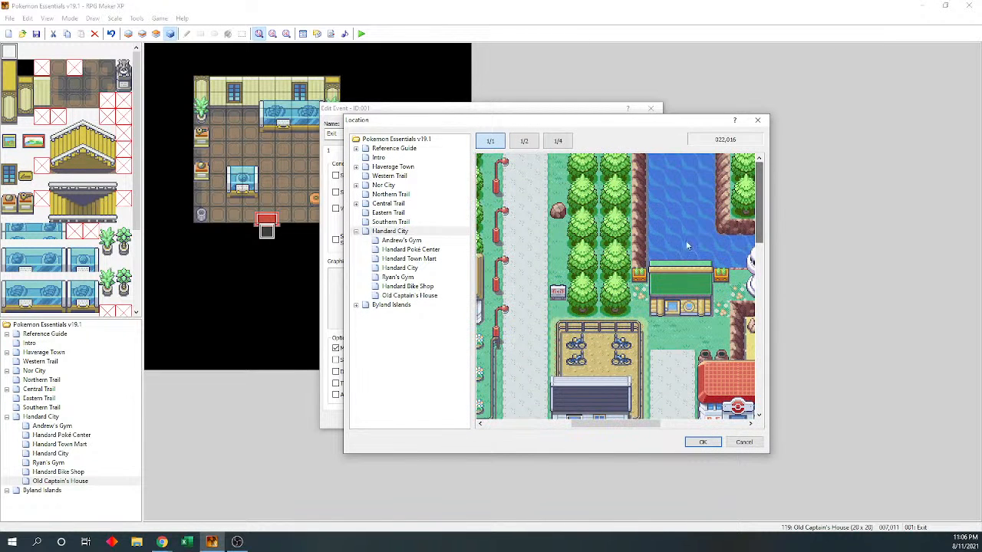
{"action": "left_click", "coordinate": [701, 442]}
{"action": "left_click", "coordinate": [551, 346]}
{"action": "left_click", "coordinate": [558, 421]}
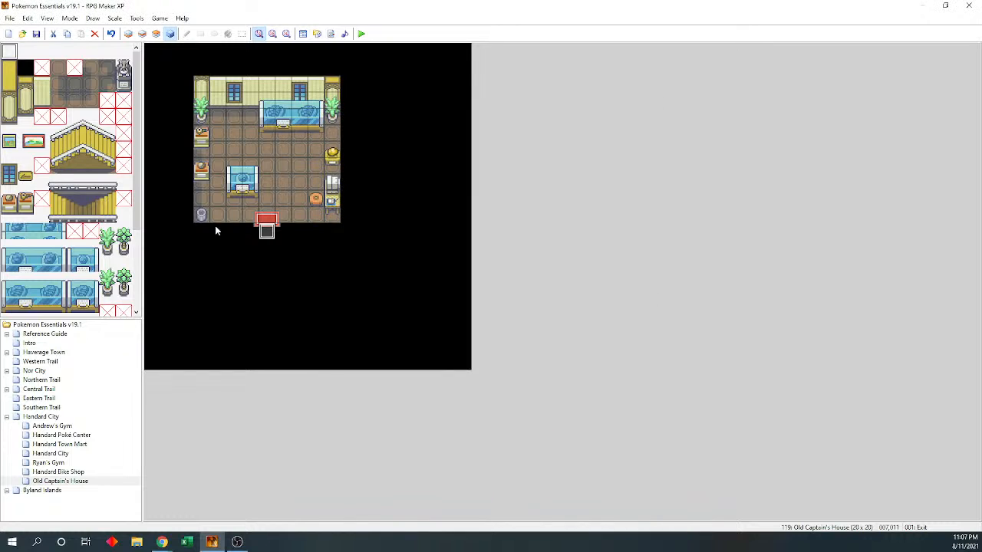
{"action": "left_click", "coordinate": [36, 34]}
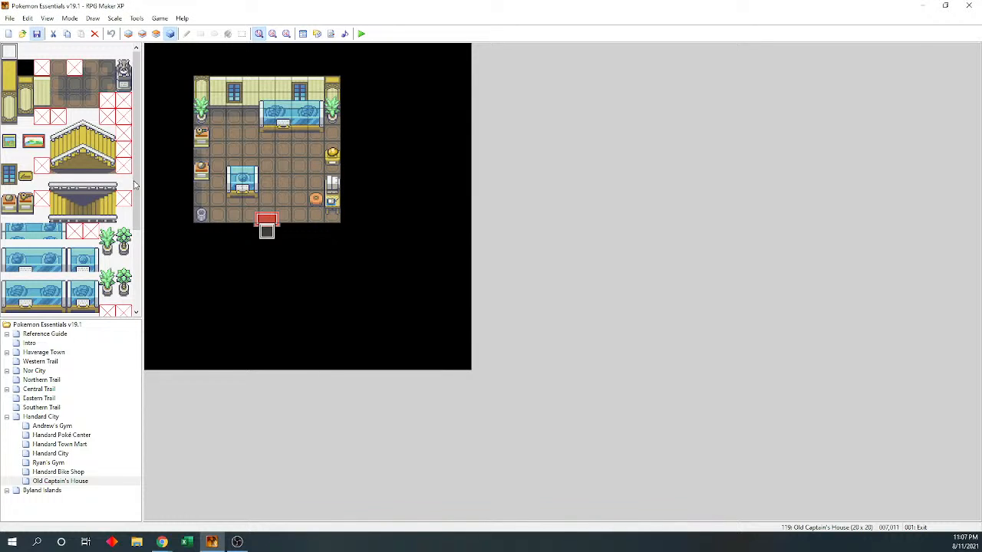
Fill the gap between the two back-wall windows with three more window tiles on layer 2, and return to the event layer
{"action": "left_click", "coordinate": [10, 178]}
{"action": "left_click", "coordinate": [142, 33]}
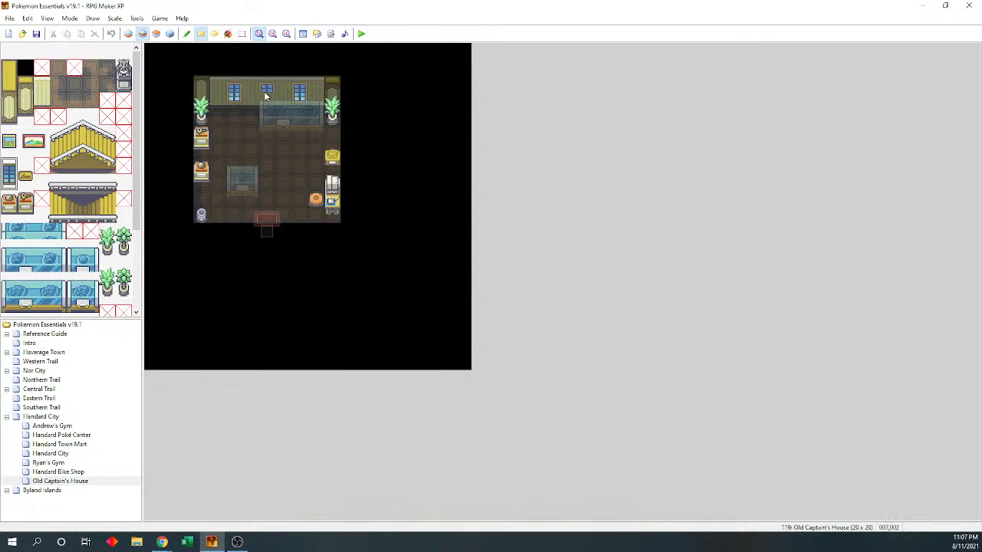
{"action": "left_click", "coordinate": [266, 92]}
{"action": "left_click", "coordinate": [250, 92]}
{"action": "left_click", "coordinate": [283, 92]}
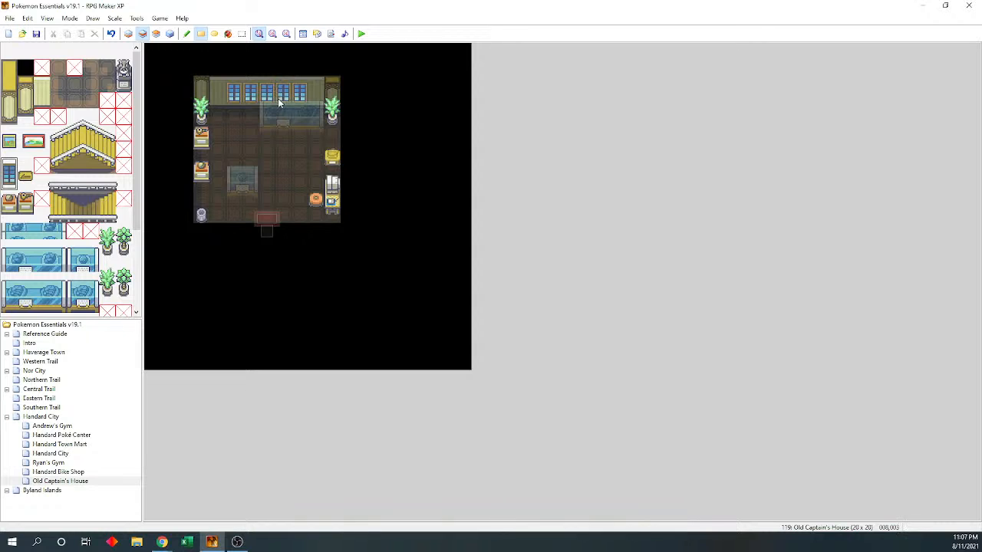
{"action": "left_click", "coordinate": [170, 33]}
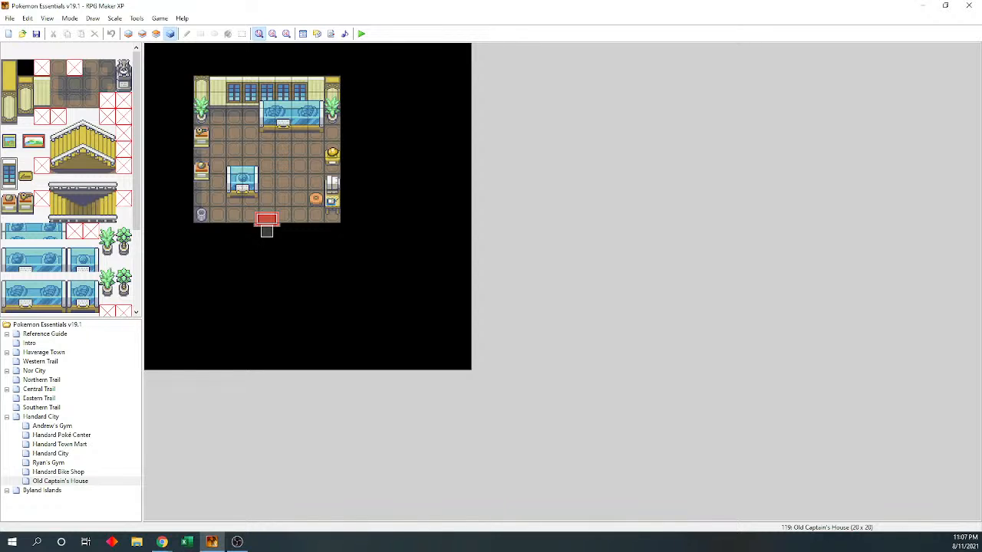
{"action": "key", "text": "alt+Tab"}
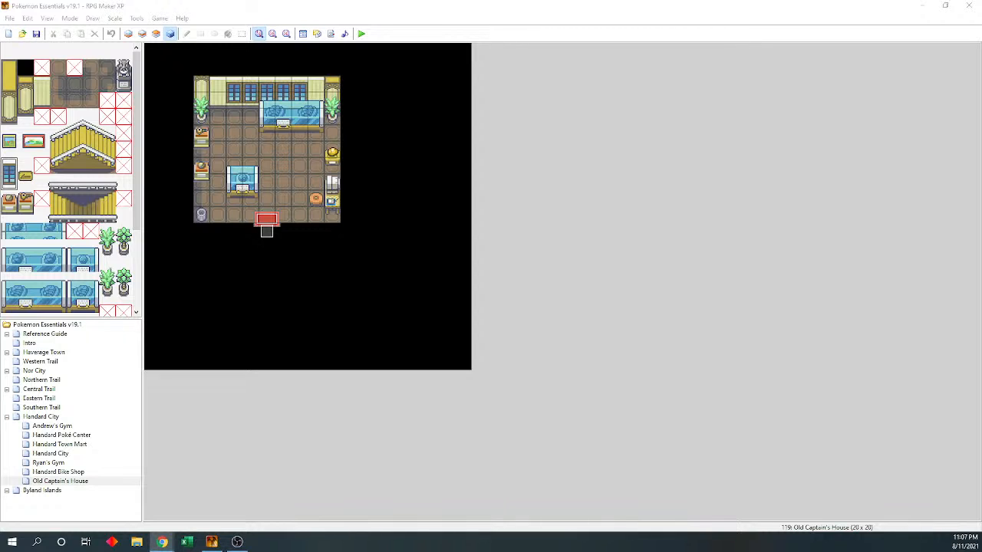
{"action": "left_click", "coordinate": [134, 9]}
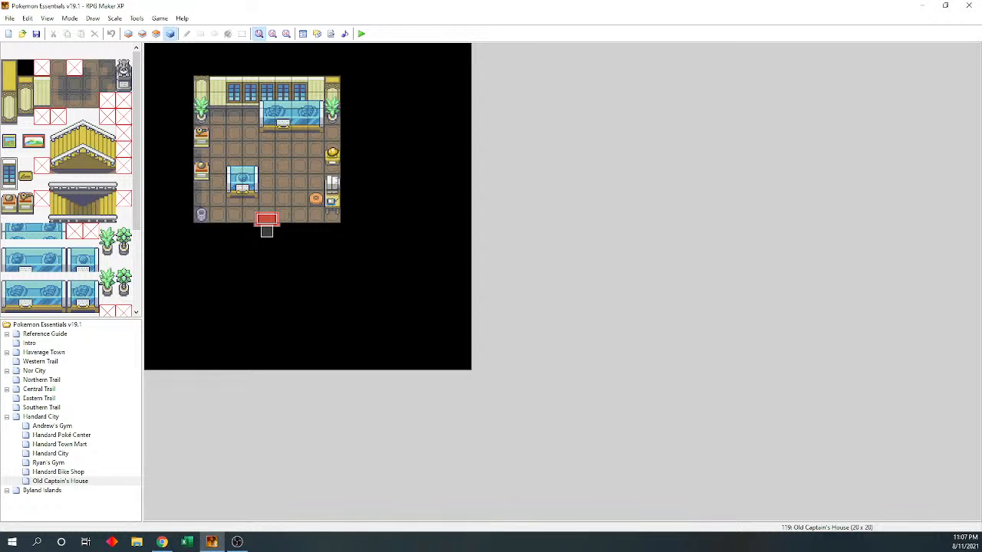
{"action": "key", "text": "alt+Tab"}
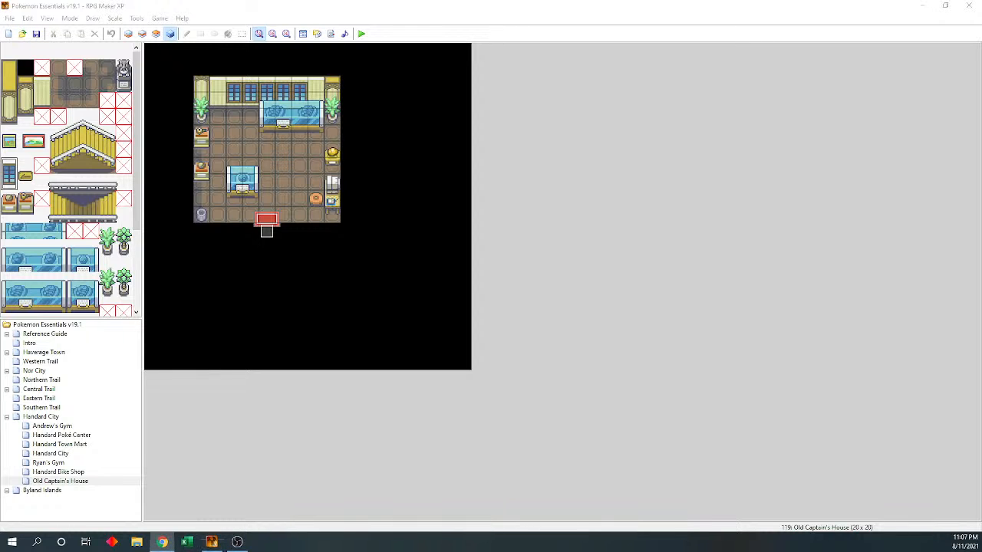